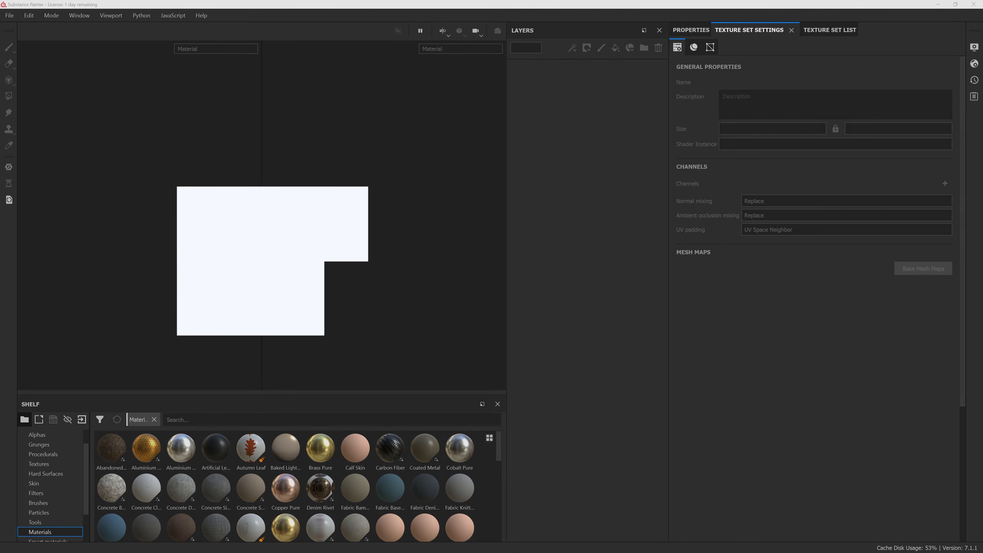
Create a new project from plantEater.fbx using the PBR - Metallic Roughness template, 1024 resolution and the UV Tile workflow.
{"action": "left_click", "coordinate": [10, 15]}
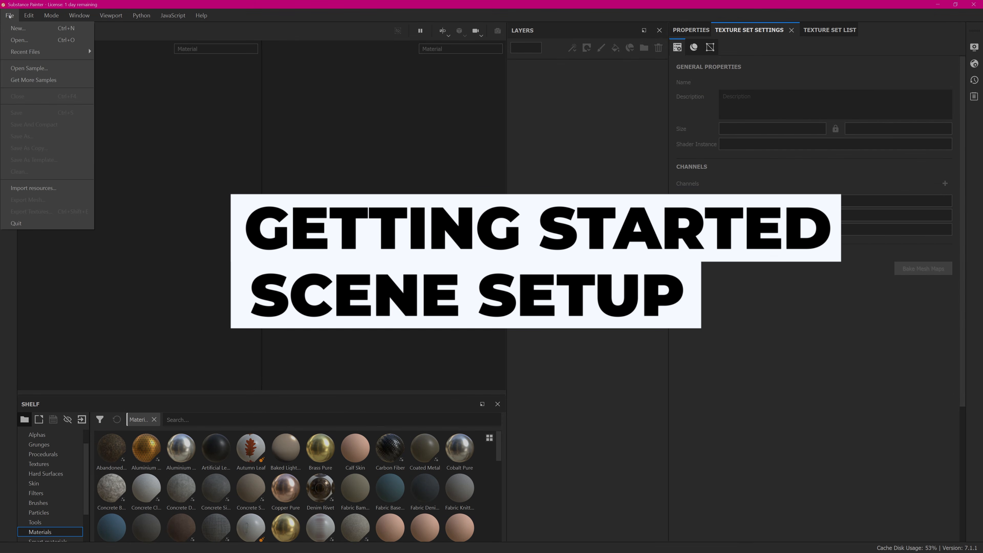
{"action": "left_click", "coordinate": [18, 28]}
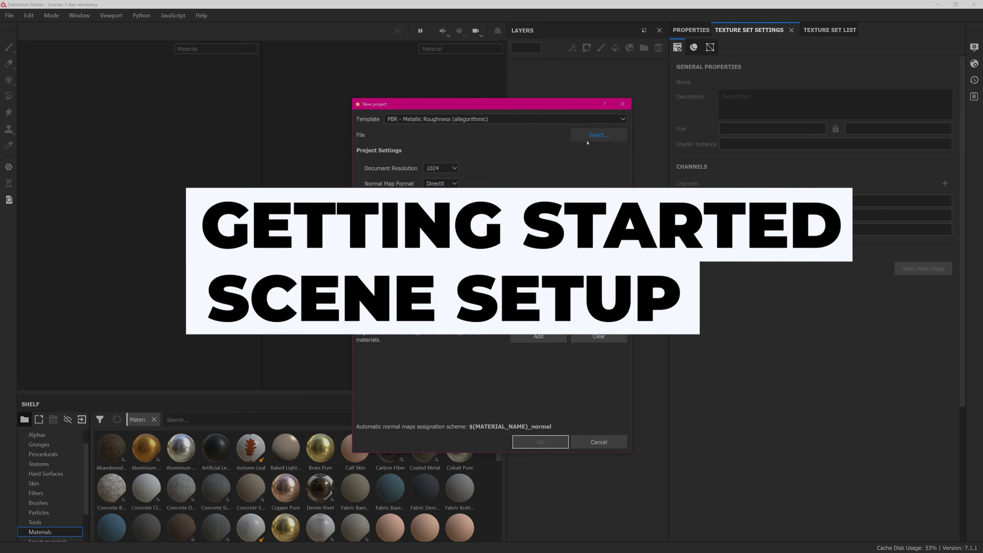
{"action": "left_click", "coordinate": [598, 135]}
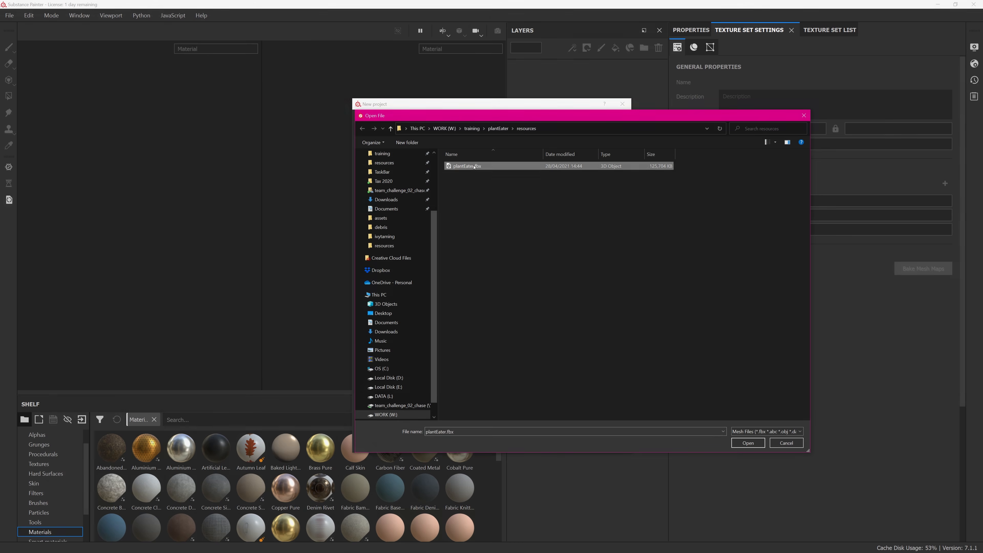
{"action": "double_click", "coordinate": [468, 165]}
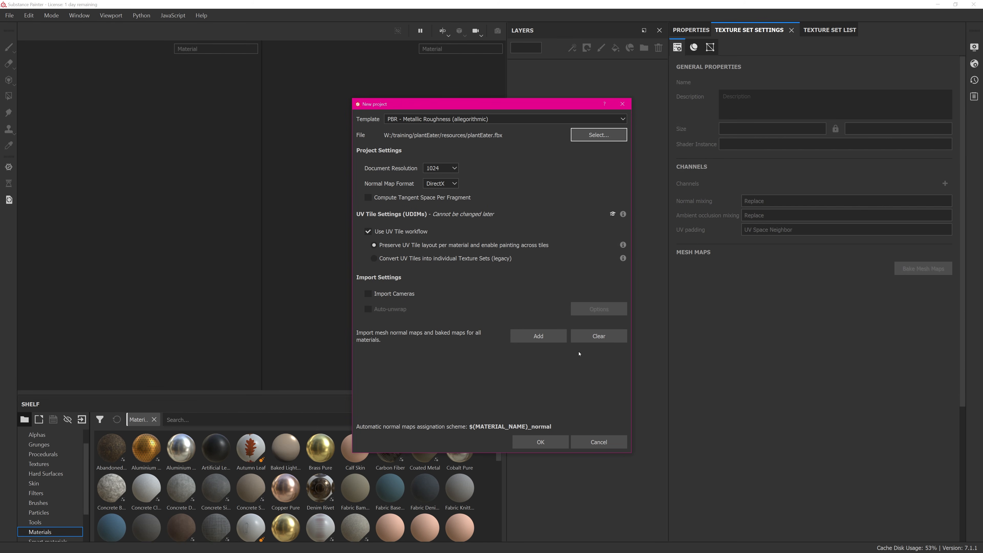
{"action": "left_click", "coordinate": [541, 442]}
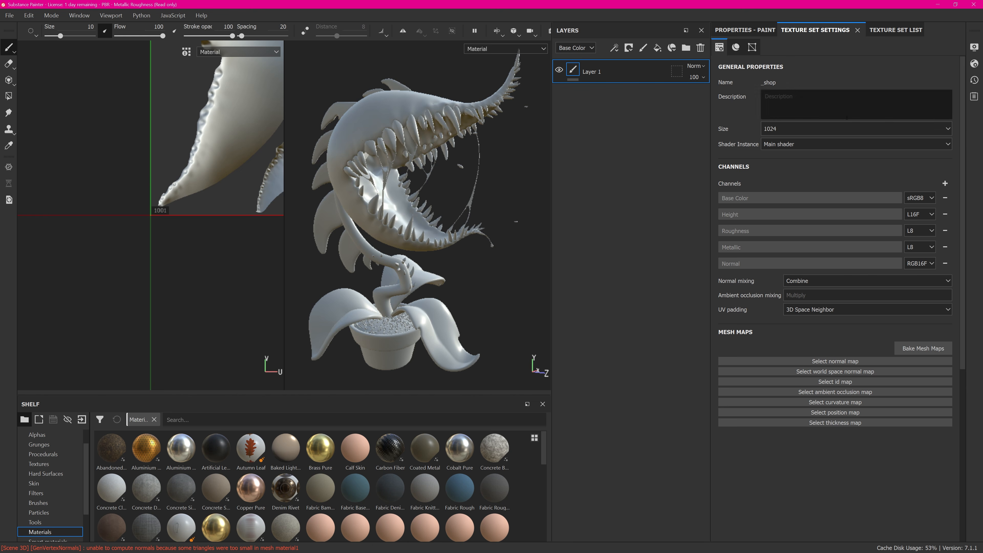
Set the display's environment map to hdristudio_2k - Copy.
{"action": "left_click", "coordinate": [974, 47]}
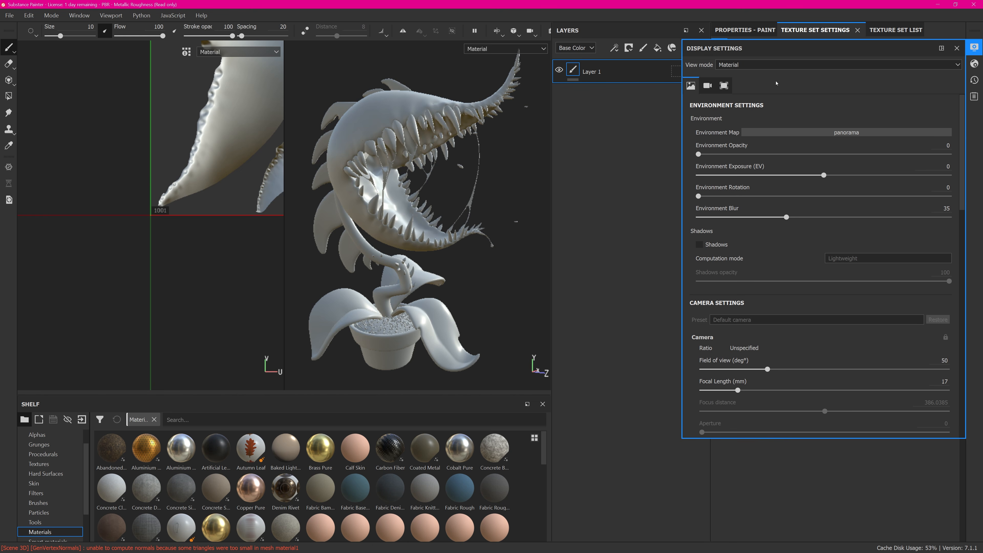
{"action": "left_click", "coordinate": [836, 132]}
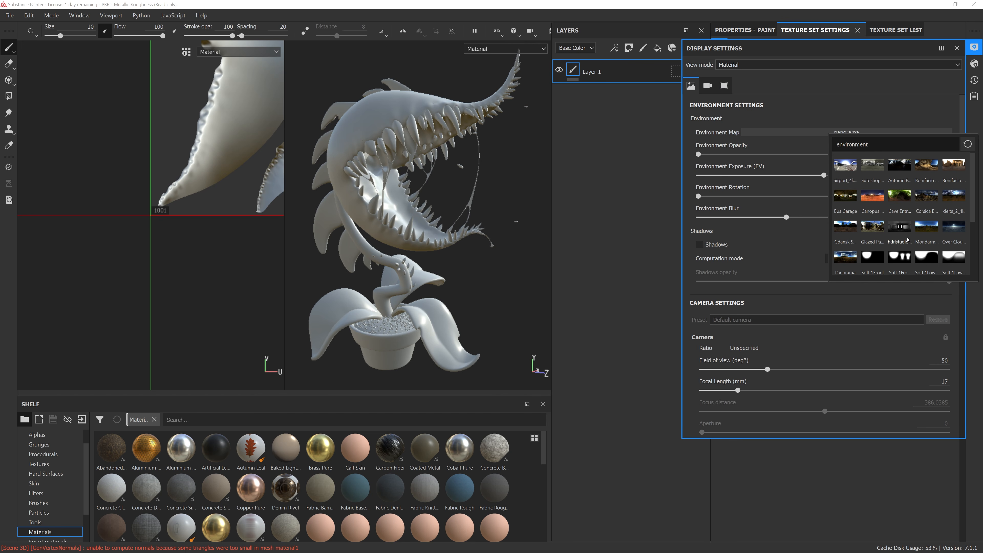
{"action": "left_click", "coordinate": [900, 228]}
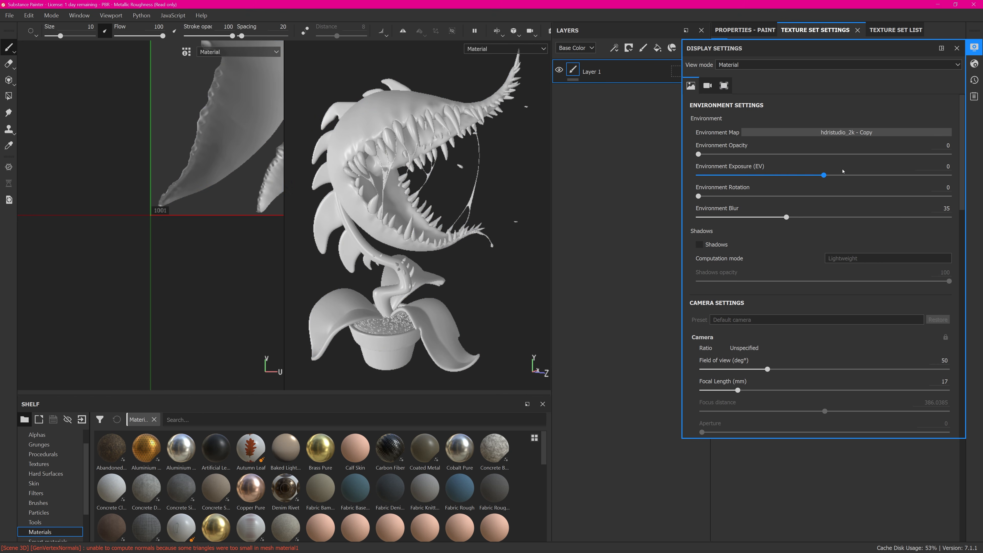
Activate temporal anti-aliasing in the camera settings with 64 accumulations.
{"action": "left_click_drag", "start_coordinate": [963, 185], "coordinate": [961, 285]}
{"action": "scroll", "coordinate": [914, 293], "scroll_direction": "down", "scroll_amount": 3}
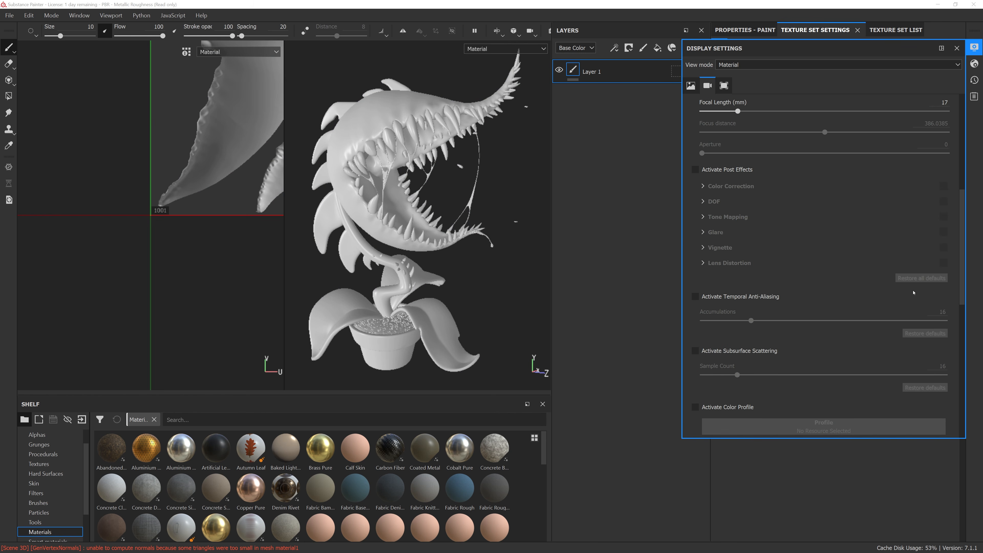
{"action": "left_click", "coordinate": [754, 300]}
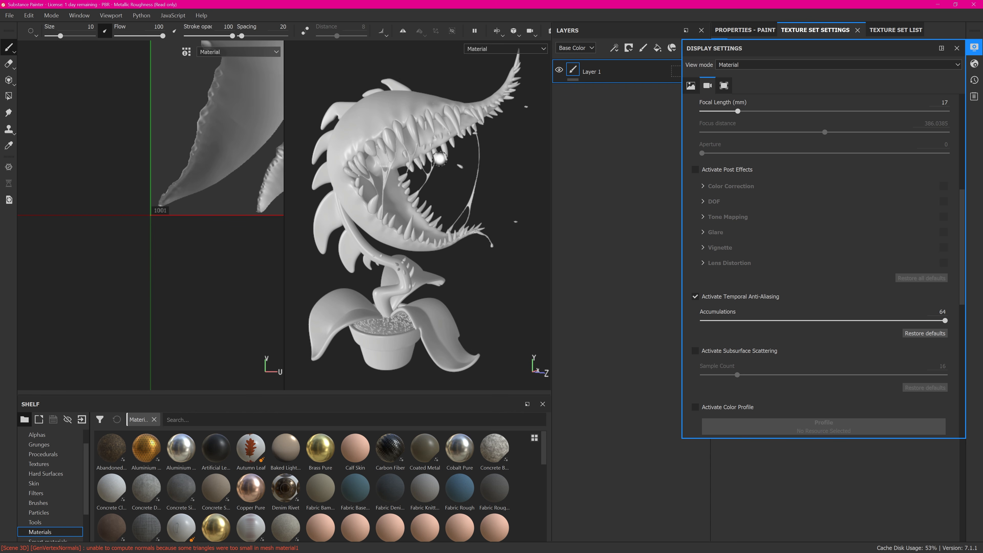
Change the texture filtering option in the viewport display settings.
{"action": "left_click_drag", "start_coordinate": [962, 262], "coordinate": [959, 262]}
{"action": "scroll", "coordinate": [959, 262], "scroll_direction": "down", "scroll_amount": 6}
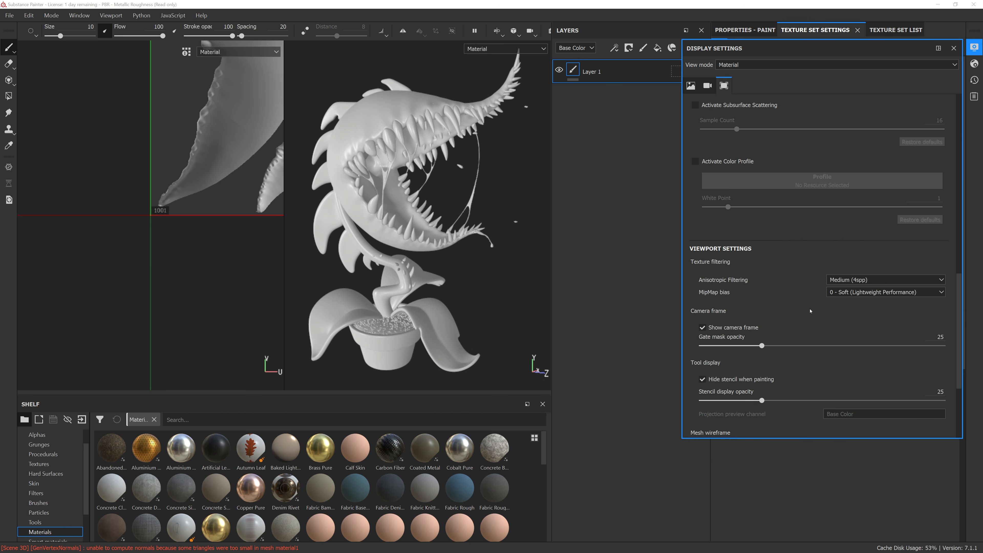
{"action": "left_click", "coordinate": [854, 286]}
{"action": "left_click", "coordinate": [849, 312]}
Set the main shader's quality to Very high (128 spp).
{"action": "left_click", "coordinate": [974, 64]}
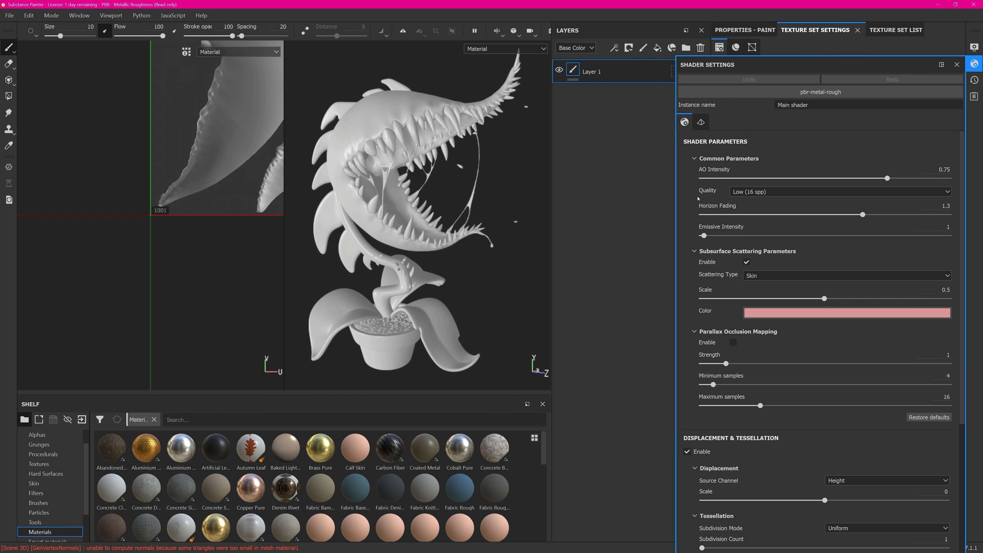
{"action": "left_click", "coordinate": [753, 192]}
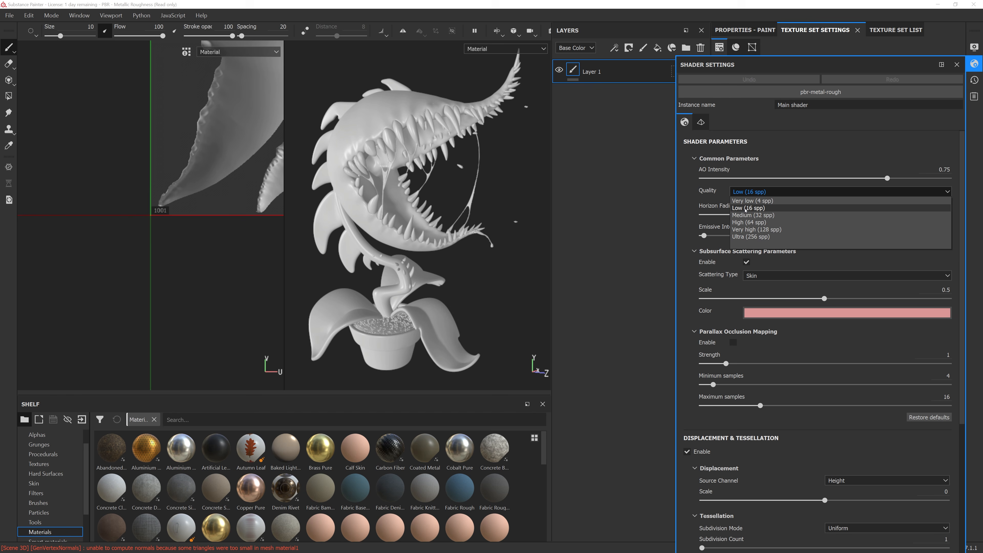
{"action": "left_click", "coordinate": [753, 229]}
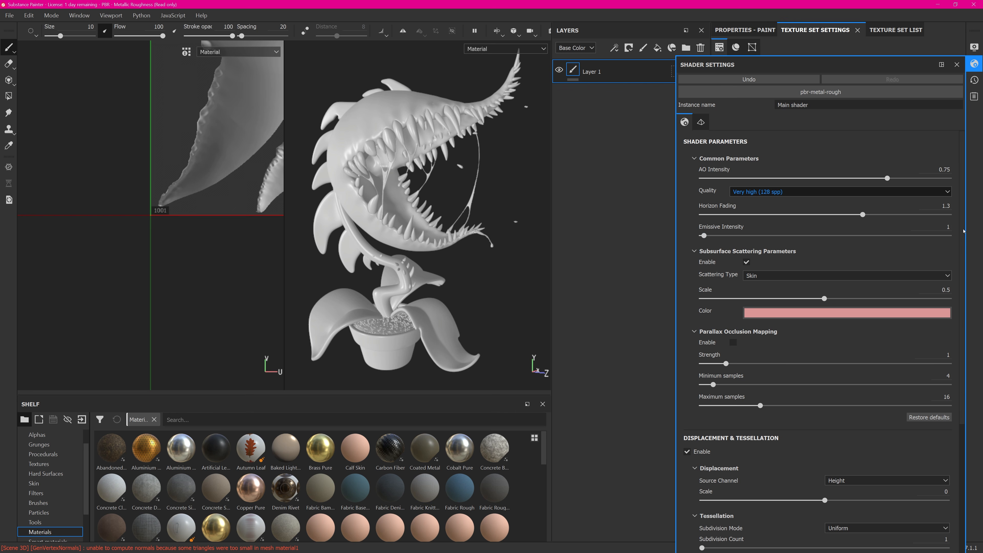
Set the shader's displacement scale to 0.1 and disable its subsurface scattering.
{"action": "scroll", "coordinate": [937, 265], "scroll_direction": "down", "scroll_amount": 5}
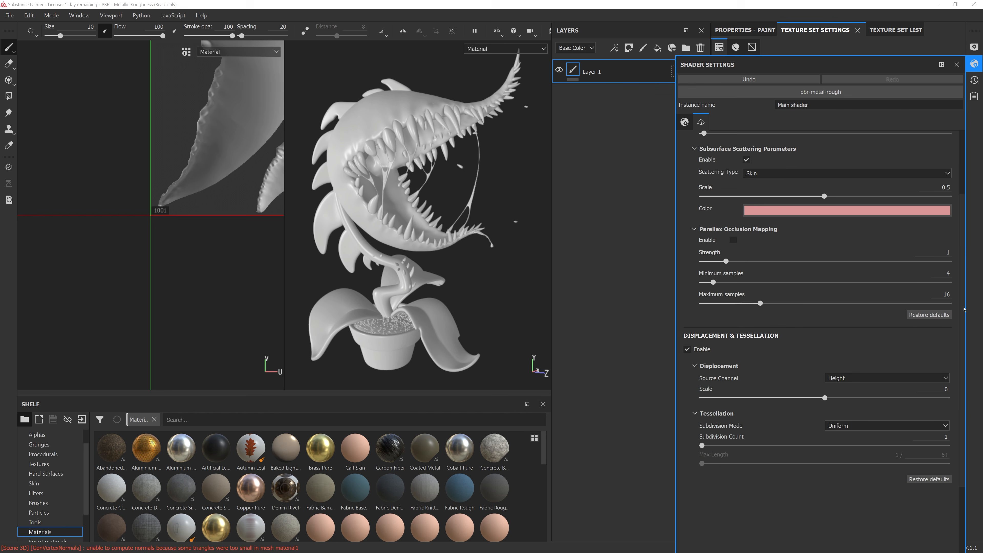
{"action": "left_click_drag", "start_coordinate": [828, 377], "coordinate": [827, 377]}
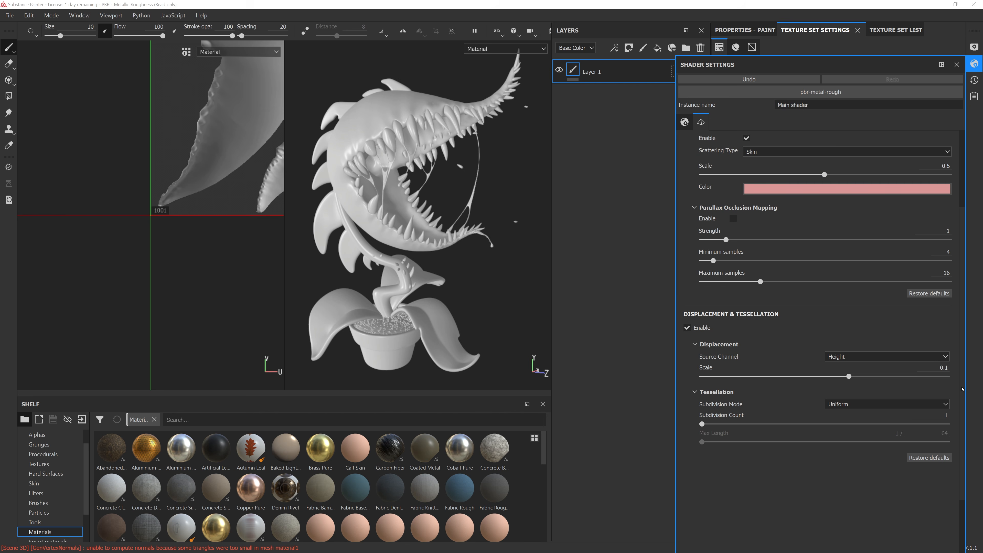
{"action": "scroll", "coordinate": [781, 232], "scroll_direction": "up", "scroll_amount": 3}
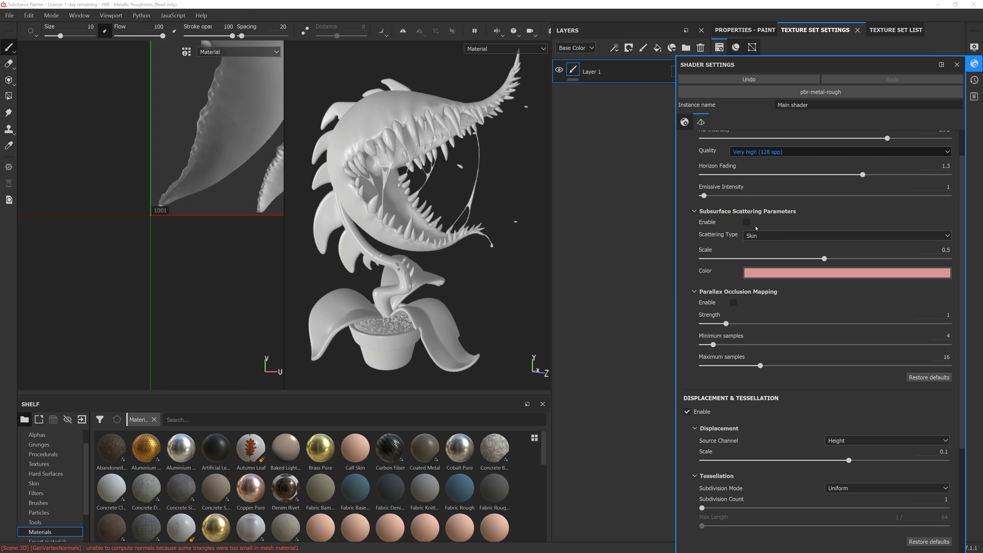
{"action": "left_click", "coordinate": [650, 234]}
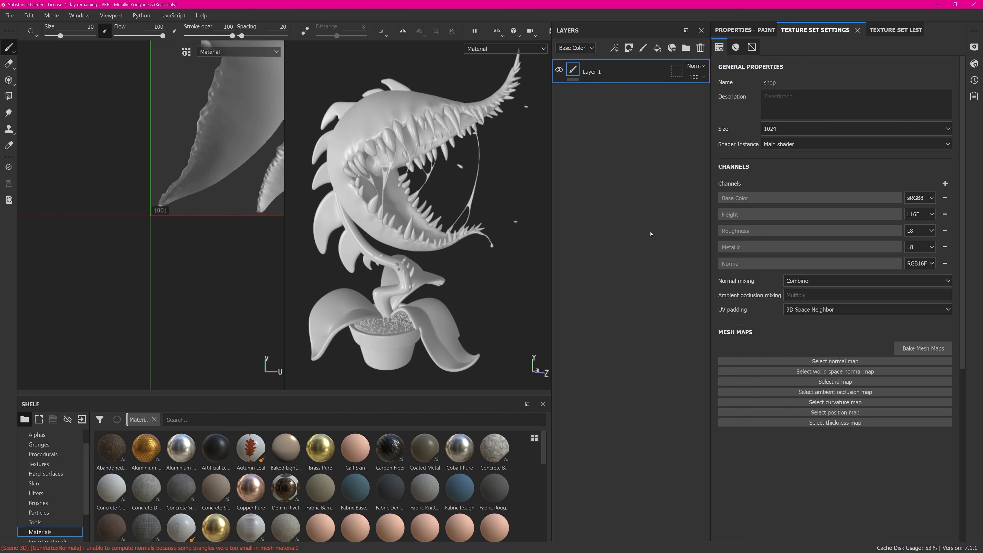
Switch the viewport to 3D only and rotate the environment lighting around the plant model.
{"action": "left_click", "coordinate": [498, 31]}
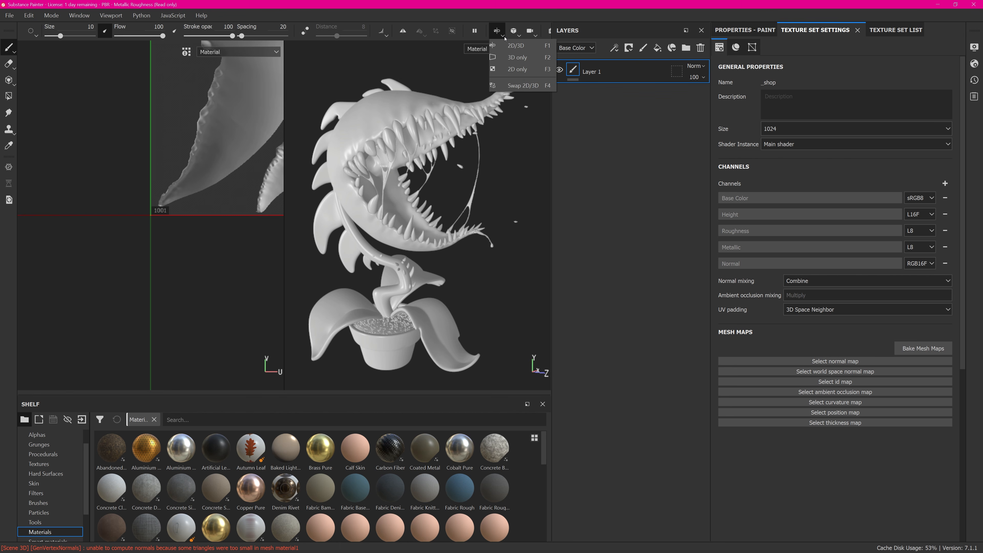
{"action": "left_click", "coordinate": [517, 58]}
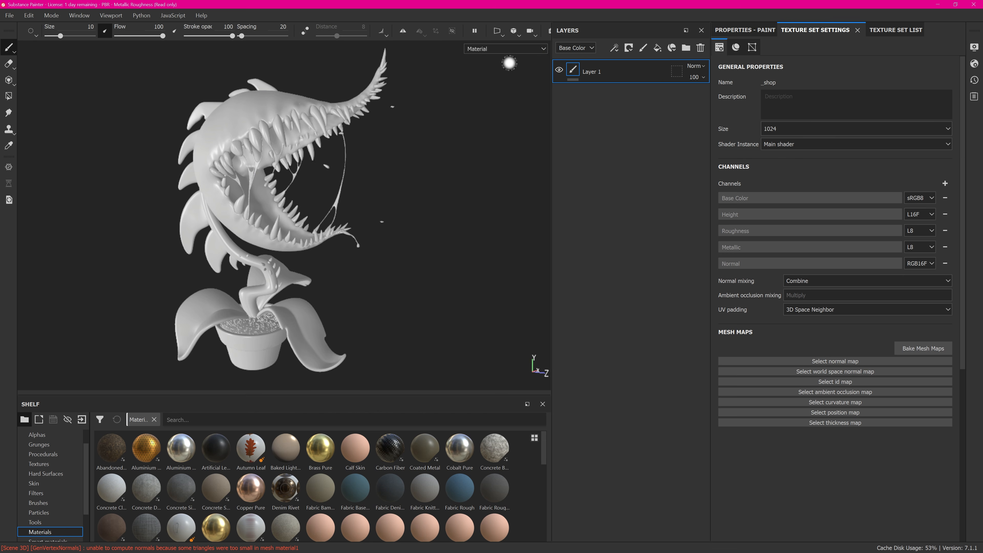
{"action": "right_click_drag", "start_coordinate": [463, 144], "coordinate": [380, 174], "text": "alt"}
{"action": "left_click_drag", "start_coordinate": [379, 174], "coordinate": [391, 180], "text": "alt"}
{"action": "right_click_drag", "start_coordinate": [391, 180], "coordinate": [438, 170], "text": "alt"}
{"action": "left_click_drag", "start_coordinate": [410, 197], "coordinate": [386, 199], "text": "alt"}
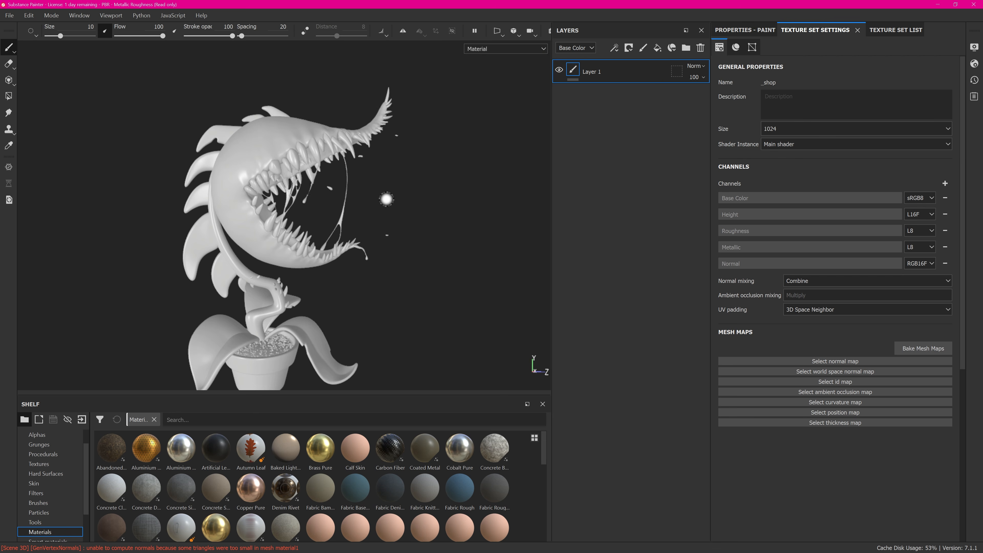
{"action": "middle_click_drag", "start_coordinate": [399, 215], "coordinate": [439, 185], "text": "alt"}
{"action": "mouse_move", "coordinate": [448, 187]}
{"action": "right_mouse_down", "text": "shift"}
{"action": "mouse_move", "coordinate": [334, 194]}
{"action": "mouse_move", "coordinate": [461, 180]}
{"action": "mouse_move", "coordinate": [421, 189]}
{"action": "mouse_move", "coordinate": [446, 176]}
{"action": "right_mouse_up", "text": "shift"}
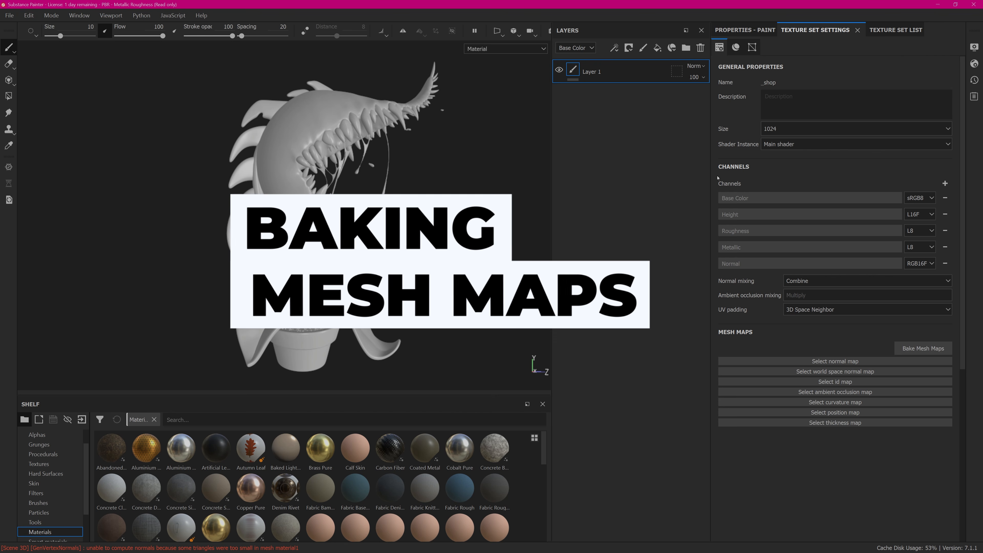
In the mesh map baking settings, set the output size to 4096 and use the low poly mesh as the high poly mesh.
{"action": "left_click", "coordinate": [924, 353]}
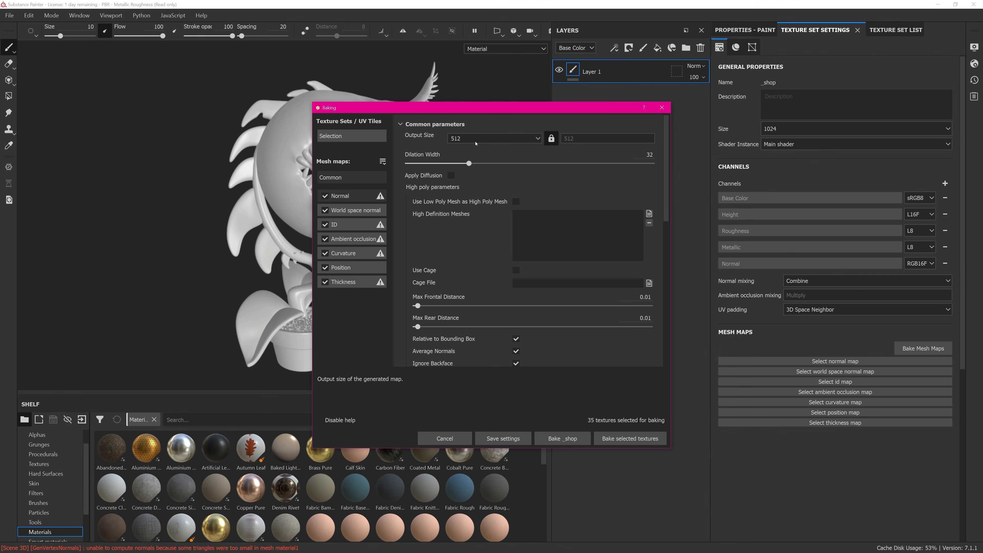
{"action": "left_click", "coordinate": [468, 138]}
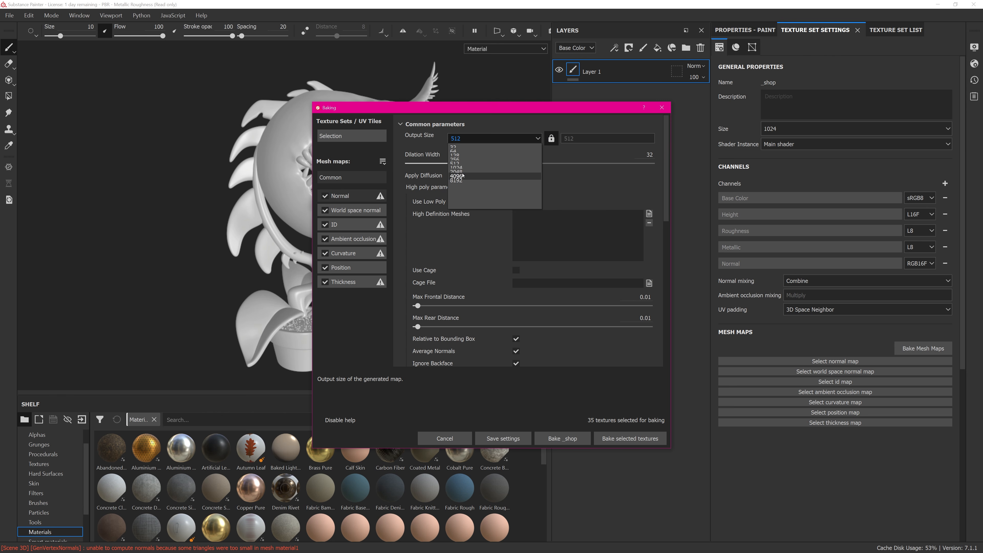
{"action": "left_click", "coordinate": [480, 175]}
{"action": "left_click_drag", "start_coordinate": [520, 113], "coordinate": [653, 118]}
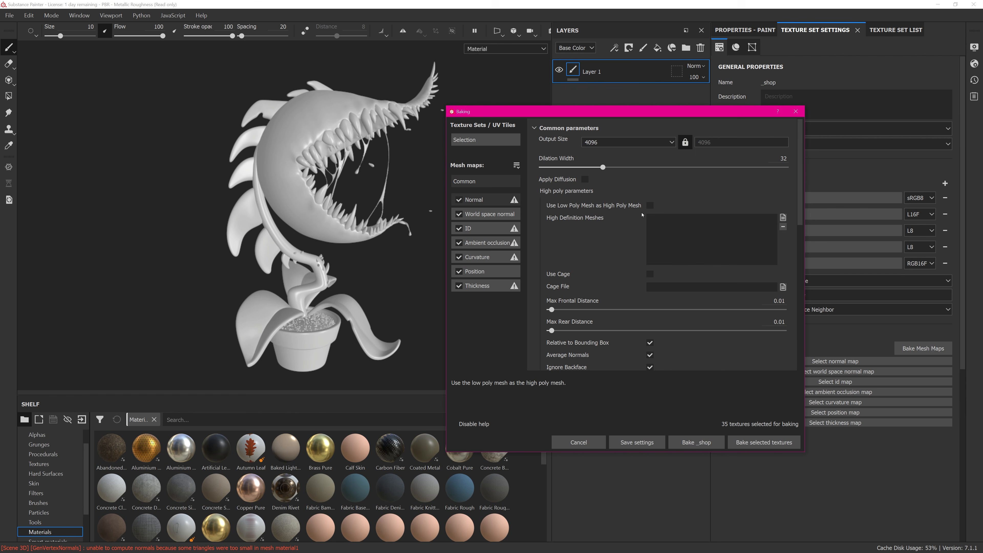
{"action": "left_click", "coordinate": [650, 205]}
Set the antialiasing for the mesh map bake to Subsampling 4x4.
{"action": "scroll", "coordinate": [798, 231], "scroll_direction": "down", "scroll_amount": 1}
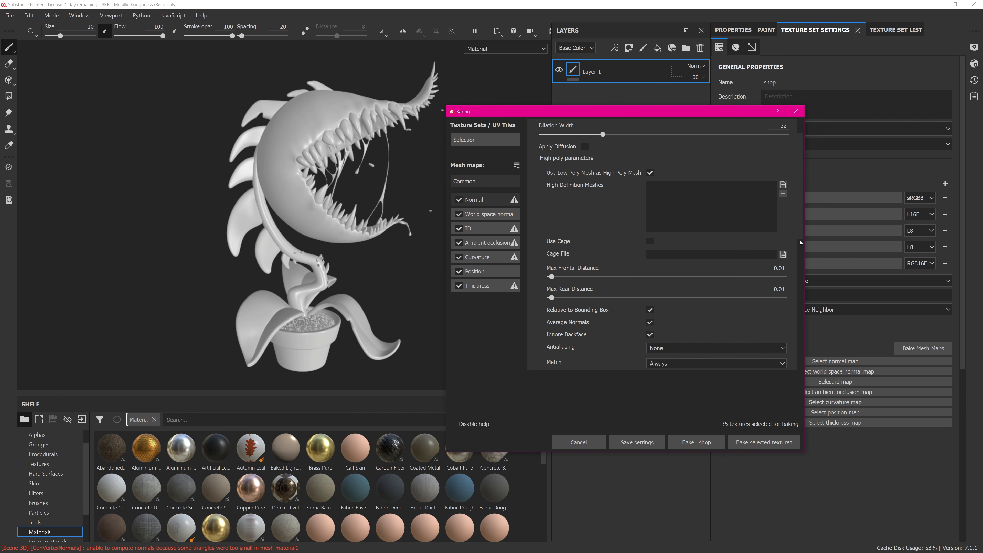
{"action": "scroll", "coordinate": [800, 232], "scroll_direction": "up", "scroll_amount": 1}
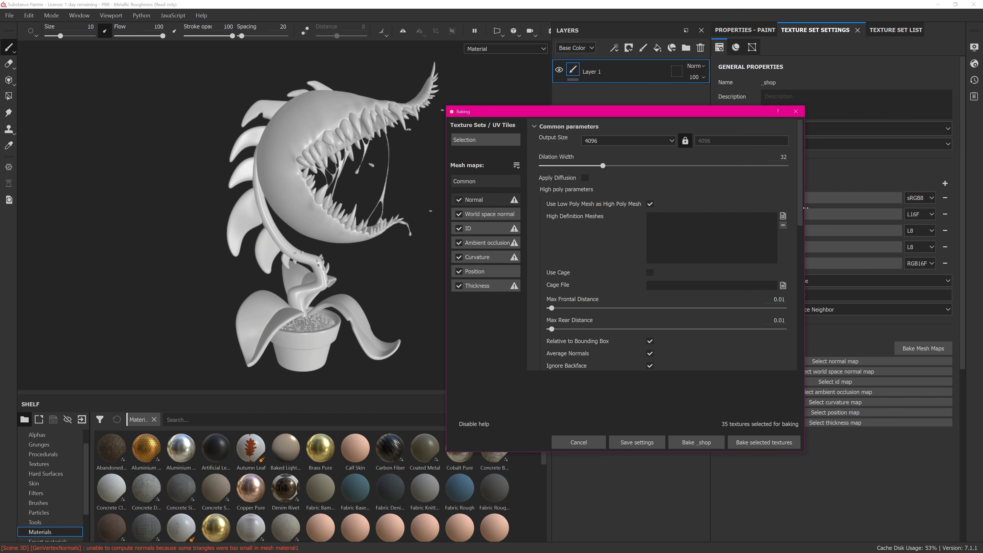
{"action": "scroll", "coordinate": [799, 231], "scroll_direction": "down", "scroll_amount": 2}
{"action": "scroll", "coordinate": [799, 232], "scroll_direction": "down", "scroll_amount": 1}
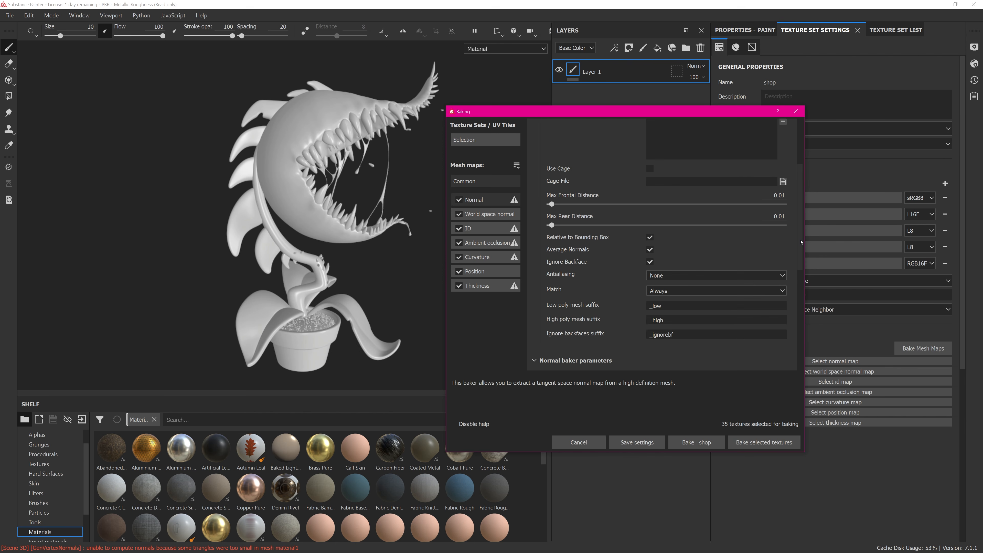
{"action": "left_click", "coordinate": [681, 274]}
{"action": "left_click", "coordinate": [681, 299]}
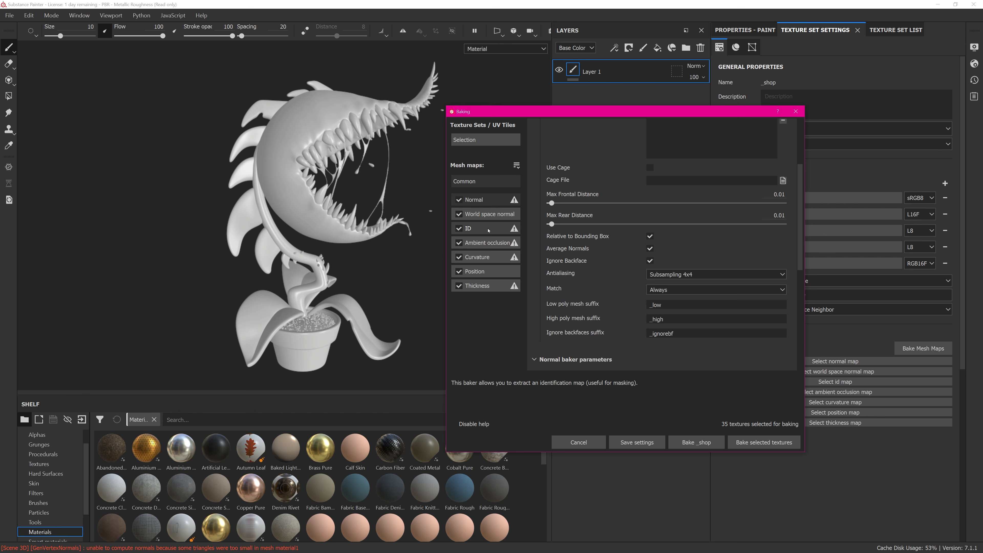
Set the ID baker's color source to Mesh ID / Polygroup and change its color generator.
{"action": "scroll", "coordinate": [612, 180], "scroll_direction": "down", "scroll_amount": 10}
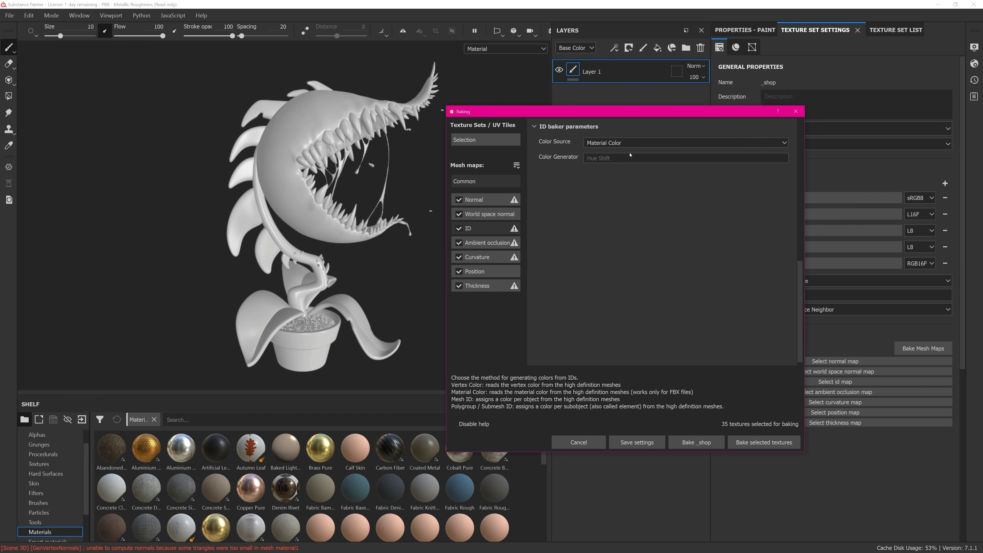
{"action": "left_click", "coordinate": [610, 145]}
{"action": "left_click", "coordinate": [612, 164]}
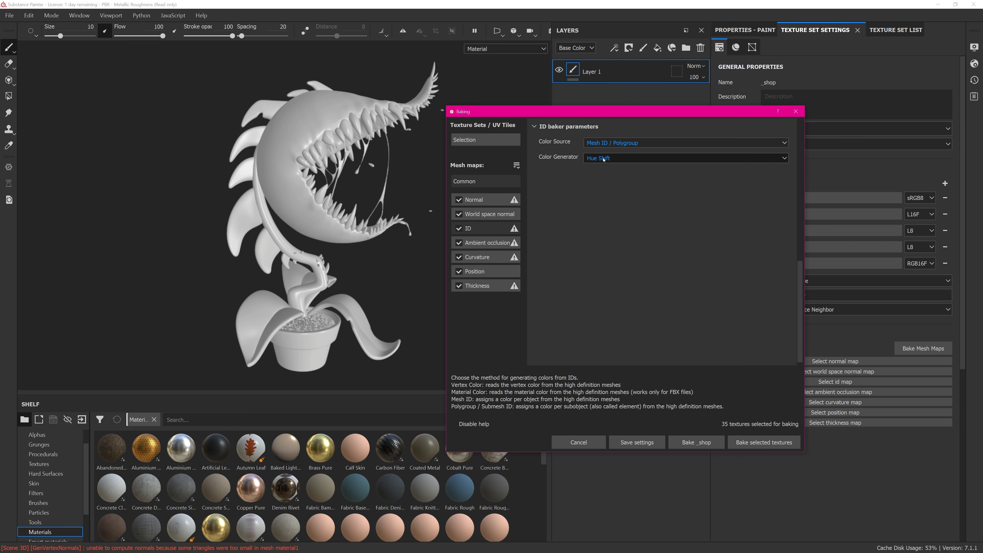
{"action": "left_click", "coordinate": [610, 159]}
{"action": "left_click", "coordinate": [601, 174]}
Set the ambient occlusion baker to 256 secondary rays and a max occluder distance of 0.2.
{"action": "left_click", "coordinate": [487, 242]}
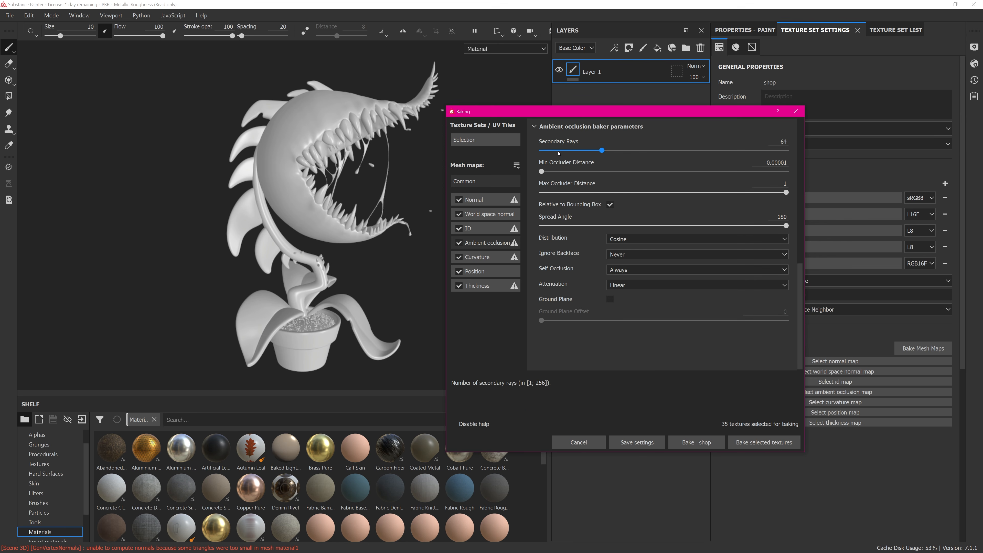
{"action": "left_click_drag", "start_coordinate": [601, 150], "coordinate": [786, 150]}
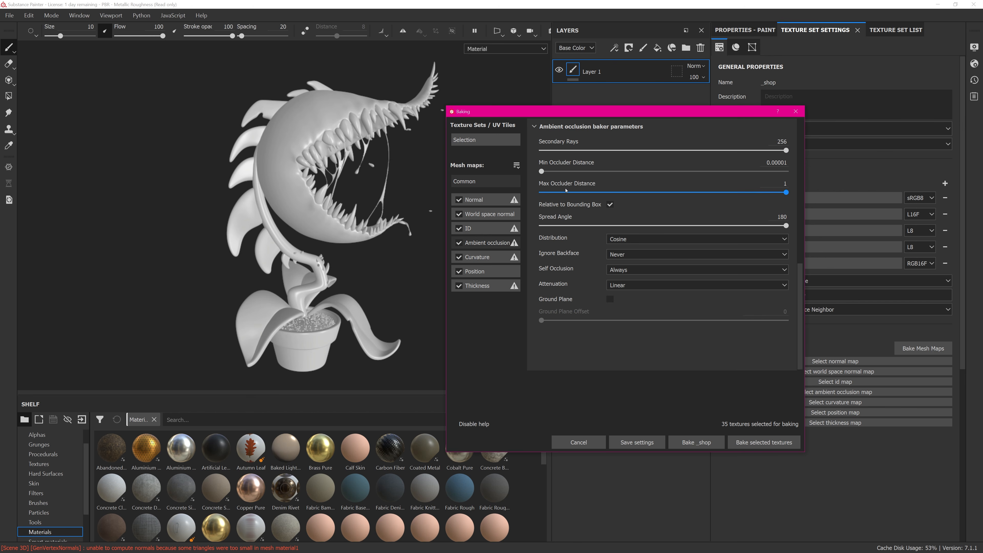
{"action": "left_click_drag", "start_coordinate": [785, 192], "coordinate": [777, 192]}
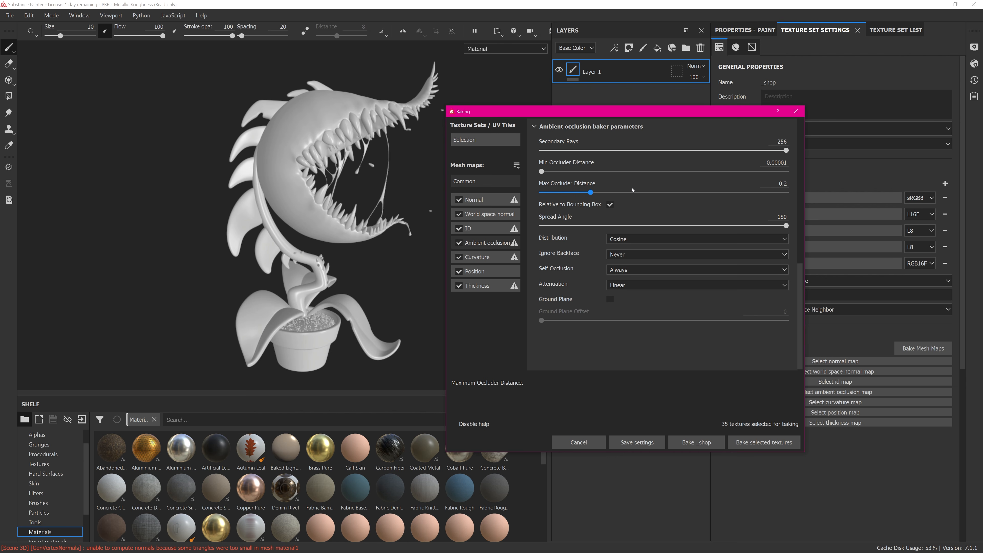
Set the curvature baker's secondary rays to 256 and check its method option.
{"action": "left_click", "coordinate": [481, 258]}
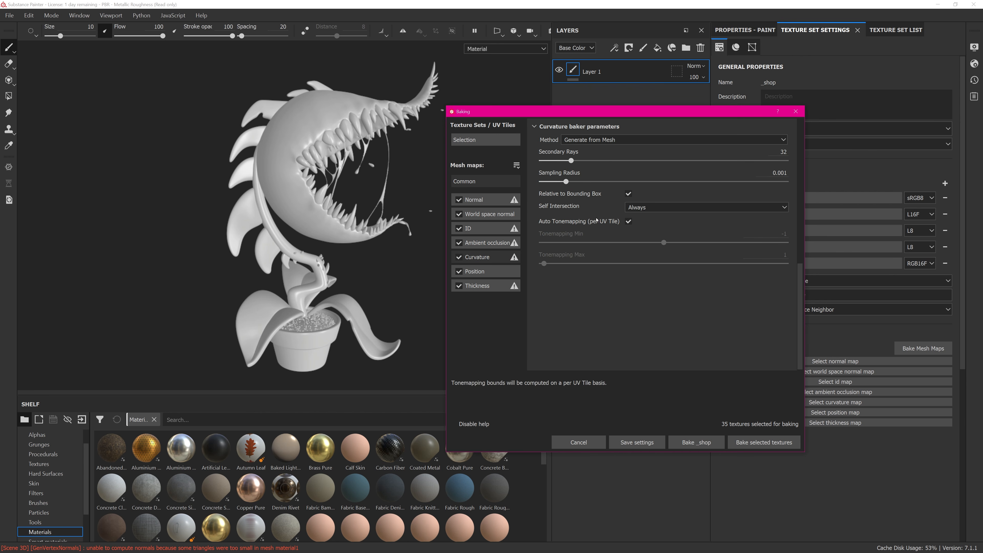
{"action": "left_click", "coordinate": [592, 161]}
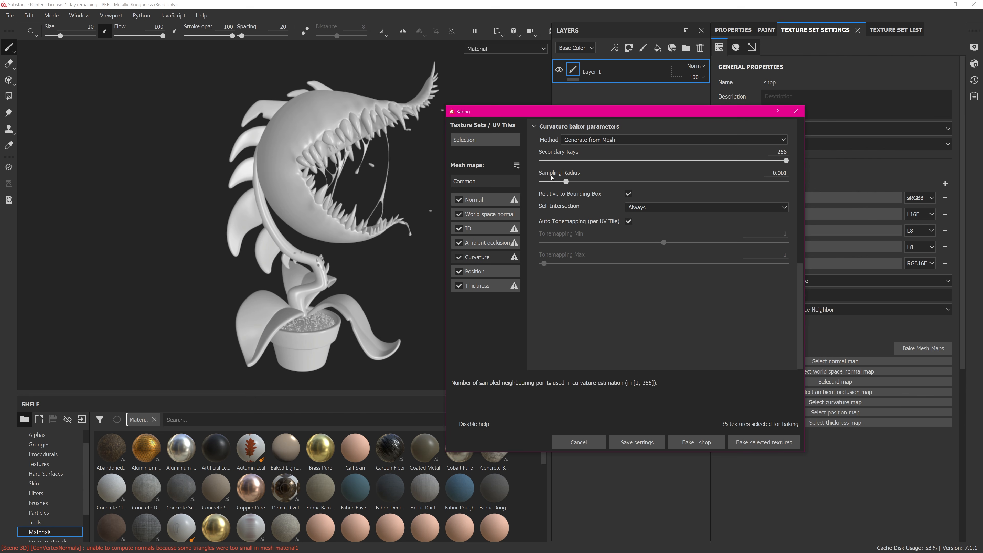
{"action": "left_click", "coordinate": [605, 140]}
{"action": "left_click", "coordinate": [605, 149]}
Set the thickness baker's secondary rays to 256 and bake the selected textures.
{"action": "left_click", "coordinate": [487, 286]}
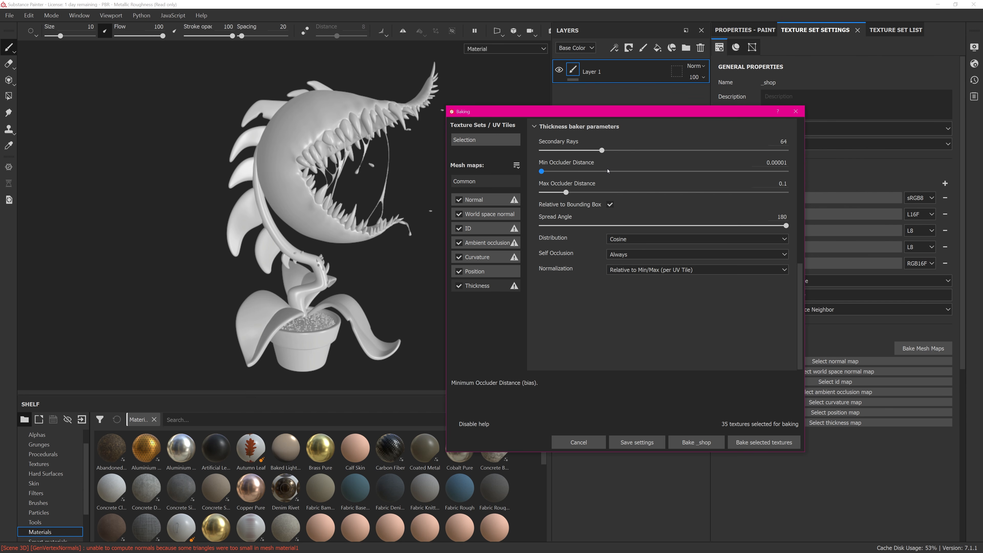
{"action": "left_click_drag", "start_coordinate": [601, 150], "coordinate": [786, 150]}
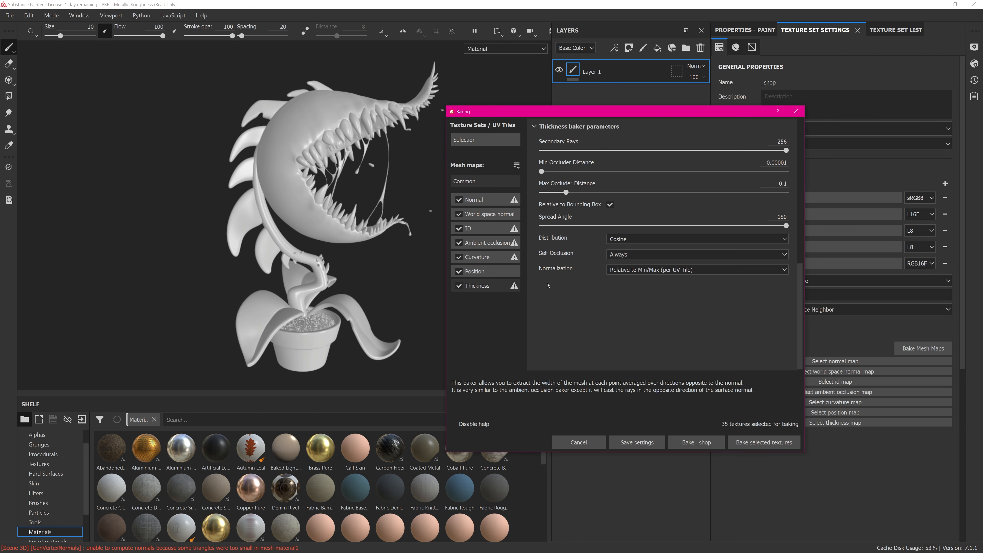
{"action": "left_click", "coordinate": [480, 183]}
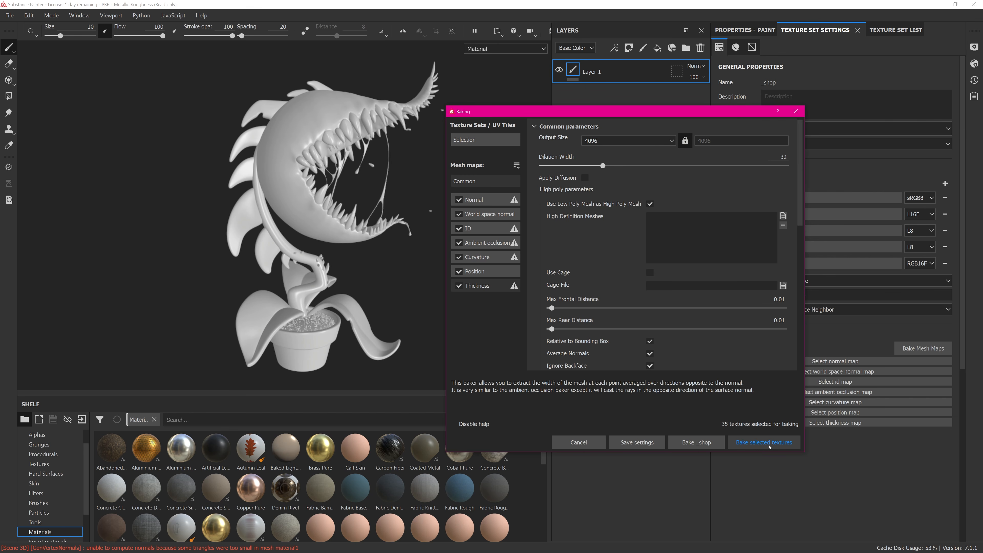
{"action": "left_click", "coordinate": [769, 446]}
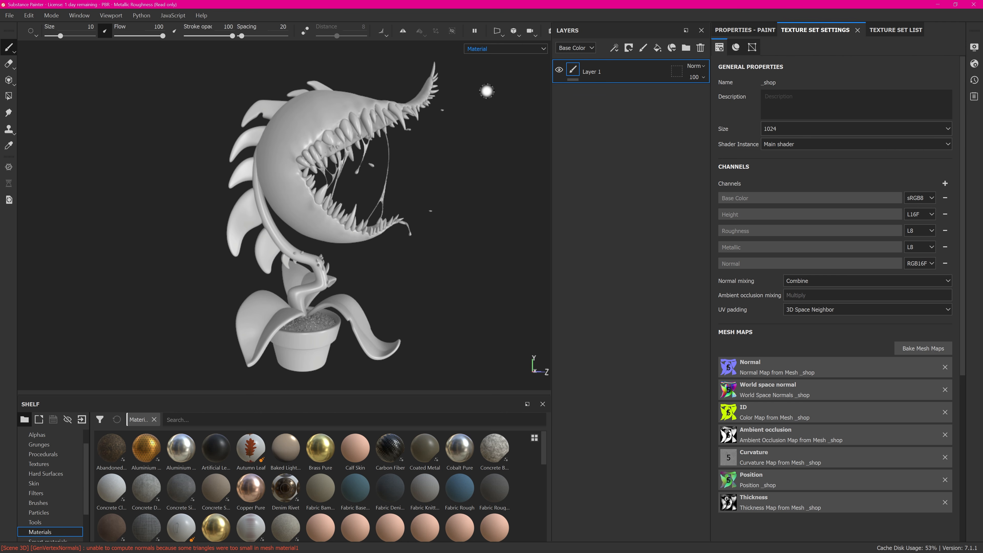
Display the baked Curvature map and examine it on the plant's mouth, teeth and lower parts.
{"action": "key", "text": "b"}
{"action": "left_click_drag", "start_coordinate": [480, 110], "coordinate": [456, 124], "text": "alt"}
{"action": "scroll", "coordinate": [418, 171], "scroll_direction": "up", "scroll_amount": 5}
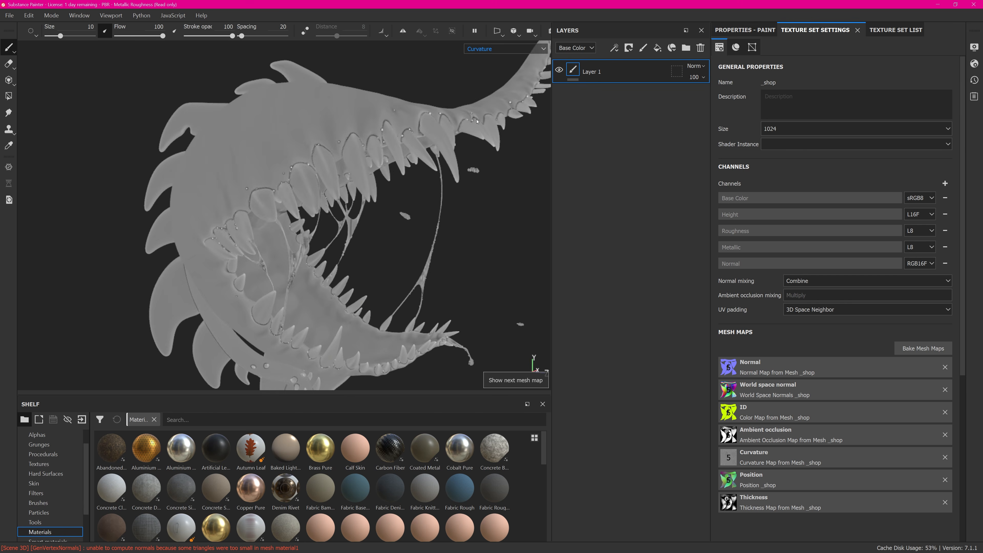
{"action": "left_click_drag", "start_coordinate": [403, 217], "coordinate": [367, 266], "text": "alt"}
{"action": "middle_click_drag", "start_coordinate": [367, 266], "coordinate": [402, 178], "text": "alt"}
{"action": "left_click_drag", "start_coordinate": [356, 240], "coordinate": [317, 270], "text": "alt"}
{"action": "middle_click_drag", "start_coordinate": [316, 269], "coordinate": [271, 159], "text": "alt"}
{"action": "scroll", "coordinate": [271, 159], "scroll_direction": "down", "scroll_amount": 2}
{"action": "left_click_drag", "start_coordinate": [360, 256], "coordinate": [384, 223], "text": "alt"}
Step past the Position map to the Thickness map and examine it across the whole plant.
{"action": "key", "text": "b"}
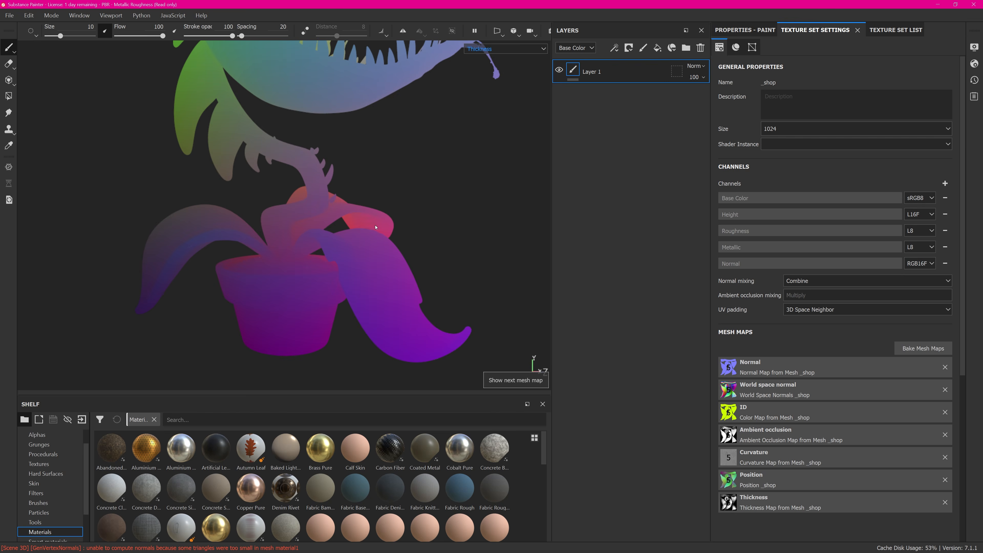
{"action": "middle_click_drag", "start_coordinate": [391, 159], "coordinate": [387, 310], "text": "alt"}
{"action": "scroll", "coordinate": [387, 310], "scroll_direction": "down", "scroll_amount": 3}
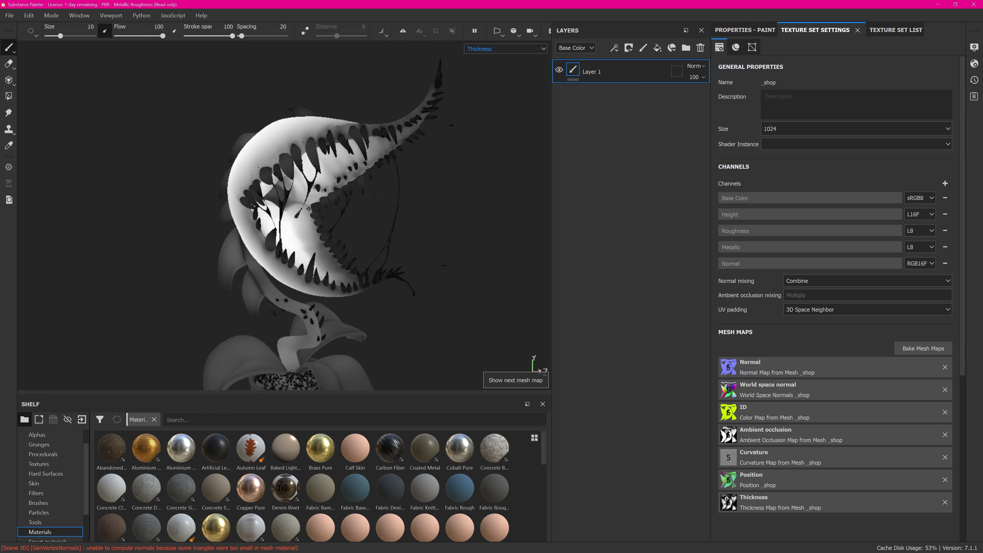
{"action": "middle_click_drag", "start_coordinate": [373, 228], "coordinate": [383, 162], "text": "alt"}
{"action": "left_click_drag", "start_coordinate": [383, 162], "coordinate": [323, 119], "text": "alt"}
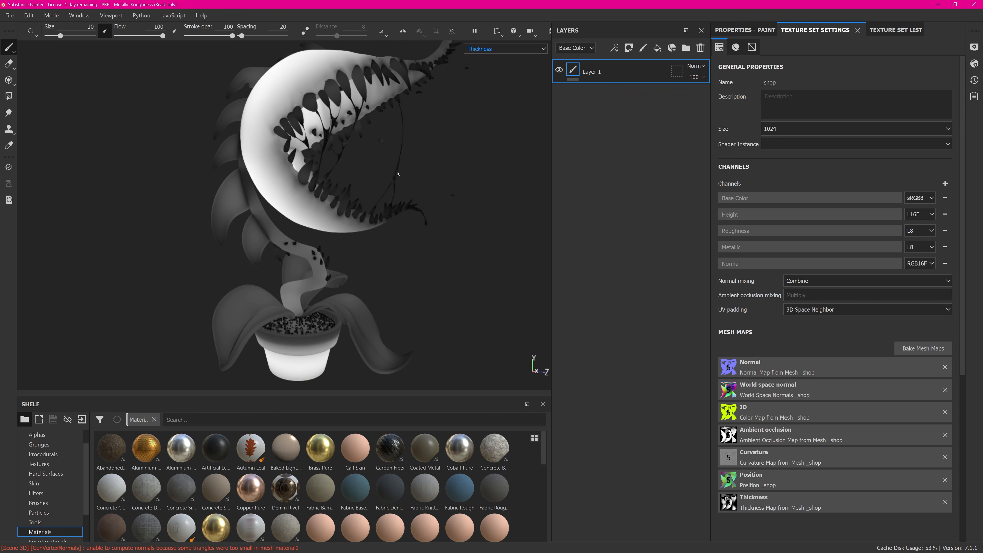
Cycle through the baked maps, return to the ID map and examine its color regions on the plant.
{"action": "key", "text": "b"}
{"action": "key", "text": "b"}
{"action": "key", "text": "b"}
{"action": "key", "text": "b"}
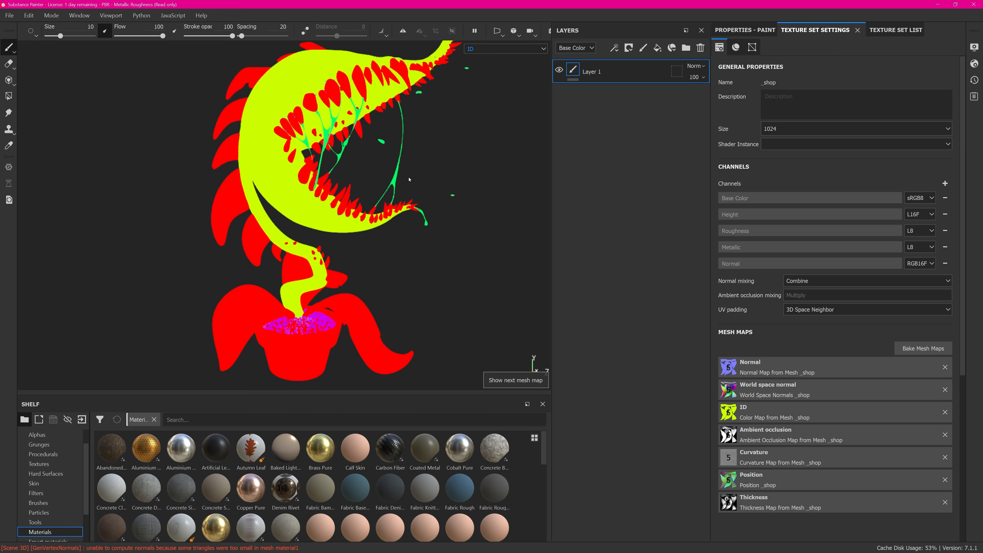
{"action": "left_click", "coordinate": [507, 49]}
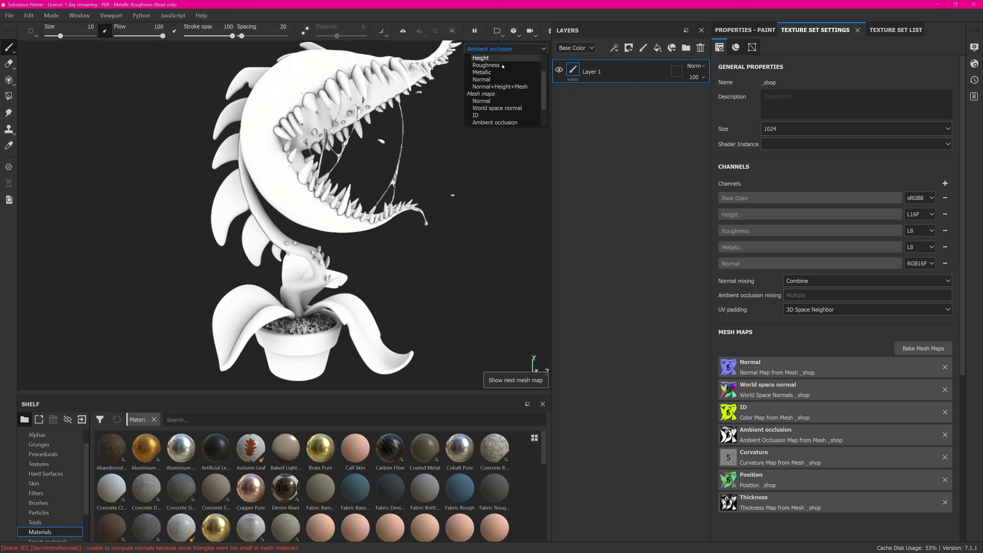
{"action": "left_click", "coordinate": [491, 116]}
{"action": "left_click_drag", "start_coordinate": [369, 147], "coordinate": [357, 145], "text": "alt"}
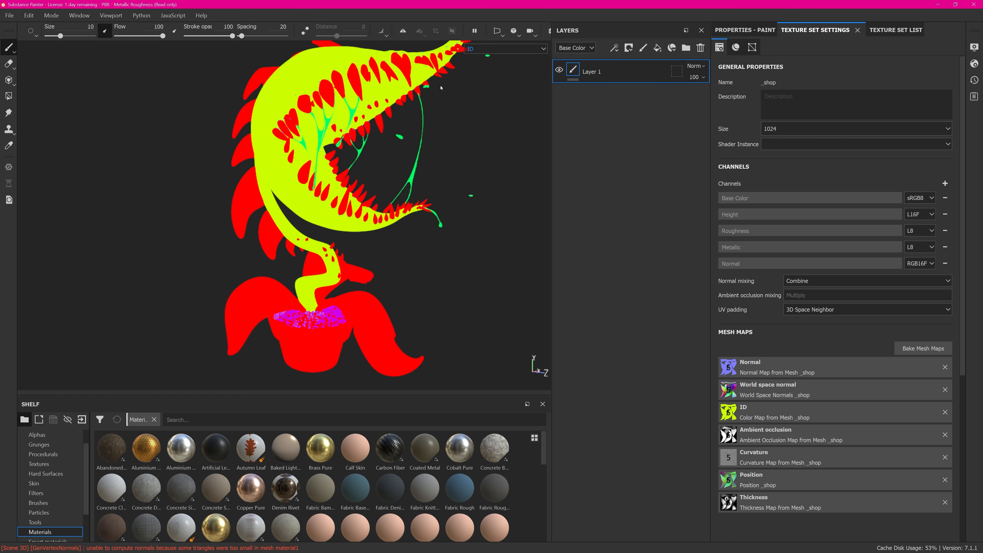
{"action": "left_click_drag", "start_coordinate": [292, 159], "coordinate": [335, 157], "text": "alt"}
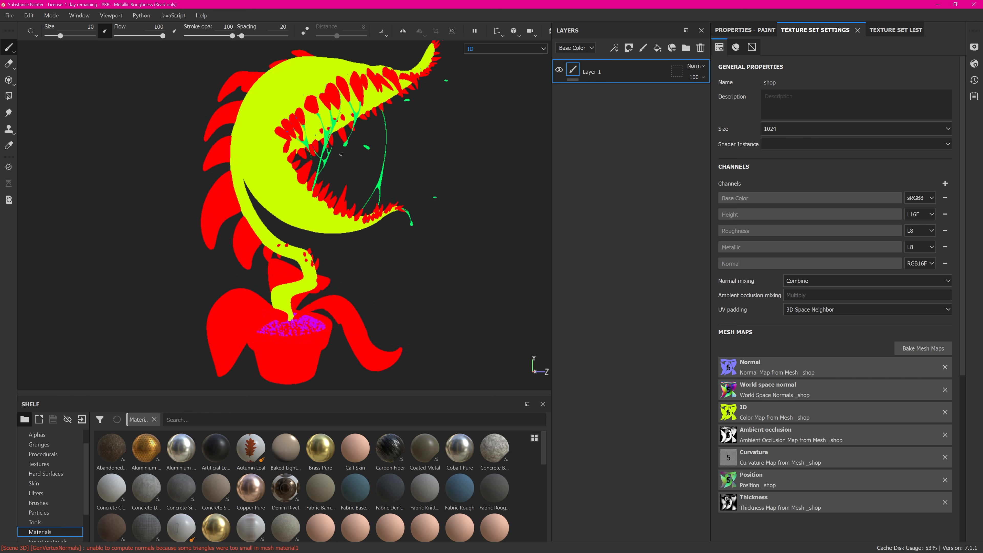
Display the Ambient occlusion map and examine it inside the mouth and on the whole plant.
{"action": "key", "text": "b"}
{"action": "scroll", "coordinate": [357, 264], "scroll_direction": "up", "scroll_amount": 2}
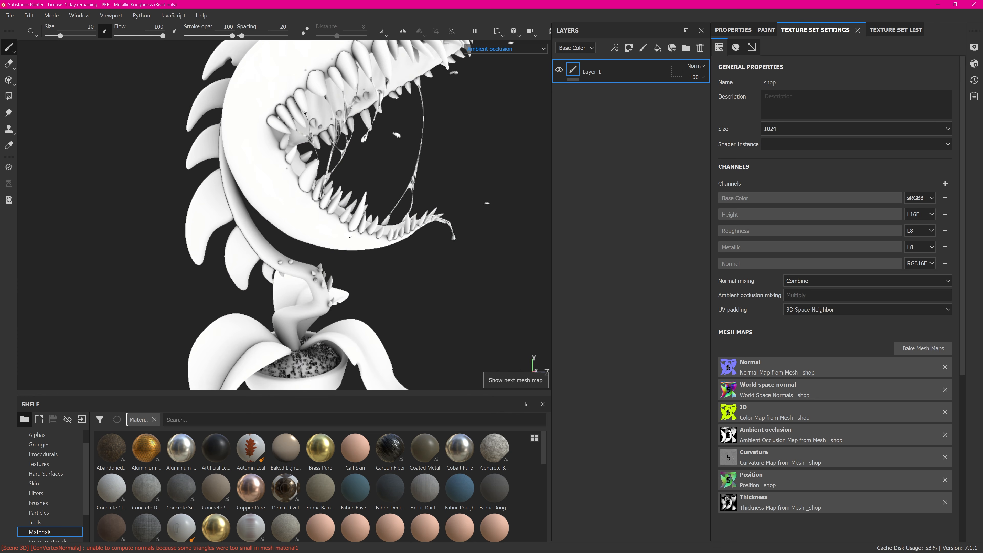
{"action": "left_click_drag", "start_coordinate": [263, 166], "coordinate": [191, 189], "text": "alt"}
{"action": "left_click_drag", "start_coordinate": [348, 185], "coordinate": [319, 188], "text": "alt"}
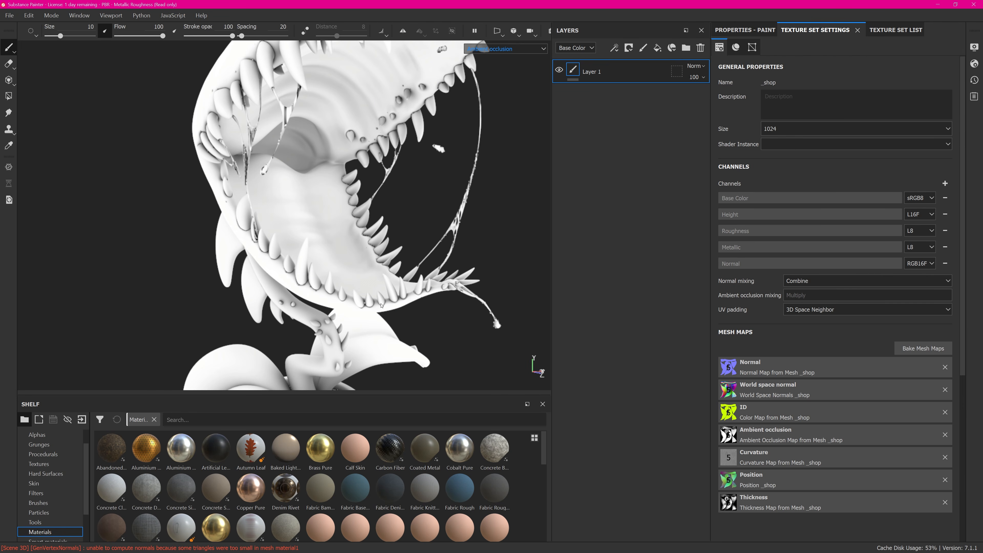
{"action": "right_click_drag", "start_coordinate": [382, 238], "coordinate": [414, 206], "text": "alt"}
{"action": "left_click_drag", "start_coordinate": [414, 206], "coordinate": [392, 231], "text": "alt"}
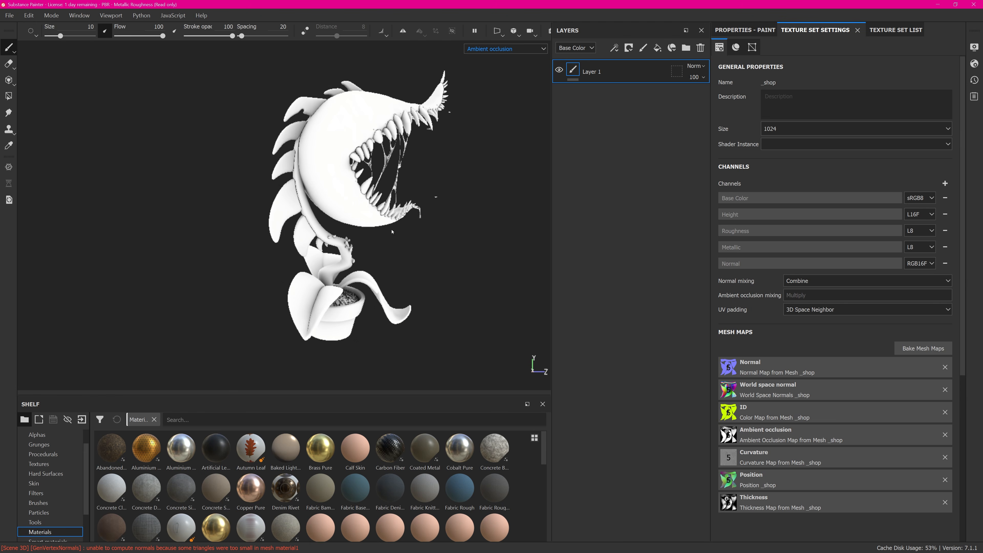
{"action": "right_click_drag", "start_coordinate": [367, 265], "coordinate": [346, 293], "text": "alt"}
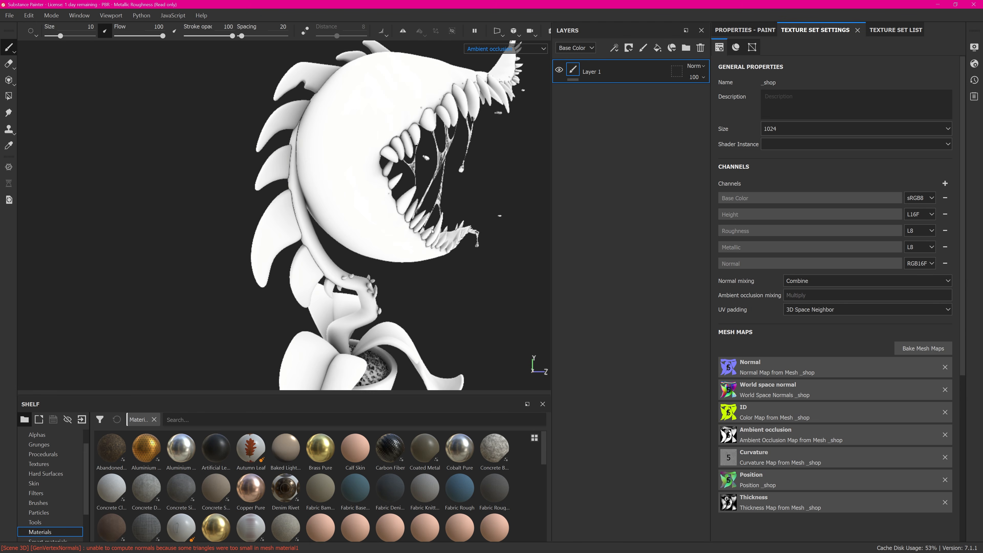
Examine the ambient occlusion closely on the soil pieces in the pot and at the base of the leaves.
{"action": "left_click_drag", "start_coordinate": [346, 293], "coordinate": [310, 300], "text": "alt"}
{"action": "middle_click_drag", "start_coordinate": [310, 300], "coordinate": [326, 211], "text": "alt"}
{"action": "right_click_drag", "start_coordinate": [327, 211], "coordinate": [434, 296], "text": "alt"}
{"action": "middle_click_drag", "start_coordinate": [434, 296], "coordinate": [449, 240], "text": "alt"}
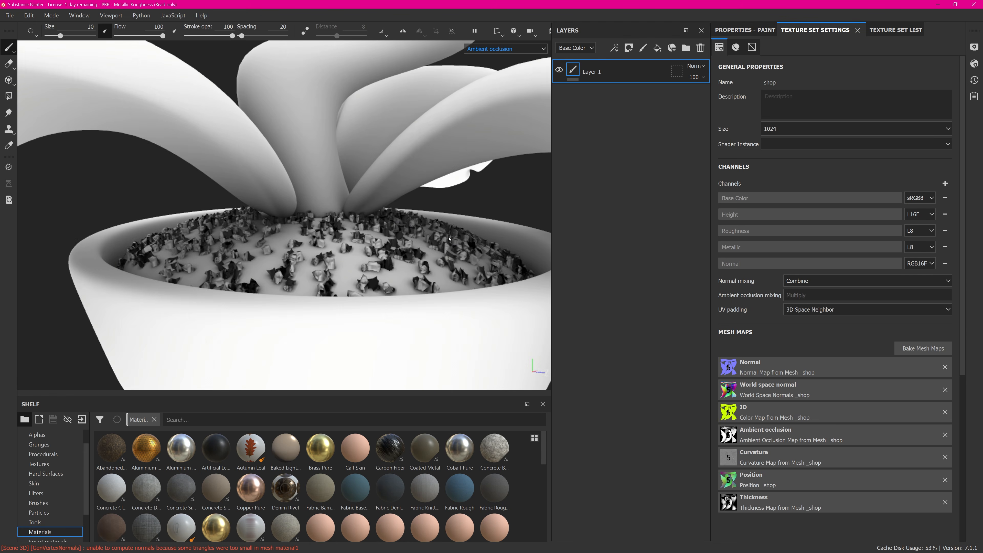
{"action": "left_click_drag", "start_coordinate": [394, 247], "coordinate": [351, 285], "text": "alt"}
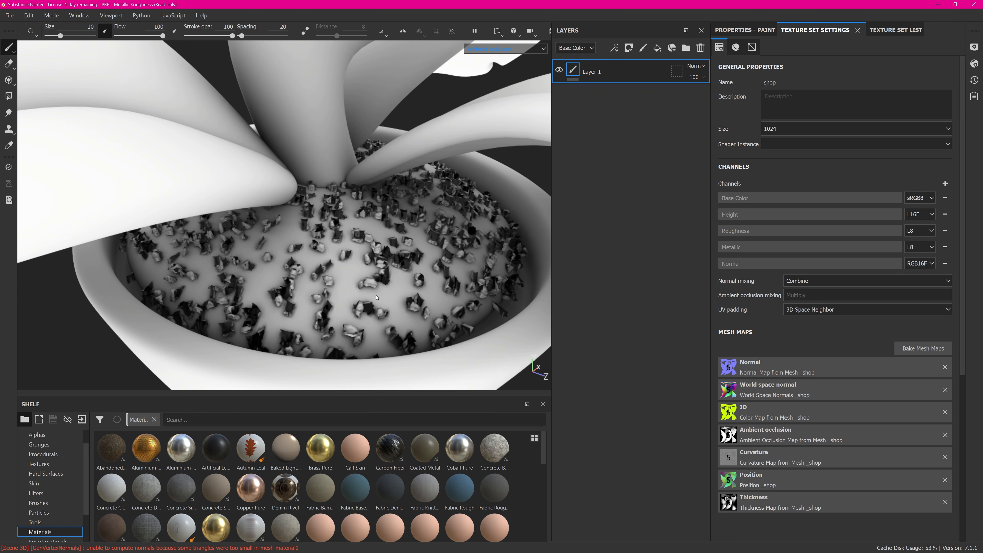
{"action": "right_click_drag", "start_coordinate": [376, 297], "coordinate": [329, 217], "text": "alt"}
{"action": "middle_click_drag", "start_coordinate": [292, 140], "coordinate": [248, 223], "text": "alt"}
{"action": "right_click_drag", "start_coordinate": [248, 223], "coordinate": [391, 127], "text": "alt"}
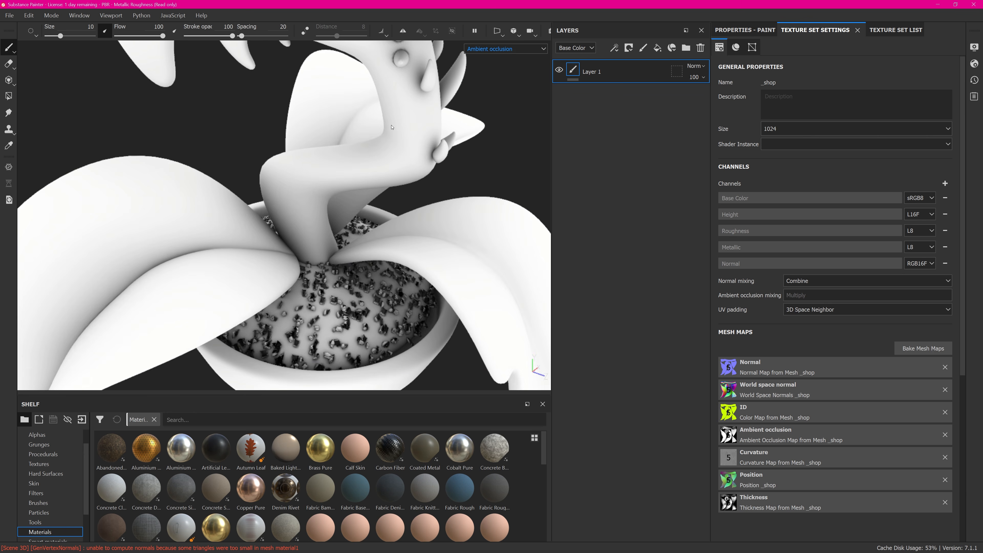
Examine the ambient occlusion around the stem, jaws and teeth, ending with the whole plant in view.
{"action": "left_click_drag", "start_coordinate": [391, 127], "coordinate": [438, 228], "text": "alt"}
{"action": "right_click_drag", "start_coordinate": [374, 216], "coordinate": [329, 125], "text": "alt"}
{"action": "middle_click_drag", "start_coordinate": [329, 125], "coordinate": [306, 232], "text": "alt"}
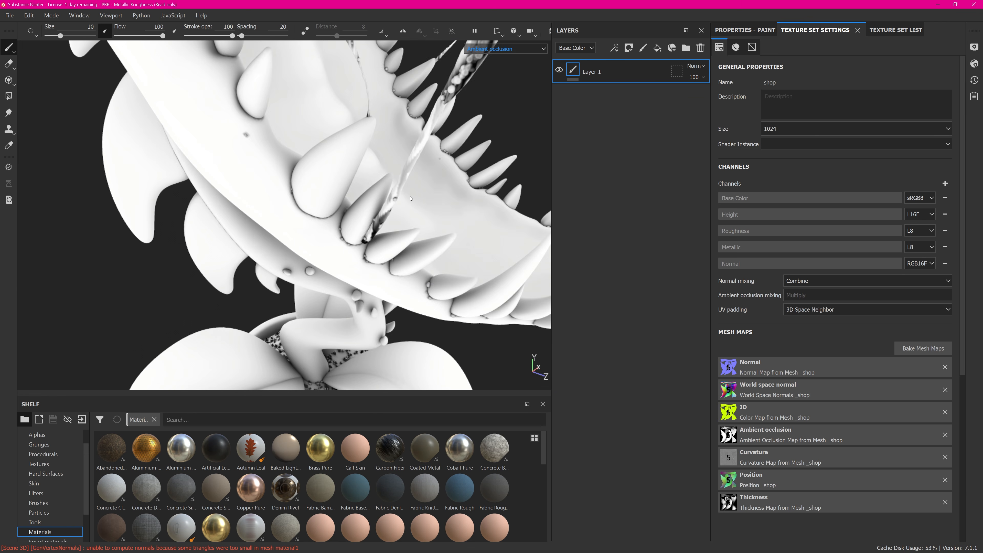
{"action": "right_click_drag", "start_coordinate": [245, 136], "coordinate": [301, 186], "text": "alt"}
{"action": "middle_click_drag", "start_coordinate": [302, 185], "coordinate": [354, 228], "text": "alt"}
{"action": "right_click_drag", "start_coordinate": [354, 228], "coordinate": [310, 200], "text": "alt"}
{"action": "left_click_drag", "start_coordinate": [309, 199], "coordinate": [378, 193], "text": "alt"}
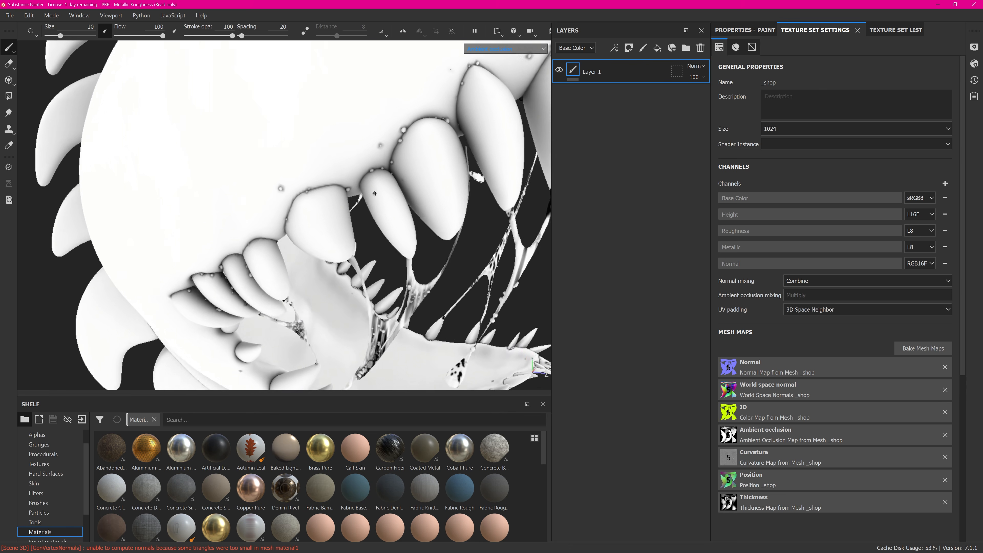
{"action": "right_click_drag", "start_coordinate": [377, 193], "coordinate": [182, 213], "text": "alt"}
{"action": "middle_click_drag", "start_coordinate": [182, 213], "coordinate": [236, 224], "text": "alt"}
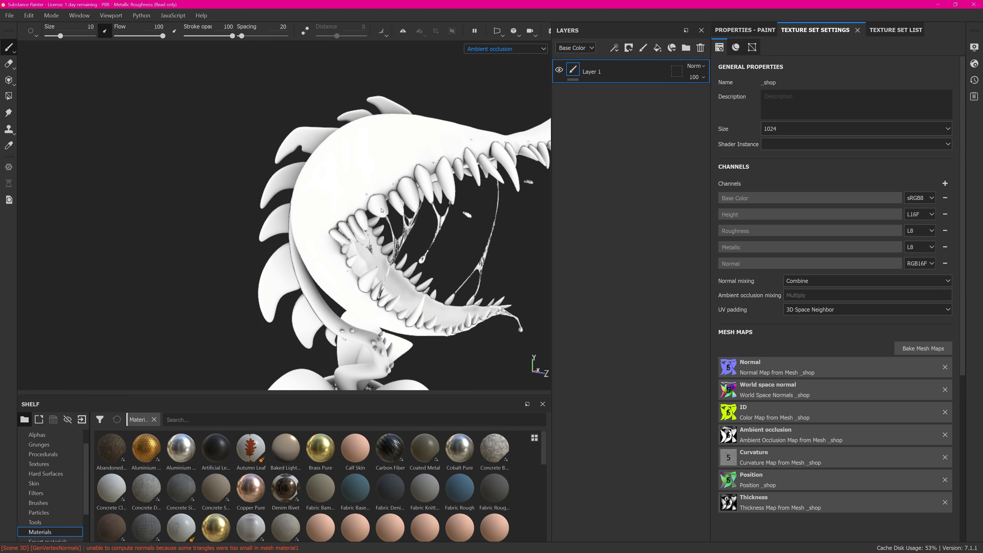
{"action": "scroll", "coordinate": [403, 217], "scroll_direction": "down", "scroll_amount": 5}
{"action": "left_click_drag", "start_coordinate": [403, 217], "coordinate": [349, 184], "text": "alt"}
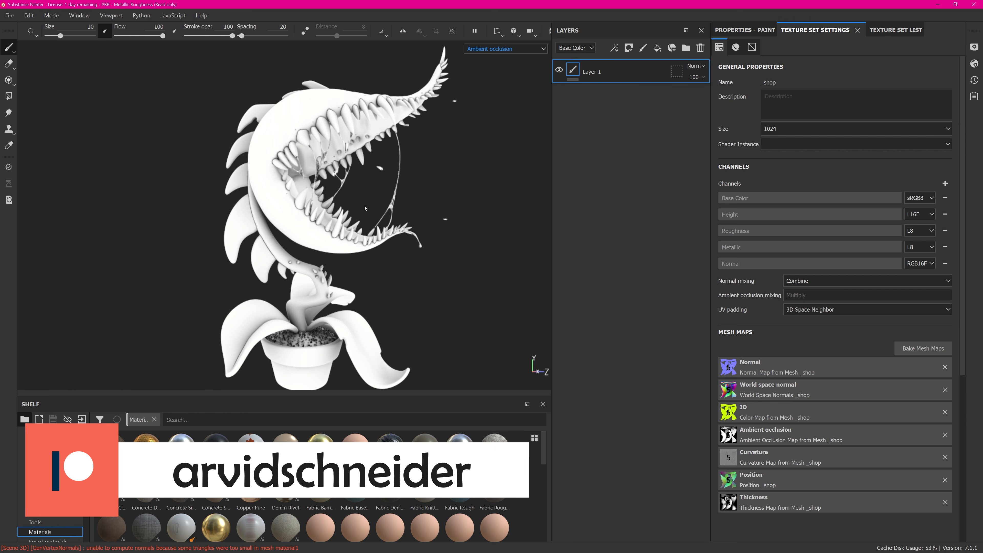
{"action": "left_click_drag", "start_coordinate": [410, 234], "coordinate": [434, 249], "text": "alt"}
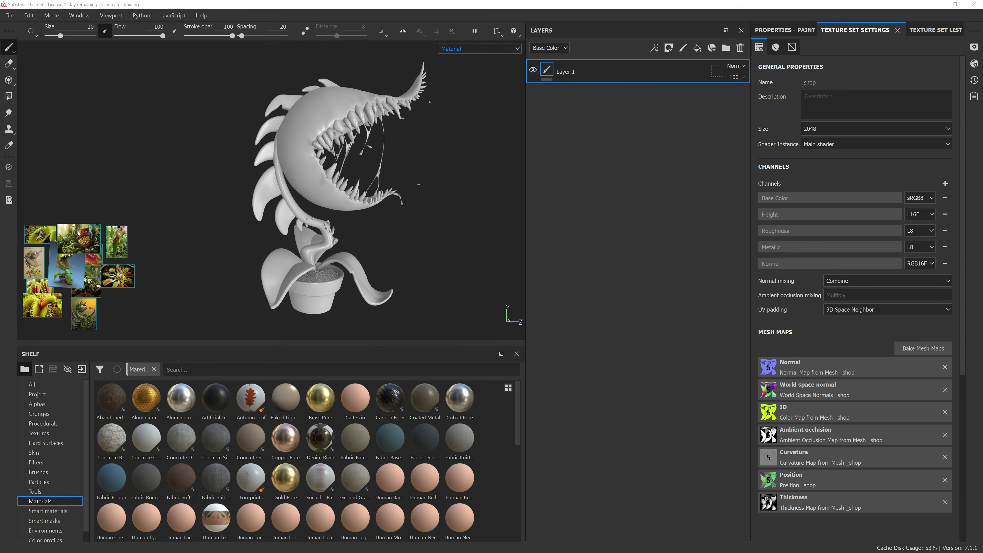
Enlarge the plant concept drawing in the reference collage beside the model.
{"action": "left_click_drag", "start_coordinate": [37, 263], "coordinate": [134, 248]}
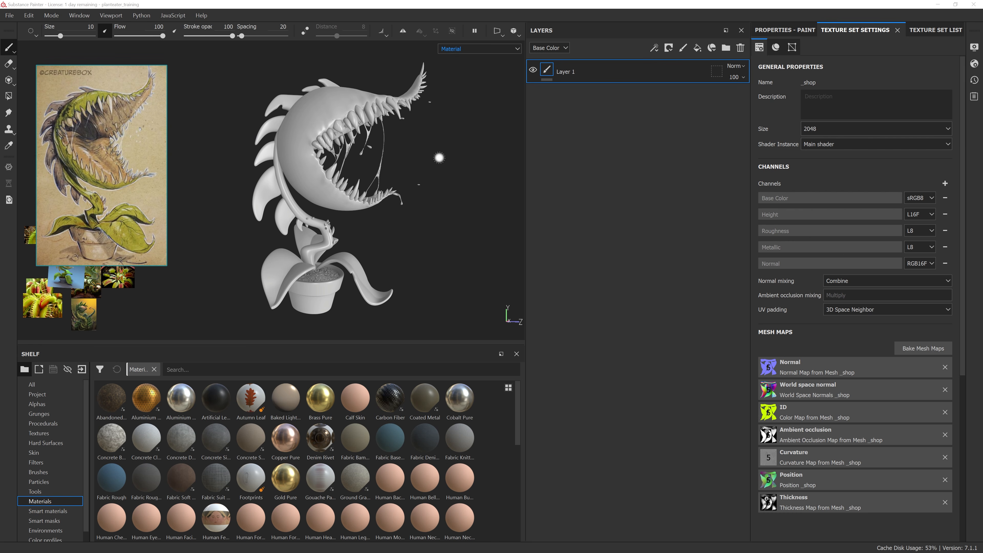
Delete Layer 1 and add a fill layer named BASE in its place.
{"action": "left_click", "coordinate": [651, 73]}
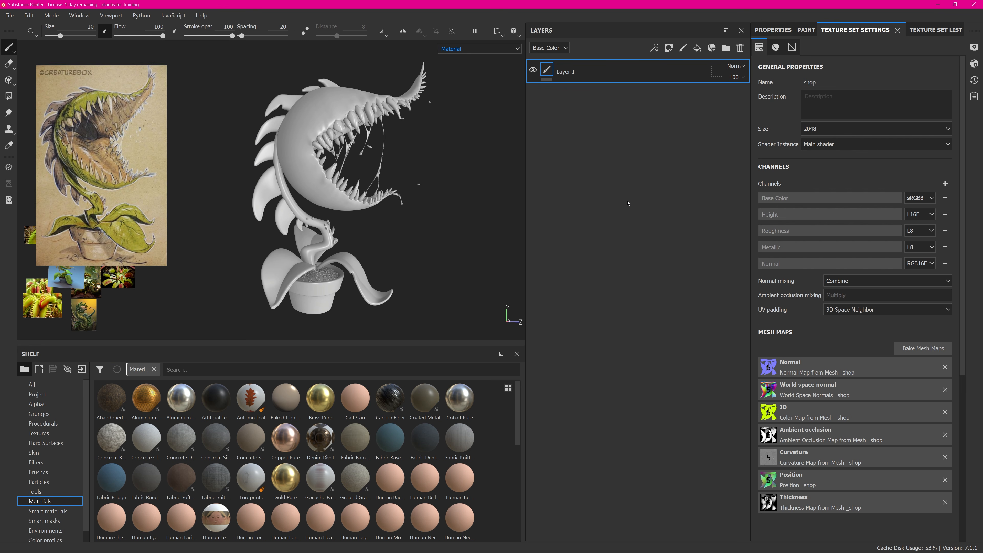
{"action": "key", "text": "Delete"}
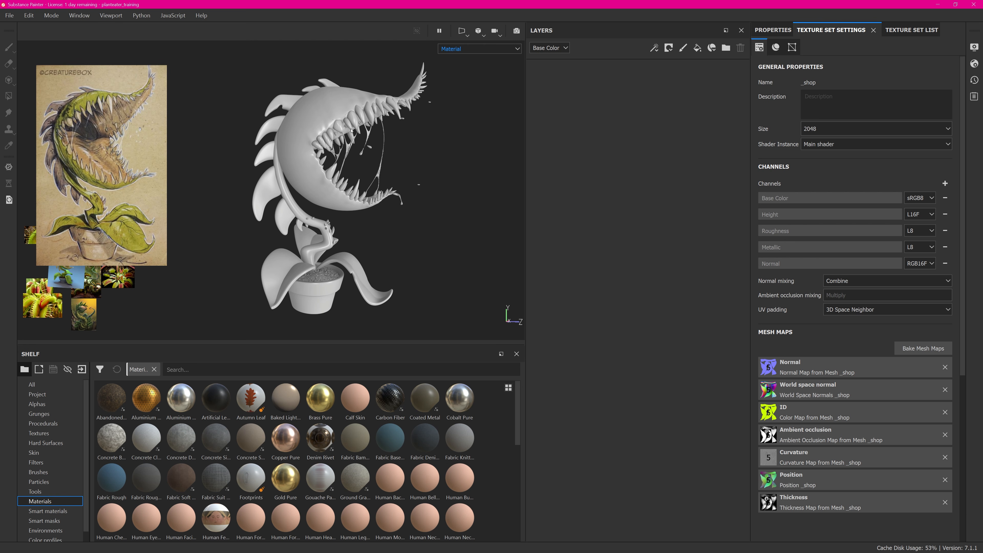
{"action": "left_click", "coordinate": [906, 30]}
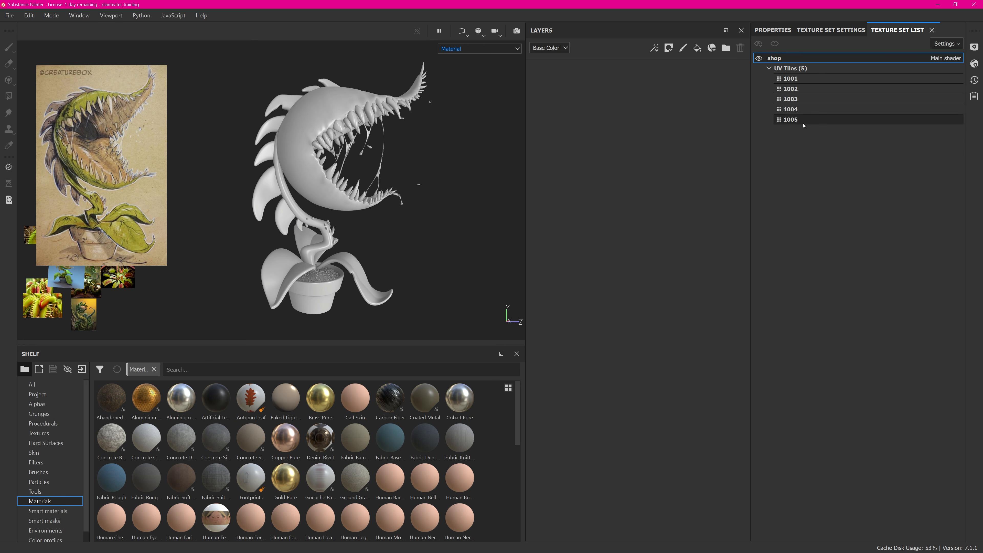
{"action": "left_click", "coordinate": [831, 29]}
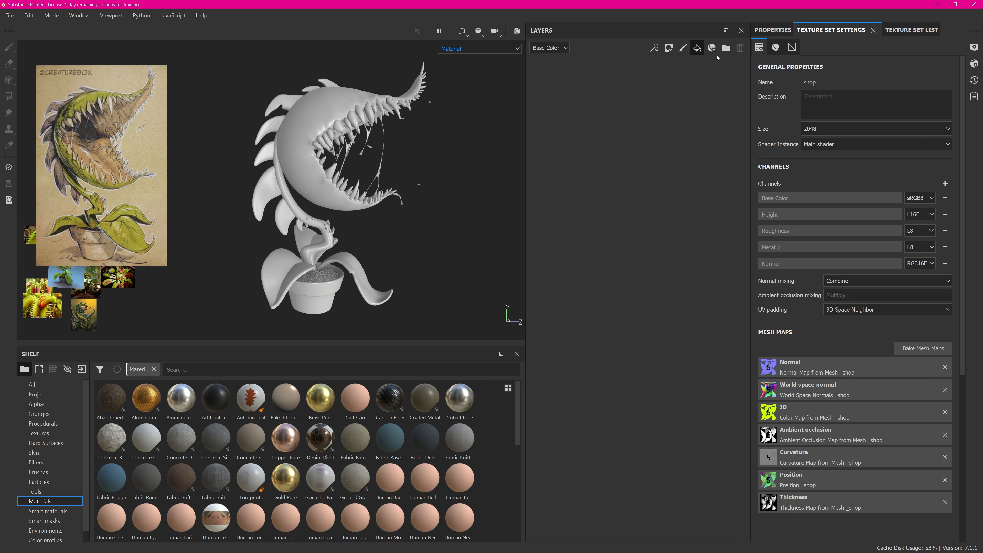
{"action": "double_click", "coordinate": [573, 72]}
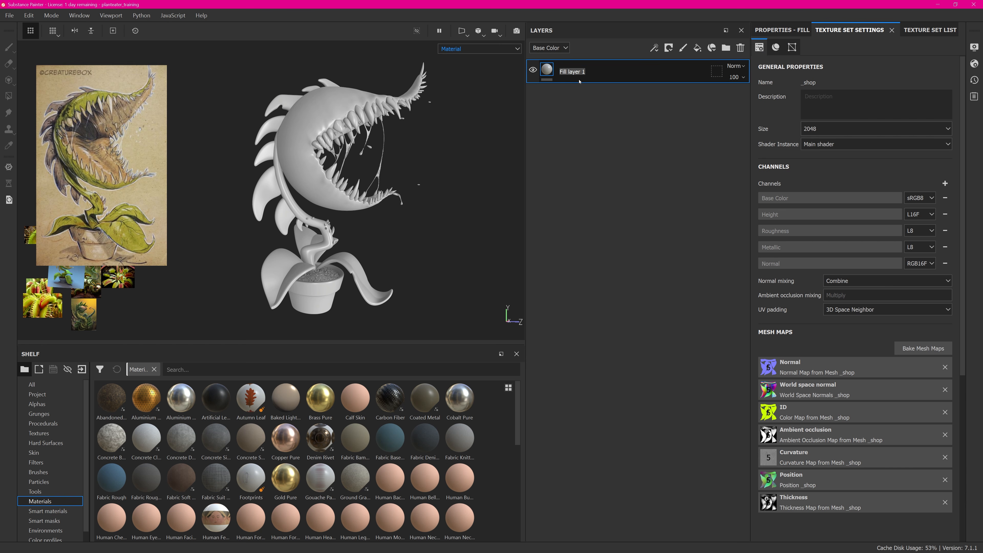
Sample a yellow-green from the concept drawing as the BASE layer's base color and darken it to 9d952c.
{"action": "left_click", "coordinate": [782, 30]}
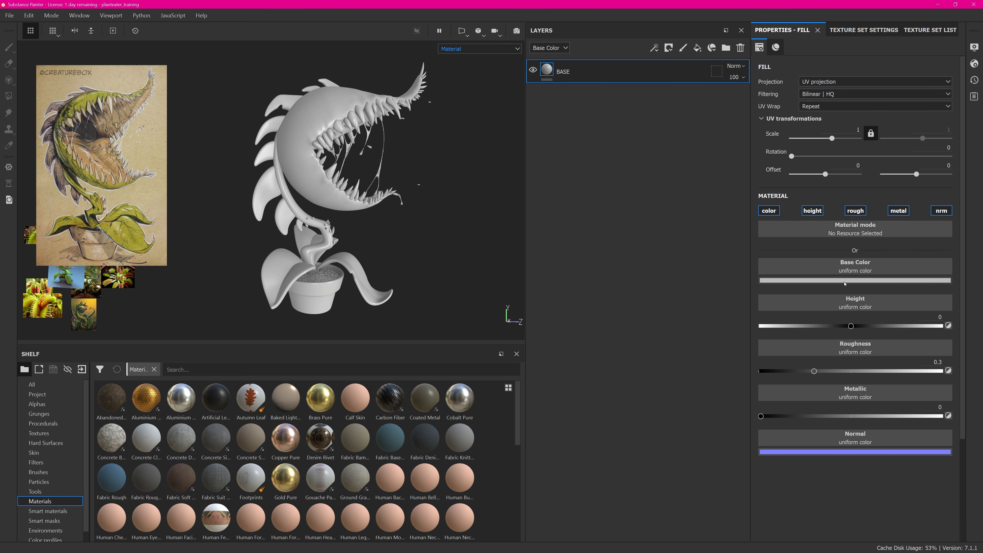
{"action": "left_click", "coordinate": [847, 284]}
{"action": "left_click_drag", "start_coordinate": [928, 292], "coordinate": [133, 223]}
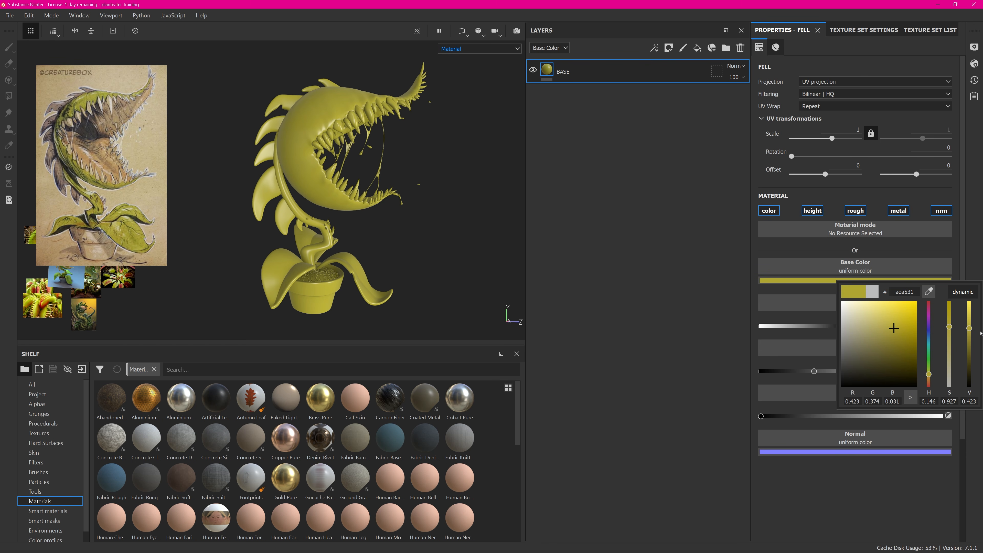
{"action": "left_click_drag", "start_coordinate": [971, 330], "coordinate": [971, 335]}
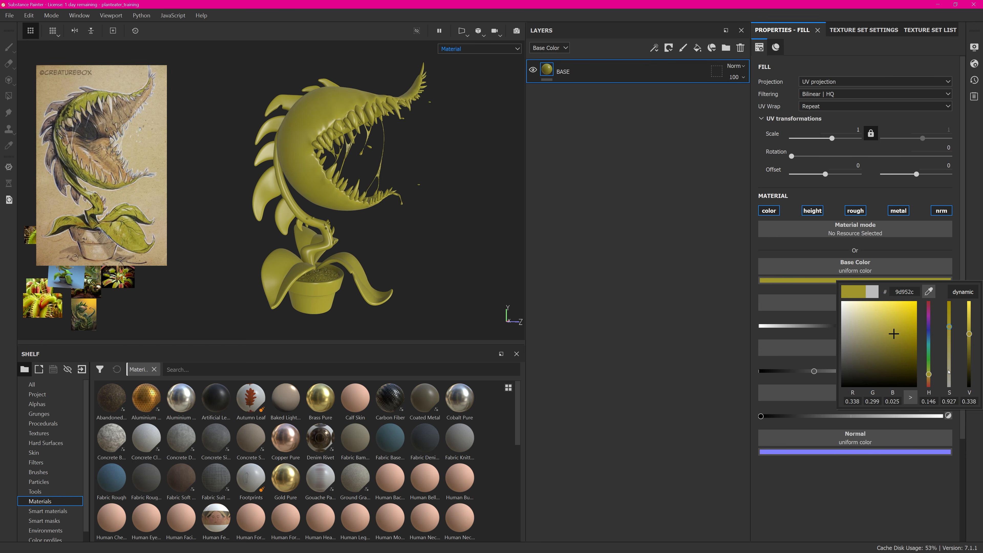
Lower the BASE layer's roughness to 0.1838 for a glossier plant surface.
{"action": "left_click", "coordinate": [899, 475]}
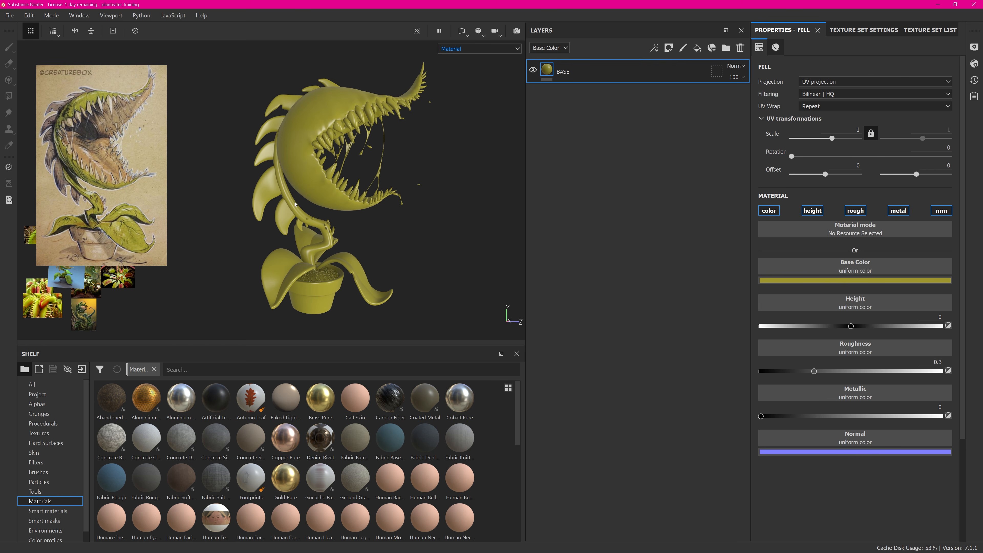
{"action": "left_click_drag", "start_coordinate": [399, 97], "coordinate": [391, 112], "text": "alt"}
{"action": "right_click_drag", "start_coordinate": [391, 112], "coordinate": [430, 104], "text": "alt"}
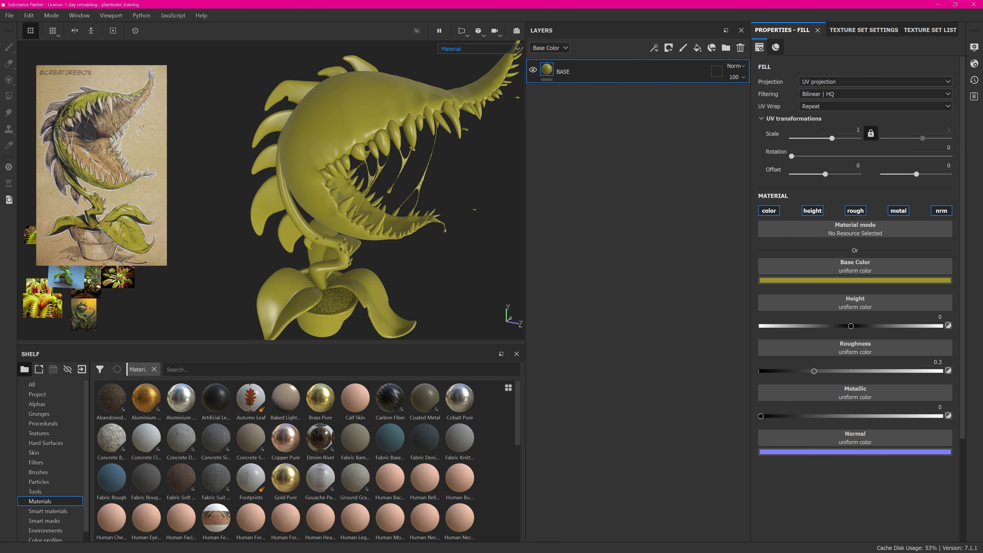
{"action": "left_click_drag", "start_coordinate": [429, 105], "coordinate": [454, 124], "text": "alt"}
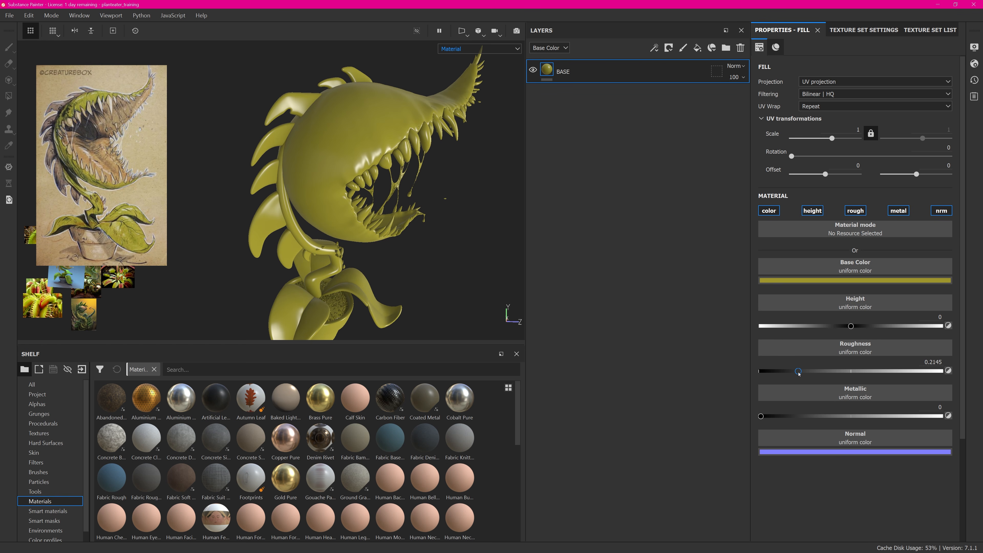
{"action": "left_click_drag", "start_coordinate": [788, 369], "coordinate": [787, 369]}
{"action": "left_click_drag", "start_coordinate": [418, 205], "coordinate": [397, 211], "text": "alt"}
{"action": "right_click_drag", "start_coordinate": [397, 211], "coordinate": [557, 209], "text": "shift"}
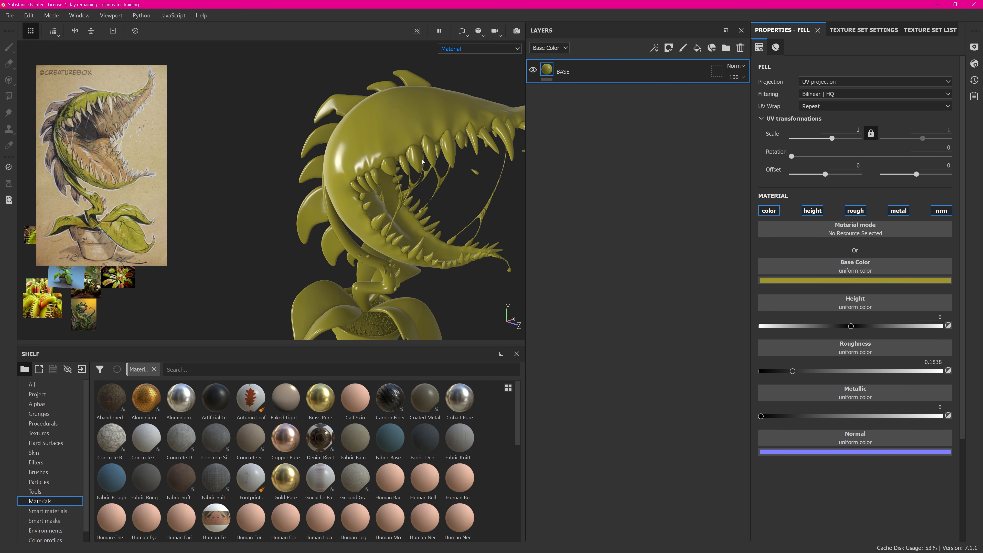
{"action": "left_click_drag", "start_coordinate": [407, 193], "coordinate": [582, 128], "text": "alt"}
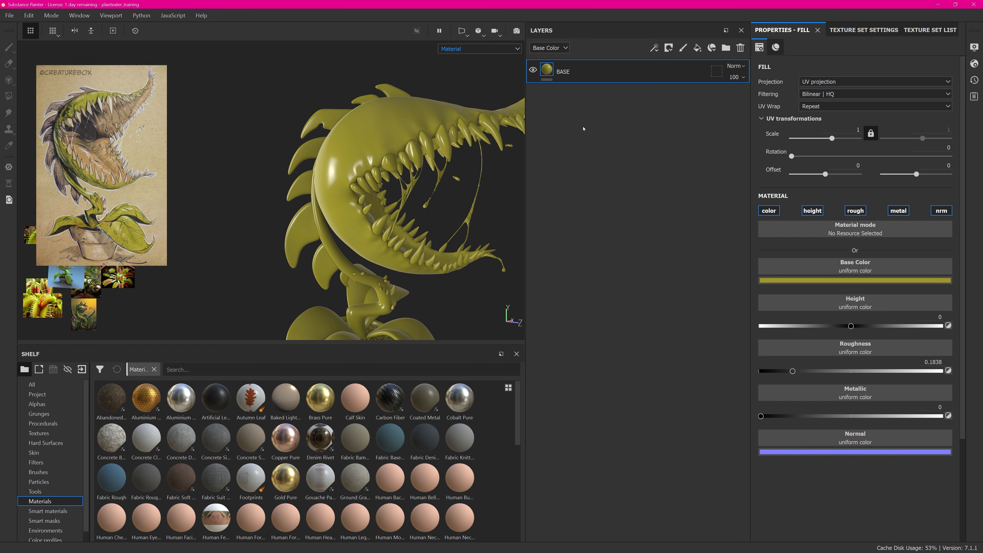
Restrict the BASE layer's geometry mask to UV tile 1001, excluding tiles 1002 to 1005.
{"action": "right_click_drag", "start_coordinate": [503, 108], "coordinate": [415, 80], "text": "alt"}
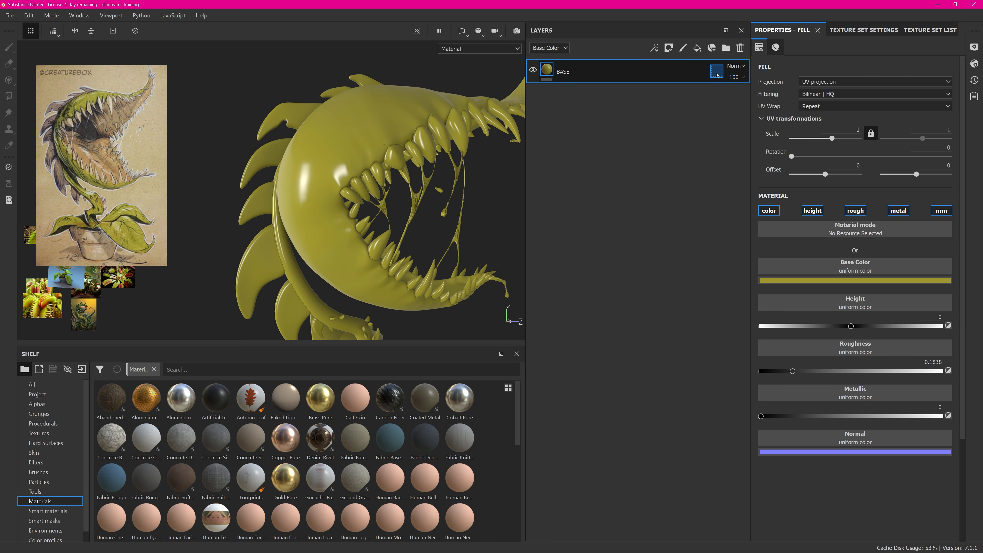
{"action": "left_click", "coordinate": [717, 76]}
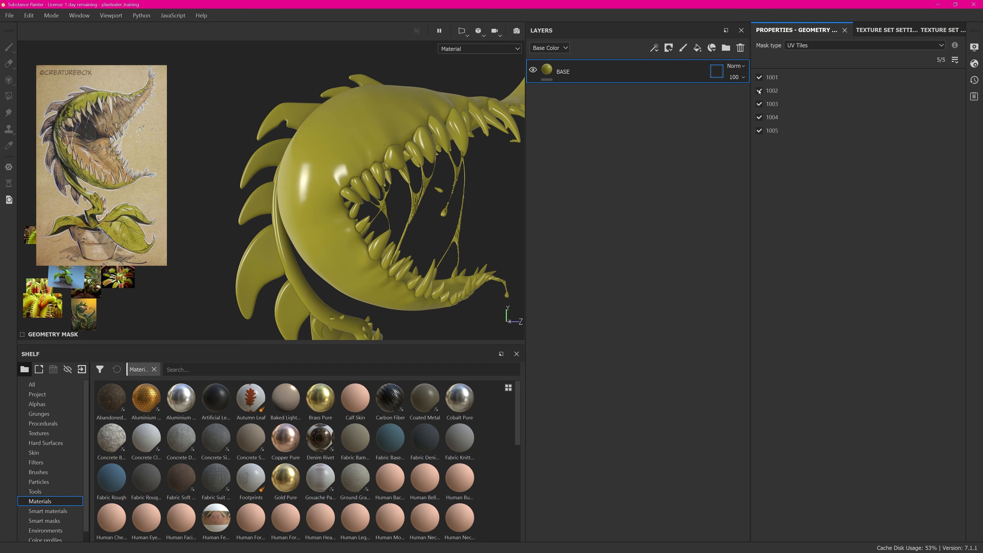
{"action": "left_click", "coordinate": [425, 144]}
{"action": "left_click", "coordinate": [345, 125]}
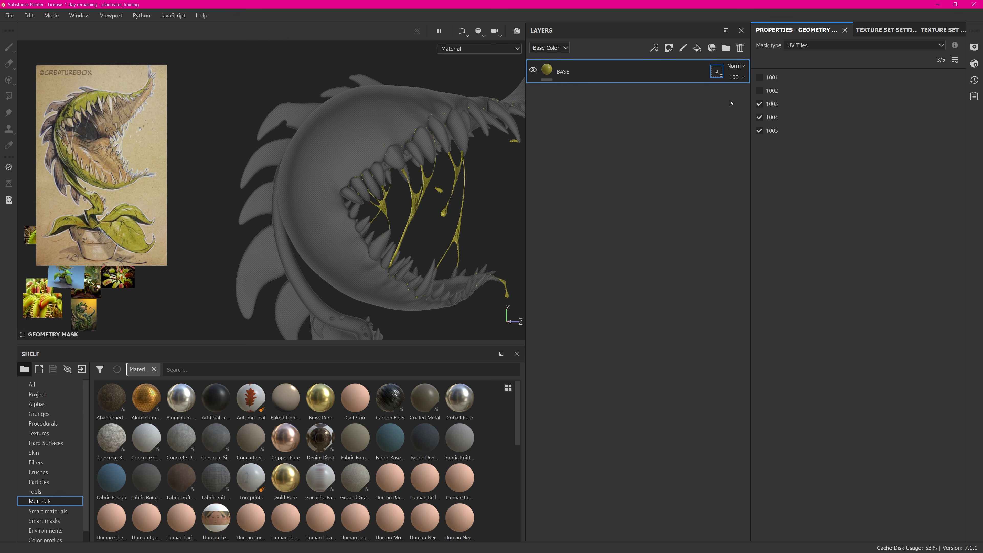
{"action": "left_click", "coordinate": [762, 92]}
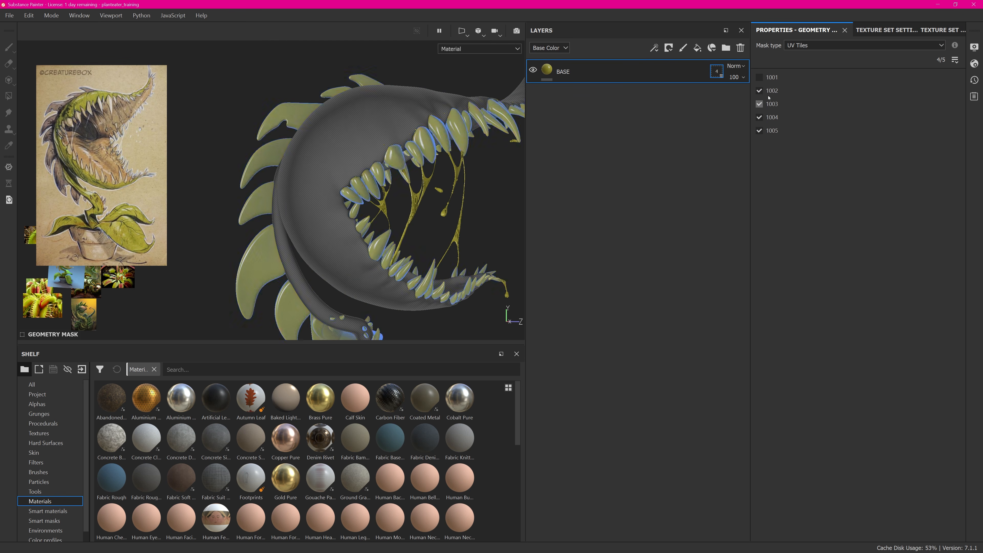
{"action": "left_click", "coordinate": [768, 90]}
{"action": "left_click", "coordinate": [768, 104]}
{"action": "left_click", "coordinate": [768, 117]}
{"action": "left_click", "coordinate": [769, 130]}
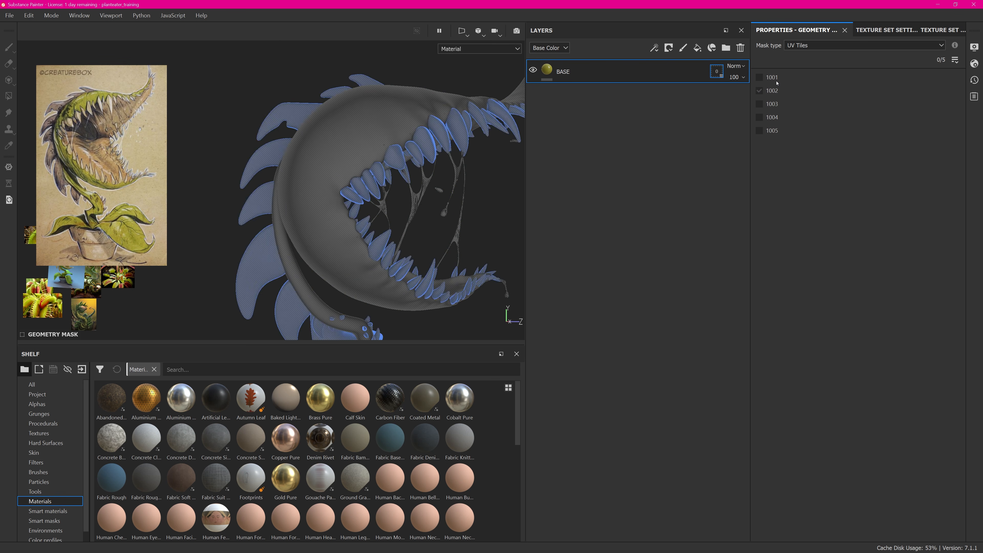
{"action": "left_click", "coordinate": [768, 77]}
{"action": "left_click", "coordinate": [561, 70]}
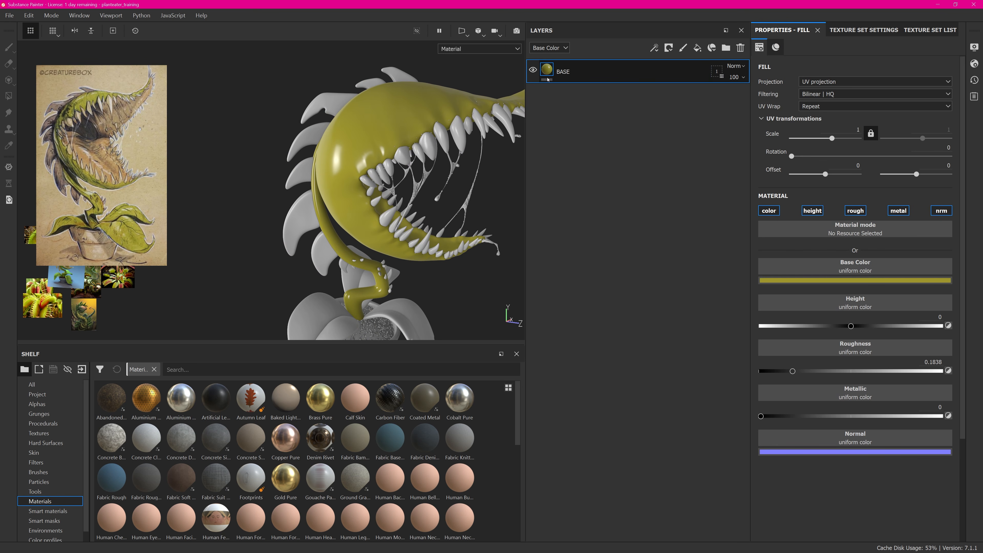
Hide the geometry excluded by the mask and frame the isolated head and jaws.
{"action": "left_click", "coordinate": [420, 34]}
{"action": "right_click_drag", "start_coordinate": [418, 155], "coordinate": [383, 154], "text": "alt"}
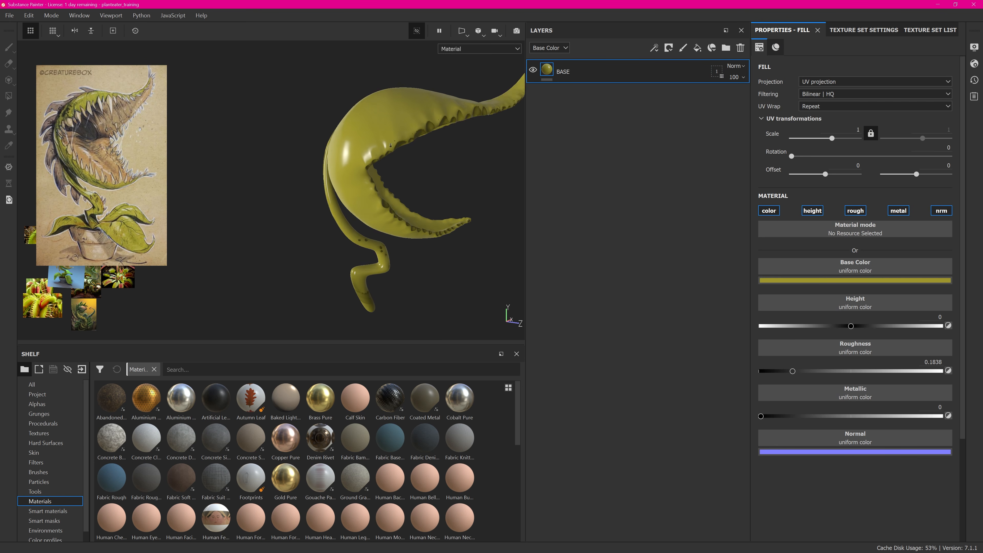
{"action": "mouse_move", "coordinate": [384, 162]}
{"action": "left_mouse_down", "text": "alt"}
{"action": "mouse_move", "coordinate": [480, 162]}
{"action": "mouse_move", "coordinate": [387, 159]}
{"action": "left_mouse_up", "text": "alt"}
{"action": "right_click_drag", "start_coordinate": [426, 155], "coordinate": [575, 95], "text": "alt"}
{"action": "middle_click_drag", "start_coordinate": [402, 118], "coordinate": [414, 122], "text": "alt"}
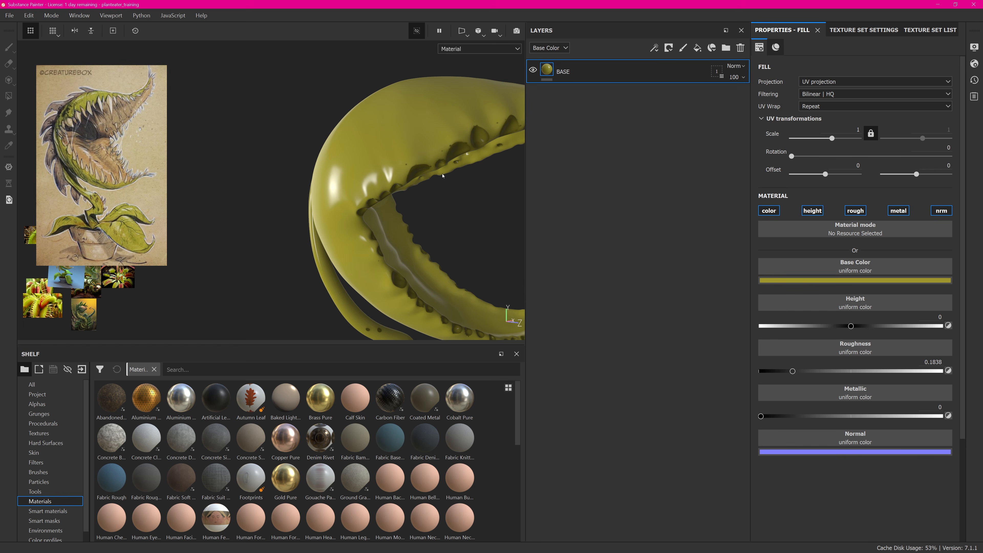
{"action": "left_click_drag", "start_coordinate": [435, 172], "coordinate": [481, 151], "text": "alt"}
{"action": "middle_click_drag", "start_coordinate": [431, 163], "coordinate": [413, 147], "text": "alt"}
{"action": "left_click_drag", "start_coordinate": [413, 147], "coordinate": [364, 150], "text": "alt"}
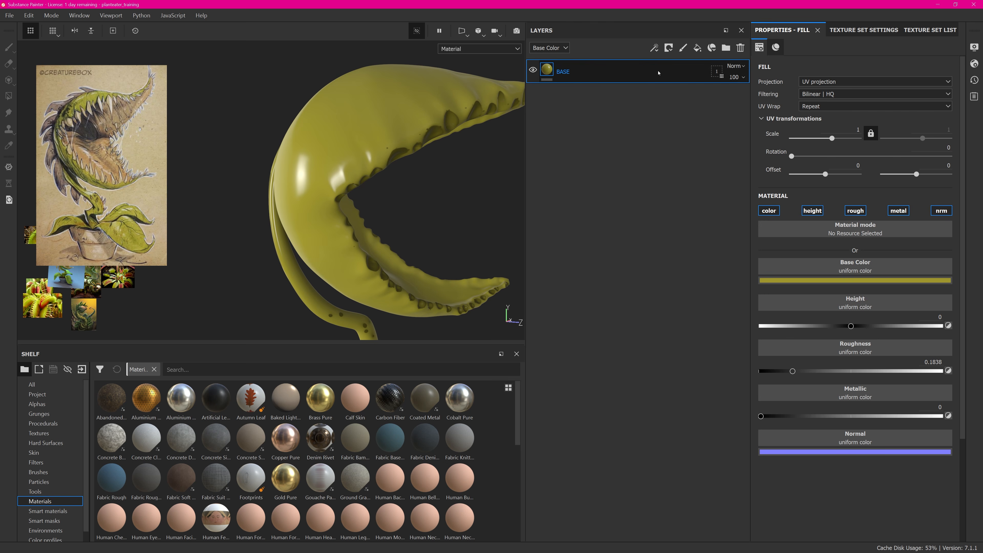
Add a fill effect to the BASE layer and keep only its color channel active.
{"action": "left_click", "coordinate": [653, 48]}
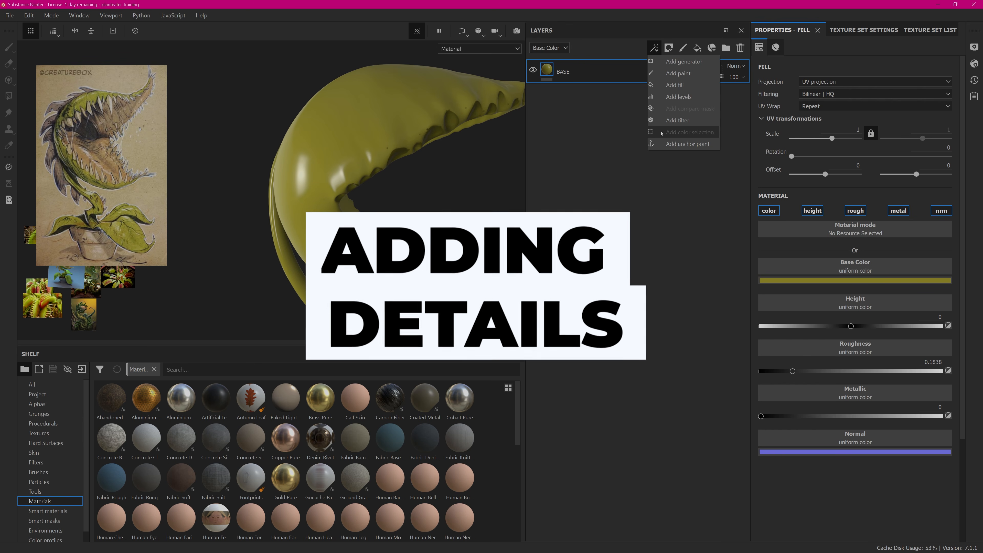
{"action": "left_click", "coordinate": [676, 89]}
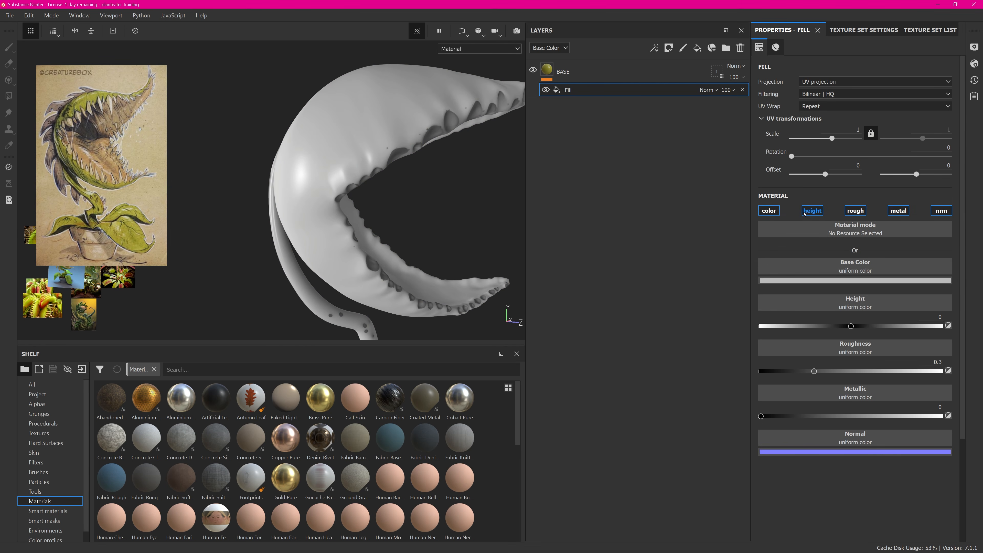
{"action": "left_click", "coordinate": [812, 210]}
{"action": "left_click", "coordinate": [855, 211]}
{"action": "left_click", "coordinate": [898, 211]}
{"action": "left_click", "coordinate": [941, 210]}
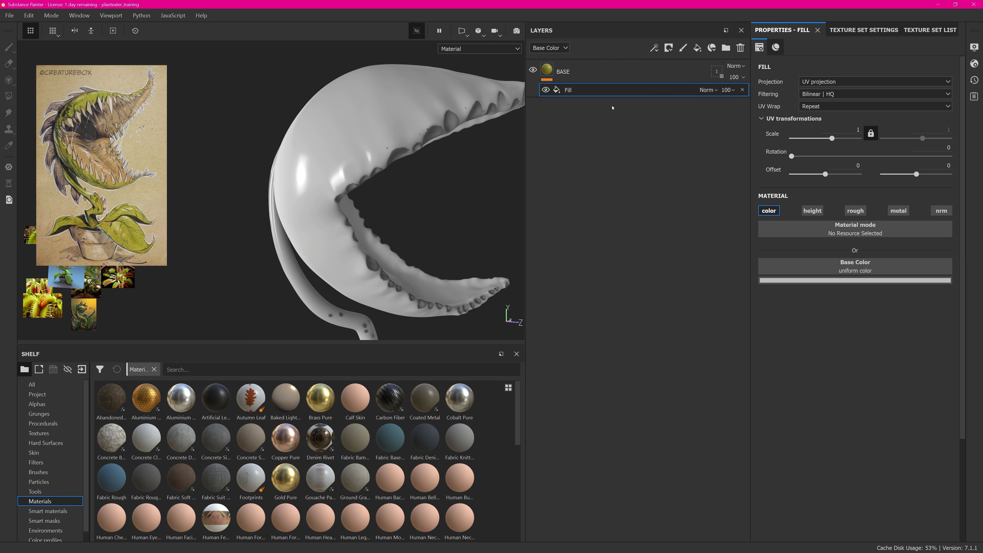
Apply the Grunge Galvanic Large texture to the fill effect's base color.
{"action": "left_click", "coordinate": [38, 414]}
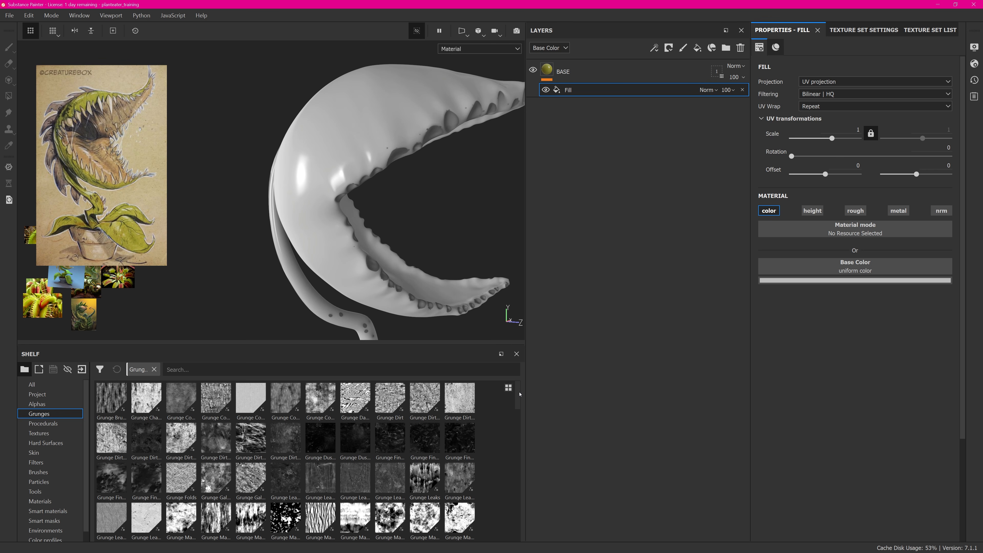
{"action": "left_click_drag", "start_coordinate": [216, 480], "coordinate": [846, 271]}
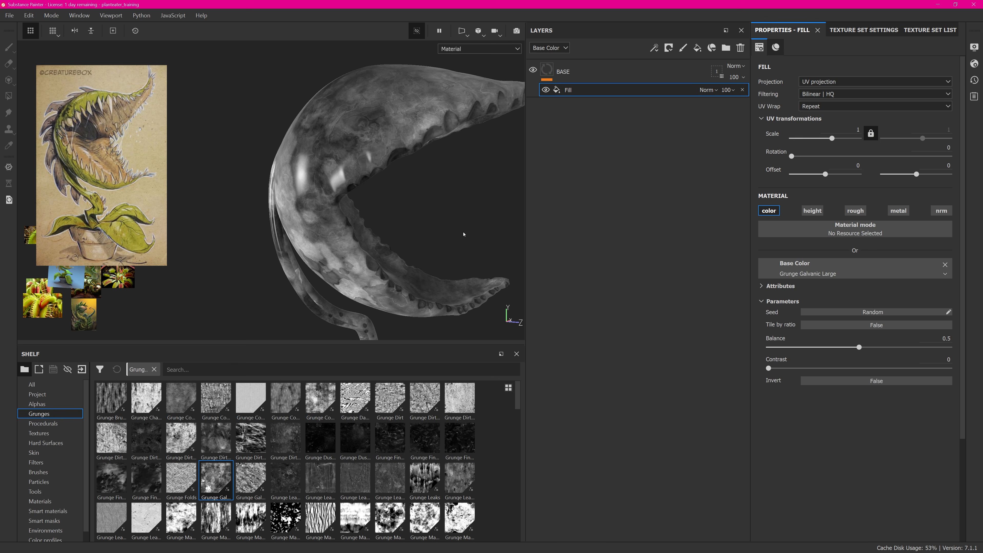
{"action": "left_click_drag", "start_coordinate": [381, 167], "coordinate": [445, 164], "text": "alt"}
{"action": "right_click_drag", "start_coordinate": [445, 165], "coordinate": [430, 145], "text": "alt"}
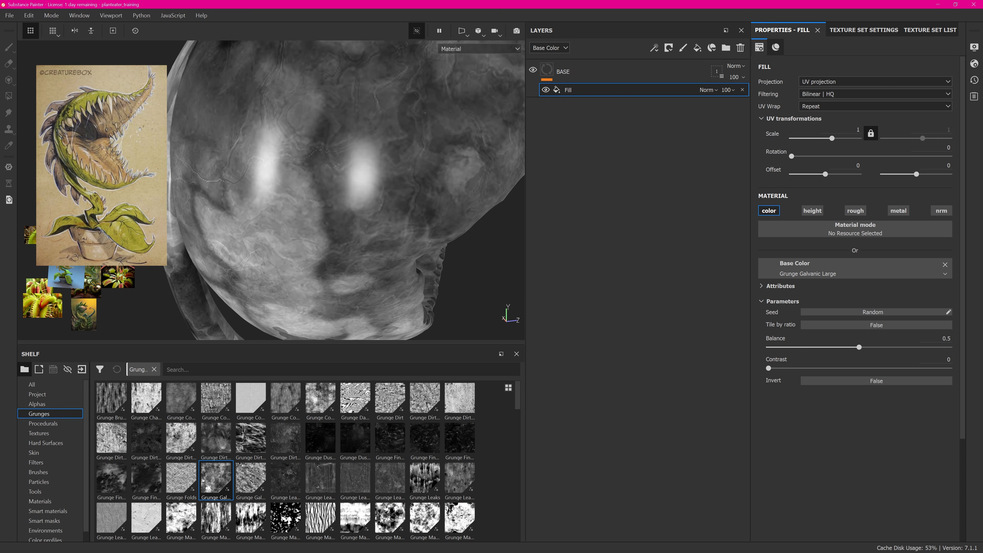
{"action": "middle_click_drag", "start_coordinate": [430, 145], "coordinate": [378, 239], "text": "alt"}
{"action": "right_click_drag", "start_coordinate": [378, 239], "coordinate": [360, 220], "text": "alt"}
{"action": "left_click_drag", "start_coordinate": [360, 220], "coordinate": [398, 152], "text": "alt"}
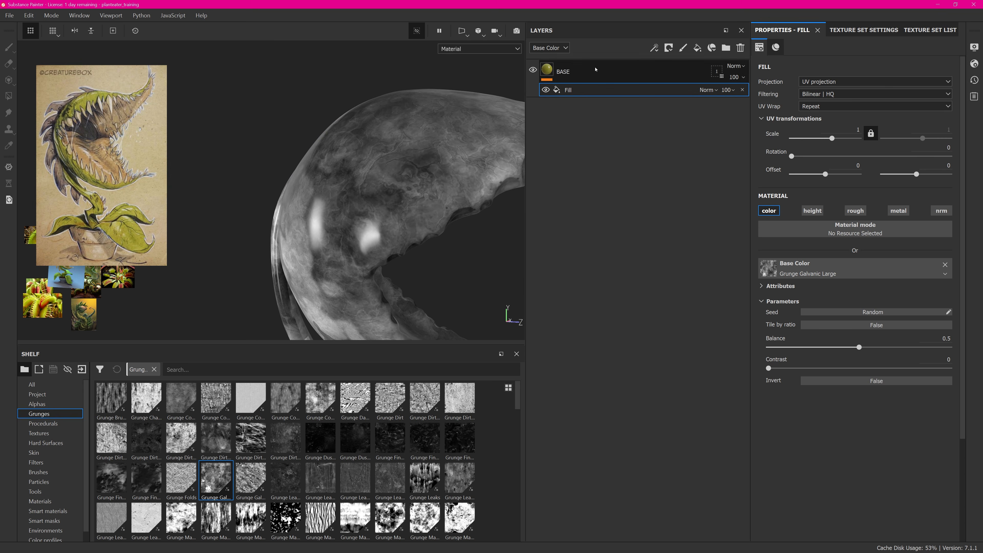
Set the grunge fill effect's blend mode to Multiply and inspect the pattern on the head.
{"action": "left_click", "coordinate": [709, 90]}
{"action": "left_click", "coordinate": [722, 146]}
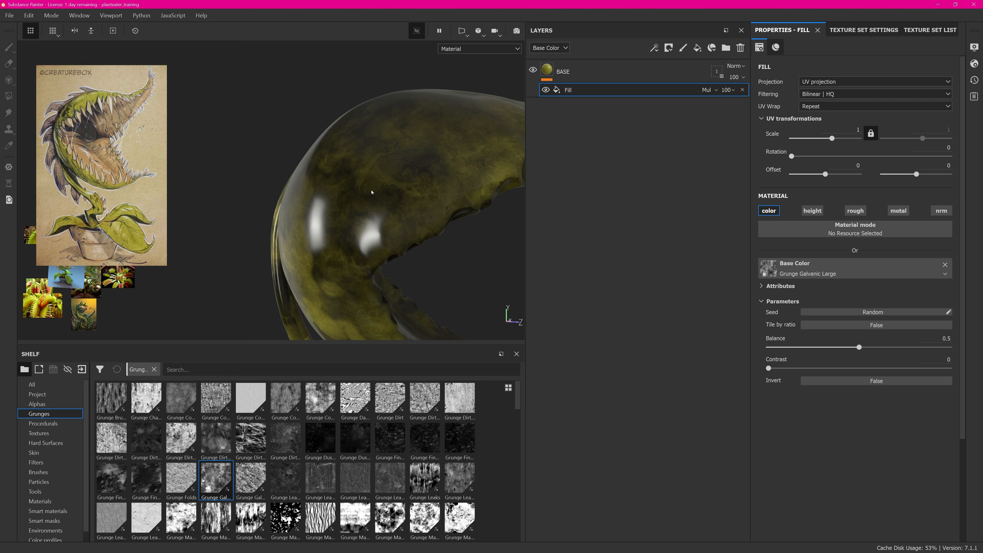
{"action": "right_click_drag", "start_coordinate": [372, 193], "coordinate": [276, 241], "text": "alt"}
{"action": "middle_click_drag", "start_coordinate": [276, 241], "coordinate": [270, 153], "text": "alt"}
{"action": "left_click_drag", "start_coordinate": [365, 160], "coordinate": [358, 185], "text": "alt"}
{"action": "right_click_drag", "start_coordinate": [438, 166], "coordinate": [484, 143], "text": "alt"}
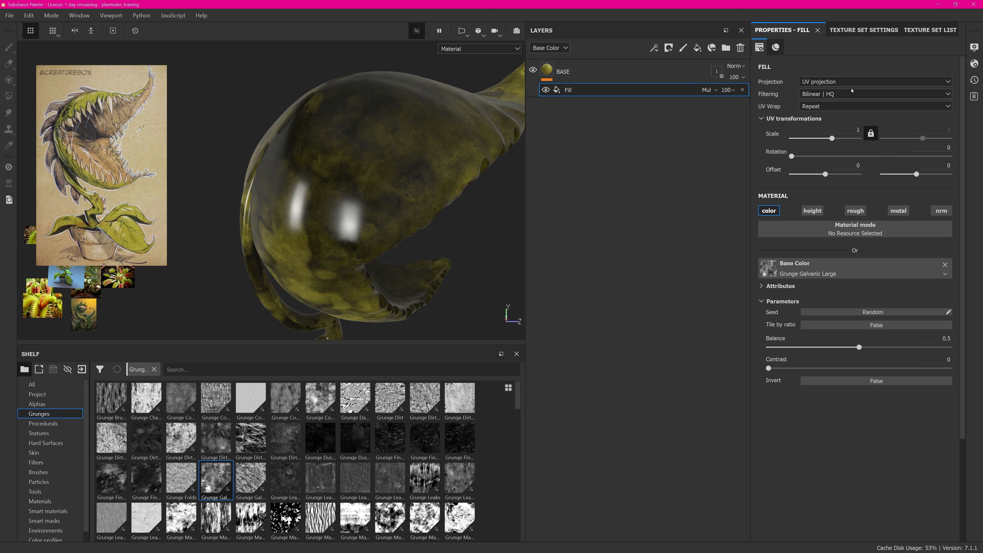
Switch the grunge fill's projection to Tri-planar projection.
{"action": "left_click", "coordinate": [823, 106]}
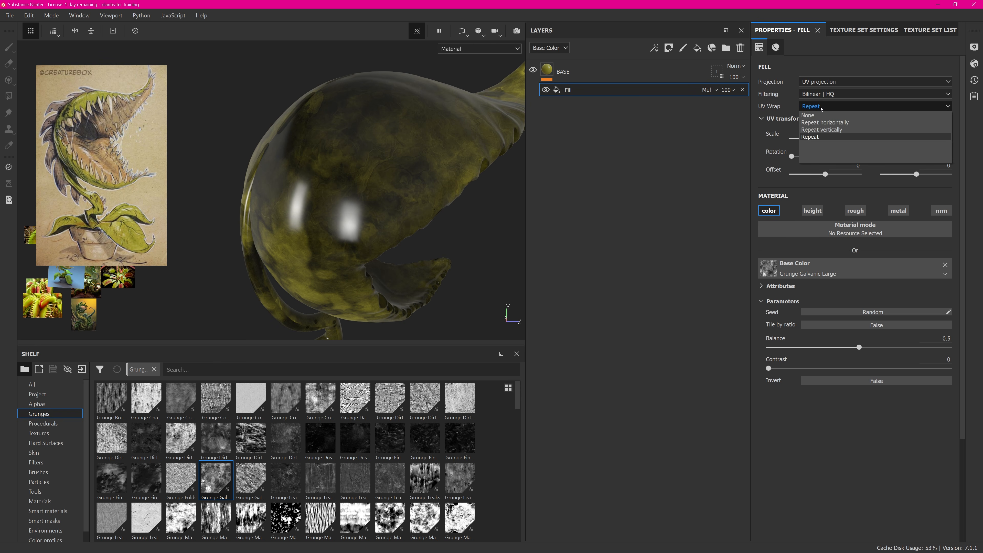
{"action": "left_click", "coordinate": [821, 108]}
{"action": "left_click", "coordinate": [818, 81]}
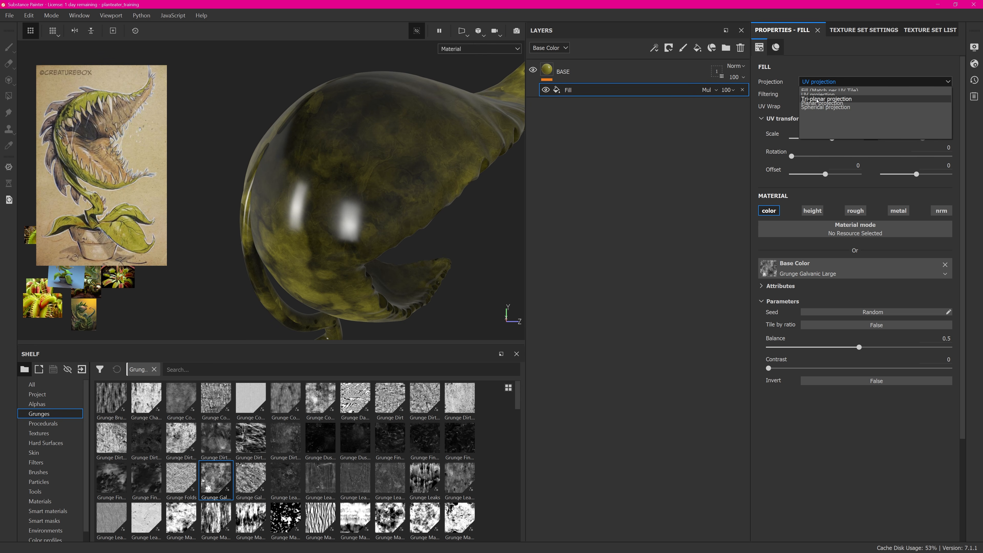
{"action": "left_click", "coordinate": [817, 99]}
{"action": "left_click_drag", "start_coordinate": [402, 248], "coordinate": [352, 169], "text": "alt"}
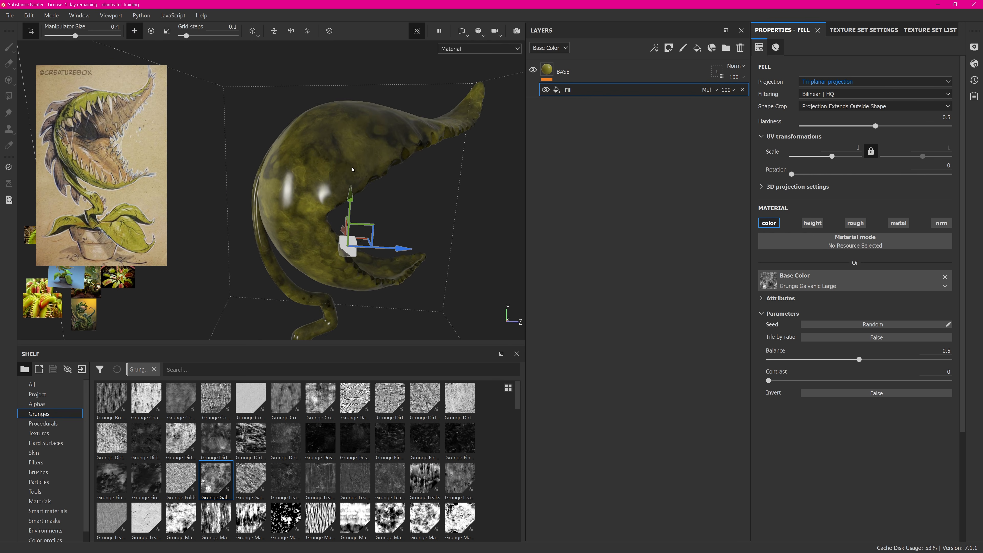
{"action": "scroll", "coordinate": [352, 170], "scroll_direction": "up", "scroll_amount": 3}
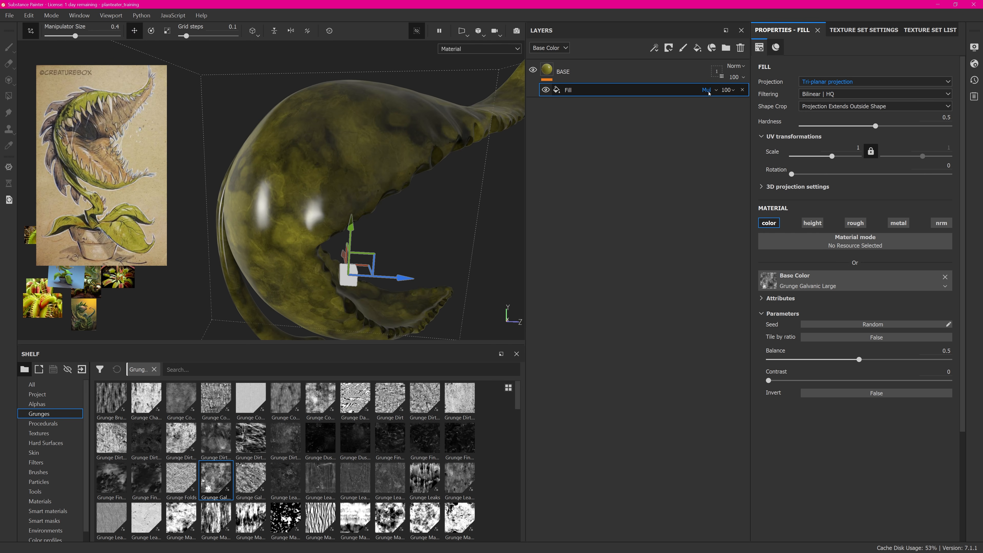
Reduce the Multiply grunge fill's opacity to 49.
{"action": "left_click", "coordinate": [708, 89]}
{"action": "left_click", "coordinate": [670, 123]}
{"action": "left_click", "coordinate": [727, 89]}
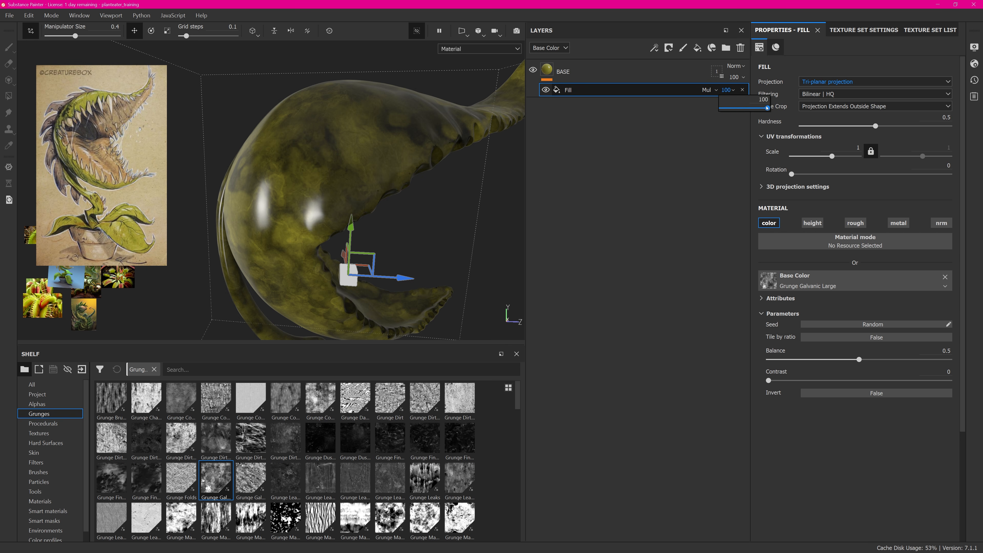
{"action": "left_click_drag", "start_coordinate": [767, 108], "coordinate": [744, 114]}
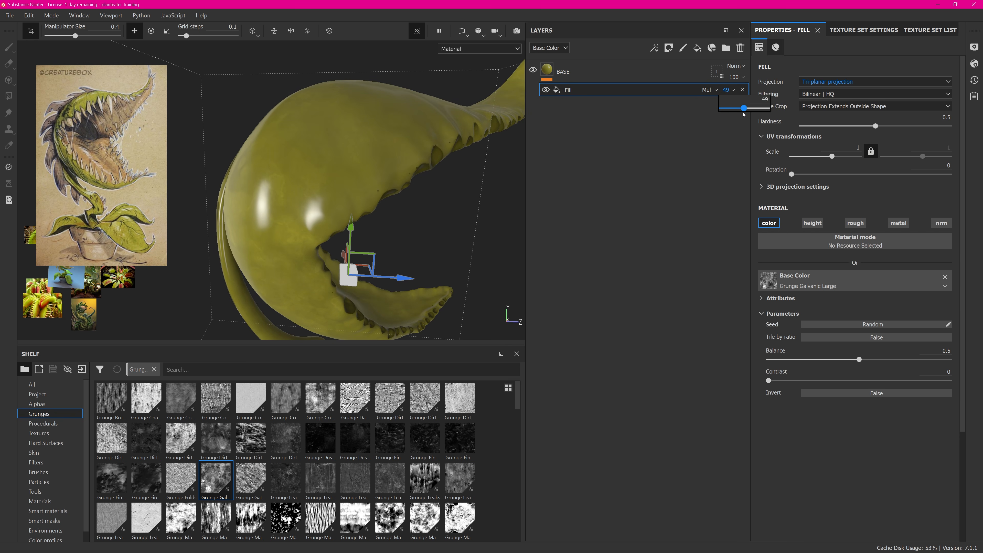
Add a Levels effect above the grunge fill and set the fill's opacity to 100.
{"action": "right_click", "coordinate": [583, 90]}
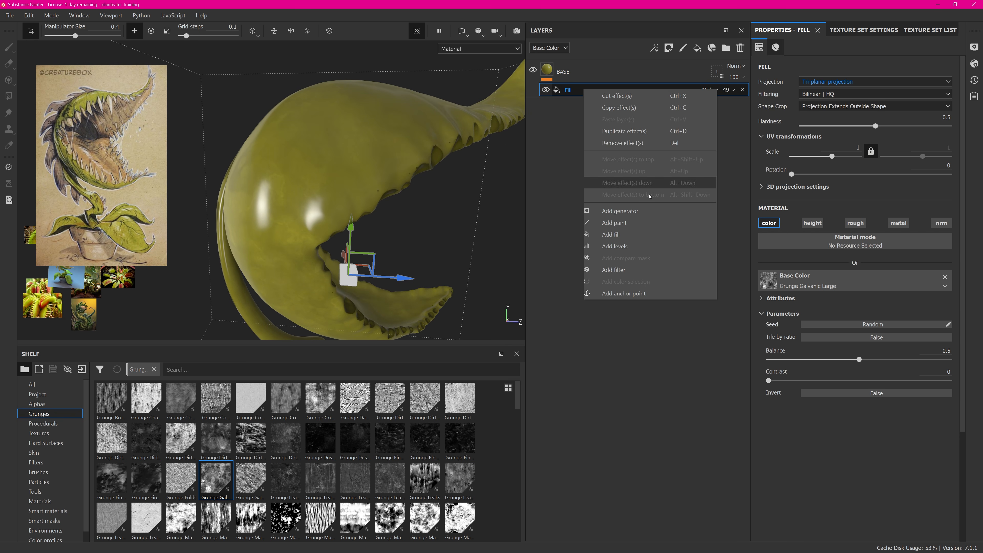
{"action": "left_click", "coordinate": [638, 246]}
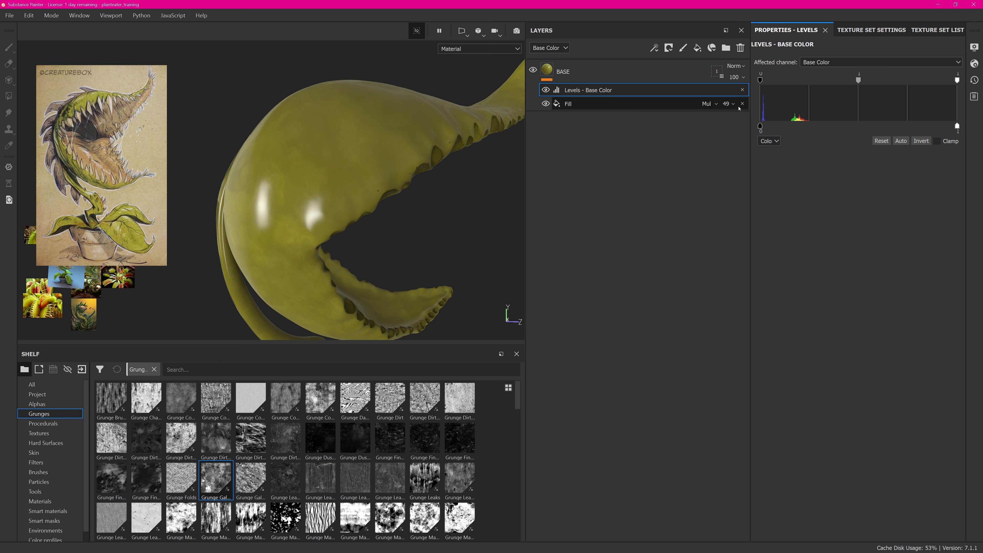
{"action": "left_click", "coordinate": [733, 104]}
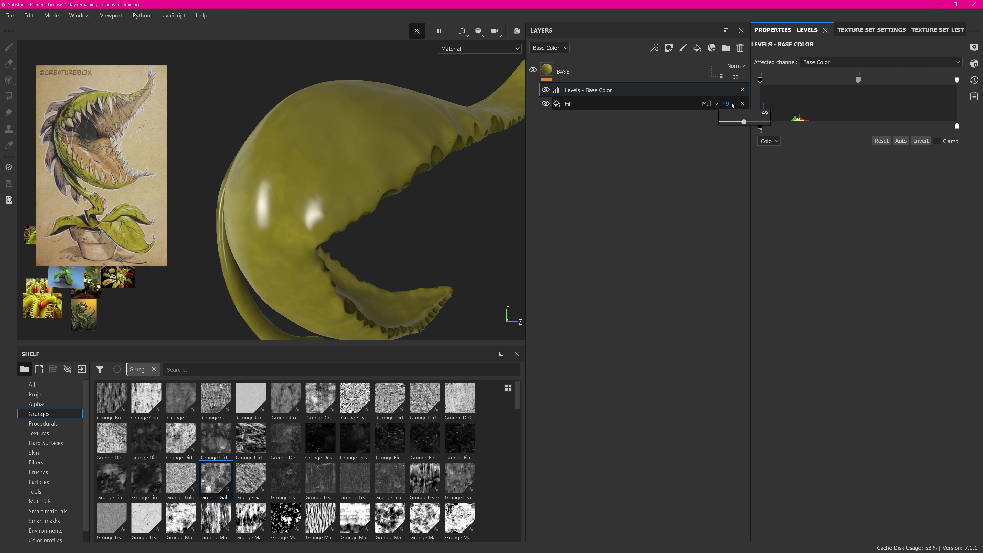
{"action": "left_click_drag", "start_coordinate": [744, 123], "coordinate": [768, 122]}
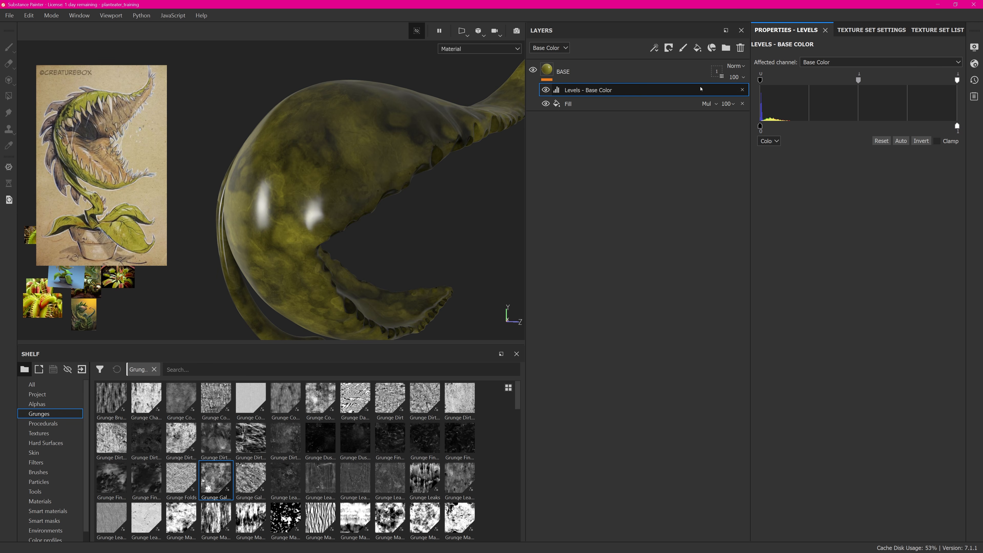
Adjust the Levels effect's black, midtone and white input points to about 0.0, 0.7 and 0.6, using the luminance histogram.
{"action": "mouse_move", "coordinate": [766, 83]}
{"action": "left_mouse_down"}
{"action": "mouse_move", "coordinate": [778, 83]}
{"action": "mouse_move", "coordinate": [764, 86]}
{"action": "left_mouse_up"}
{"action": "left_click_drag", "start_coordinate": [859, 83], "coordinate": [825, 82]}
{"action": "left_click_drag", "start_coordinate": [907, 85], "coordinate": [895, 87]}
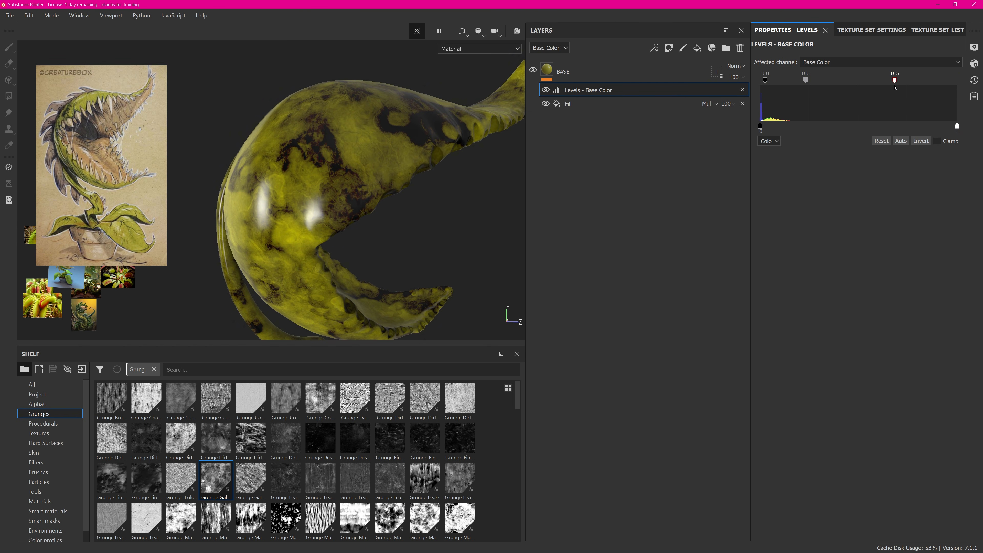
{"action": "mouse_move", "coordinate": [805, 81]}
{"action": "left_mouse_down"}
{"action": "mouse_move", "coordinate": [784, 81]}
{"action": "mouse_move", "coordinate": [795, 81]}
{"action": "left_mouse_up"}
{"action": "left_click", "coordinate": [770, 141]}
{"action": "left_click", "coordinate": [768, 148]}
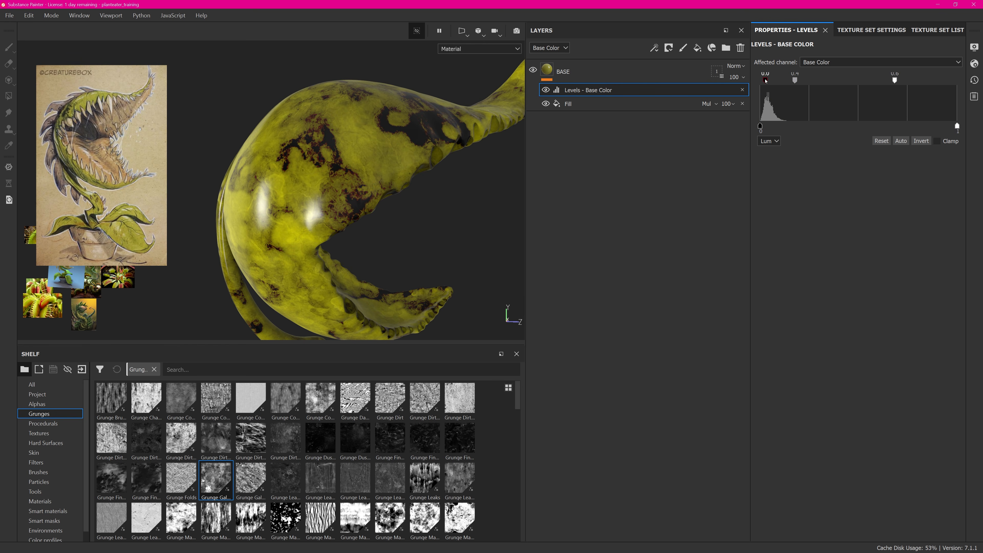
{"action": "left_click_drag", "start_coordinate": [765, 81], "coordinate": [809, 80]}
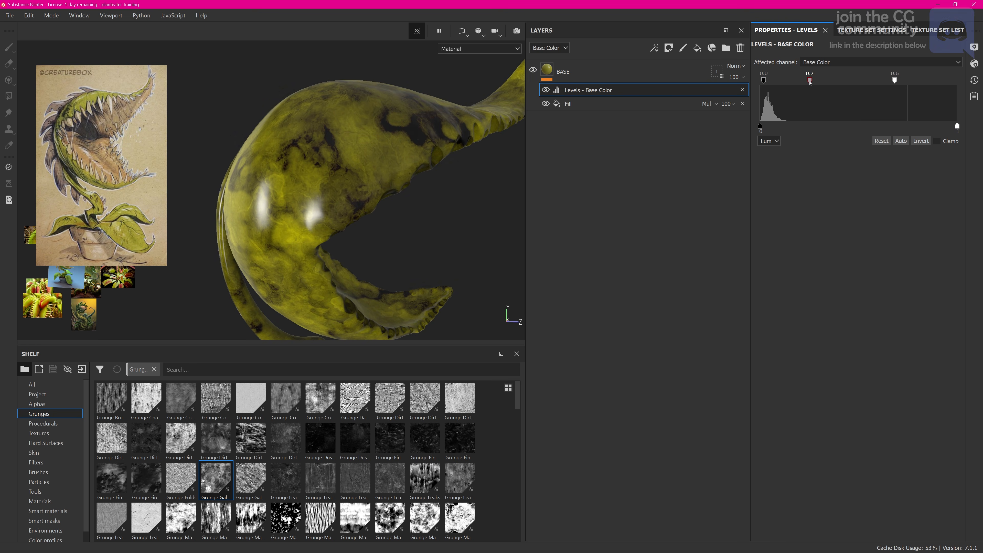
Set the grunge fill's balance to 0.59 and contrast to 0.24, and reduce its Base Color opacity to 60.
{"action": "left_click", "coordinate": [691, 104]}
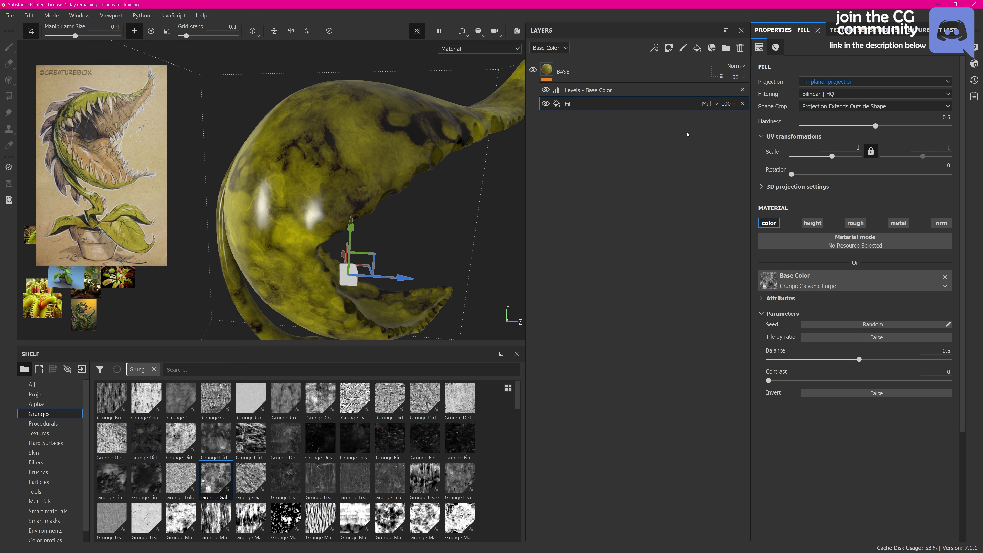
{"action": "left_click_drag", "start_coordinate": [782, 379], "coordinate": [871, 359]}
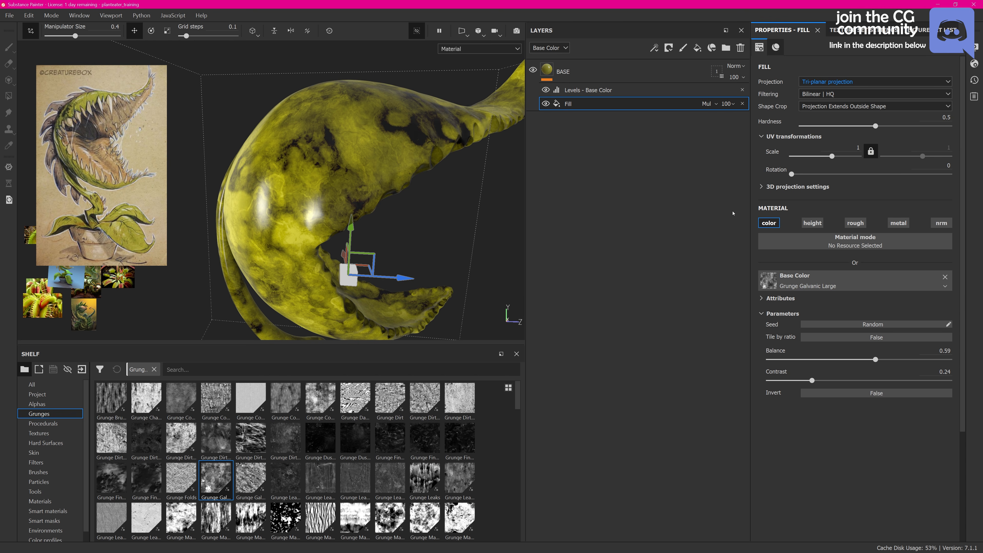
{"action": "left_click", "coordinate": [734, 104]}
{"action": "left_click_drag", "start_coordinate": [767, 122], "coordinate": [736, 122]}
{"action": "left_click_drag", "start_coordinate": [750, 123], "coordinate": [748, 122]}
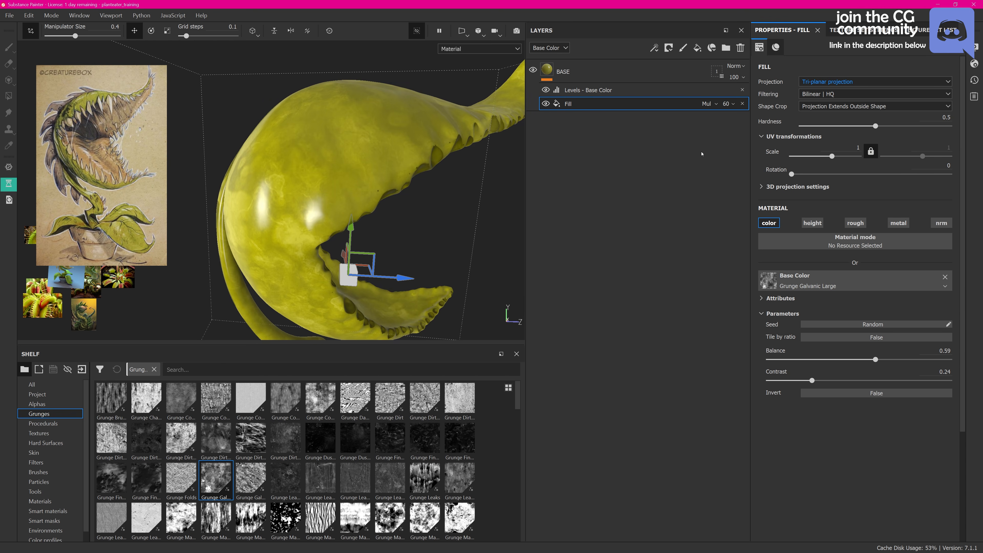
Toggle the Levels effect's visibility off and on to compare its influence on the body color.
{"action": "left_click", "coordinate": [551, 90]}
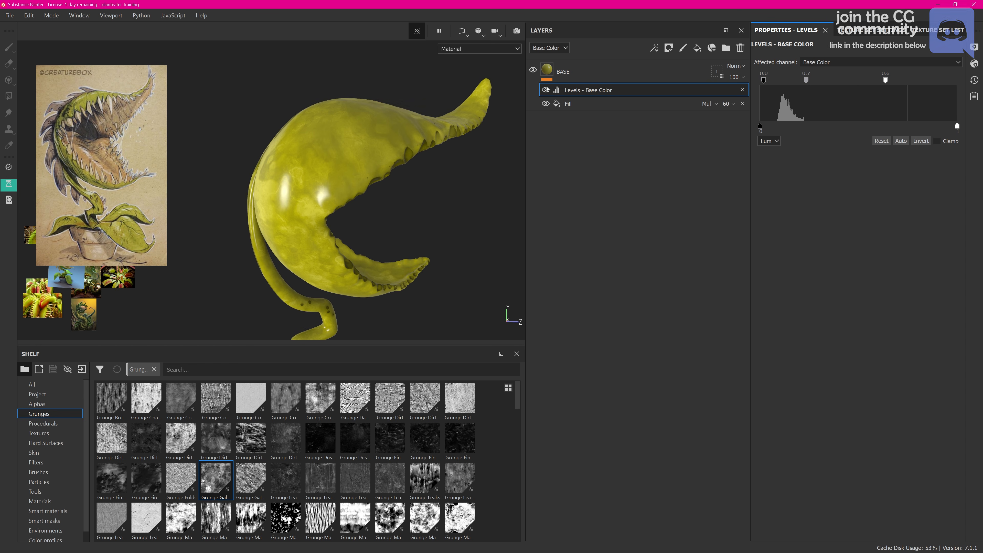
{"action": "left_click", "coordinate": [546, 90]}
{"action": "left_click", "coordinate": [546, 90]}
{"action": "mouse_move", "coordinate": [399, 167]}
{"action": "left_mouse_down", "text": "alt"}
{"action": "mouse_move", "coordinate": [499, 175]}
{"action": "mouse_move", "coordinate": [472, 244]}
{"action": "mouse_move", "coordinate": [418, 195]}
{"action": "mouse_move", "coordinate": [457, 166]}
{"action": "mouse_move", "coordinate": [396, 148]}
{"action": "left_mouse_up", "text": "alt"}
{"action": "scroll", "coordinate": [418, 196], "scroll_direction": "down", "scroll_amount": 5}
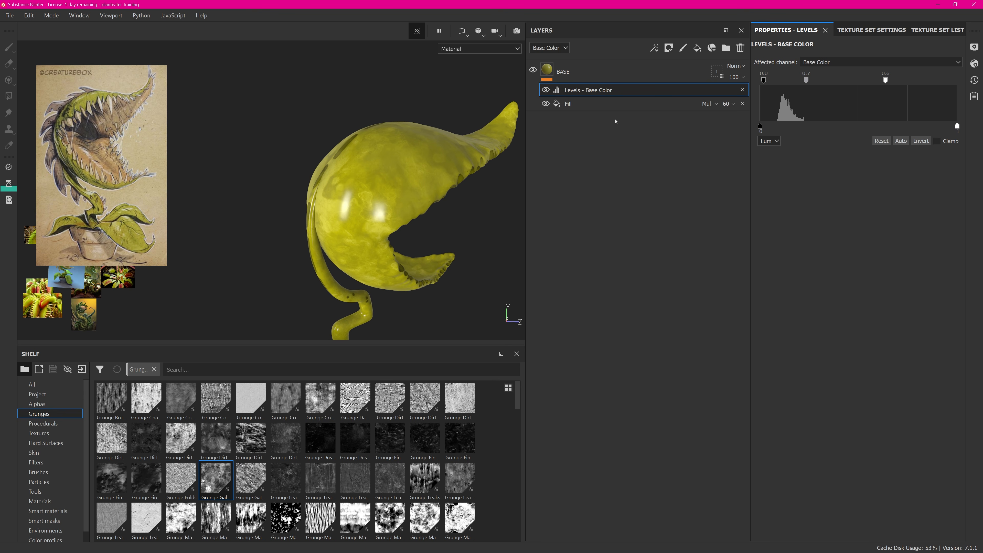
Enable roughness on the grunge fill, assign Grunge Galvanic Large to it, and set its balance to about 0.32.
{"action": "left_click", "coordinate": [590, 104]}
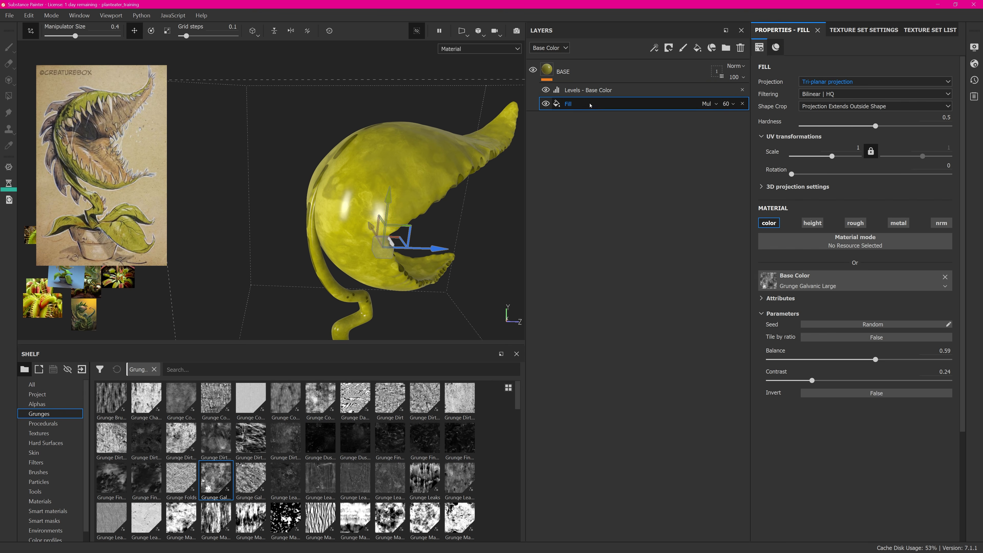
{"action": "left_click", "coordinate": [855, 223]}
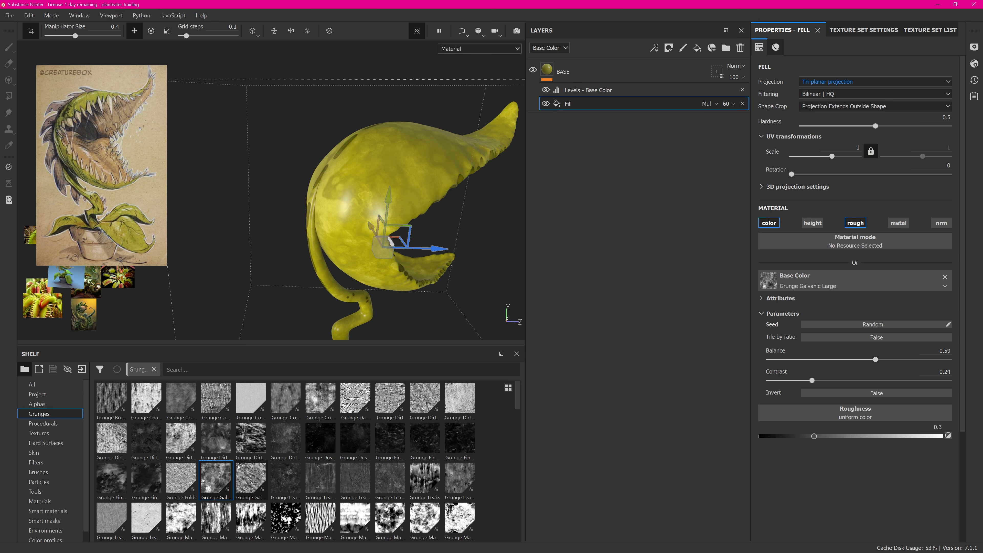
{"action": "left_click_drag", "start_coordinate": [248, 477], "coordinate": [848, 413]}
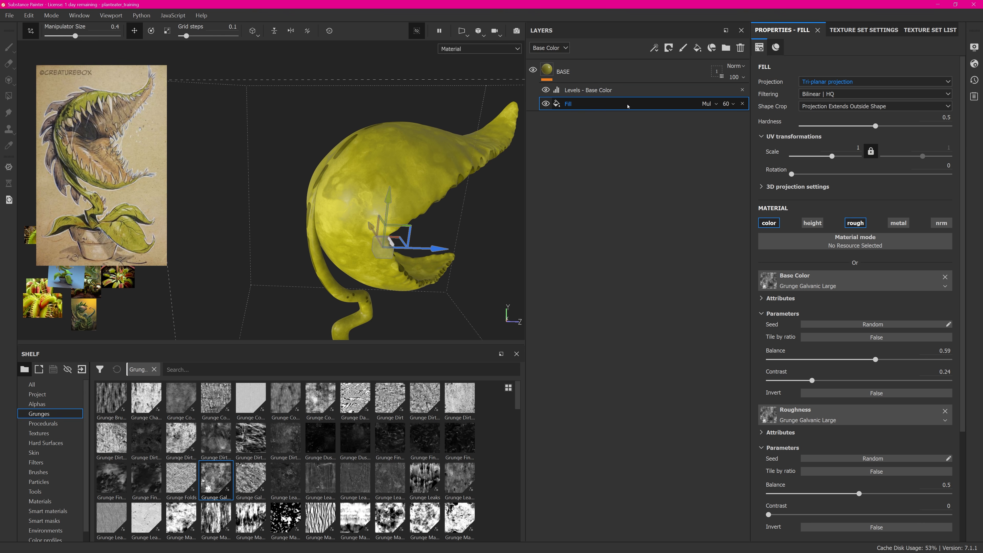
{"action": "scroll", "coordinate": [843, 403], "scroll_direction": "down", "scroll_amount": 3}
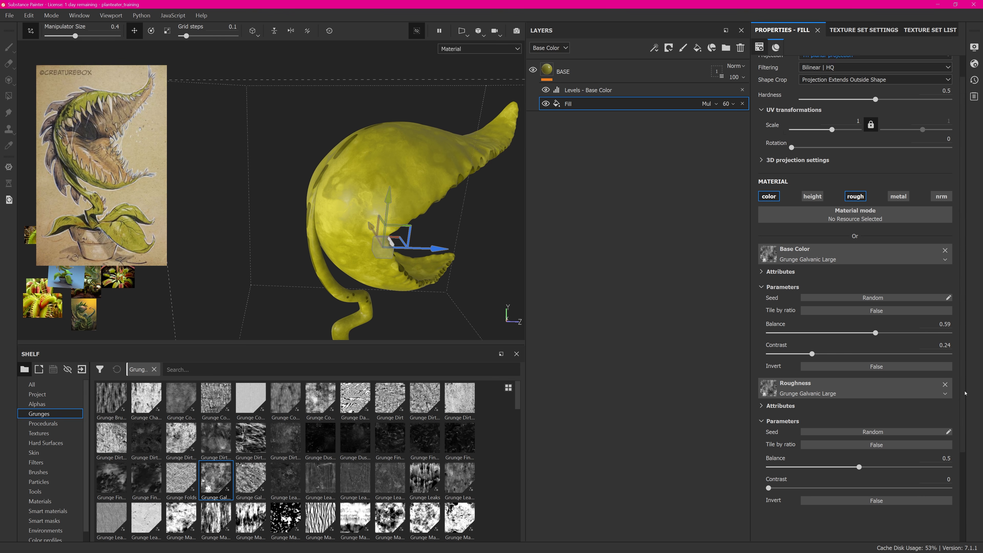
{"action": "left_click_drag", "start_coordinate": [858, 388], "coordinate": [823, 389]}
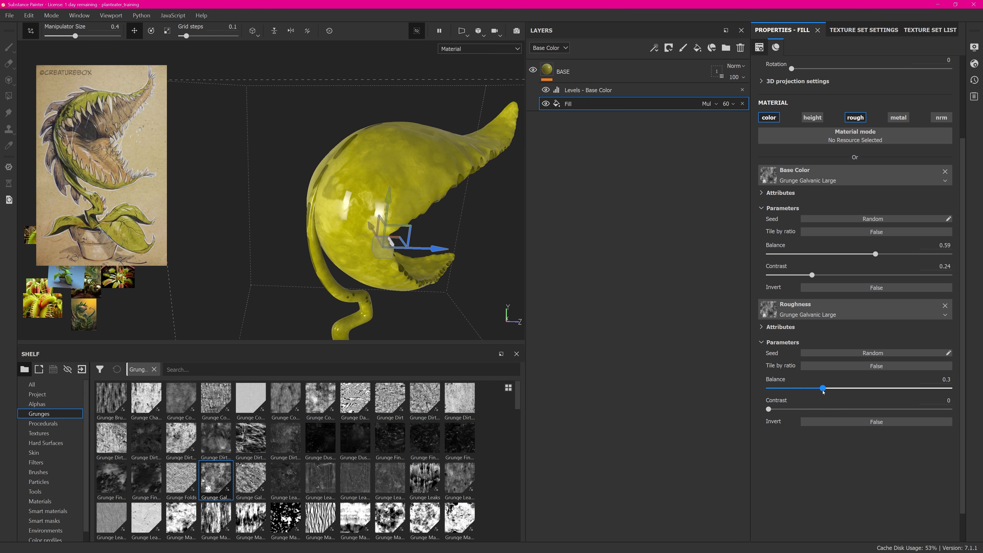
Inspect the roughness variation in the highlights across the plant's head from several angles.
{"action": "scroll", "coordinate": [439, 206], "scroll_direction": "up", "scroll_amount": 5}
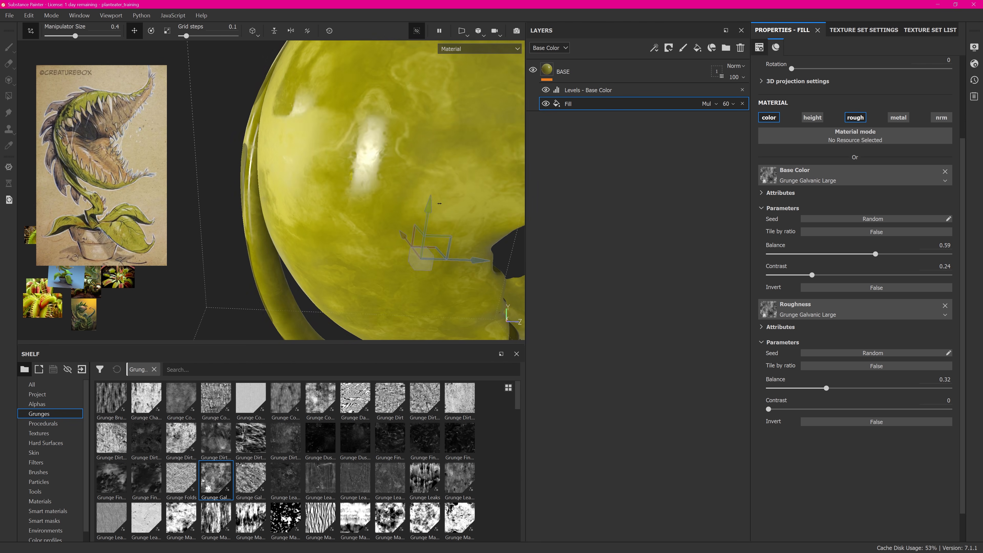
{"action": "mouse_move", "coordinate": [438, 206]}
{"action": "right_mouse_down", "text": "shift"}
{"action": "mouse_move", "coordinate": [456, 209]}
{"action": "mouse_move", "coordinate": [478, 259]}
{"action": "mouse_move", "coordinate": [360, 212]}
{"action": "right_mouse_up", "text": "shift"}
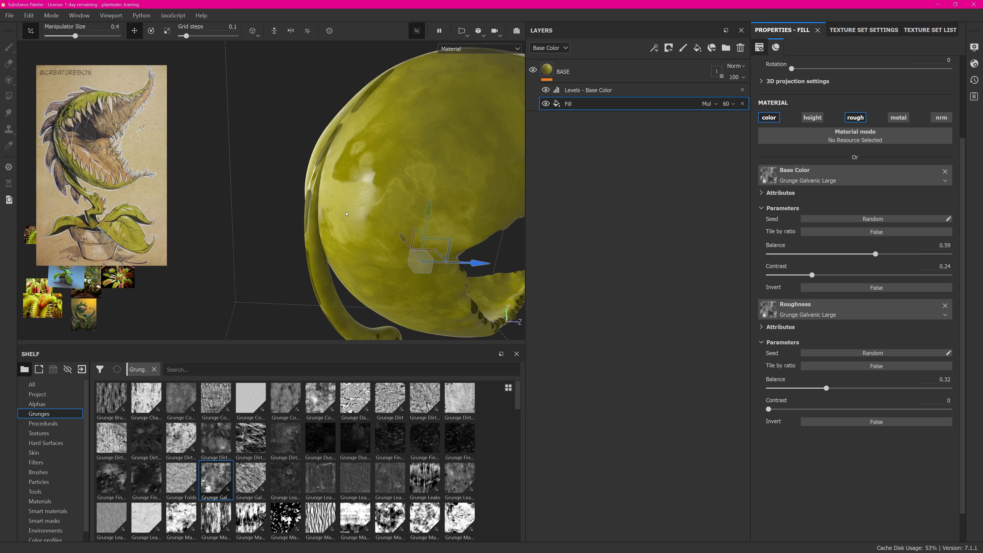
{"action": "left_click", "coordinate": [360, 213]}
{"action": "left_click_drag", "start_coordinate": [360, 212], "coordinate": [381, 192], "text": "alt"}
{"action": "mouse_move", "coordinate": [381, 192]}
{"action": "right_mouse_down", "text": "shift"}
{"action": "mouse_move", "coordinate": [418, 193]}
{"action": "mouse_move", "coordinate": [394, 192]}
{"action": "right_mouse_up", "text": "shift"}
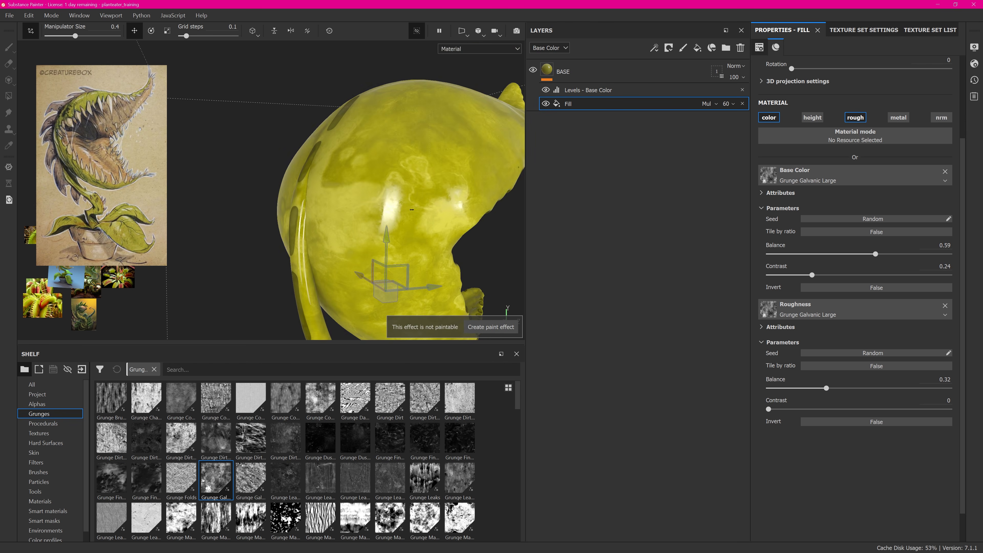
{"action": "left_click_drag", "start_coordinate": [395, 192], "coordinate": [412, 191], "text": "alt"}
{"action": "right_click_drag", "start_coordinate": [412, 191], "coordinate": [241, 263], "text": "alt"}
{"action": "middle_click_drag", "start_coordinate": [449, 193], "coordinate": [362, 205], "text": "alt"}
{"action": "mouse_move", "coordinate": [362, 205]}
{"action": "left_mouse_down", "text": "alt"}
{"action": "mouse_move", "coordinate": [397, 282]}
{"action": "mouse_move", "coordinate": [484, 236]}
{"action": "left_mouse_up", "text": "alt"}
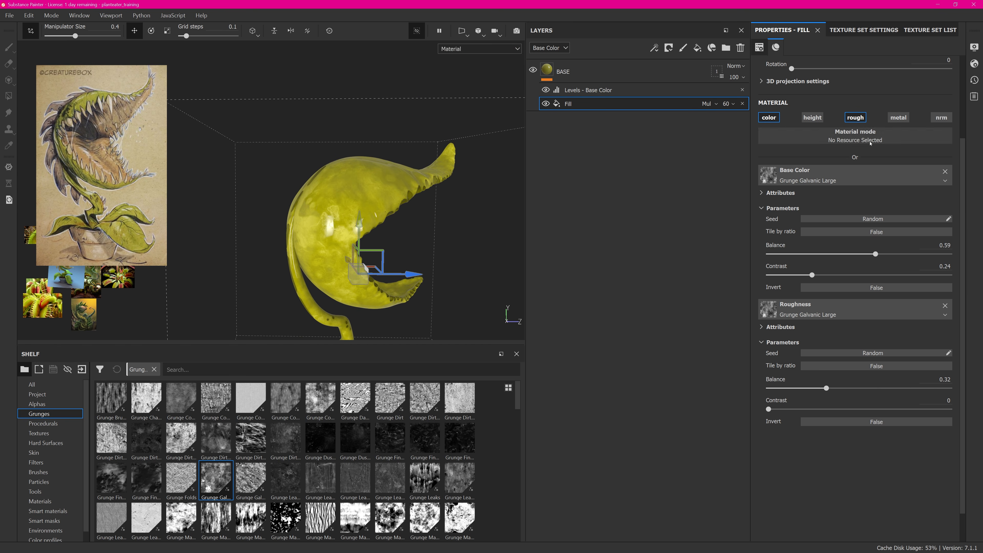
Enable height on the grunge fill with Grunge Galvanic Large, and reduce the fill's Height channel opacity to 5.
{"action": "left_click", "coordinate": [812, 117]}
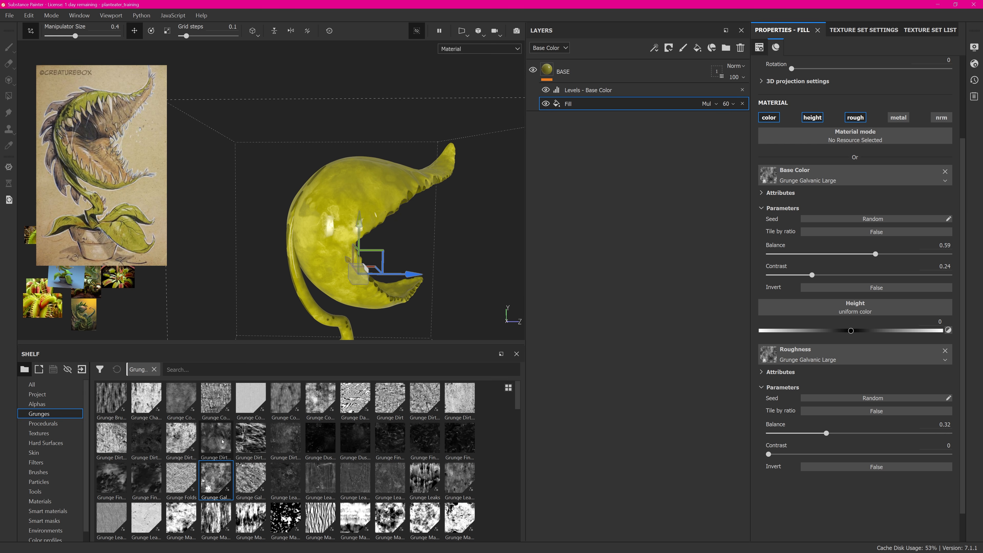
{"action": "left_click_drag", "start_coordinate": [243, 477], "coordinate": [855, 309]}
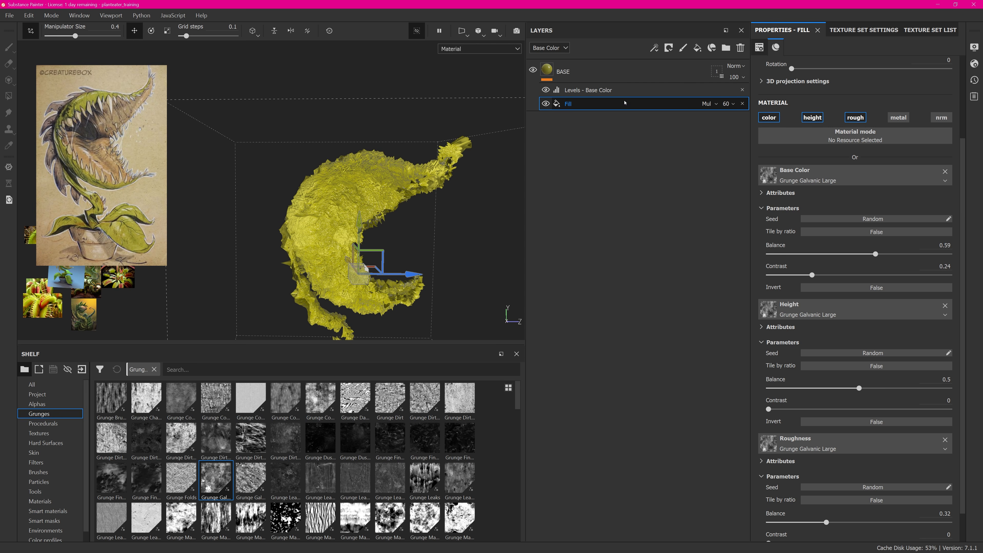
{"action": "left_click", "coordinate": [565, 48]}
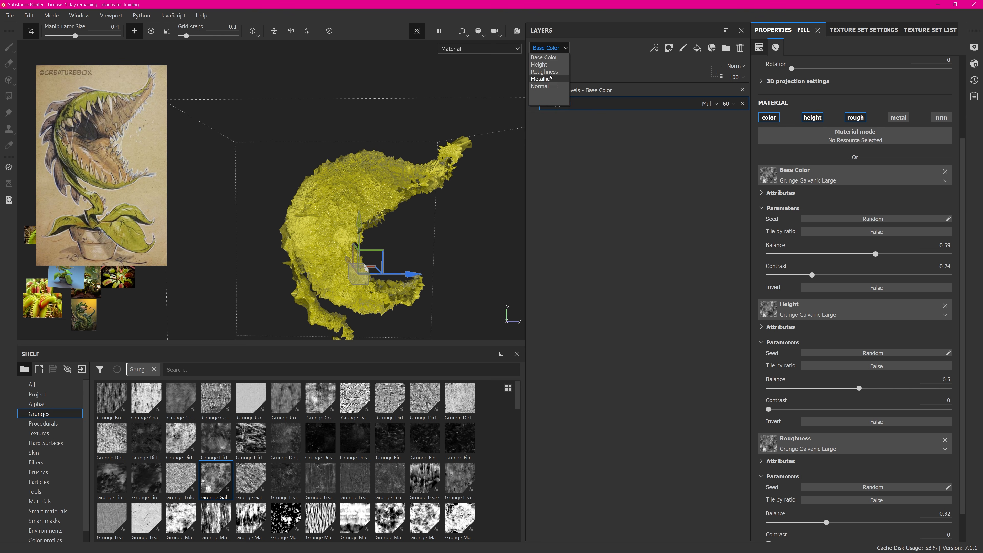
{"action": "left_click", "coordinate": [551, 65]}
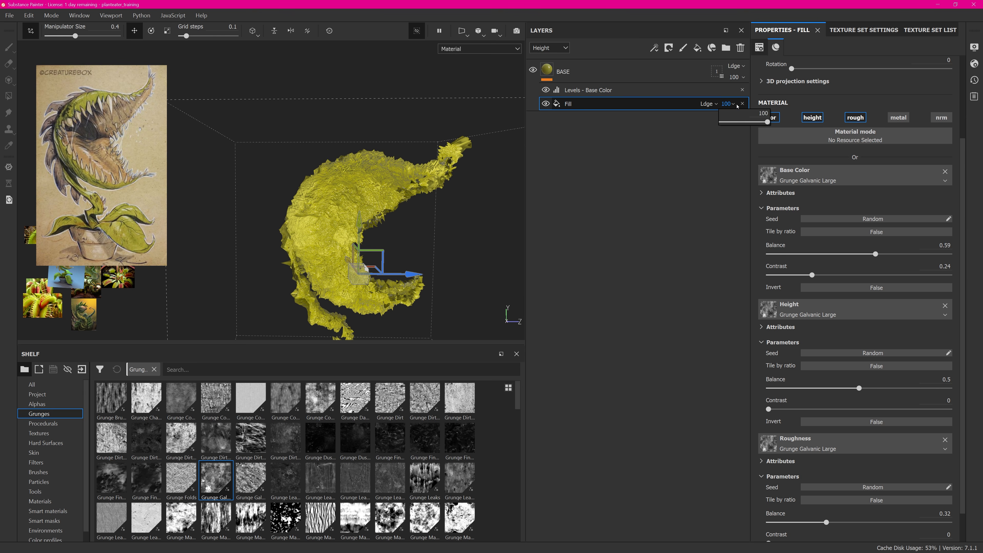
{"action": "left_click_drag", "start_coordinate": [767, 122], "coordinate": [721, 122]}
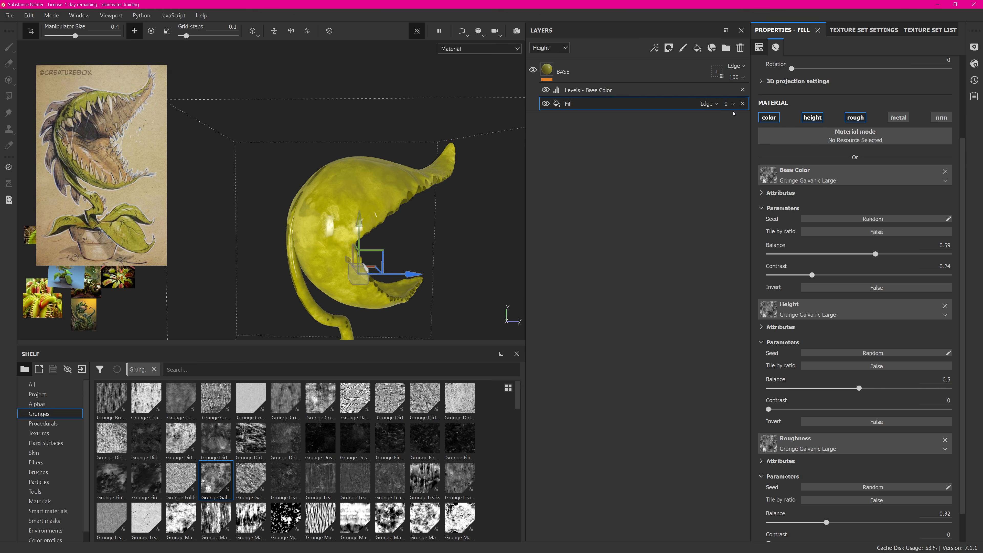
{"action": "left_click_drag", "start_coordinate": [726, 122], "coordinate": [721, 122]}
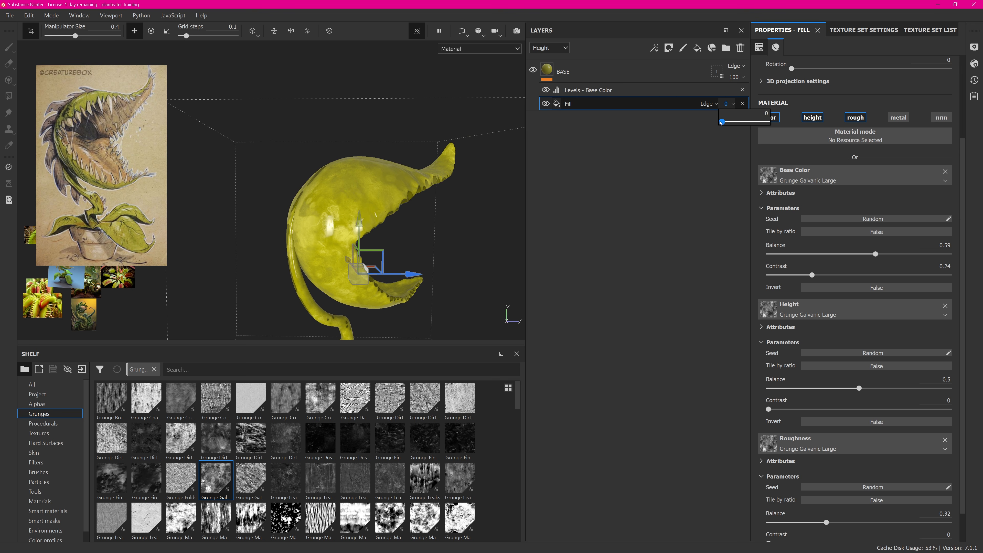
{"action": "right_click_drag", "start_coordinate": [368, 193], "coordinate": [392, 189], "text": "alt"}
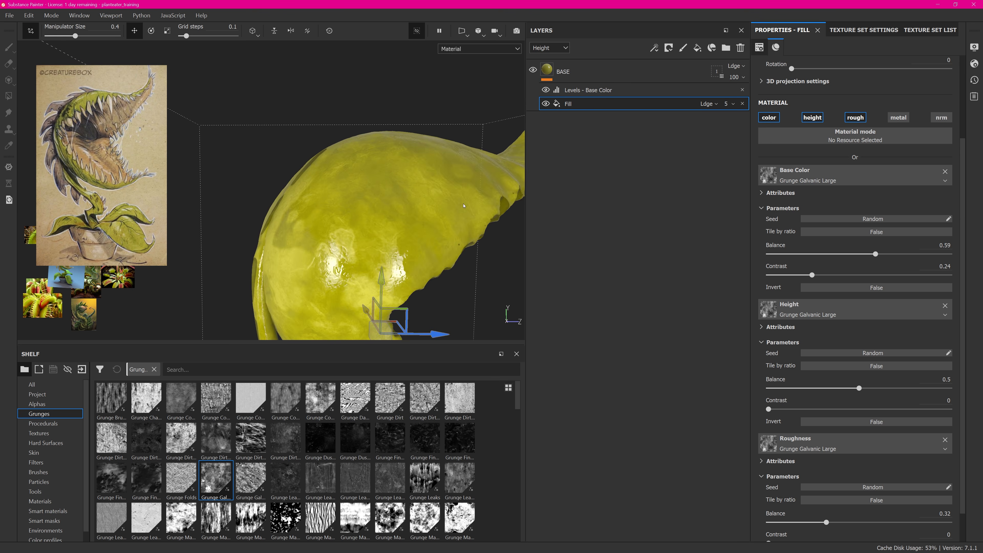
{"action": "mouse_move", "coordinate": [393, 189]}
{"action": "left_mouse_down", "text": "alt"}
{"action": "mouse_move", "coordinate": [429, 190]}
{"action": "mouse_move", "coordinate": [382, 190]}
{"action": "left_mouse_up", "text": "alt"}
{"action": "right_click_drag", "start_coordinate": [383, 190], "coordinate": [420, 212], "text": "shift"}
{"action": "left_click_drag", "start_coordinate": [420, 212], "coordinate": [549, 137], "text": "alt"}
Toggle Displacement & Tessellation off and on in the shader settings, and inspect the surface relief on the head.
{"action": "left_click", "coordinate": [974, 64]}
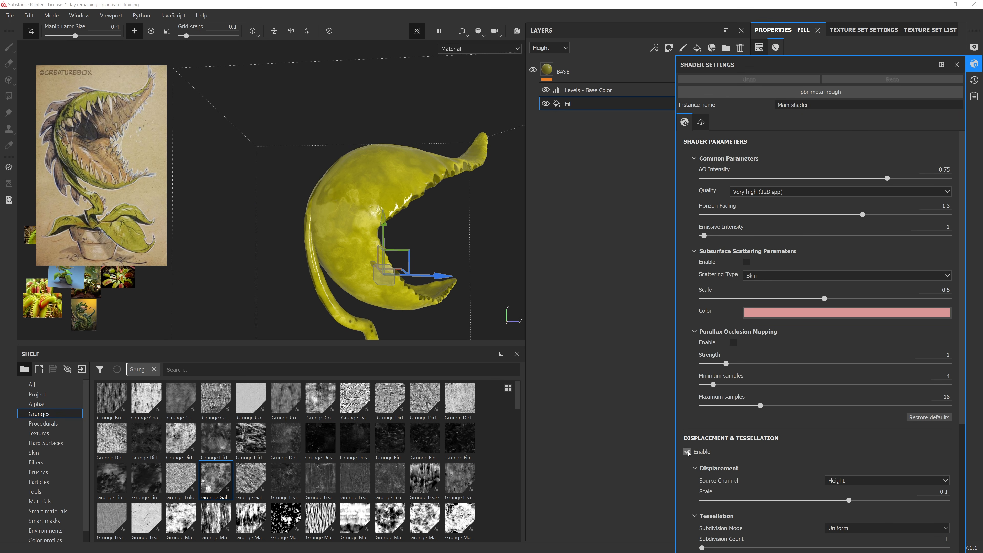
{"action": "left_click", "coordinate": [688, 451]}
{"action": "left_click", "coordinate": [687, 450]}
{"action": "left_click", "coordinate": [975, 65]}
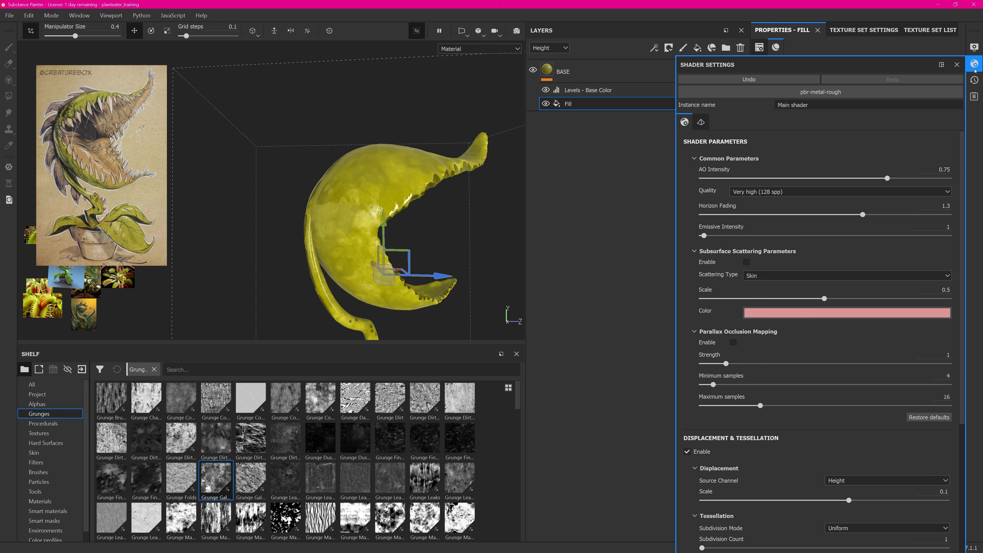
{"action": "left_click_drag", "start_coordinate": [390, 187], "coordinate": [356, 179], "text": "alt"}
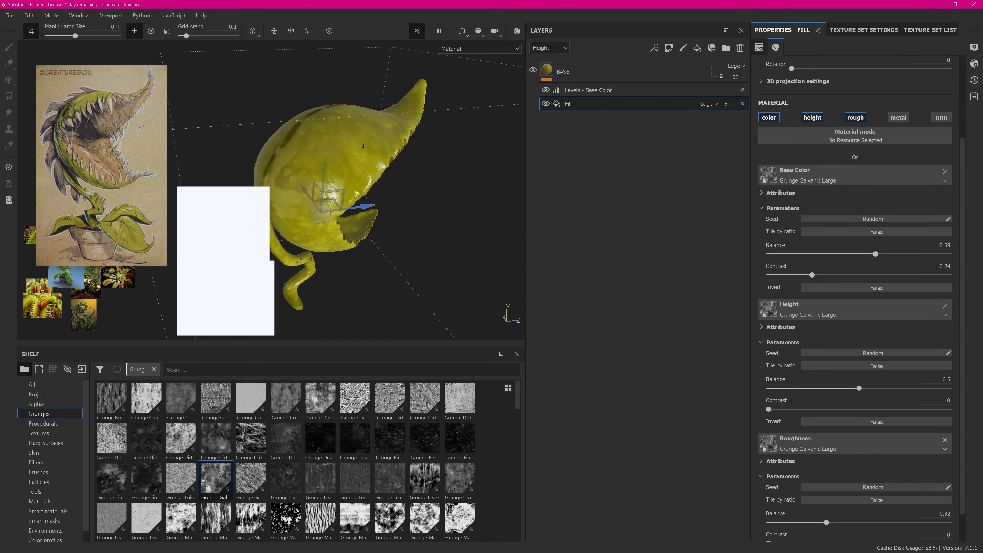
{"action": "right_click_drag", "start_coordinate": [356, 178], "coordinate": [381, 180], "text": "alt"}
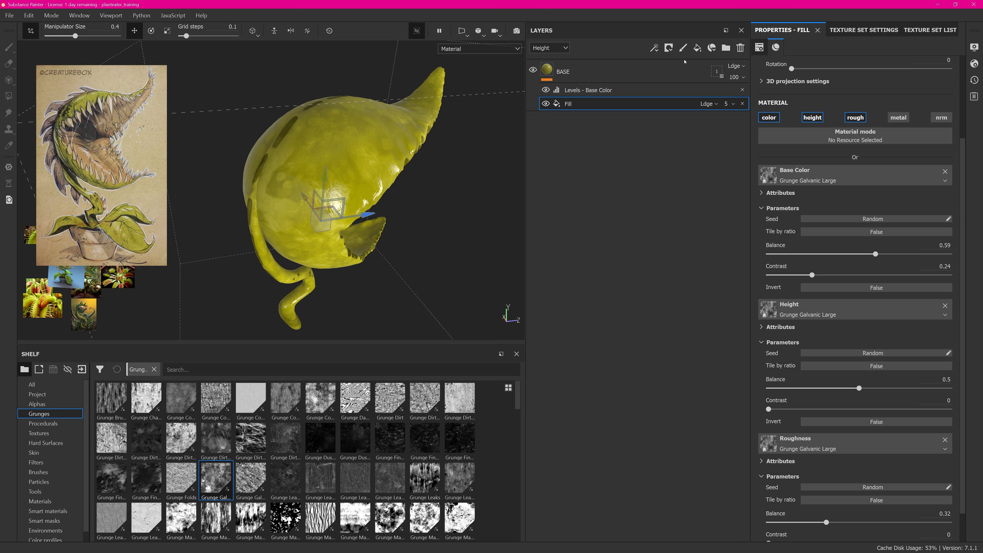
Add a paint layer named Spots above BASE and limit its geometry mask to UV tile 1001.
{"action": "left_click", "coordinate": [682, 48]}
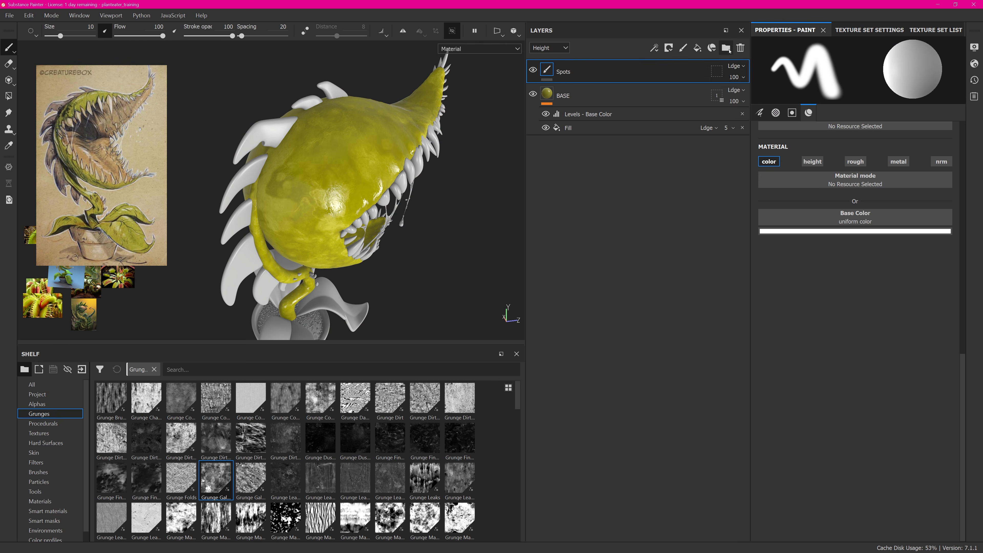
{"action": "left_click", "coordinate": [717, 71]}
{"action": "left_click", "coordinate": [762, 90]}
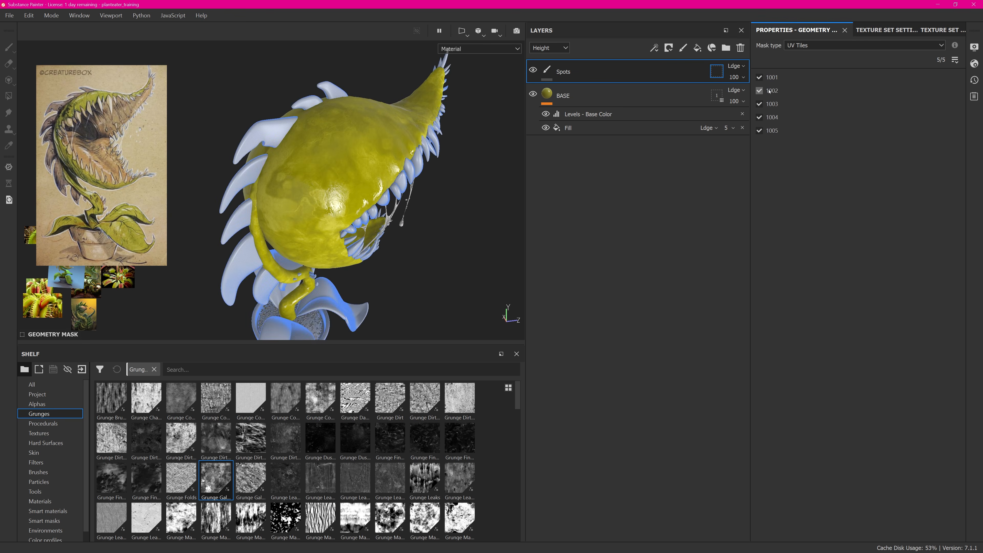
{"action": "left_click", "coordinate": [762, 104]}
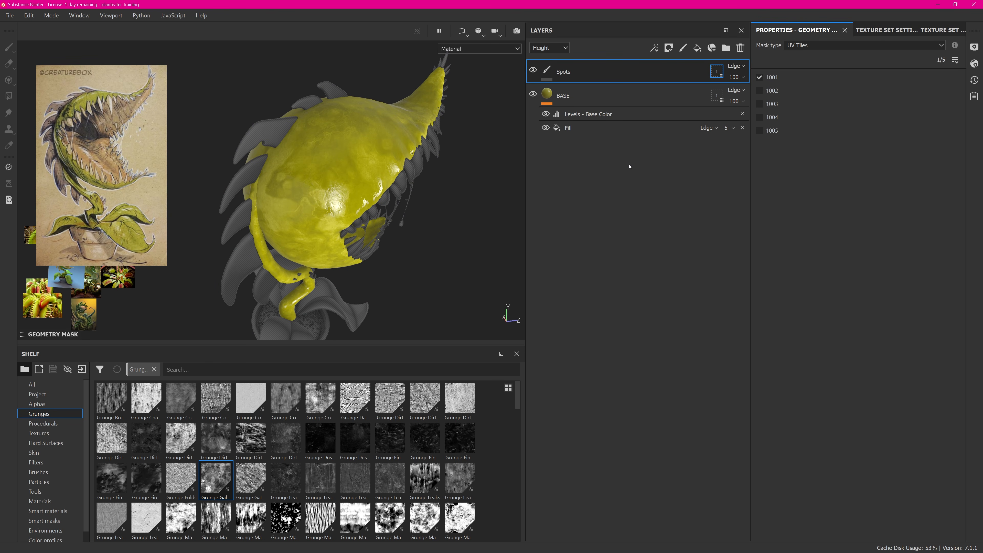
{"action": "left_click", "coordinate": [546, 70]}
{"action": "mouse_move", "coordinate": [277, 175]}
{"action": "left_mouse_down", "text": "alt"}
{"action": "mouse_move", "coordinate": [341, 181]}
{"action": "mouse_move", "coordinate": [294, 181]}
{"action": "left_mouse_up", "text": "alt"}
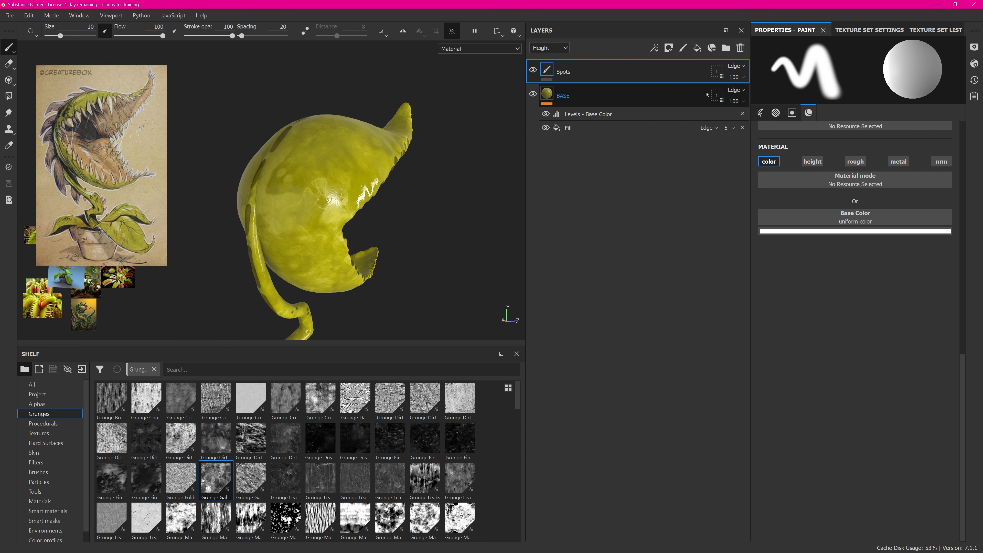
Enable the height and roughness channels for painting on Spots, with height 0.0641 and roughness 0.4290.
{"action": "left_click", "coordinate": [812, 161]}
{"action": "left_click", "coordinate": [850, 164]}
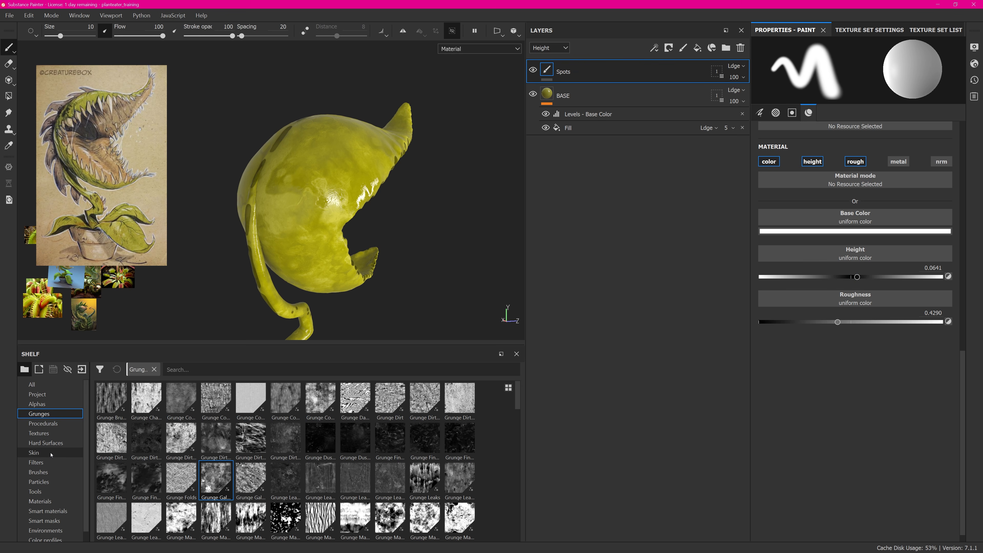
Search the brush library for 'ink' and select the Ink Splatter brush with loosely scattered dots.
{"action": "left_click", "coordinate": [52, 472]}
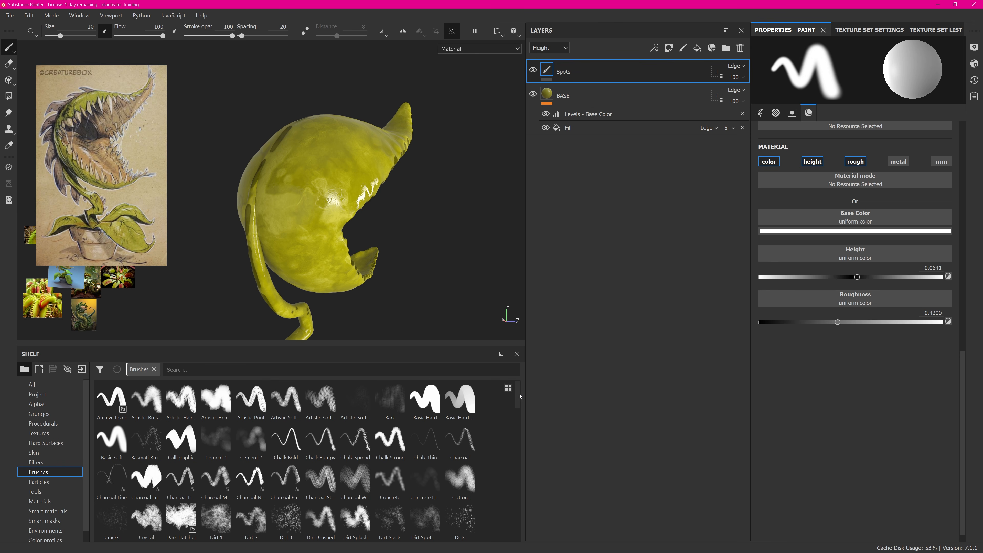
{"action": "scroll", "coordinate": [521, 401], "scroll_direction": "down", "scroll_amount": 1}
{"action": "left_click", "coordinate": [232, 370]}
{"action": "type", "text": "ink"}
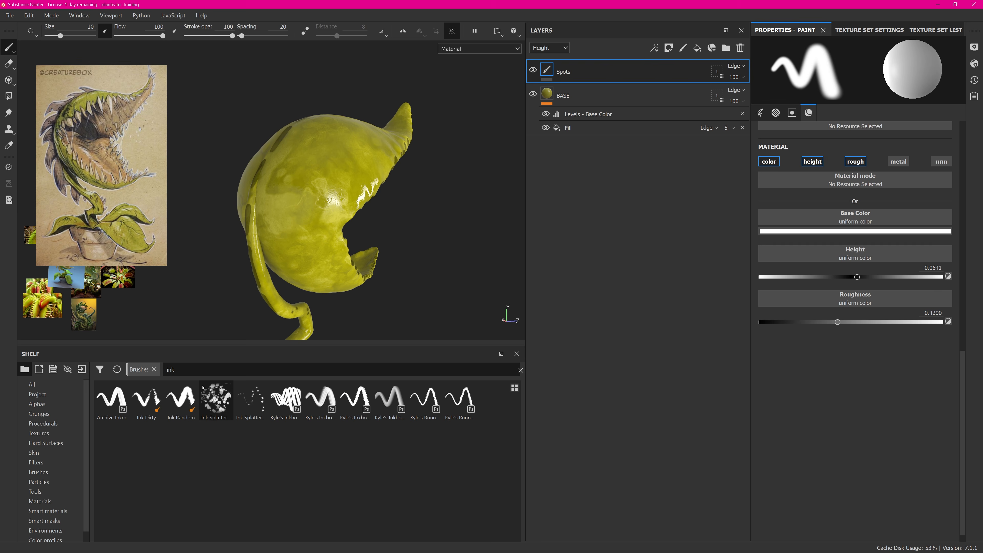
{"action": "left_click", "coordinate": [252, 403]}
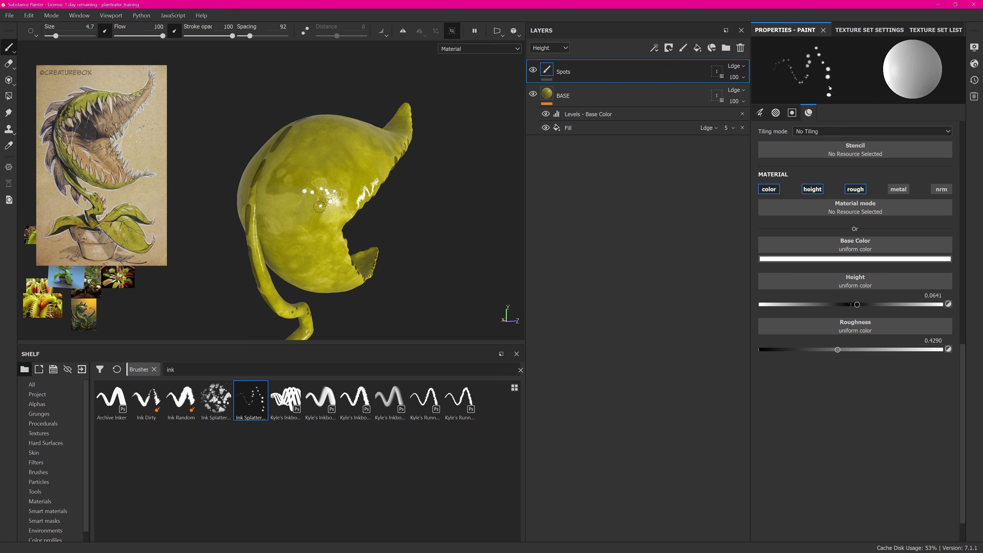
Undo the white test spots splattered on the side of the head.
{"action": "right_click_drag", "start_coordinate": [328, 206], "coordinate": [371, 201], "text": "alt"}
{"action": "mouse_move", "coordinate": [371, 202]}
{"action": "left_mouse_down", "text": "alt"}
{"action": "mouse_move", "coordinate": [452, 200]}
{"action": "mouse_move", "coordinate": [410, 198]}
{"action": "left_mouse_up", "text": "alt"}
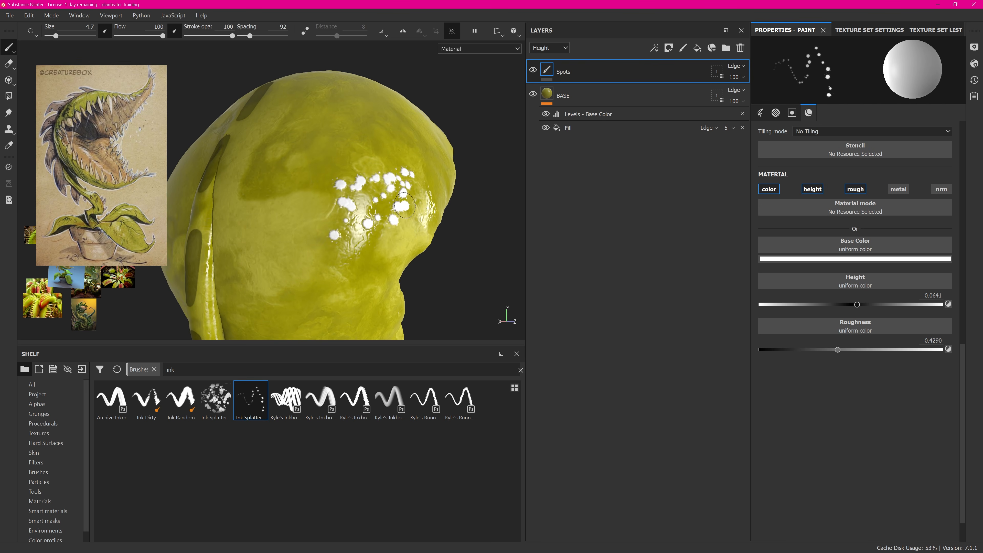
{"action": "key", "text": "ctrl+z"}
{"action": "right_click", "coordinate": [347, 194]}
{"action": "left_click", "coordinate": [283, 202]}
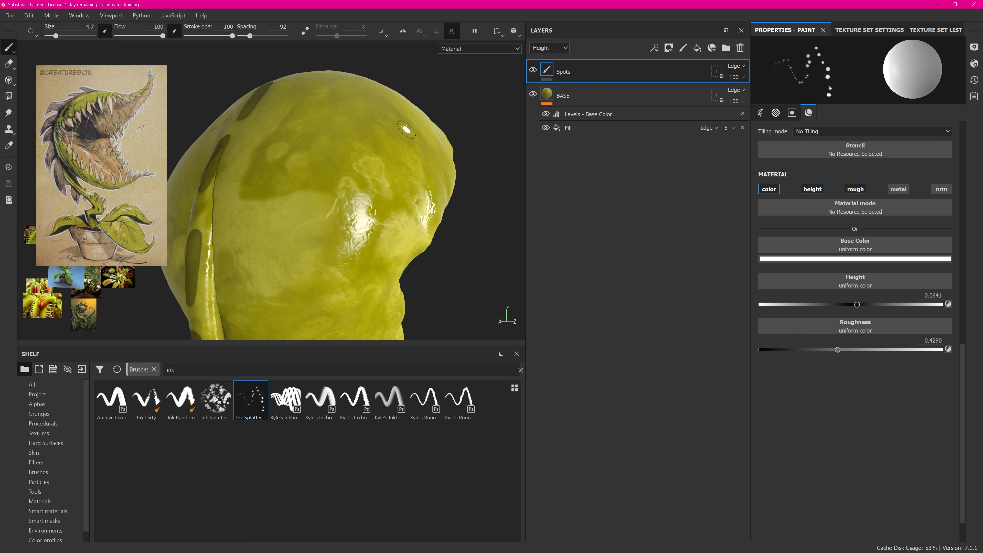
Enlarge the splatter brush to 11.33 and set its base color to black.
{"action": "mouse_move", "coordinate": [349, 184]}
{"action": "right_mouse_down", "text": "alt"}
{"action": "mouse_move", "coordinate": [370, 186]}
{"action": "mouse_move", "coordinate": [334, 195]}
{"action": "right_mouse_up", "text": "alt"}
{"action": "left_click_drag", "start_coordinate": [351, 191], "coordinate": [367, 164], "text": "alt"}
{"action": "right_click_drag", "start_coordinate": [367, 165], "coordinate": [377, 164], "text": "ctrl"}
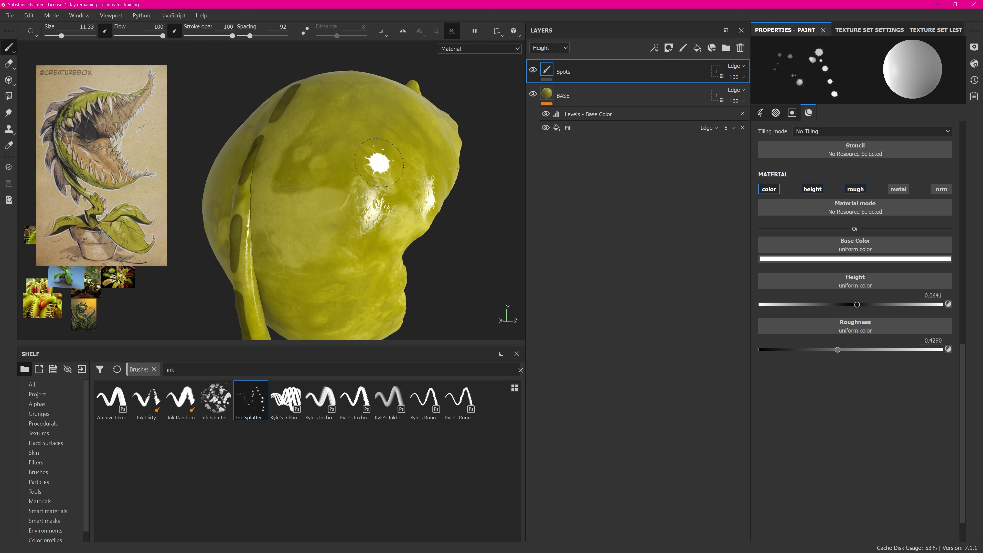
{"action": "left_click", "coordinate": [841, 259]}
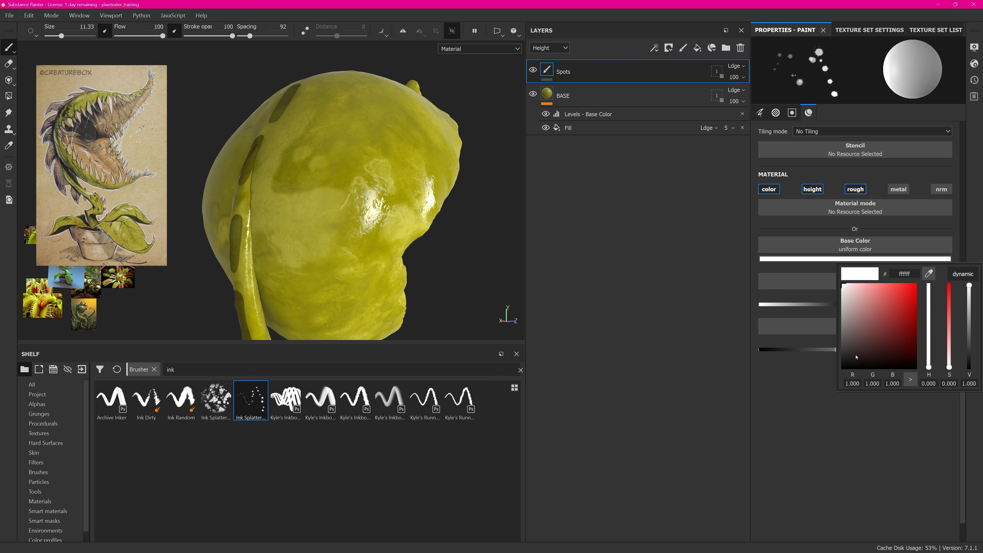
{"action": "left_click", "coordinate": [857, 357]}
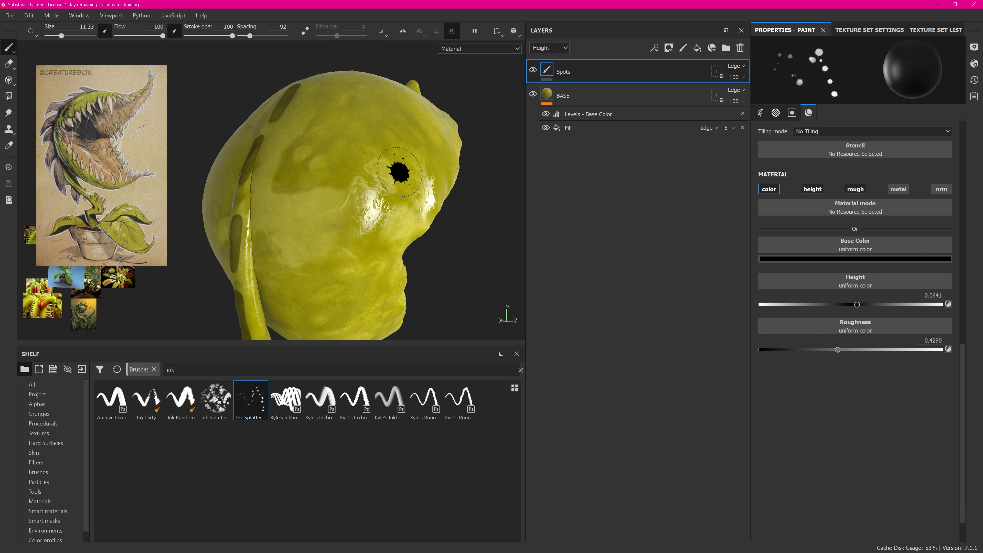
Set the brush's height to 0.0139 and undo the black test splats on the back of the head.
{"action": "left_click_drag", "start_coordinate": [322, 170], "coordinate": [339, 169], "text": "alt"}
{"action": "middle_click_drag", "start_coordinate": [364, 172], "coordinate": [452, 184], "text": "alt"}
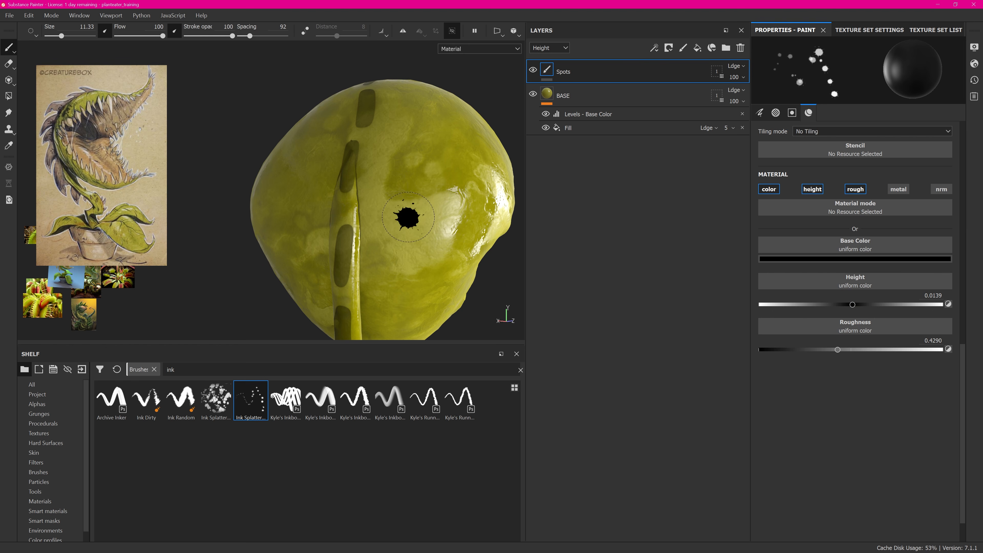
{"action": "left_click", "coordinate": [367, 164]}
{"action": "key", "text": "ctrl+z"}
{"action": "key", "text": "ctrl+z"}
{"action": "key", "text": "ctrl+z"}
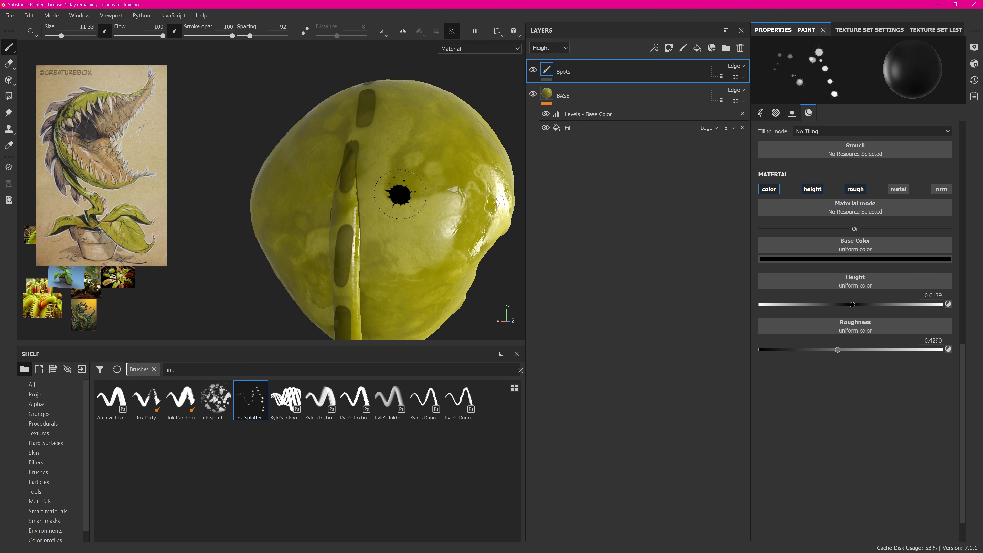
Set the brush's position jitter to 11 and paint black splatter spots on the back and side of the head.
{"action": "left_click", "coordinate": [760, 112]}
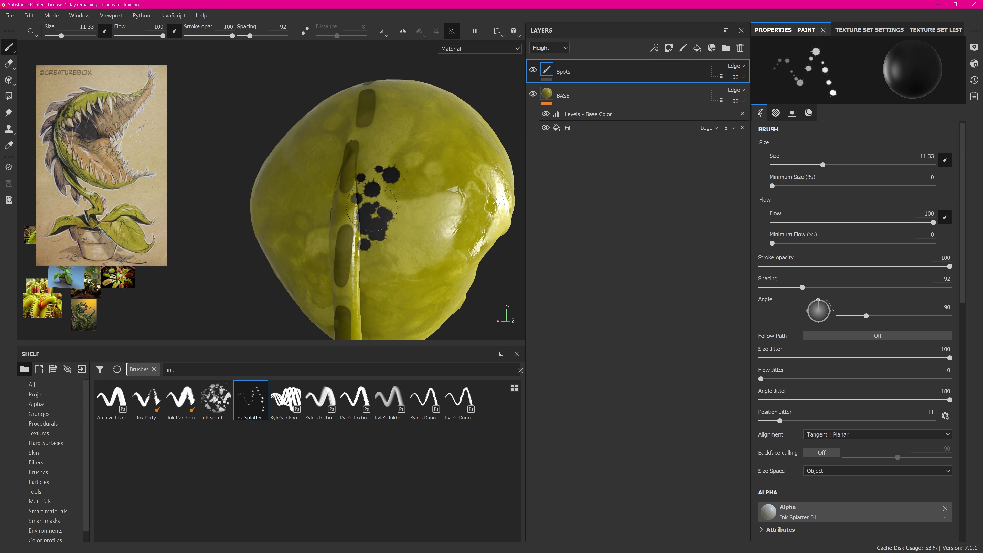
{"action": "left_click_drag", "start_coordinate": [445, 223], "coordinate": [402, 228], "text": "alt"}
{"action": "middle_click_drag", "start_coordinate": [476, 268], "coordinate": [395, 211], "text": "alt"}
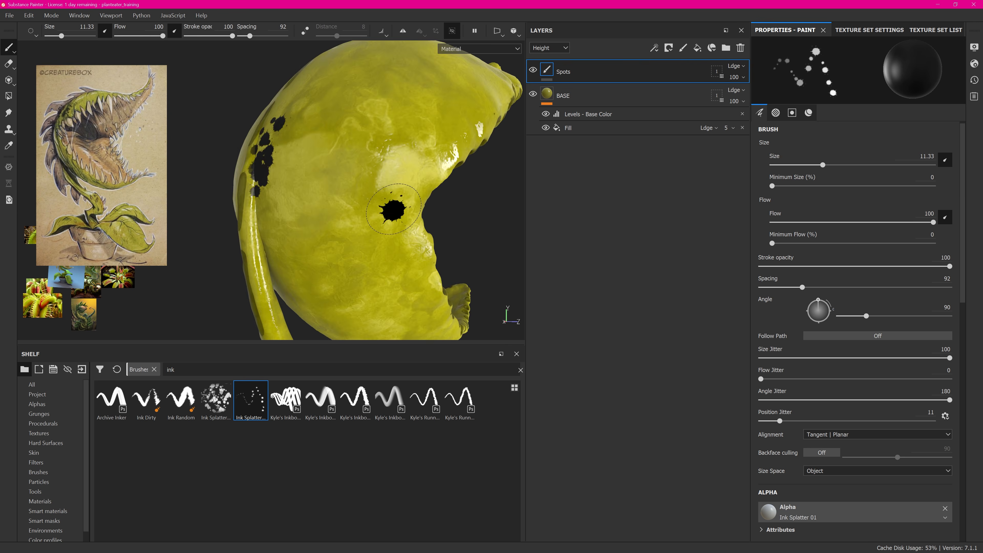
{"action": "right_click_drag", "start_coordinate": [395, 211], "coordinate": [367, 207], "text": "alt"}
{"action": "mouse_move", "coordinate": [420, 131]}
{"action": "left_mouse_down", "text": "alt"}
{"action": "mouse_move", "coordinate": [456, 180]}
{"action": "mouse_move", "coordinate": [423, 167]}
{"action": "mouse_move", "coordinate": [393, 191]}
{"action": "left_mouse_up", "text": "alt"}
{"action": "mouse_move", "coordinate": [393, 191]}
{"action": "right_mouse_down", "text": "alt"}
{"action": "mouse_move", "coordinate": [404, 183]}
{"action": "mouse_move", "coordinate": [391, 190]}
{"action": "right_mouse_up", "text": "alt"}
{"action": "mouse_move", "coordinate": [391, 190]}
{"action": "left_mouse_down", "text": "alt"}
{"action": "mouse_move", "coordinate": [371, 192]}
{"action": "mouse_move", "coordinate": [394, 192]}
{"action": "left_mouse_up", "text": "alt"}
{"action": "right_click_drag", "start_coordinate": [394, 193], "coordinate": [414, 192], "text": "alt"}
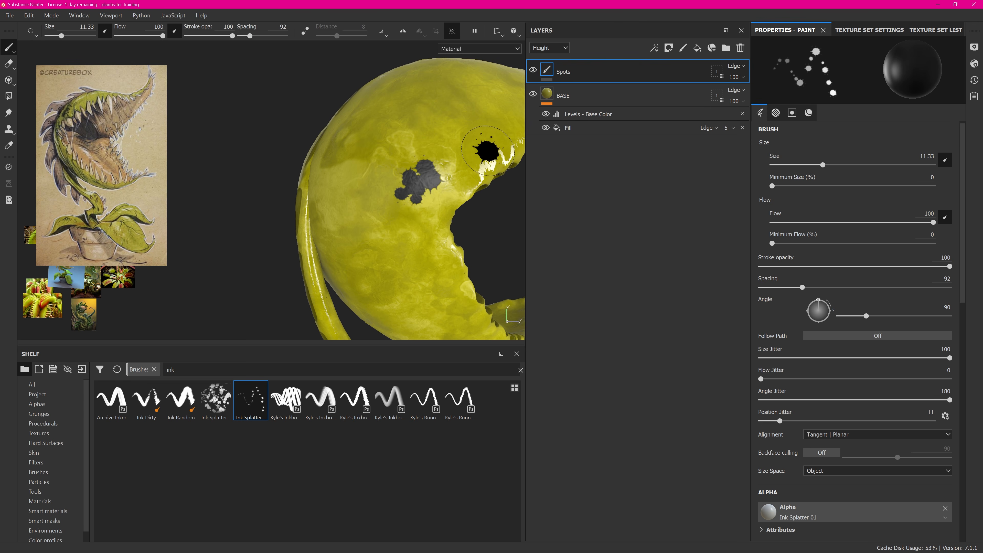
Reduce the brush size to 5.32 and extend the splatter spots up the side of the head.
{"action": "left_click_drag", "start_coordinate": [487, 151], "coordinate": [359, 199], "text": "alt"}
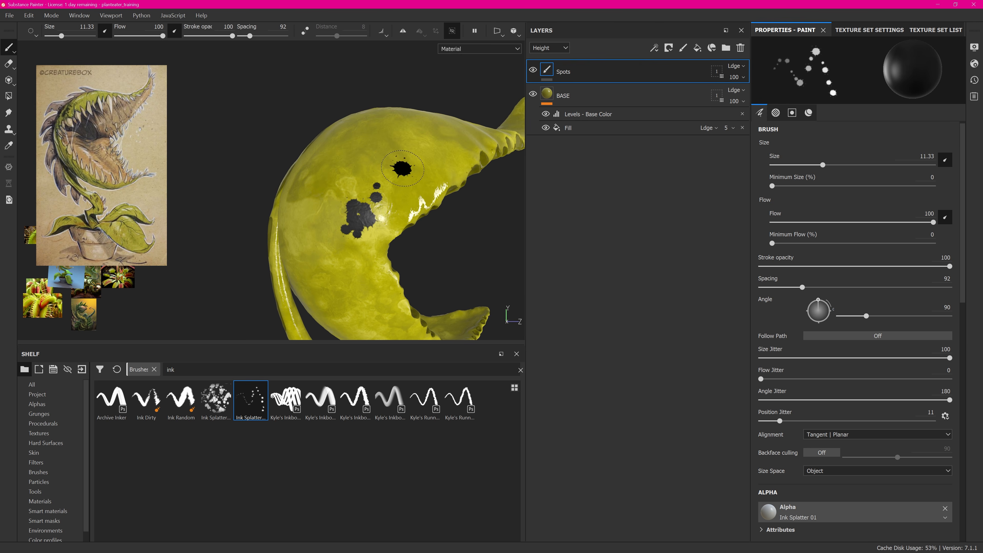
{"action": "left_click_drag", "start_coordinate": [402, 169], "coordinate": [513, 147], "text": "alt"}
{"action": "left_click", "coordinate": [369, 193]}
{"action": "left_click_drag", "start_coordinate": [445, 186], "coordinate": [340, 198], "text": "alt"}
{"action": "right_click_drag", "start_coordinate": [340, 198], "coordinate": [387, 186], "text": "alt"}
{"action": "right_click_drag", "start_coordinate": [387, 186], "coordinate": [375, 186], "text": "ctrl"}
{"action": "left_click", "coordinate": [382, 192]}
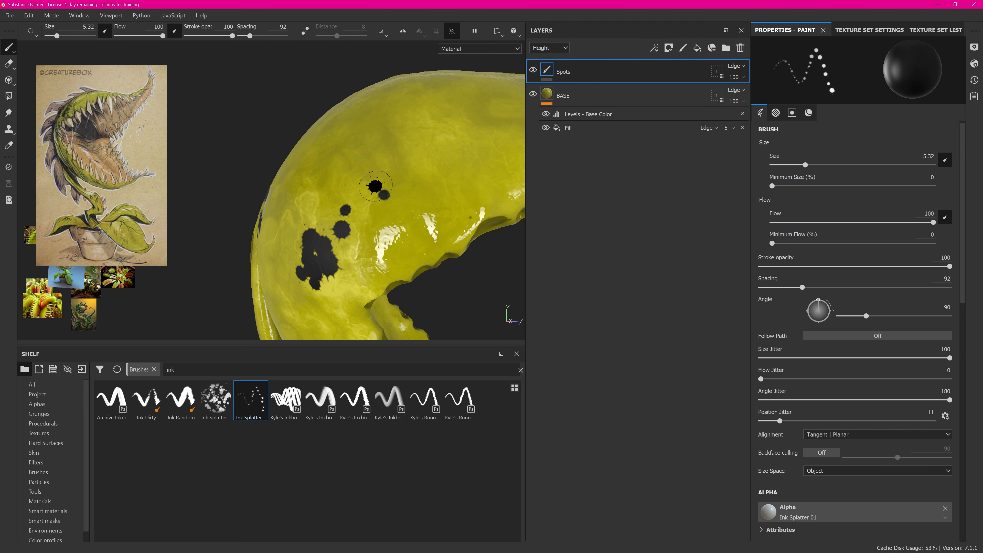
Paint small black spots along the upper stem where it runs behind the head.
{"action": "left_click_drag", "start_coordinate": [376, 186], "coordinate": [360, 162], "text": "alt"}
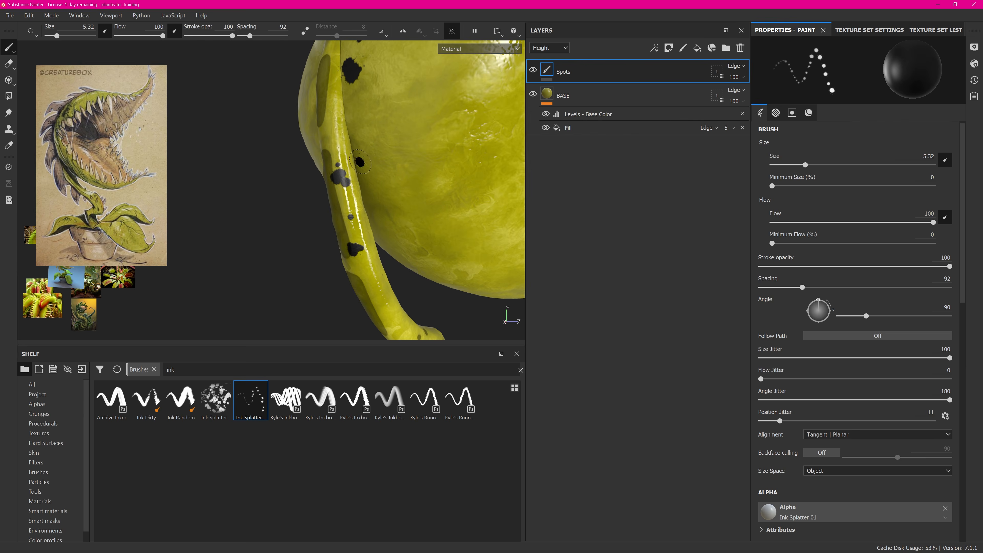
{"action": "left_click", "coordinate": [360, 161]}
{"action": "right_click_drag", "start_coordinate": [360, 162], "coordinate": [387, 194], "text": "alt"}
{"action": "left_click_drag", "start_coordinate": [386, 194], "coordinate": [363, 178], "text": "alt"}
{"action": "right_click_drag", "start_coordinate": [363, 178], "coordinate": [332, 186], "text": "alt"}
Switch to the Ink Splatter brush with the Ink splatter 02 alpha and paint dense spot clusters beside the upper stem.
{"action": "left_click", "coordinate": [216, 399]}
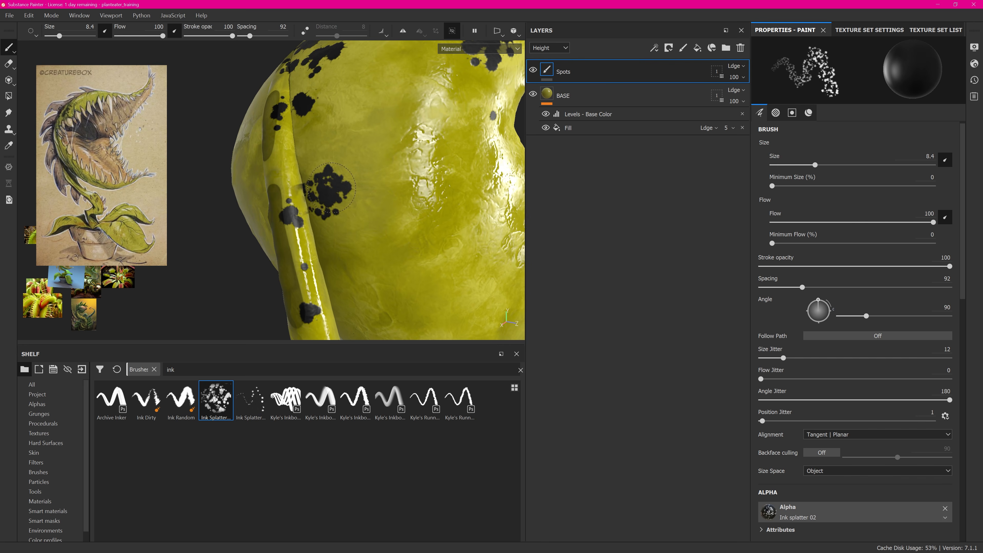
{"action": "left_click", "coordinate": [312, 108]}
{"action": "right_click_drag", "start_coordinate": [425, 155], "coordinate": [372, 97], "text": "alt"}
{"action": "left_click", "coordinate": [413, 105]}
{"action": "right_click_drag", "start_coordinate": [352, 97], "coordinate": [371, 97], "text": "ctrl"}
{"action": "left_click_drag", "start_coordinate": [371, 97], "coordinate": [410, 116], "text": "alt"}
Return to the Ink Splatter 01 brush, set its size to 7.69, and paint more black spots around the head.
{"action": "left_click", "coordinate": [251, 400]}
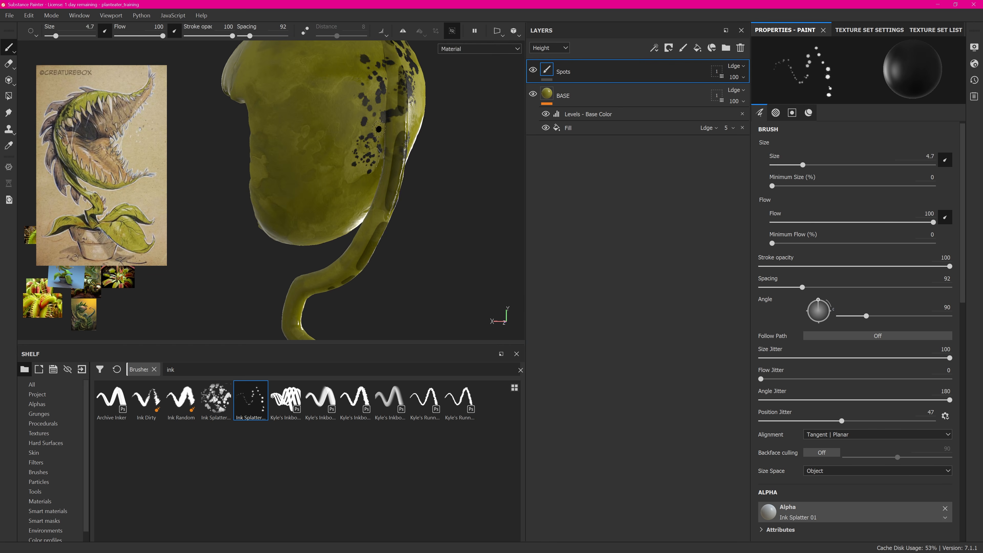
{"action": "right_click_drag", "start_coordinate": [379, 129], "coordinate": [387, 129], "text": "ctrl"}
{"action": "left_click_drag", "start_coordinate": [387, 129], "coordinate": [348, 116], "text": "alt"}
{"action": "right_click_drag", "start_coordinate": [371, 154], "coordinate": [332, 155], "text": "alt"}
{"action": "mouse_move", "coordinate": [348, 135]}
{"action": "left_mouse_down", "text": "alt"}
{"action": "mouse_move", "coordinate": [371, 186]}
{"action": "mouse_move", "coordinate": [348, 155]}
{"action": "left_mouse_up", "text": "alt"}
{"action": "mouse_move", "coordinate": [363, 79]}
{"action": "left_mouse_down"}
{"action": "mouse_move", "coordinate": [356, 160]}
{"action": "mouse_move", "coordinate": [371, 194]}
{"action": "mouse_move", "coordinate": [418, 155]}
{"action": "left_mouse_up"}
{"action": "right_click_drag", "start_coordinate": [371, 147], "coordinate": [387, 155], "text": "alt"}
{"action": "right_click_drag", "start_coordinate": [387, 154], "coordinate": [376, 155], "text": "ctrl"}
{"action": "left_click_drag", "start_coordinate": [377, 162], "coordinate": [355, 121]}
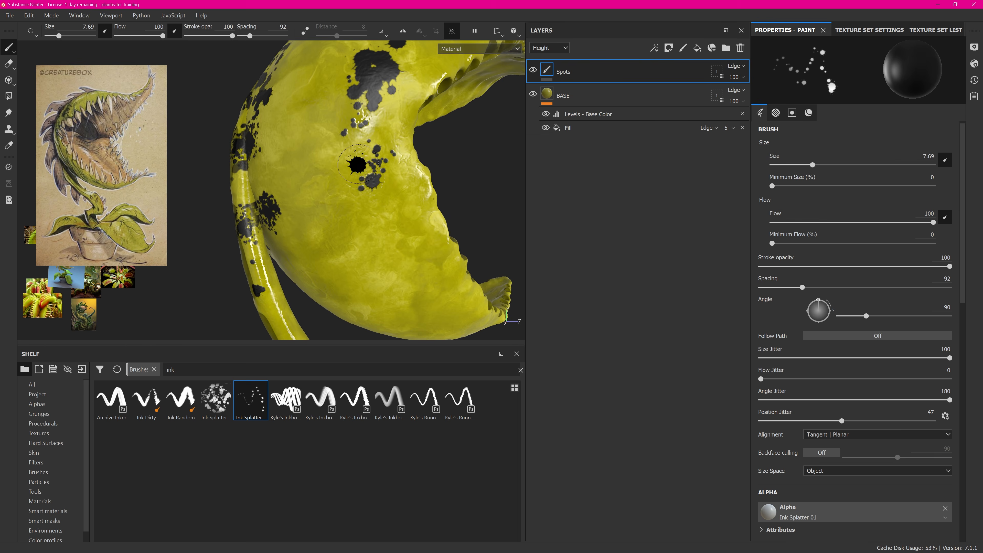
Paint a few black splatter spots near the mouth corner on the opposite side of the head.
{"action": "right_click_drag", "start_coordinate": [357, 164], "coordinate": [318, 155], "text": "alt"}
{"action": "mouse_move", "coordinate": [317, 155]}
{"action": "left_mouse_down", "text": "alt"}
{"action": "mouse_move", "coordinate": [371, 210]}
{"action": "mouse_move", "coordinate": [433, 162]}
{"action": "left_mouse_up", "text": "alt"}
{"action": "right_click_drag", "start_coordinate": [387, 155], "coordinate": [356, 135], "text": "alt"}
{"action": "left_click_drag", "start_coordinate": [351, 127], "coordinate": [344, 235]}
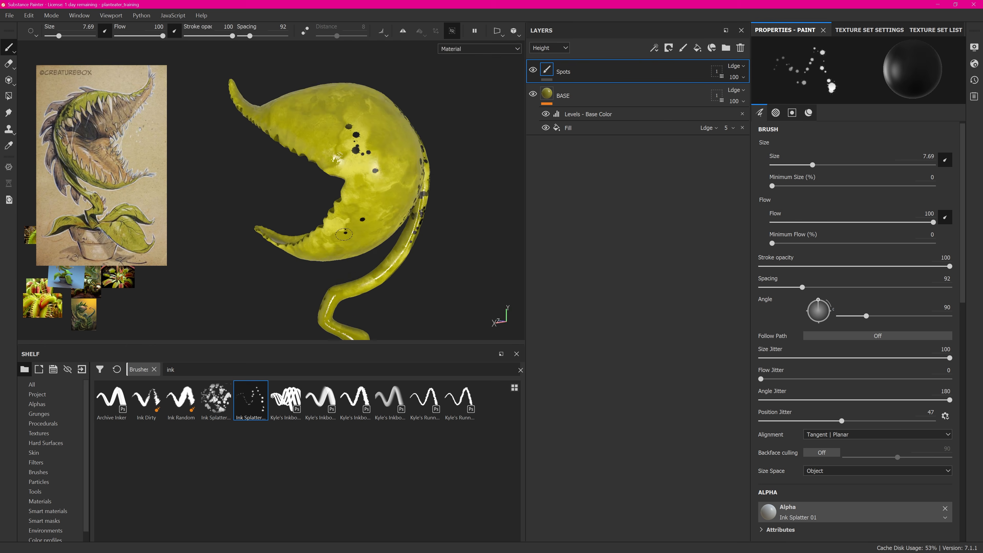
Reduce the brush size to 4.99 and add smaller spots around the mouth corner and lower jaw.
{"action": "right_click_drag", "start_coordinate": [344, 234], "coordinate": [379, 217], "text": "alt"}
{"action": "left_click_drag", "start_coordinate": [348, 135], "coordinate": [332, 147], "text": "alt"}
{"action": "right_click_drag", "start_coordinate": [348, 135], "coordinate": [336, 135], "text": "ctrl"}
{"action": "mouse_move", "coordinate": [340, 85]}
{"action": "left_mouse_down"}
{"action": "mouse_move", "coordinate": [364, 171]}
{"action": "mouse_move", "coordinate": [340, 155]}
{"action": "left_mouse_up"}
{"action": "left_click_drag", "start_coordinate": [314, 267], "coordinate": [340, 252]}
{"action": "left_click_drag", "start_coordinate": [372, 186], "coordinate": [314, 177], "text": "alt"}
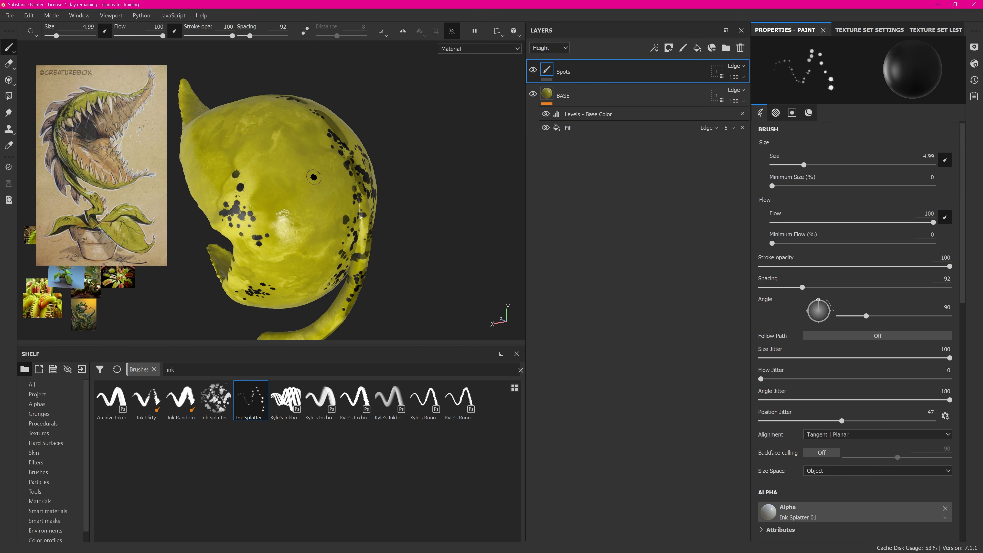
Paint additional splatter spots of varied size down the back of the head.
{"action": "right_click_drag", "start_coordinate": [314, 177], "coordinate": [329, 177], "text": "ctrl"}
{"action": "left_click_drag", "start_coordinate": [317, 174], "coordinate": [348, 174], "text": "alt"}
{"action": "left_click_drag", "start_coordinate": [349, 155], "coordinate": [360, 217]}
{"action": "right_click_drag", "start_coordinate": [360, 216], "coordinate": [345, 216], "text": "ctrl"}
{"action": "left_click_drag", "start_coordinate": [329, 193], "coordinate": [379, 186], "text": "alt"}
Clear the brush search and select the Dots brush.
{"action": "double_click", "coordinate": [171, 370]}
{"action": "key", "text": "BackSpace"}
{"action": "left_click", "coordinate": [459, 519]}
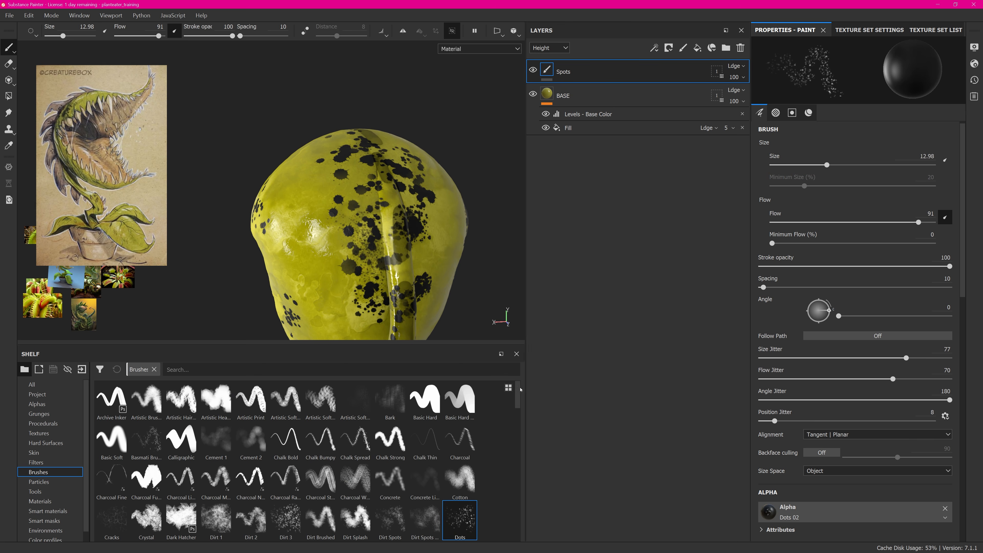
{"action": "left_click_drag", "start_coordinate": [519, 389], "coordinate": [519, 403]}
{"action": "left_click", "coordinate": [112, 482]}
{"action": "left_click", "coordinate": [460, 443]}
Reduce the Dots brush to size 9.01 and paint fine speckles around the spot cluster on the head's side.
{"action": "right_click_drag", "start_coordinate": [348, 186], "coordinate": [368, 185], "text": "ctrl"}
{"action": "left_click_drag", "start_coordinate": [329, 194], "coordinate": [406, 186], "text": "alt"}
{"action": "left_click_drag", "start_coordinate": [368, 186], "coordinate": [341, 256]}
{"action": "right_click_drag", "start_coordinate": [349, 217], "coordinate": [337, 217], "text": "ctrl"}
{"action": "mouse_move", "coordinate": [301, 275]}
{"action": "left_mouse_down"}
{"action": "mouse_move", "coordinate": [358, 187]}
{"action": "mouse_move", "coordinate": [312, 271]}
{"action": "left_mouse_up"}
Set the Dots brush height to 0.0696 and scatter fine dots among the spots around the head.
{"action": "left_click", "coordinate": [808, 113]}
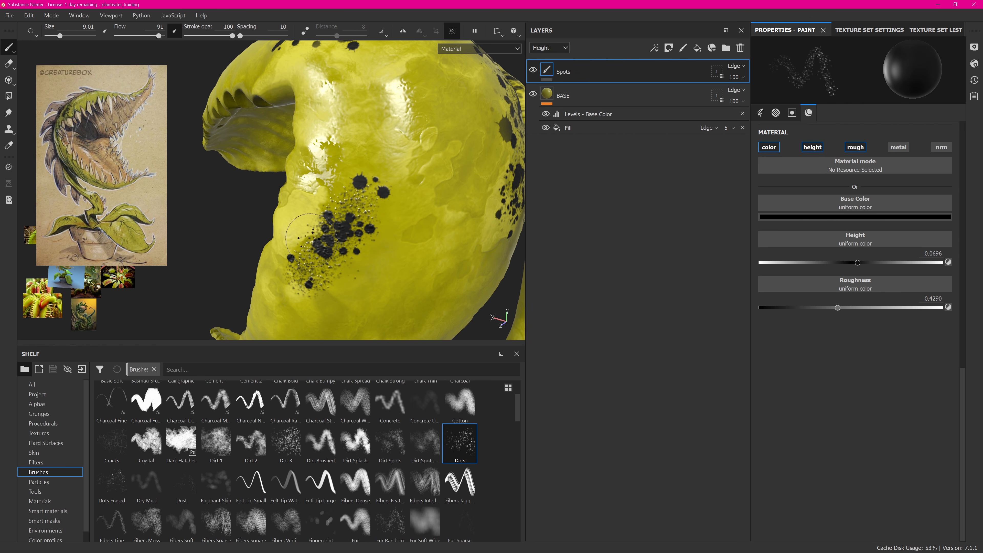
{"action": "left_click_drag", "start_coordinate": [317, 267], "coordinate": [373, 239], "text": "alt"}
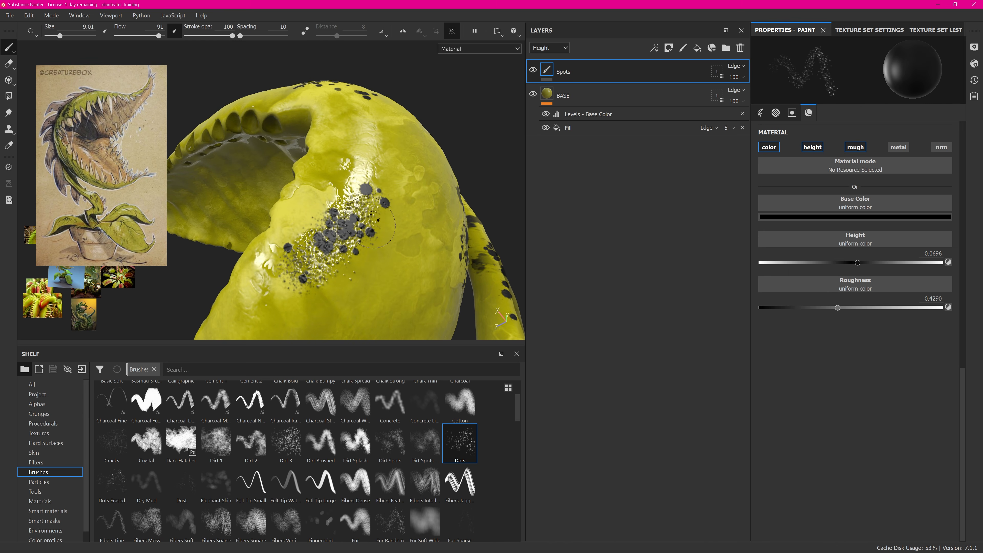
{"action": "left_click_drag", "start_coordinate": [381, 137], "coordinate": [339, 222], "text": "alt"}
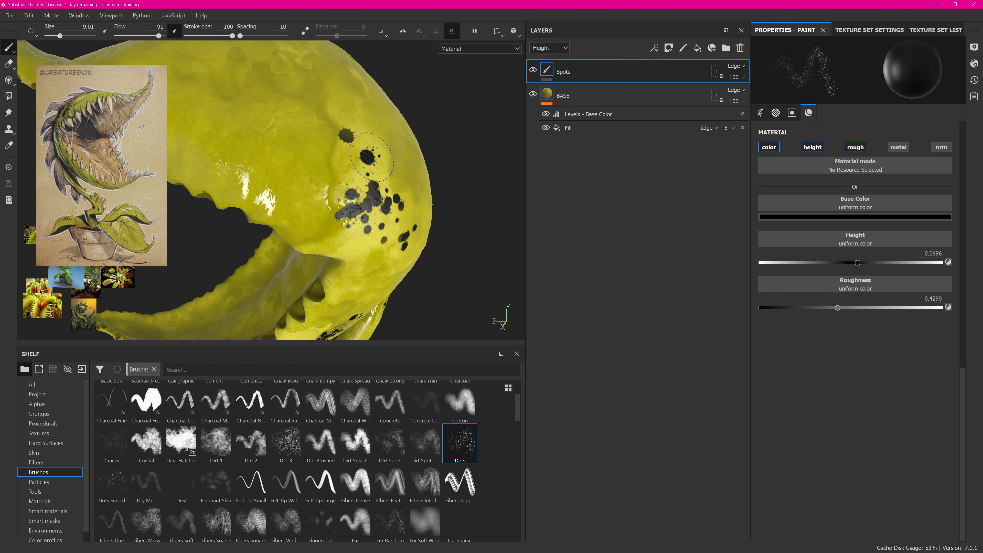
{"action": "left_click_drag", "start_coordinate": [371, 157], "coordinate": [343, 188], "text": "alt"}
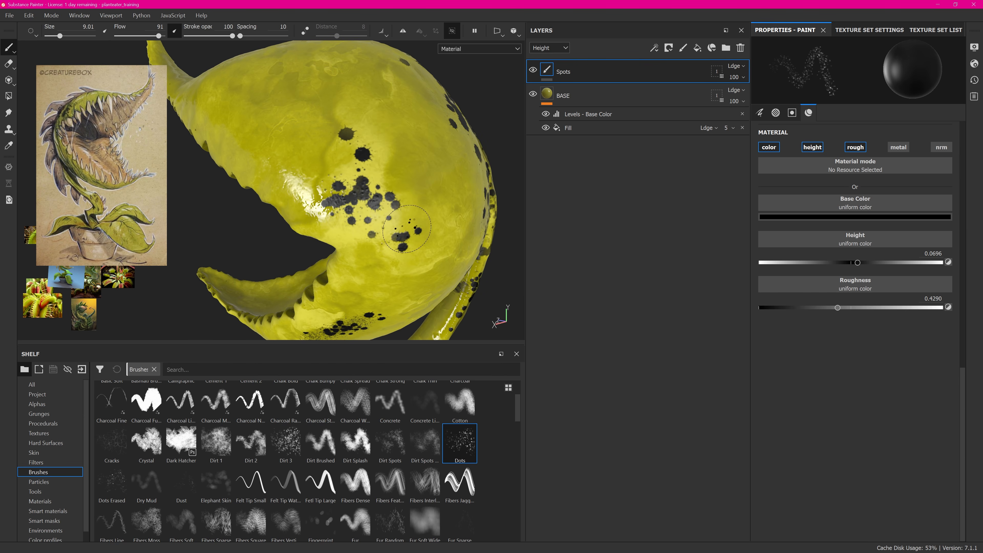
{"action": "left_click_drag", "start_coordinate": [407, 228], "coordinate": [378, 226], "text": "alt"}
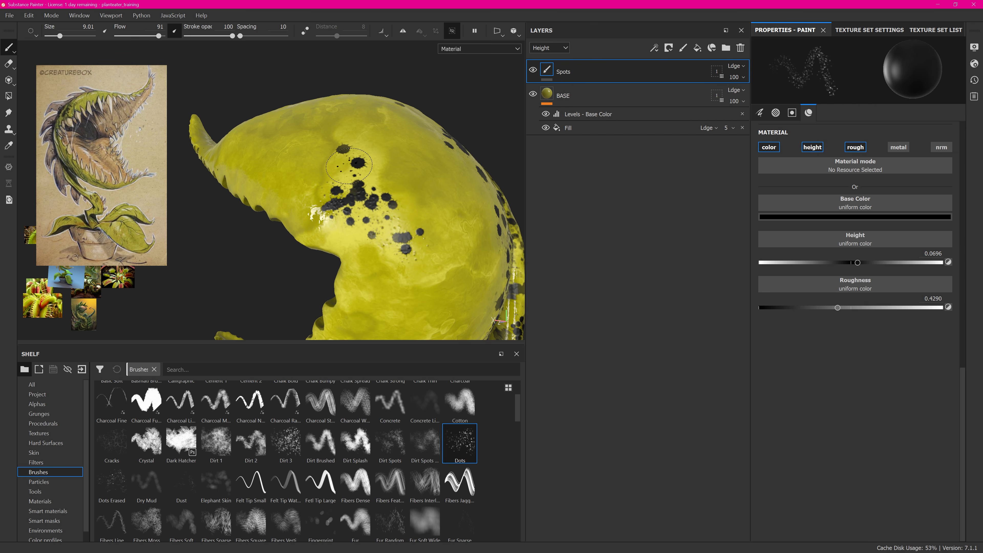
{"action": "left_click_drag", "start_coordinate": [349, 166], "coordinate": [346, 156], "text": "alt"}
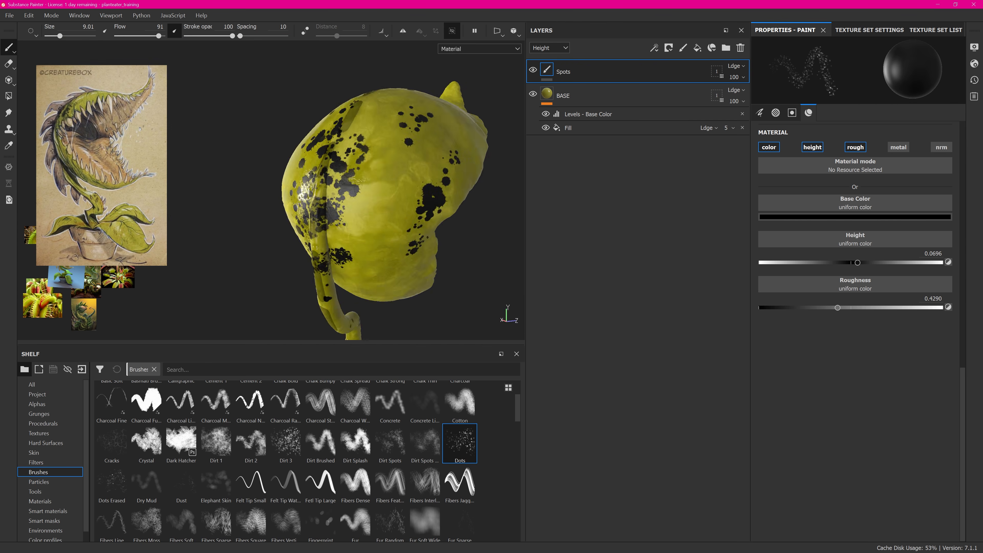
Raise the Dots brush spacing to 39 and paint sparser speckles around the spots on the head.
{"action": "scroll", "coordinate": [359, 186], "scroll_direction": "up", "scroll_amount": 4}
{"action": "left_click", "coordinate": [760, 112]}
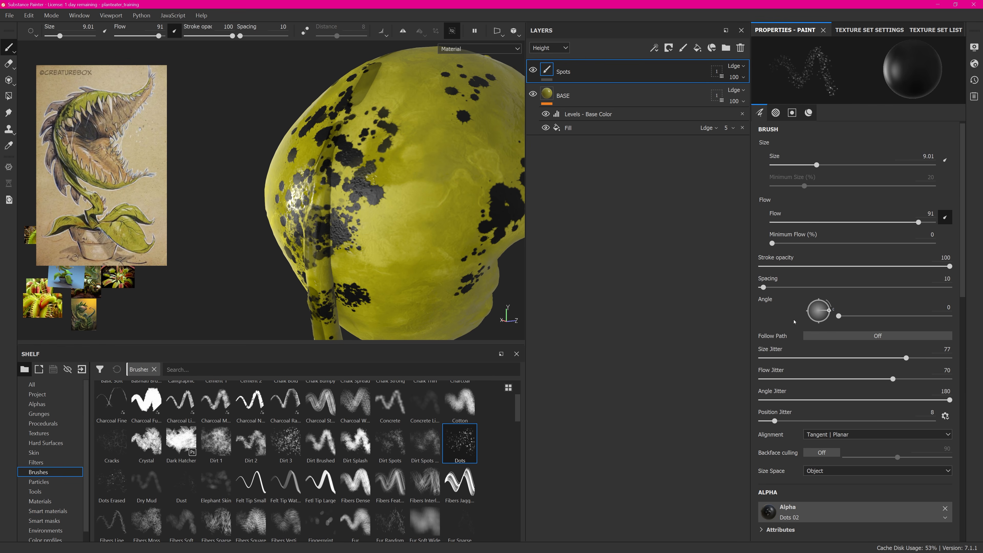
{"action": "left_click_drag", "start_coordinate": [762, 287], "coordinate": [777, 287]}
{"action": "left_click_drag", "start_coordinate": [378, 137], "coordinate": [392, 185], "text": "alt"}
{"action": "left_click_drag", "start_coordinate": [418, 259], "coordinate": [383, 181], "text": "alt"}
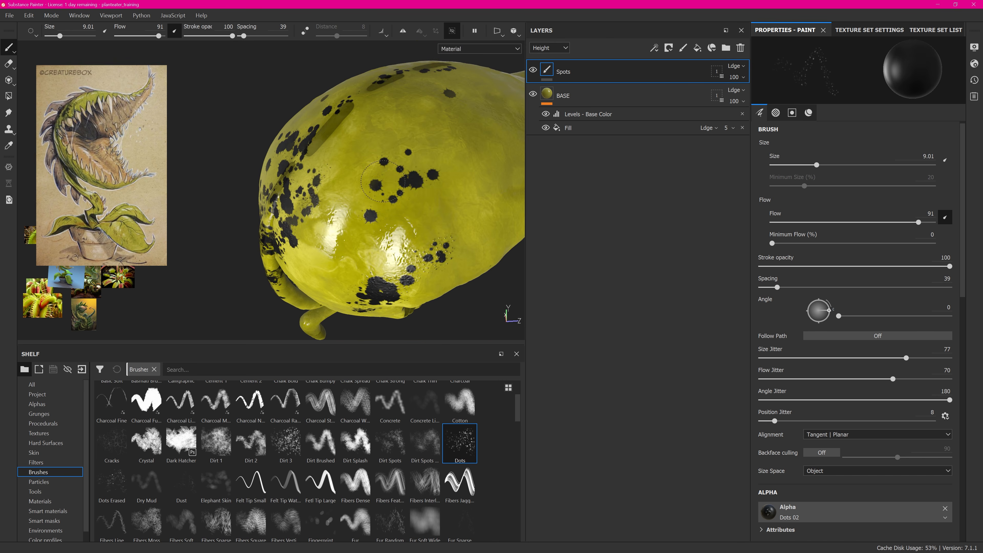
{"action": "left_click_drag", "start_coordinate": [378, 214], "coordinate": [480, 220], "text": "alt"}
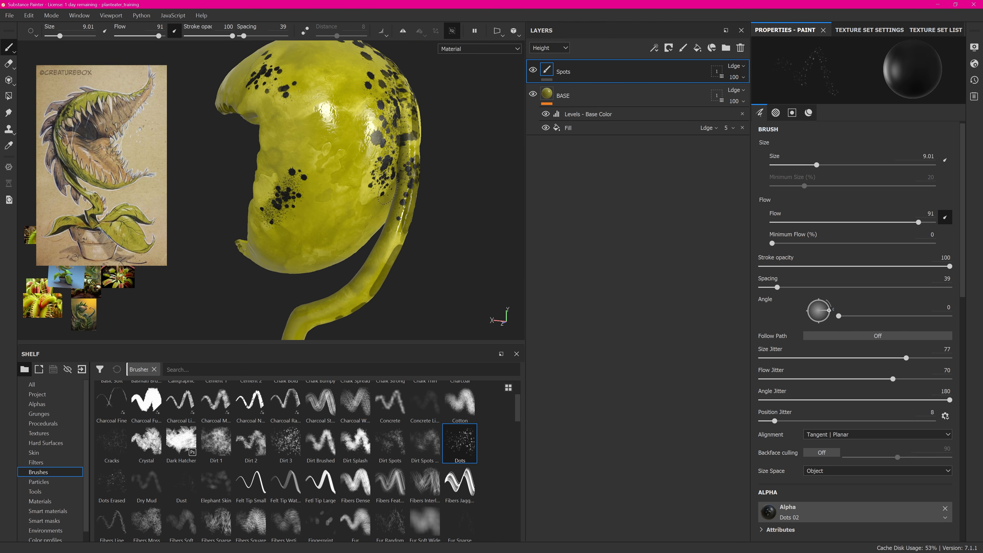
Set the Dots brush alignment to UV and paint speckles along the bends of the stem.
{"action": "left_click", "coordinate": [878, 434]}
{"action": "left_click", "coordinate": [852, 468]}
{"action": "left_click_drag", "start_coordinate": [371, 216], "coordinate": [437, 210], "text": "alt"}
{"action": "middle_click_drag", "start_coordinate": [387, 271], "coordinate": [410, 186], "text": "alt"}
{"action": "left_click_drag", "start_coordinate": [379, 217], "coordinate": [434, 213], "text": "alt"}
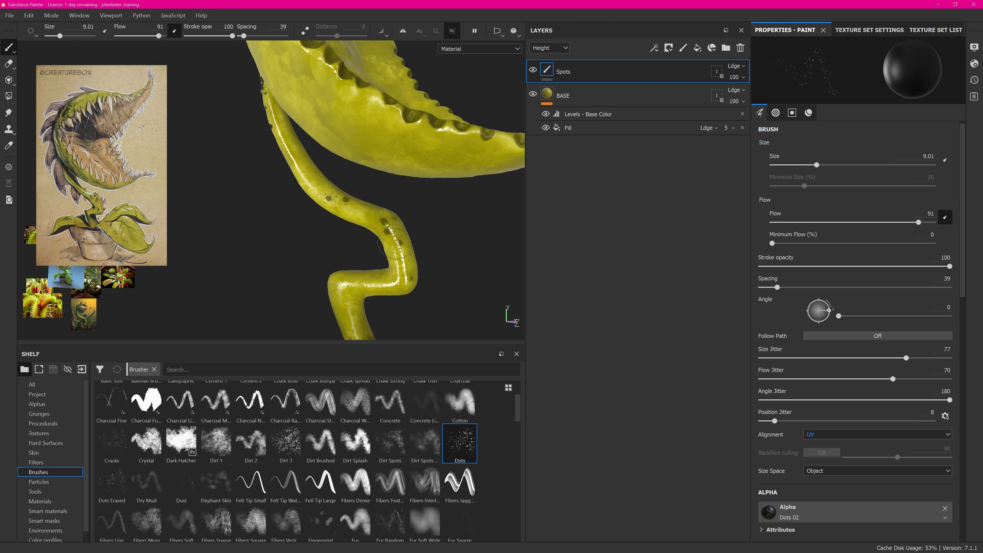
{"action": "middle_click_drag", "start_coordinate": [367, 279], "coordinate": [402, 209], "text": "alt"}
{"action": "right_click_drag", "start_coordinate": [396, 281], "coordinate": [410, 281], "text": "ctrl"}
{"action": "left_click_drag", "start_coordinate": [396, 281], "coordinate": [342, 273], "text": "alt"}
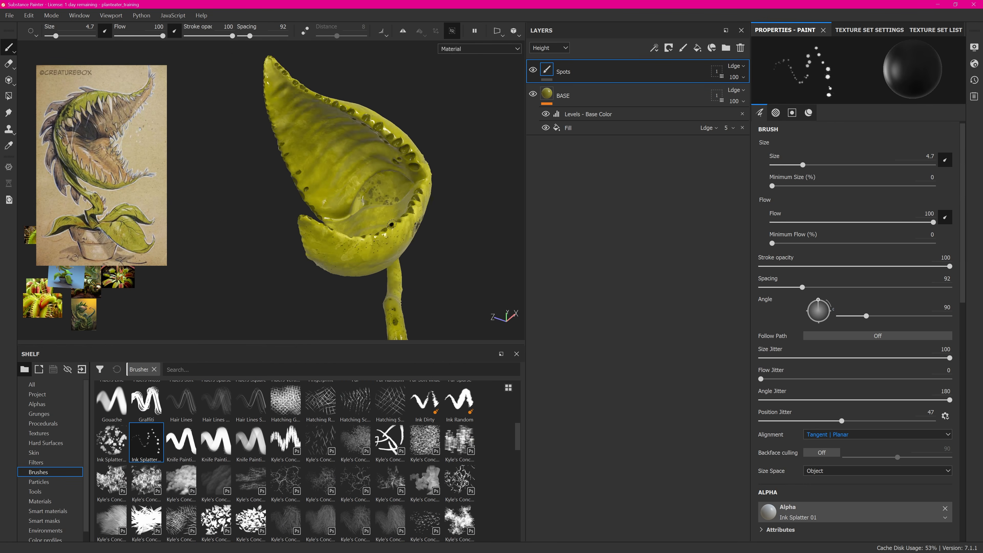
Try the Fur Random and Elephant Skin brushes, settle on Cracks and stamp cracks beside the spots on the head's side.
{"action": "left_click_drag", "start_coordinate": [340, 233], "coordinate": [362, 241], "text": "alt"}
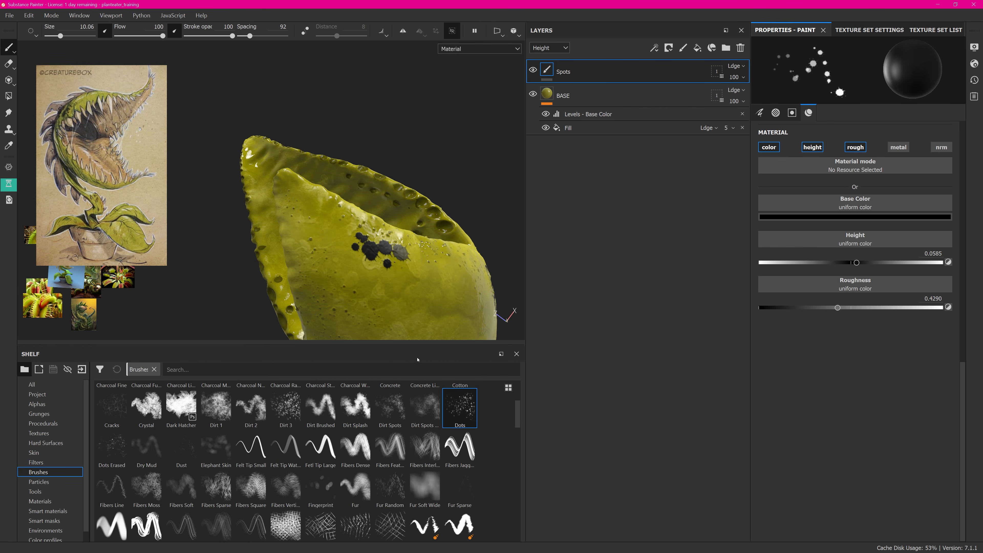
{"action": "left_click", "coordinate": [390, 487]}
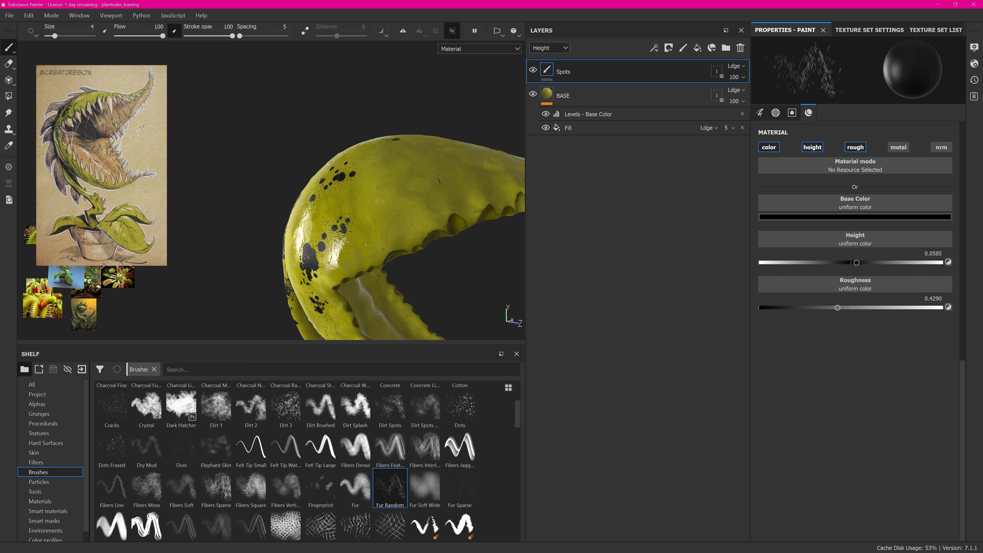
{"action": "left_click", "coordinate": [216, 447]}
{"action": "left_click", "coordinate": [111, 407]}
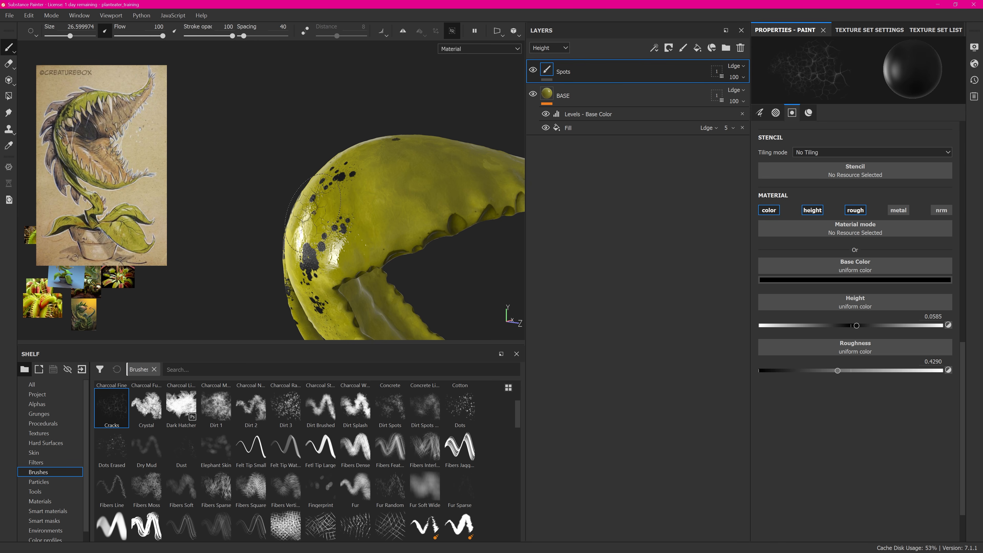
{"action": "left_click_drag", "start_coordinate": [314, 213], "coordinate": [362, 213], "text": "alt"}
{"action": "right_click_drag", "start_coordinate": [362, 213], "coordinate": [406, 212], "text": "alt"}
{"action": "left_click_drag", "start_coordinate": [406, 212], "coordinate": [436, 194], "text": "alt"}
{"action": "left_click", "coordinate": [426, 240]}
{"action": "left_click_drag", "start_coordinate": [424, 236], "coordinate": [420, 197], "text": "alt"}
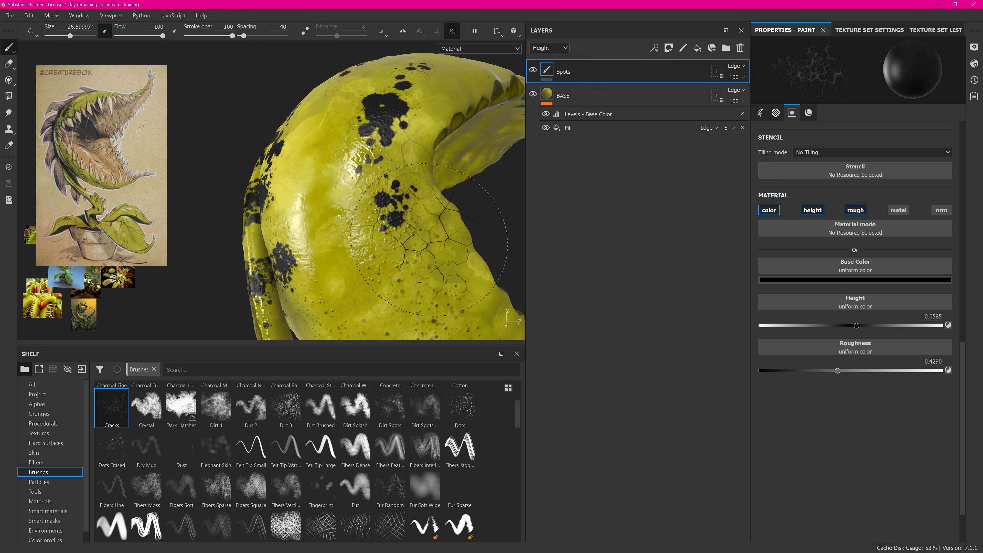
Duplicate the BASE layer and rename the copy Mouth.
{"action": "left_click_drag", "start_coordinate": [430, 239], "coordinate": [402, 210], "text": "alt"}
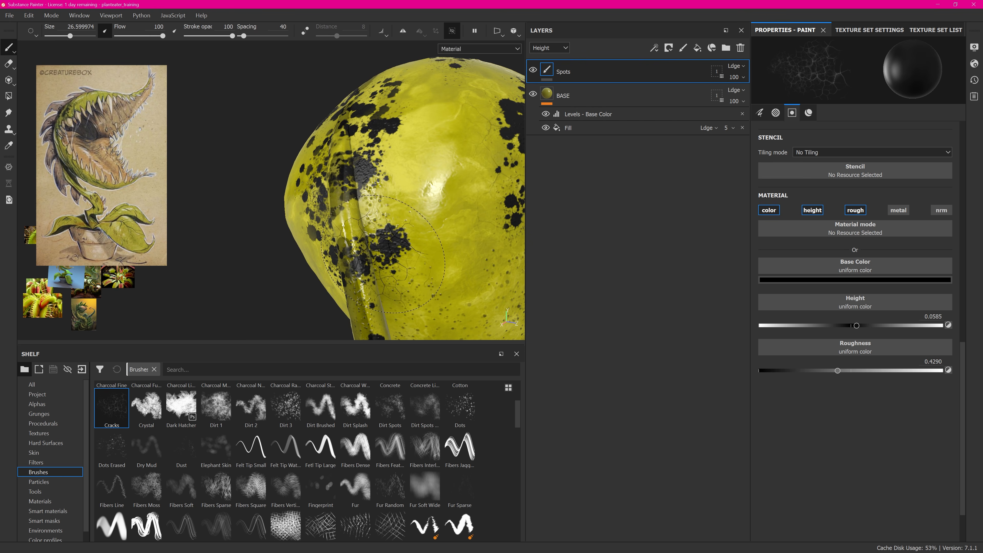
{"action": "mouse_move", "coordinate": [381, 158]}
{"action": "left_mouse_down", "text": "alt"}
{"action": "mouse_move", "coordinate": [397, 237]}
{"action": "mouse_move", "coordinate": [387, 262]}
{"action": "left_mouse_up", "text": "alt"}
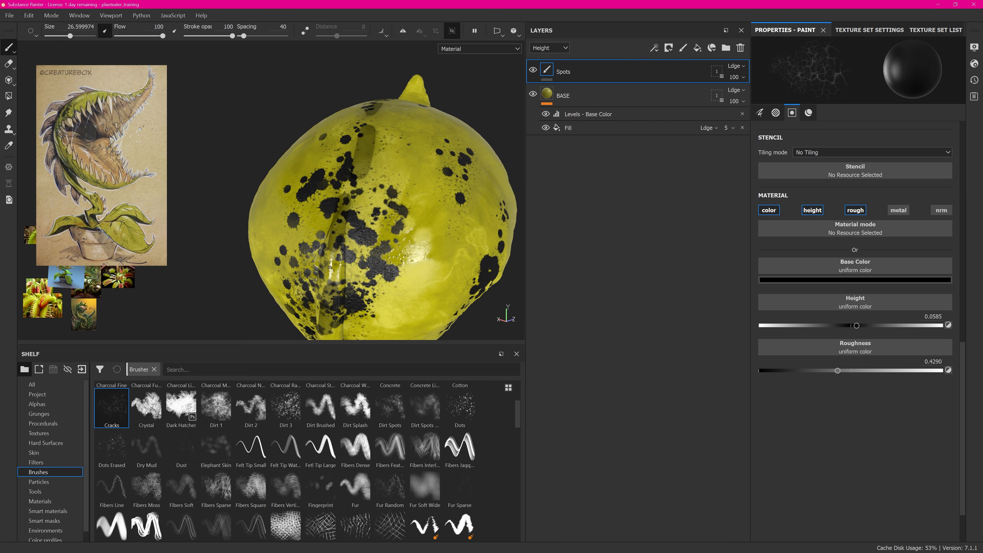
{"action": "left_click_drag", "start_coordinate": [409, 211], "coordinate": [379, 226], "text": "alt"}
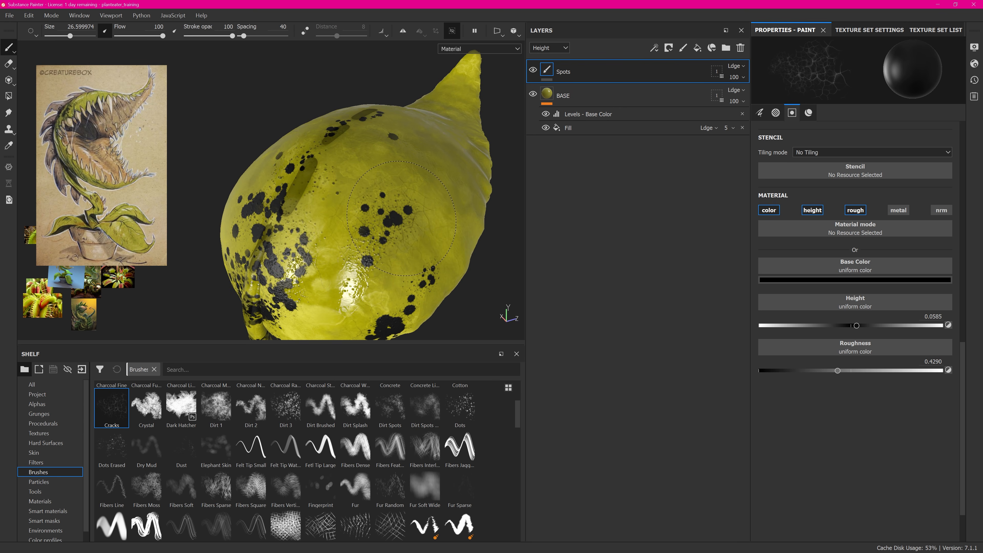
{"action": "mouse_move", "coordinate": [362, 279]}
{"action": "left_mouse_down", "text": "alt"}
{"action": "mouse_move", "coordinate": [420, 219]}
{"action": "mouse_move", "coordinate": [435, 219]}
{"action": "mouse_move", "coordinate": [408, 183]}
{"action": "left_mouse_up", "text": "alt"}
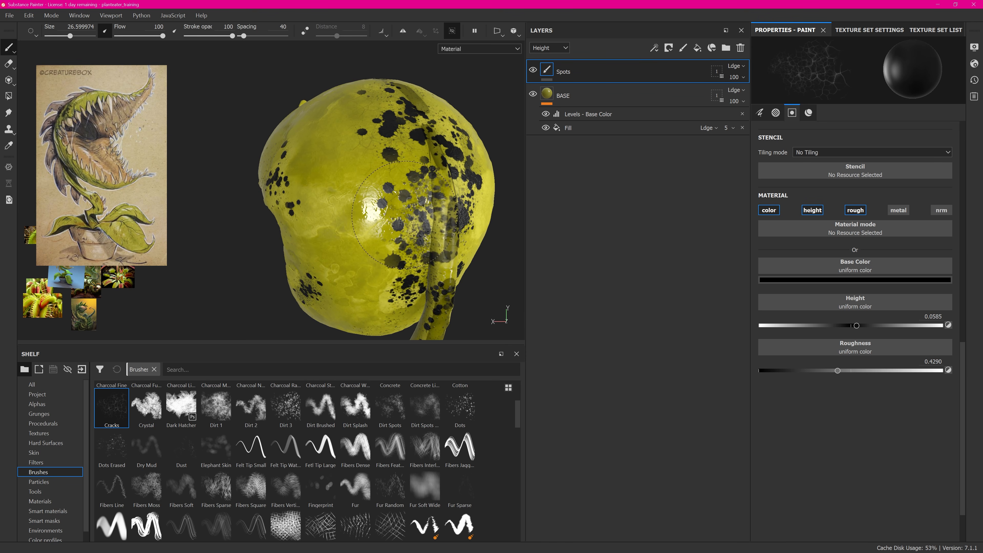
{"action": "mouse_move", "coordinate": [393, 242]}
{"action": "left_mouse_down", "text": "alt"}
{"action": "mouse_move", "coordinate": [454, 233]}
{"action": "mouse_move", "coordinate": [362, 281]}
{"action": "mouse_move", "coordinate": [351, 221]}
{"action": "mouse_move", "coordinate": [422, 214]}
{"action": "mouse_move", "coordinate": [354, 133]}
{"action": "mouse_move", "coordinate": [395, 153]}
{"action": "mouse_move", "coordinate": [334, 171]}
{"action": "mouse_move", "coordinate": [378, 192]}
{"action": "mouse_move", "coordinate": [333, 182]}
{"action": "mouse_move", "coordinate": [433, 176]}
{"action": "mouse_move", "coordinate": [350, 181]}
{"action": "left_mouse_up", "text": "alt"}
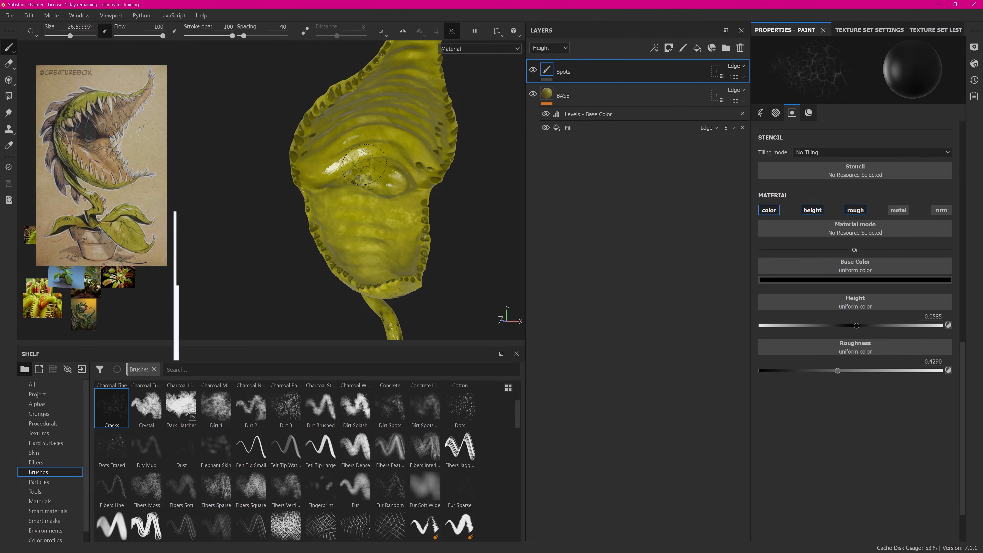
{"action": "left_click", "coordinate": [612, 100]}
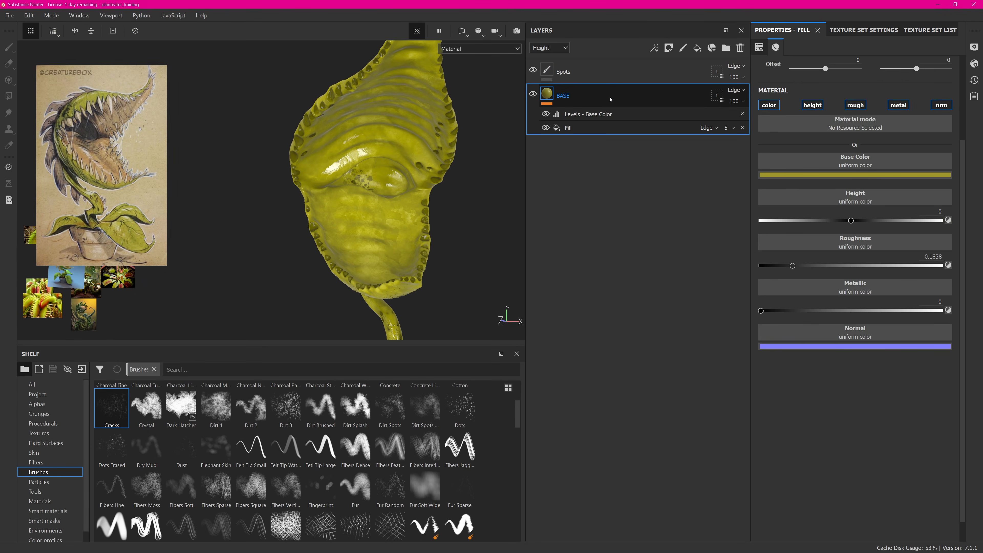
{"action": "key", "text": "ctrl+d"}
{"action": "double_click", "coordinate": [572, 97]}
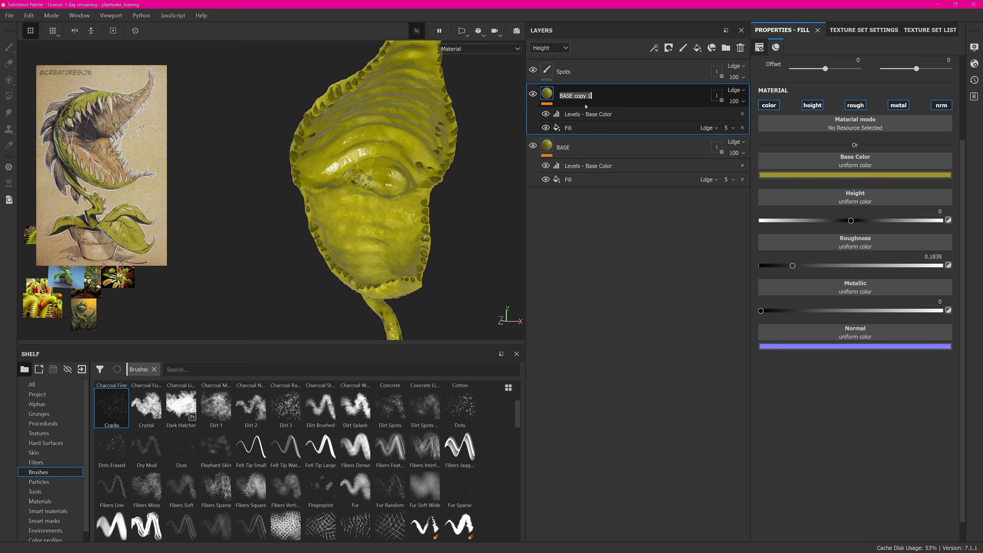
{"action": "type", "text": "Mouth"}
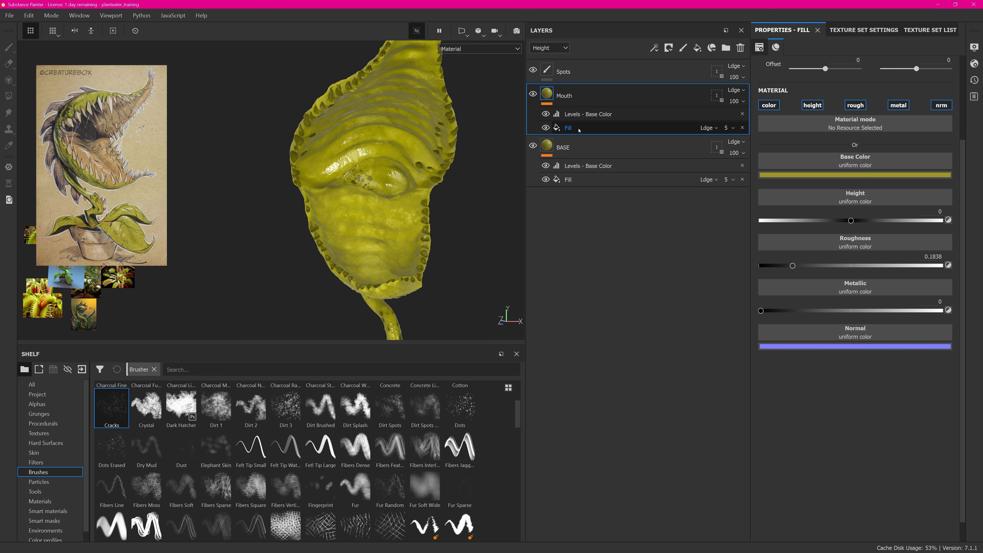
Sample the tan mouth color b38c55 from the concept art as the Mouth layer's base color.
{"action": "left_click", "coordinate": [579, 130]}
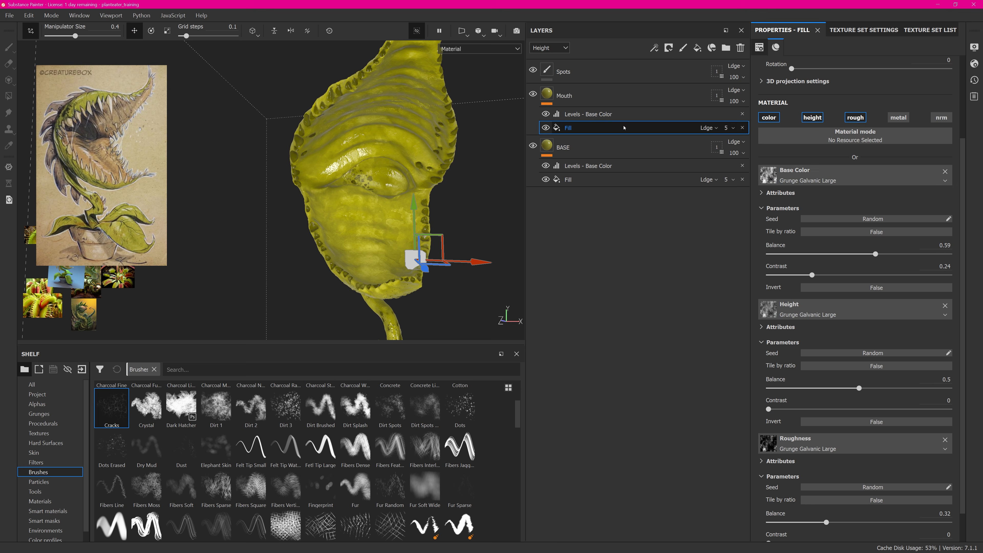
{"action": "left_click", "coordinate": [638, 96]}
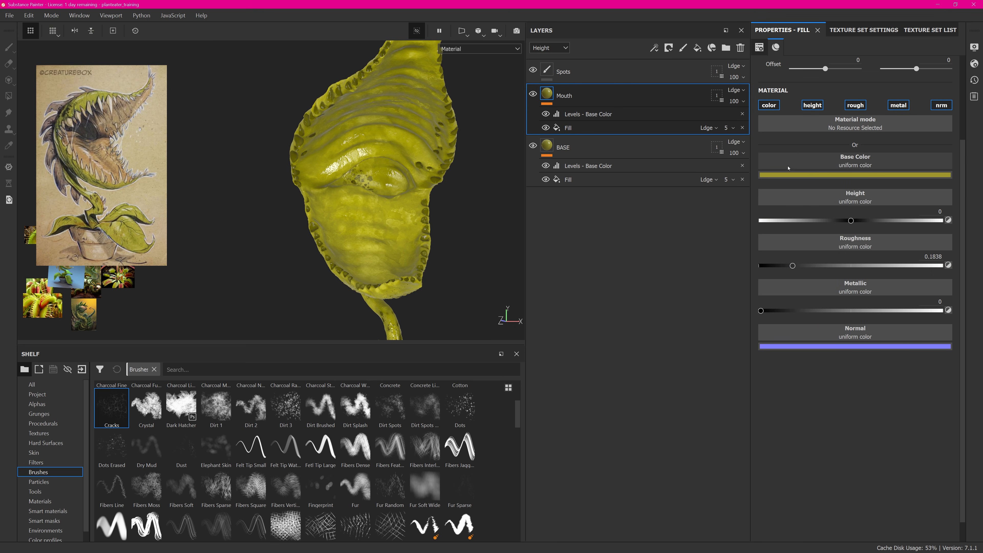
{"action": "left_click", "coordinate": [828, 175]}
{"action": "left_click_drag", "start_coordinate": [919, 183], "coordinate": [118, 168]}
{"action": "left_click_drag", "start_coordinate": [869, 218], "coordinate": [871, 220]}
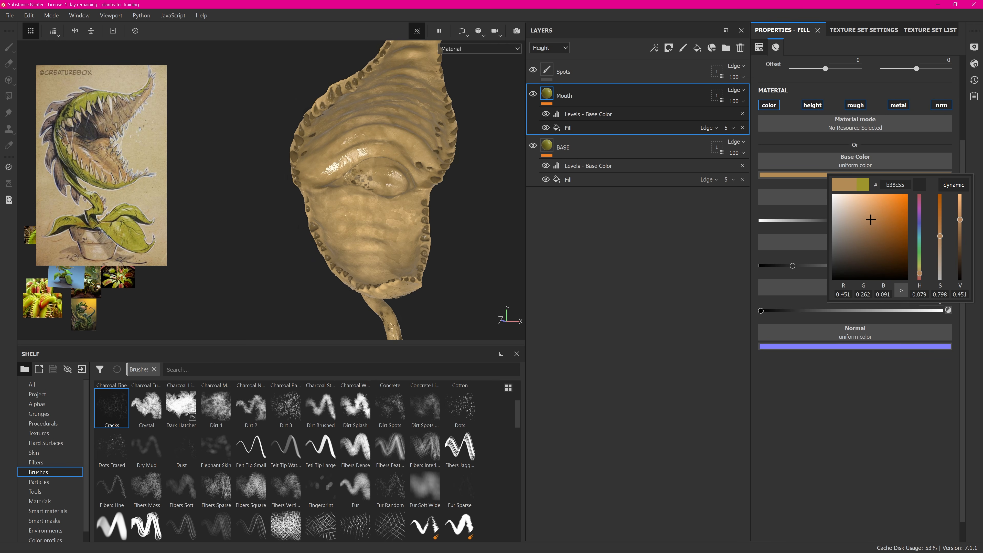
Enlarge the flytrap reference photo, sample the soft red c1504b from it as the Mouth layer's base color, and shrink the photo again.
{"action": "mouse_move", "coordinate": [118, 167]}
{"action": "left_mouse_down"}
{"action": "mouse_move", "coordinate": [121, 276]}
{"action": "mouse_move", "coordinate": [124, 288]}
{"action": "mouse_move", "coordinate": [154, 291]}
{"action": "left_mouse_up"}
{"action": "left_click", "coordinate": [123, 283]}
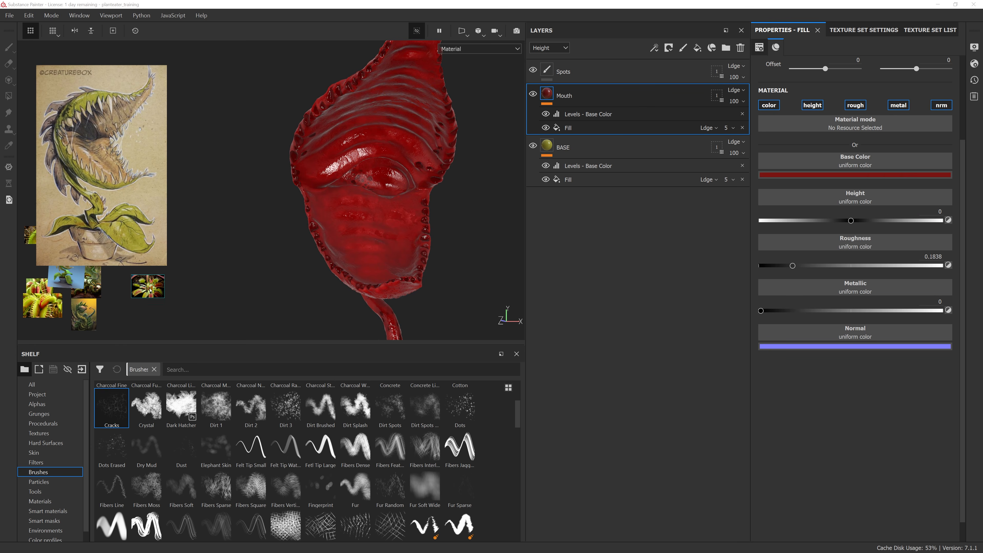
{"action": "double_click", "coordinate": [154, 290]}
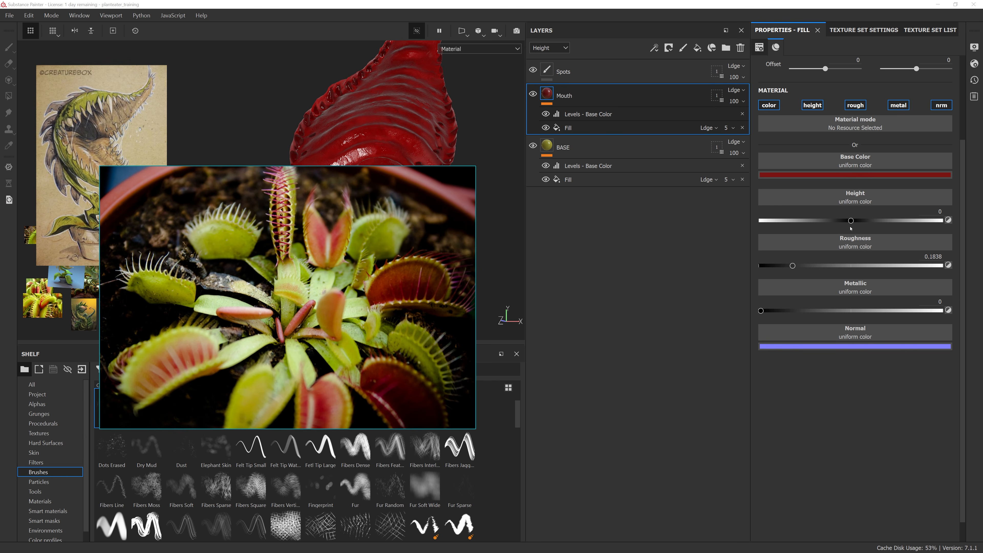
{"action": "left_click", "coordinate": [910, 176]}
{"action": "left_click_drag", "start_coordinate": [928, 188], "coordinate": [322, 241]}
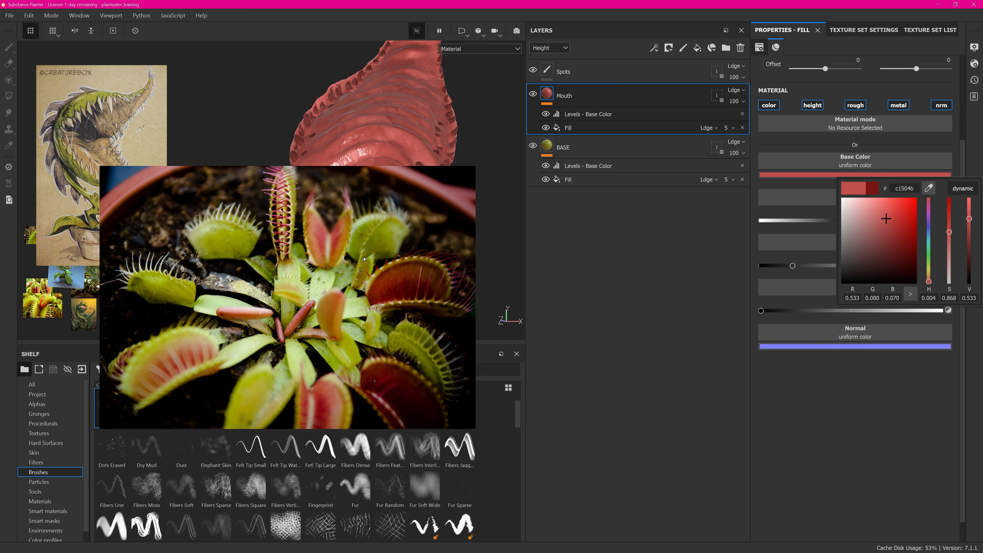
{"action": "left_click_drag", "start_coordinate": [295, 287], "coordinate": [154, 284]}
{"action": "scroll", "coordinate": [271, 295], "scroll_direction": "down", "scroll_amount": 10}
{"action": "scroll", "coordinate": [203, 284], "scroll_direction": "down", "scroll_amount": 4}
{"action": "scroll", "coordinate": [154, 284], "scroll_direction": "down", "scroll_amount": 3}
Add a Color Correct filter above the Levels effect on the Mouth layer.
{"action": "left_click_drag", "start_coordinate": [378, 156], "coordinate": [321, 199], "text": "alt"}
{"action": "right_click_drag", "start_coordinate": [321, 198], "coordinate": [350, 209], "text": "alt"}
{"action": "middle_click_drag", "start_coordinate": [350, 209], "coordinate": [350, 159], "text": "alt"}
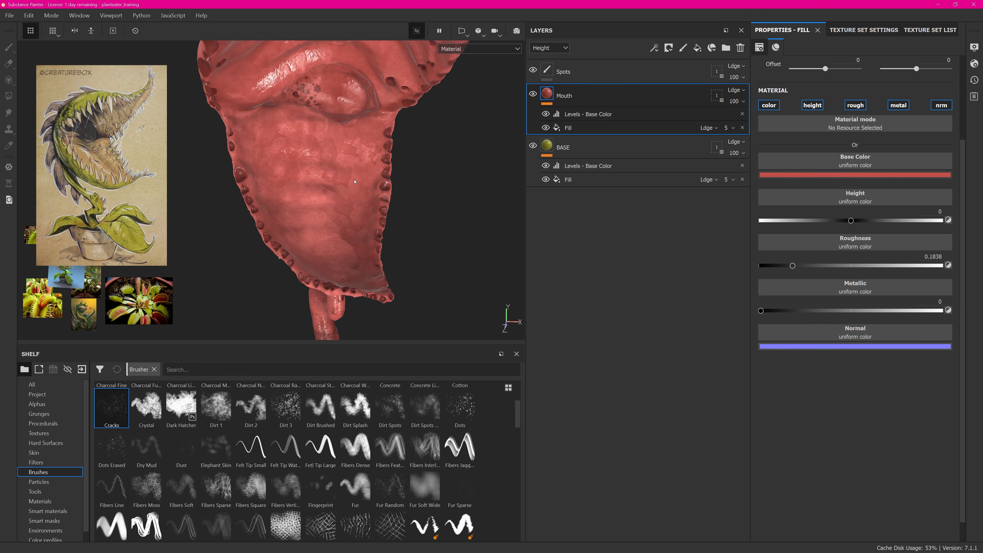
{"action": "left_click_drag", "start_coordinate": [350, 159], "coordinate": [340, 153], "text": "alt"}
{"action": "left_click", "coordinate": [654, 114]}
{"action": "left_click", "coordinate": [654, 48]}
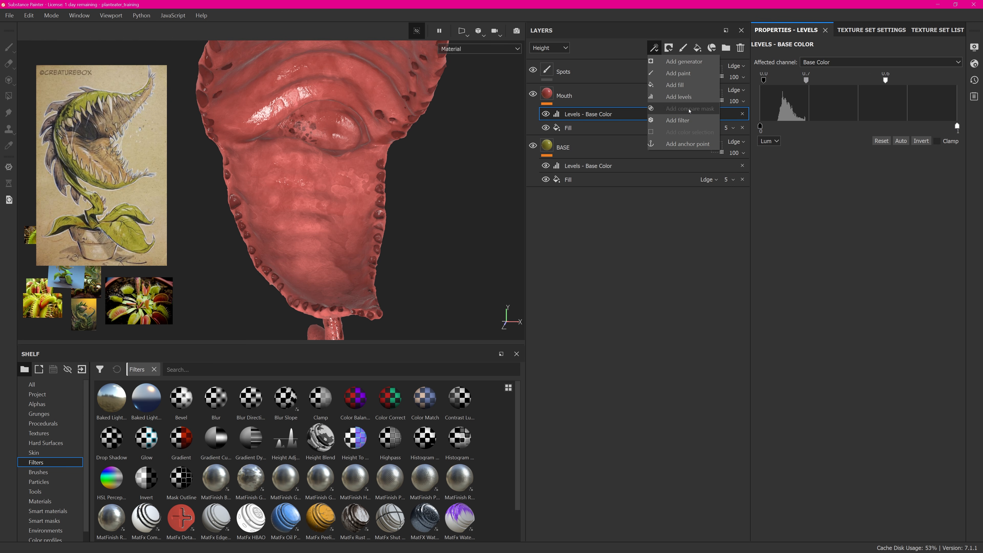
{"action": "left_click", "coordinate": [681, 120]}
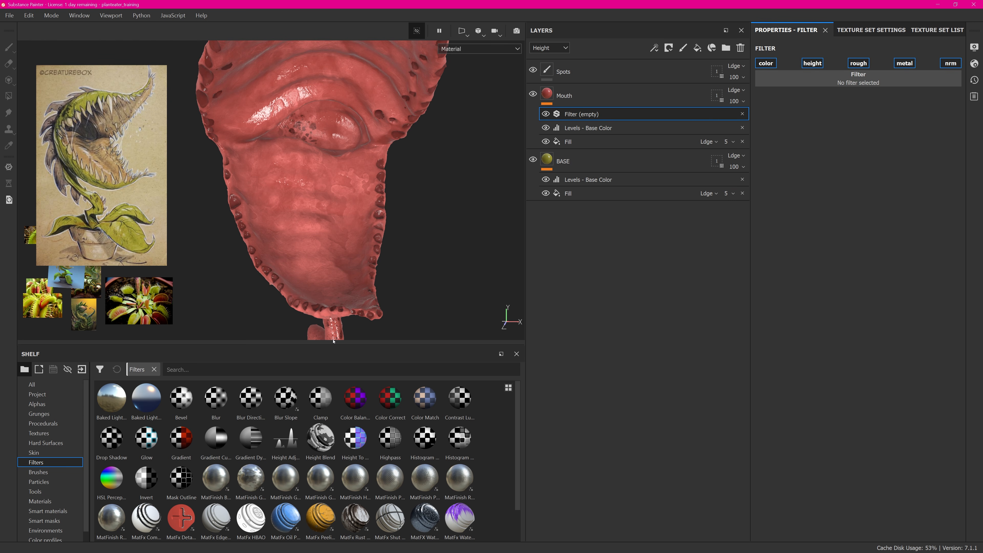
{"action": "left_click_drag", "start_coordinate": [385, 405], "coordinate": [856, 80]}
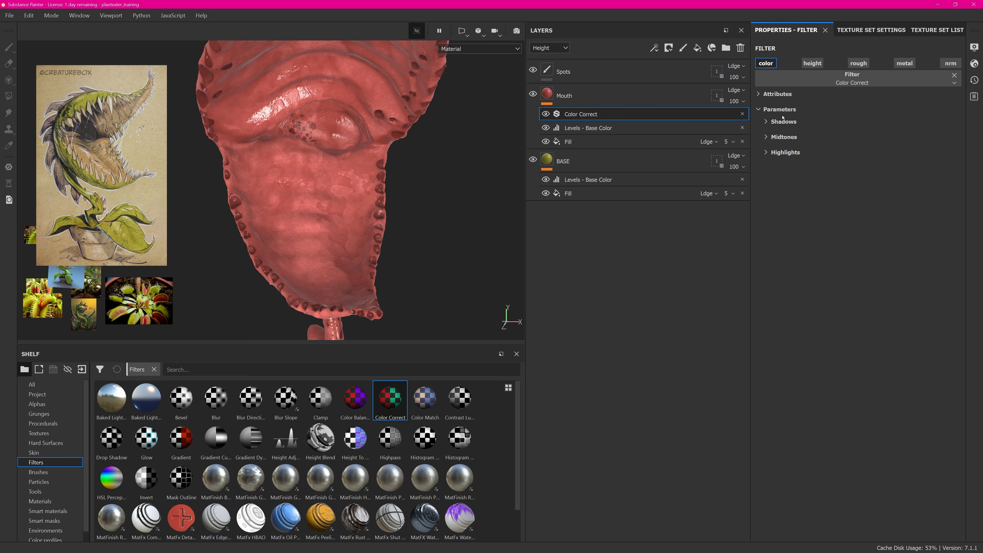
Set the Color Correct midtones to contrast 0.13, luminosity -0.21 and saturation 0.62.
{"action": "left_click", "coordinate": [784, 139]}
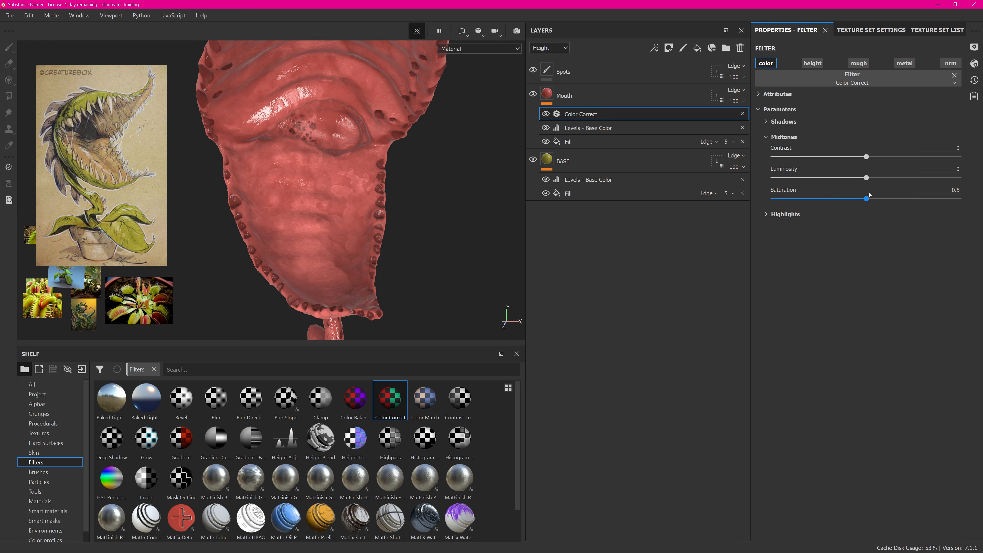
{"action": "left_click_drag", "start_coordinate": [866, 198], "coordinate": [877, 164]}
{"action": "left_click_drag", "start_coordinate": [321, 175], "coordinate": [261, 206], "text": "alt"}
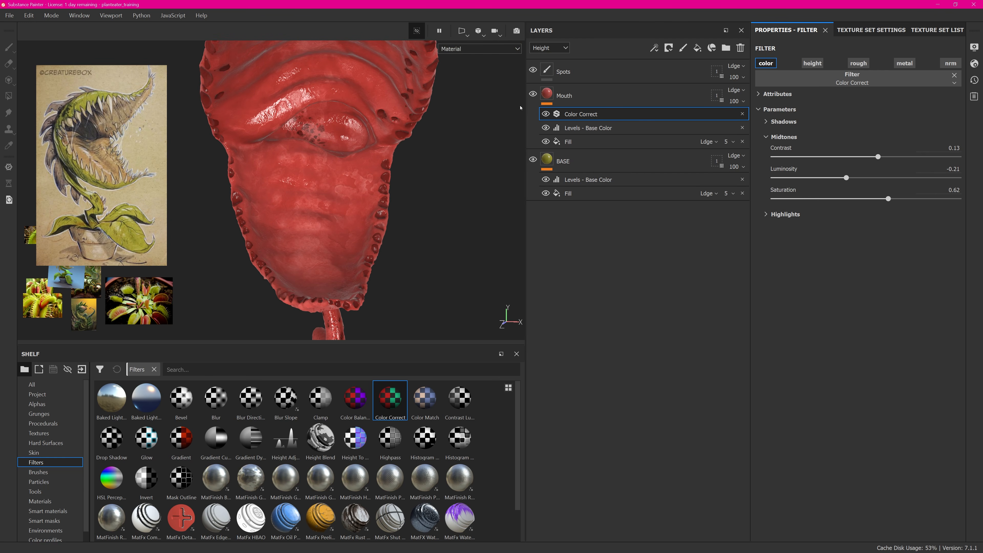
{"action": "left_click_drag", "start_coordinate": [353, 235], "coordinate": [318, 182], "text": "alt"}
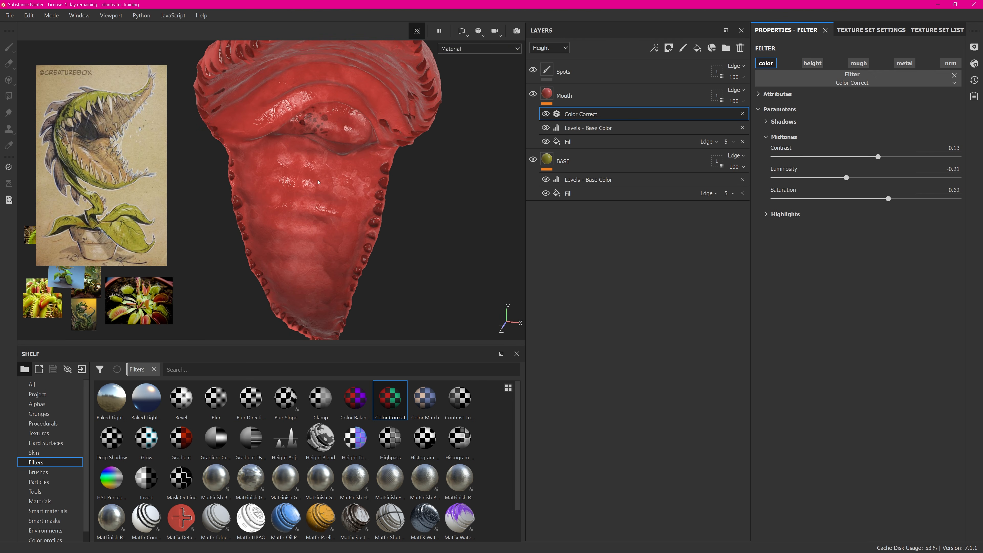
Add a paint effect on top of the Mouth layer's effects and choose the Dots brush for it.
{"action": "left_click", "coordinate": [581, 95]}
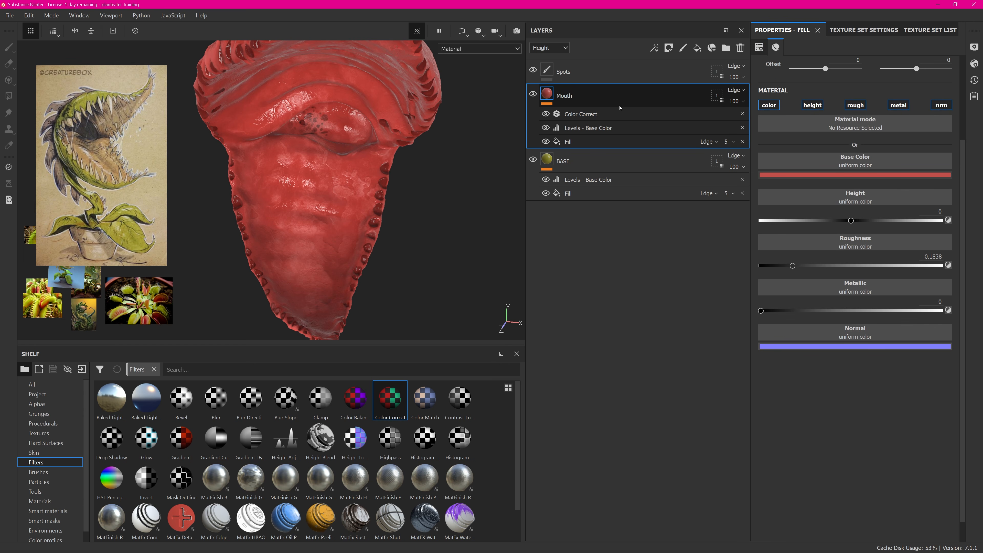
{"action": "left_click", "coordinate": [654, 47]}
{"action": "left_click", "coordinate": [666, 83]}
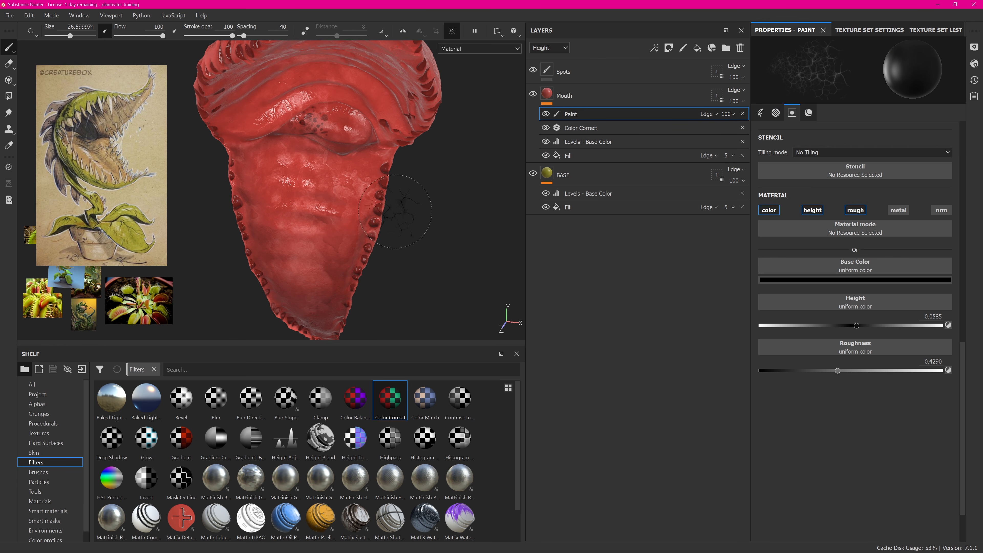
{"action": "left_click", "coordinate": [72, 413]}
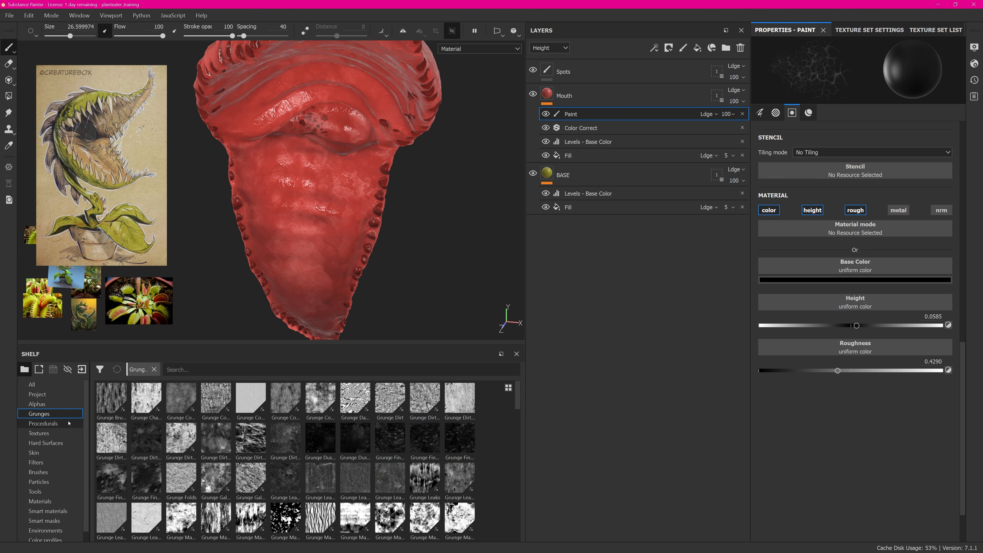
{"action": "left_click", "coordinate": [70, 472]}
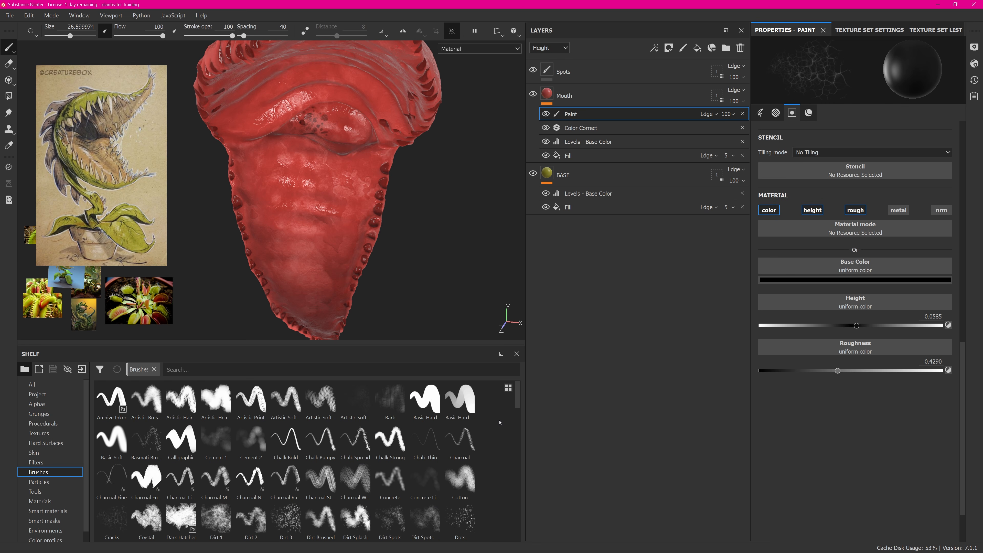
{"action": "left_click_drag", "start_coordinate": [517, 403], "coordinate": [520, 423]}
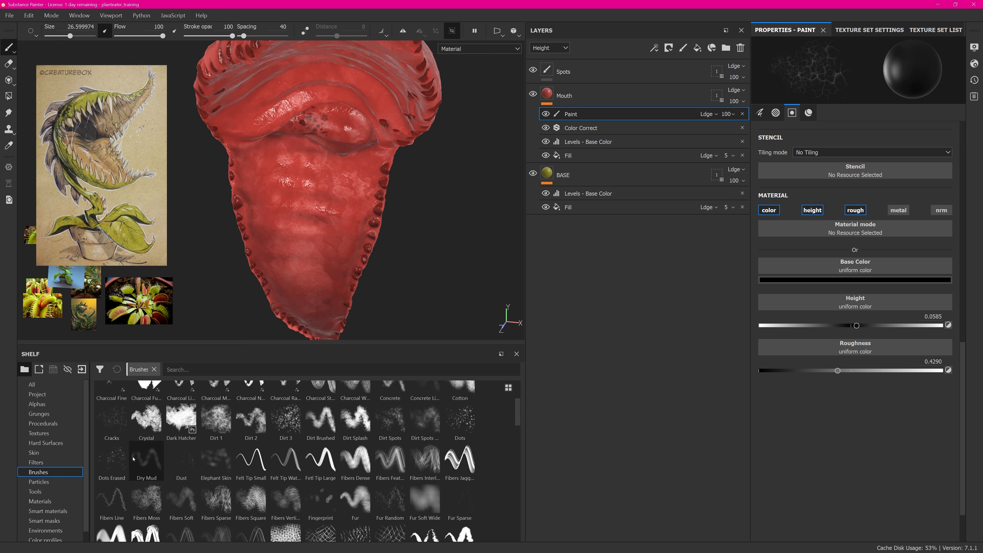
{"action": "left_click", "coordinate": [460, 420]}
{"action": "scroll", "coordinate": [373, 192], "scroll_direction": "up", "scroll_amount": 2}
{"action": "scroll", "coordinate": [372, 192], "scroll_direction": "up", "scroll_amount": 1}
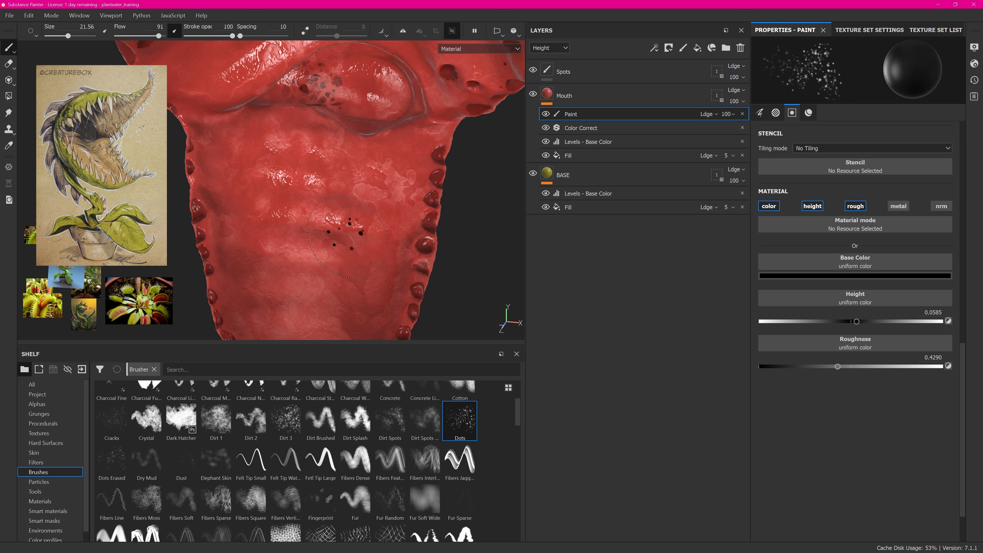
Sample the light red cd5f5a from the mouth surface as the Dots brush's base color and dab it on the mouth.
{"action": "left_click", "coordinate": [858, 278]}
{"action": "left_click", "coordinate": [929, 288]}
{"action": "left_click", "coordinate": [321, 264]}
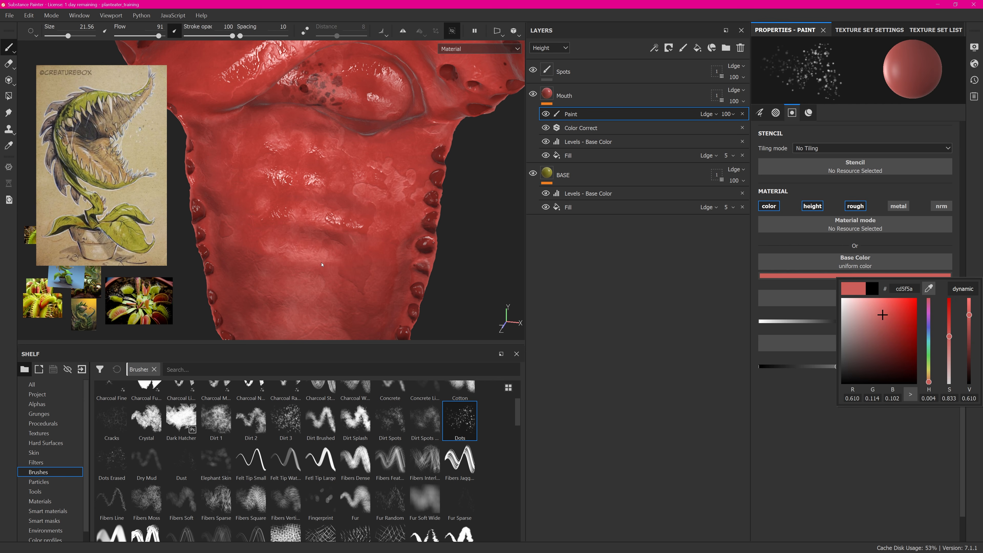
{"action": "left_click", "coordinate": [324, 195]}
{"action": "left_click_drag", "start_coordinate": [349, 215], "coordinate": [381, 207], "text": "alt"}
Darken the Dots brush's base color to 8e3733 and try dark red dots on the lower part of the mouth.
{"action": "left_click", "coordinate": [827, 275]}
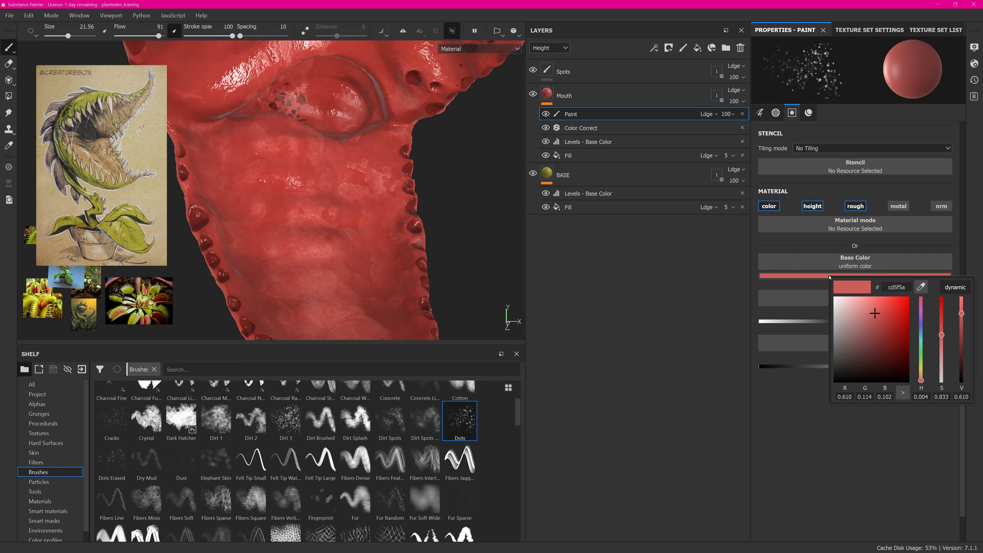
{"action": "left_click_drag", "start_coordinate": [944, 336], "coordinate": [962, 329]}
{"action": "left_click", "coordinate": [621, 306]}
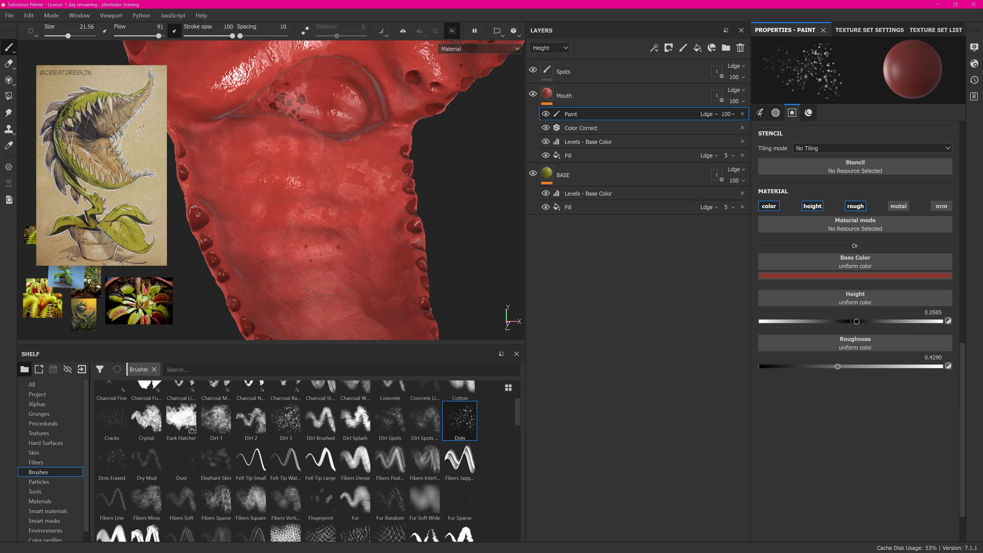
{"action": "mouse_move", "coordinate": [334, 194]}
{"action": "left_mouse_down", "text": "alt"}
{"action": "mouse_move", "coordinate": [329, 155]}
{"action": "mouse_move", "coordinate": [316, 194]}
{"action": "left_mouse_up", "text": "alt"}
Undo the last dark red dots, shift the Dots brush's base color to brown and paint brown dots on the lower mouth.
{"action": "key", "text": "ctrl+z"}
{"action": "left_click", "coordinate": [853, 277]}
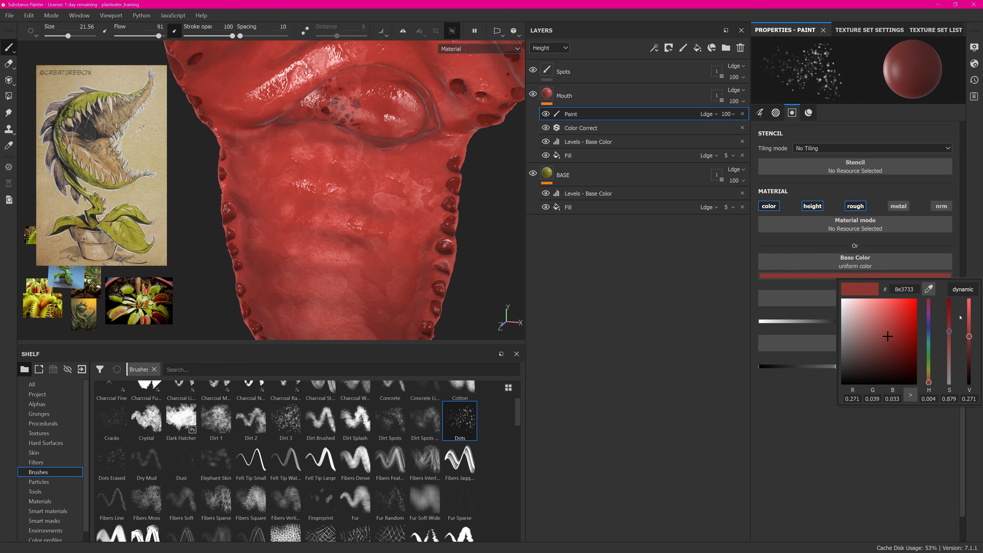
{"action": "left_click_drag", "start_coordinate": [927, 381], "coordinate": [929, 381]}
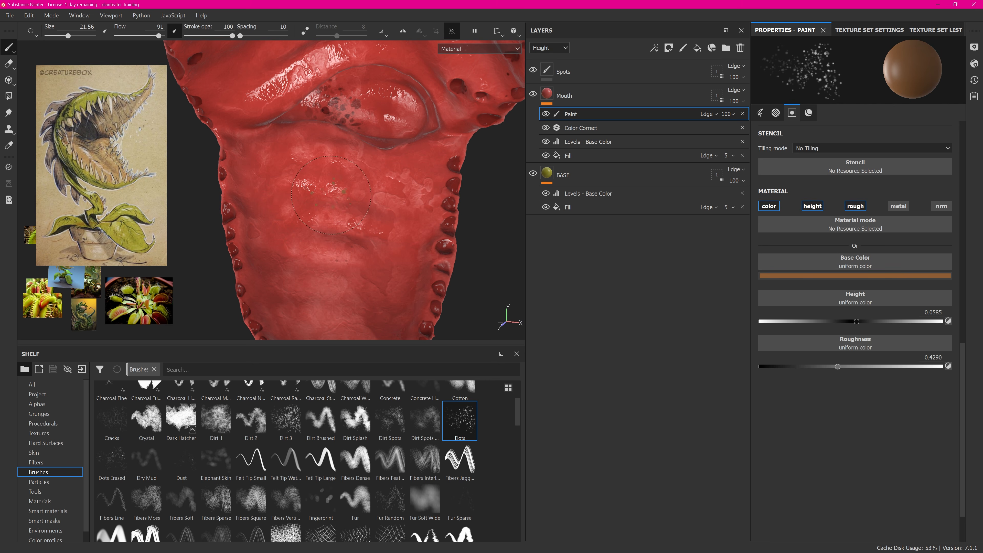
{"action": "left_click_drag", "start_coordinate": [398, 179], "coordinate": [368, 175], "text": "alt"}
{"action": "scroll", "coordinate": [367, 176], "scroll_direction": "up", "scroll_amount": 3}
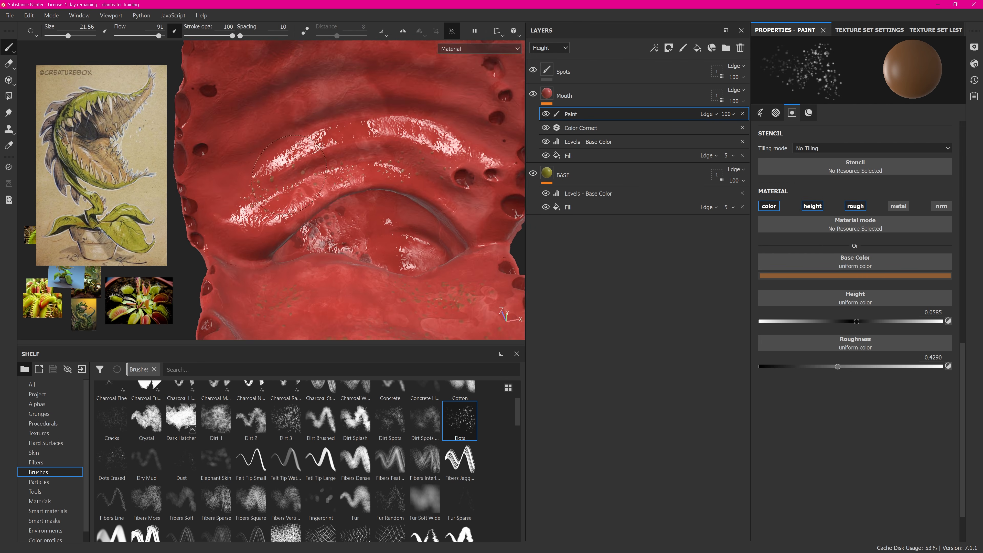
Shift the Dots brush's base color to a yellowish brown and scatter more dots over the upper and lower mouth.
{"action": "scroll", "coordinate": [368, 176], "scroll_direction": "down", "scroll_amount": 1}
{"action": "scroll", "coordinate": [896, 271], "scroll_direction": "up", "scroll_amount": 10}
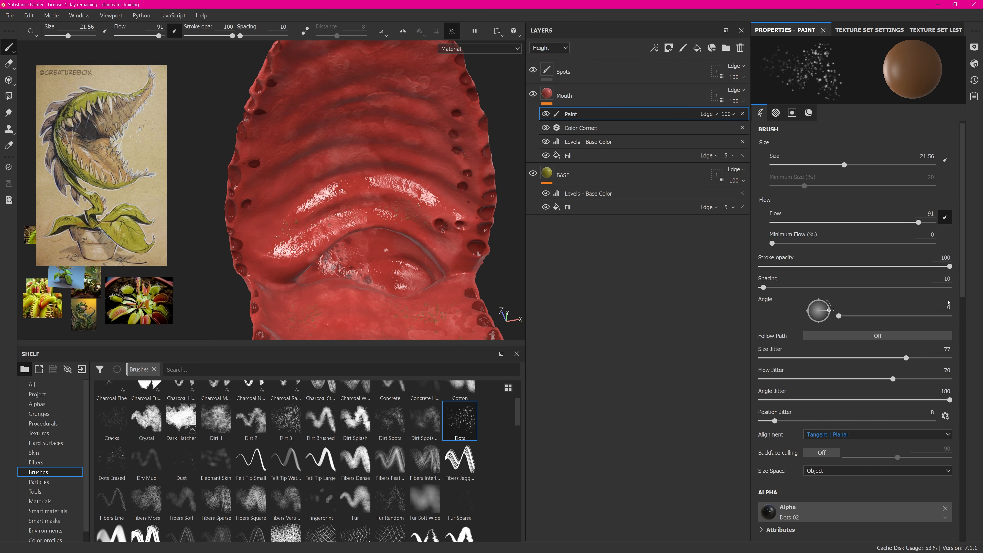
{"action": "mouse_move", "coordinate": [962, 249]}
{"action": "left_mouse_down"}
{"action": "mouse_move", "coordinate": [962, 268]}
{"action": "mouse_move", "coordinate": [962, 248]}
{"action": "left_mouse_up"}
{"action": "scroll", "coordinate": [963, 248], "scroll_direction": "down", "scroll_amount": 10}
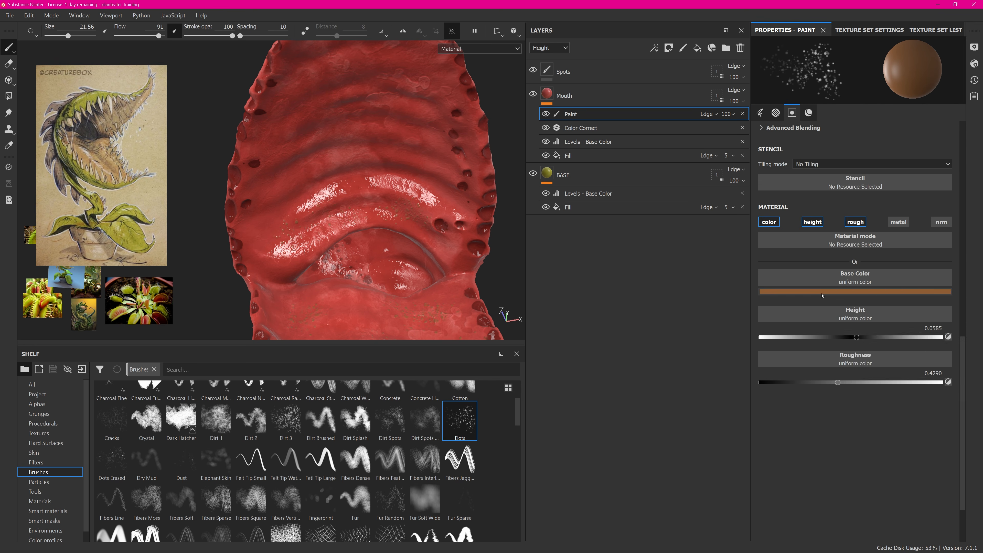
{"action": "left_click", "coordinate": [851, 291]}
{"action": "left_click", "coordinate": [929, 389]}
{"action": "left_click_drag", "start_coordinate": [340, 216], "coordinate": [308, 230]}
{"action": "mouse_move", "coordinate": [333, 217]}
{"action": "left_mouse_down", "text": "alt"}
{"action": "mouse_move", "coordinate": [286, 210]}
{"action": "mouse_move", "coordinate": [332, 225]}
{"action": "left_mouse_up", "text": "alt"}
{"action": "left_click", "coordinate": [361, 167]}
{"action": "left_click_drag", "start_coordinate": [416, 251], "coordinate": [411, 321], "text": "alt"}
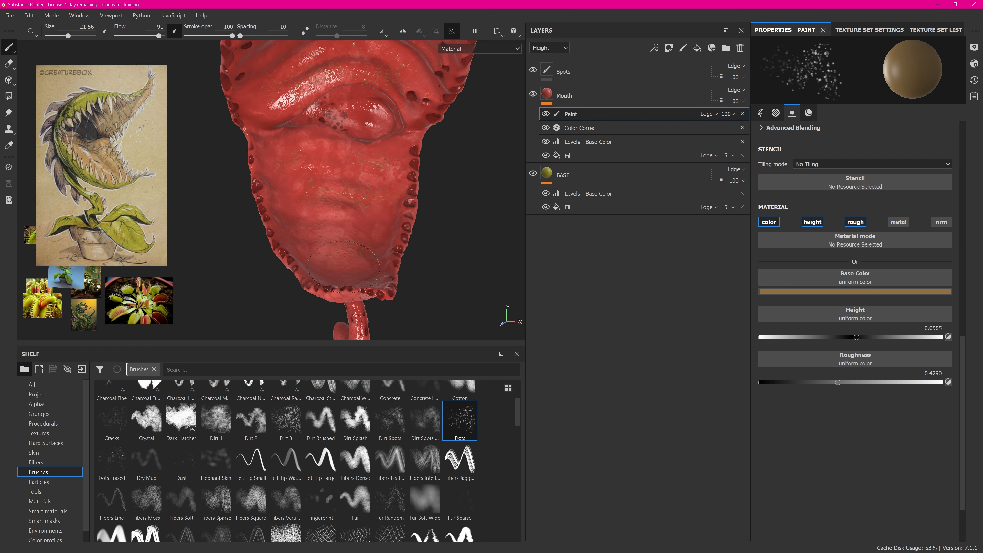
{"action": "right_click_drag", "start_coordinate": [387, 217], "coordinate": [422, 228], "text": "alt"}
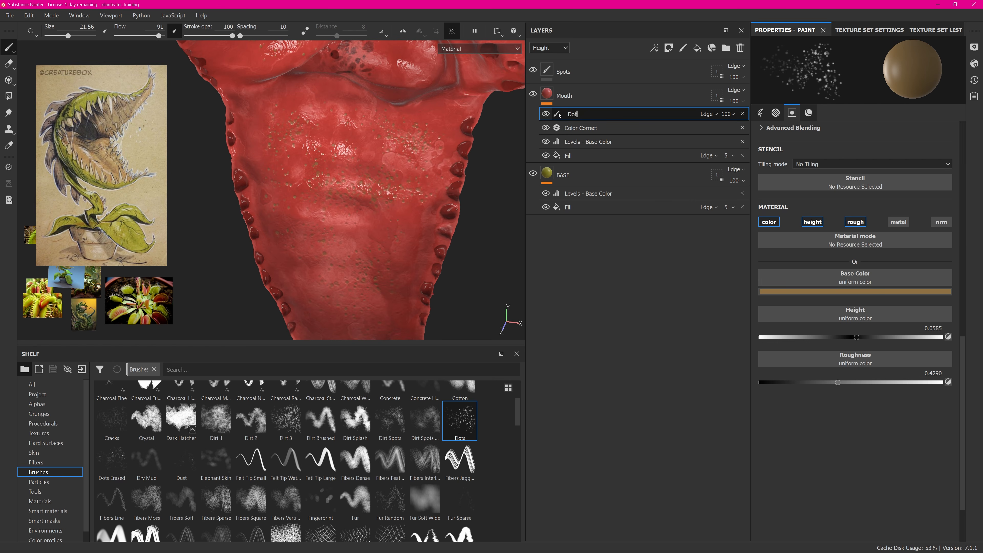
Name the Mouth layer's paint effect Dots and add a second paint effect named Shadowing above it.
{"action": "type", "text": "s"}
{"action": "key", "text": "Return"}
{"action": "left_click", "coordinate": [654, 48]}
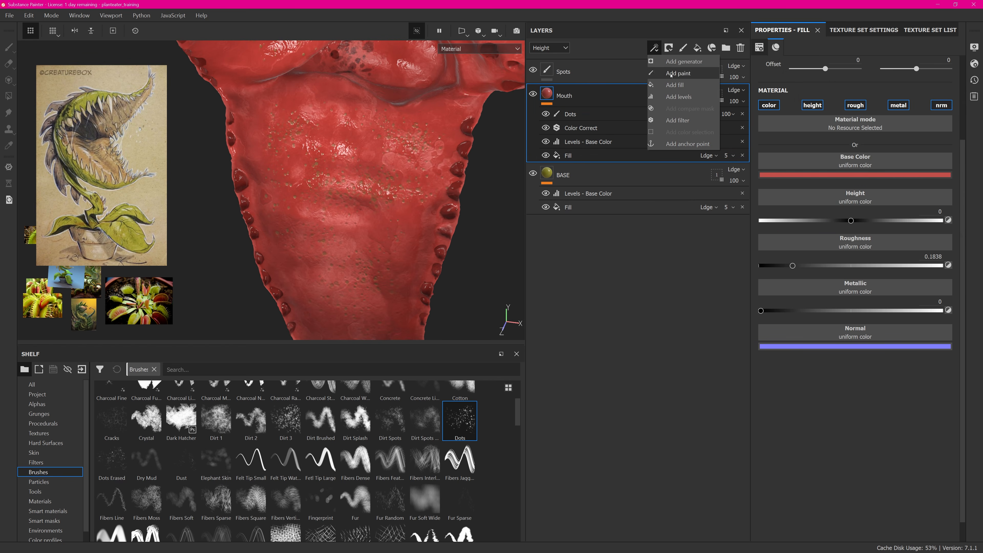
{"action": "left_click", "coordinate": [672, 74]}
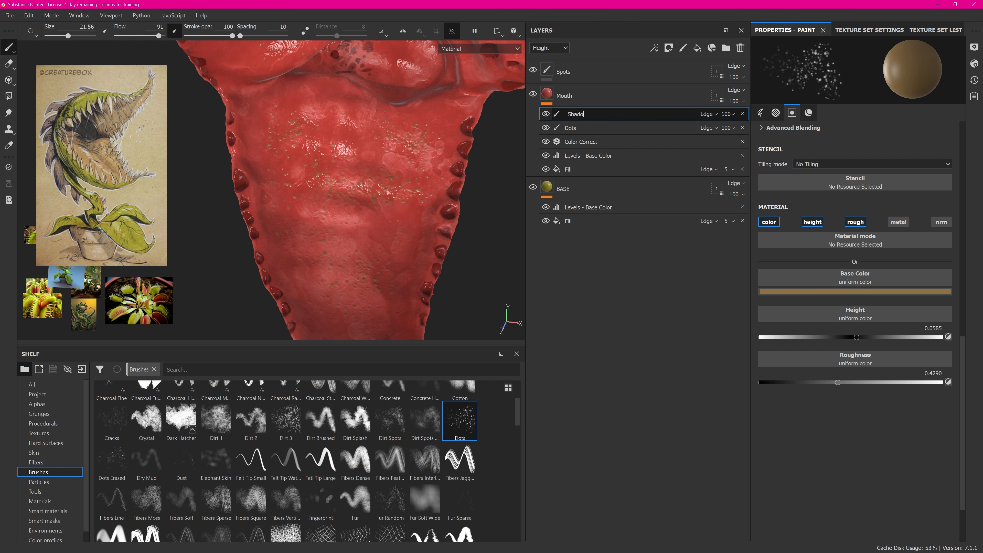
{"action": "type", "text": "wing"}
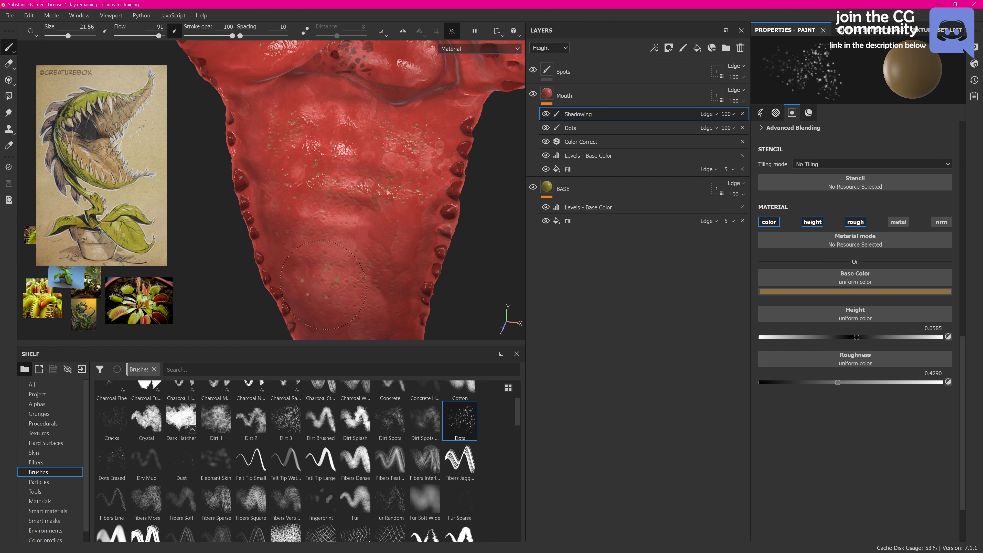
Choose the second Dirt Spots brush and set its base color to the very dark red 3c0e0b.
{"action": "scroll", "coordinate": [518, 419], "scroll_direction": "up", "scroll_amount": 3}
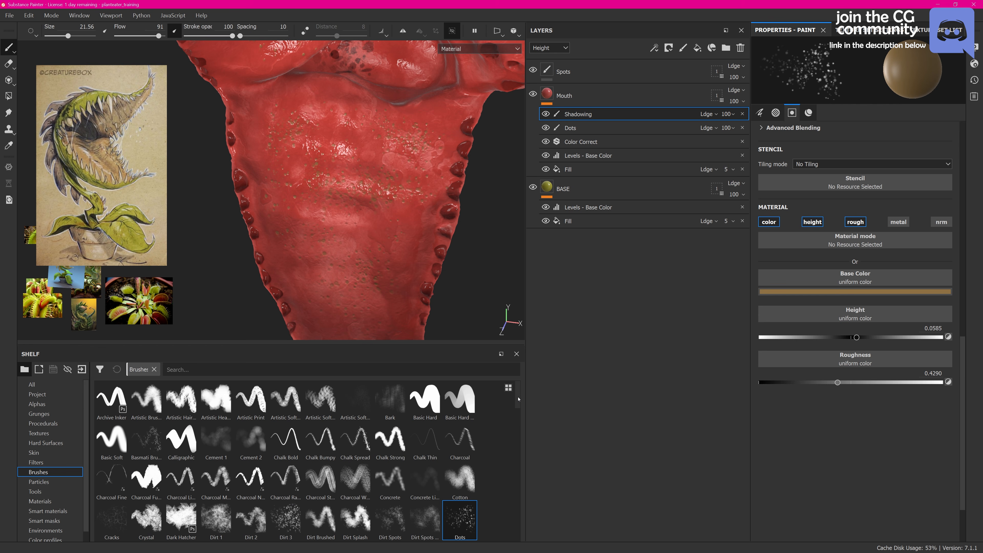
{"action": "left_click_drag", "start_coordinate": [519, 399], "coordinate": [520, 442]}
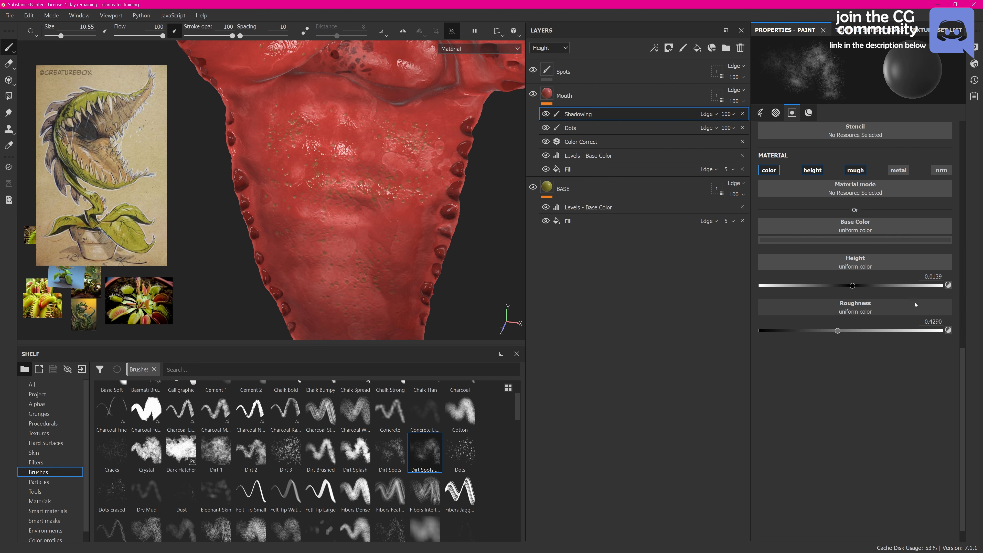
{"action": "left_click", "coordinate": [870, 240]}
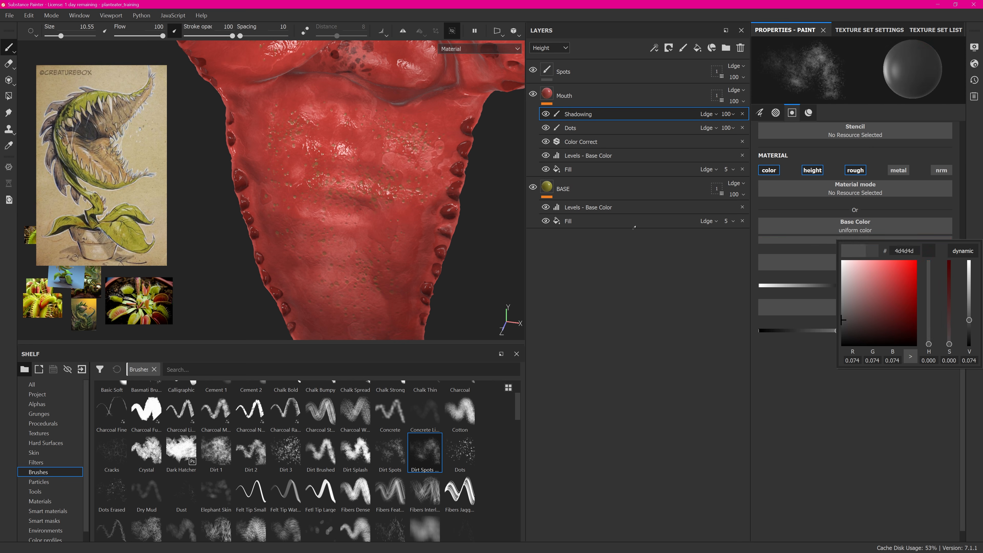
{"action": "left_click", "coordinate": [893, 290]}
{"action": "left_click_drag", "start_coordinate": [970, 295], "coordinate": [968, 329]}
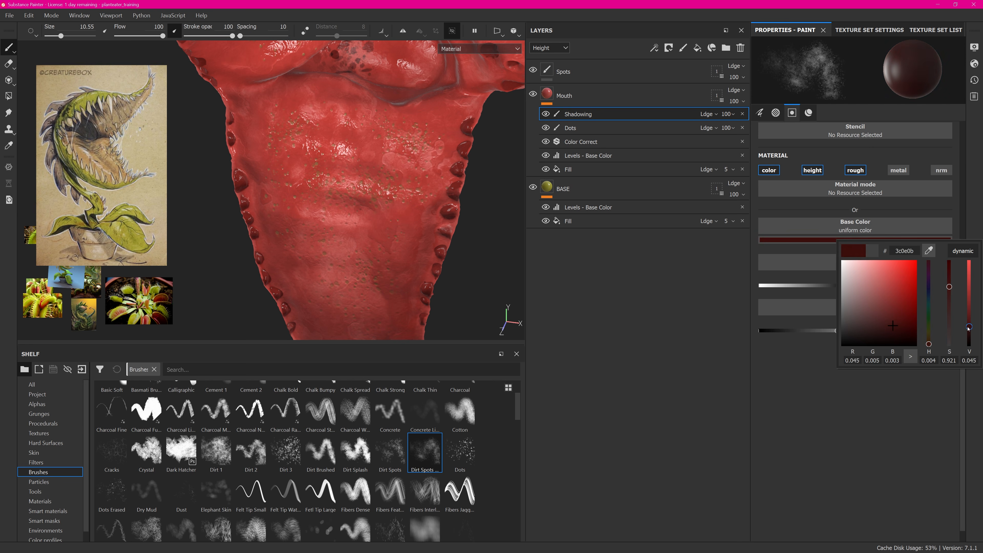
{"action": "left_click", "coordinate": [822, 342]}
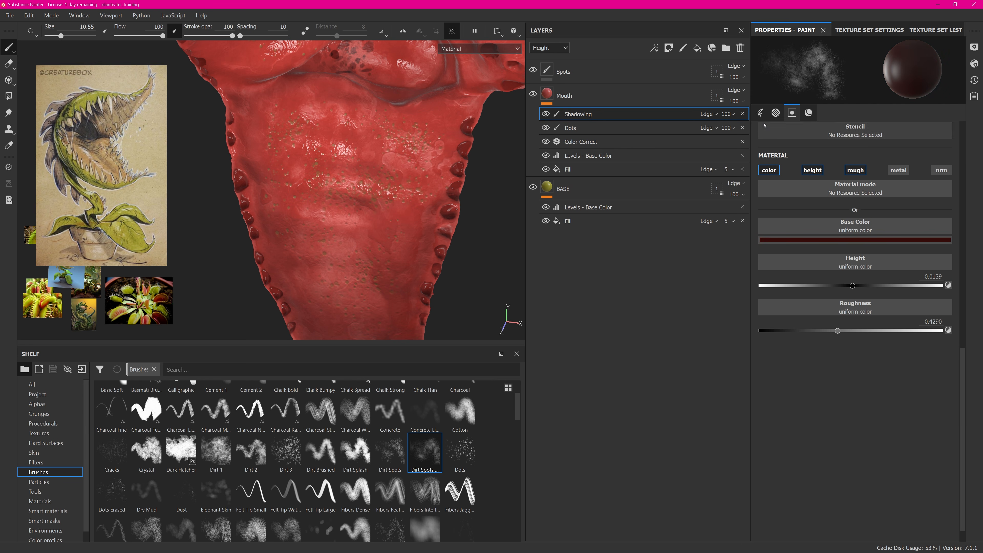
Lower the Dirt Spots brush's flow to 16 and set its alignment to UV.
{"action": "left_click", "coordinate": [760, 113]}
{"action": "left_click_drag", "start_coordinate": [931, 224], "coordinate": [796, 222]}
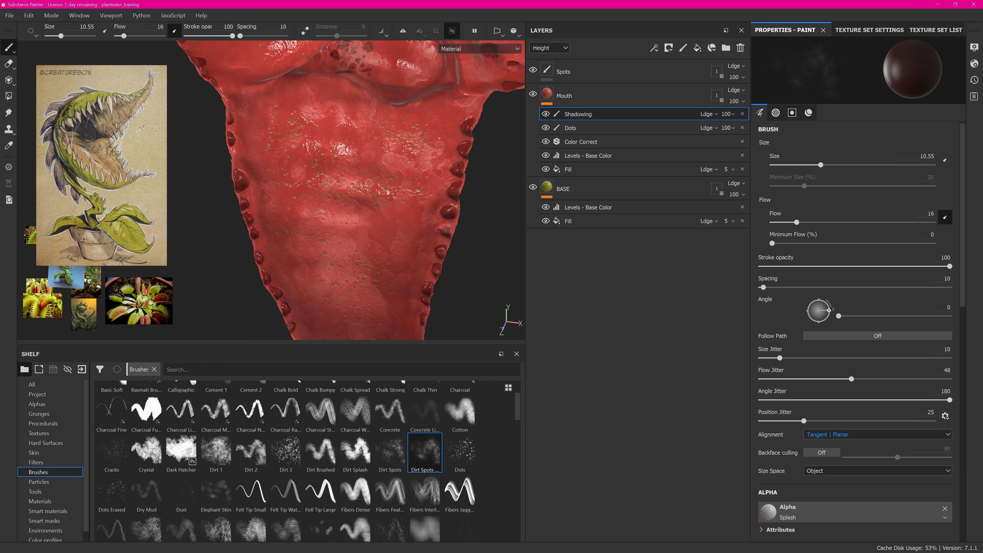
{"action": "right_click_drag", "start_coordinate": [306, 166], "coordinate": [253, 187], "text": "alt"}
{"action": "left_click_drag", "start_coordinate": [253, 187], "coordinate": [332, 192], "text": "alt"}
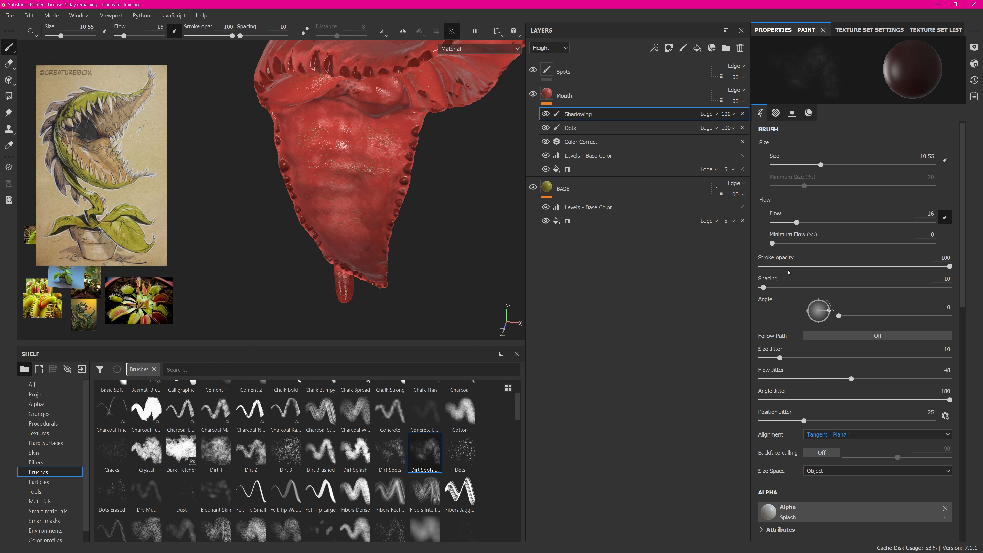
{"action": "left_click", "coordinate": [830, 436]}
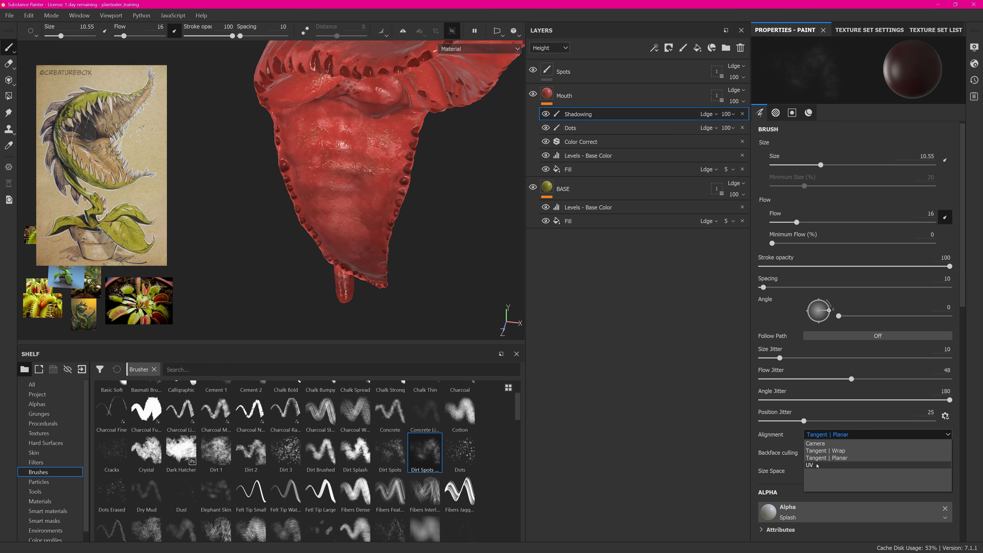
{"action": "left_click", "coordinate": [817, 465]}
Show only the Base Color channel in the viewport and paint dark shading into the grooves of the lower mouth.
{"action": "middle_click_drag", "start_coordinate": [316, 177], "coordinate": [296, 226], "text": "alt"}
{"action": "scroll", "coordinate": [295, 226], "scroll_direction": "up", "scroll_amount": 5}
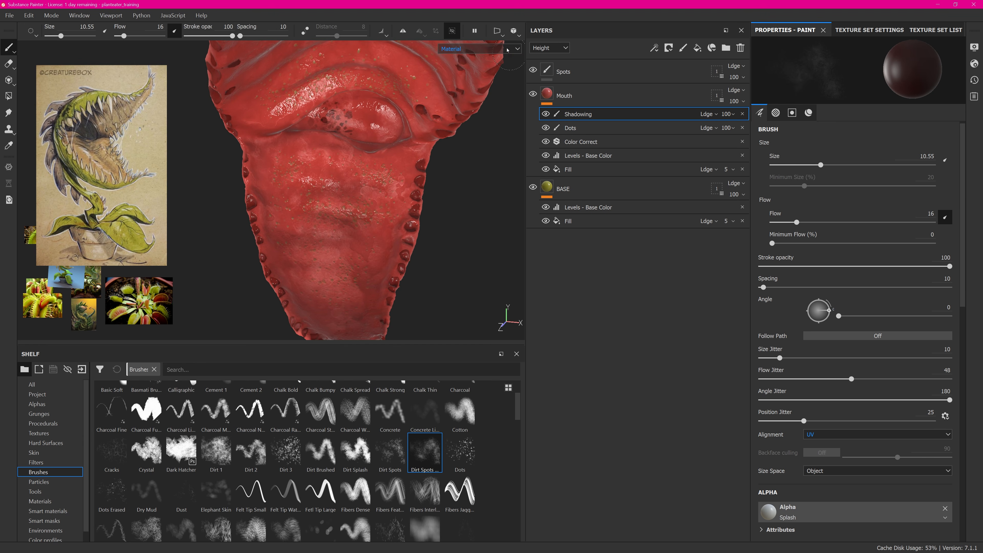
{"action": "left_click", "coordinate": [507, 49]}
{"action": "left_click", "coordinate": [456, 67]}
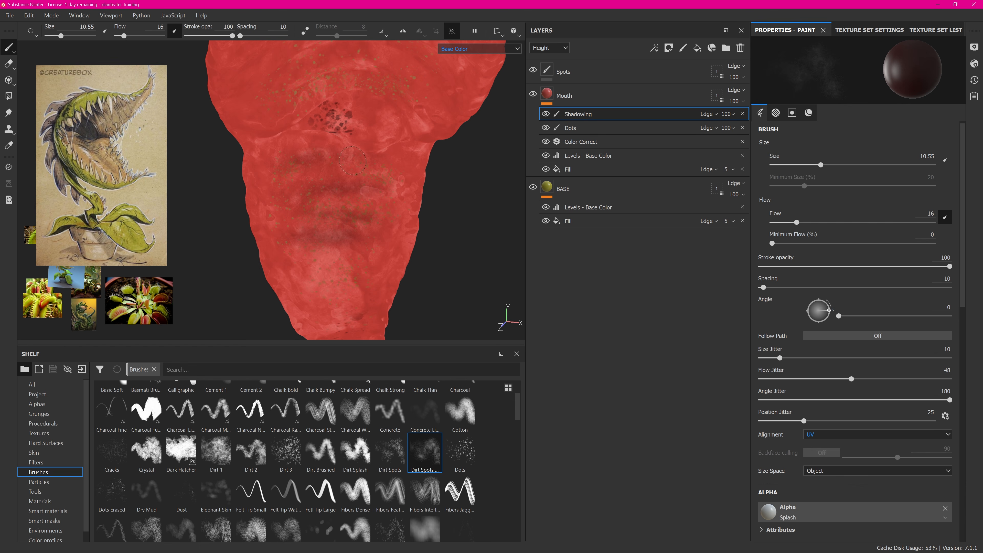
{"action": "left_click_drag", "start_coordinate": [339, 161], "coordinate": [332, 169], "text": "alt"}
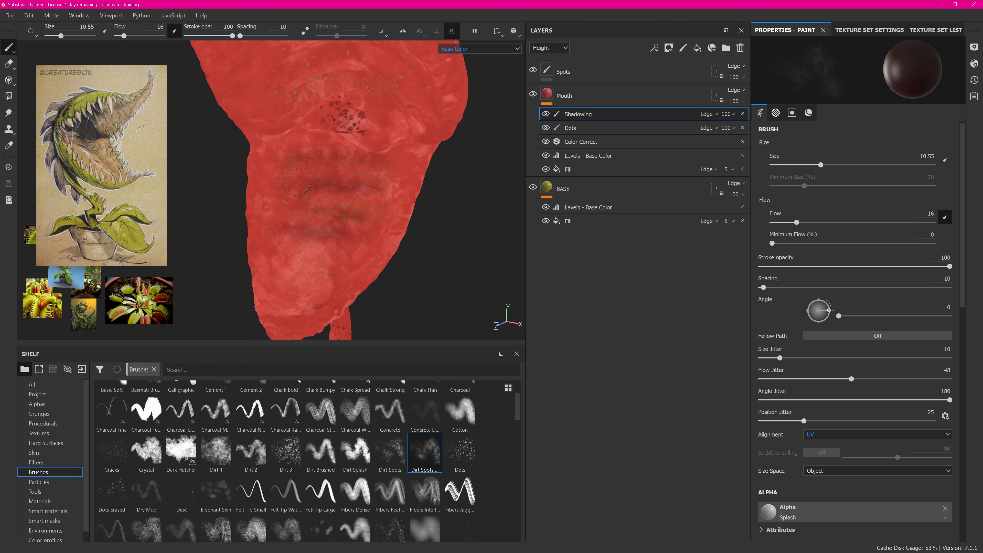
{"action": "left_click_drag", "start_coordinate": [331, 222], "coordinate": [350, 224], "text": "alt"}
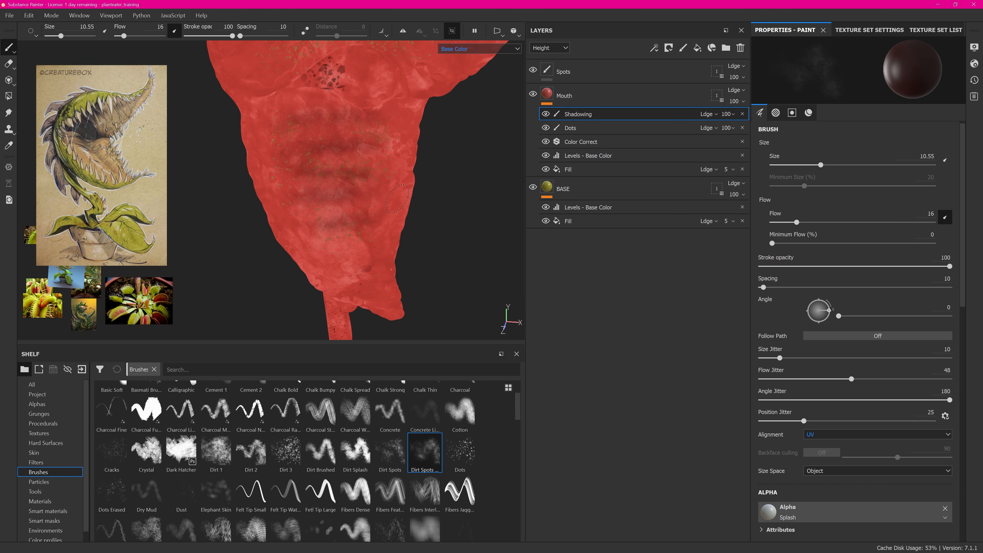
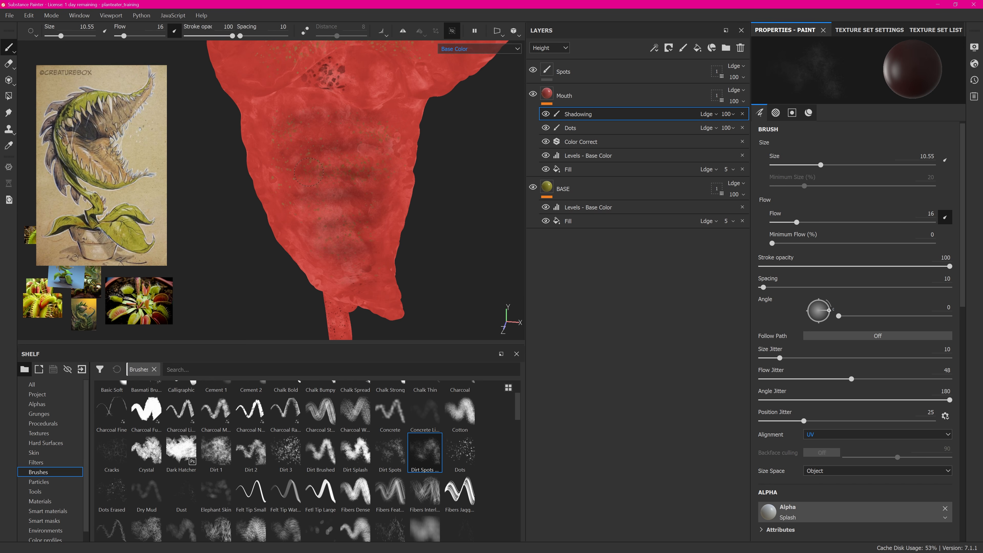
{"action": "left_click_drag", "start_coordinate": [338, 189], "coordinate": [305, 122], "text": "alt"}
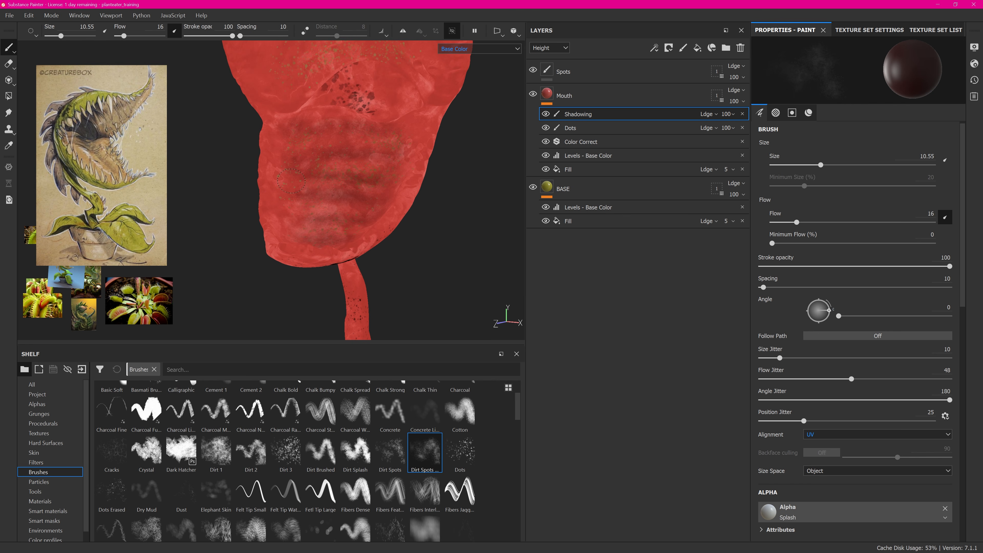
Shade the grooves of the upper mouth, using a brush flow of up to 26, and return the viewport to Material view.
{"action": "mouse_move", "coordinate": [283, 231]}
{"action": "left_mouse_down", "text": "alt"}
{"action": "mouse_move", "coordinate": [357, 235]}
{"action": "mouse_move", "coordinate": [306, 271]}
{"action": "left_mouse_up", "text": "alt"}
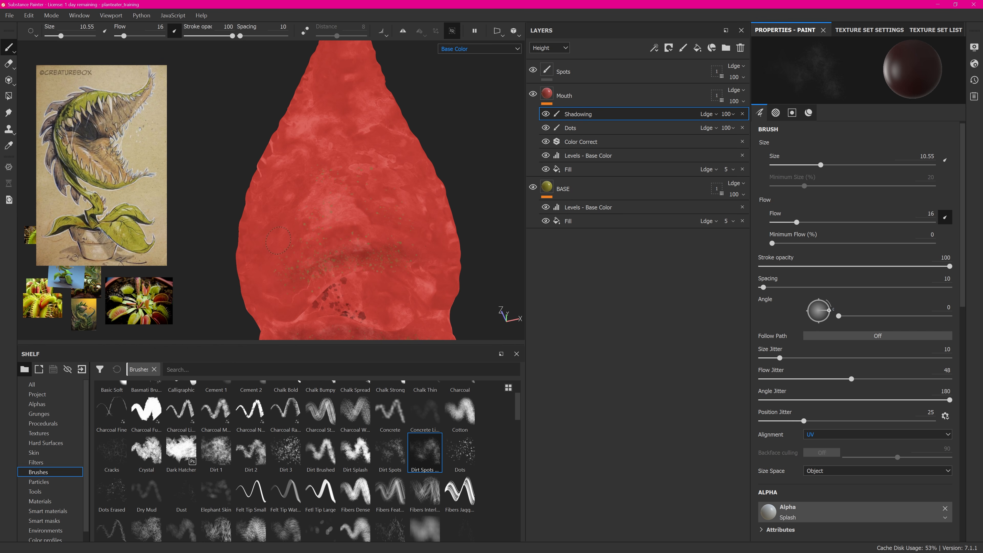
{"action": "mouse_move", "coordinate": [385, 229]}
{"action": "left_mouse_down", "text": "alt"}
{"action": "mouse_move", "coordinate": [331, 205]}
{"action": "mouse_move", "coordinate": [344, 207]}
{"action": "left_mouse_up", "text": "alt"}
{"action": "mouse_move", "coordinate": [284, 213]}
{"action": "left_mouse_down"}
{"action": "mouse_move", "coordinate": [338, 206]}
{"action": "mouse_move", "coordinate": [329, 205]}
{"action": "left_mouse_up"}
{"action": "mouse_move", "coordinate": [319, 179]}
{"action": "left_mouse_down"}
{"action": "mouse_move", "coordinate": [357, 170]}
{"action": "mouse_move", "coordinate": [423, 219]}
{"action": "left_mouse_up"}
{"action": "mouse_move", "coordinate": [324, 158]}
{"action": "left_mouse_down", "text": "alt"}
{"action": "mouse_move", "coordinate": [309, 182]}
{"action": "mouse_move", "coordinate": [273, 189]}
{"action": "left_mouse_up", "text": "alt"}
{"action": "left_click_drag", "start_coordinate": [384, 213], "coordinate": [339, 203], "text": "alt"}
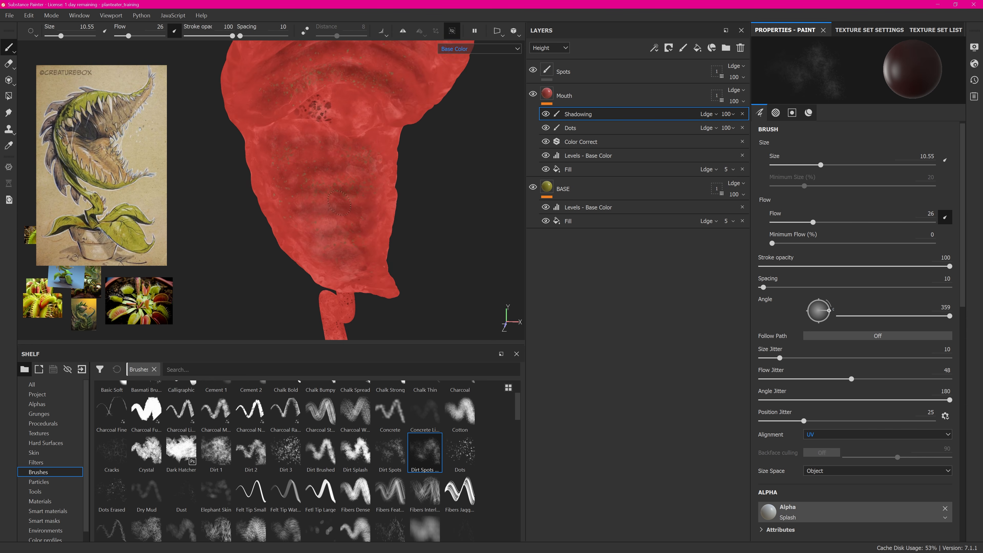
{"action": "left_click_drag", "start_coordinate": [371, 149], "coordinate": [317, 124], "text": "alt"}
{"action": "key", "text": "m"}
{"action": "left_click_drag", "start_coordinate": [329, 175], "coordinate": [403, 248], "text": "alt"}
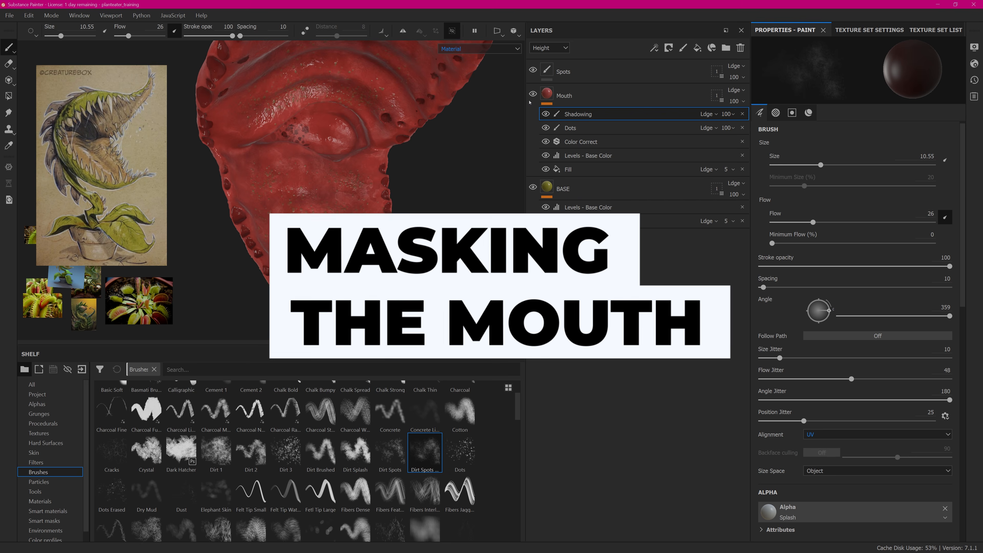
Add a black mask to the Mouth layer.
{"action": "left_click", "coordinate": [573, 97]}
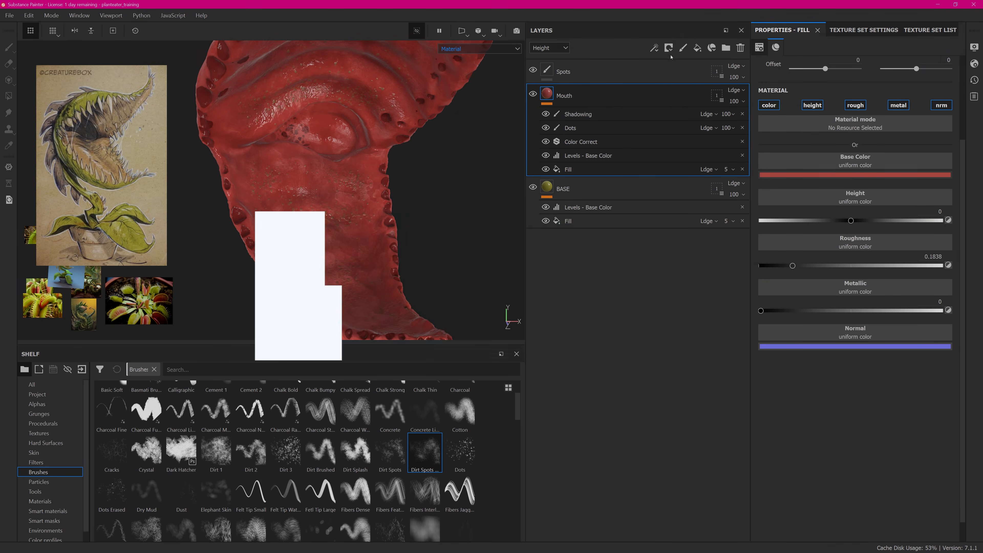
{"action": "left_click", "coordinate": [669, 48]}
{"action": "left_click", "coordinate": [695, 76]}
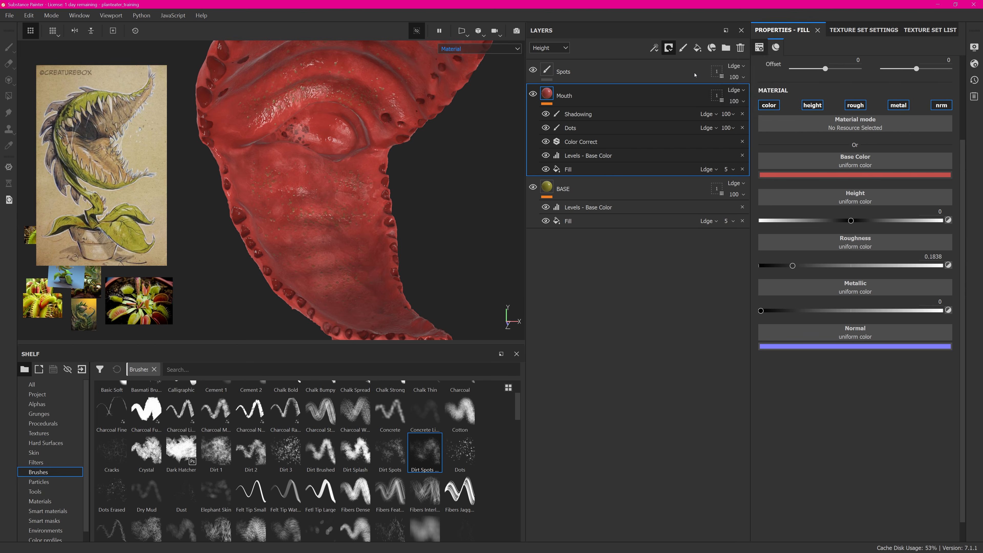
{"action": "scroll", "coordinate": [350, 178], "scroll_direction": "down", "scroll_amount": 5}
{"action": "left_click_drag", "start_coordinate": [350, 178], "coordinate": [333, 208], "text": "alt"}
{"action": "right_click_drag", "start_coordinate": [333, 207], "coordinate": [441, 192], "text": "alt"}
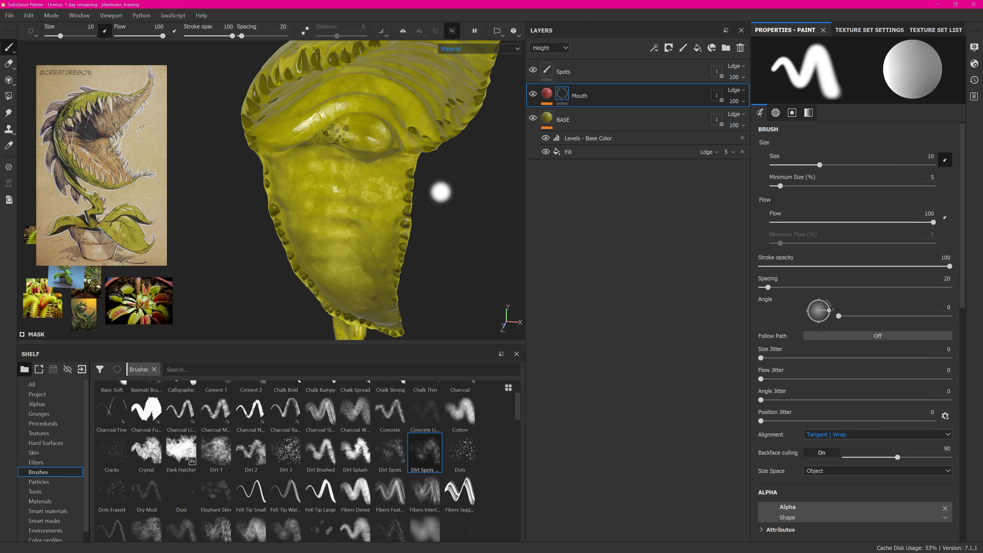
{"action": "left_click_drag", "start_coordinate": [429, 181], "coordinate": [441, 172], "text": "alt"}
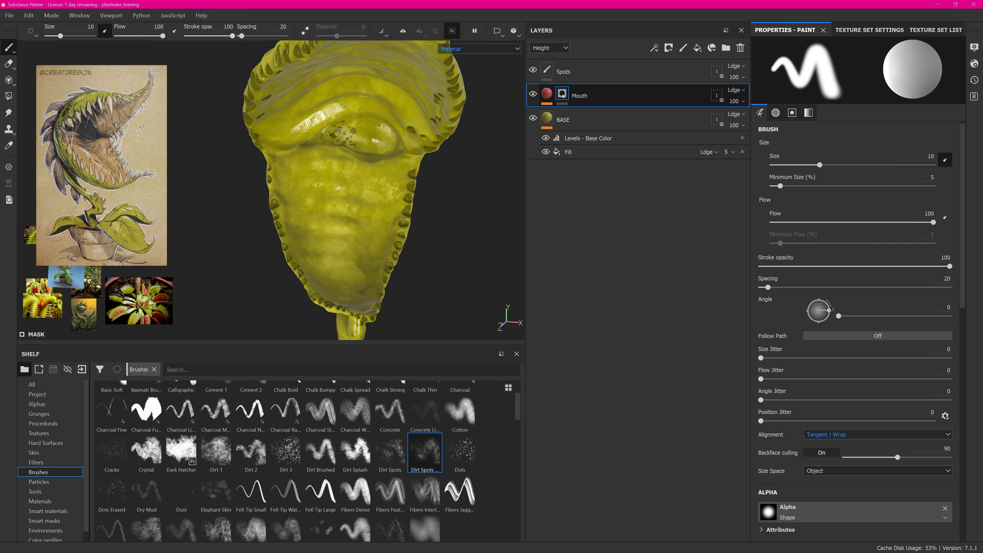
Add a paint effect to the Mouth layer's mask and dab the Dots brush on the lower mouth to reveal red spots.
{"action": "right_click", "coordinate": [563, 95]}
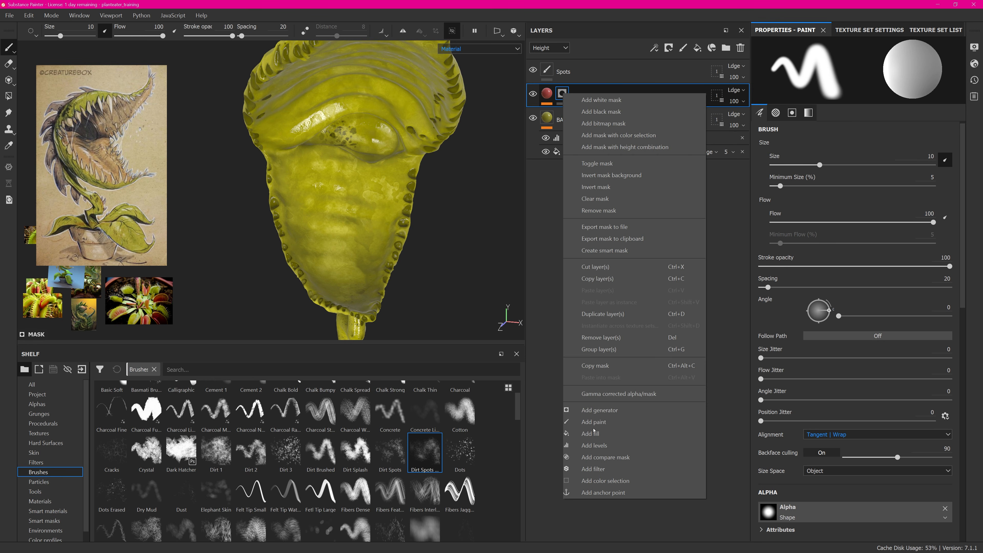
{"action": "left_click", "coordinate": [603, 423]}
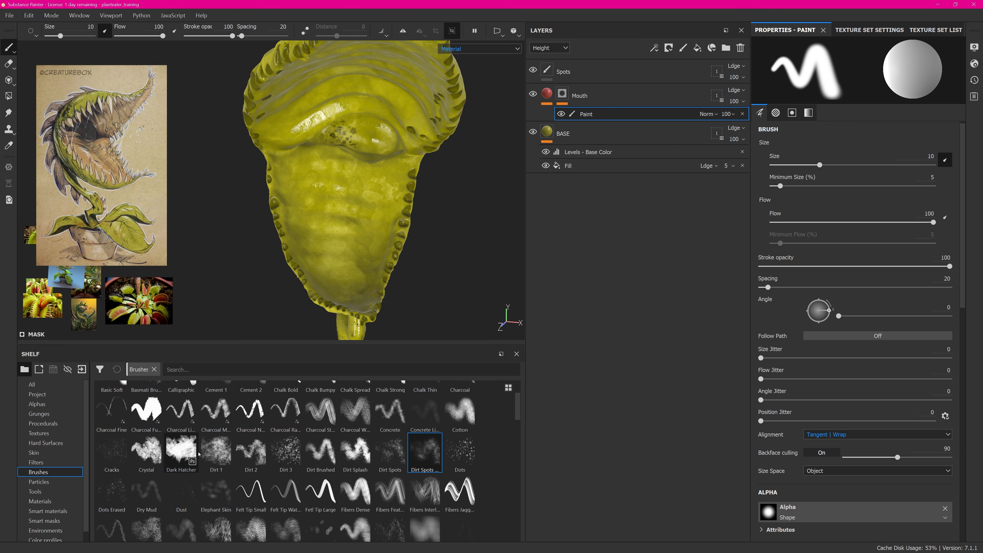
{"action": "left_click", "coordinate": [459, 452]}
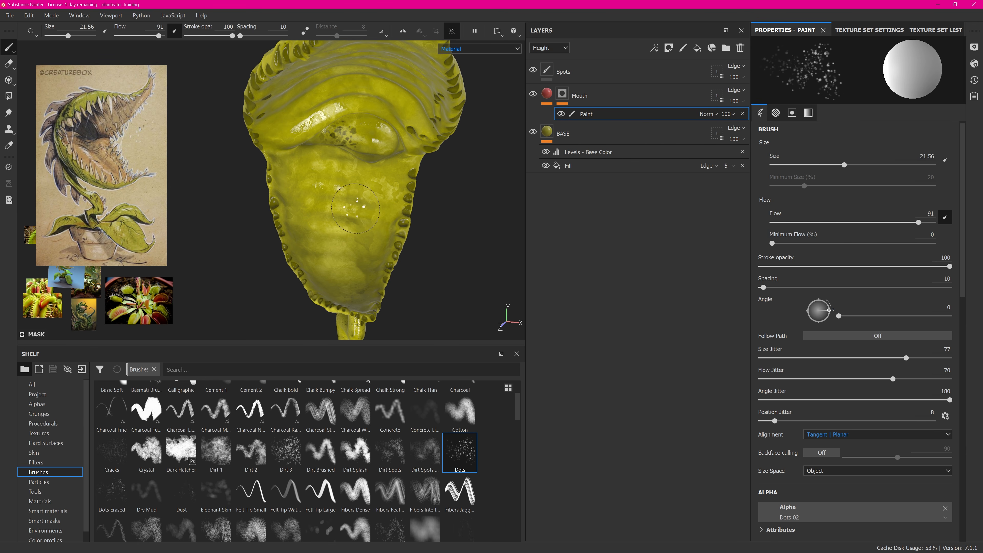
{"action": "scroll", "coordinate": [355, 204], "scroll_direction": "up", "scroll_amount": 3}
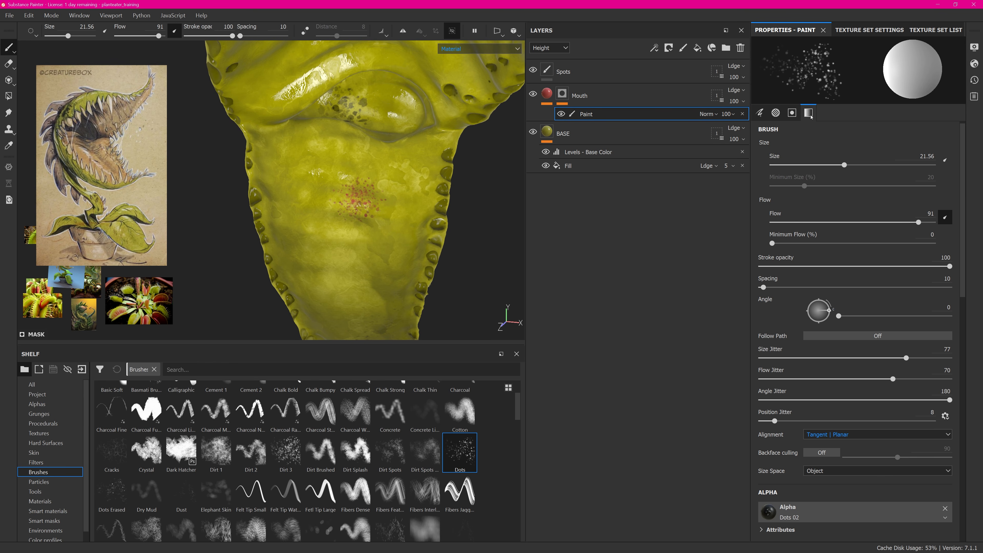
Dab more red dots onto the lower mouth with the Dots brush on the Mouth mask at grayscale 1.
{"action": "left_click", "coordinate": [808, 113]}
{"action": "scroll", "coordinate": [368, 199], "scroll_direction": "up", "scroll_amount": 3}
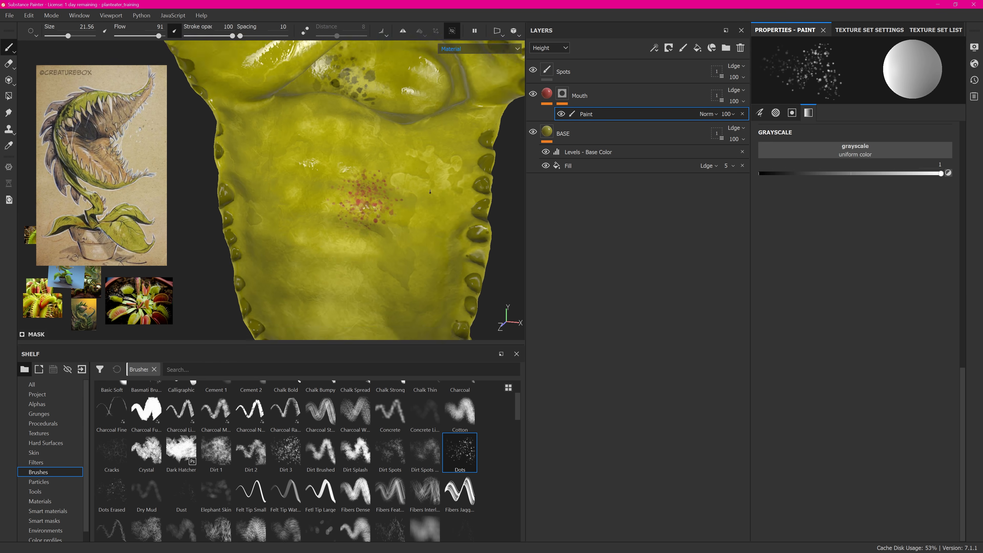
{"action": "mouse_move", "coordinate": [371, 200]}
{"action": "left_mouse_down"}
{"action": "mouse_move", "coordinate": [365, 213]}
{"action": "mouse_move", "coordinate": [373, 202]}
{"action": "left_mouse_up"}
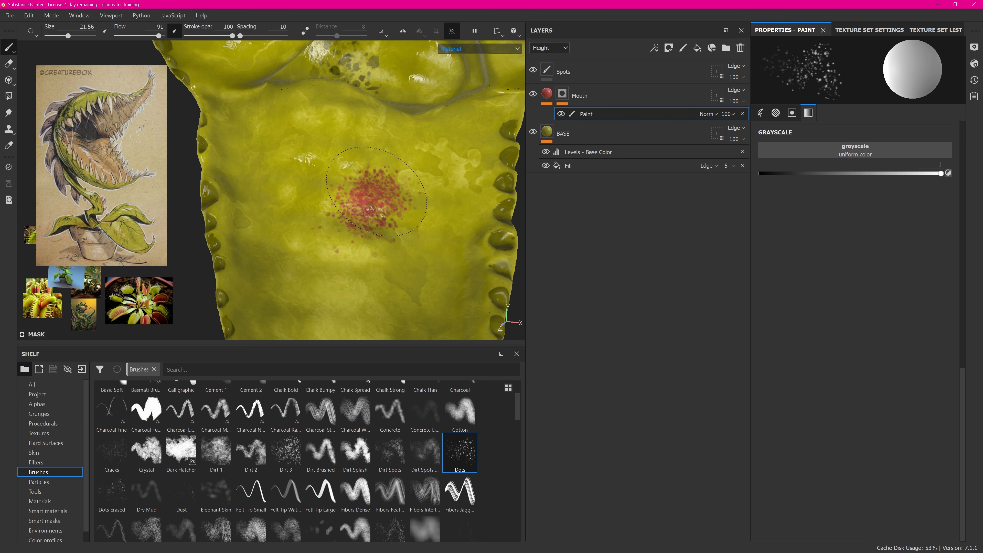
{"action": "right_click_drag", "start_coordinate": [371, 201], "coordinate": [315, 212], "text": "alt"}
{"action": "mouse_move", "coordinate": [314, 212]}
{"action": "left_mouse_down", "text": "alt"}
{"action": "mouse_move", "coordinate": [290, 228]}
{"action": "mouse_move", "coordinate": [368, 209]}
{"action": "mouse_move", "coordinate": [372, 185]}
{"action": "mouse_move", "coordinate": [366, 211]}
{"action": "left_mouse_up", "text": "alt"}
Try the Dirt 1 brush on the lower mouth, and spread the red over its center with the Cotton brush.
{"action": "left_click", "coordinate": [216, 451]}
{"action": "right_click_drag", "start_coordinate": [377, 223], "coordinate": [354, 223], "text": "ctrl"}
{"action": "left_click", "coordinate": [460, 411]}
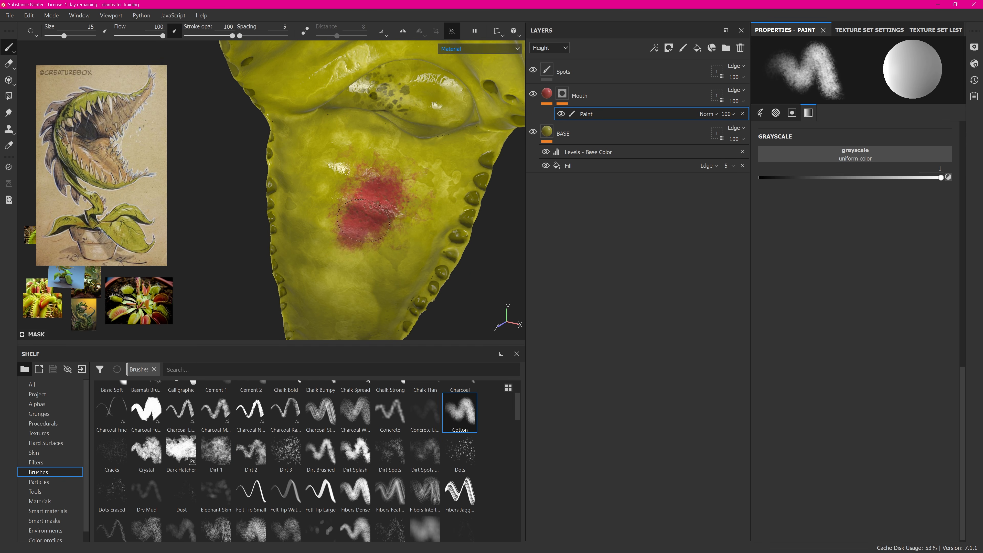
{"action": "mouse_move", "coordinate": [363, 218]}
{"action": "left_mouse_down"}
{"action": "mouse_move", "coordinate": [406, 217]}
{"action": "mouse_move", "coordinate": [426, 193]}
{"action": "mouse_move", "coordinate": [348, 170]}
{"action": "mouse_move", "coordinate": [336, 201]}
{"action": "mouse_move", "coordinate": [390, 164]}
{"action": "mouse_move", "coordinate": [372, 140]}
{"action": "left_mouse_up"}
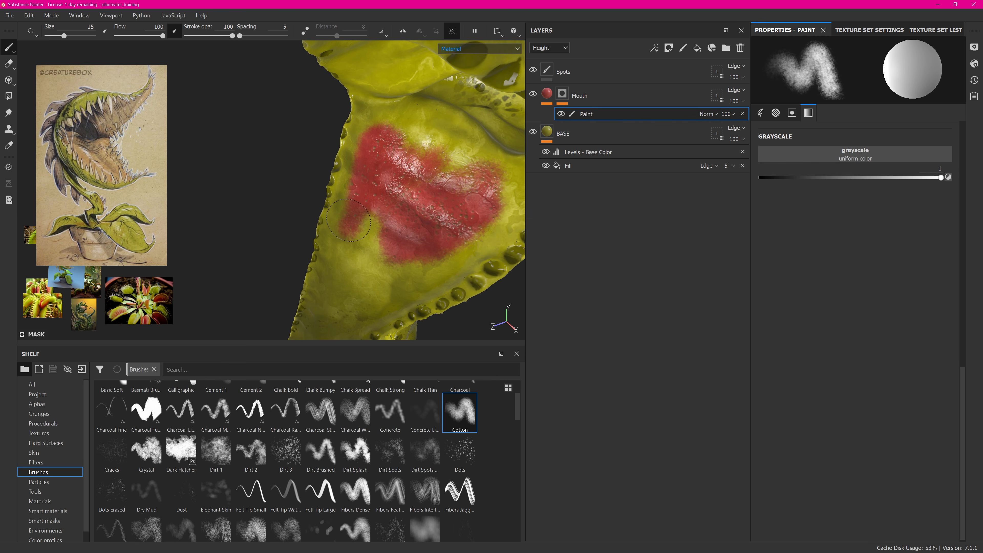
{"action": "mouse_move", "coordinate": [349, 219]}
{"action": "left_mouse_down"}
{"action": "mouse_move", "coordinate": [344, 253]}
{"action": "mouse_move", "coordinate": [363, 238]}
{"action": "left_mouse_up"}
{"action": "mouse_move", "coordinate": [370, 168]}
{"action": "left_mouse_down", "text": "alt"}
{"action": "mouse_move", "coordinate": [357, 230]}
{"action": "mouse_move", "coordinate": [412, 211]}
{"action": "left_mouse_up", "text": "alt"}
Move and enlarge two Venus flytrap reference images below the concept art.
{"action": "left_click", "coordinate": [143, 301]}
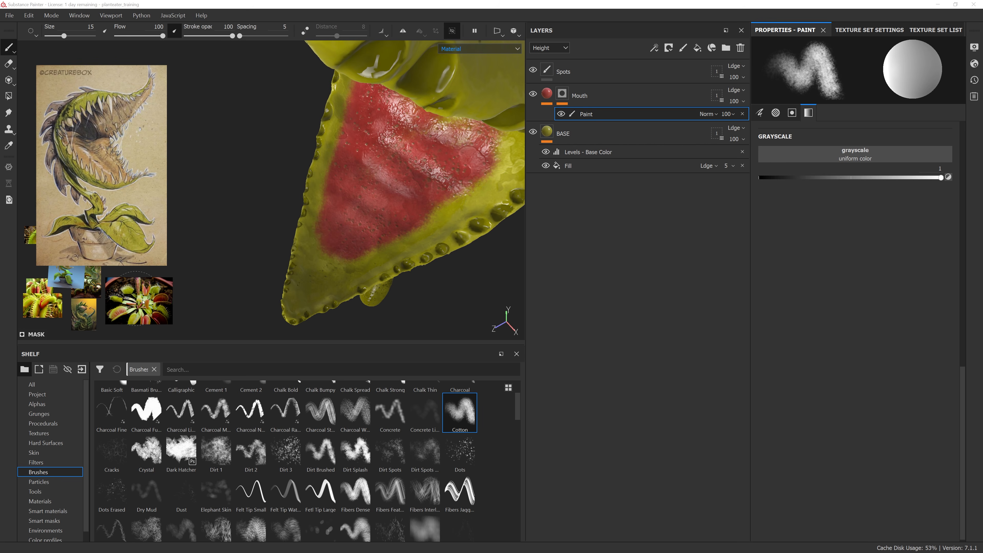
{"action": "left_click_drag", "start_coordinate": [143, 301], "coordinate": [297, 246]}
{"action": "mouse_move", "coordinate": [298, 246]}
{"action": "right_mouse_down"}
{"action": "mouse_move", "coordinate": [454, 208]}
{"action": "mouse_move", "coordinate": [298, 246]}
{"action": "right_mouse_up"}
{"action": "left_click_drag", "start_coordinate": [297, 246], "coordinate": [176, 263]}
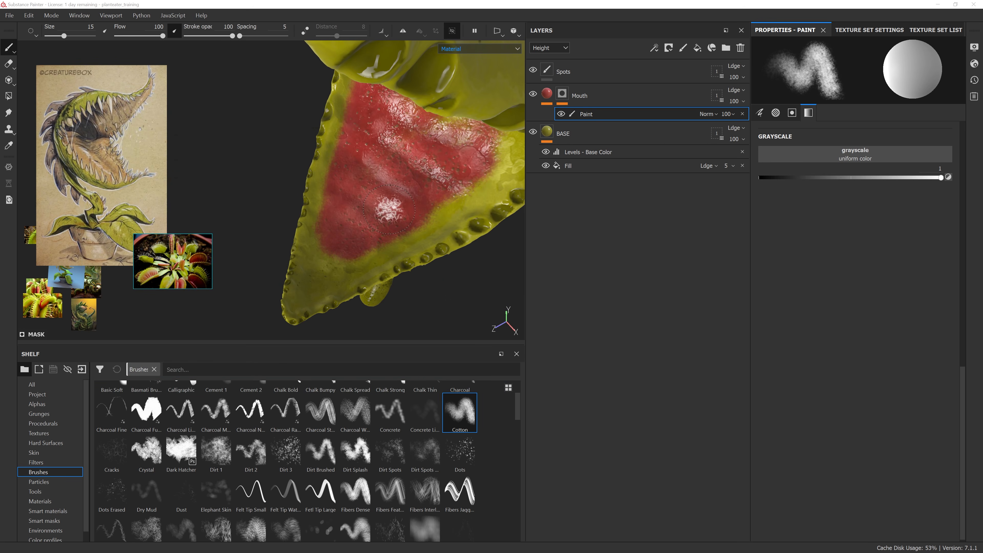
{"action": "left_click_drag", "start_coordinate": [50, 299], "coordinate": [253, 286]}
{"action": "mouse_move", "coordinate": [253, 287]}
{"action": "right_mouse_down"}
{"action": "mouse_move", "coordinate": [302, 288]}
{"action": "mouse_move", "coordinate": [162, 319]}
{"action": "right_mouse_up"}
{"action": "left_click_drag", "start_coordinate": [228, 304], "coordinate": [99, 305]}
Extend the red area toward the edges and tip of the lower mouth with the Cotton brush.
{"action": "left_click", "coordinate": [454, 183]}
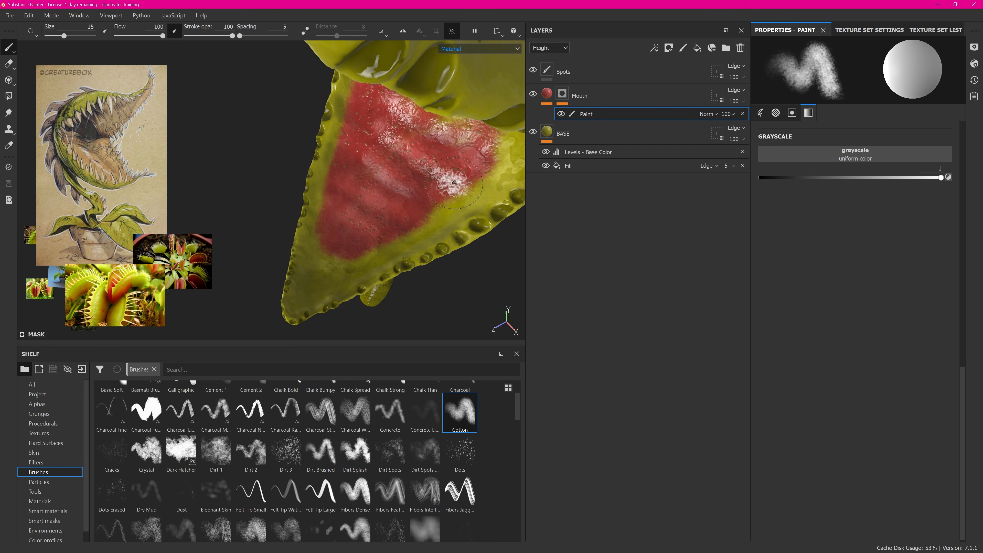
{"action": "mouse_move", "coordinate": [454, 182]}
{"action": "left_mouse_down", "text": "alt"}
{"action": "mouse_move", "coordinate": [406, 128]}
{"action": "mouse_move", "coordinate": [381, 232]}
{"action": "mouse_move", "coordinate": [387, 226]}
{"action": "left_mouse_up", "text": "alt"}
{"action": "middle_click_drag", "start_coordinate": [352, 248], "coordinate": [373, 158], "text": "alt"}
{"action": "left_click_drag", "start_coordinate": [405, 161], "coordinate": [395, 190]}
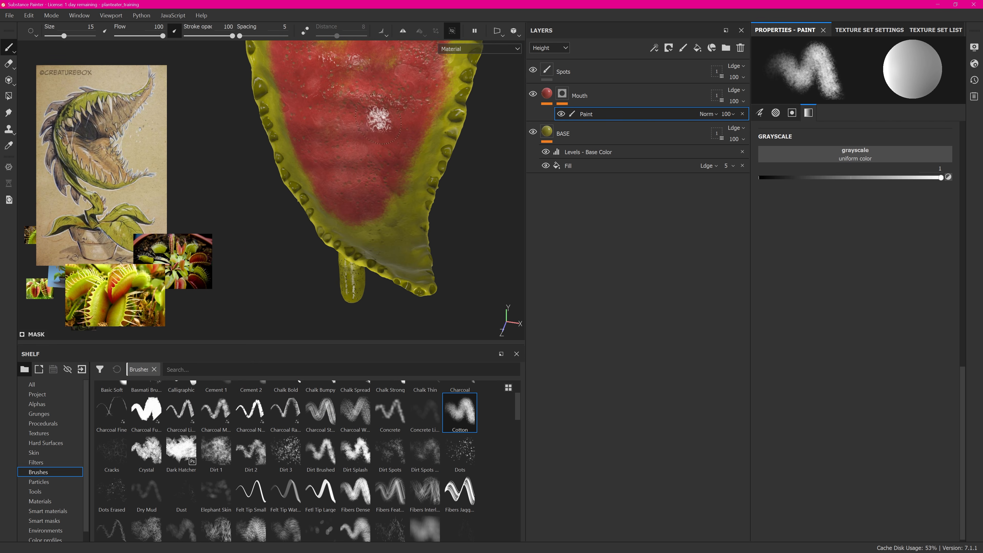
Paint a red strip along the middle of the upper mouth and a red patch on the throat bulge.
{"action": "middle_click_drag", "start_coordinate": [379, 119], "coordinate": [406, 186], "text": "alt"}
{"action": "middle_click_drag", "start_coordinate": [402, 101], "coordinate": [375, 160], "text": "alt"}
{"action": "right_click_drag", "start_coordinate": [375, 160], "coordinate": [293, 219], "text": "alt"}
{"action": "left_click_drag", "start_coordinate": [293, 219], "coordinate": [331, 86], "text": "alt"}
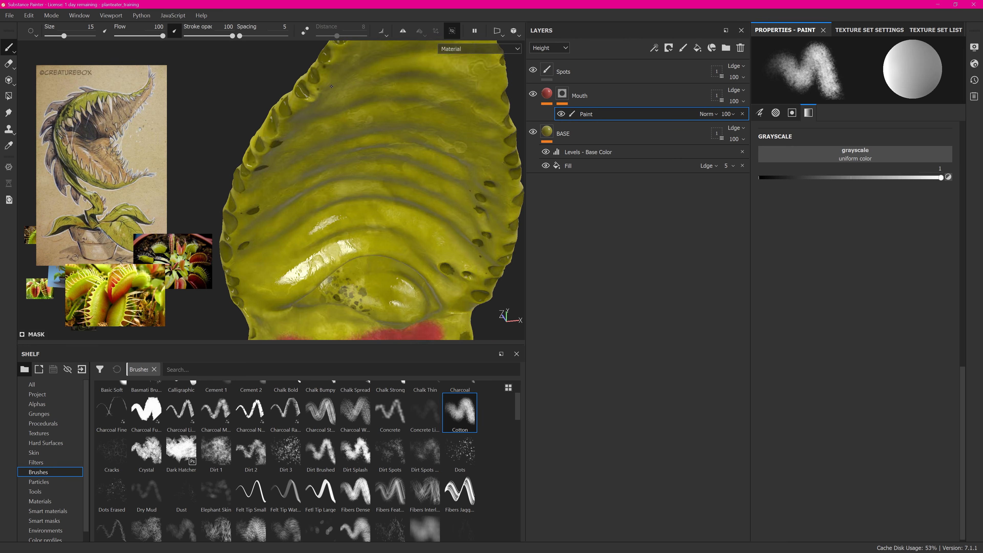
{"action": "right_click_drag", "start_coordinate": [331, 86], "coordinate": [263, 200], "text": "alt"}
{"action": "middle_click_drag", "start_coordinate": [263, 200], "coordinate": [299, 177], "text": "alt"}
{"action": "mouse_move", "coordinate": [381, 186]}
{"action": "left_mouse_down"}
{"action": "mouse_move", "coordinate": [377, 155]}
{"action": "mouse_move", "coordinate": [365, 162]}
{"action": "mouse_move", "coordinate": [387, 178]}
{"action": "mouse_move", "coordinate": [362, 184]}
{"action": "left_mouse_up"}
{"action": "left_click_drag", "start_coordinate": [378, 235], "coordinate": [374, 238]}
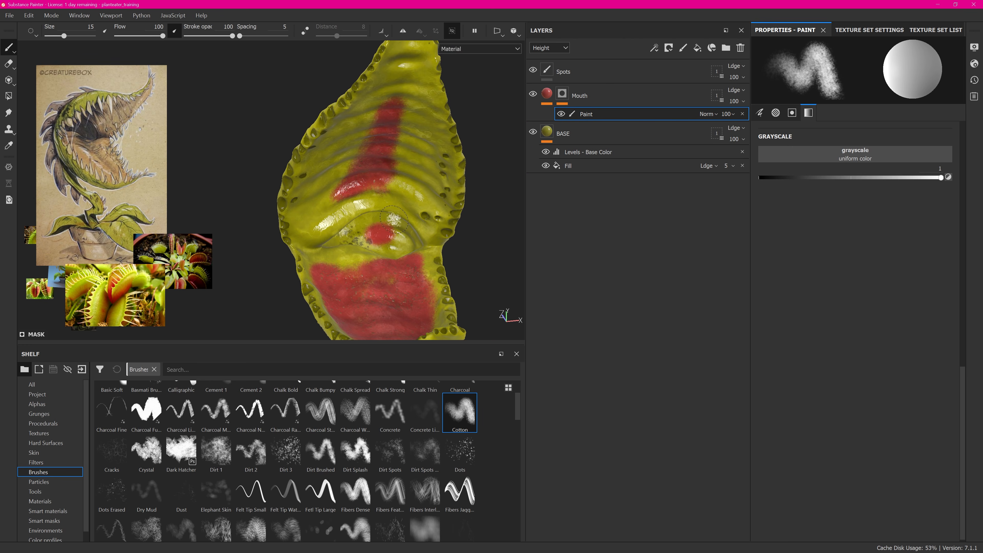
Set the Cotton brush's alignment to UV.
{"action": "left_click", "coordinate": [760, 113]}
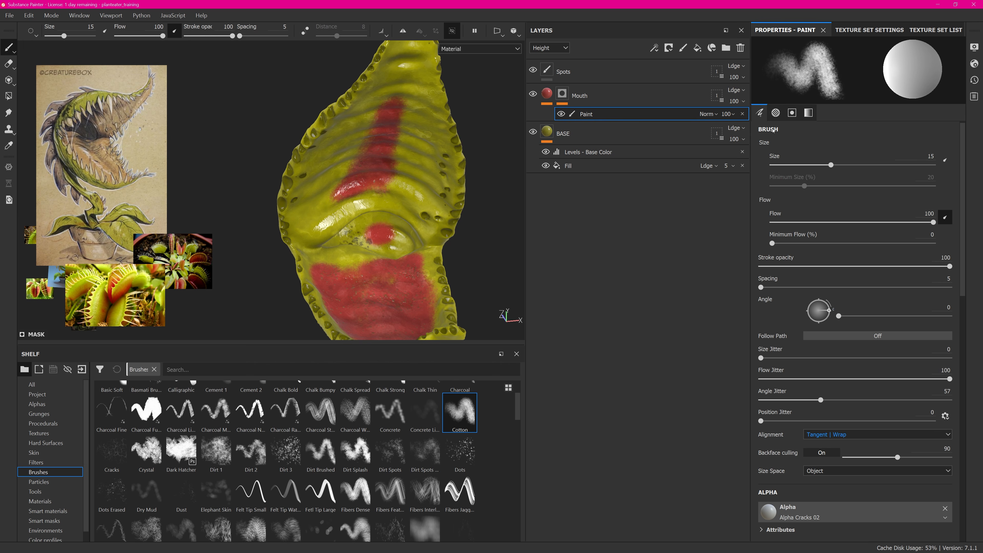
{"action": "left_click", "coordinate": [851, 434]}
{"action": "left_click", "coordinate": [851, 443]}
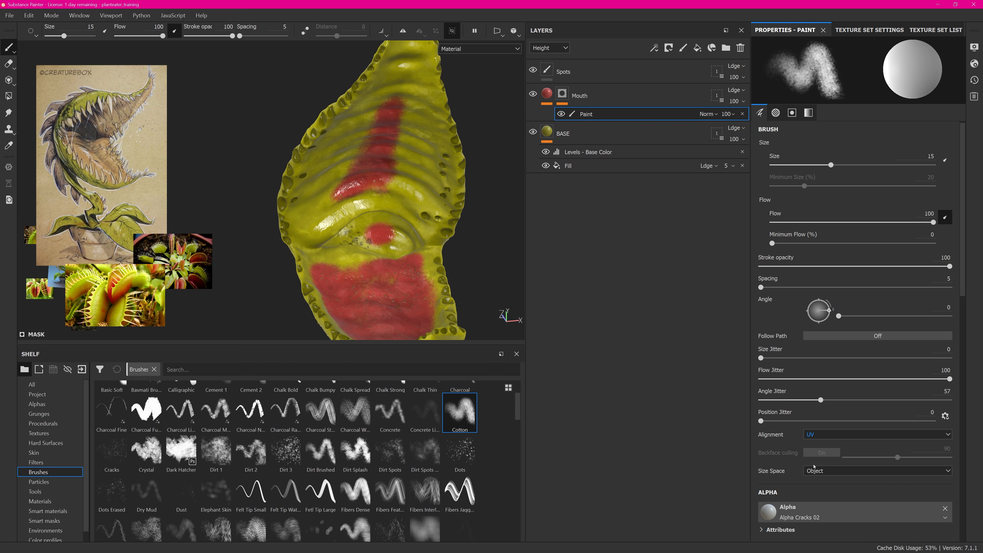
{"action": "left_click_drag", "start_coordinate": [303, 229], "coordinate": [395, 197], "text": "alt"}
{"action": "middle_click_drag", "start_coordinate": [310, 237], "coordinate": [438, 169], "text": "alt"}
{"action": "right_click_drag", "start_coordinate": [438, 169], "coordinate": [462, 182], "text": "alt"}
{"action": "middle_click_drag", "start_coordinate": [462, 182], "coordinate": [400, 178], "text": "alt"}
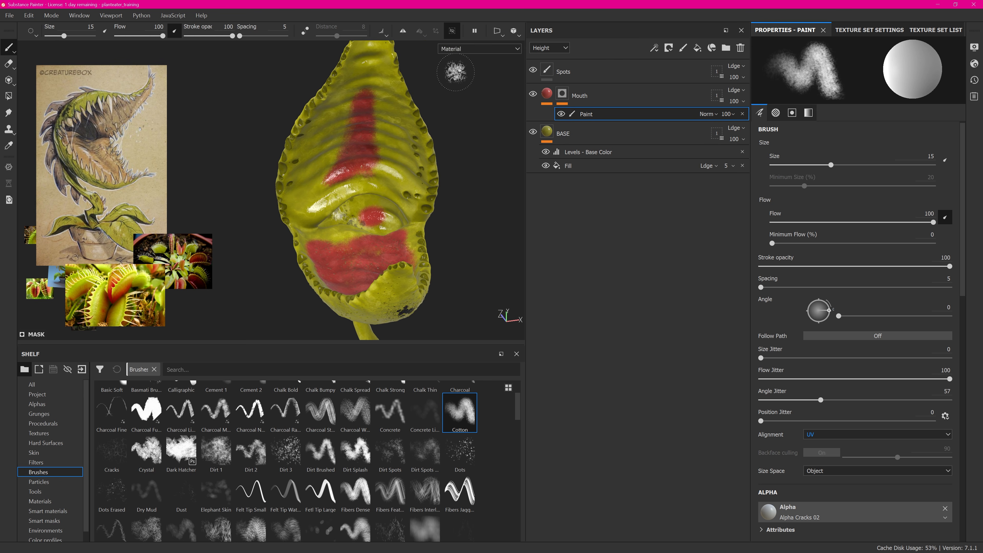
Show only the 2D UV view and paint red across one half of the oval throat island.
{"action": "left_click", "coordinate": [496, 31]}
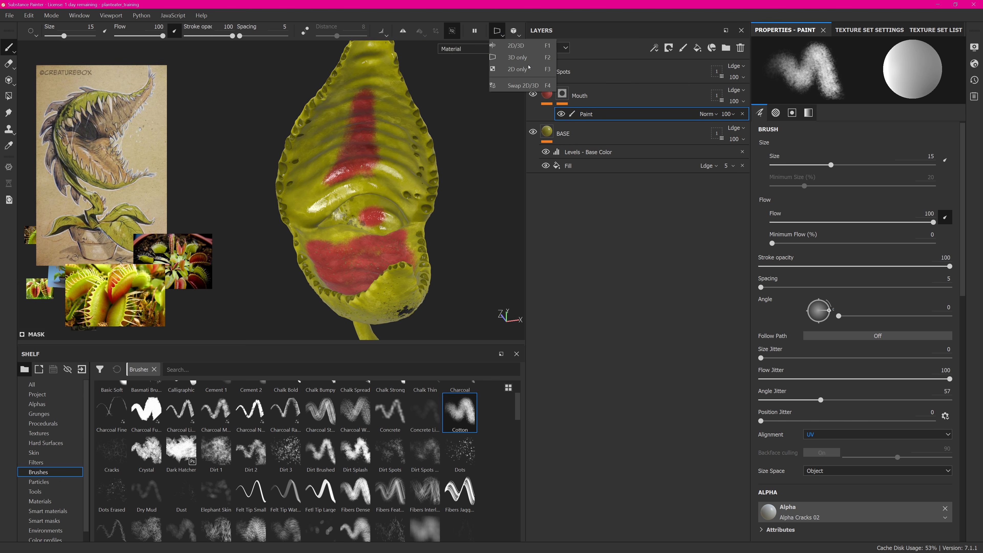
{"action": "left_click", "coordinate": [507, 69]}
{"action": "key", "text": "f"}
{"action": "middle_click_drag", "start_coordinate": [327, 188], "coordinate": [372, 147], "text": "alt"}
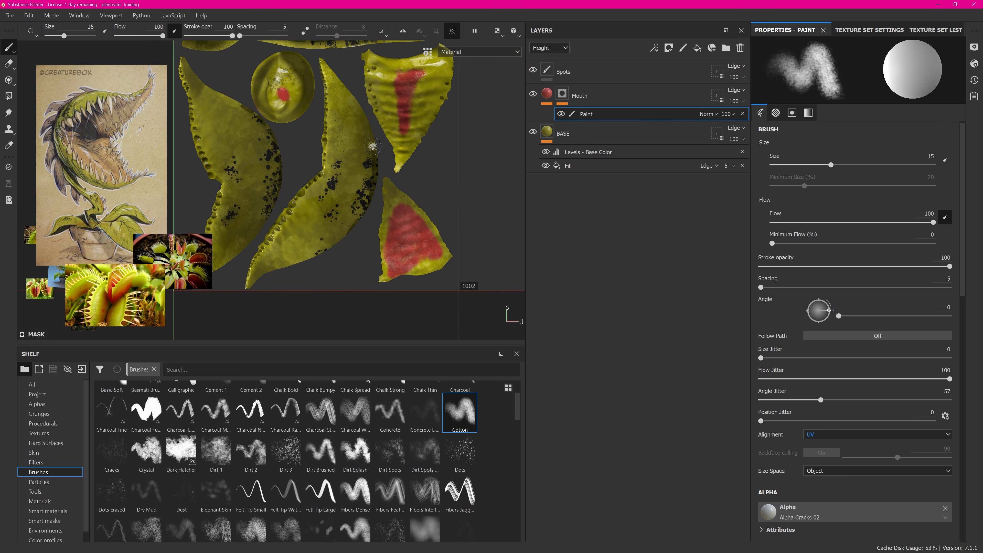
{"action": "middle_click_drag", "start_coordinate": [362, 98], "coordinate": [390, 152], "text": "alt"}
{"action": "right_click_drag", "start_coordinate": [390, 152], "coordinate": [414, 159], "text": "alt"}
{"action": "right_click_drag", "start_coordinate": [294, 129], "coordinate": [319, 137], "text": "alt"}
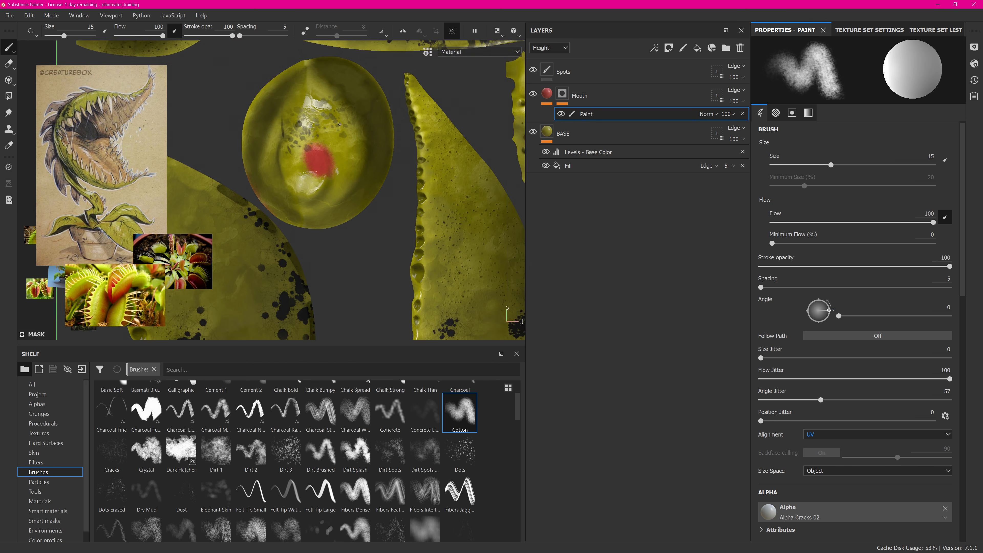
{"action": "middle_click_drag", "start_coordinate": [319, 136], "coordinate": [340, 161], "text": "alt"}
{"action": "mouse_move", "coordinate": [314, 189]}
{"action": "left_mouse_down"}
{"action": "mouse_move", "coordinate": [358, 157]}
{"action": "mouse_move", "coordinate": [358, 217]}
{"action": "mouse_move", "coordinate": [372, 211]}
{"action": "mouse_move", "coordinate": [392, 161]}
{"action": "left_mouse_up"}
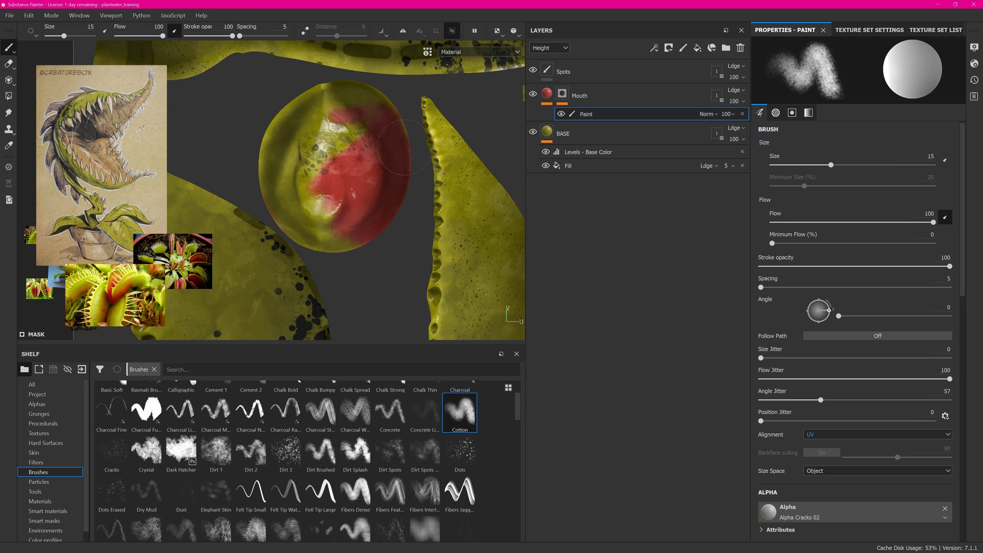
Try Polygon Fill in polygon and mesh modes on the oval throat island, and undo the mesh fill.
{"action": "left_click", "coordinate": [9, 80]}
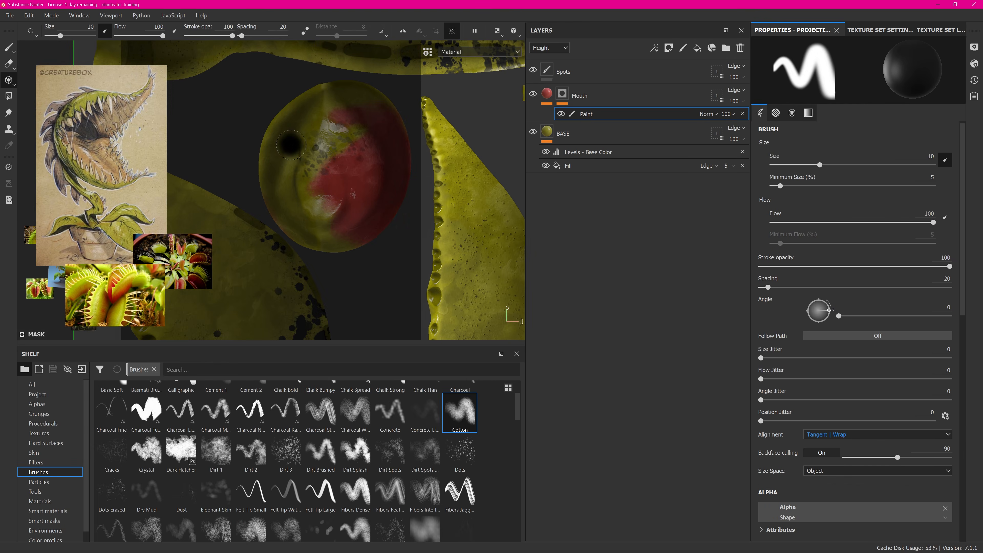
{"action": "left_click", "coordinate": [9, 96]}
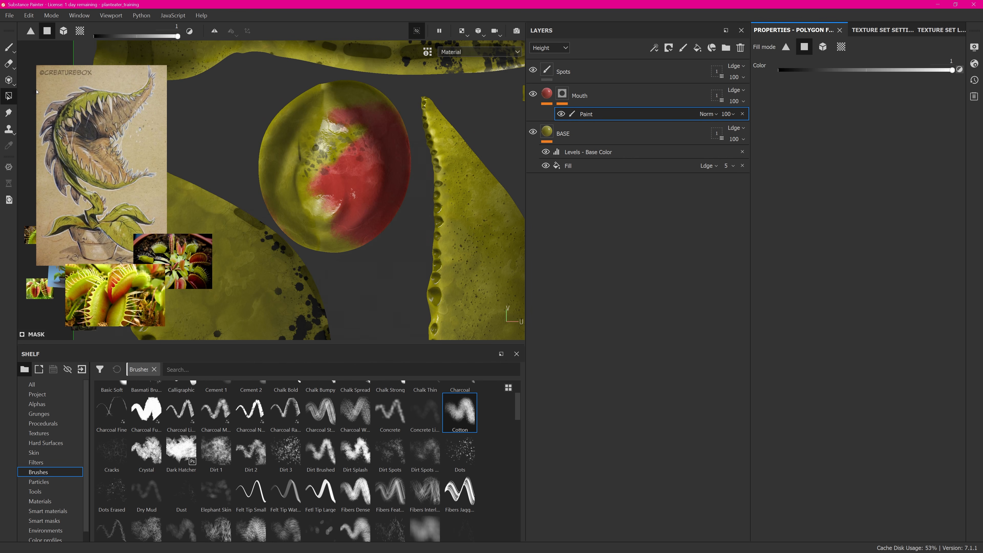
{"action": "left_click_drag", "start_coordinate": [316, 140], "coordinate": [357, 161]}
{"action": "left_click", "coordinate": [63, 30]}
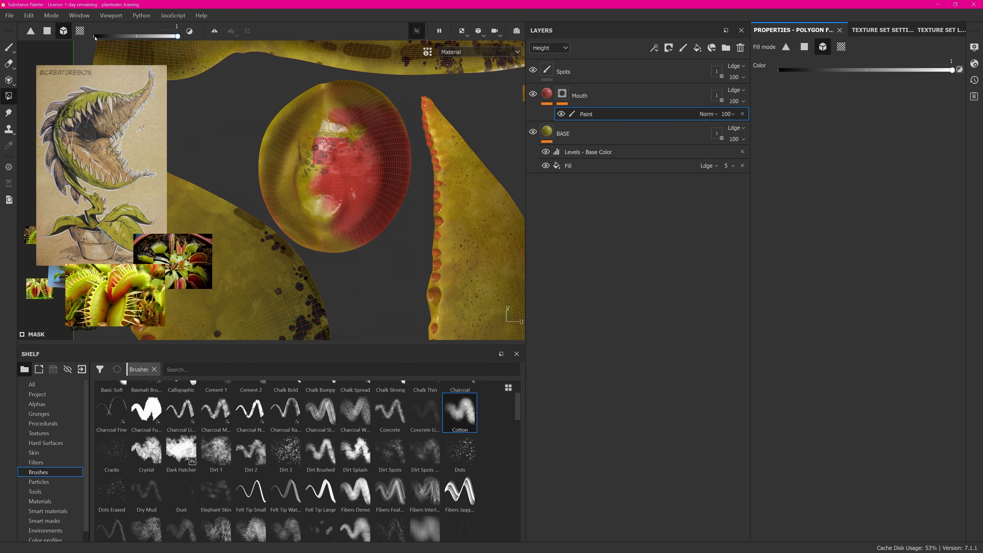
{"action": "left_click", "coordinate": [346, 148]}
{"action": "key", "text": "ctrl+z"}
Reveal the red on the entire oval throat, upper mouth and lower mouth islands with Polygon Fill in UV chunk mode.
{"action": "left_click", "coordinate": [80, 30]}
{"action": "left_click", "coordinate": [333, 166]}
{"action": "scroll", "coordinate": [306, 86], "scroll_direction": "down", "scroll_amount": 2}
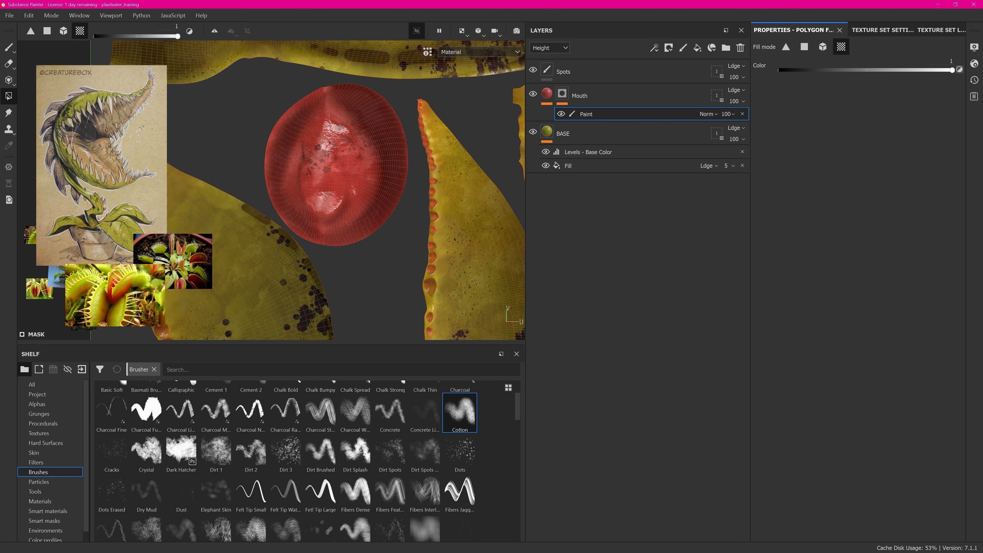
{"action": "middle_click_drag", "start_coordinate": [306, 86], "coordinate": [293, 51], "text": "alt"}
{"action": "scroll", "coordinate": [348, 89], "scroll_direction": "down", "scroll_amount": 2}
{"action": "middle_click_drag", "start_coordinate": [393, 150], "coordinate": [321, 215], "text": "alt"}
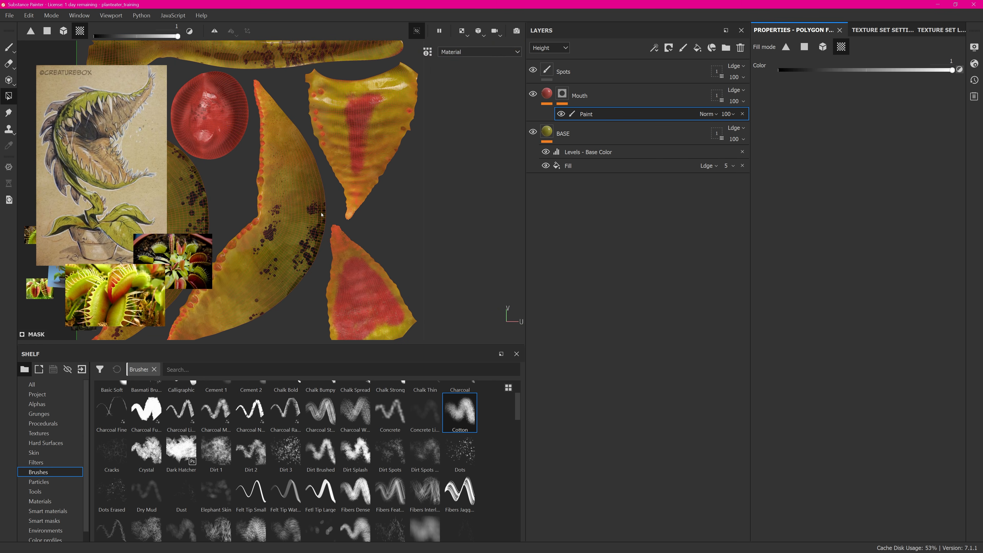
{"action": "left_click", "coordinate": [364, 166]}
{"action": "middle_click_drag", "start_coordinate": [364, 166], "coordinate": [355, 99], "text": "alt"}
{"action": "left_click", "coordinate": [368, 233]}
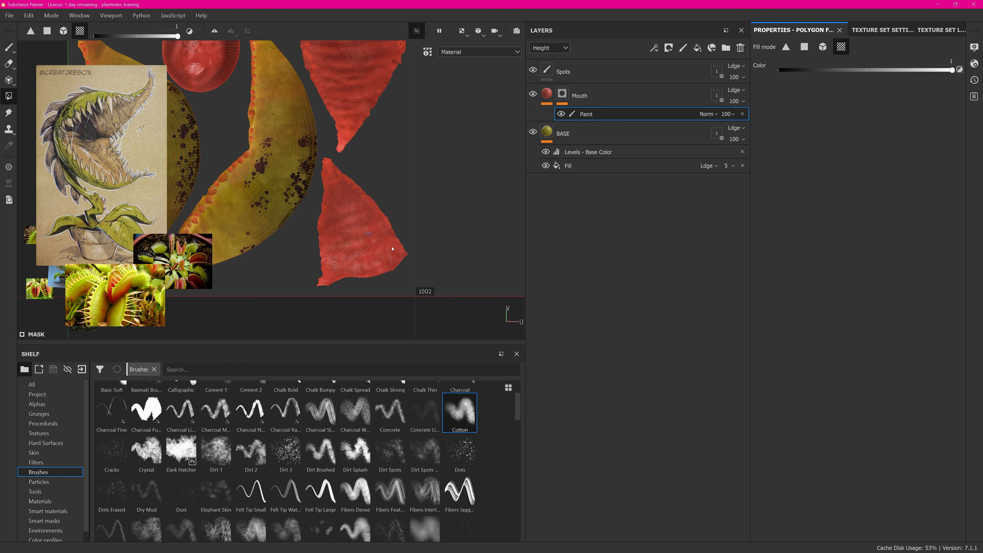
{"action": "middle_click_drag", "start_coordinate": [358, 207], "coordinate": [385, 223], "text": "alt"}
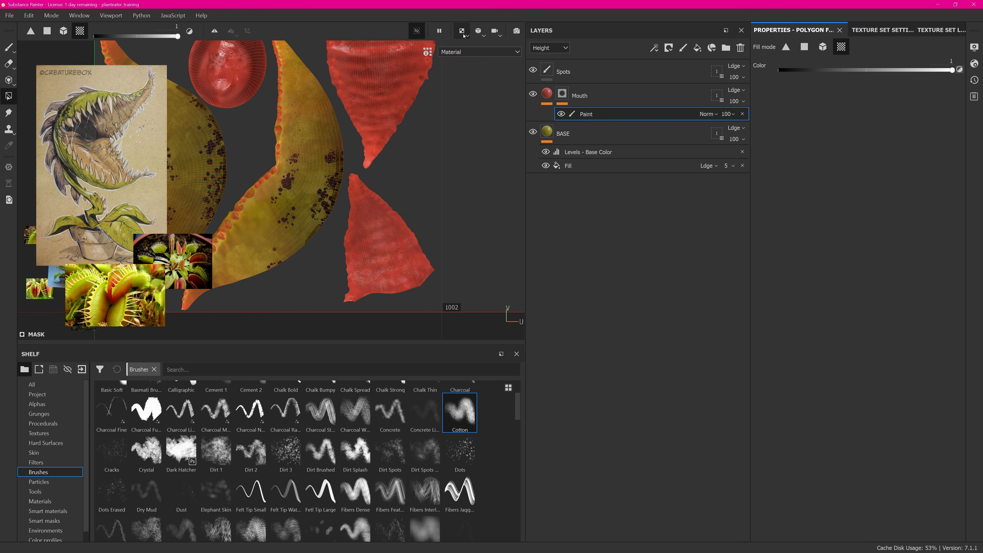
Return to the 3D-only view and switch back to the Paint tool to inspect the filled mouth.
{"action": "left_click", "coordinate": [476, 35]}
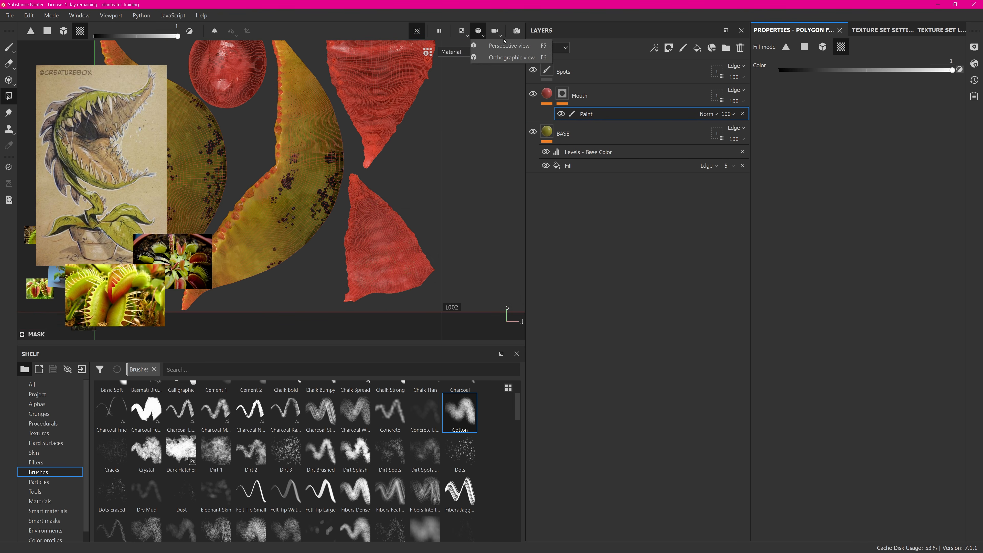
{"action": "left_click", "coordinate": [462, 32]}
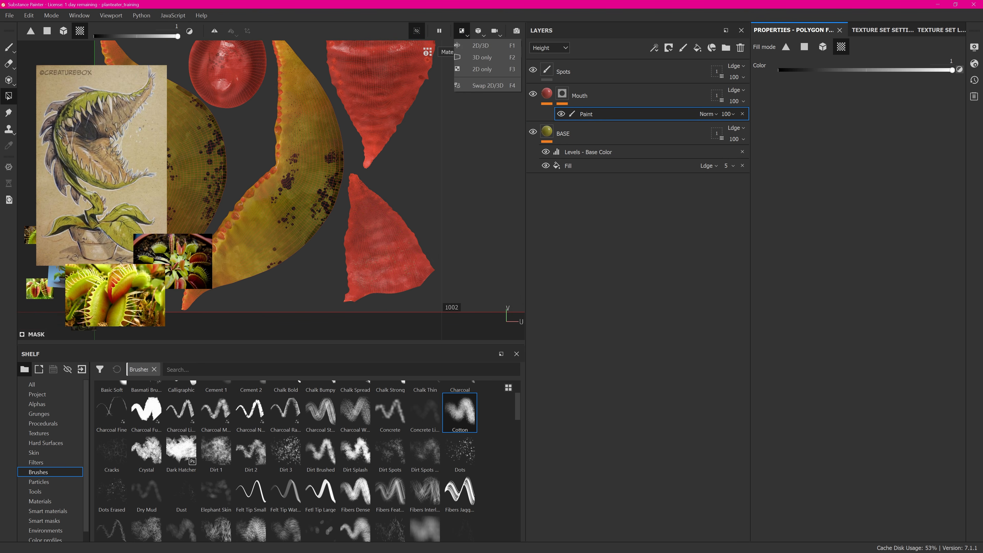
{"action": "left_click", "coordinate": [484, 58]}
{"action": "left_click_drag", "start_coordinate": [295, 127], "coordinate": [257, 125], "text": "alt"}
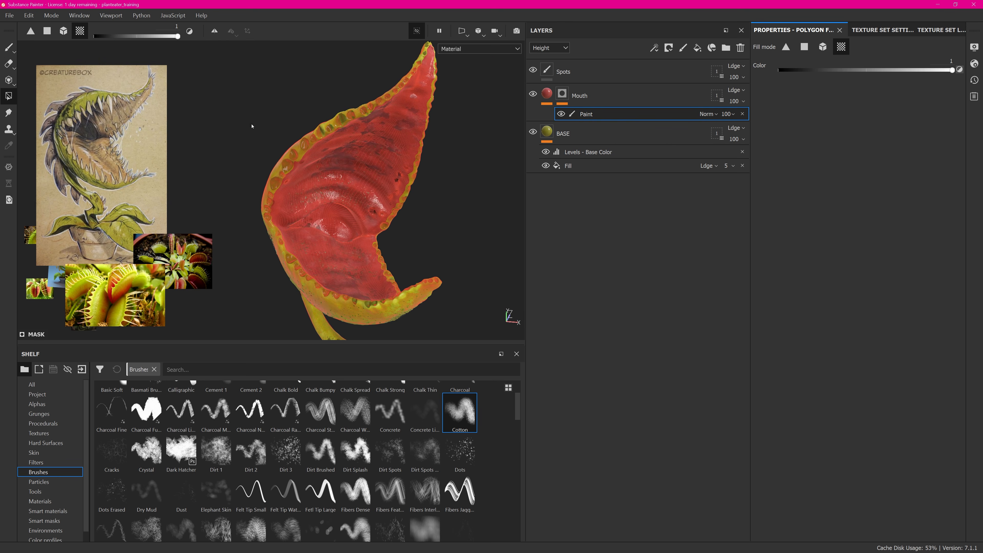
{"action": "left_click", "coordinate": [14, 48]}
{"action": "left_click_drag", "start_coordinate": [270, 228], "coordinate": [315, 228], "text": "alt"}
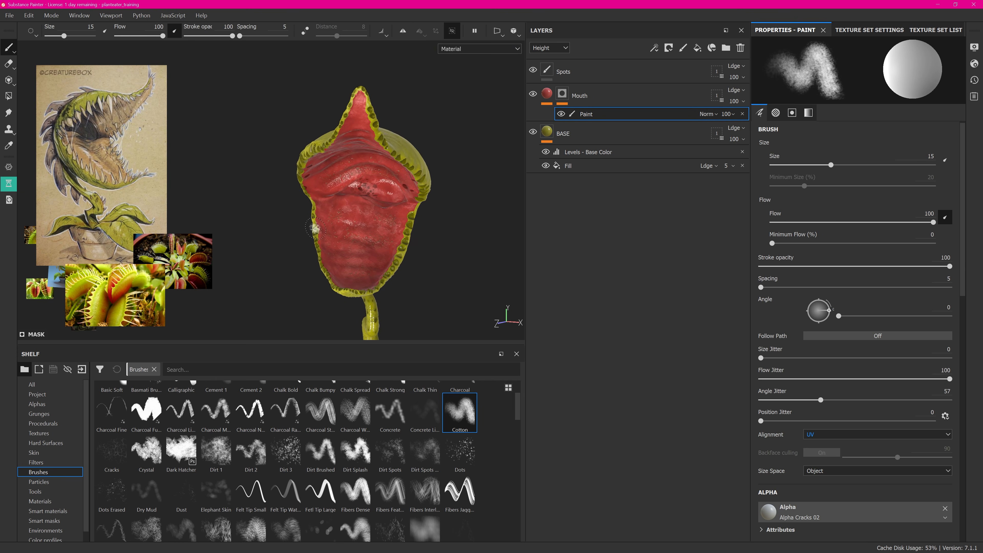
{"action": "right_click_drag", "start_coordinate": [315, 228], "coordinate": [360, 217], "text": "alt"}
{"action": "left_click_drag", "start_coordinate": [371, 209], "coordinate": [441, 193], "text": "alt"}
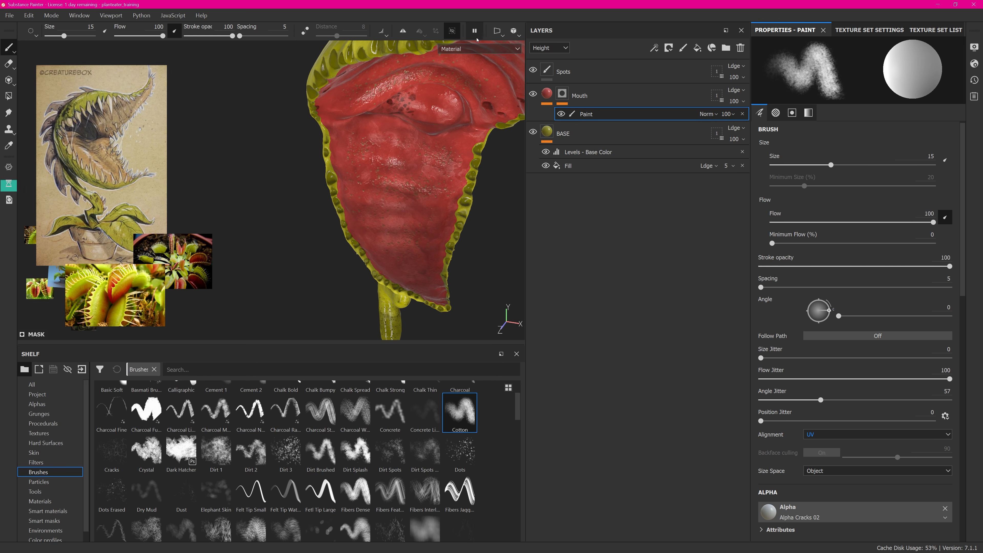
Show only the 2D UV view and ready the Dots brush with a grayscale value of 0 for the Mouth mask.
{"action": "left_click", "coordinate": [498, 33]}
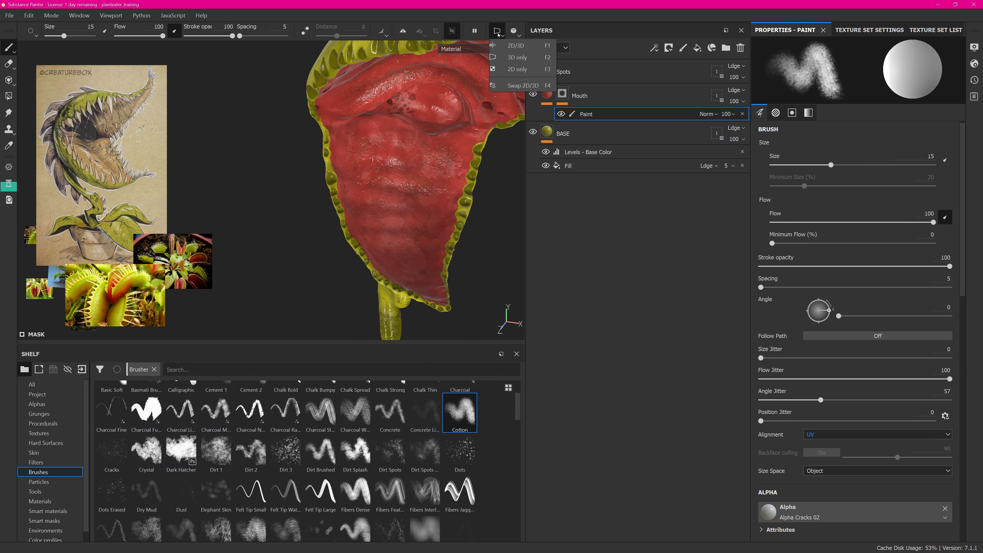
{"action": "left_click", "coordinate": [517, 69]}
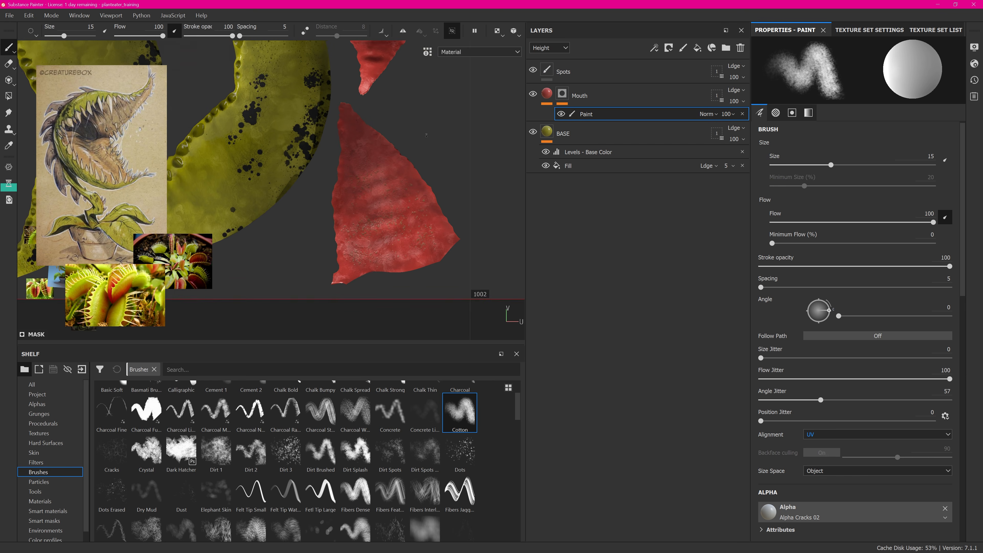
{"action": "left_click", "coordinate": [459, 451]}
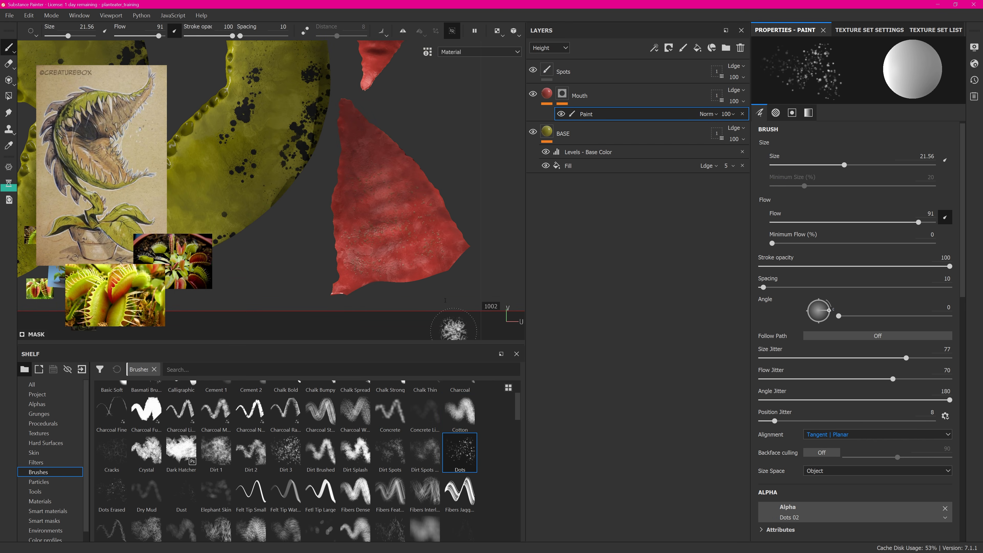
{"action": "left_click", "coordinate": [791, 111]}
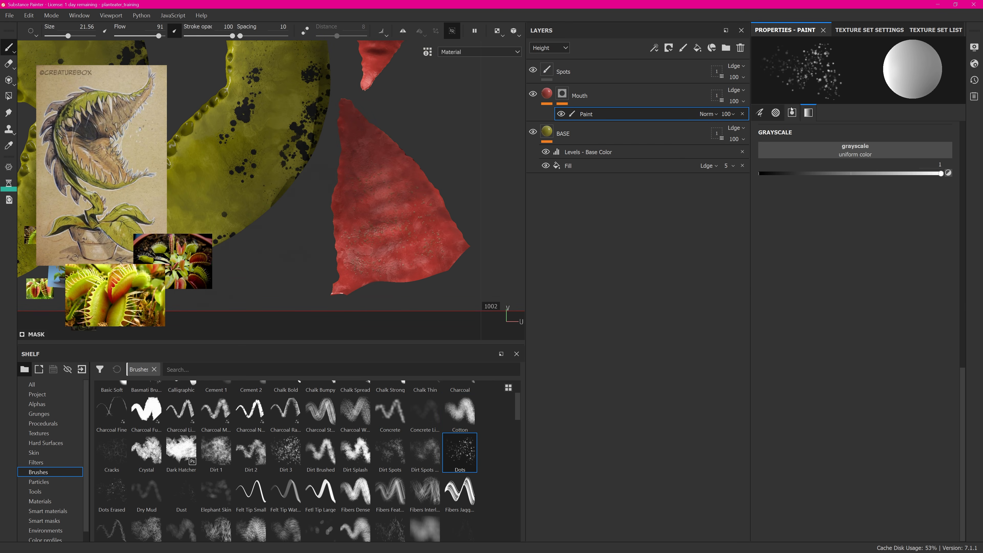
{"action": "left_click_drag", "start_coordinate": [893, 173], "coordinate": [759, 173]}
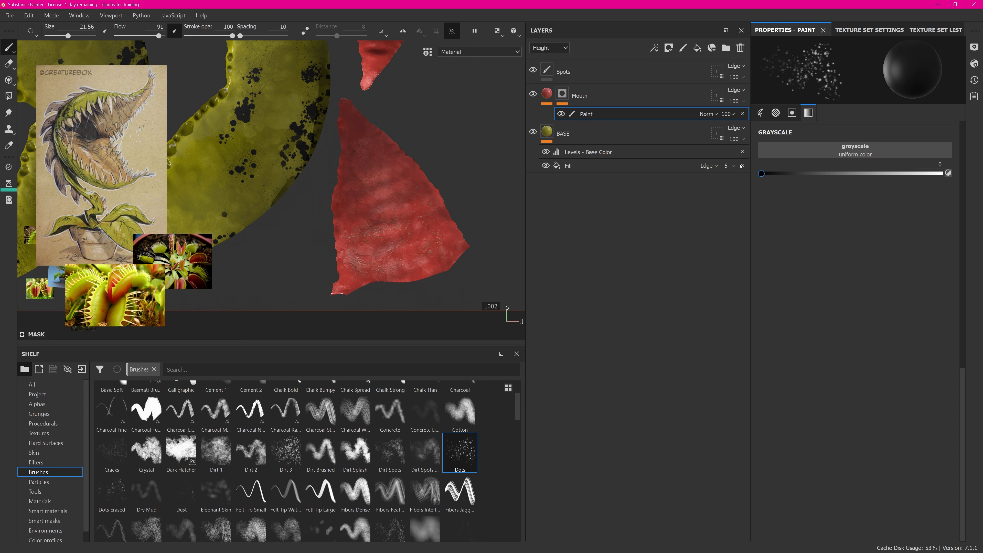
Set the brush to size 8.9 and spacing 48, and dot away the red around the pointed side corner of the lower triangular mouth island.
{"action": "scroll", "coordinate": [355, 266], "scroll_direction": "up", "scroll_amount": 8}
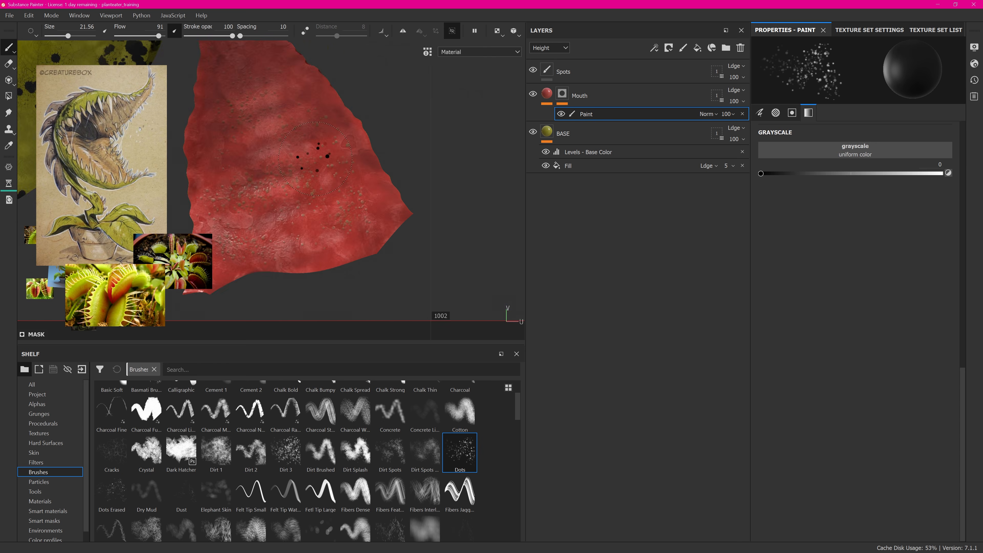
{"action": "key", "text": "bracketleft"}
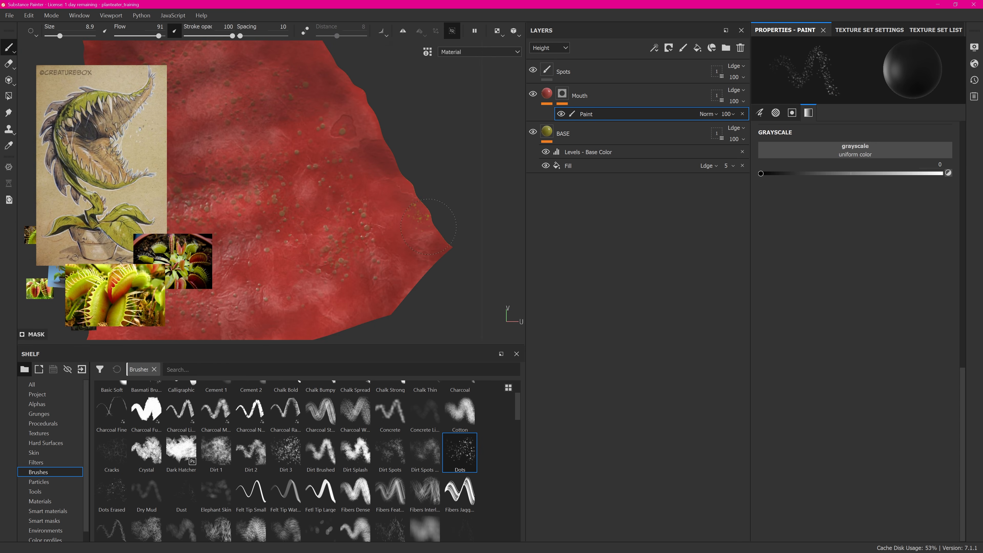
{"action": "key", "text": "ctrl+s"}
{"action": "left_click", "coordinate": [760, 113]}
{"action": "left_click_drag", "start_coordinate": [767, 289], "coordinate": [771, 289]}
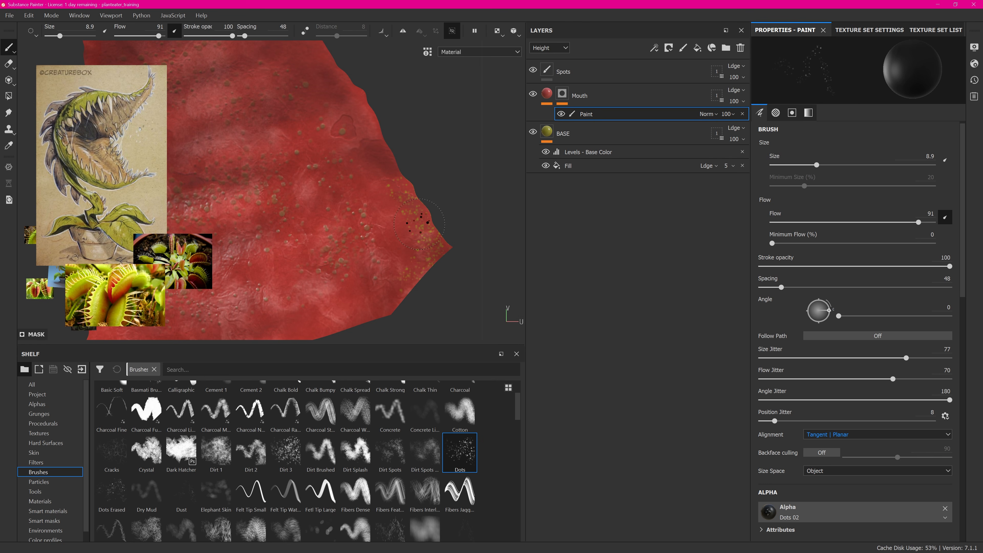
Enlarge the brush to 13.57 and scatter mask dots along both long edges of the triangular mouth island.
{"action": "right_click_drag", "start_coordinate": [402, 246], "coordinate": [371, 250], "text": "alt"}
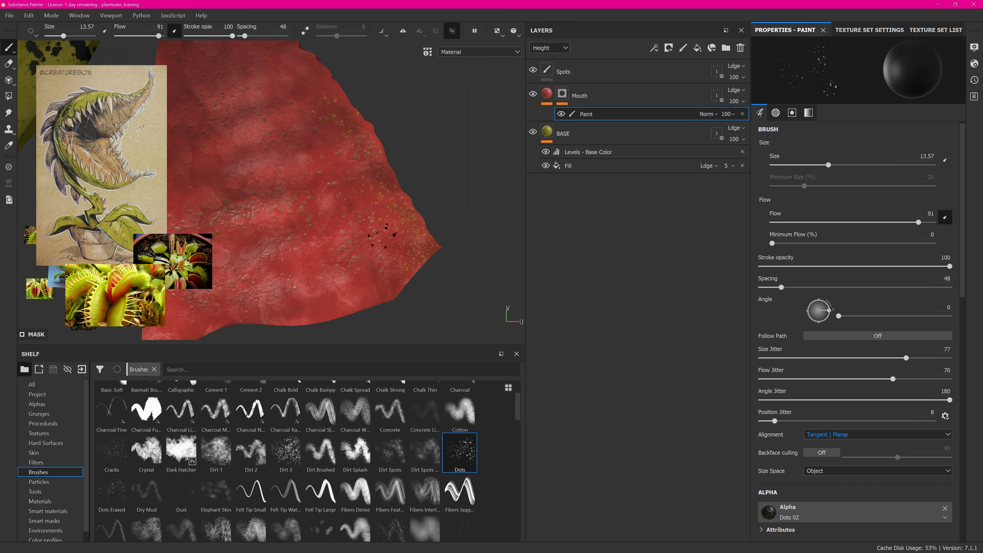
{"action": "middle_click_drag", "start_coordinate": [384, 237], "coordinate": [523, 211], "text": "alt"}
{"action": "right_click_drag", "start_coordinate": [522, 211], "coordinate": [329, 181], "text": "alt"}
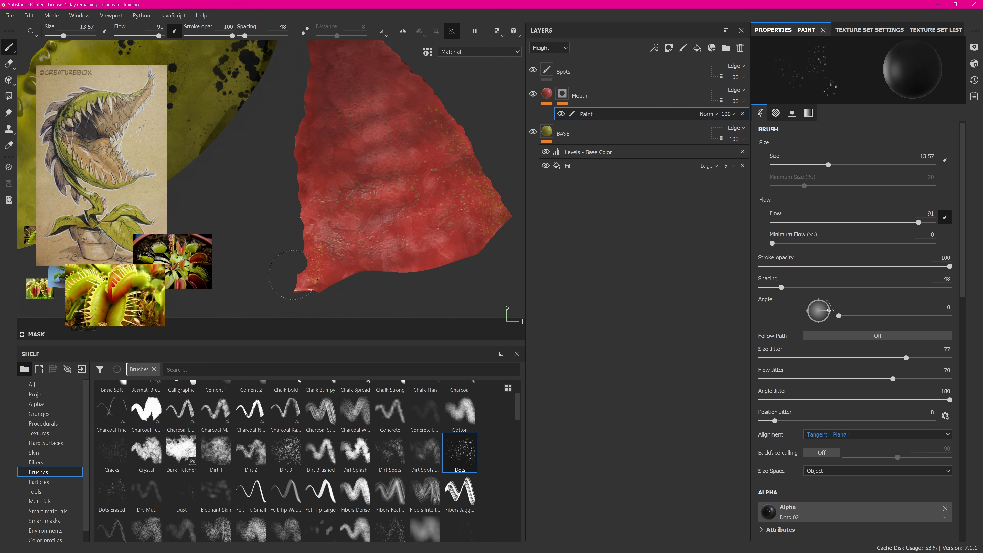
{"action": "middle_click_drag", "start_coordinate": [301, 79], "coordinate": [305, 219], "text": "alt"}
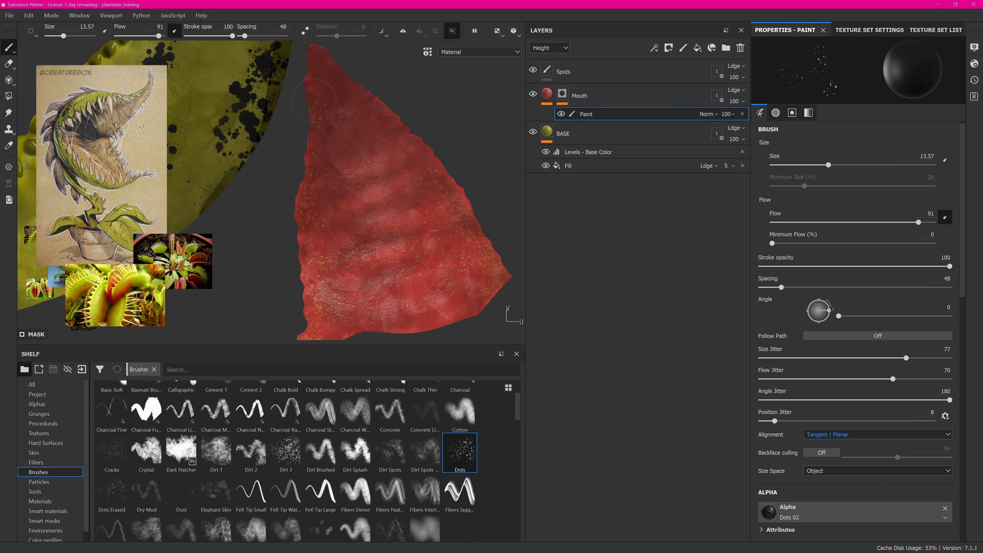
{"action": "middle_click_drag", "start_coordinate": [321, 68], "coordinate": [309, 152], "text": "alt"}
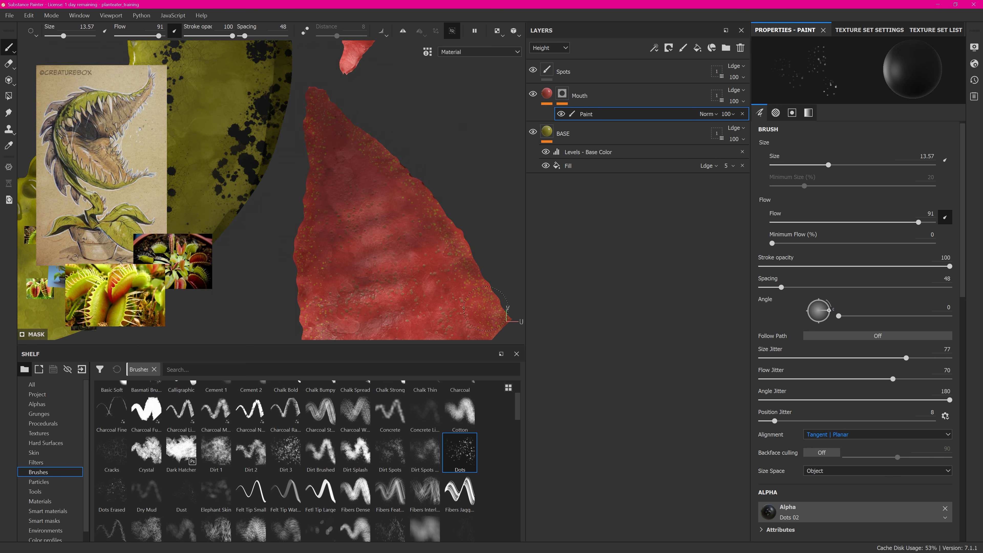
{"action": "middle_click_drag", "start_coordinate": [485, 308], "coordinate": [454, 209], "text": "alt"}
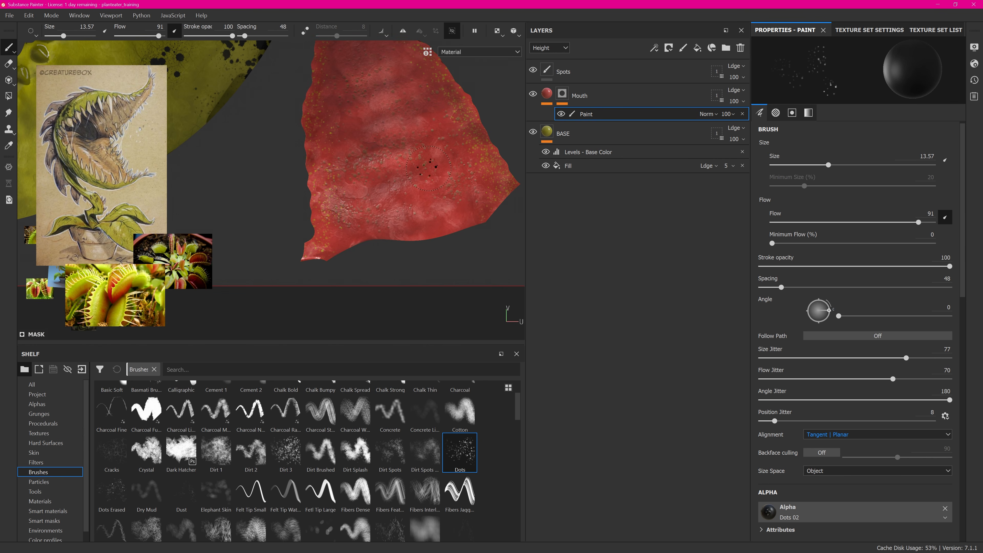
Reduce the brush to size 7.76 and add finer mask dots along the triangular island's straighter edge and bottom corner.
{"action": "middle_click_drag", "start_coordinate": [420, 116], "coordinate": [444, 302], "text": "alt"}
{"action": "mouse_move", "coordinate": [391, 67]}
{"action": "middle_mouse_down", "text": "alt"}
{"action": "mouse_move", "coordinate": [402, 172]}
{"action": "mouse_move", "coordinate": [389, 58]}
{"action": "middle_mouse_up", "text": "alt"}
{"action": "middle_click_drag", "start_coordinate": [387, 256], "coordinate": [388, 124], "text": "alt"}
{"action": "right_click_drag", "start_coordinate": [350, 238], "coordinate": [374, 273], "text": "alt"}
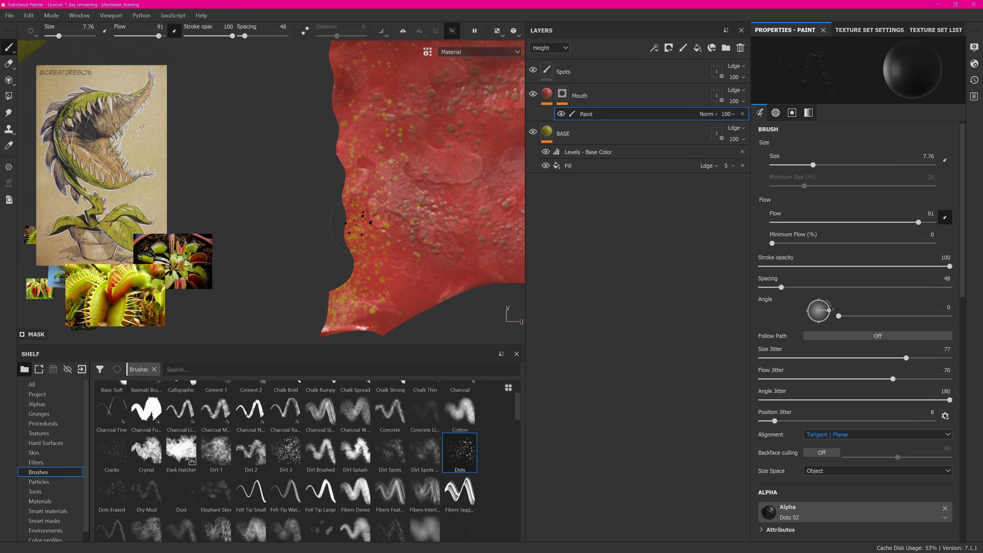
{"action": "right_click_drag", "start_coordinate": [361, 225], "coordinate": [325, 193], "text": "alt"}
{"action": "middle_click_drag", "start_coordinate": [407, 97], "coordinate": [410, 318], "text": "alt"}
{"action": "middle_click_drag", "start_coordinate": [519, 325], "coordinate": [409, 171], "text": "alt"}
Set the brush spacing to 10 and paint denser dots along the triangular island's edge up to its narrow tip.
{"action": "left_click_drag", "start_coordinate": [780, 287], "coordinate": [763, 287]}
{"action": "left_click_drag", "start_coordinate": [429, 217], "coordinate": [348, 97]}
{"action": "right_click_drag", "start_coordinate": [348, 155], "coordinate": [371, 182], "text": "alt"}
{"action": "middle_click_drag", "start_coordinate": [217, 78], "coordinate": [339, 147], "text": "alt"}
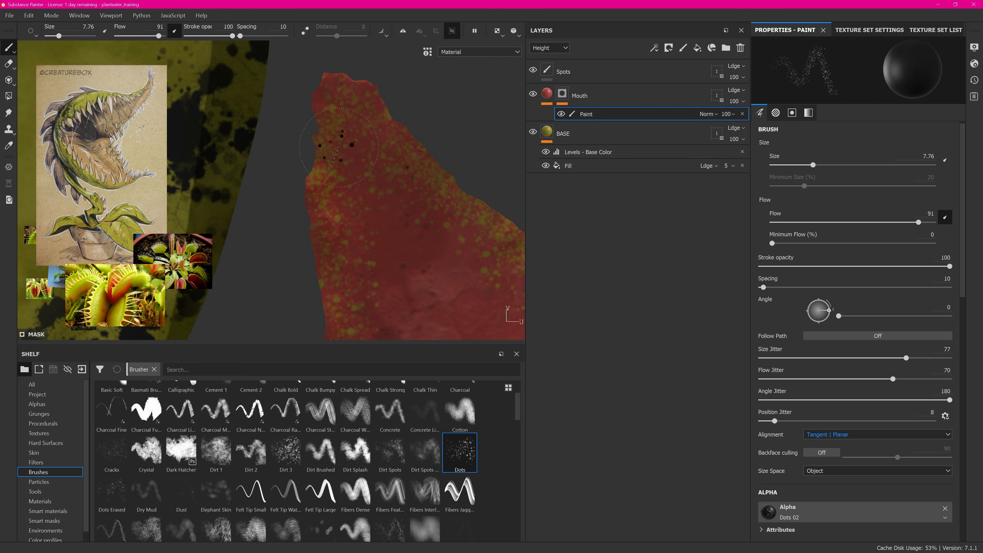
Display only the Base Color channel, set the brush spacing to 5, and mask a solid green rim around the triangular island's long edges.
{"action": "key", "text": "c"}
{"action": "right_click_drag", "start_coordinate": [339, 148], "coordinate": [310, 131], "text": "alt"}
{"action": "middle_click_drag", "start_coordinate": [360, 233], "coordinate": [348, 155], "text": "alt"}
{"action": "left_click_drag", "start_coordinate": [763, 288], "coordinate": [760, 288]}
{"action": "mouse_move", "coordinate": [350, 302]}
{"action": "middle_mouse_down", "text": "alt"}
{"action": "mouse_move", "coordinate": [347, 192]}
{"action": "mouse_move", "coordinate": [351, 317]}
{"action": "middle_mouse_up", "text": "alt"}
{"action": "middle_click_drag", "start_coordinate": [349, 163], "coordinate": [350, 294], "text": "alt"}
{"action": "middle_click_drag", "start_coordinate": [495, 310], "coordinate": [310, 171], "text": "alt"}
{"action": "middle_click_drag", "start_coordinate": [484, 333], "coordinate": [416, 268], "text": "alt"}
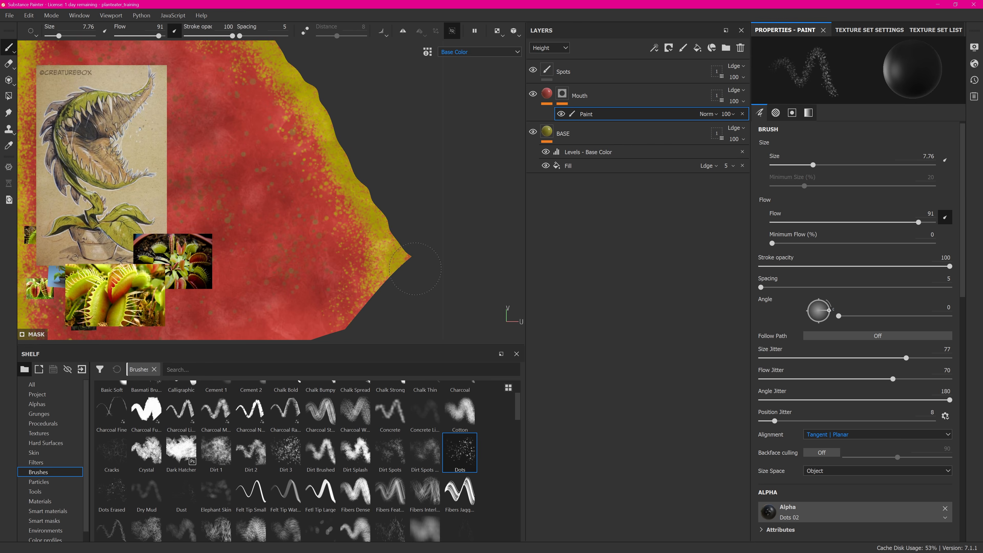
Check the triangular island's green rim in the 3D-only view and return to the 2D-only view.
{"action": "right_click_drag", "start_coordinate": [416, 269], "coordinate": [329, 194], "text": "alt"}
{"action": "middle_click_drag", "start_coordinate": [348, 186], "coordinate": [329, 217], "text": "alt"}
{"action": "left_click", "coordinate": [498, 32]}
{"action": "left_click", "coordinate": [512, 59]}
{"action": "mouse_move", "coordinate": [348, 163]}
{"action": "left_mouse_down", "text": "alt"}
{"action": "mouse_move", "coordinate": [313, 167]}
{"action": "mouse_move", "coordinate": [349, 163]}
{"action": "left_mouse_up", "text": "alt"}
{"action": "left_click", "coordinate": [497, 32]}
{"action": "left_click", "coordinate": [512, 70]}
Scatter looser dots along the inner side of the green rim using spacing 39 and brush size 13.45.
{"action": "left_click_drag", "start_coordinate": [761, 287], "coordinate": [765, 287]}
{"action": "middle_click_drag", "start_coordinate": [464, 252], "coordinate": [440, 165], "text": "alt"}
{"action": "left_click_drag", "start_coordinate": [765, 287], "coordinate": [777, 288]}
{"action": "right_click_drag", "start_coordinate": [324, 185], "coordinate": [328, 174], "text": "alt"}
{"action": "right_click_drag", "start_coordinate": [325, 168], "coordinate": [338, 169], "text": "ctrl"}
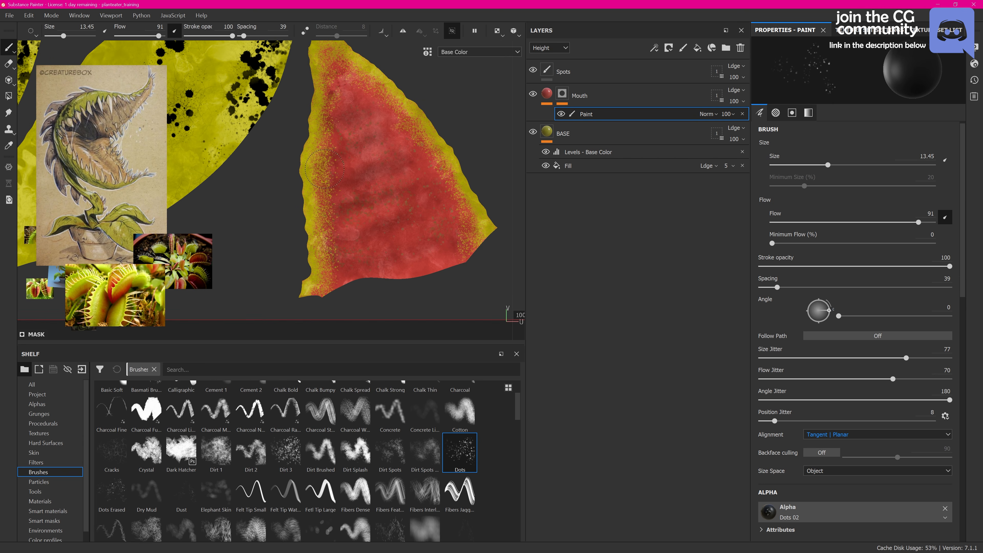
Set the brush to spacing 5 and size 10.67, and mask a green rim along one side of the other large mouth island.
{"action": "middle_click_drag", "start_coordinate": [467, 253], "coordinate": [476, 334], "text": "alt"}
{"action": "right_click_drag", "start_coordinate": [457, 216], "coordinate": [434, 232], "text": "alt"}
{"action": "right_click_drag", "start_coordinate": [434, 193], "coordinate": [453, 194], "text": "ctrl"}
{"action": "middle_click_drag", "start_coordinate": [403, 70], "coordinate": [348, 310], "text": "alt"}
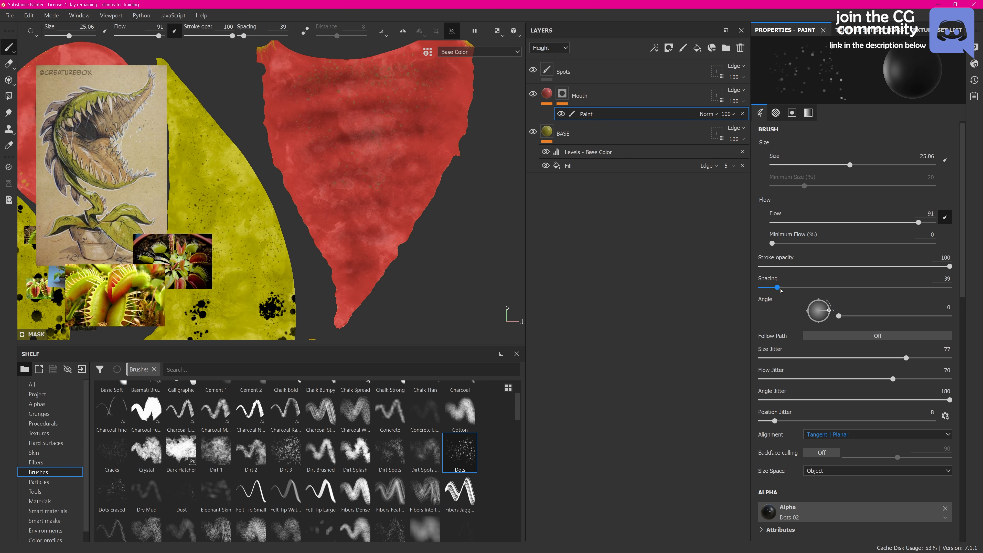
{"action": "left_click_drag", "start_coordinate": [777, 287], "coordinate": [761, 287]}
{"action": "right_click_drag", "start_coordinate": [437, 216], "coordinate": [414, 216], "text": "ctrl"}
{"action": "middle_click_drag", "start_coordinate": [403, 240], "coordinate": [417, 192], "text": "alt"}
{"action": "left_click_drag", "start_coordinate": [451, 168], "coordinate": [399, 236]}
{"action": "middle_click_drag", "start_coordinate": [437, 163], "coordinate": [398, 229], "text": "alt"}
{"action": "left_click_drag", "start_coordinate": [430, 182], "coordinate": [484, 89]}
{"action": "middle_click_drag", "start_coordinate": [480, 89], "coordinate": [414, 310], "text": "alt"}
{"action": "left_click_drag", "start_coordinate": [418, 310], "coordinate": [441, 112]}
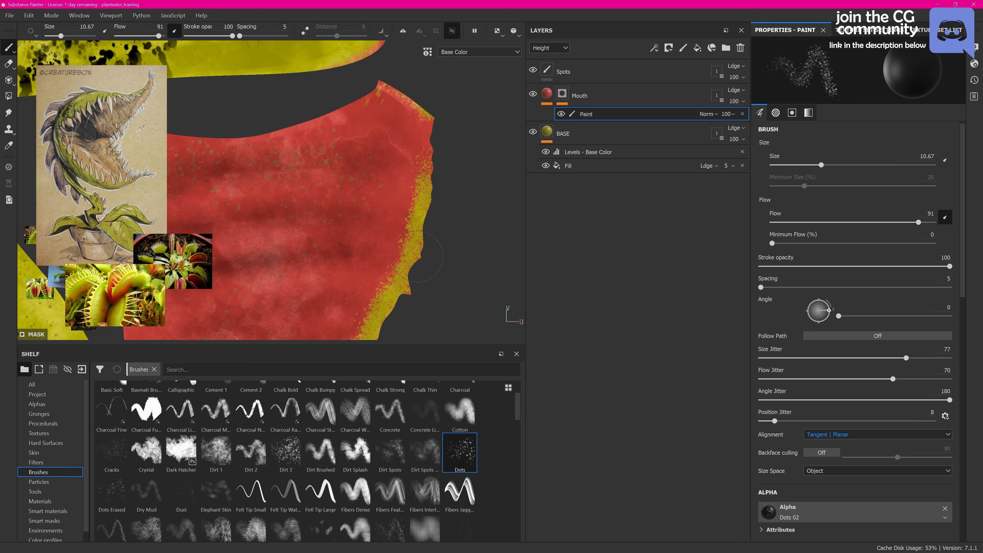
Continue the green rim along the opposite side of the large mouth island down to its tip.
{"action": "middle_click_drag", "start_coordinate": [193, 132], "coordinate": [402, 155], "text": "alt"}
{"action": "left_click_drag", "start_coordinate": [373, 136], "coordinate": [363, 142]}
{"action": "middle_click_drag", "start_coordinate": [433, 309], "coordinate": [305, 69], "text": "alt"}
{"action": "left_click_drag", "start_coordinate": [260, 66], "coordinate": [375, 306]}
{"action": "right_click_drag", "start_coordinate": [387, 217], "coordinate": [340, 217], "text": "alt"}
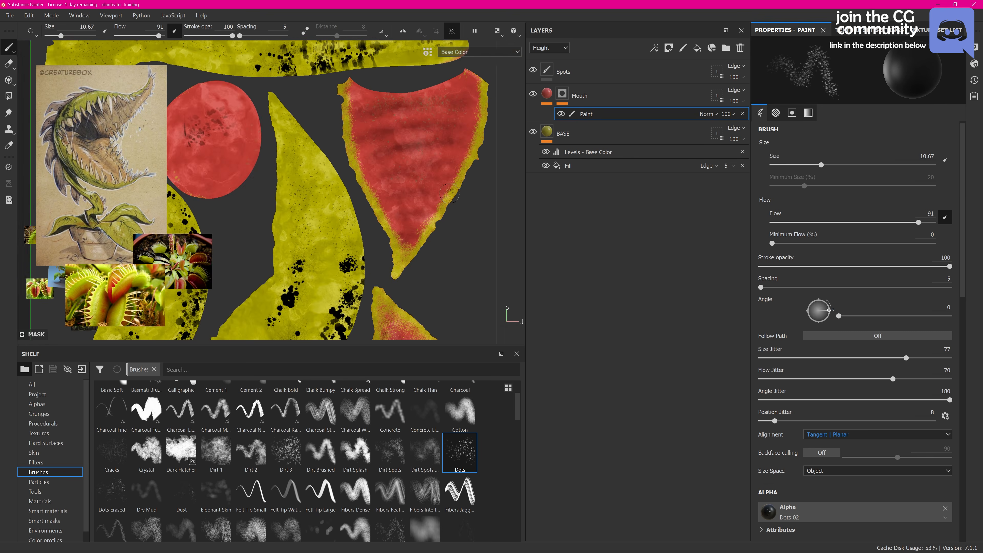
Raise the brush spacing to 36 and scatter loose dots inward from the green rim of the large mouth island.
{"action": "right_click_drag", "start_coordinate": [379, 162], "coordinate": [406, 163], "text": "alt"}
{"action": "left_click_drag", "start_coordinate": [761, 287], "coordinate": [766, 287]}
{"action": "mouse_move", "coordinate": [307, 164]}
{"action": "middle_mouse_down", "text": "alt"}
{"action": "mouse_move", "coordinate": [318, 192]}
{"action": "mouse_move", "coordinate": [319, 185]}
{"action": "middle_mouse_up", "text": "alt"}
{"action": "left_click_drag", "start_coordinate": [325, 178], "coordinate": [481, 111]}
{"action": "left_click_drag", "start_coordinate": [766, 287], "coordinate": [776, 287]}
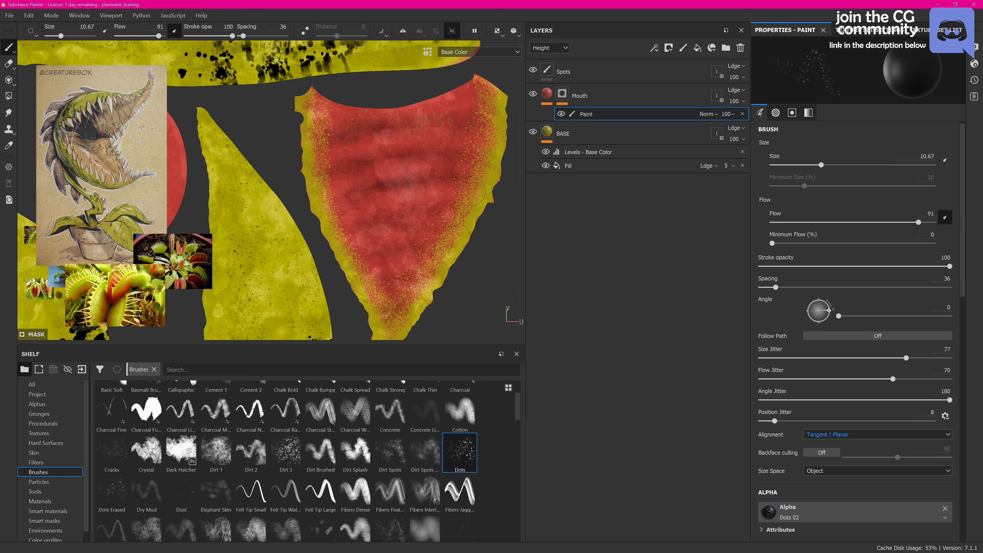
{"action": "right_click_drag", "start_coordinate": [387, 233], "coordinate": [418, 232], "text": "ctrl"}
{"action": "middle_click_drag", "start_coordinate": [402, 287], "coordinate": [405, 261], "text": "alt"}
{"action": "left_click_drag", "start_coordinate": [341, 166], "coordinate": [404, 268]}
Return to the 3D-only view and set the Dots brush to spacing 5 and size 5.98 at the mouth's edge.
{"action": "key", "text": "F2"}
{"action": "right_click_drag", "start_coordinate": [387, 233], "coordinate": [456, 233], "text": "alt"}
{"action": "right_click_drag", "start_coordinate": [422, 232], "coordinate": [395, 232], "text": "ctrl"}
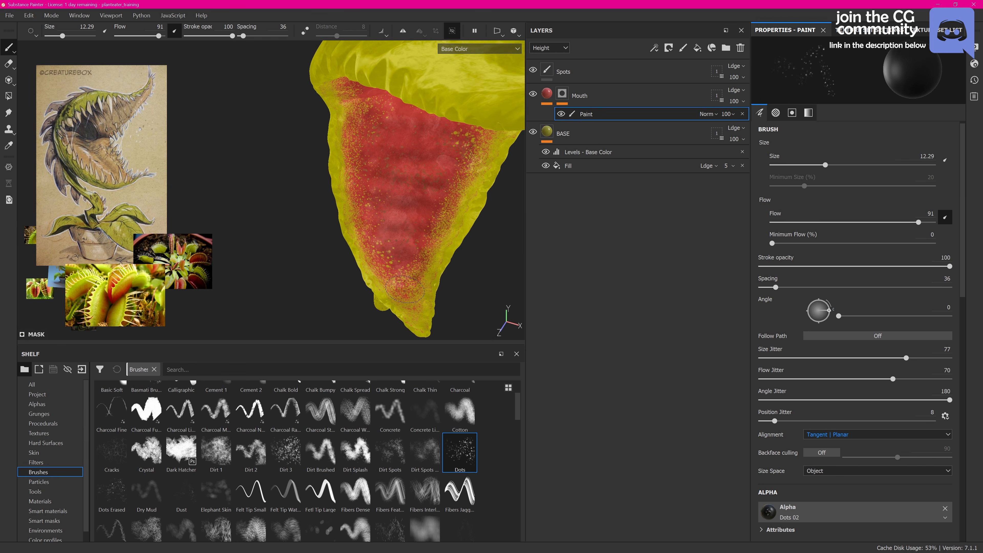
{"action": "left_click_drag", "start_coordinate": [406, 271], "coordinate": [387, 209], "text": "alt"}
{"action": "left_click_drag", "start_coordinate": [776, 287], "coordinate": [760, 287]}
{"action": "right_click_drag", "start_coordinate": [329, 194], "coordinate": [368, 194], "text": "alt"}
{"action": "right_click_drag", "start_coordinate": [318, 184], "coordinate": [298, 183], "text": "ctrl"}
{"action": "left_click_drag", "start_coordinate": [298, 183], "coordinate": [348, 217], "text": "alt"}
{"action": "right_click_drag", "start_coordinate": [387, 217], "coordinate": [349, 216], "text": "alt"}
{"action": "middle_click_drag", "start_coordinate": [349, 217], "coordinate": [380, 217], "text": "alt"}
Try different Alignment modes for the Dots brush on the mouth rim.
{"action": "left_click", "coordinate": [876, 434]}
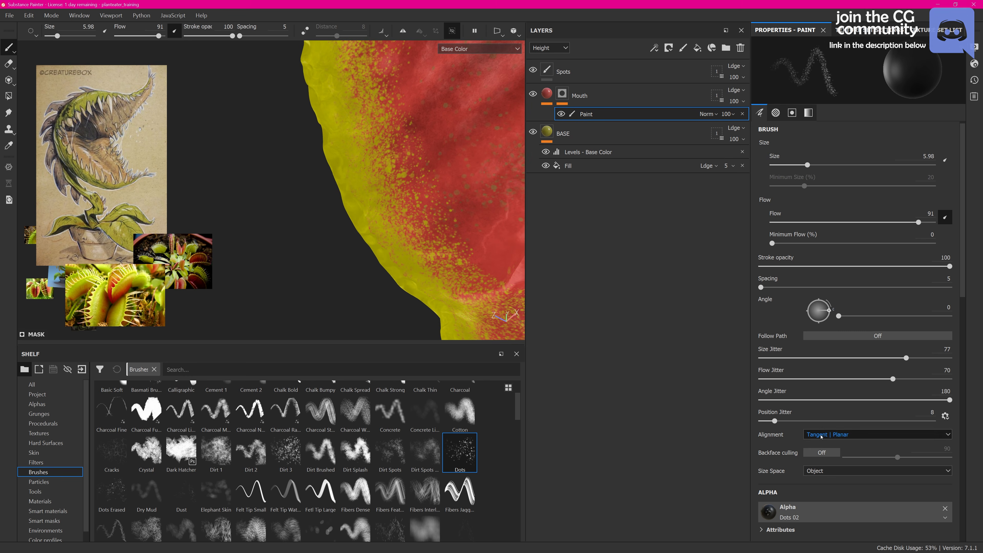
{"action": "left_click", "coordinate": [851, 487]}
{"action": "right_click_drag", "start_coordinate": [387, 217], "coordinate": [367, 216], "text": "ctrl"}
{"action": "left_click", "coordinate": [877, 434]}
{"action": "left_click", "coordinate": [851, 447]}
{"action": "left_click_drag", "start_coordinate": [386, 232], "coordinate": [360, 216], "text": "alt"}
Switch to the Cotton brush, reduce its size to 3.3, and clean up the green rim around the mouth's edges on the model.
{"action": "left_click", "coordinate": [460, 413]}
{"action": "right_click_drag", "start_coordinate": [387, 217], "coordinate": [368, 217], "text": "ctrl"}
{"action": "right_click_drag", "start_coordinate": [387, 217], "coordinate": [360, 217], "text": "alt"}
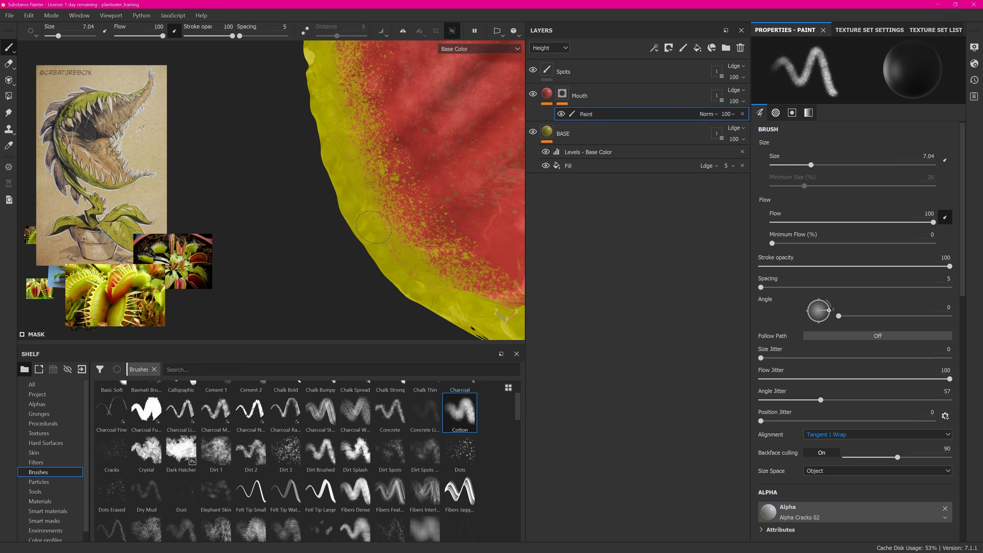
{"action": "left_click_drag", "start_coordinate": [368, 175], "coordinate": [345, 191], "text": "alt"}
{"action": "right_click_drag", "start_coordinate": [344, 191], "coordinate": [333, 191], "text": "ctrl"}
{"action": "left_click_drag", "start_coordinate": [340, 185], "coordinate": [371, 163], "text": "alt"}
{"action": "left_click_drag", "start_coordinate": [345, 57], "coordinate": [371, 162], "text": "alt"}
{"action": "right_click_drag", "start_coordinate": [349, 186], "coordinate": [395, 185], "text": "alt"}
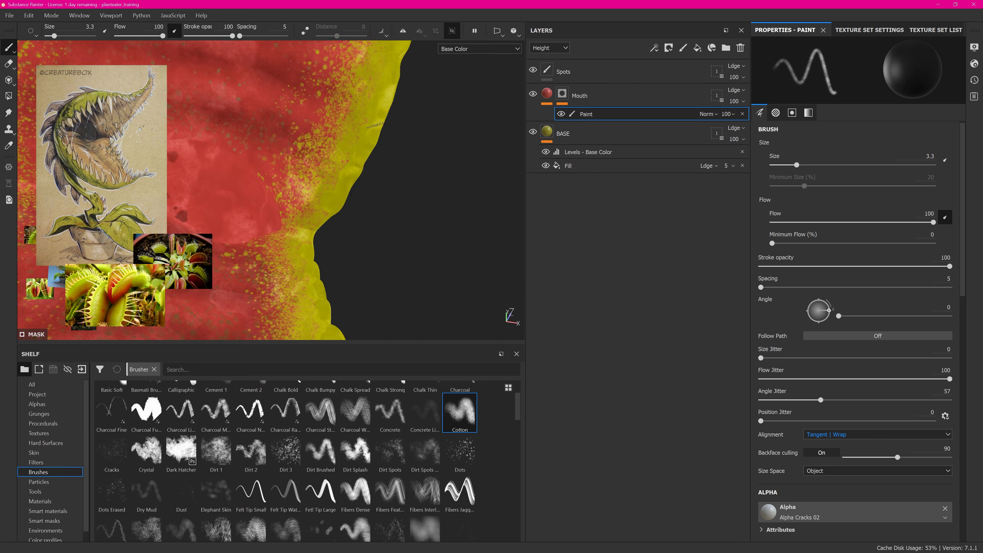
{"action": "mouse_move", "coordinate": [349, 201]}
{"action": "left_mouse_down", "text": "alt"}
{"action": "mouse_move", "coordinate": [371, 186]}
{"action": "mouse_move", "coordinate": [349, 212]}
{"action": "left_mouse_up", "text": "alt"}
{"action": "right_click_drag", "start_coordinate": [349, 213], "coordinate": [373, 212], "text": "alt"}
{"action": "left_click_drag", "start_coordinate": [372, 212], "coordinate": [438, 194], "text": "alt"}
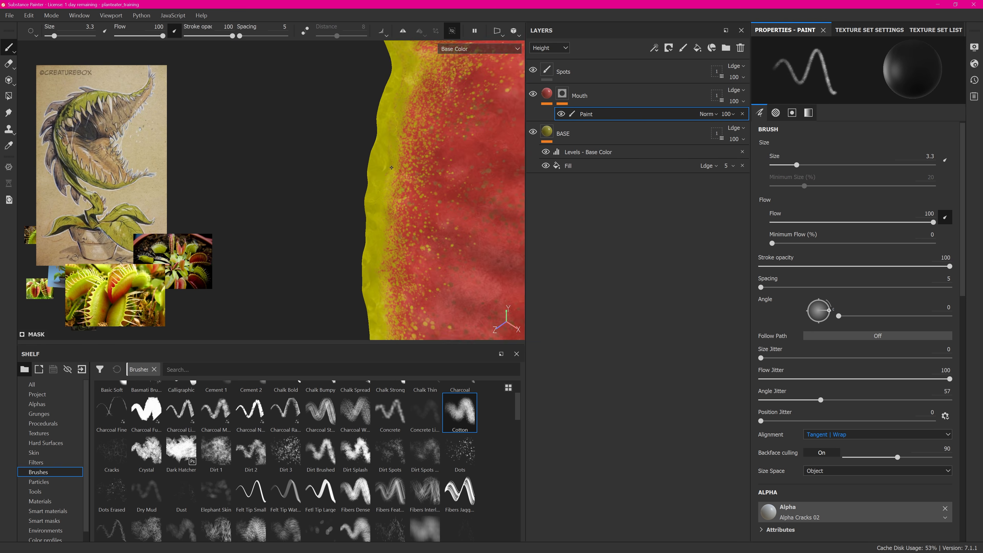
Examine the dotted transition between the green rim and the red mouth, from the whole head down to the lower jaw.
{"action": "right_click_drag", "start_coordinate": [410, 194], "coordinate": [348, 186], "text": "alt"}
{"action": "left_click_drag", "start_coordinate": [318, 174], "coordinate": [349, 179], "text": "alt"}
{"action": "right_click_drag", "start_coordinate": [340, 179], "coordinate": [364, 180], "text": "alt"}
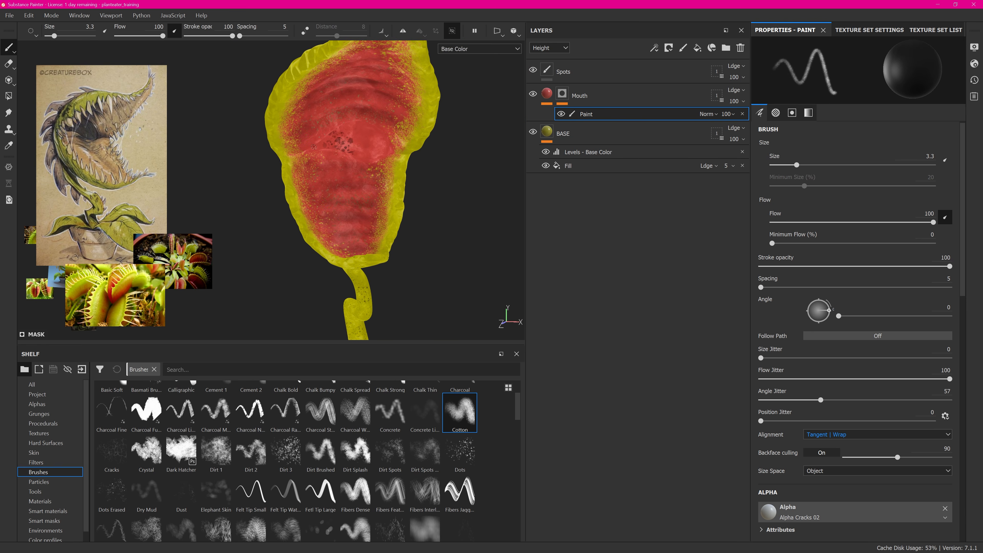
{"action": "left_click_drag", "start_coordinate": [411, 184], "coordinate": [402, 191], "text": "alt"}
{"action": "right_click_drag", "start_coordinate": [402, 191], "coordinate": [454, 193], "text": "alt"}
{"action": "left_click_drag", "start_coordinate": [437, 197], "coordinate": [348, 251], "text": "alt"}
{"action": "right_click_drag", "start_coordinate": [348, 251], "coordinate": [371, 253], "text": "alt"}
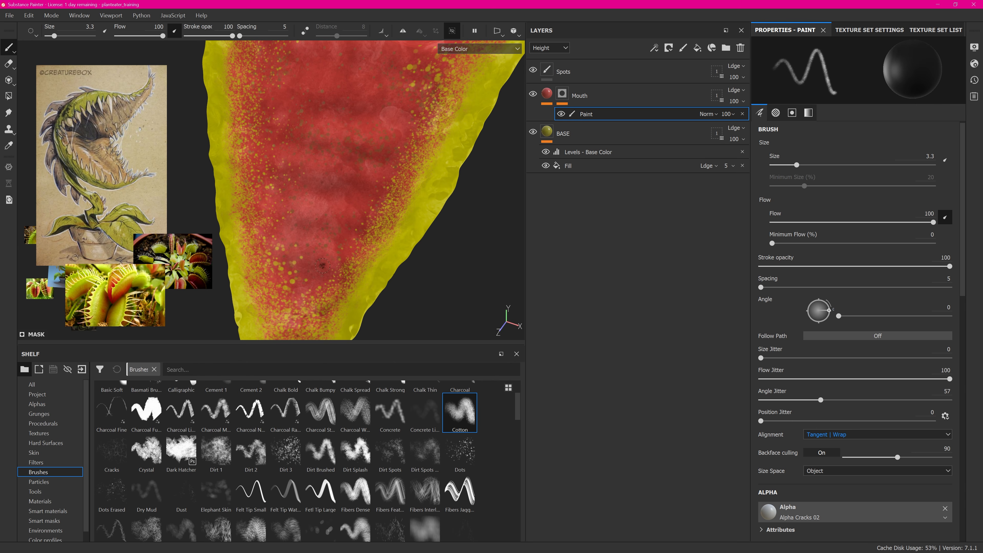
{"action": "left_click_drag", "start_coordinate": [322, 260], "coordinate": [306, 222], "text": "alt"}
Return to the Material view, rotate the environment lighting, and inspect the mouth's rim and dots up close.
{"action": "key", "text": "m"}
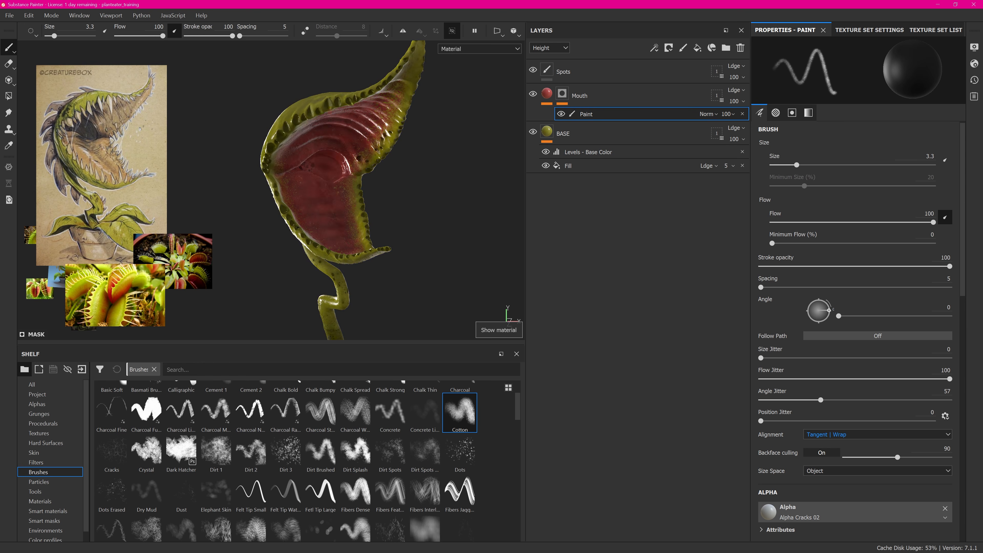
{"action": "right_click_drag", "start_coordinate": [297, 228], "coordinate": [267, 229], "text": "shift"}
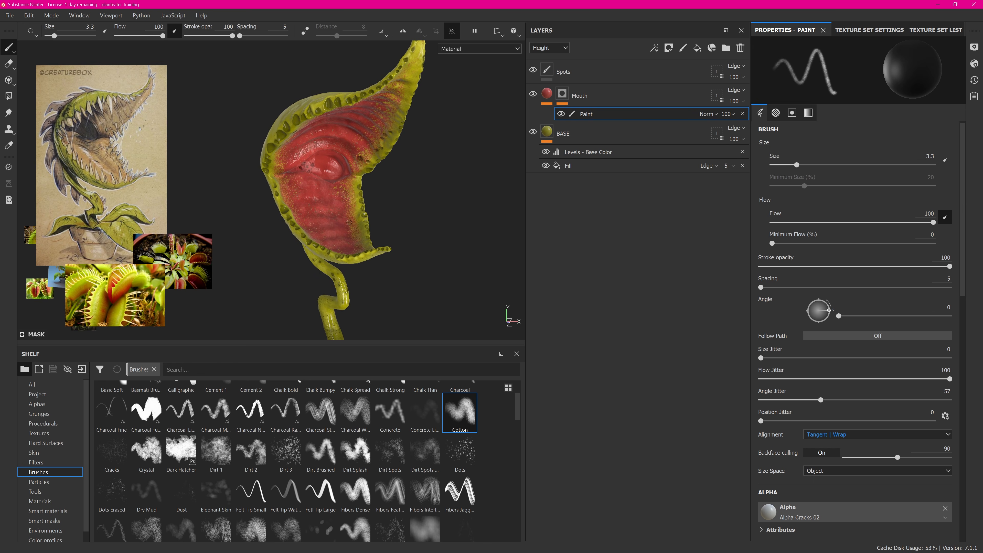
{"action": "left_click_drag", "start_coordinate": [349, 222], "coordinate": [317, 240], "text": "alt"}
{"action": "right_click_drag", "start_coordinate": [318, 240], "coordinate": [399, 226], "text": "alt"}
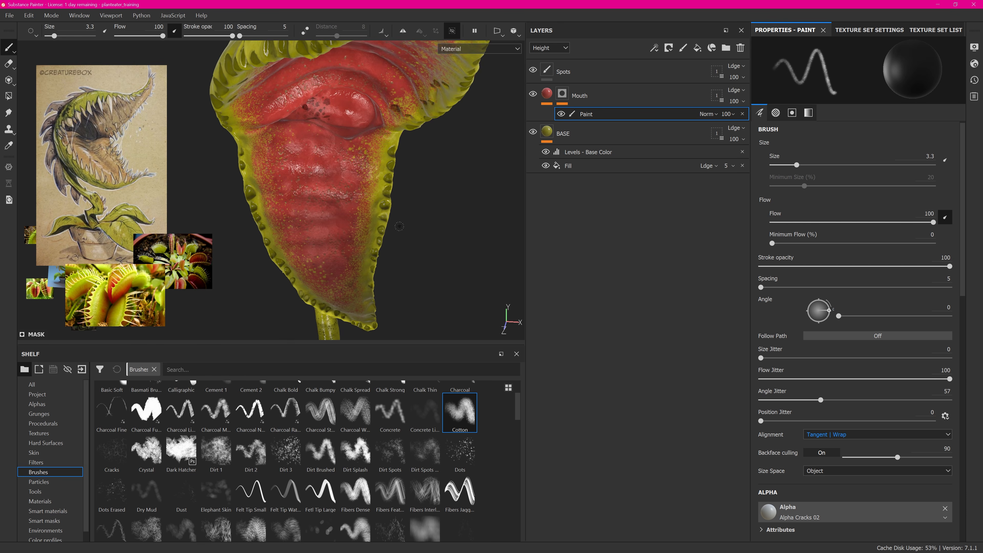
{"action": "left_click_drag", "start_coordinate": [345, 242], "coordinate": [321, 203], "text": "alt"}
{"action": "middle_click_drag", "start_coordinate": [320, 203], "coordinate": [337, 289], "text": "alt"}
{"action": "right_click_drag", "start_coordinate": [337, 289], "coordinate": [387, 240], "text": "alt"}
{"action": "left_click_drag", "start_coordinate": [387, 240], "coordinate": [298, 182], "text": "alt"}
Add a paint effect named Veins directly above Dots in the Mouth layer's content and choose the Cracks brush for it.
{"action": "left_click", "coordinate": [547, 94]}
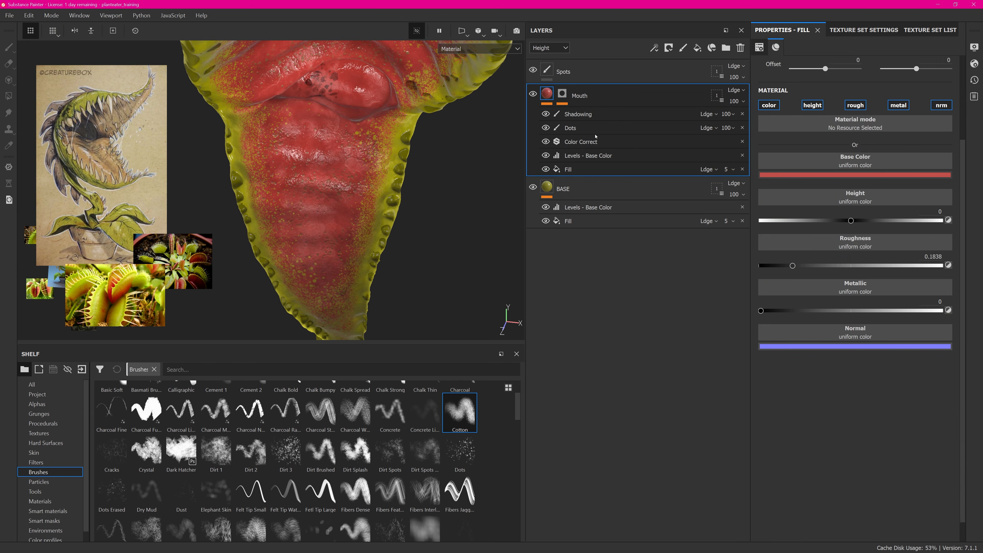
{"action": "left_click", "coordinate": [613, 130]}
{"action": "left_click", "coordinate": [654, 47]}
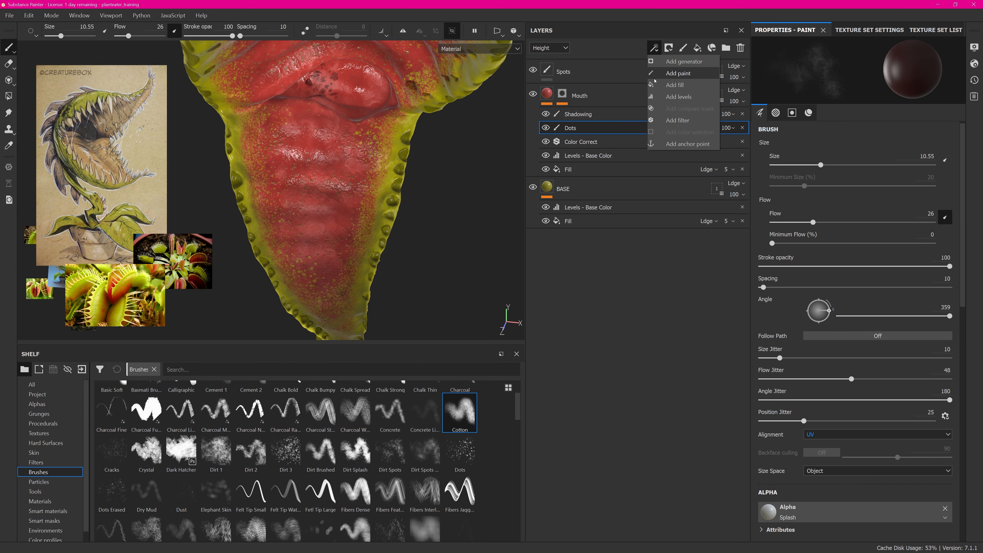
{"action": "left_click", "coordinate": [678, 74]}
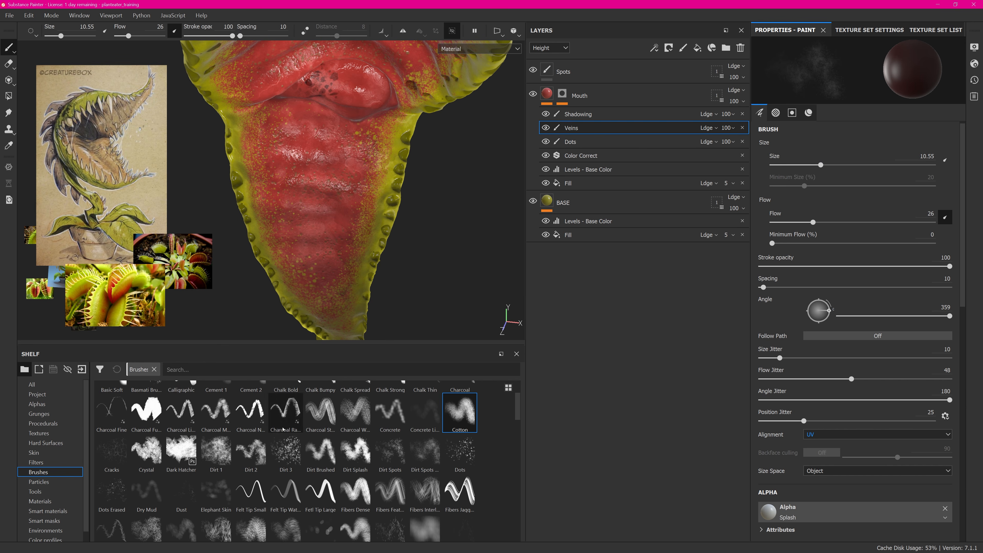
{"action": "left_click", "coordinate": [112, 451]}
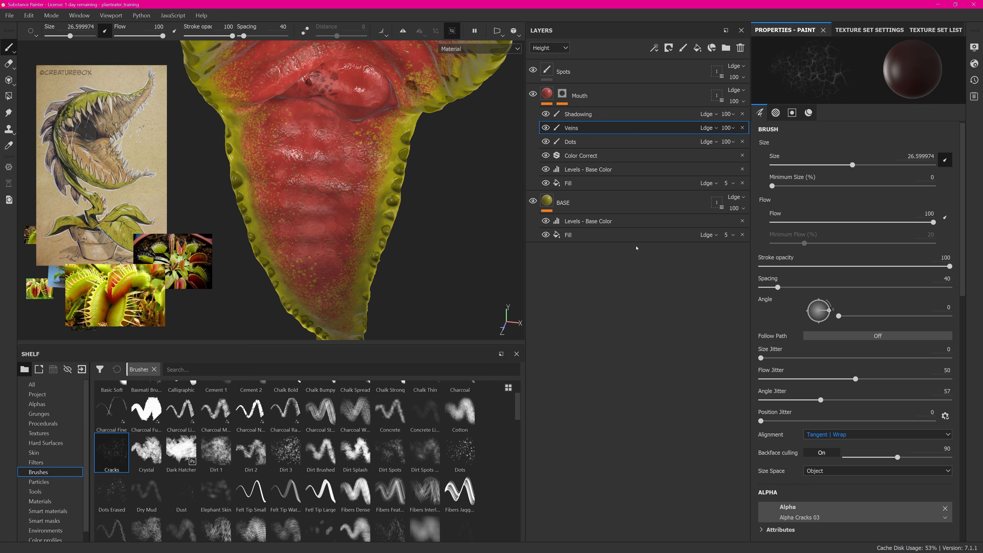
Darken the Cracks brush's base color to the near-black red 1a0303.
{"action": "left_click", "coordinate": [808, 112]}
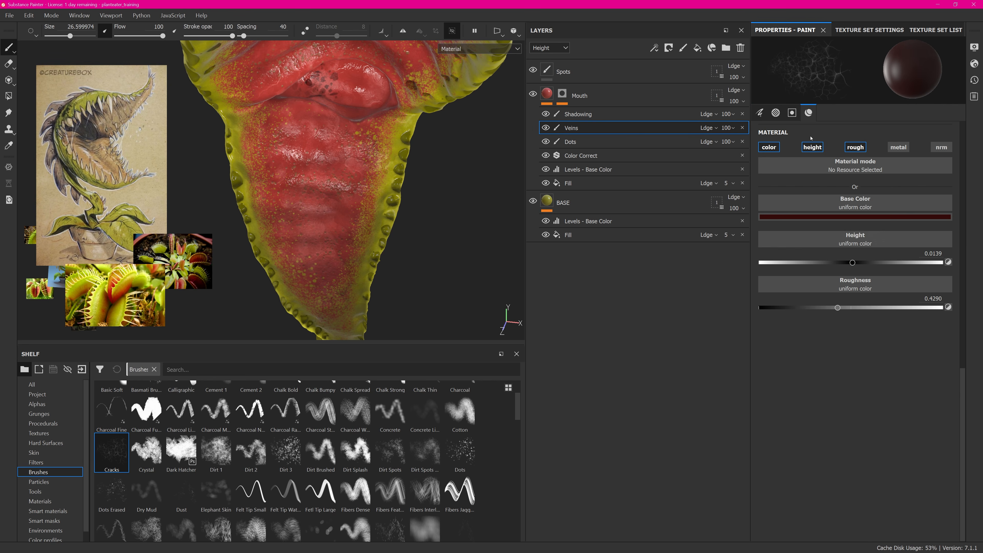
{"action": "left_click", "coordinate": [844, 217]}
{"action": "left_click_drag", "start_coordinate": [971, 307], "coordinate": [970, 315]}
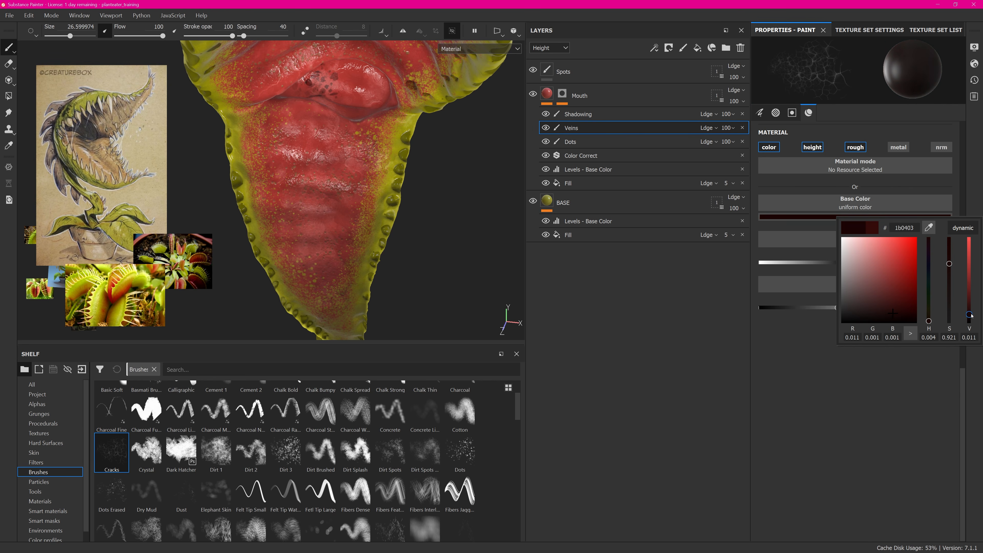
{"action": "left_click", "coordinate": [316, 216]}
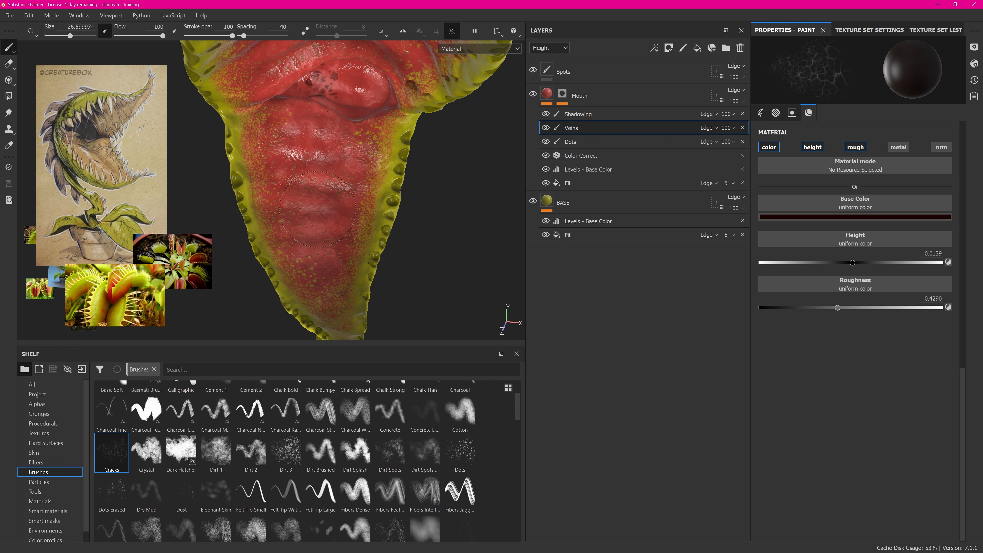
Stamp dark crack veins across the ridged red surface of the lower jaw, reducing the brush size to 21.51.
{"action": "left_click", "coordinate": [346, 163]}
{"action": "right_click_drag", "start_coordinate": [346, 162], "coordinate": [248, 182], "text": "alt"}
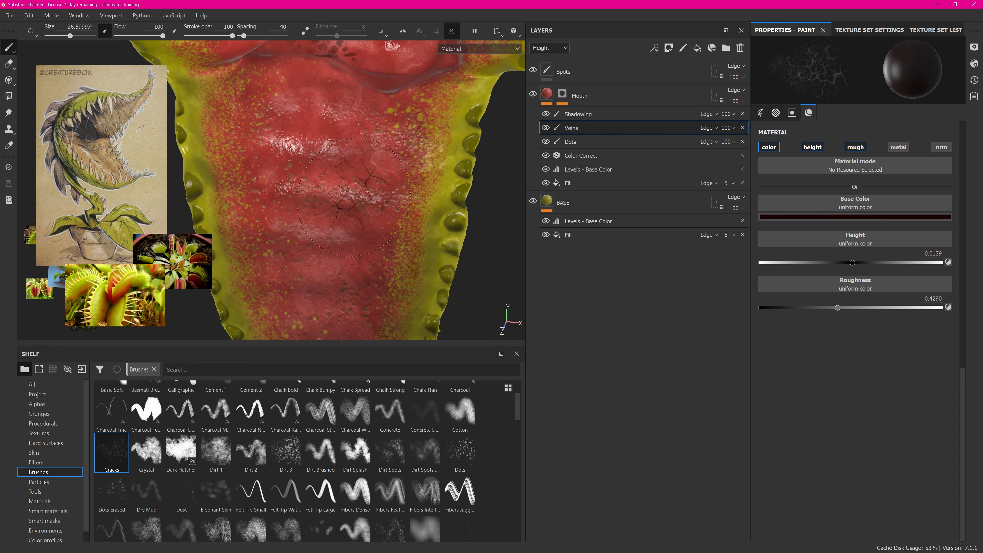
{"action": "left_click_drag", "start_coordinate": [248, 182], "coordinate": [228, 187], "text": "alt"}
{"action": "right_click_drag", "start_coordinate": [352, 193], "coordinate": [332, 193], "text": "ctrl"}
{"action": "middle_click_drag", "start_coordinate": [344, 162], "coordinate": [355, 189], "text": "alt"}
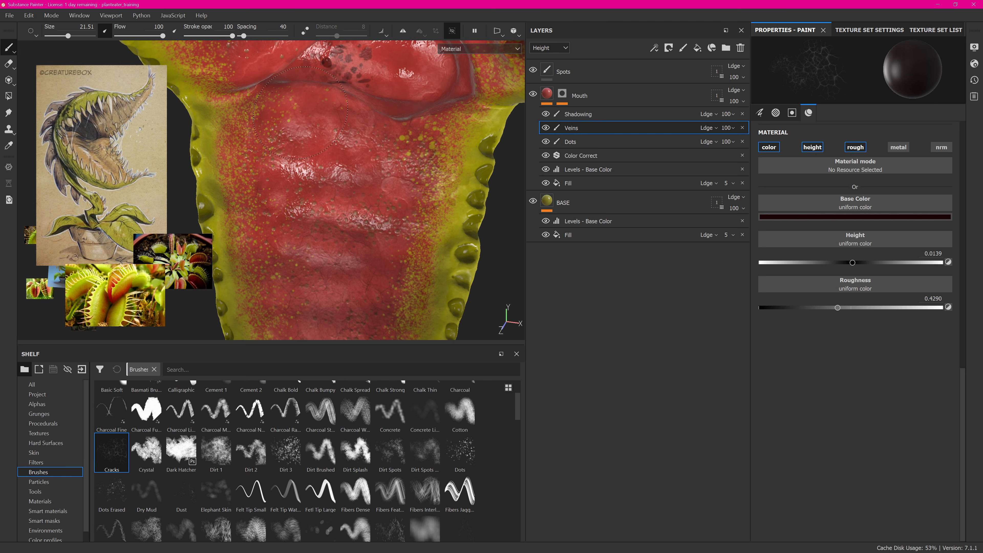
{"action": "middle_click_drag", "start_coordinate": [353, 250], "coordinate": [387, 120], "text": "alt"}
{"action": "left_click_drag", "start_coordinate": [387, 121], "coordinate": [360, 167], "text": "alt"}
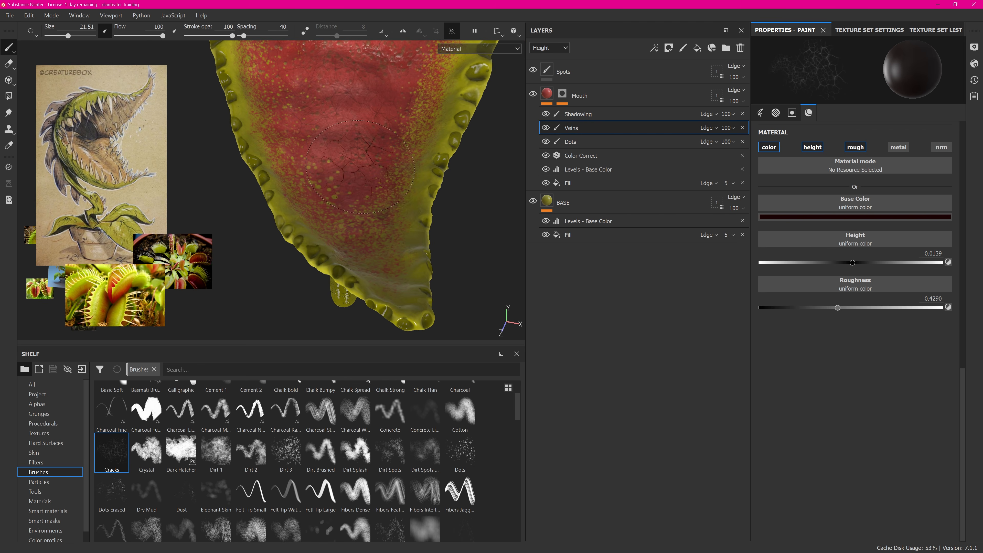
Extend the veins over the rest of the mouth interior, from the lower jaw's tip to the upper palate, and check them from the side.
{"action": "left_click_drag", "start_coordinate": [351, 220], "coordinate": [343, 171], "text": "alt"}
{"action": "middle_click_drag", "start_coordinate": [344, 116], "coordinate": [345, 198], "text": "alt"}
{"action": "mouse_move", "coordinate": [345, 198]}
{"action": "left_mouse_down", "text": "alt"}
{"action": "mouse_move", "coordinate": [282, 121]}
{"action": "mouse_move", "coordinate": [375, 185]}
{"action": "mouse_move", "coordinate": [317, 148]}
{"action": "mouse_move", "coordinate": [306, 195]}
{"action": "left_mouse_up", "text": "alt"}
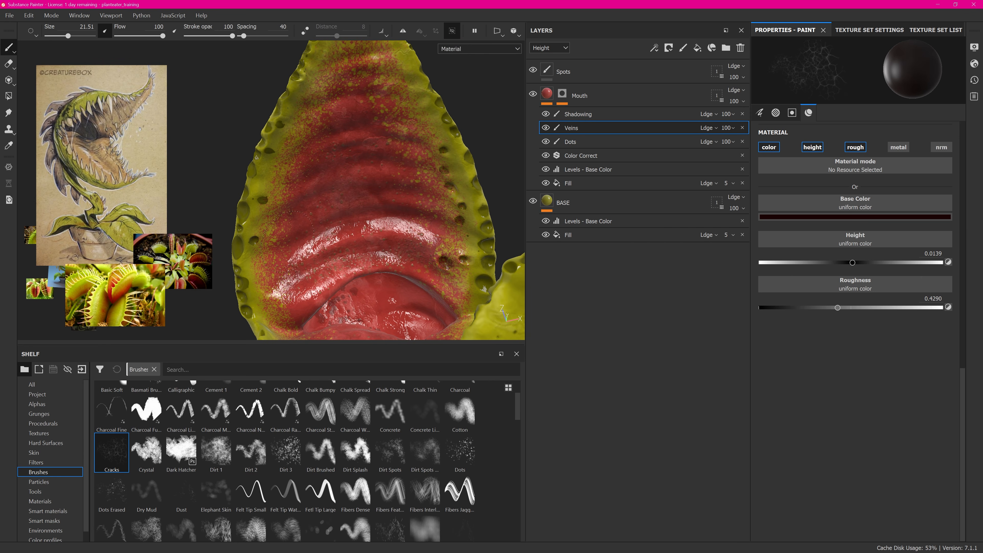
{"action": "mouse_move", "coordinate": [288, 238]}
{"action": "left_mouse_down", "text": "alt"}
{"action": "mouse_move", "coordinate": [282, 177]}
{"action": "mouse_move", "coordinate": [333, 176]}
{"action": "mouse_move", "coordinate": [378, 193]}
{"action": "left_mouse_up", "text": "alt"}
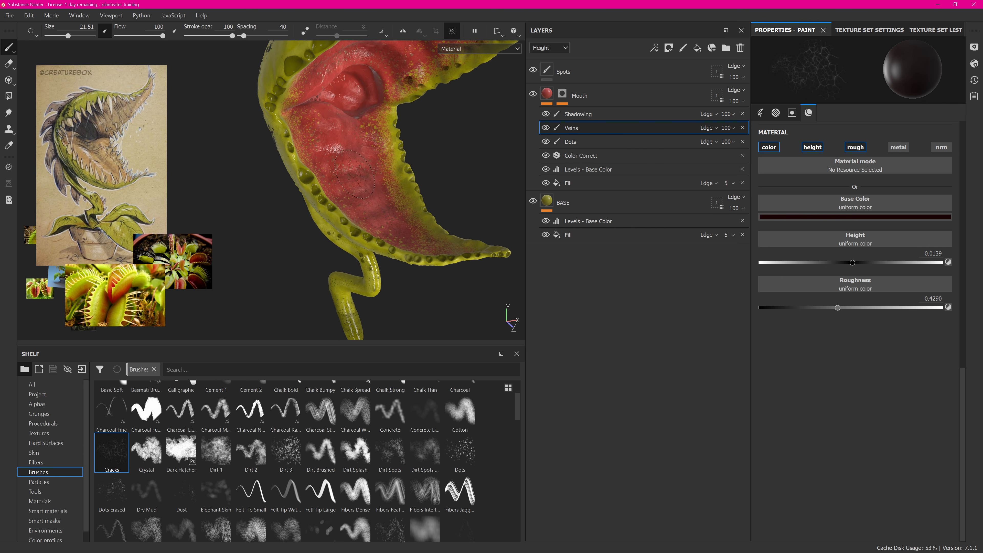
{"action": "scroll", "coordinate": [349, 226], "scroll_direction": "up", "scroll_amount": 5}
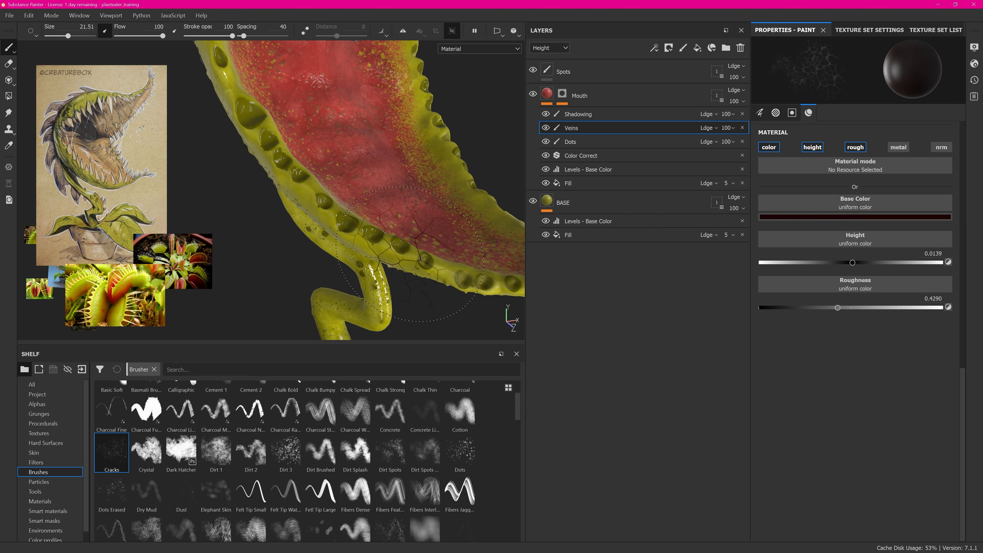
{"action": "right_click_drag", "start_coordinate": [338, 175], "coordinate": [276, 179], "text": "alt"}
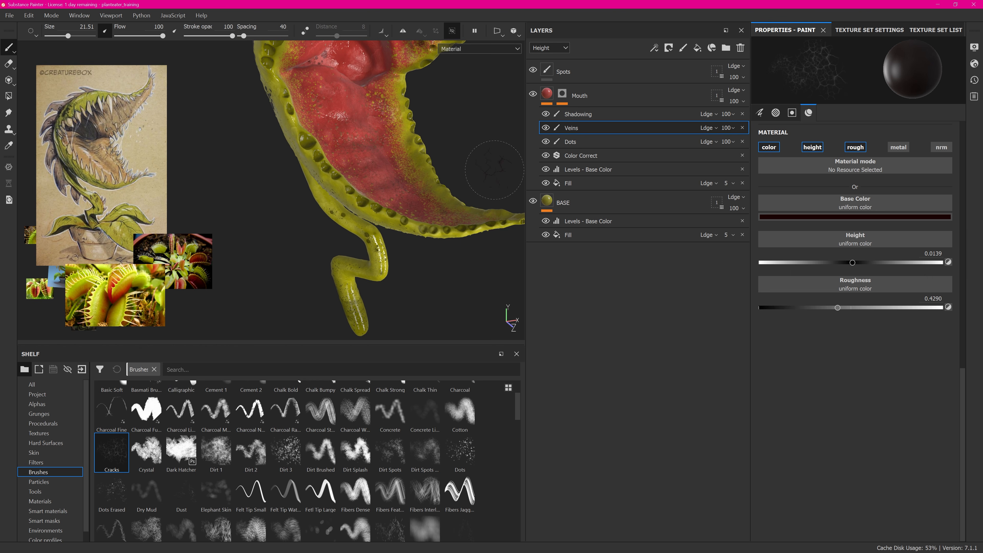
Add a paint effect named teetharea at the top of the BASE layer's content.
{"action": "left_click", "coordinate": [620, 205]}
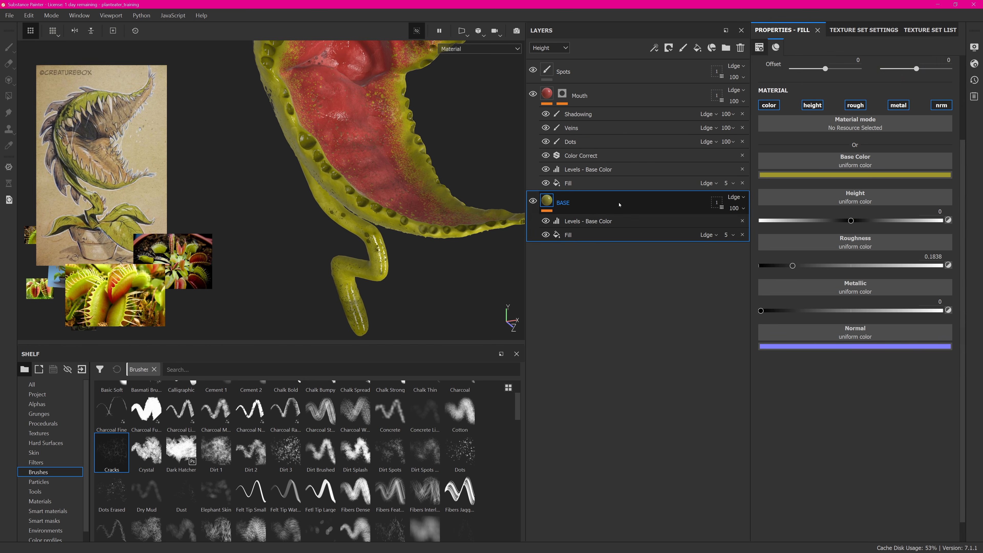
{"action": "left_click", "coordinate": [654, 47]}
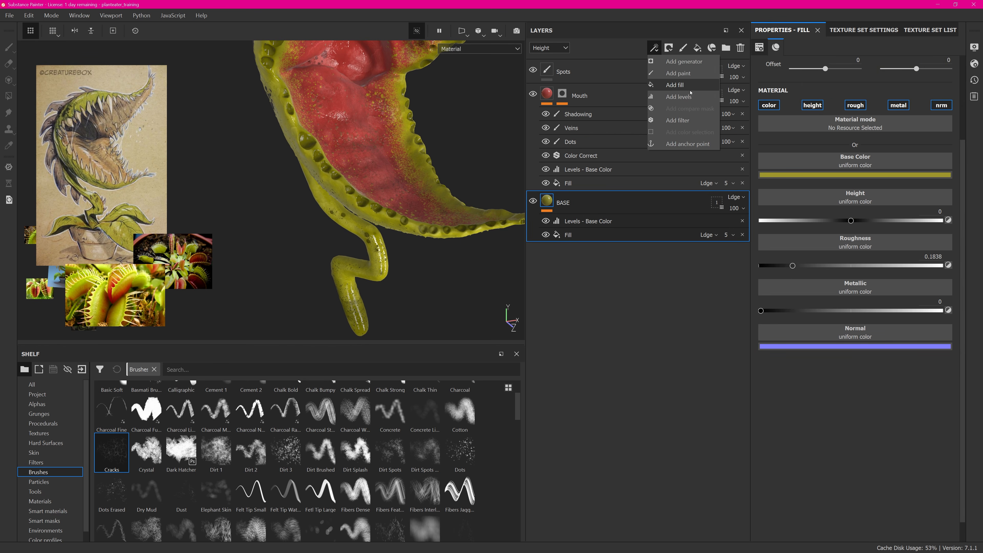
{"action": "left_click", "coordinate": [678, 73]}
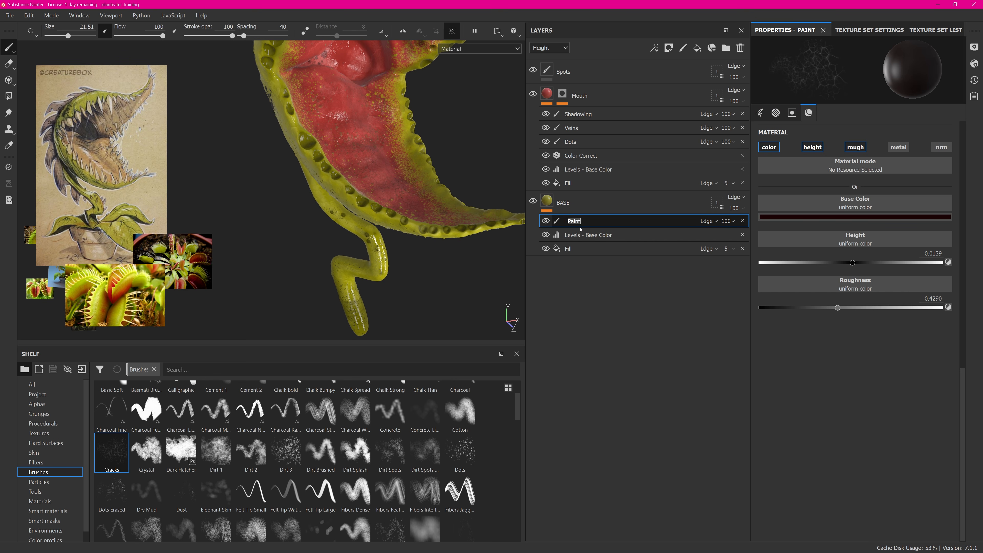
{"action": "type", "text": "teethar"}
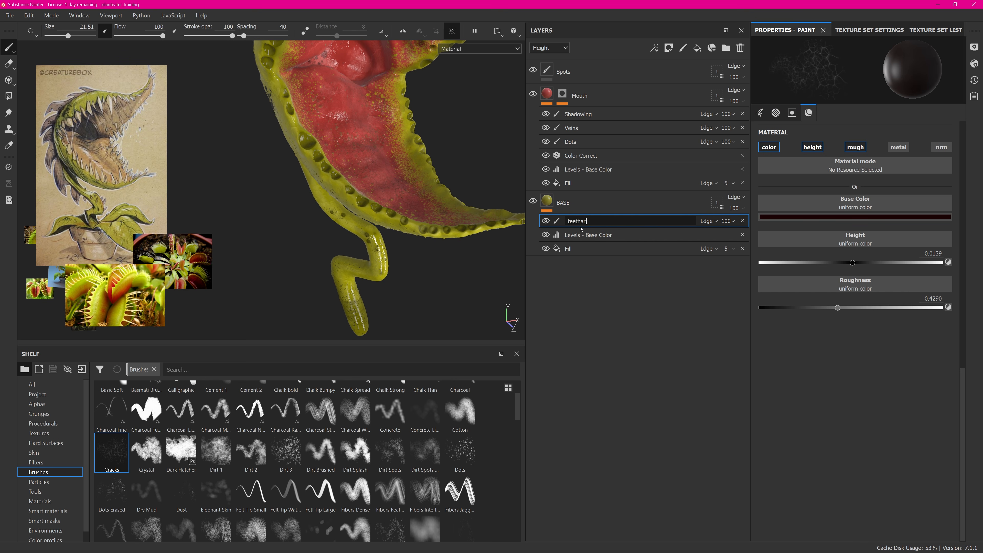
{"action": "type", "text": "ea"}
{"action": "key", "text": "Return"}
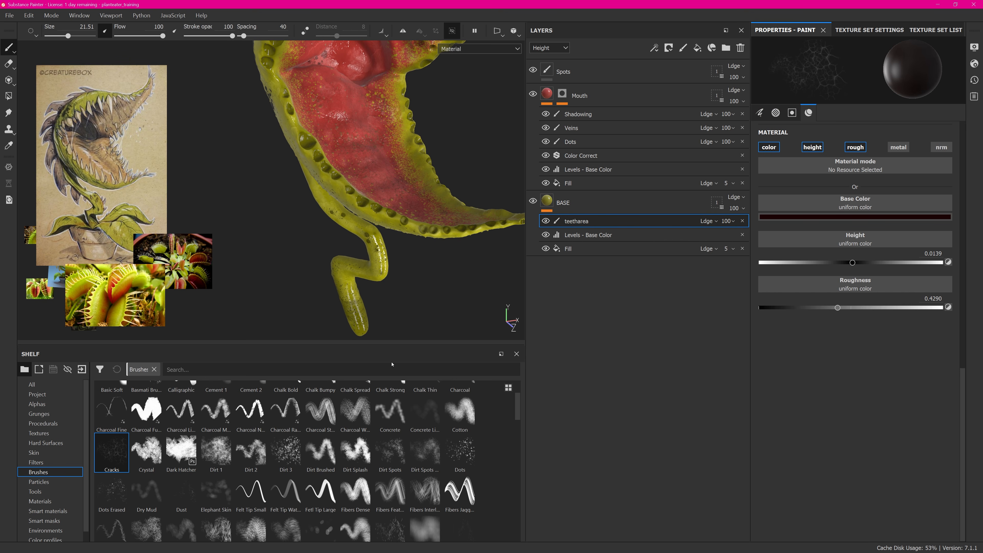
Set up the second Dirt Spots brush with the sampled tan base color ba9963, the height channel off and roughness 0.0780.
{"action": "left_click", "coordinate": [442, 453]}
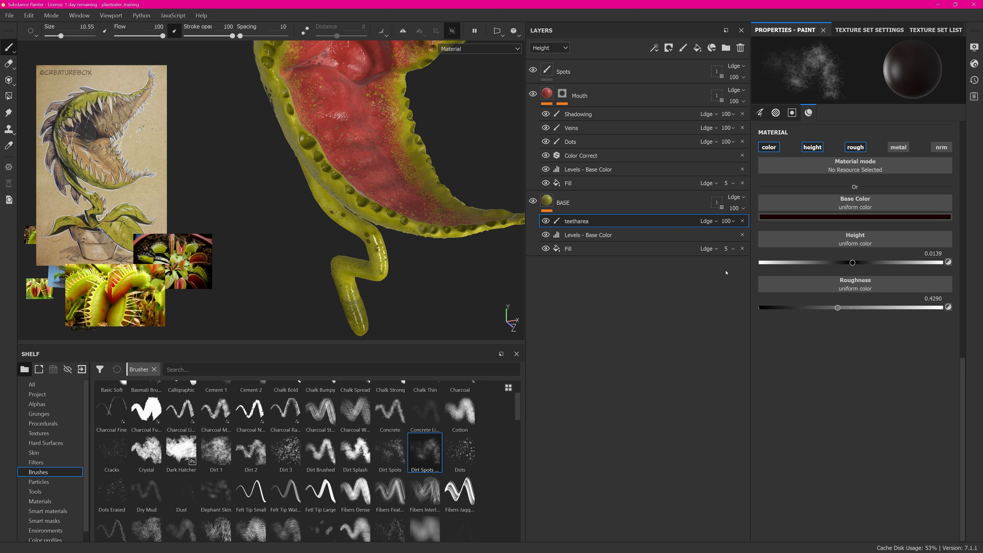
{"action": "left_click", "coordinate": [852, 218]}
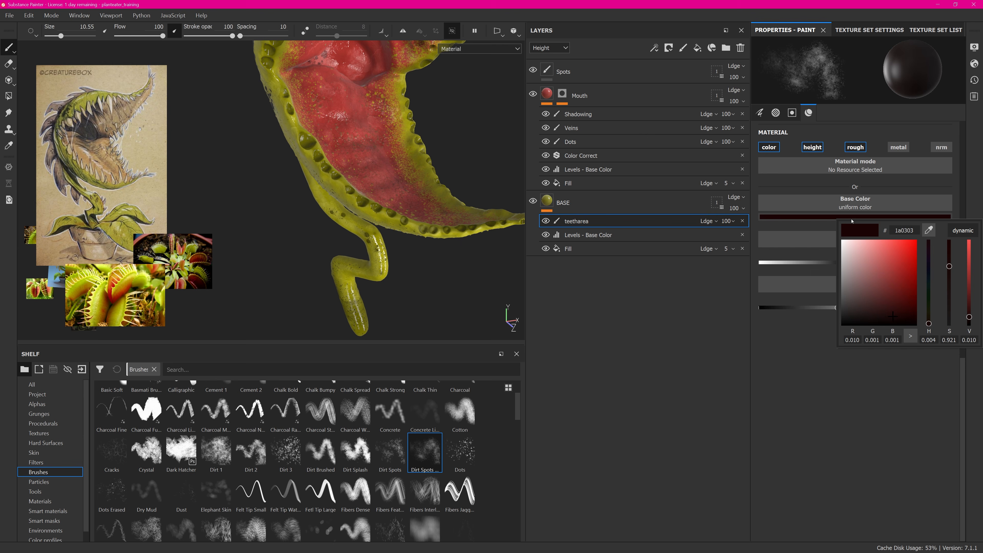
{"action": "left_click", "coordinate": [925, 231]}
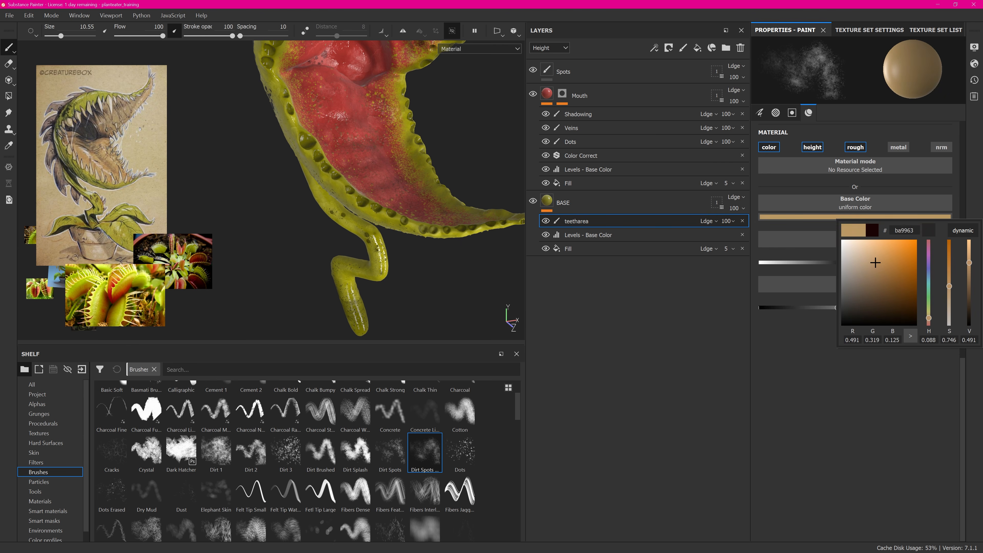
{"action": "left_click", "coordinate": [818, 357]}
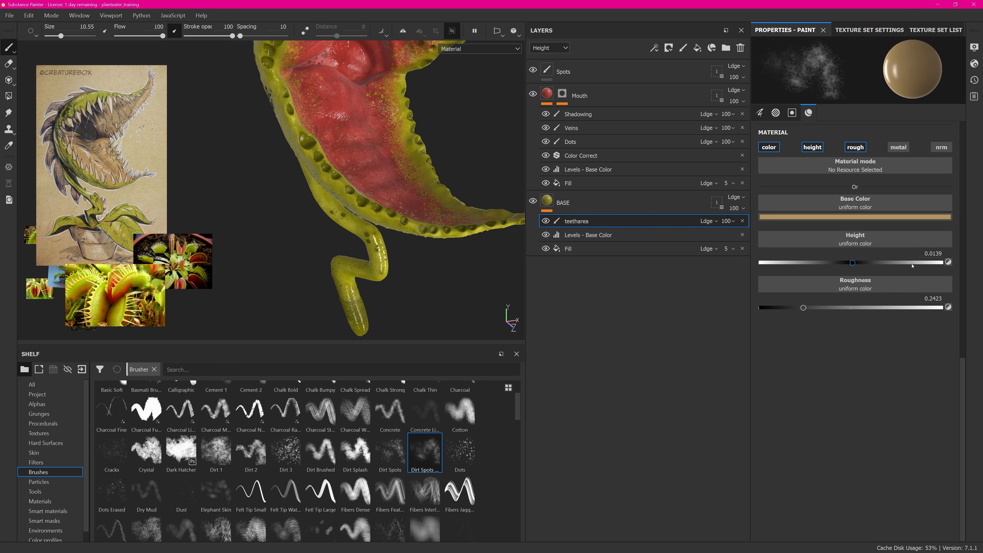
{"action": "left_click", "coordinate": [818, 150]}
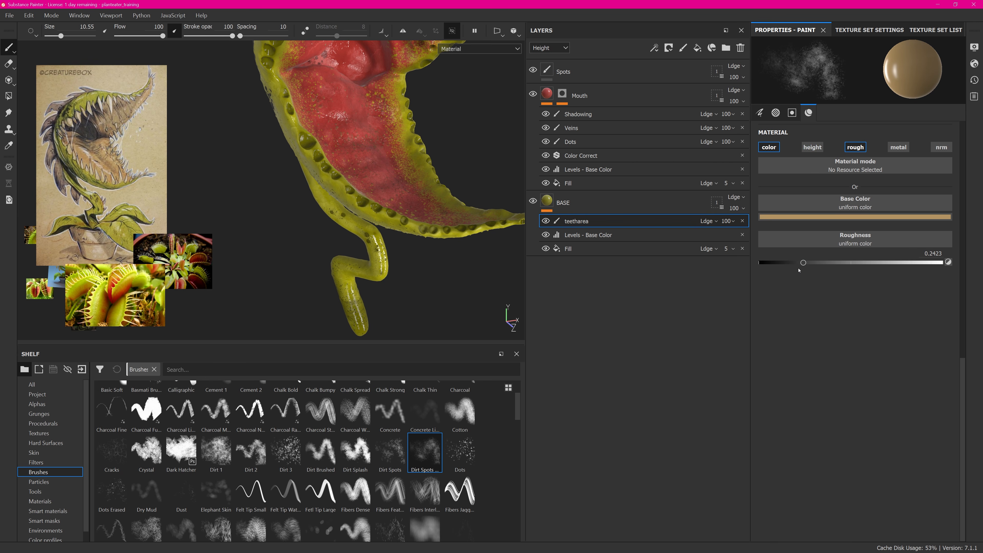
{"action": "scroll", "coordinate": [422, 224], "scroll_direction": "up", "scroll_amount": 2}
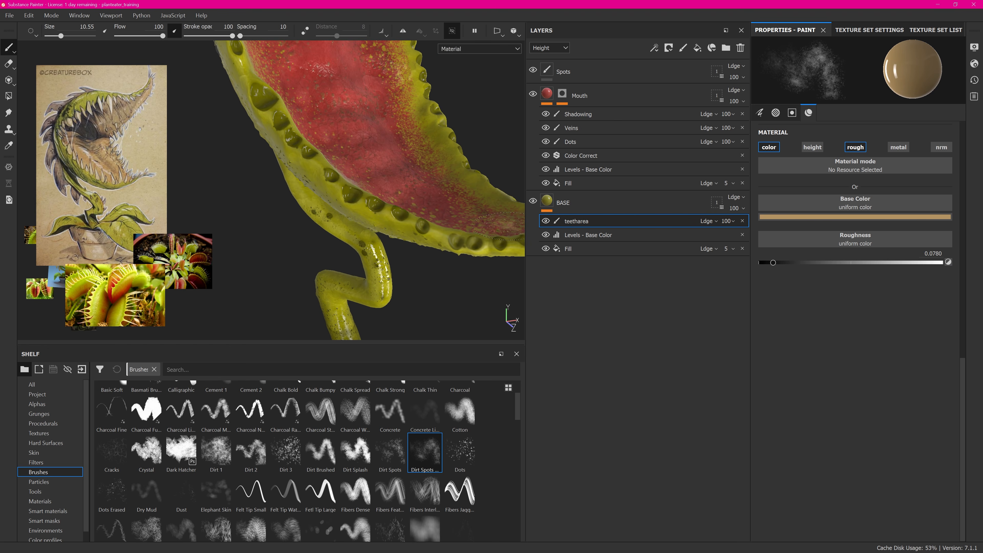
Undo the trial stroke, reduce the brush size to 3, and paint tan around the tooth sockets near the lower jaw's tip.
{"action": "left_click_drag", "start_coordinate": [385, 204], "coordinate": [441, 239], "text": "alt"}
{"action": "key", "text": "ctrl+z"}
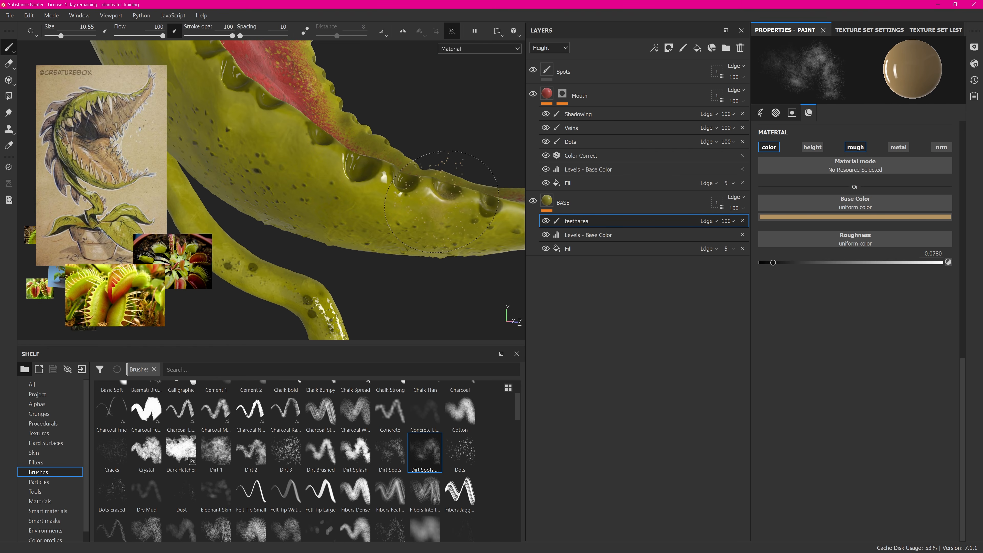
{"action": "right_click_drag", "start_coordinate": [406, 197], "coordinate": [387, 197], "text": "ctrl"}
{"action": "mouse_move", "coordinate": [402, 199]}
{"action": "left_mouse_down", "text": "alt"}
{"action": "mouse_move", "coordinate": [415, 215]}
{"action": "mouse_move", "coordinate": [415, 186]}
{"action": "mouse_move", "coordinate": [344, 201]}
{"action": "left_mouse_up", "text": "alt"}
{"action": "left_click_drag", "start_coordinate": [415, 181], "coordinate": [416, 163], "text": "alt"}
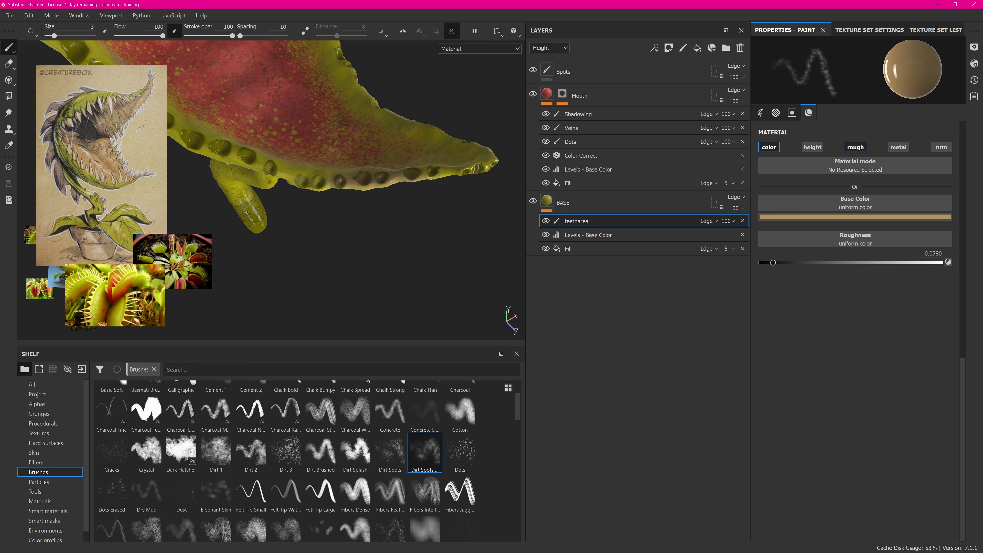
Continue the tan paint around the tooth sockets along the side of the lower jaw, enlarging the brush to 4.62.
{"action": "scroll", "coordinate": [322, 181], "scroll_direction": "up", "scroll_amount": 3}
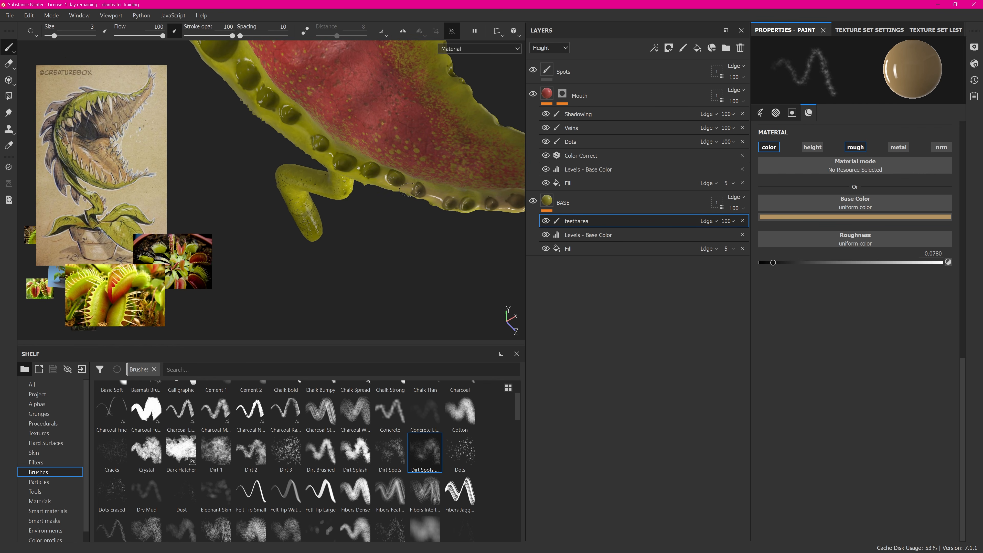
{"action": "left_click_drag", "start_coordinate": [369, 169], "coordinate": [344, 174], "text": "alt"}
{"action": "left_click_drag", "start_coordinate": [390, 208], "coordinate": [381, 197], "text": "alt"}
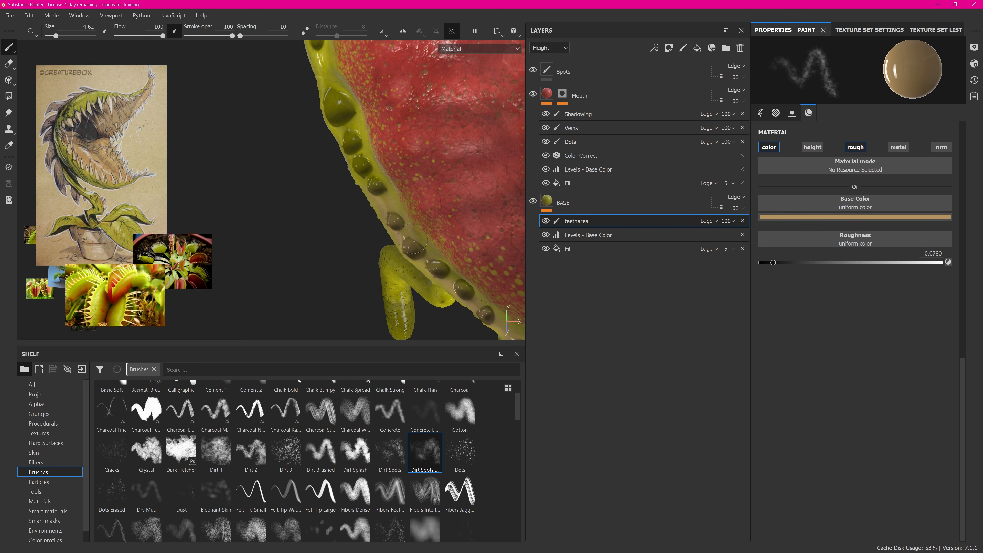
{"action": "mouse_move", "coordinate": [449, 273]}
{"action": "left_mouse_down", "text": "alt"}
{"action": "mouse_move", "coordinate": [365, 157]}
{"action": "mouse_move", "coordinate": [374, 158]}
{"action": "mouse_move", "coordinate": [330, 210]}
{"action": "mouse_move", "coordinate": [435, 155]}
{"action": "mouse_move", "coordinate": [418, 157]}
{"action": "mouse_move", "coordinate": [434, 159]}
{"action": "left_mouse_up", "text": "alt"}
Set the brush size to 3.55 and paint tan around the tooth sockets on the upper jaw's rim.
{"action": "key", "text": "bracketleft"}
{"action": "key", "text": "bracketleft"}
{"action": "key", "text": "bracketleft"}
{"action": "middle_click_drag", "start_coordinate": [441, 160], "coordinate": [366, 161], "text": "alt"}
{"action": "key", "text": "bracketright"}
{"action": "key", "text": "bracketright"}
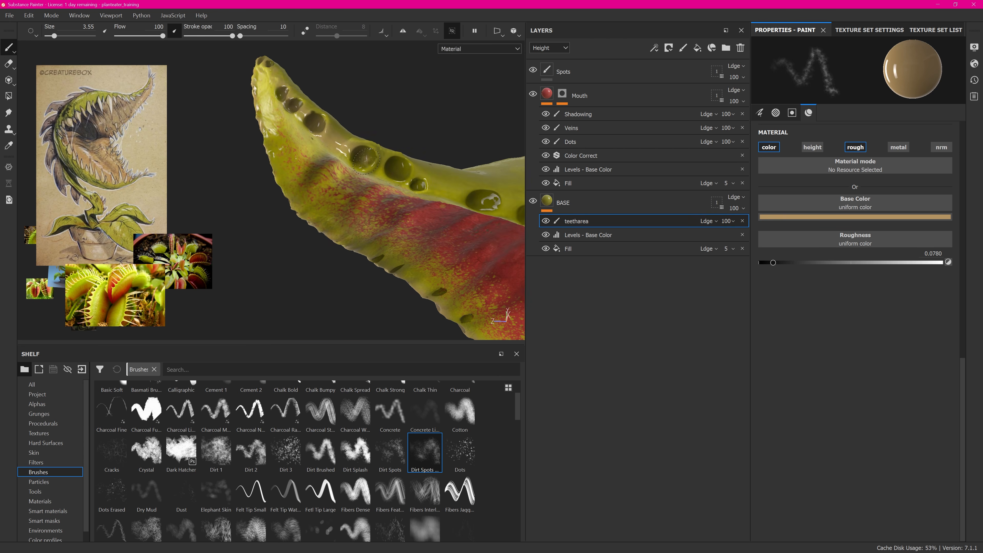
{"action": "mouse_move", "coordinate": [460, 195]}
{"action": "left_mouse_down", "text": "alt"}
{"action": "mouse_move", "coordinate": [402, 211]}
{"action": "mouse_move", "coordinate": [420, 194]}
{"action": "left_mouse_up", "text": "alt"}
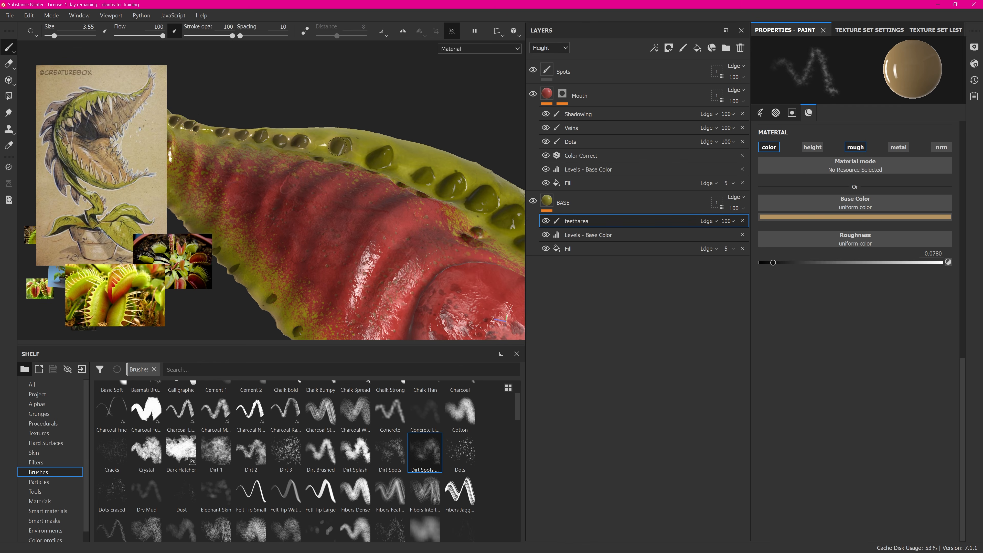
Paint tan around the remaining sockets of the jaw rim with the brush at 5.47, reducing it to 3.31 for the lower jaw's tip.
{"action": "right_click_drag", "start_coordinate": [418, 188], "coordinate": [428, 188], "text": "ctrl"}
{"action": "mouse_move", "coordinate": [428, 188]}
{"action": "left_mouse_down", "text": "alt"}
{"action": "mouse_move", "coordinate": [414, 275]}
{"action": "mouse_move", "coordinate": [422, 302]}
{"action": "left_mouse_up", "text": "alt"}
{"action": "left_click_drag", "start_coordinate": [444, 151], "coordinate": [457, 159], "text": "alt"}
{"action": "middle_click_drag", "start_coordinate": [397, 131], "coordinate": [362, 99], "text": "alt"}
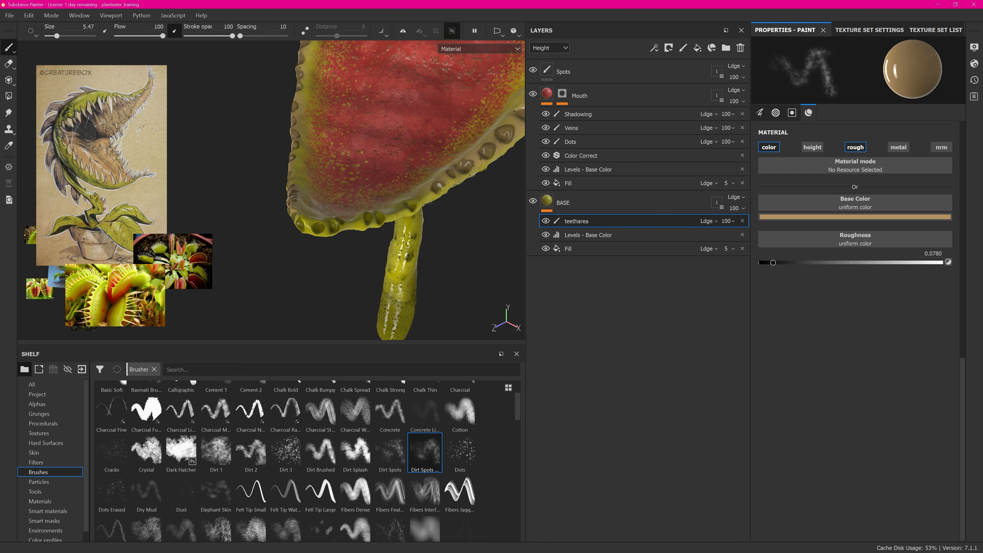
{"action": "right_click_drag", "start_coordinate": [395, 220], "coordinate": [384, 220], "text": "ctrl"}
{"action": "mouse_move", "coordinate": [384, 220]}
{"action": "left_mouse_down", "text": "alt"}
{"action": "mouse_move", "coordinate": [445, 217]}
{"action": "mouse_move", "coordinate": [398, 213]}
{"action": "left_mouse_up", "text": "alt"}
{"action": "right_click_drag", "start_coordinate": [399, 213], "coordinate": [360, 228], "text": "alt"}
{"action": "left_click_drag", "start_coordinate": [387, 202], "coordinate": [364, 187], "text": "alt"}
Show the excluded geometry again and check the painted tooth area around the teeth from the front and side.
{"action": "left_click", "coordinate": [452, 31]}
{"action": "right_click_drag", "start_coordinate": [363, 188], "coordinate": [410, 167], "text": "alt"}
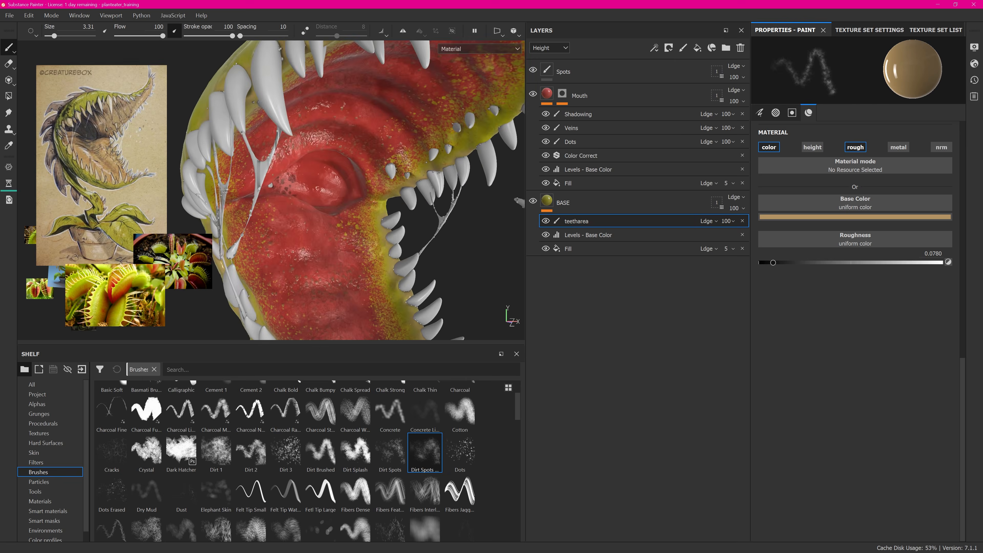
{"action": "left_click_drag", "start_coordinate": [364, 162], "coordinate": [418, 148], "text": "alt"}
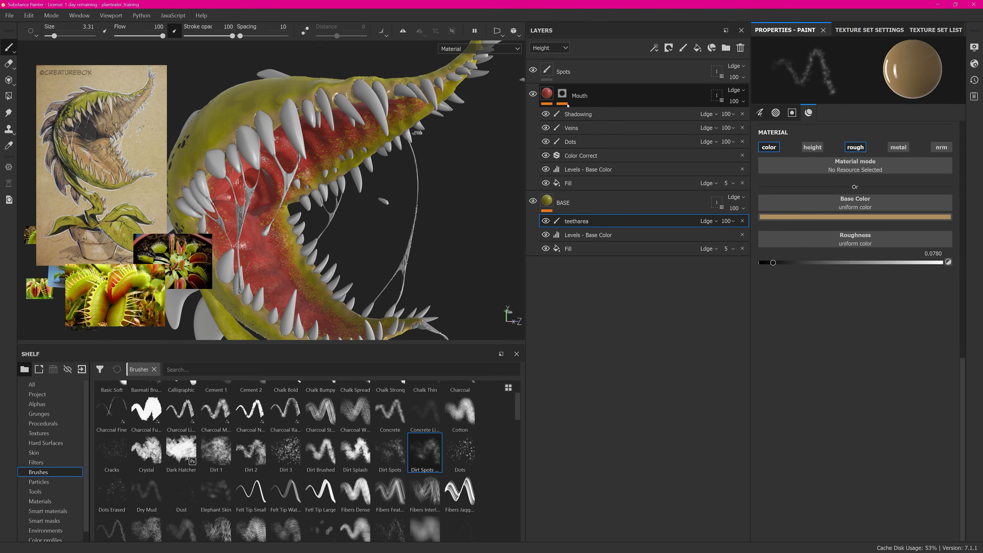
Apply the Marble Fine White smart material to the model above the Spots layer and view the result on the teeth and leaves.
{"action": "left_click", "coordinate": [556, 91]}
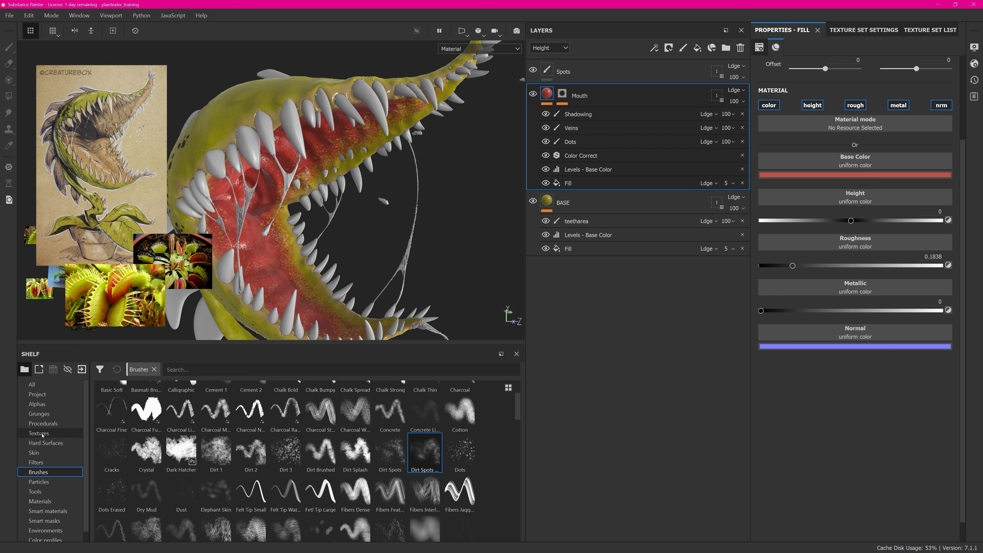
{"action": "left_click", "coordinate": [54, 501]}
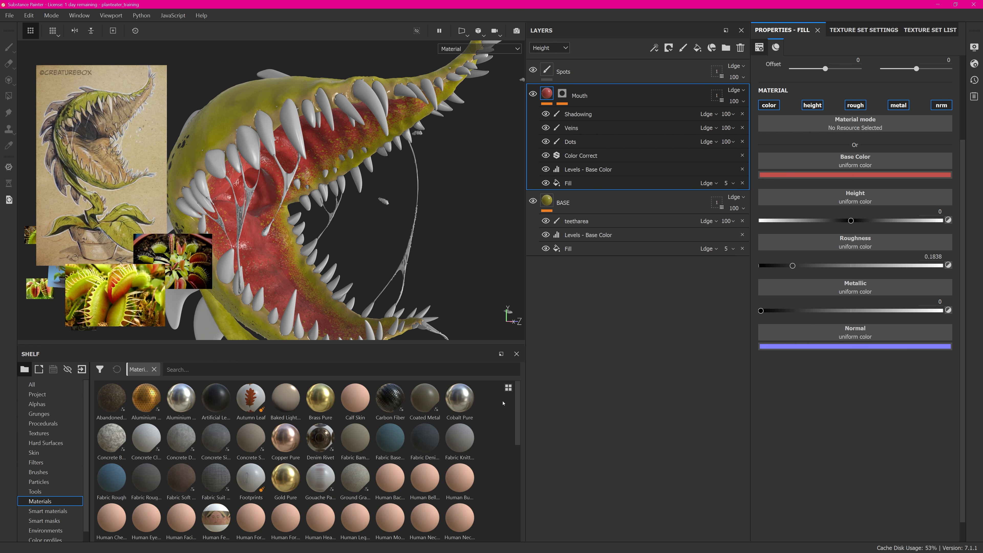
{"action": "scroll", "coordinate": [521, 461], "scroll_direction": "down", "scroll_amount": 3}
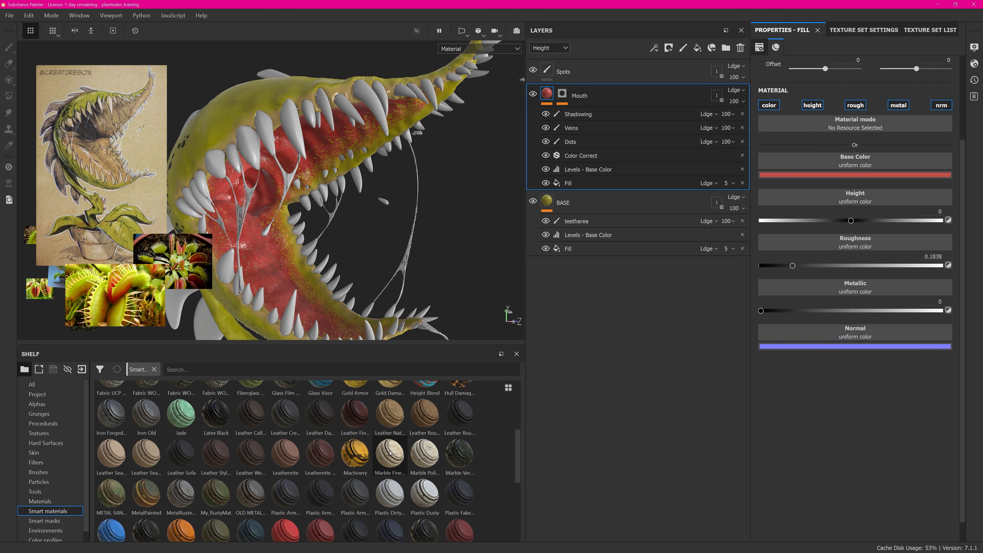
{"action": "left_click_drag", "start_coordinate": [398, 462], "coordinate": [331, 113]}
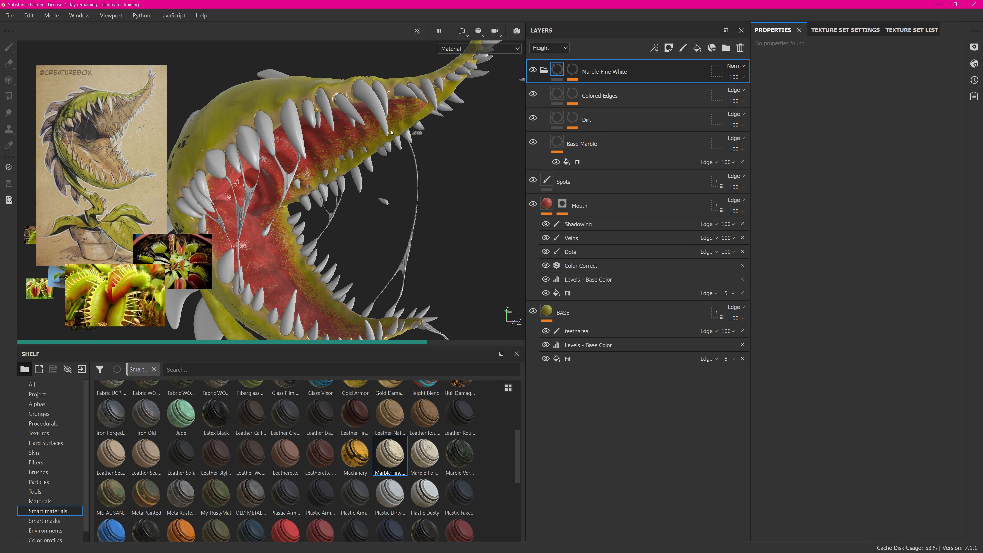
{"action": "left_click_drag", "start_coordinate": [317, 164], "coordinate": [366, 173], "text": "alt"}
{"action": "right_click_drag", "start_coordinate": [365, 172], "coordinate": [303, 183], "text": "alt"}
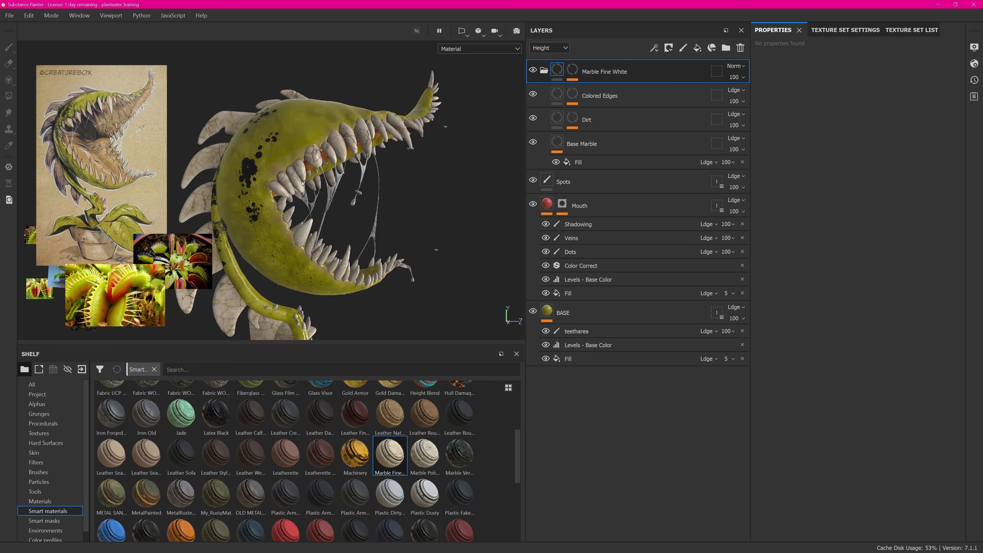
Examine the marble teeth up close, toggling the Colored Edges, Dirt and Base Marble layers to see what each contributes.
{"action": "left_click_drag", "start_coordinate": [302, 184], "coordinate": [330, 131], "text": "alt"}
{"action": "right_click_drag", "start_coordinate": [385, 145], "coordinate": [441, 138], "text": "alt"}
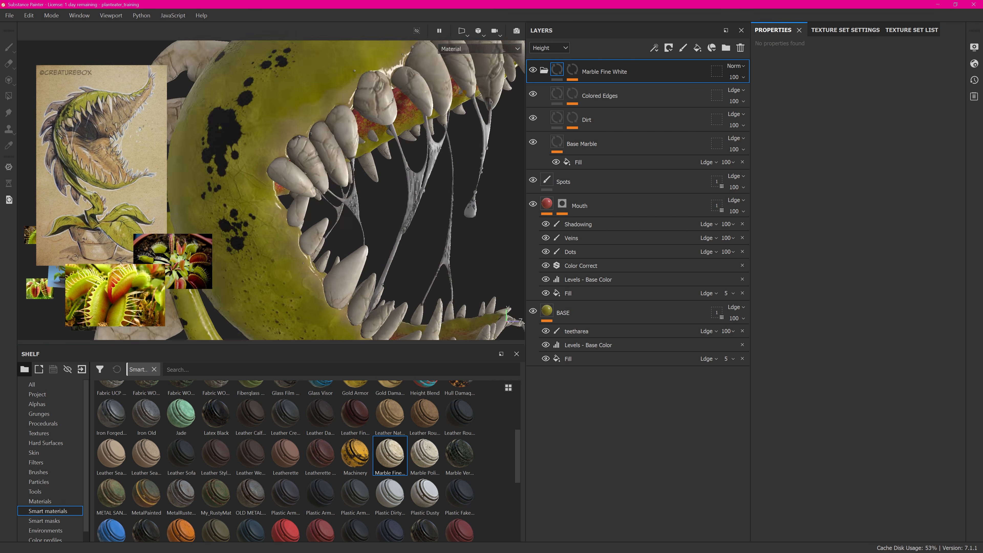
{"action": "left_click_drag", "start_coordinate": [441, 137], "coordinate": [391, 141], "text": "alt"}
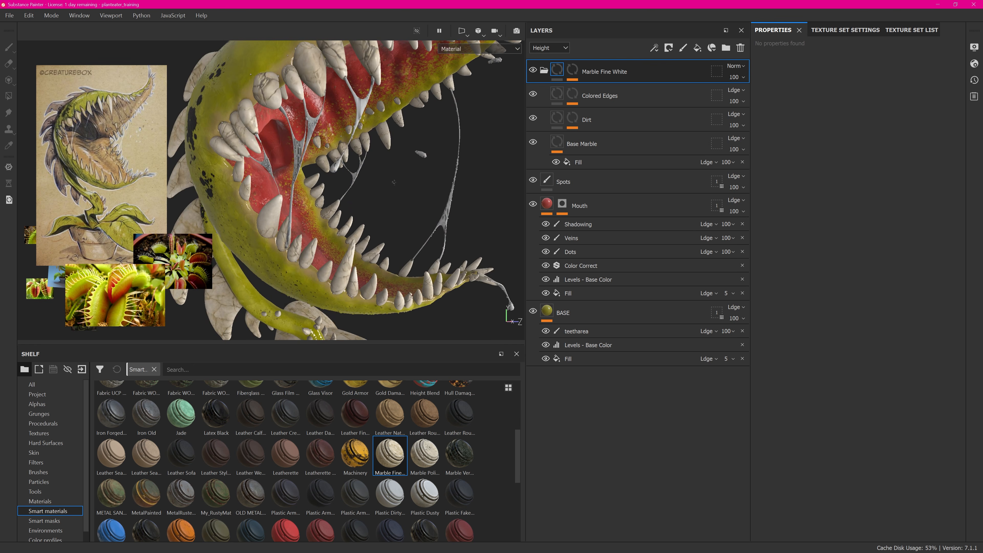
{"action": "left_click_drag", "start_coordinate": [394, 183], "coordinate": [395, 165], "text": "alt"}
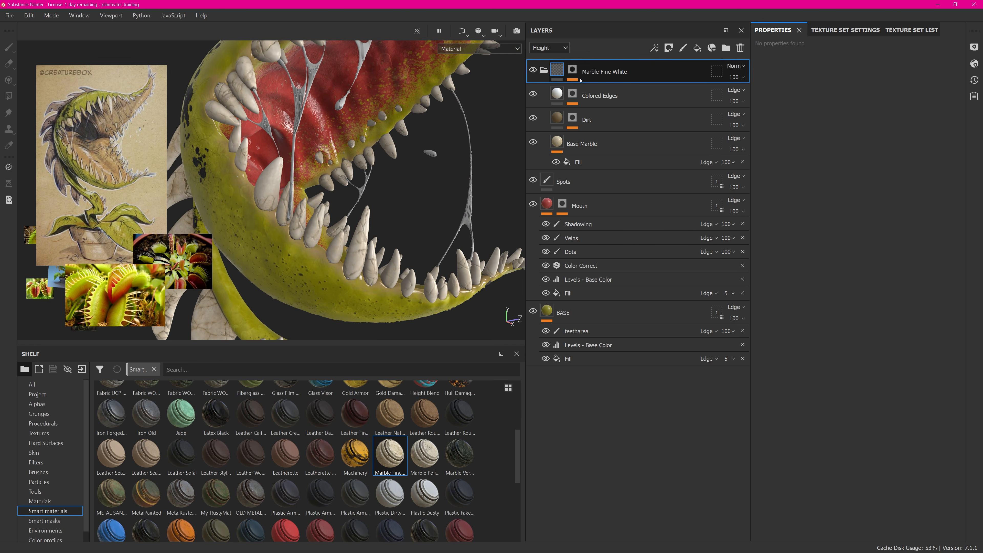
{"action": "left_click", "coordinate": [533, 94]}
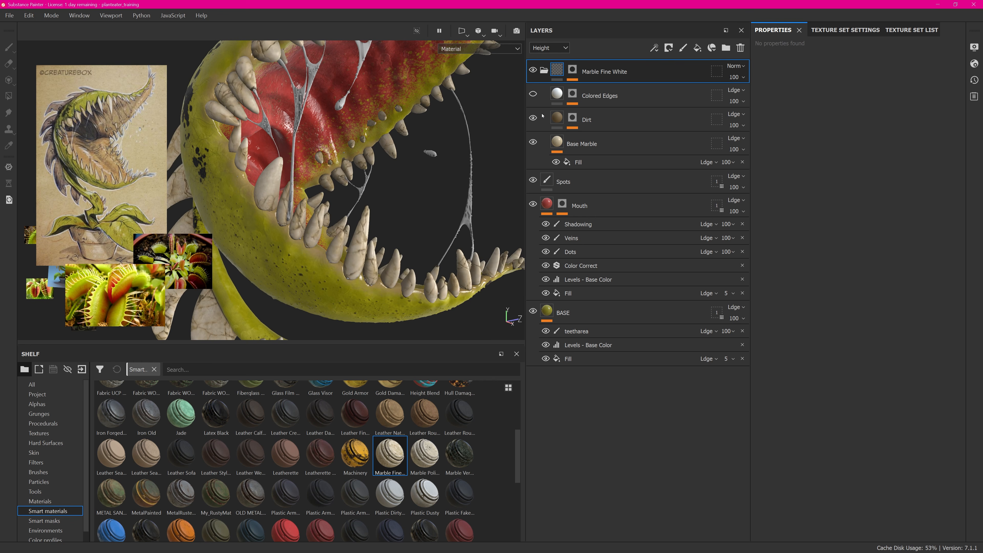
{"action": "left_click", "coordinate": [533, 118]}
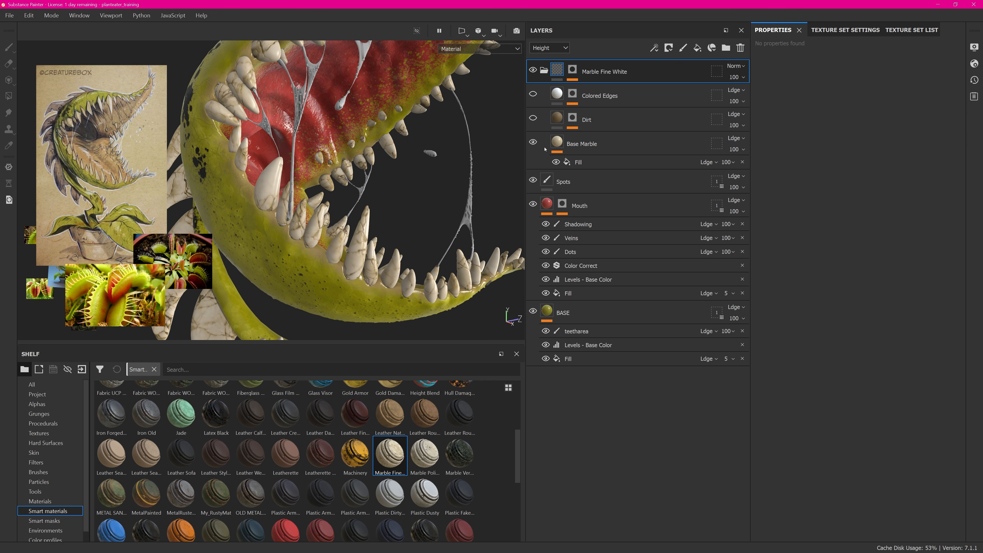
{"action": "left_click", "coordinate": [556, 152]}
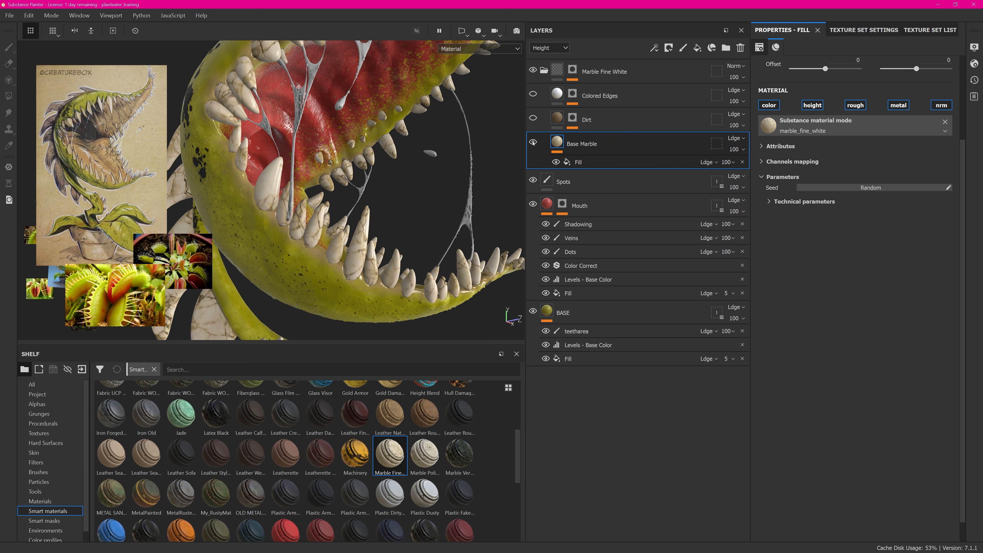
{"action": "left_click", "coordinate": [533, 143]}
{"action": "left_click", "coordinate": [533, 143]}
{"action": "right_click_drag", "start_coordinate": [358, 221], "coordinate": [396, 235], "text": "alt"}
{"action": "middle_click_drag", "start_coordinate": [396, 234], "coordinate": [397, 198], "text": "alt"}
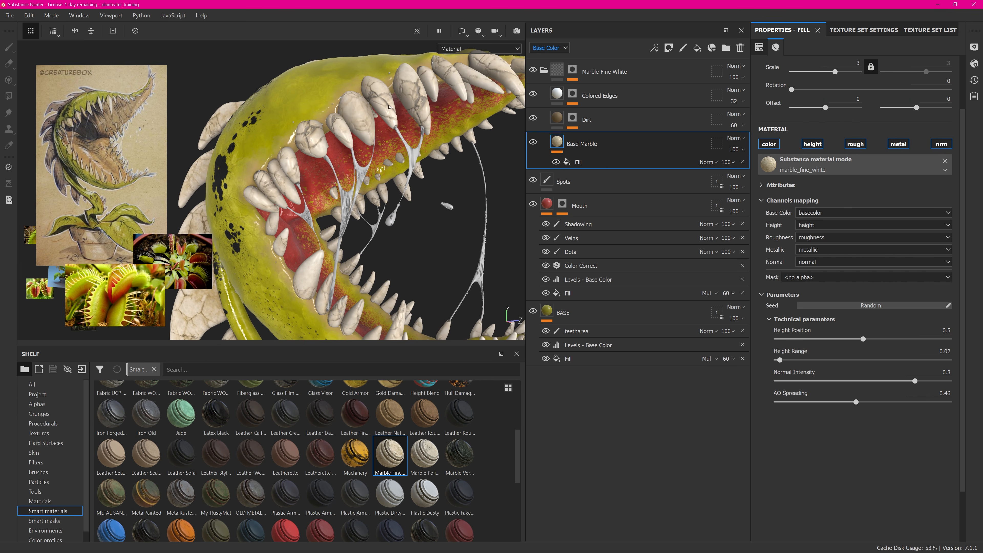
{"action": "left_click_drag", "start_coordinate": [389, 107], "coordinate": [353, 91], "text": "alt"}
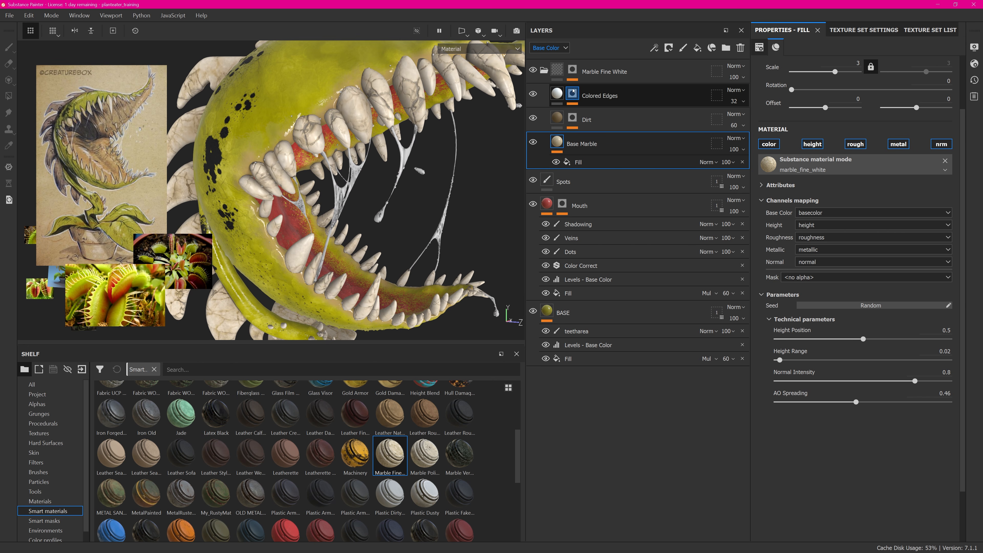
Add a paint layer above Colored Edges inside the Marble Fine White folder and set the brush roughness to 0.0529.
{"action": "left_click", "coordinate": [557, 70]}
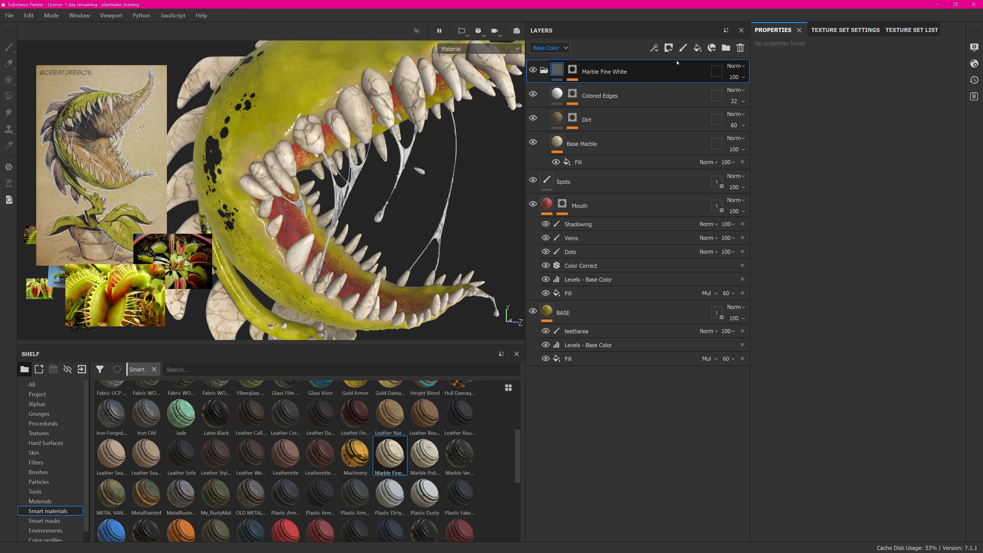
{"action": "left_click", "coordinate": [682, 48]}
{"action": "left_click_drag", "start_coordinate": [598, 70], "coordinate": [627, 111]}
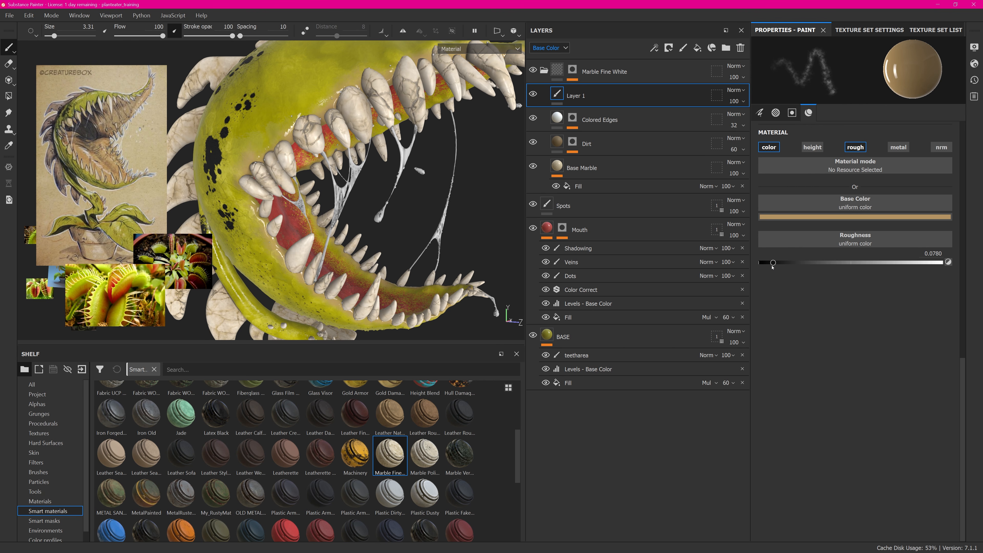
Try the current tan brush colour on the base of an upper tooth.
{"action": "scroll", "coordinate": [356, 82], "scroll_direction": "up", "scroll_amount": 4}
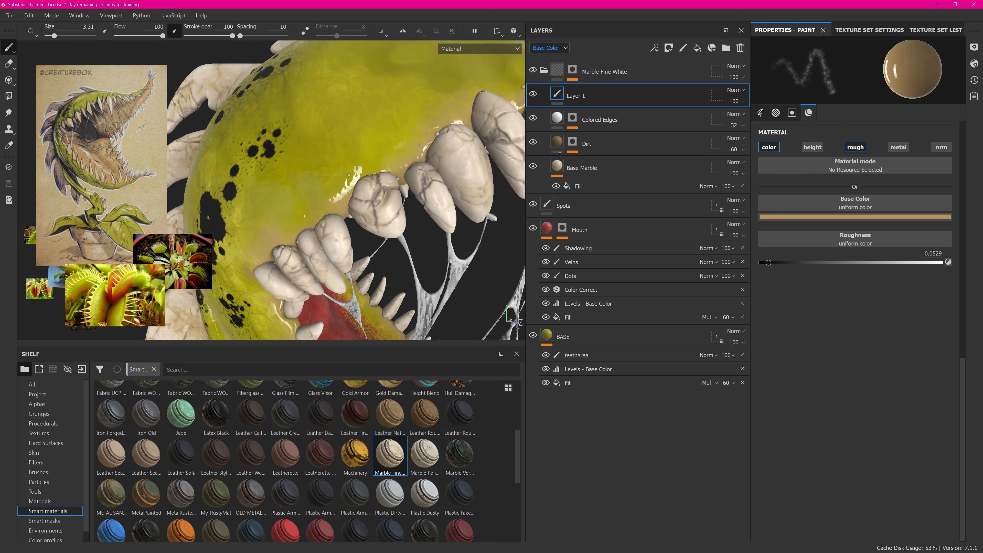
{"action": "left_click_drag", "start_coordinate": [407, 143], "coordinate": [432, 149]}
{"action": "mouse_move", "coordinate": [432, 149]}
{"action": "left_mouse_down", "text": "alt"}
{"action": "mouse_move", "coordinate": [418, 171]}
{"action": "mouse_move", "coordinate": [436, 178]}
{"action": "left_mouse_up", "text": "alt"}
{"action": "left_click_drag", "start_coordinate": [435, 178], "coordinate": [438, 184]}
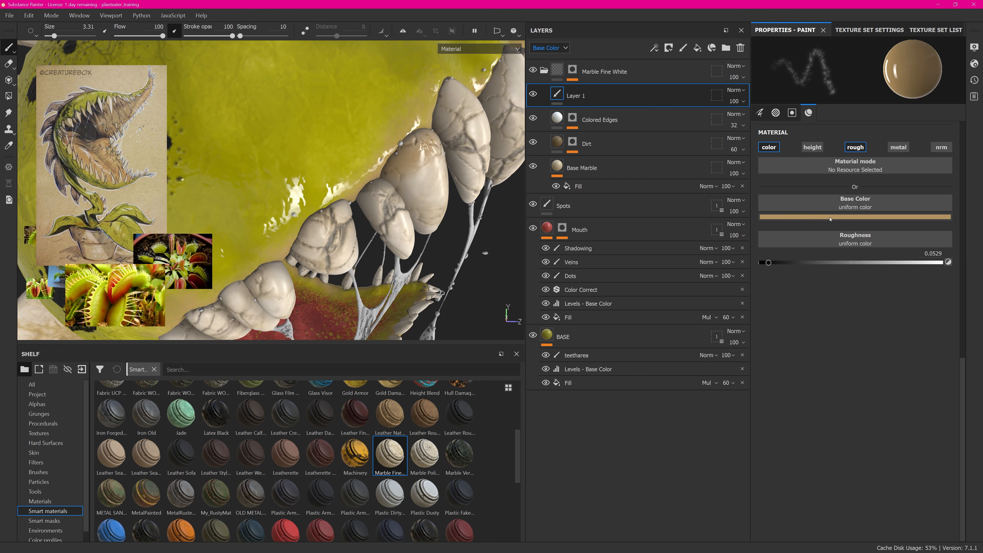
Change the brush's base color to the lighter, yellower tan cdb980.
{"action": "left_click", "coordinate": [841, 217]}
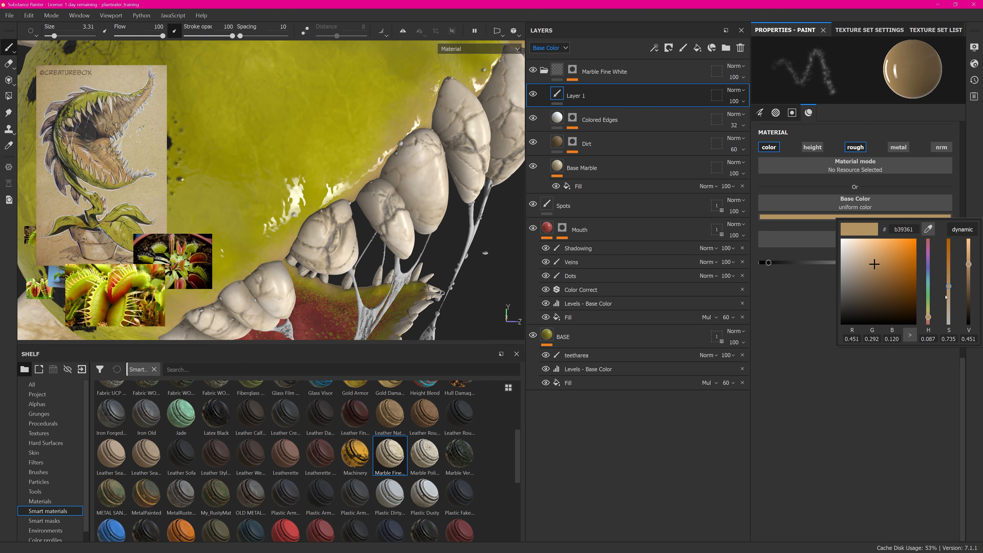
{"action": "left_click_drag", "start_coordinate": [929, 318], "coordinate": [936, 312]}
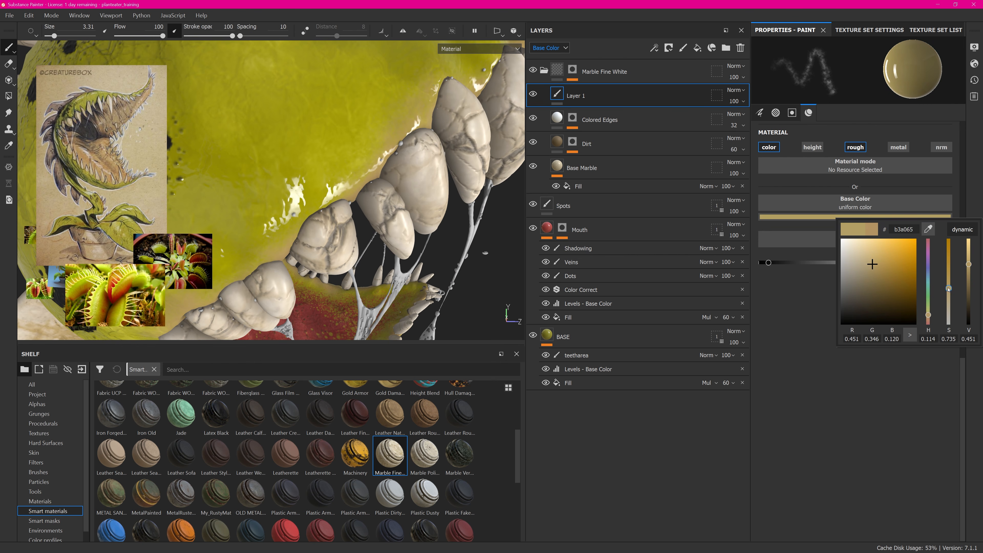
{"action": "left_click_drag", "start_coordinate": [968, 273], "coordinate": [970, 257]}
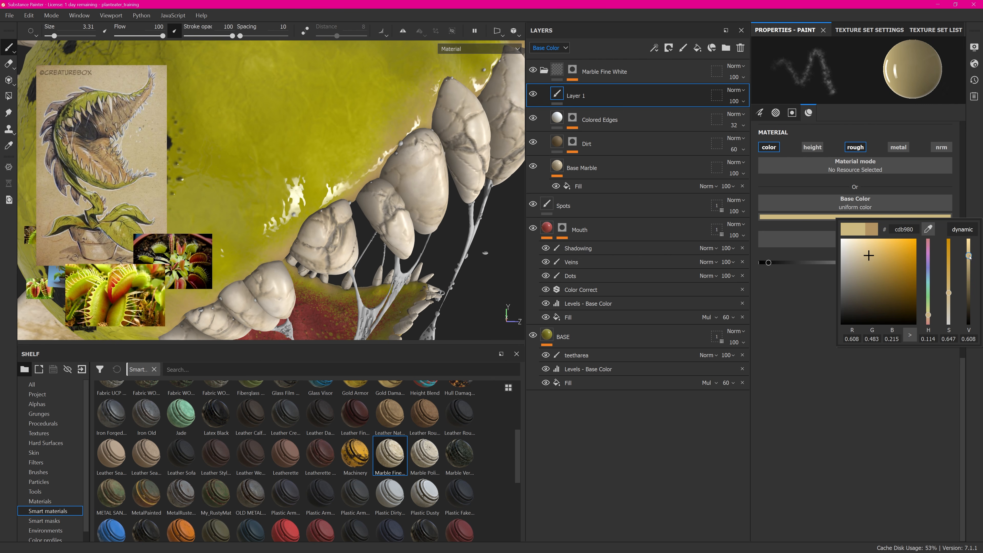
{"action": "left_click", "coordinate": [431, 156]}
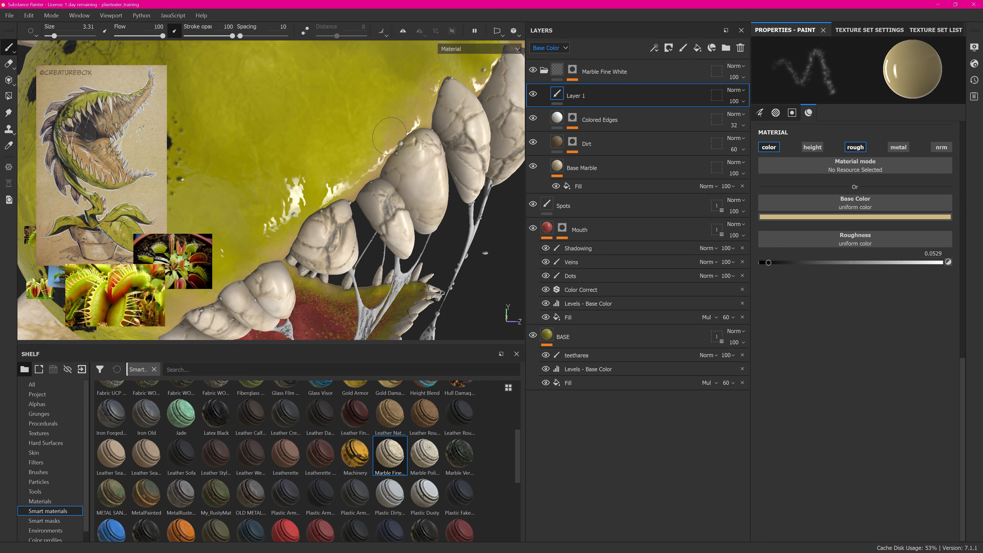
Set the brush size to 2.55 and its flow to 42.
{"action": "mouse_move", "coordinate": [461, 132]}
{"action": "left_mouse_down", "text": "alt"}
{"action": "mouse_move", "coordinate": [497, 134]}
{"action": "mouse_move", "coordinate": [433, 141]}
{"action": "left_mouse_up", "text": "alt"}
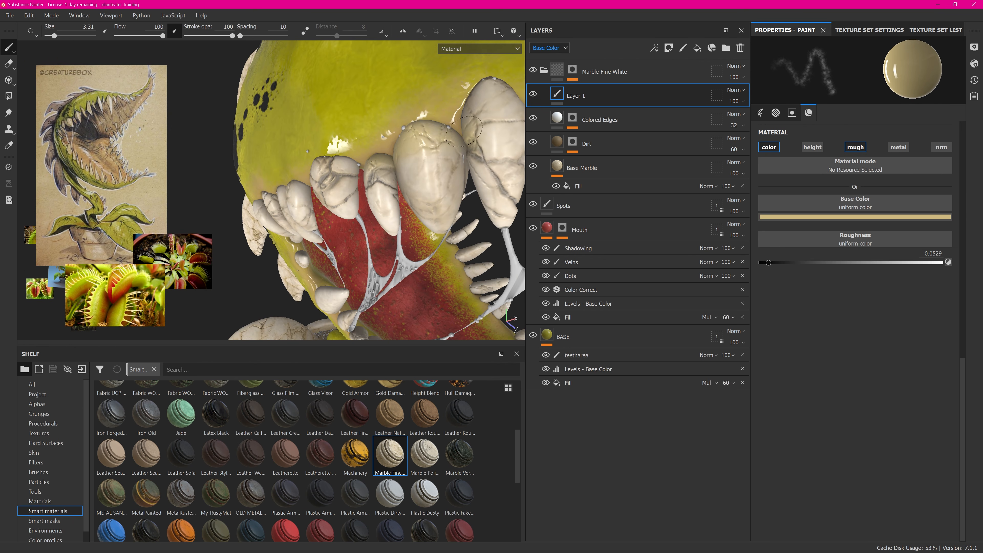
{"action": "right_click_drag", "start_coordinate": [424, 141], "coordinate": [419, 145], "text": "ctrl"}
{"action": "scroll", "coordinate": [812, 147], "scroll_direction": "up", "scroll_amount": 10}
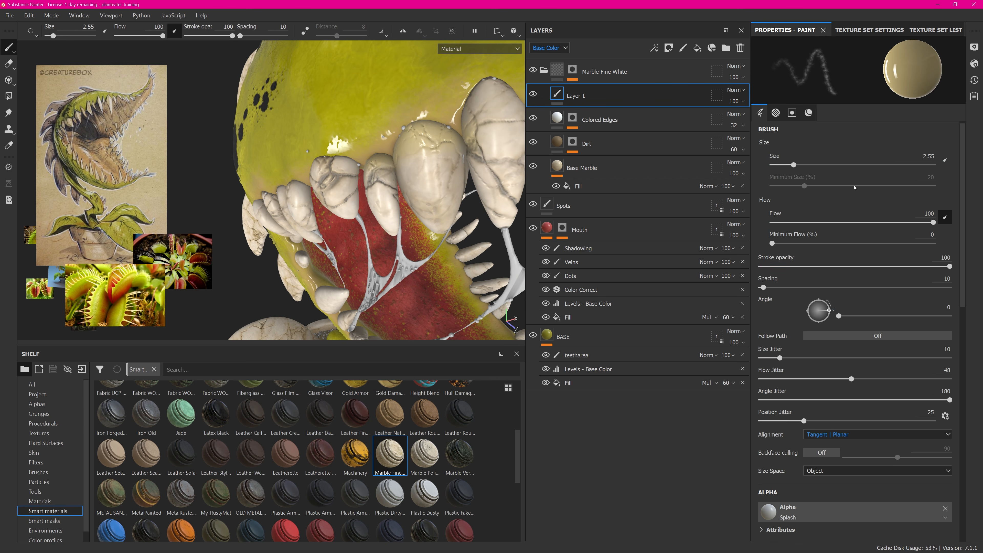
{"action": "left_click_drag", "start_coordinate": [916, 221], "coordinate": [838, 222]}
Paint soft yellow onto the bases of the teeth along the upper jaw and the corner of the mouth.
{"action": "left_click_drag", "start_coordinate": [377, 169], "coordinate": [393, 158], "text": "alt"}
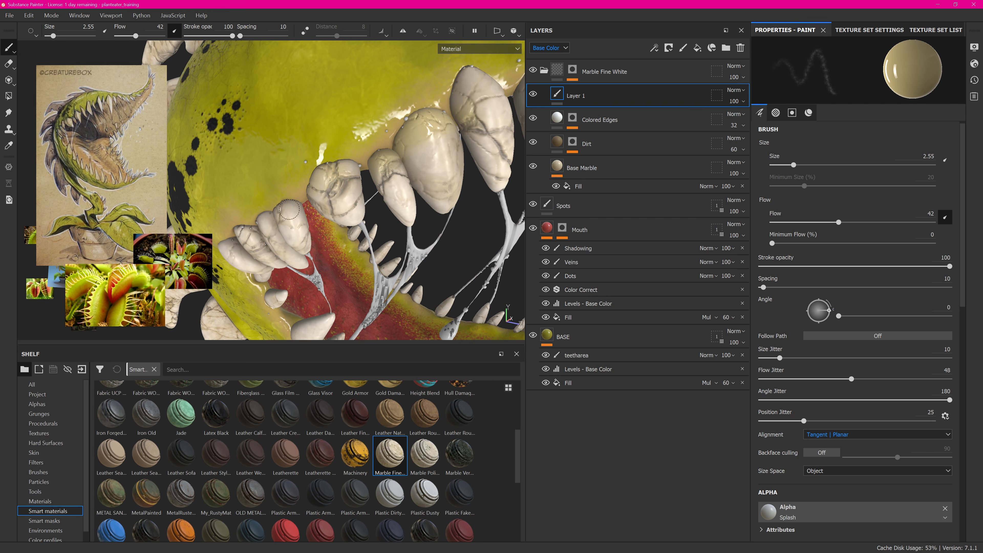
{"action": "left_click_drag", "start_coordinate": [289, 209], "coordinate": [397, 145], "text": "alt"}
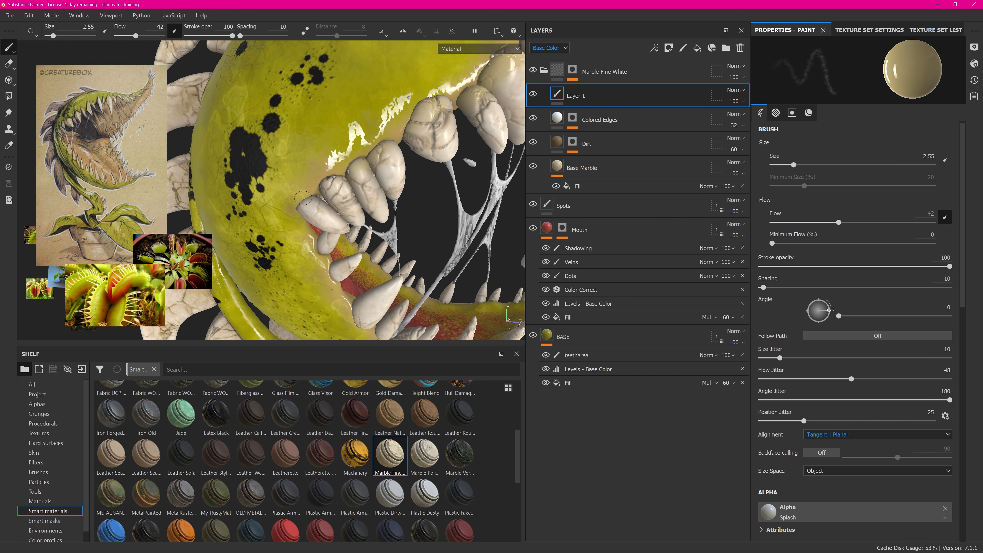
{"action": "left_click_drag", "start_coordinate": [314, 201], "coordinate": [332, 177], "text": "alt"}
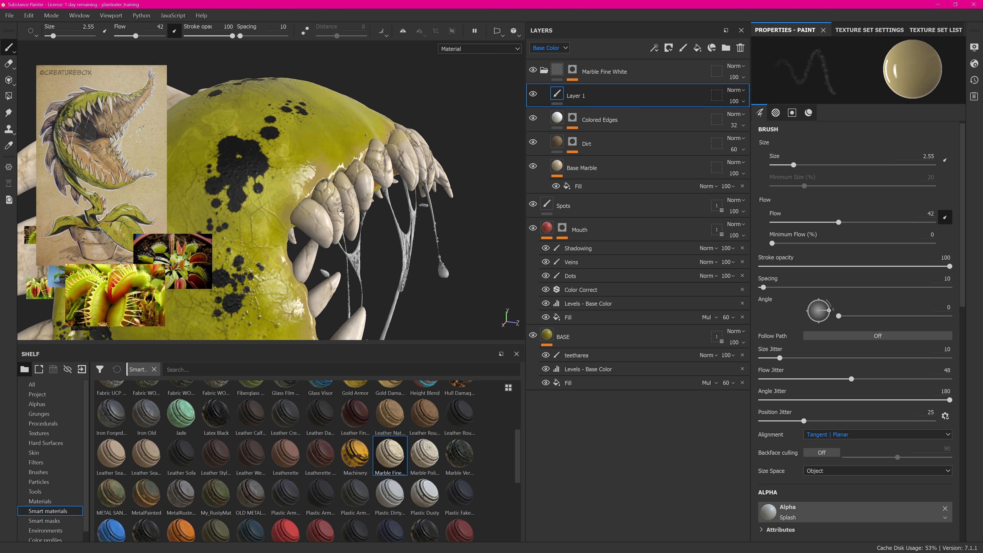
{"action": "left_click_drag", "start_coordinate": [342, 211], "coordinate": [366, 186], "text": "alt"}
{"action": "right_click_drag", "start_coordinate": [367, 186], "coordinate": [391, 160], "text": "alt"}
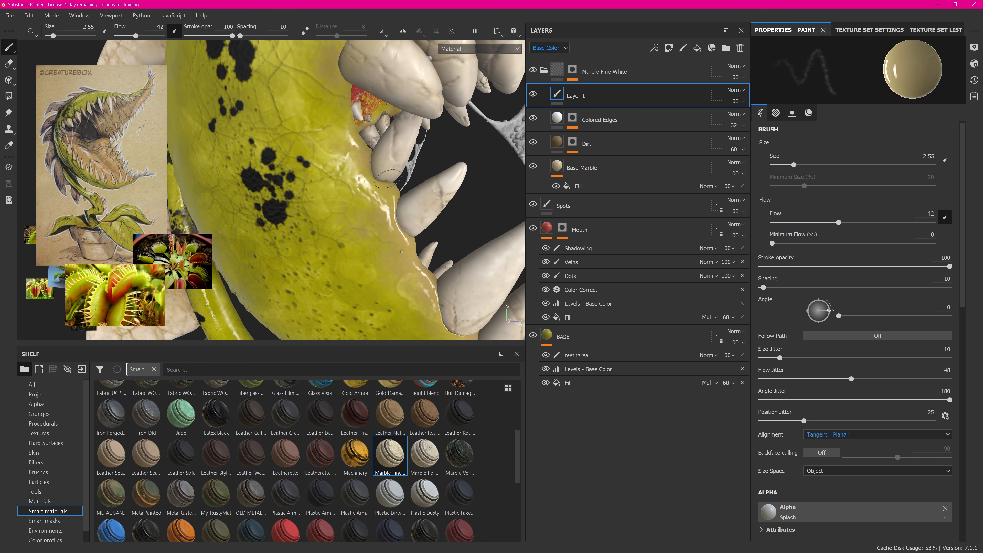
{"action": "left_click_drag", "start_coordinate": [431, 235], "coordinate": [364, 175], "text": "alt"}
{"action": "right_click_drag", "start_coordinate": [364, 174], "coordinate": [330, 115], "text": "alt"}
Show the UV layout beside the model and tint the lower jaw's tooth bases yellow with the brush at 3.91.
{"action": "key", "text": "F3"}
{"action": "key", "text": "F1"}
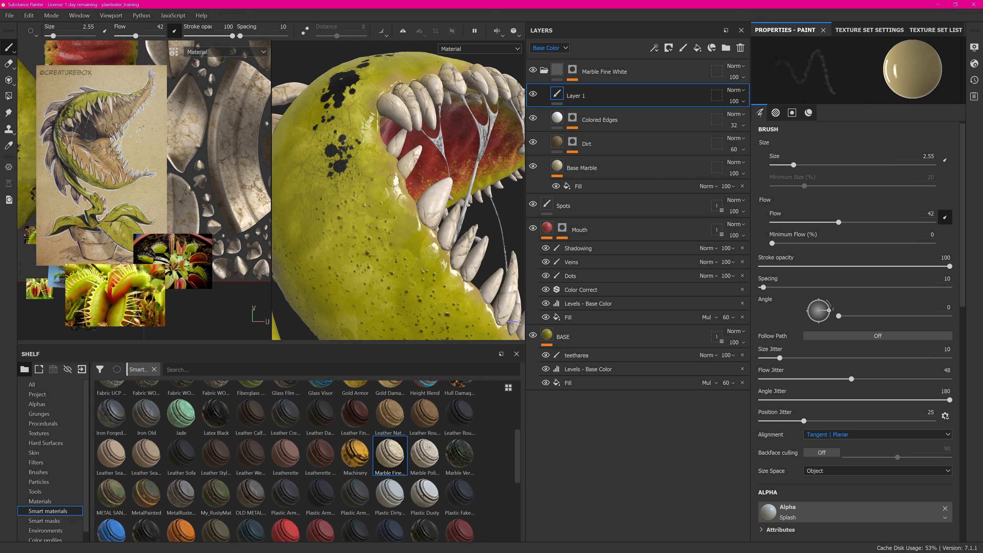
{"action": "left_click_drag", "start_coordinate": [454, 249], "coordinate": [376, 173], "text": "alt"}
{"action": "left_click_drag", "start_coordinate": [401, 239], "coordinate": [388, 243], "text": "alt"}
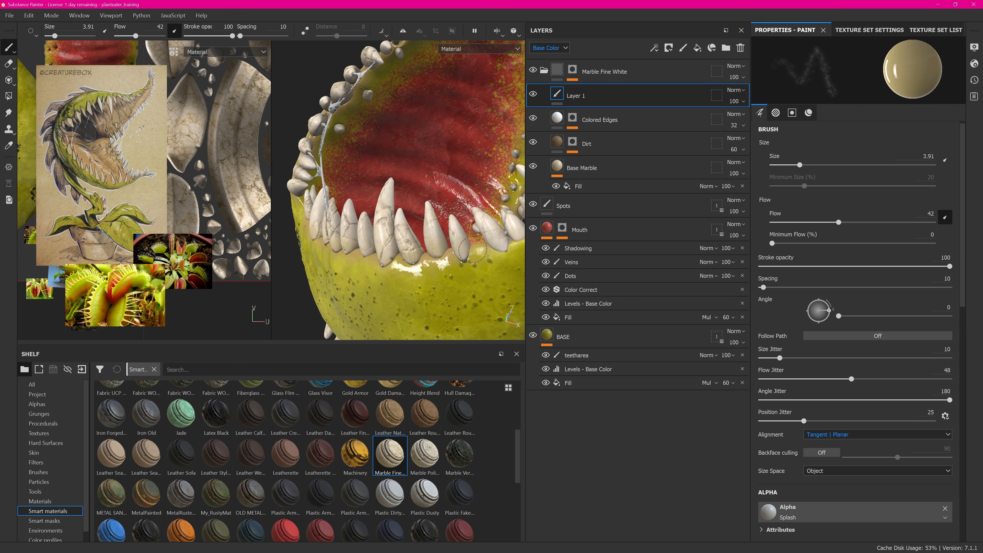
{"action": "left_click_drag", "start_coordinate": [463, 249], "coordinate": [315, 234], "text": "alt"}
{"action": "left_click_drag", "start_coordinate": [471, 152], "coordinate": [445, 171], "text": "alt"}
Continue the yellow tint on the tooth bases around the other side of both jaws.
{"action": "right_click_drag", "start_coordinate": [445, 171], "coordinate": [402, 166], "text": "shift"}
{"action": "left_click_drag", "start_coordinate": [457, 163], "coordinate": [359, 144], "text": "alt"}
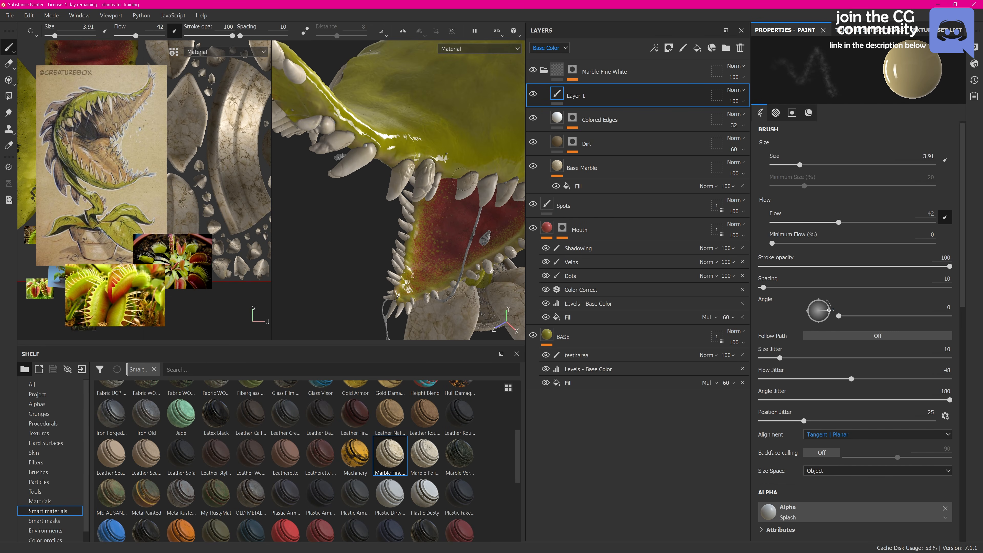
{"action": "left_click_drag", "start_coordinate": [463, 179], "coordinate": [330, 96], "text": "alt"}
{"action": "left_click_drag", "start_coordinate": [422, 130], "coordinate": [441, 104], "text": "alt"}
{"action": "right_click_drag", "start_coordinate": [441, 166], "coordinate": [505, 178], "text": "alt"}
{"action": "right_click_drag", "start_coordinate": [416, 209], "coordinate": [372, 193], "text": "alt"}
{"action": "left_click_drag", "start_coordinate": [372, 193], "coordinate": [406, 155], "text": "alt"}
Rename the new tooth paint layer as Yellow.
{"action": "double_click", "coordinate": [585, 96]}
{"action": "type", "text": "Yellow"}
{"action": "key", "text": "Return"}
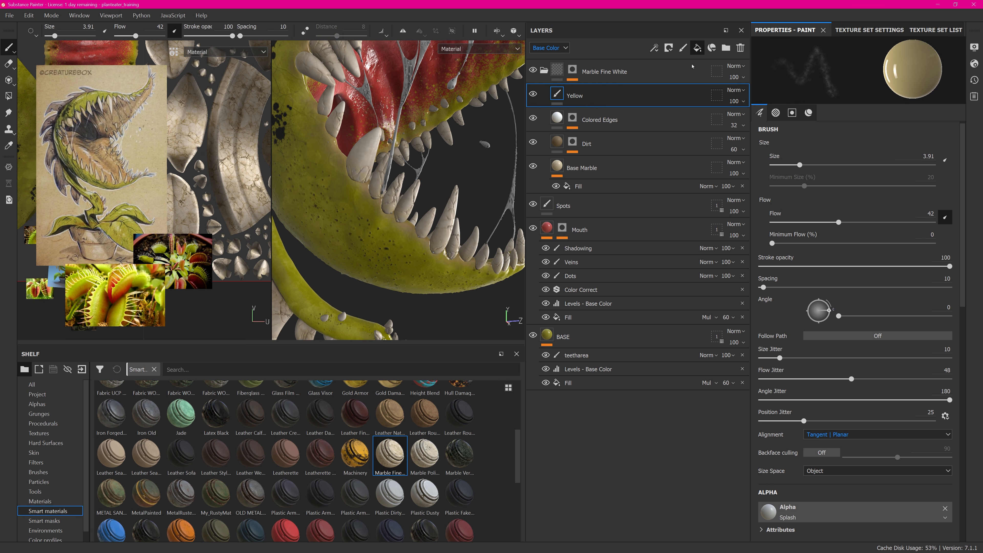
Add a fill layer above Yellow and disable its height, roughness, metallic and normal channels, keeping only color.
{"action": "left_click", "coordinate": [697, 48]}
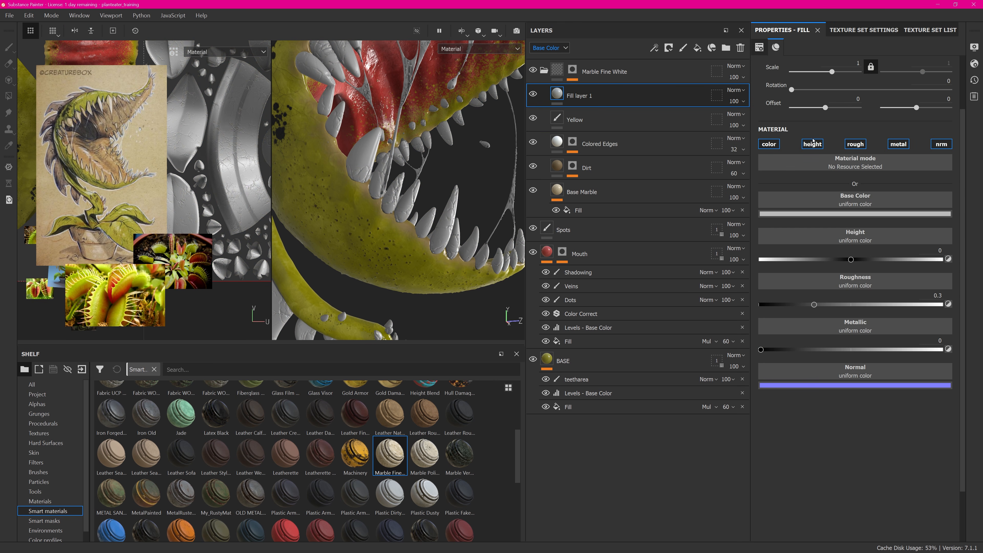
{"action": "left_click", "coordinate": [813, 142]}
{"action": "left_click", "coordinate": [855, 144]}
{"action": "left_click", "coordinate": [897, 144]}
{"action": "left_click", "coordinate": [940, 144]}
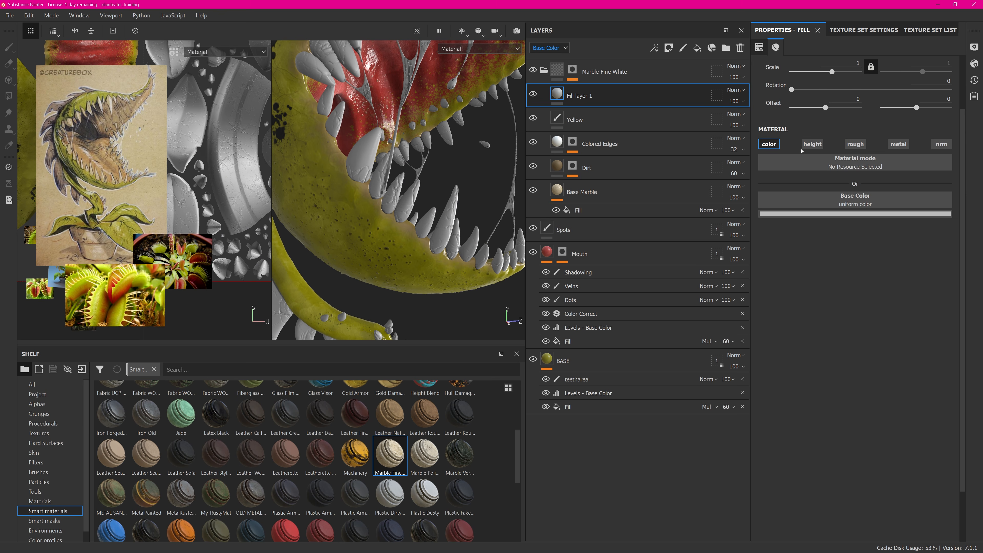
Set the new fill layer's base color to a very dark reddish brown and give the layer a black mask.
{"action": "left_click", "coordinate": [853, 214]}
{"action": "left_click", "coordinate": [853, 298]}
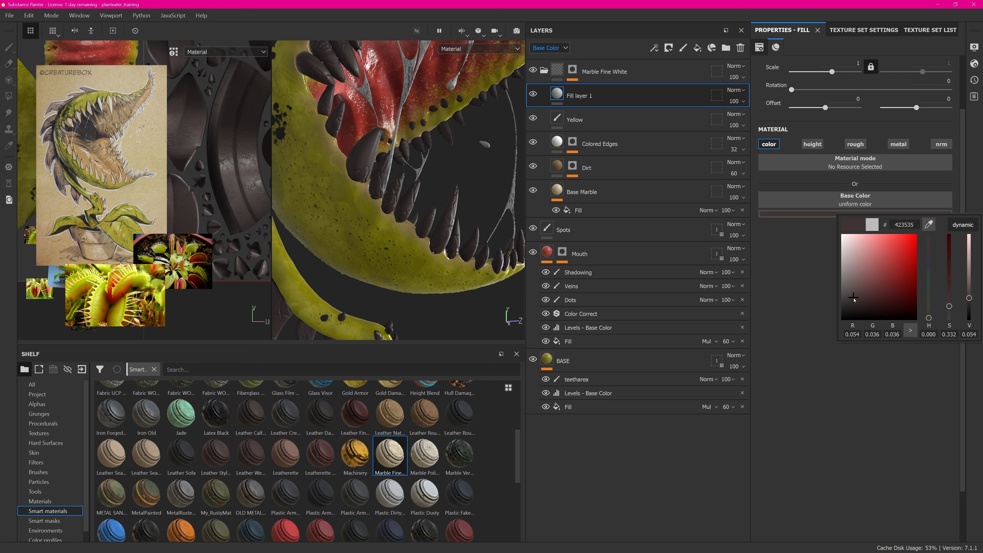
{"action": "left_click_drag", "start_coordinate": [853, 299], "coordinate": [852, 300]}
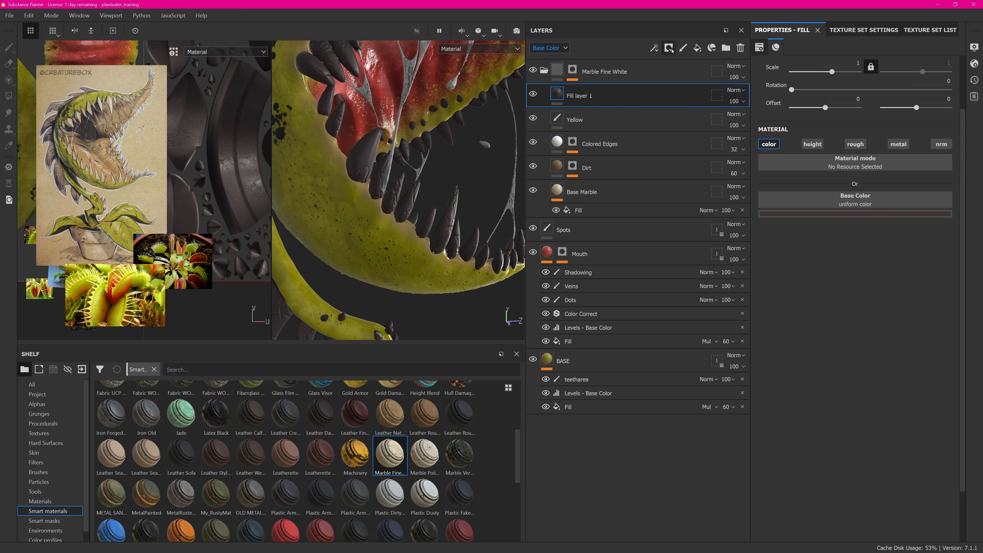
{"action": "left_click", "coordinate": [669, 48]}
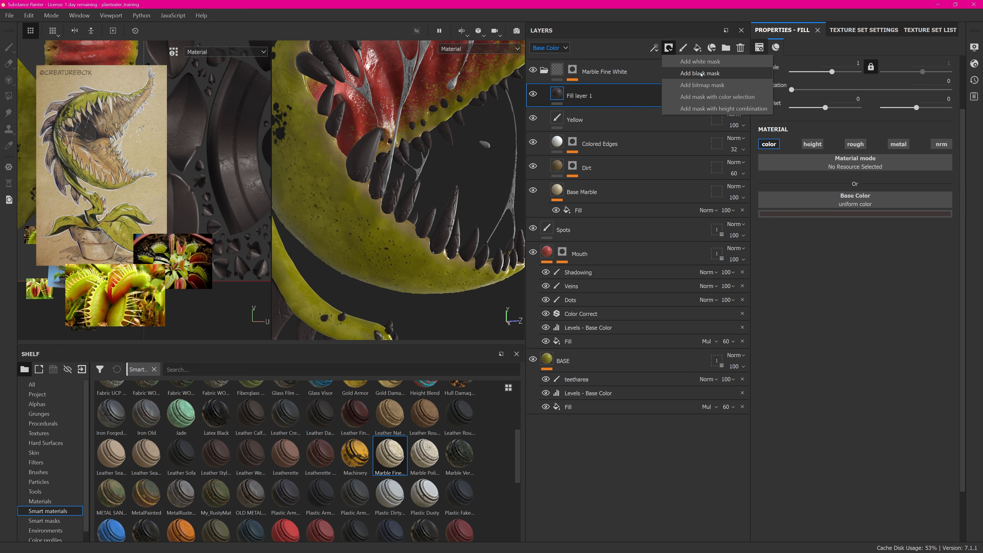
{"action": "left_click", "coordinate": [702, 73]}
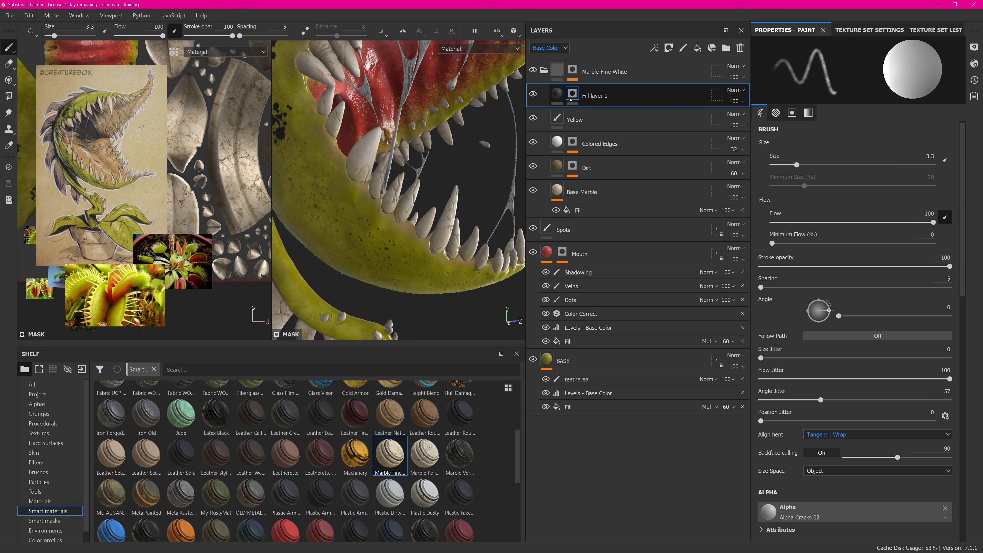
{"action": "right_click", "coordinate": [570, 97]}
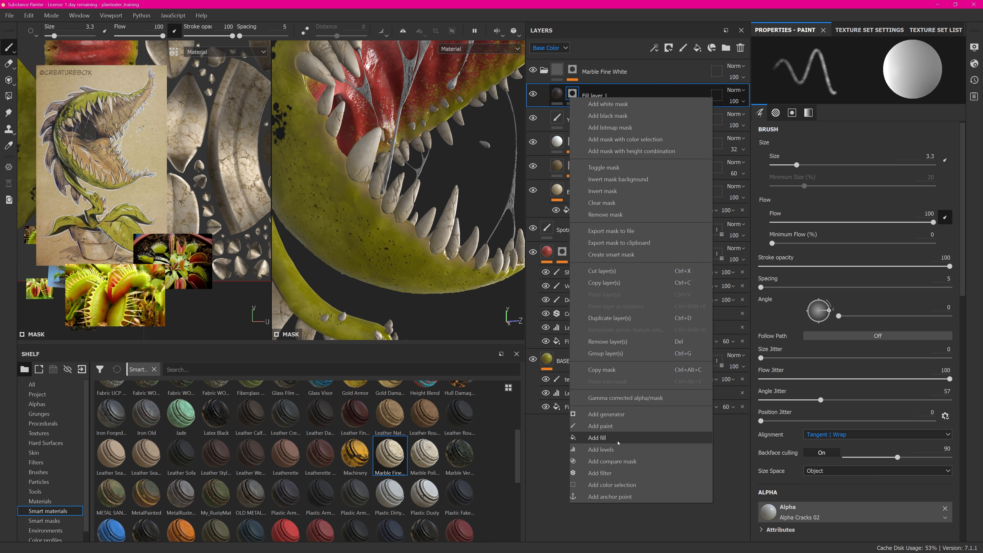
{"action": "left_click", "coordinate": [596, 437]}
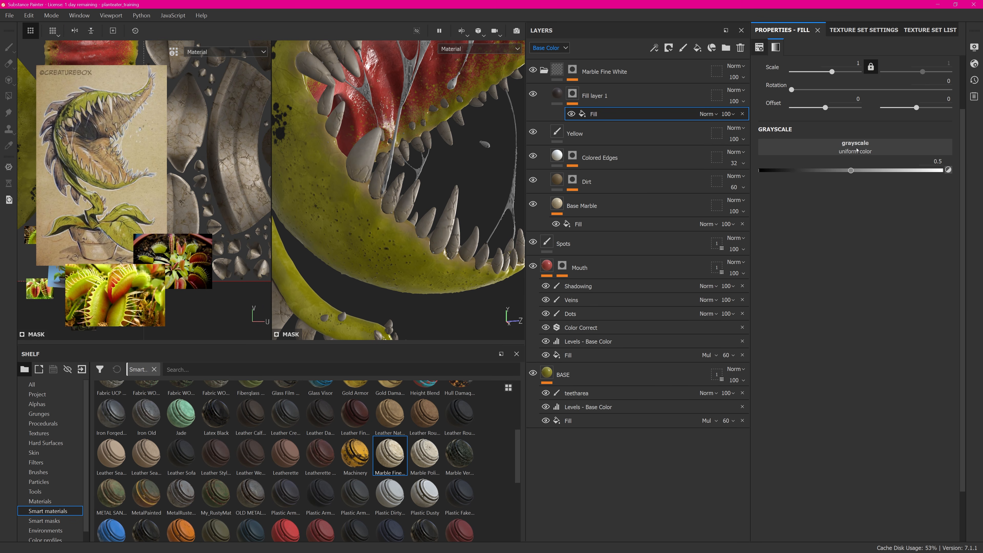
{"action": "left_click", "coordinate": [856, 150]}
Add a Mask Editor generator to the dark fill layer's mask and delete the mask's uniform grayscale fill effect.
{"action": "right_click", "coordinate": [573, 95]}
{"action": "left_click", "coordinate": [610, 412]}
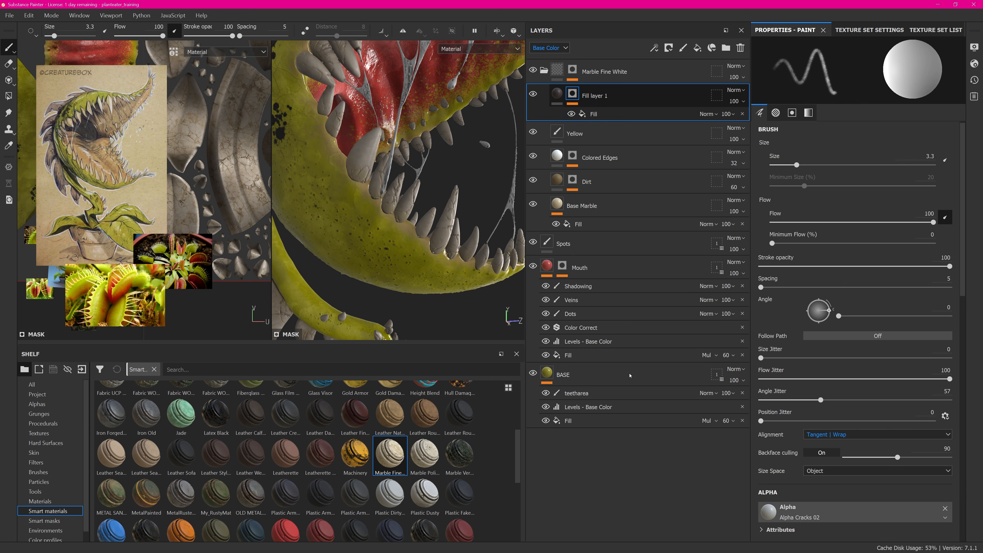
{"action": "left_click", "coordinate": [895, 71]}
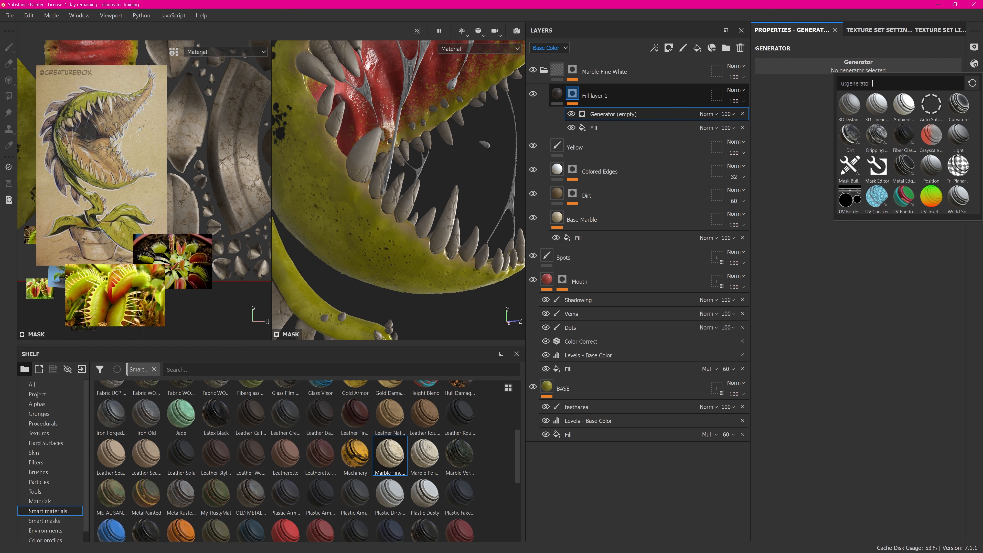
{"action": "left_click", "coordinate": [876, 166]}
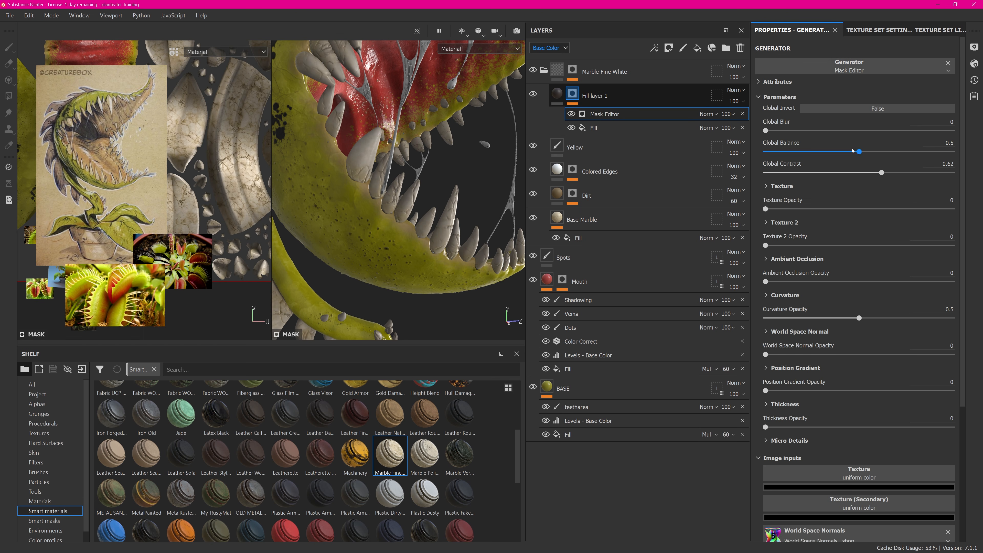
{"action": "left_click", "coordinate": [628, 128]}
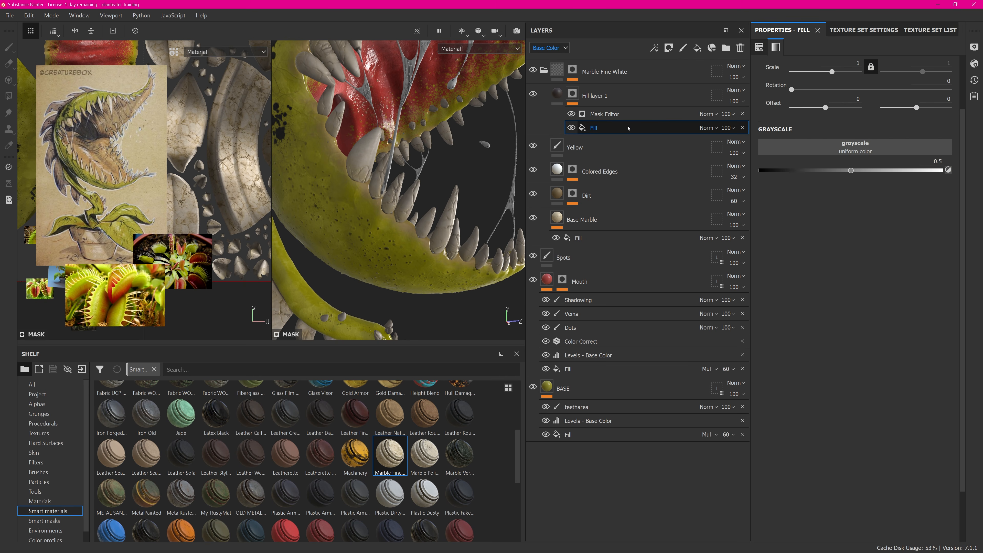
{"action": "key", "text": "Delete"}
{"action": "left_click", "coordinate": [601, 115]}
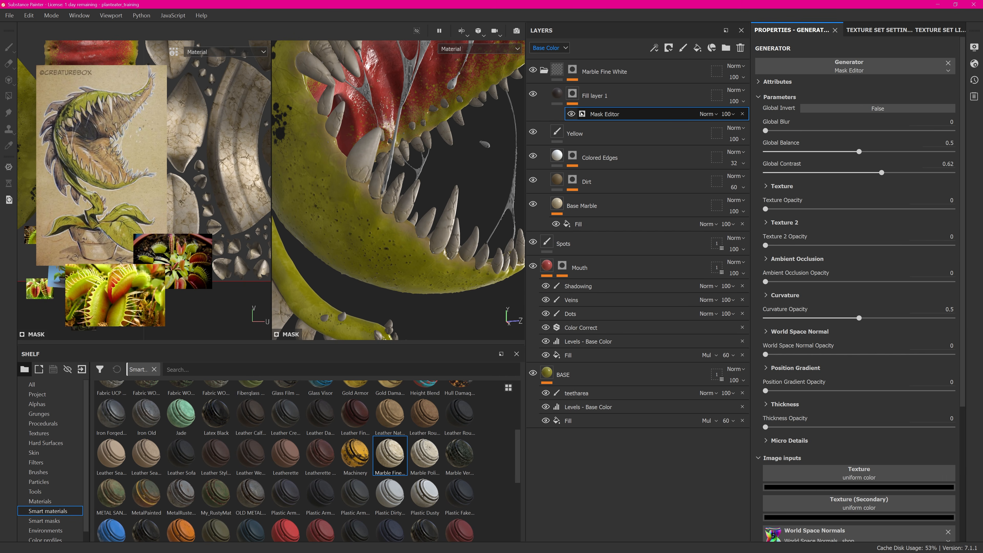
Display the dark fill layer's mask on its own and set the Mask Editor's curvature opacity to 0.
{"action": "left_click", "coordinate": [573, 94], "text": "alt"}
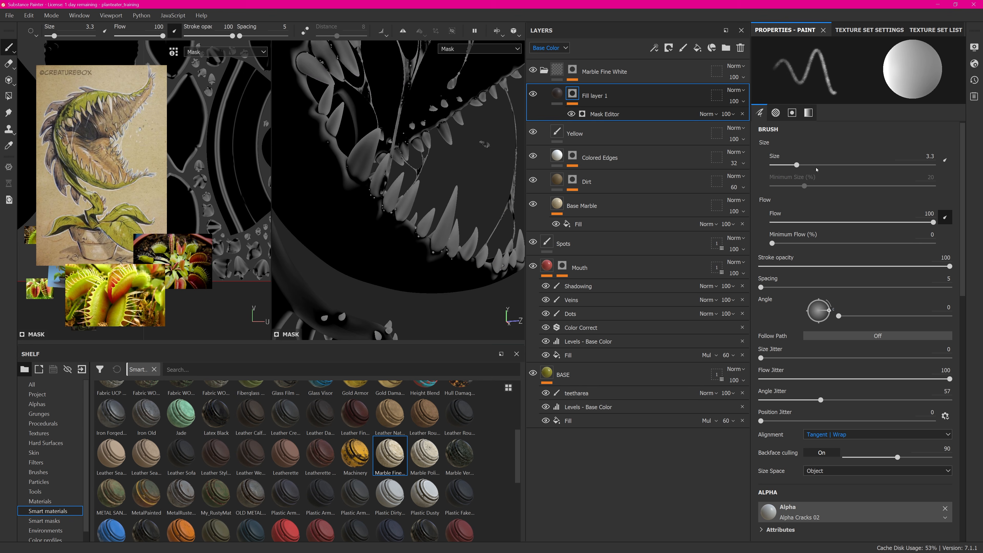
{"action": "left_click", "coordinate": [601, 114]}
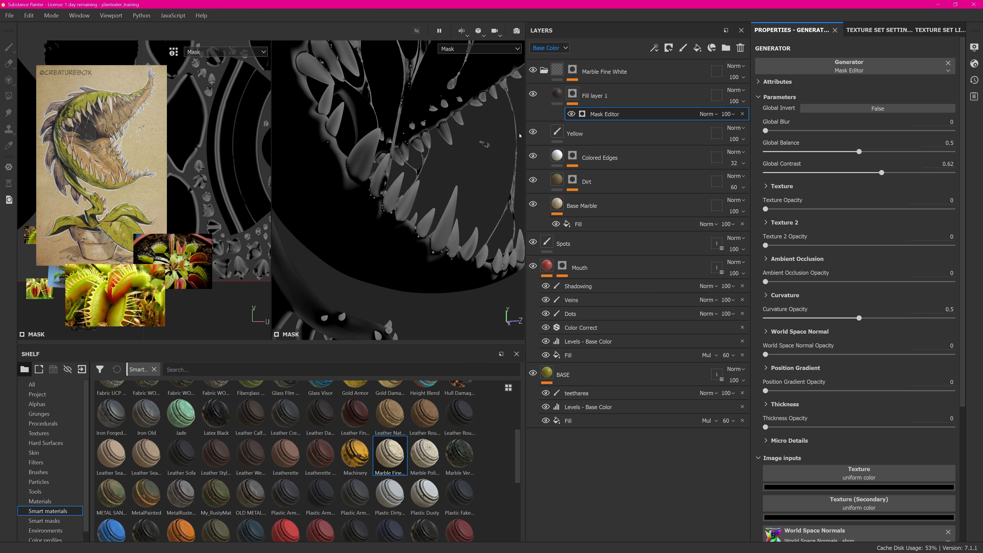
{"action": "left_click_drag", "start_coordinate": [470, 165], "coordinate": [362, 171], "text": "alt"}
{"action": "right_click_drag", "start_coordinate": [362, 171], "coordinate": [340, 175], "text": "alt"}
{"action": "left_click_drag", "start_coordinate": [406, 178], "coordinate": [534, 181], "text": "alt"}
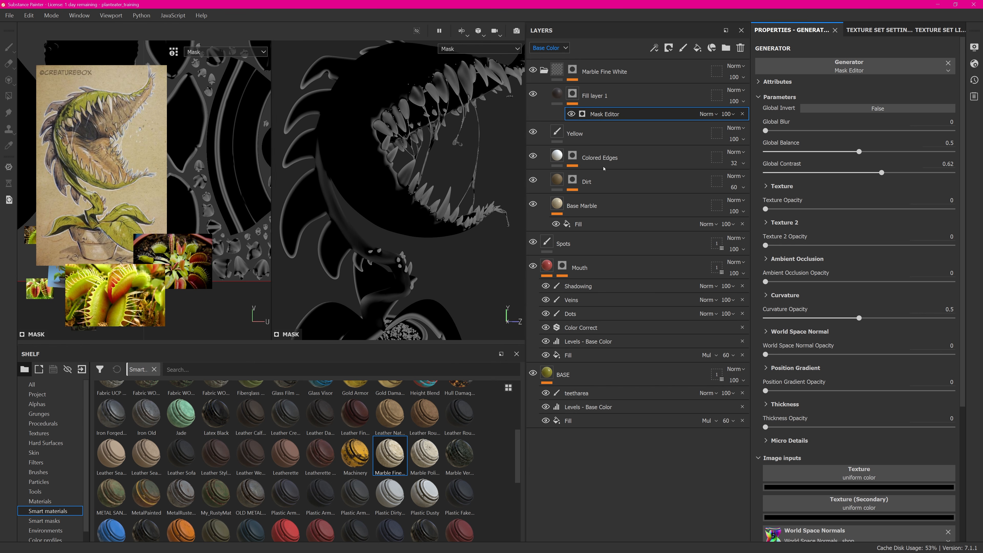
{"action": "left_click_drag", "start_coordinate": [859, 317], "coordinate": [764, 318]}
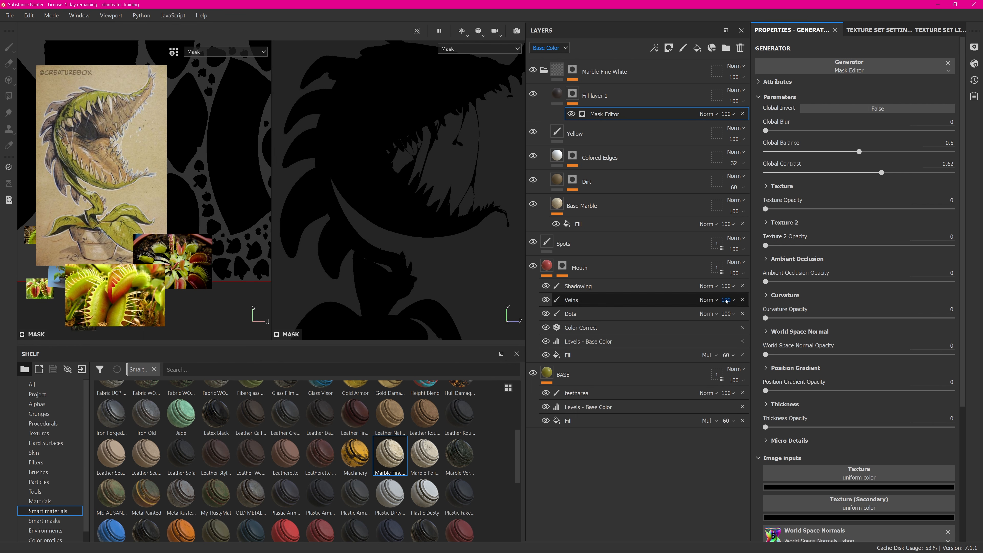
Set the Mask Editor's ambient occlusion opacity to 0.86 and its ambient occlusion blending mode to Linear Dodge (Add).
{"action": "right_click_drag", "start_coordinate": [364, 185], "coordinate": [485, 212], "text": "alt"}
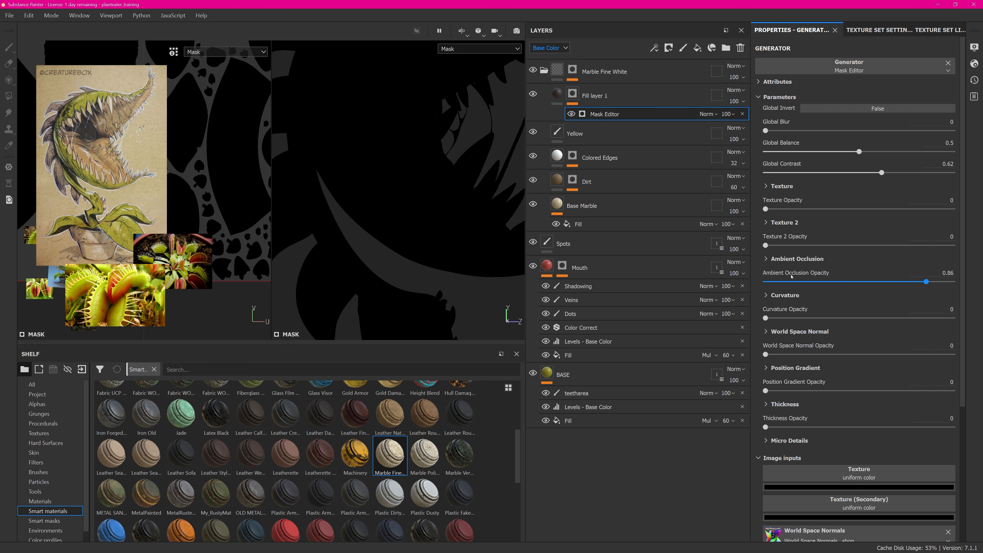
{"action": "left_click", "coordinate": [794, 258]}
{"action": "left_click", "coordinate": [836, 285]}
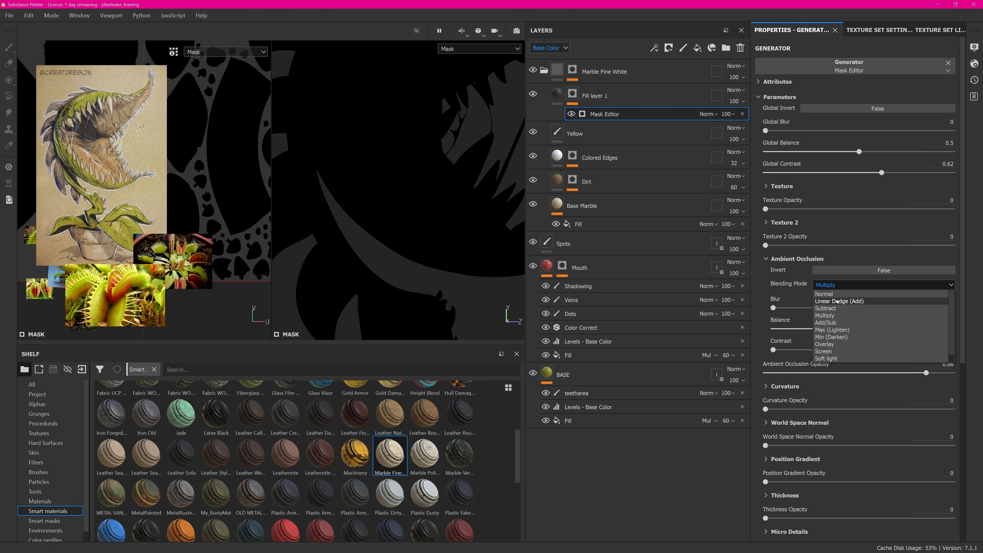
{"action": "left_click", "coordinate": [837, 301]}
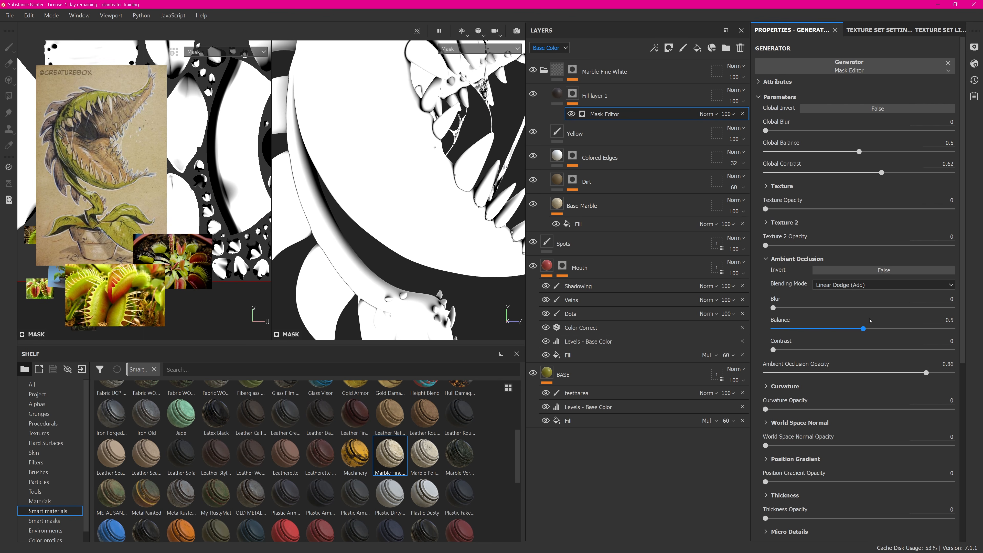
Invert the Mask Editor's ambient occlusion on Fill layer 1, with balance 0.34 and ambient occlusion opacity 0.99.
{"action": "left_click", "coordinate": [876, 271]}
{"action": "left_click_drag", "start_coordinate": [455, 179], "coordinate": [530, 199], "text": "alt"}
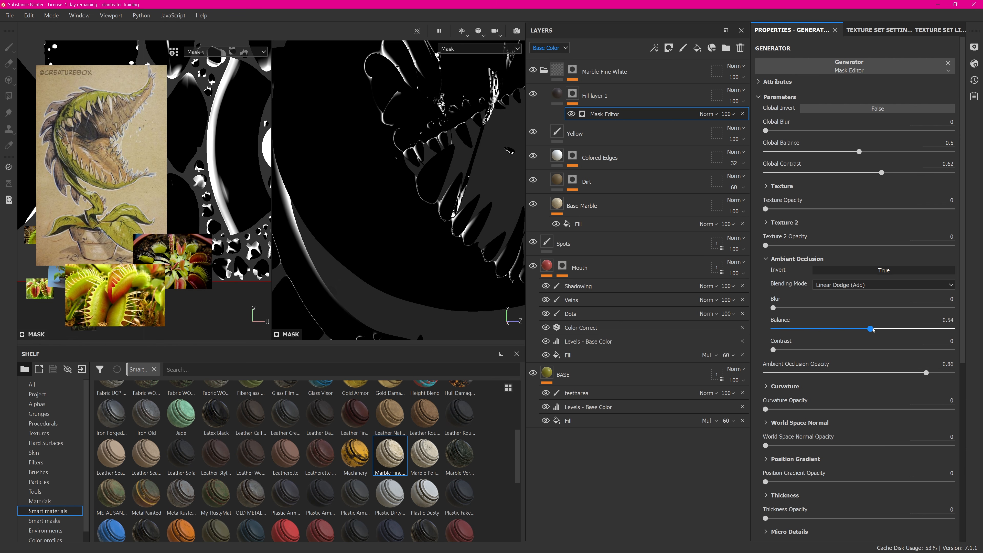
{"action": "left_click_drag", "start_coordinate": [873, 329], "coordinate": [834, 329]}
{"action": "left_click_drag", "start_coordinate": [925, 373], "coordinate": [951, 373]}
{"action": "left_click_drag", "start_coordinate": [403, 198], "coordinate": [371, 212], "text": "alt"}
Assign Grunge_037_8K as the Mask Editor's texture input and set the texture opacity to 1.
{"action": "scroll", "coordinate": [959, 336], "scroll_direction": "down", "scroll_amount": 8}
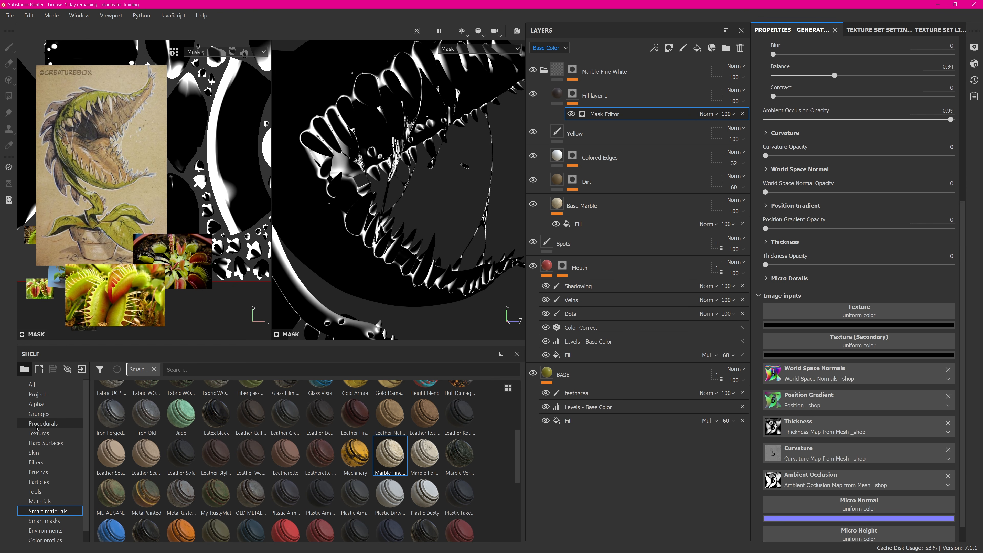
{"action": "left_click", "coordinate": [47, 430]}
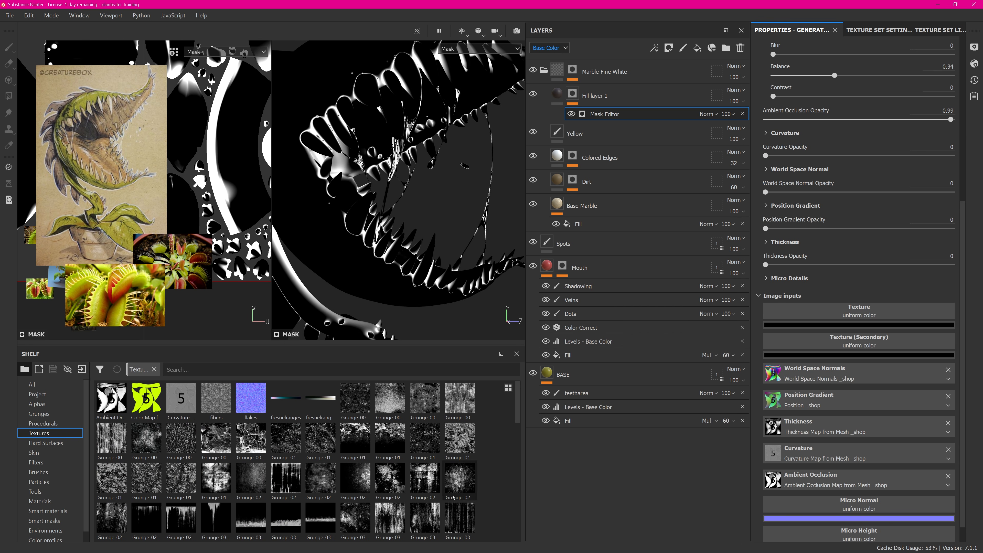
{"action": "left_click_drag", "start_coordinate": [470, 512], "coordinate": [854, 308]}
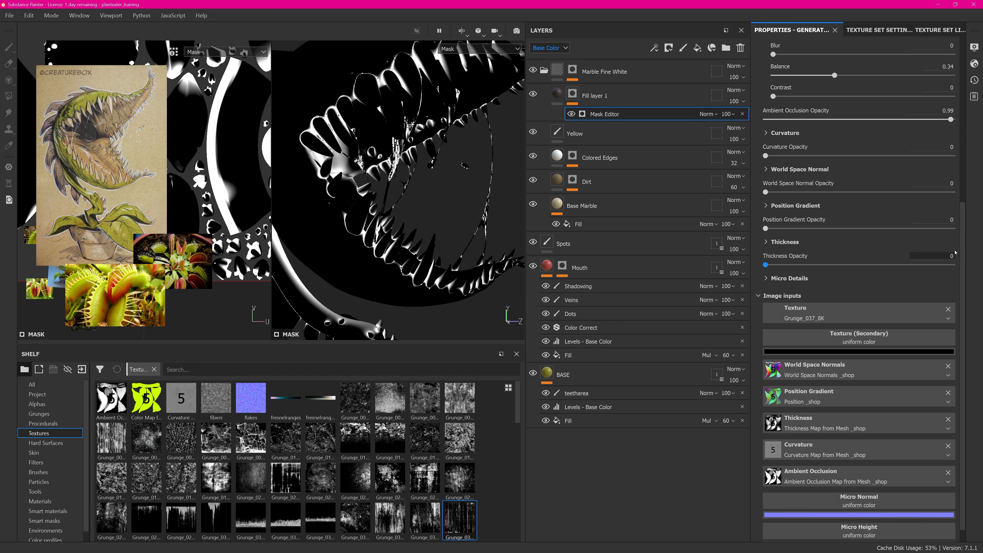
{"action": "scroll", "coordinate": [961, 256], "scroll_direction": "up", "scroll_amount": 6}
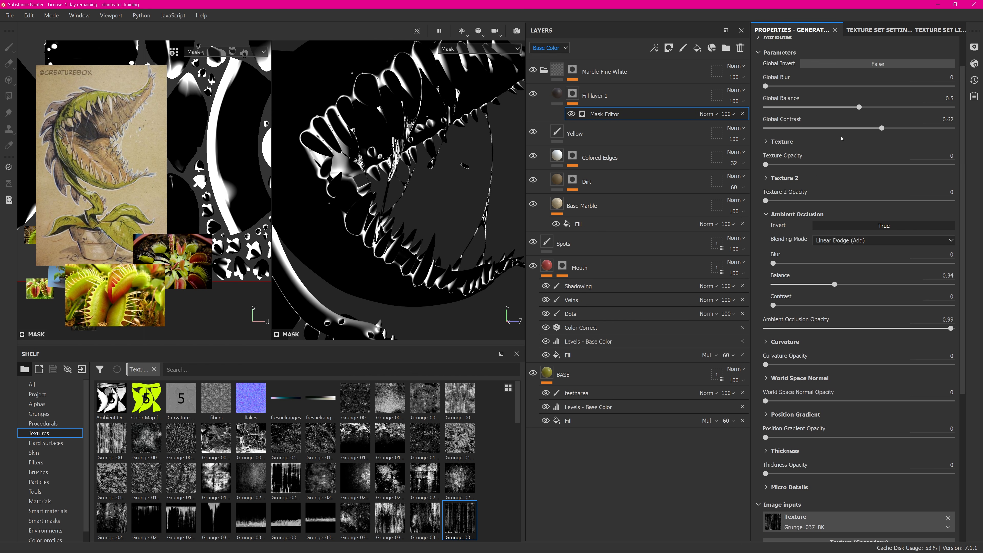
{"action": "left_click_drag", "start_coordinate": [765, 164], "coordinate": [952, 164]}
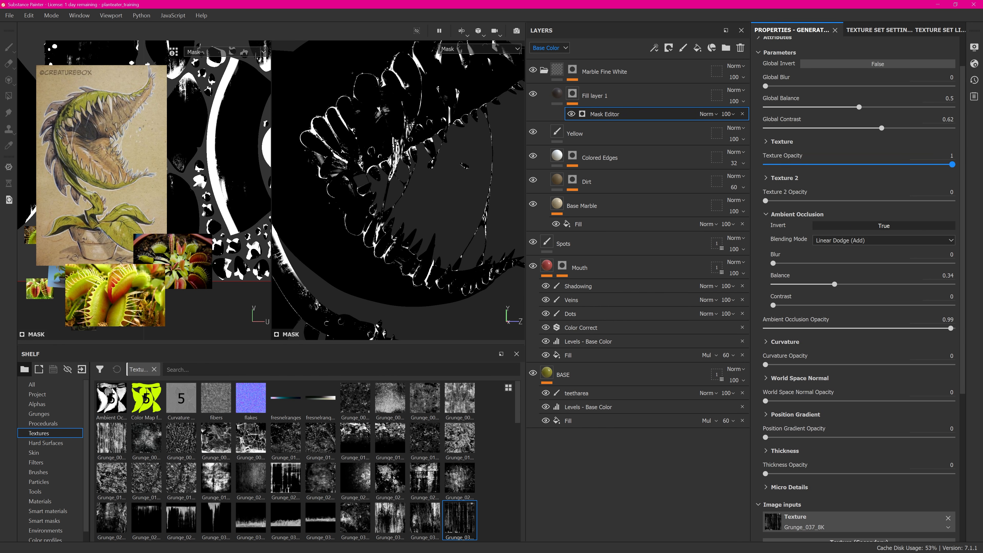
{"action": "scroll", "coordinate": [391, 167], "scroll_direction": "up", "scroll_amount": 5}
{"action": "left_click_drag", "start_coordinate": [391, 163], "coordinate": [477, 139], "text": "alt"}
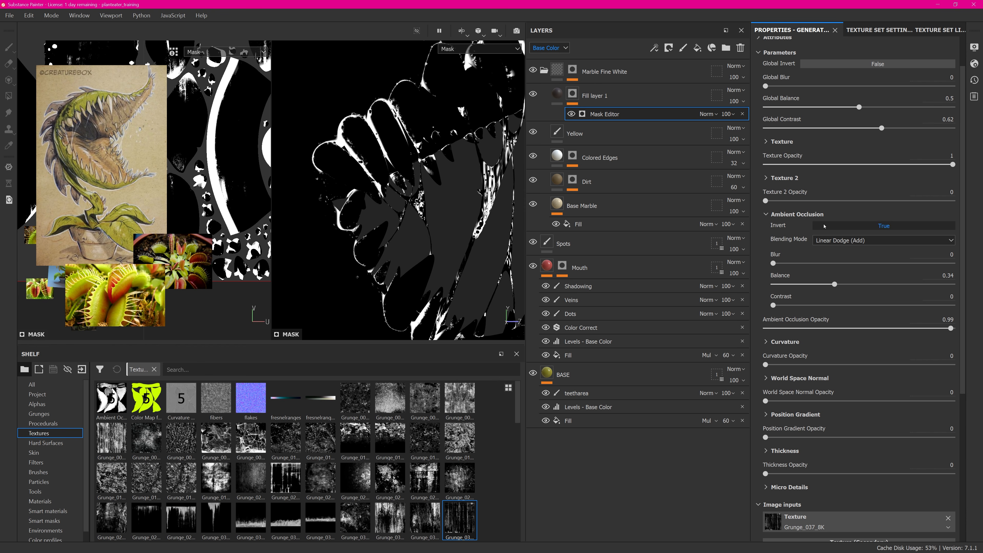
Try Multiply as the ambient occlusion blending mode and return it to Linear Dodge (Add).
{"action": "left_click", "coordinate": [832, 240]}
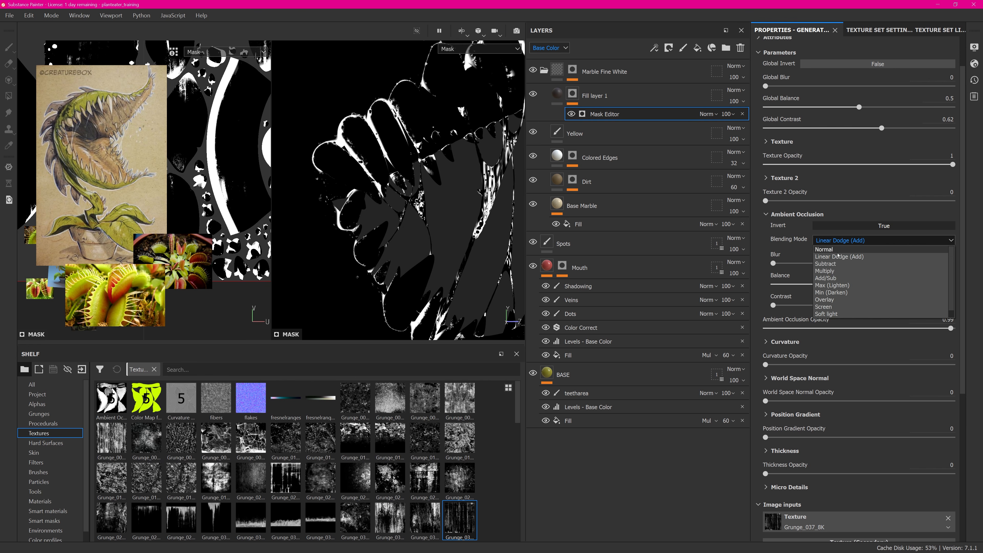
{"action": "left_click", "coordinate": [831, 271]}
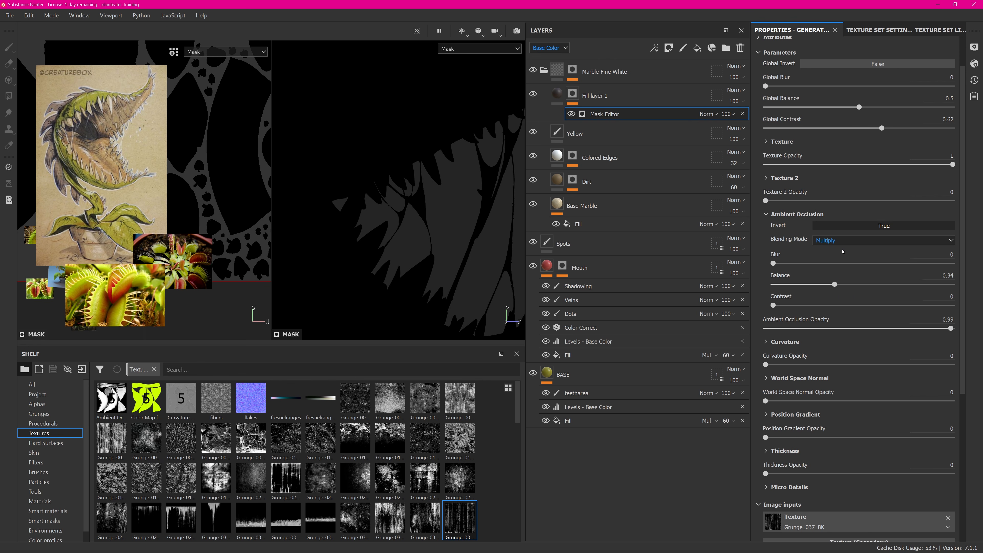
{"action": "left_click", "coordinate": [843, 241]}
{"action": "left_click", "coordinate": [843, 264]}
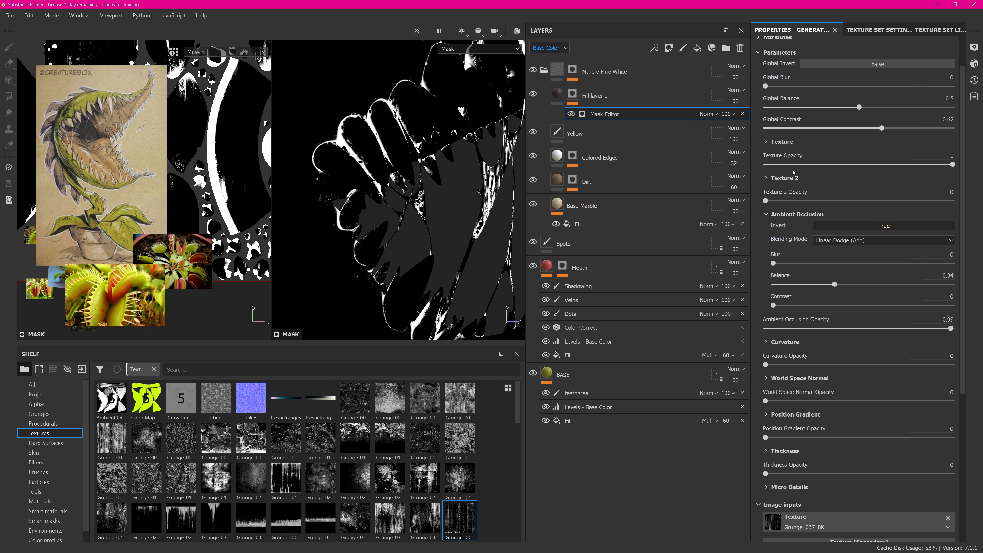
Set the mask texture's blending mode to Multiply, its contrast to 1 and its brightness to 0.2.
{"action": "left_click", "coordinate": [782, 142]}
{"action": "left_click", "coordinate": [848, 183]}
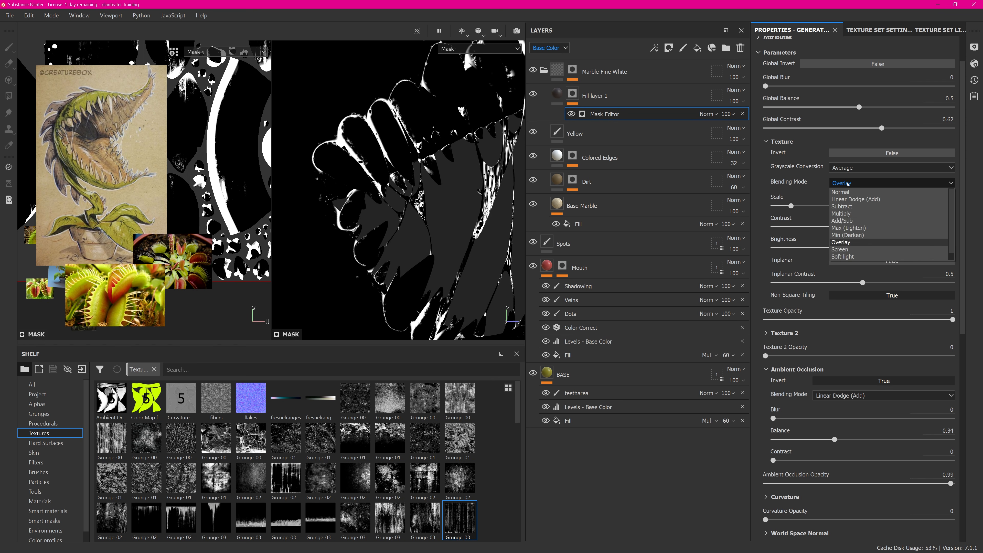
{"action": "left_click", "coordinate": [846, 214]}
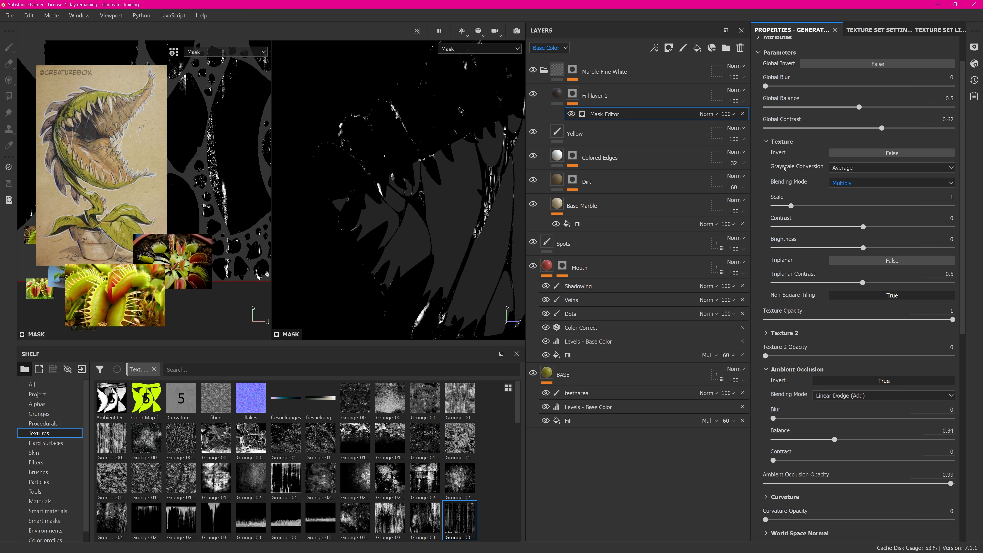
{"action": "left_click_drag", "start_coordinate": [889, 228], "coordinate": [979, 227]}
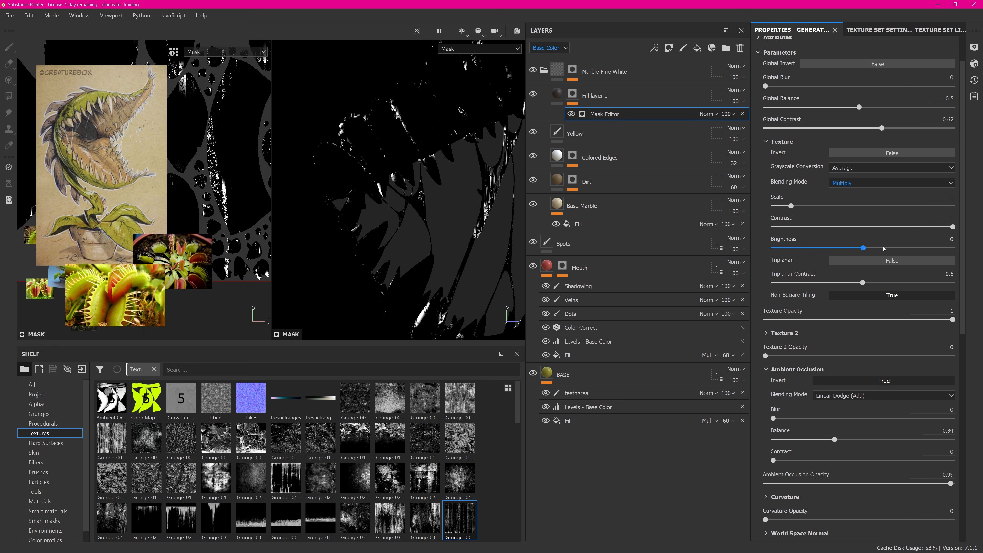
{"action": "left_click_drag", "start_coordinate": [924, 249], "coordinate": [886, 251]}
Enable triplanar projection for the mask texture with a triplanar contrast of 1.
{"action": "left_click", "coordinate": [880, 260]}
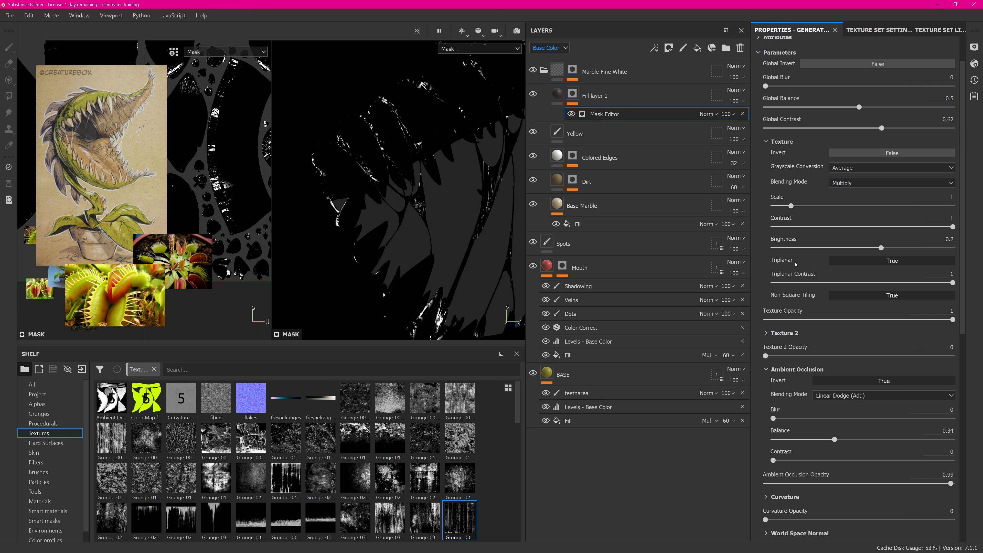
{"action": "scroll", "coordinate": [395, 193], "scroll_direction": "down", "scroll_amount": 4}
{"action": "left_click_drag", "start_coordinate": [387, 197], "coordinate": [415, 213], "text": "alt"}
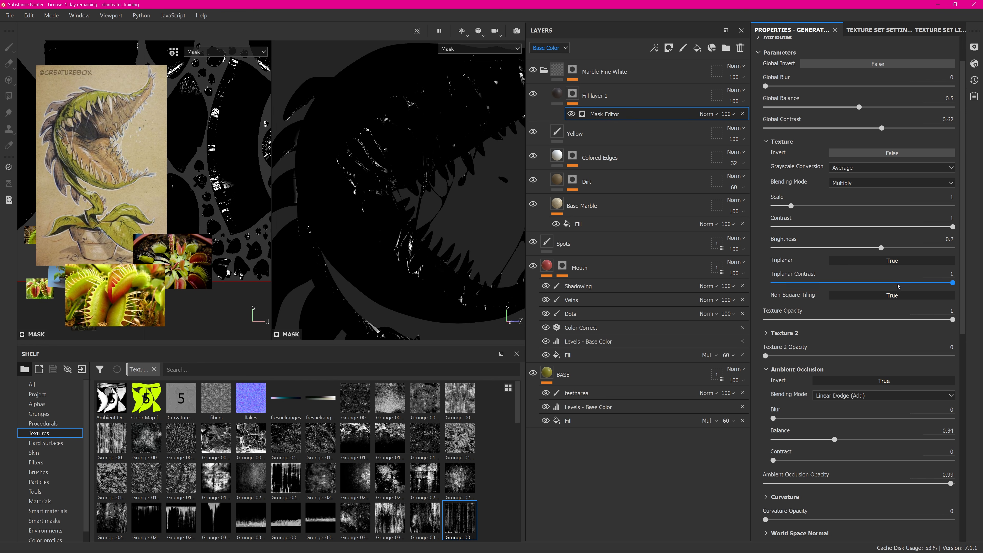
Set the mask's curvature opacity to 0.71 and check the effect on the teeth.
{"action": "scroll", "coordinate": [783, 314], "scroll_direction": "down", "scroll_amount": 5}
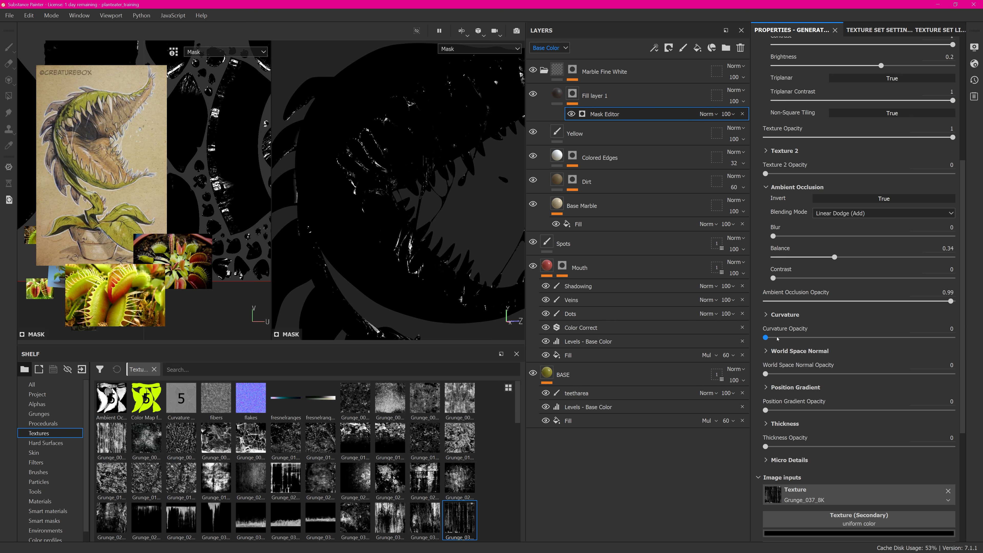
{"action": "left_click_drag", "start_coordinate": [792, 338], "coordinate": [899, 326]}
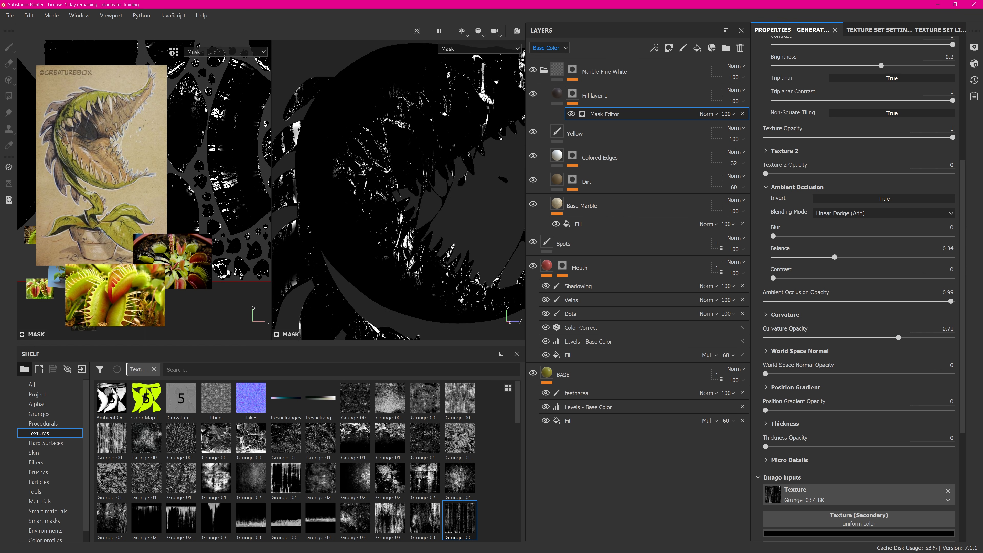
{"action": "scroll", "coordinate": [405, 252], "scroll_direction": "up", "scroll_amount": 5}
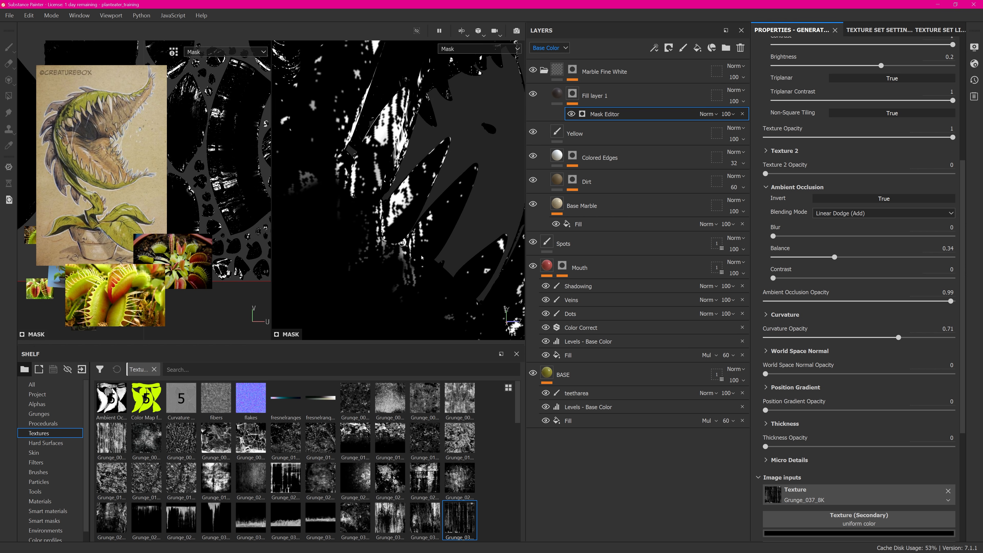
{"action": "left_click_drag", "start_coordinate": [422, 258], "coordinate": [411, 255], "text": "alt"}
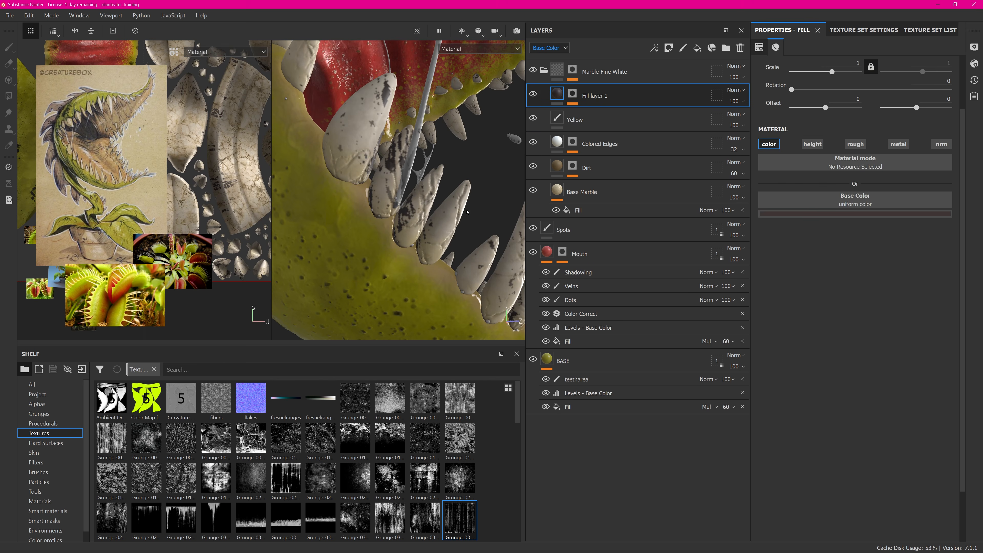
{"action": "scroll", "coordinate": [402, 186], "scroll_direction": "down", "scroll_amount": 5}
{"action": "left_click_drag", "start_coordinate": [360, 183], "coordinate": [404, 210], "text": "alt"}
{"action": "right_click_drag", "start_coordinate": [405, 209], "coordinate": [435, 229], "text": "alt"}
{"action": "left_click_drag", "start_coordinate": [435, 229], "coordinate": [441, 221], "text": "alt"}
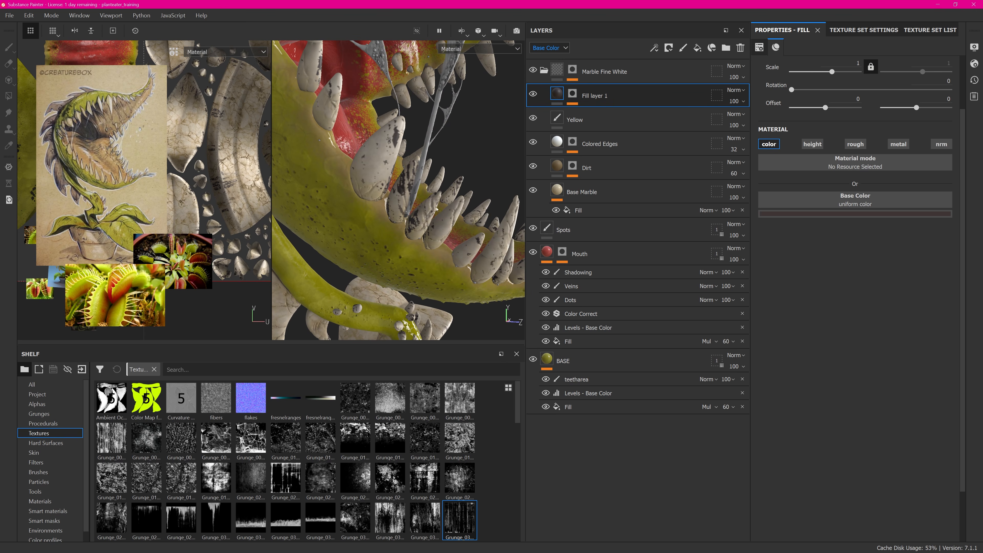
Set the Mask Editor's curvature opacity to 0, with ambient occlusion balance 0.19 and blur 1.1.
{"action": "left_click", "coordinate": [572, 95]}
{"action": "left_click", "coordinate": [572, 103]}
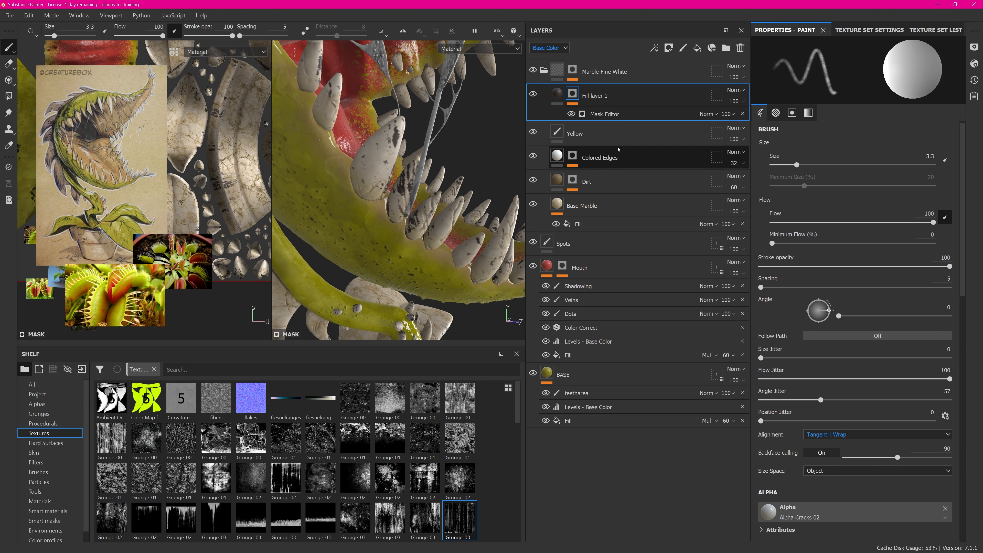
{"action": "left_click", "coordinate": [619, 115]}
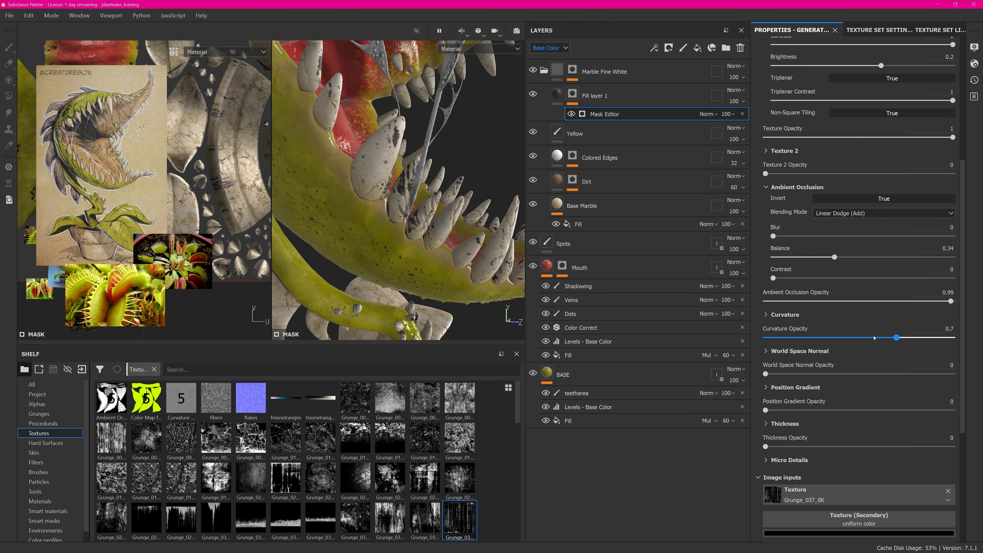
{"action": "left_click_drag", "start_coordinate": [874, 337], "coordinate": [787, 335]}
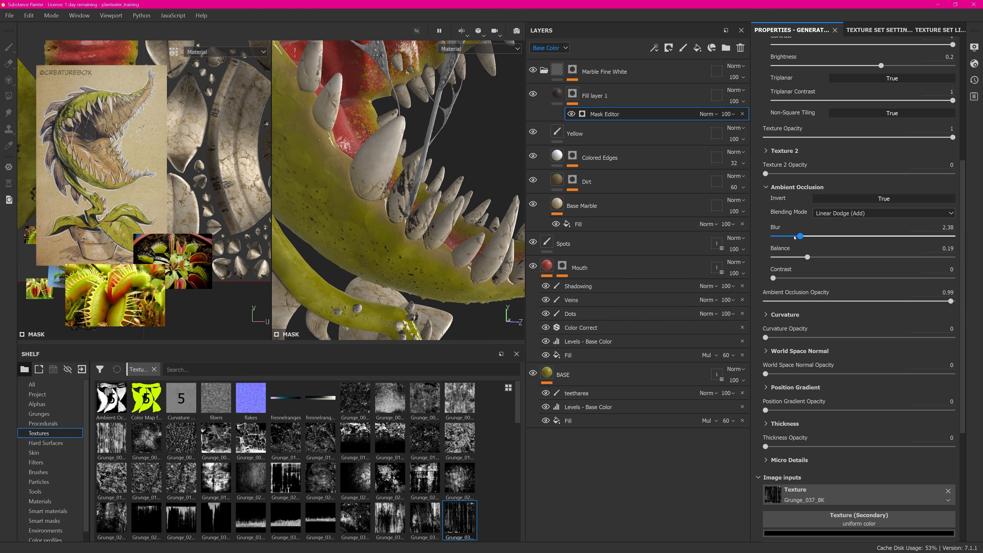
Examine the masked dark fill on the teeth and across the whole plant from several distances and angles.
{"action": "scroll", "coordinate": [402, 174], "scroll_direction": "down", "scroll_amount": 5}
{"action": "left_click_drag", "start_coordinate": [399, 166], "coordinate": [377, 176], "text": "alt"}
{"action": "scroll", "coordinate": [416, 165], "scroll_direction": "down", "scroll_amount": 5}
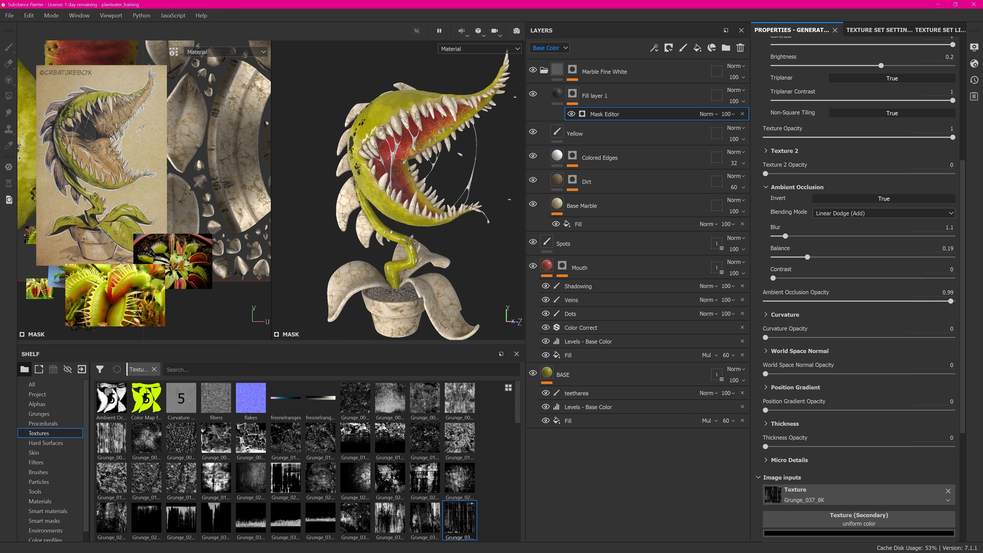
{"action": "right_click_drag", "start_coordinate": [377, 176], "coordinate": [431, 165], "text": "alt"}
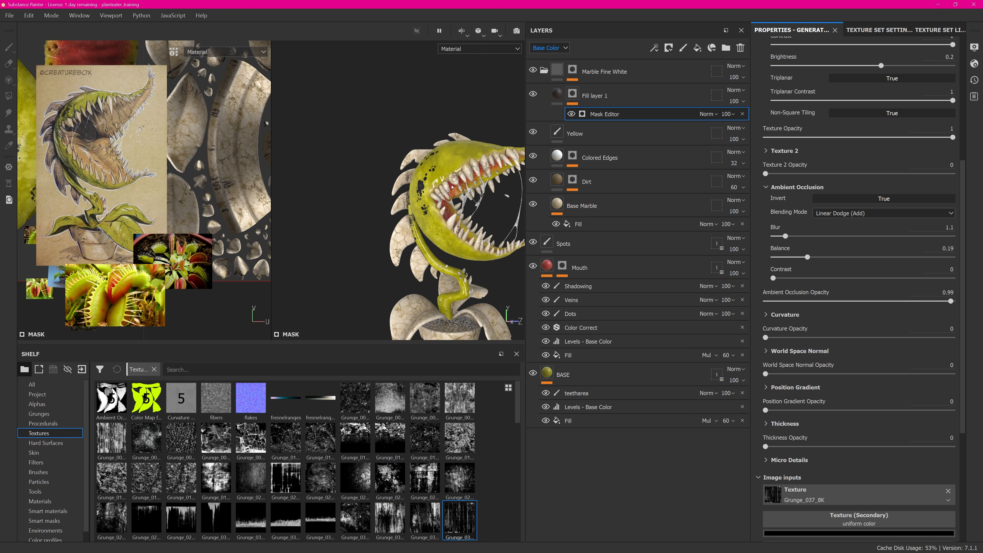
{"action": "middle_click_drag", "start_coordinate": [460, 162], "coordinate": [422, 167], "text": "alt"}
{"action": "right_click_drag", "start_coordinate": [418, 172], "coordinate": [450, 174], "text": "alt"}
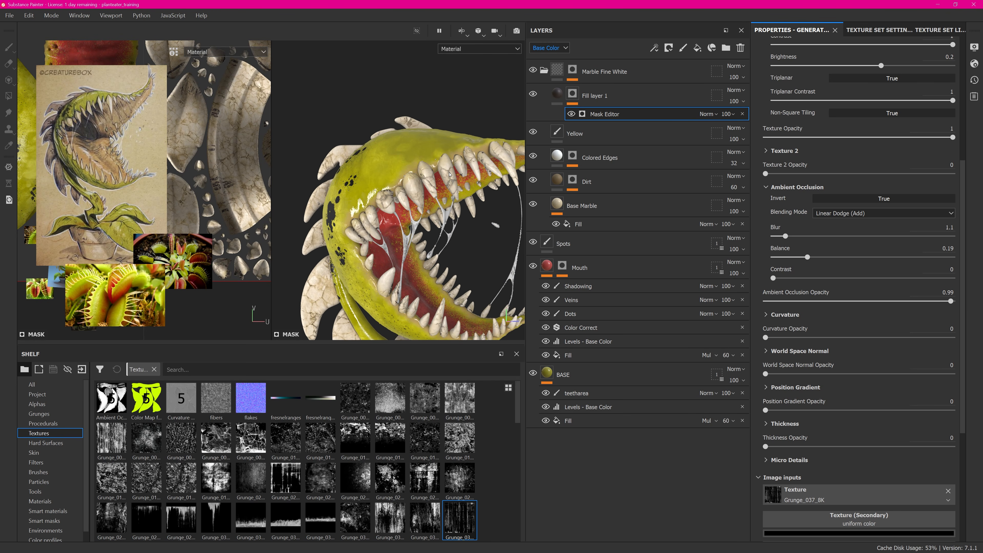
{"action": "right_click_drag", "start_coordinate": [455, 224], "coordinate": [423, 220], "text": "alt"}
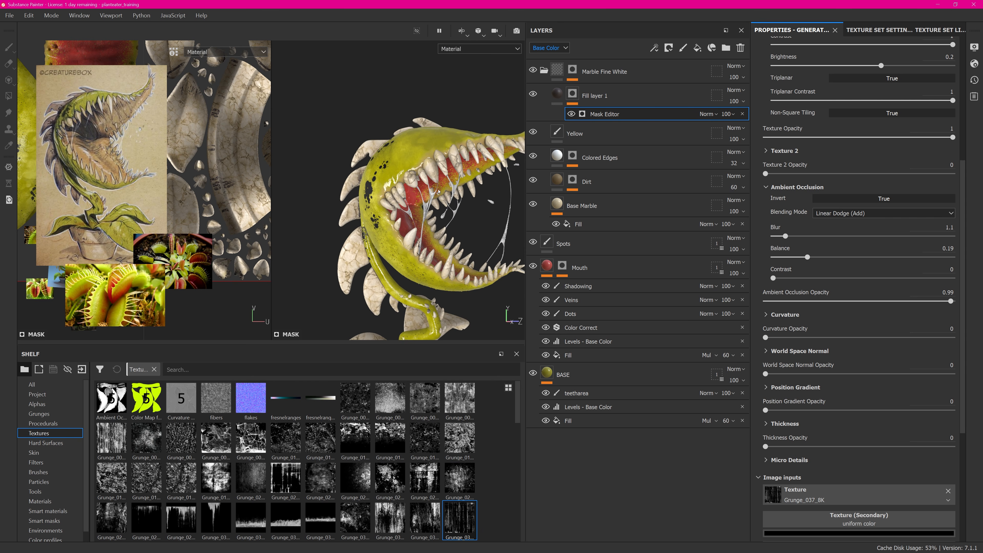
{"action": "mouse_move", "coordinate": [418, 203]}
{"action": "left_mouse_down", "text": "alt"}
{"action": "mouse_move", "coordinate": [452, 208]}
{"action": "mouse_move", "coordinate": [416, 209]}
{"action": "left_mouse_up", "text": "alt"}
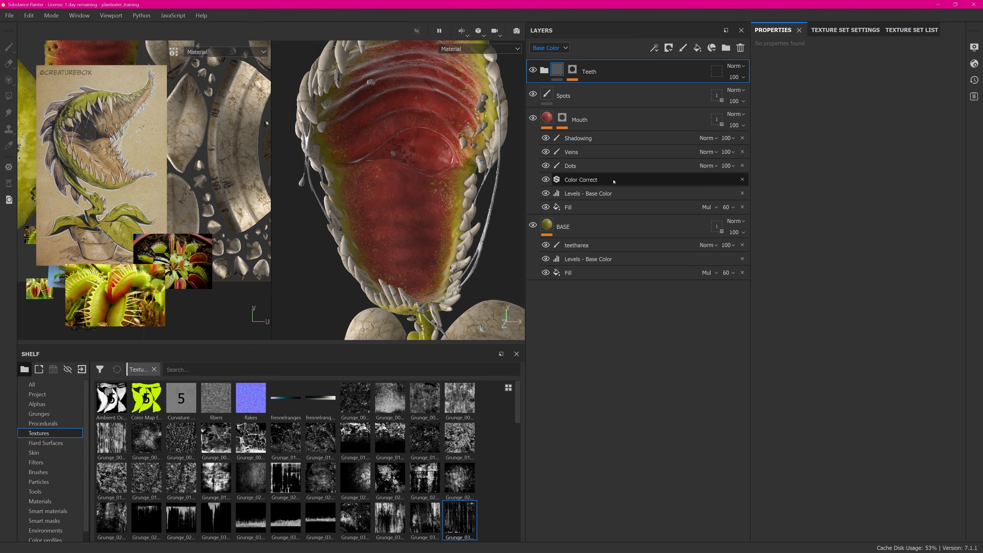
Select the Mouth layer's Shadowing paint effect and choose the Cement 2 brush for it.
{"action": "left_click", "coordinate": [598, 167]}
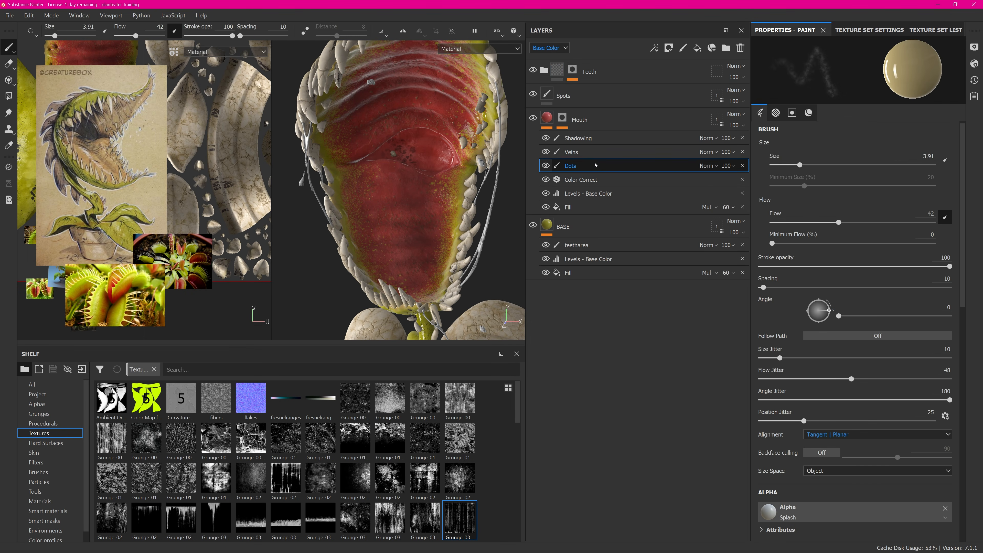
{"action": "left_click", "coordinate": [595, 139]}
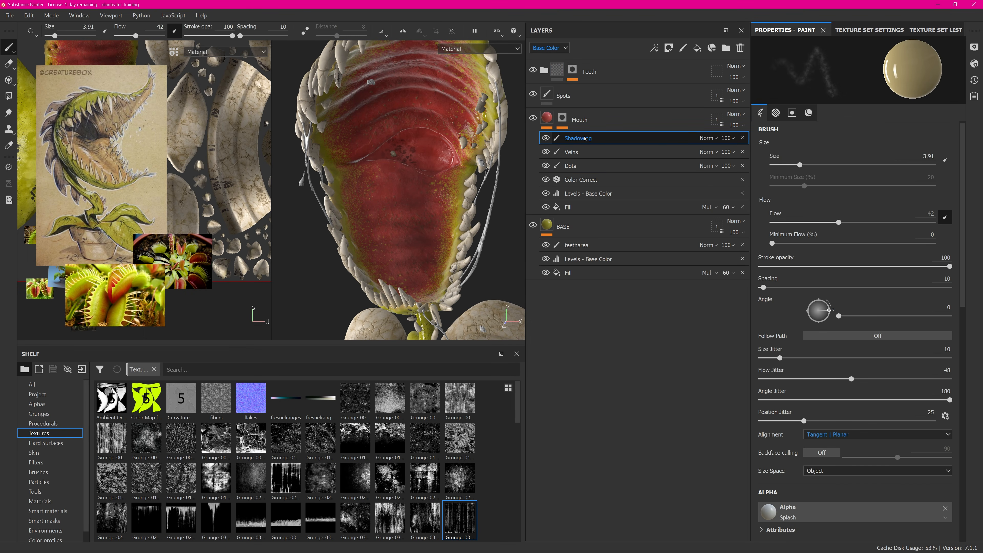
{"action": "left_click", "coordinate": [42, 471]}
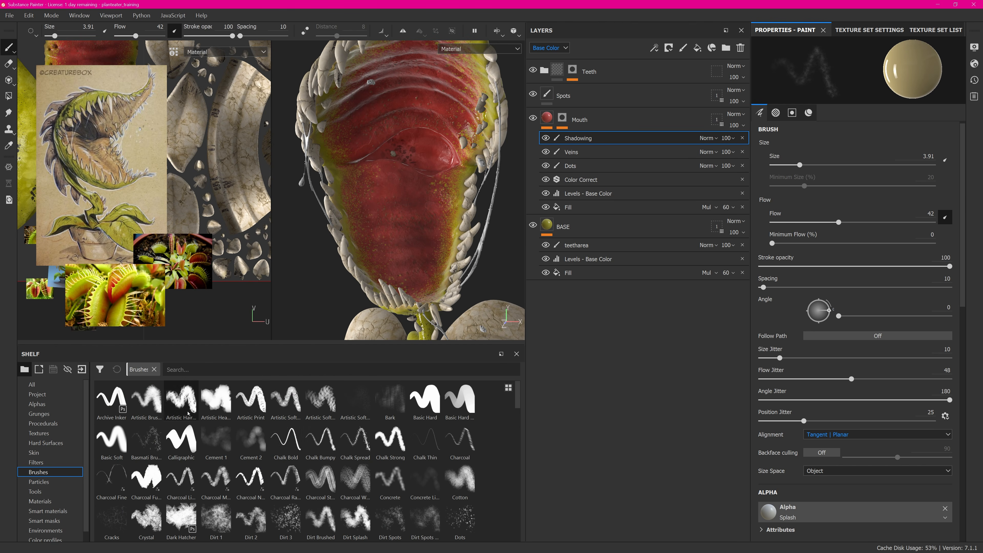
{"action": "left_click", "coordinate": [251, 441]}
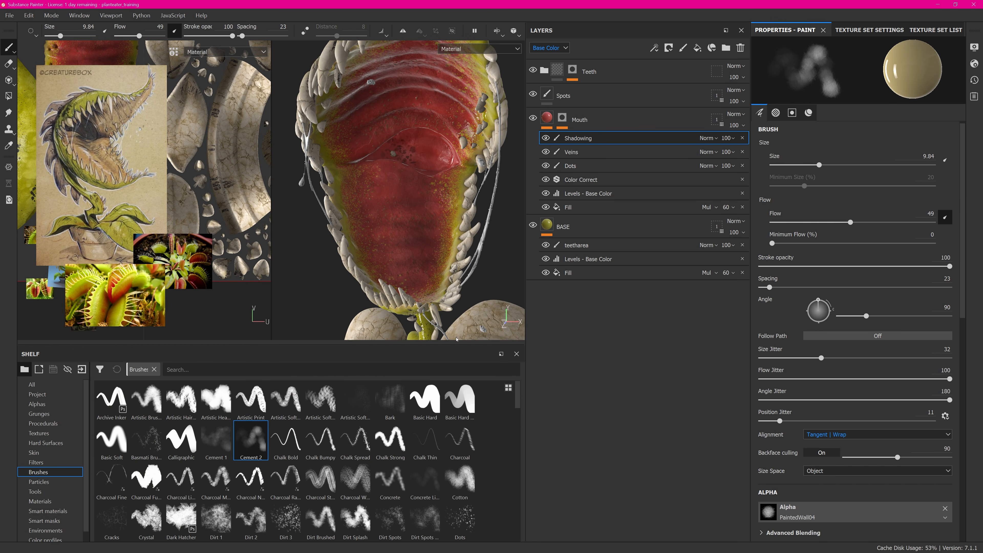
Set the Shadowing brush's base color to a dark red.
{"action": "left_click", "coordinate": [808, 113]}
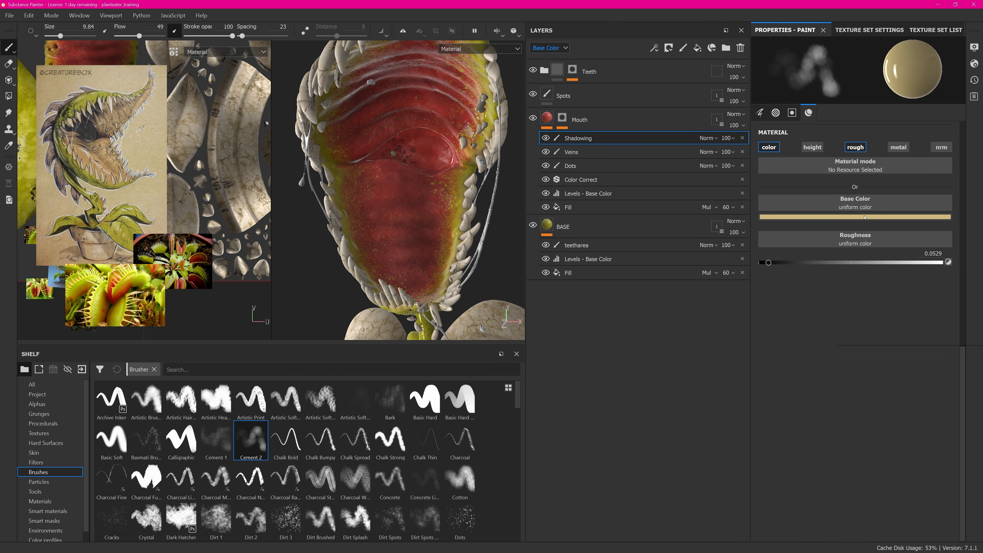
{"action": "left_click", "coordinate": [865, 218]}
{"action": "left_click_drag", "start_coordinate": [928, 227], "coordinate": [413, 149]}
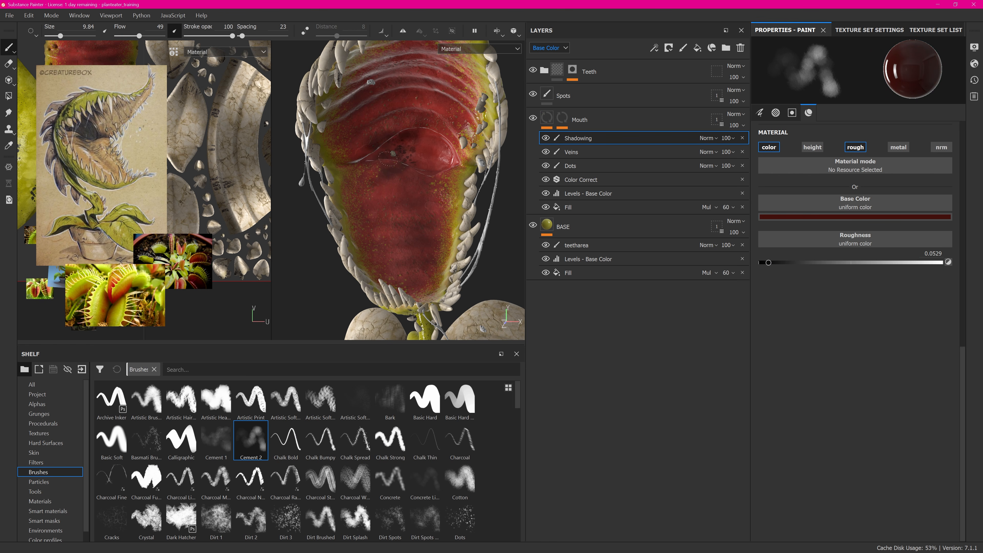
Paint dark red shading around the tongue inside the mouth, setting the brush size to 16.15 and flow to 21.
{"action": "scroll", "coordinate": [417, 155], "scroll_direction": "up", "scroll_amount": 5}
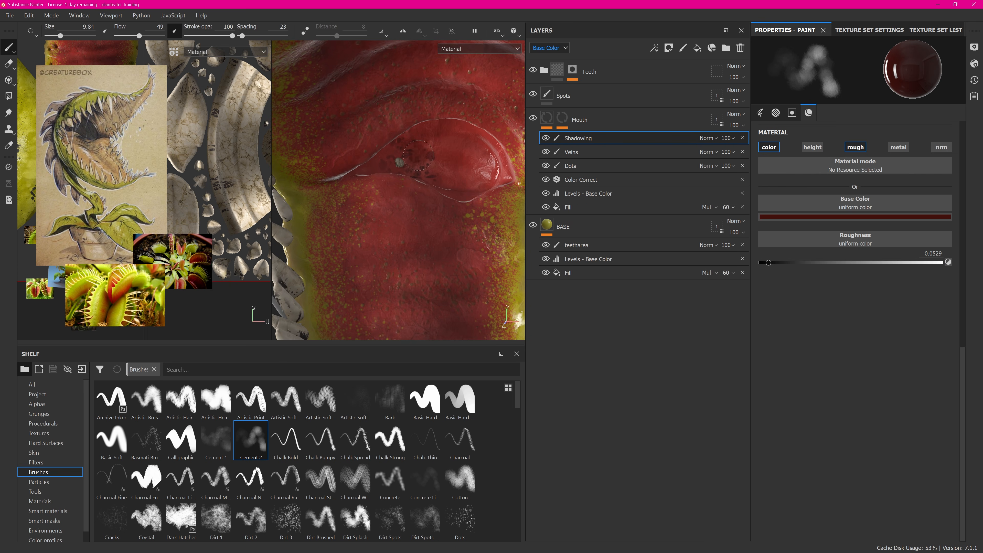
{"action": "left_click_drag", "start_coordinate": [418, 155], "coordinate": [430, 161]}
{"action": "scroll", "coordinate": [436, 157], "scroll_direction": "down", "scroll_amount": 5}
{"action": "right_click_drag", "start_coordinate": [437, 158], "coordinate": [450, 158], "text": "ctrl"}
{"action": "left_click", "coordinate": [759, 113]}
{"action": "left_click_drag", "start_coordinate": [850, 222], "coordinate": [805, 223]}
{"action": "mouse_move", "coordinate": [348, 166]}
{"action": "left_mouse_down", "text": "alt"}
{"action": "mouse_move", "coordinate": [420, 143]}
{"action": "mouse_move", "coordinate": [363, 155]}
{"action": "mouse_move", "coordinate": [390, 164]}
{"action": "mouse_move", "coordinate": [365, 170]}
{"action": "left_mouse_up", "text": "alt"}
{"action": "scroll", "coordinate": [419, 144], "scroll_direction": "down", "scroll_amount": 3}
{"action": "scroll", "coordinate": [364, 155], "scroll_direction": "up", "scroll_amount": 4}
{"action": "scroll", "coordinate": [367, 163], "scroll_direction": "down", "scroll_amount": 4}
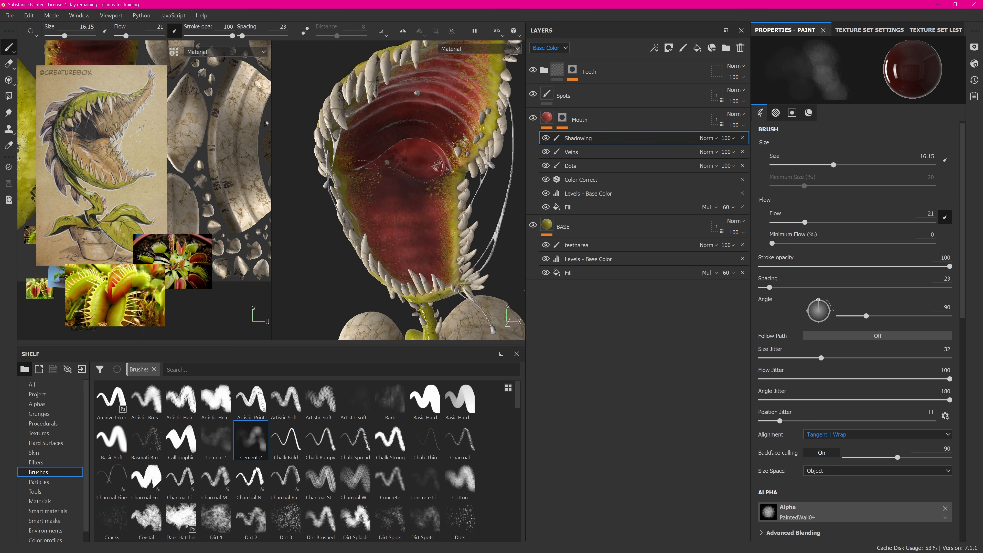
Add a paint effect to the Teeth folder's mask, above its color selection.
{"action": "scroll", "coordinate": [366, 170], "scroll_direction": "down", "scroll_amount": 5}
{"action": "scroll", "coordinate": [418, 170], "scroll_direction": "up", "scroll_amount": 4}
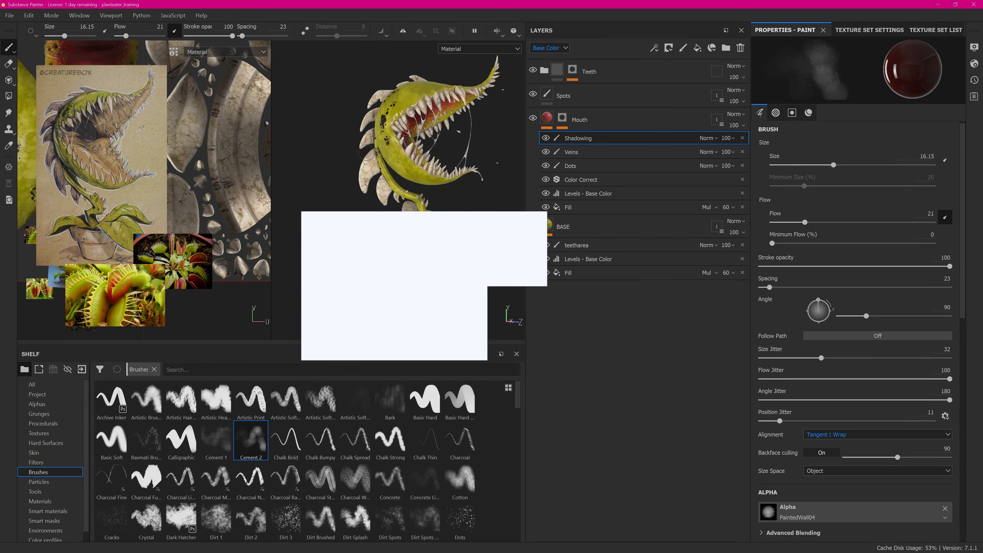
{"action": "left_click_drag", "start_coordinate": [418, 170], "coordinate": [430, 169], "text": "alt"}
{"action": "middle_click_drag", "start_coordinate": [413, 137], "coordinate": [426, 163], "text": "alt"}
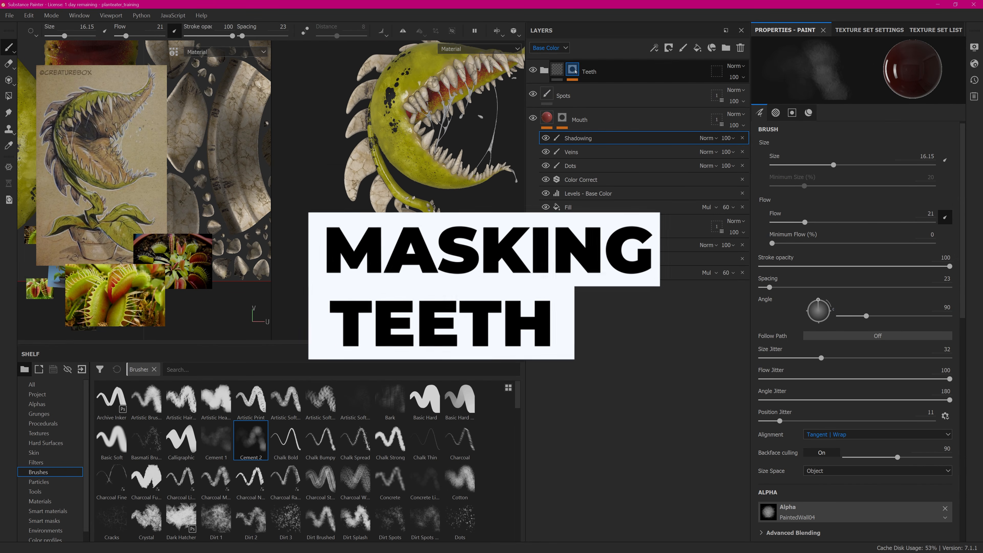
{"action": "left_click", "coordinate": [572, 70]}
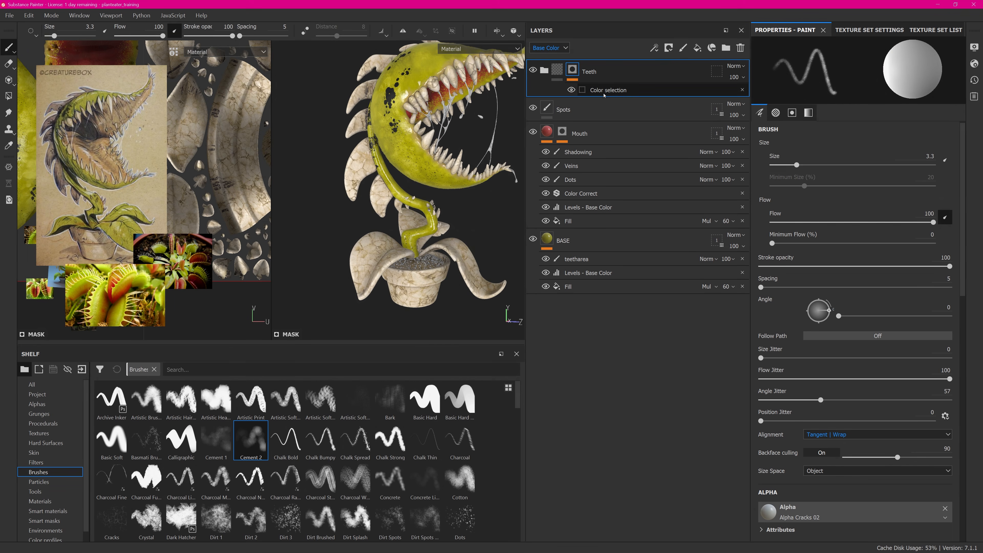
{"action": "left_click", "coordinate": [670, 53]}
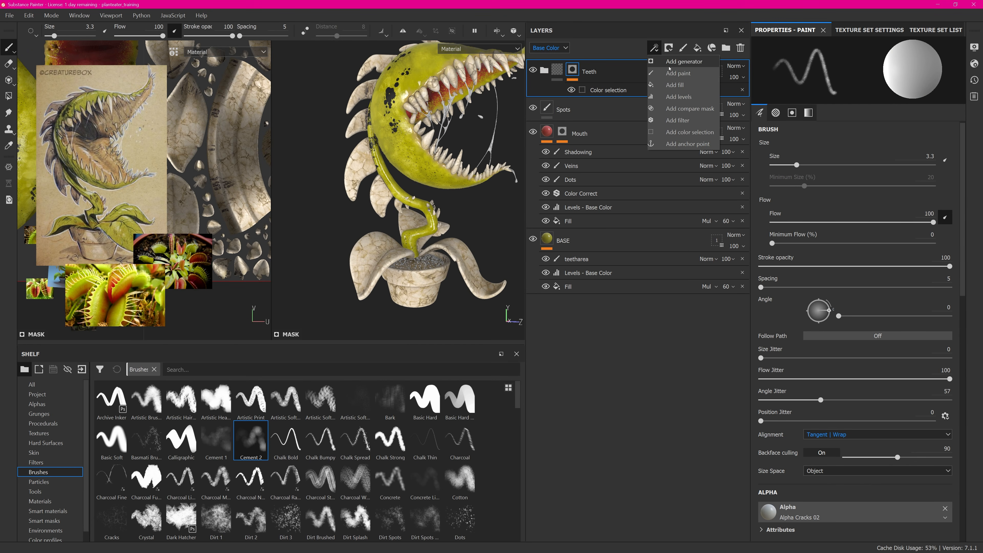
{"action": "left_click", "coordinate": [675, 68]}
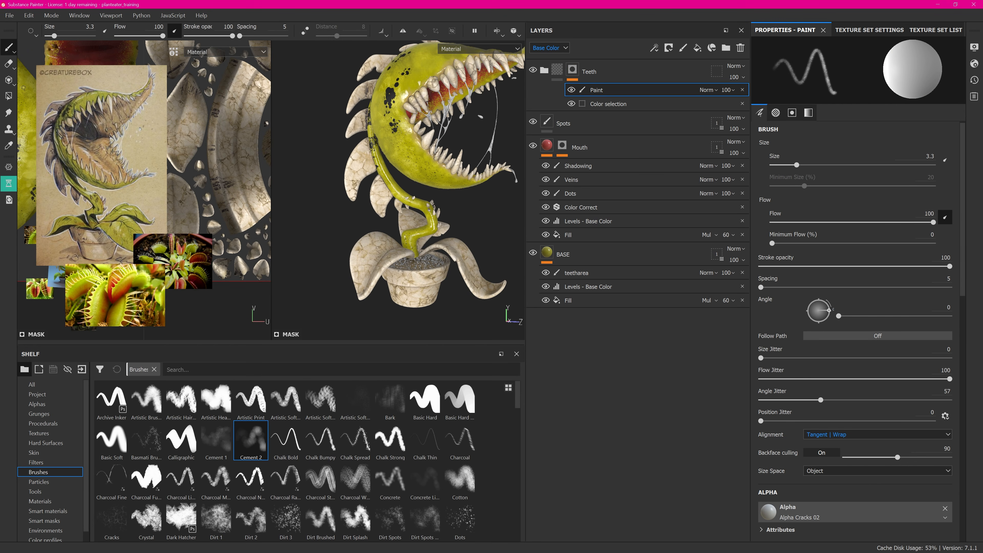
Remove the leaves, pot and lower back spines from the Teeth mask using Polygon Fill with color 0, and save the project.
{"action": "left_click", "coordinate": [9, 96]}
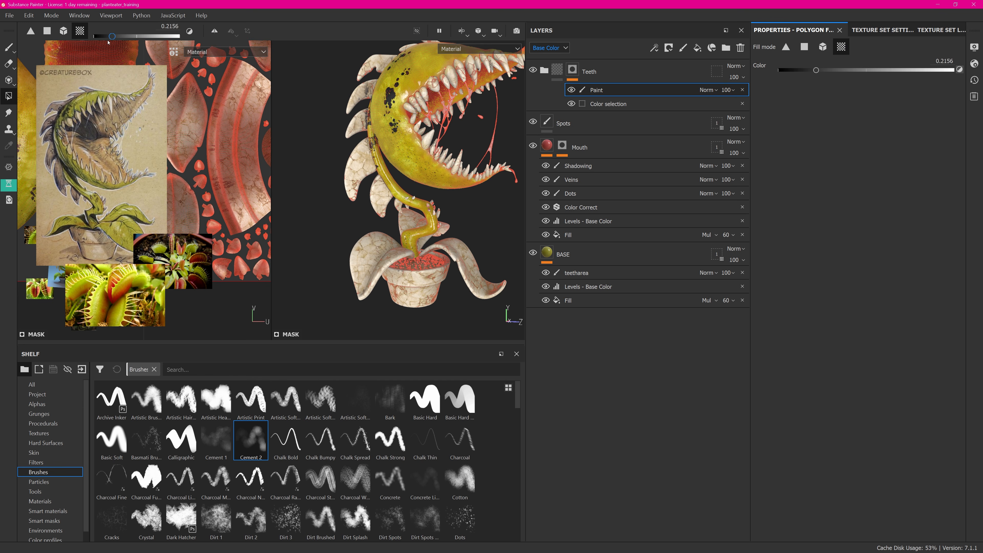
{"action": "left_click_drag", "start_coordinate": [460, 279], "coordinate": [370, 226], "text": "alt"}
{"action": "left_click_drag", "start_coordinate": [425, 270], "coordinate": [388, 222], "text": "alt"}
{"action": "scroll", "coordinate": [446, 254], "scroll_direction": "up", "scroll_amount": 5}
{"action": "middle_click_drag", "start_coordinate": [388, 222], "coordinate": [421, 233], "text": "alt"}
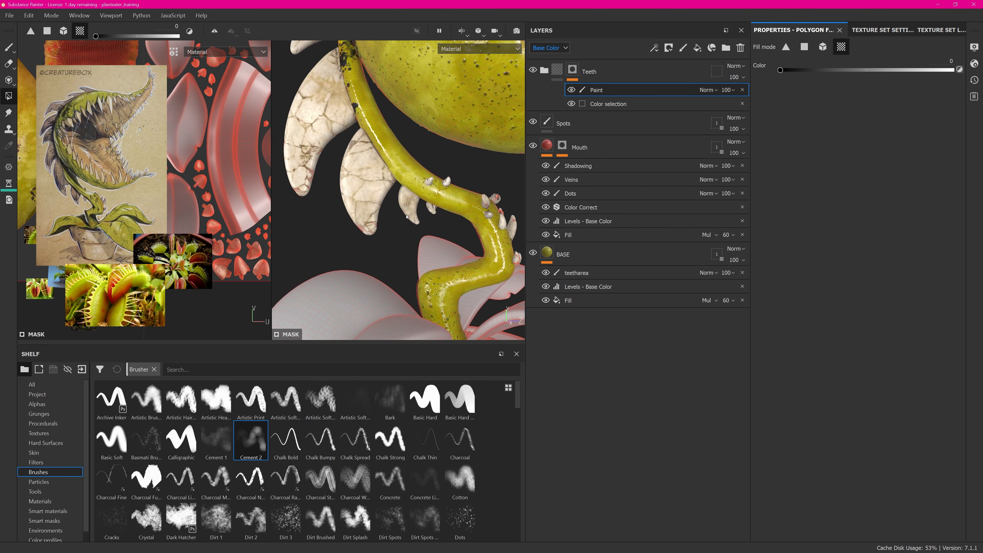
{"action": "left_click", "coordinate": [362, 220]}
{"action": "middle_click_drag", "start_coordinate": [326, 165], "coordinate": [367, 235], "text": "alt"}
{"action": "left_click", "coordinate": [343, 220]}
{"action": "middle_click_drag", "start_coordinate": [326, 145], "coordinate": [373, 239], "text": "alt"}
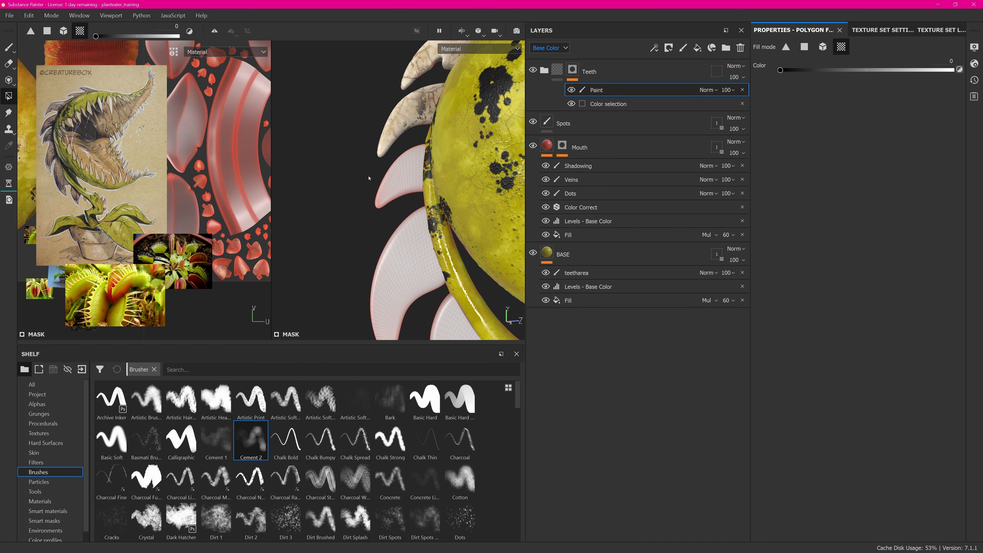
{"action": "key", "text": "ctrl+s"}
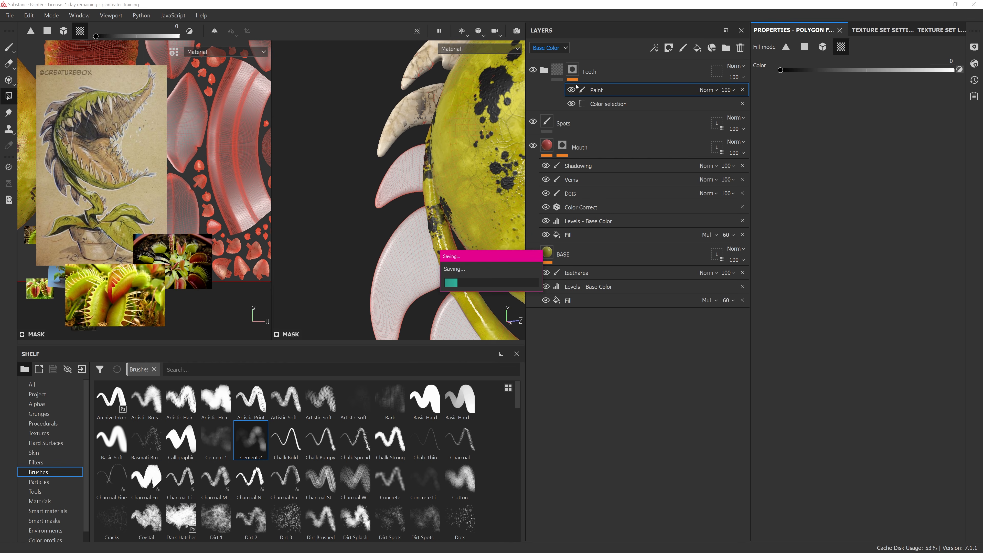
Display the Teeth mask on its own and black out the remaining back spines in its paint effect.
{"action": "left_click", "coordinate": [572, 70], "text": "alt"}
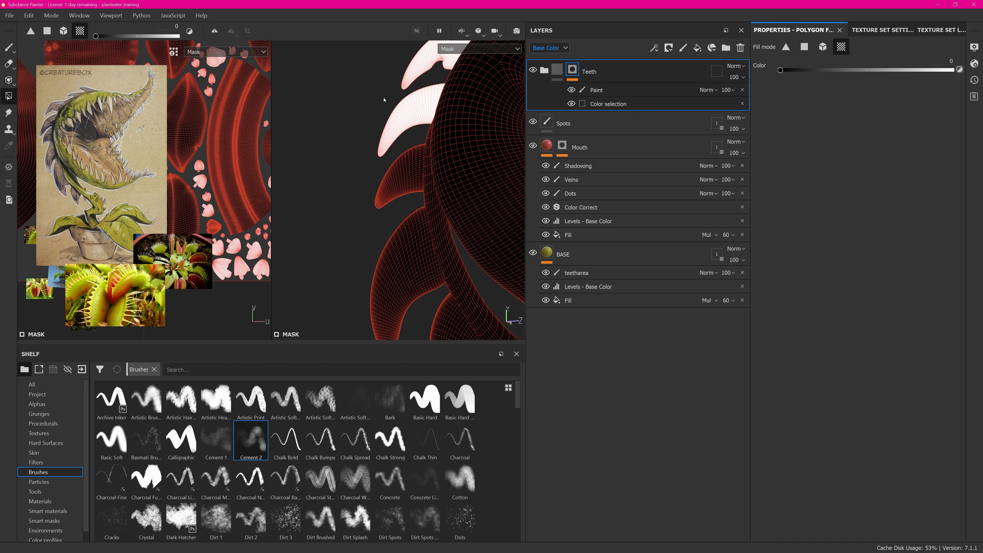
{"action": "middle_click_drag", "start_coordinate": [383, 100], "coordinate": [366, 206], "text": "alt"}
{"action": "left_click", "coordinate": [596, 90]}
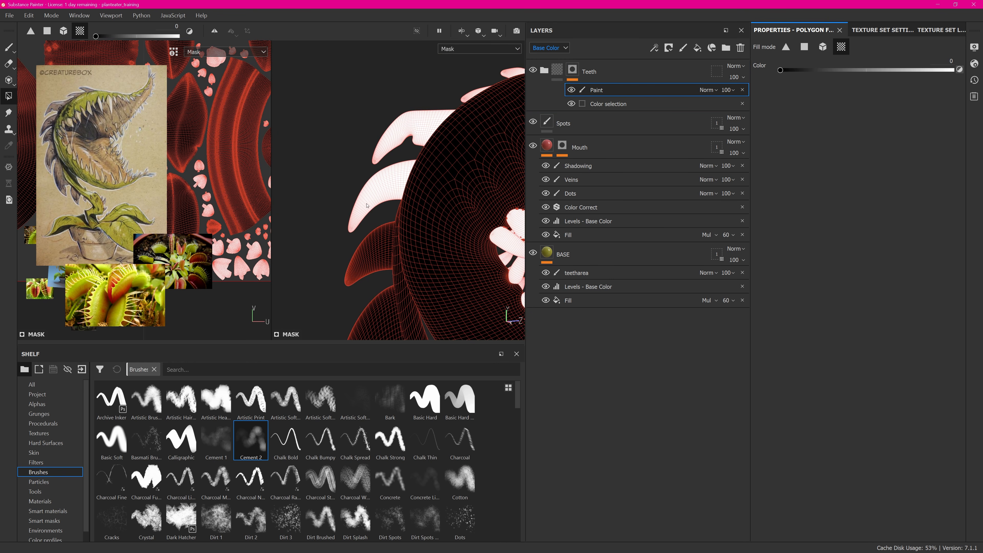
{"action": "left_click_drag", "start_coordinate": [367, 206], "coordinate": [418, 217], "text": "alt"}
{"action": "middle_click_drag", "start_coordinate": [410, 302], "coordinate": [372, 132], "text": "alt"}
{"action": "right_click_drag", "start_coordinate": [371, 132], "coordinate": [322, 222], "text": "alt"}
{"action": "left_click_drag", "start_coordinate": [457, 96], "coordinate": [383, 269], "text": "alt"}
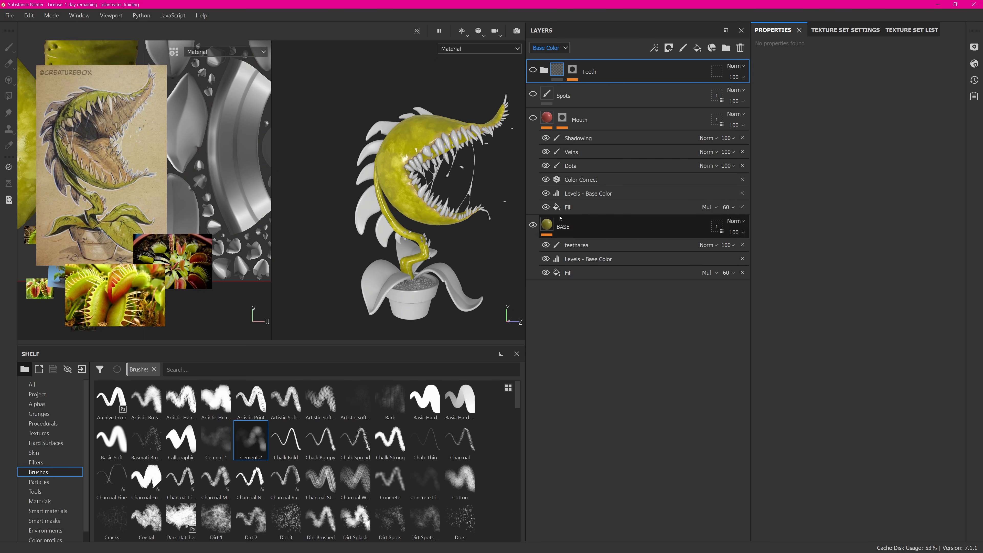
Include UV tile 1002 in the BASE layer's geometry mask alongside tile 1001.
{"action": "middle_click_drag", "start_coordinate": [418, 271], "coordinate": [411, 241], "text": "alt"}
{"action": "right_click_drag", "start_coordinate": [411, 241], "coordinate": [436, 226], "text": "alt"}
{"action": "left_click_drag", "start_coordinate": [436, 227], "coordinate": [412, 207], "text": "alt"}
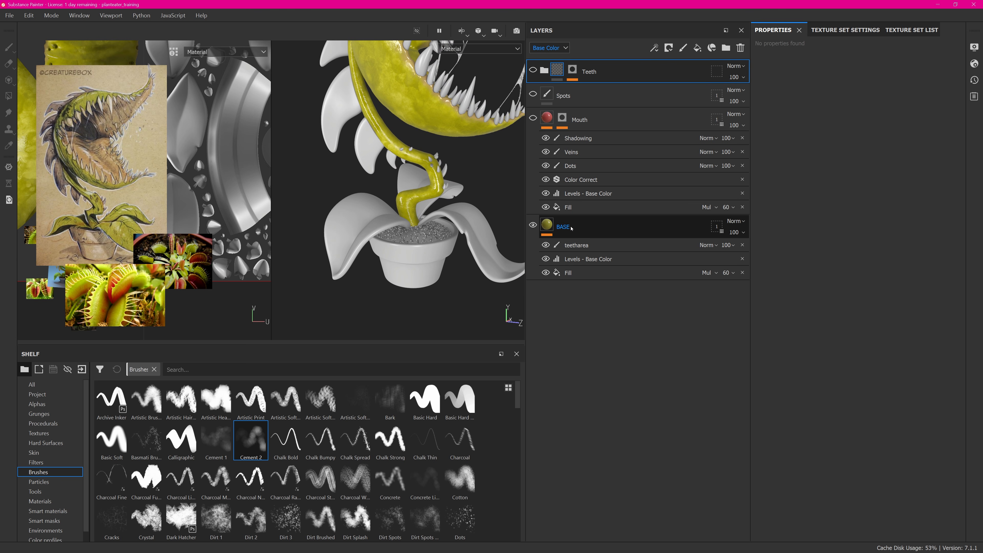
{"action": "left_click", "coordinate": [598, 229]}
{"action": "left_click", "coordinate": [716, 226]}
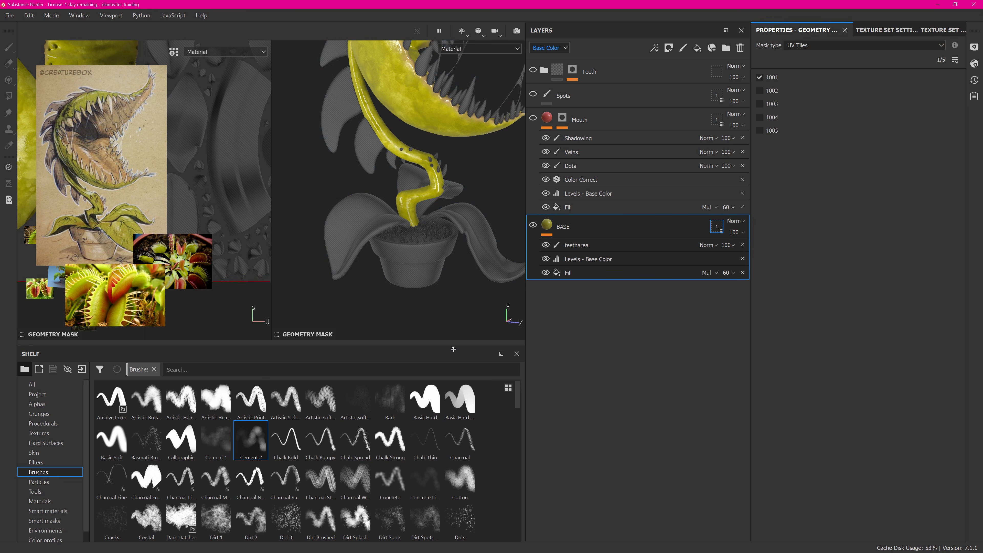
{"action": "left_click", "coordinate": [509, 274]}
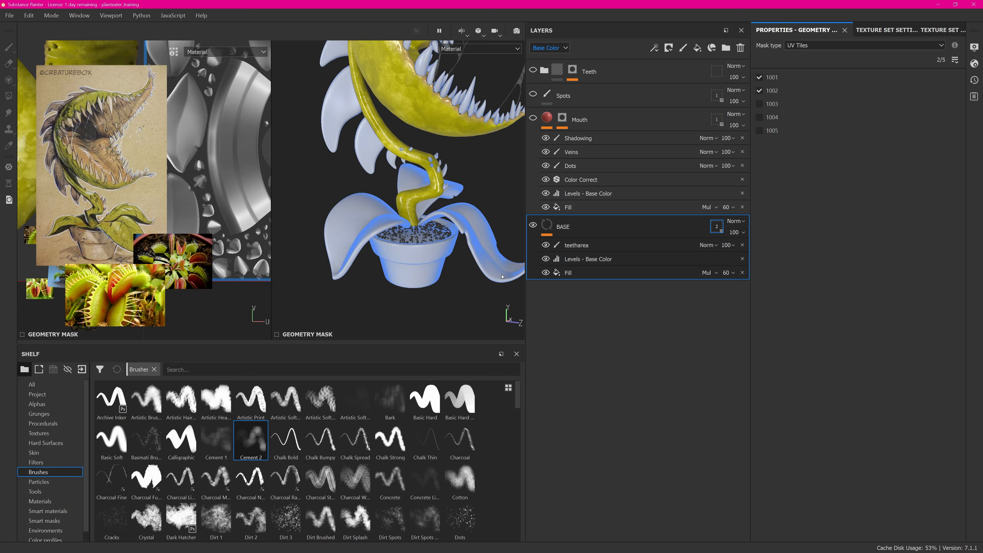
{"action": "left_click", "coordinate": [490, 240]}
{"action": "left_click", "coordinate": [491, 241]}
{"action": "scroll", "coordinate": [494, 279], "scroll_direction": "down", "scroll_amount": 5}
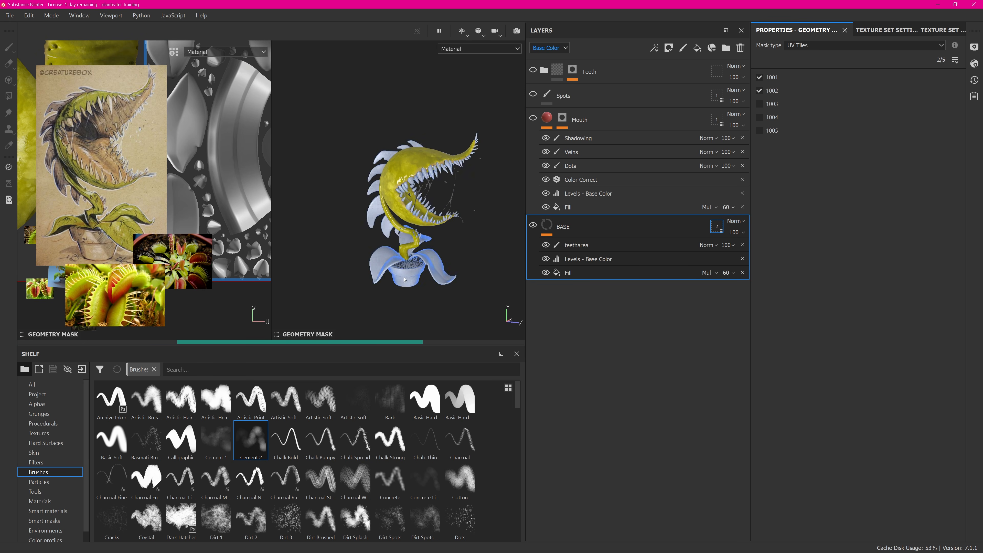
{"action": "scroll", "coordinate": [492, 271], "scroll_direction": "up", "scroll_amount": 5}
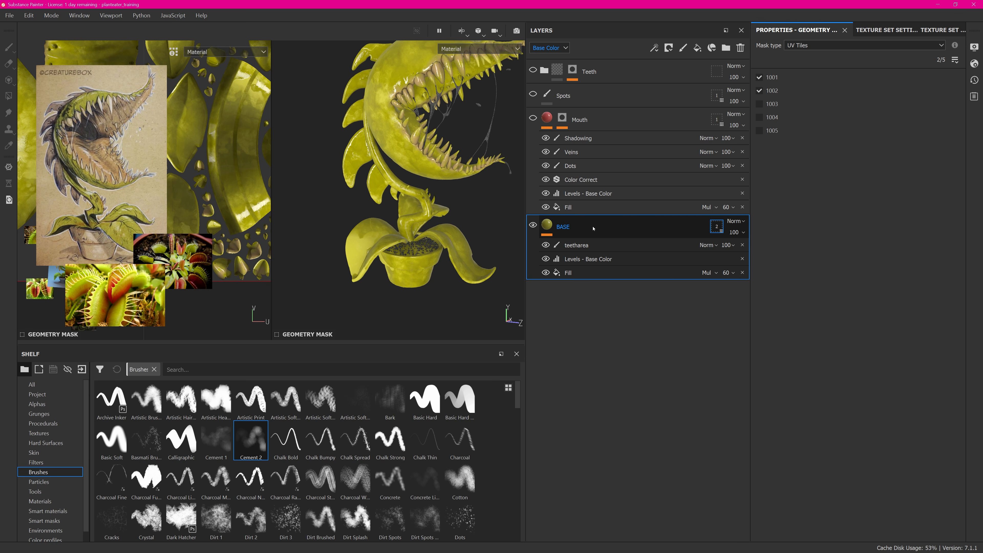
Add a black mask to the BASE layer.
{"action": "left_click", "coordinate": [549, 228]}
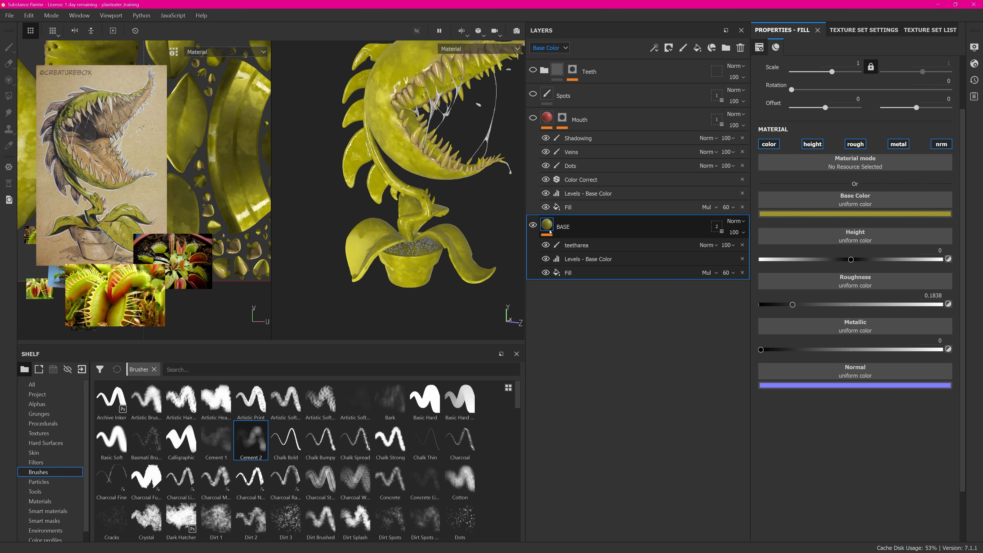
{"action": "left_click", "coordinate": [668, 47]}
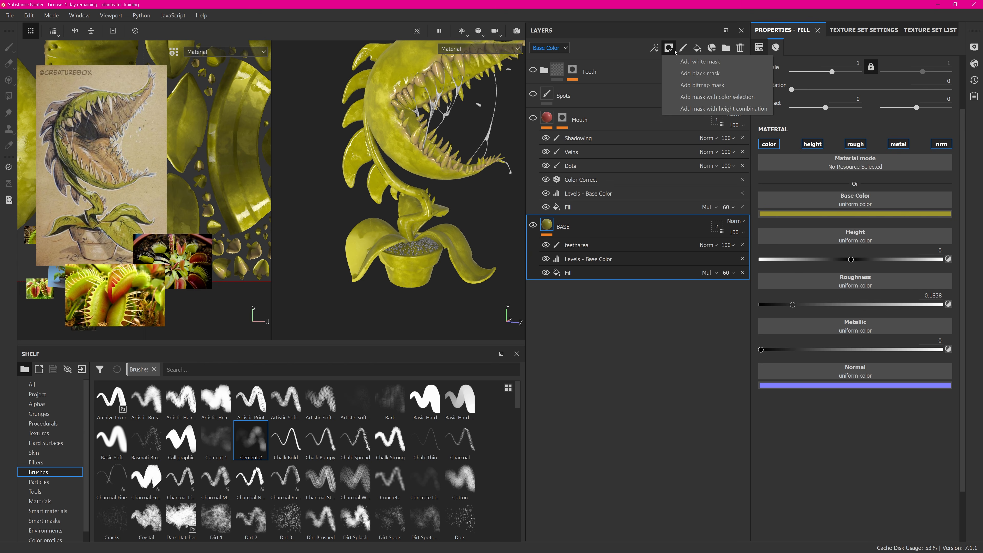
{"action": "left_click", "coordinate": [687, 73]}
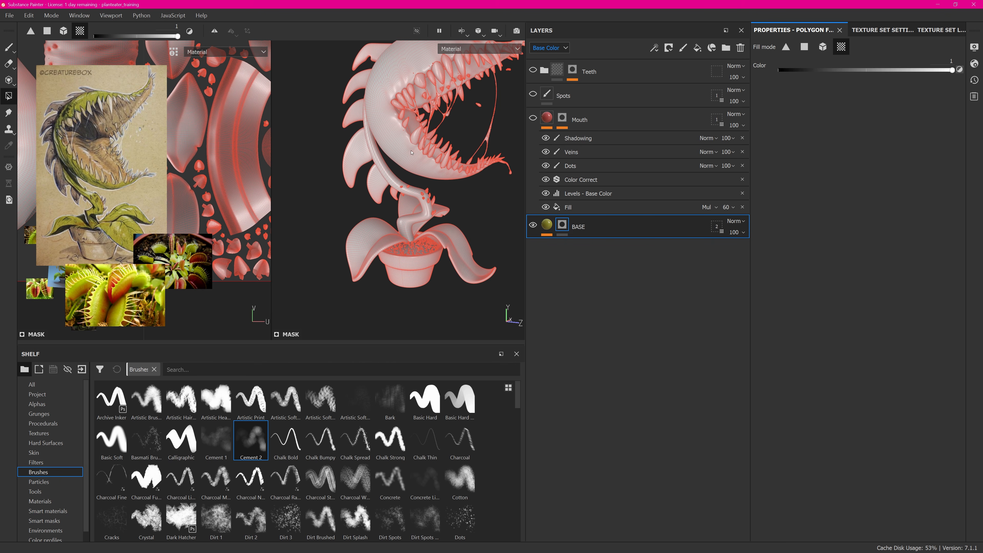
Reveal the leaves, stem, head and mouth interior in the BASE mask using Polygon Fill with color 1.
{"action": "left_click", "coordinate": [471, 276]}
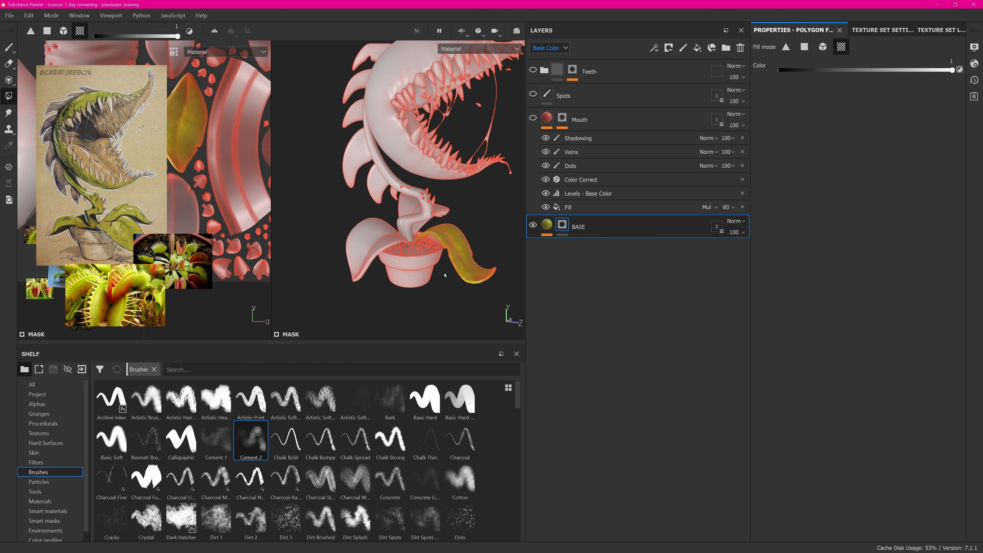
{"action": "left_click", "coordinate": [357, 262]}
{"action": "left_click", "coordinate": [405, 207]}
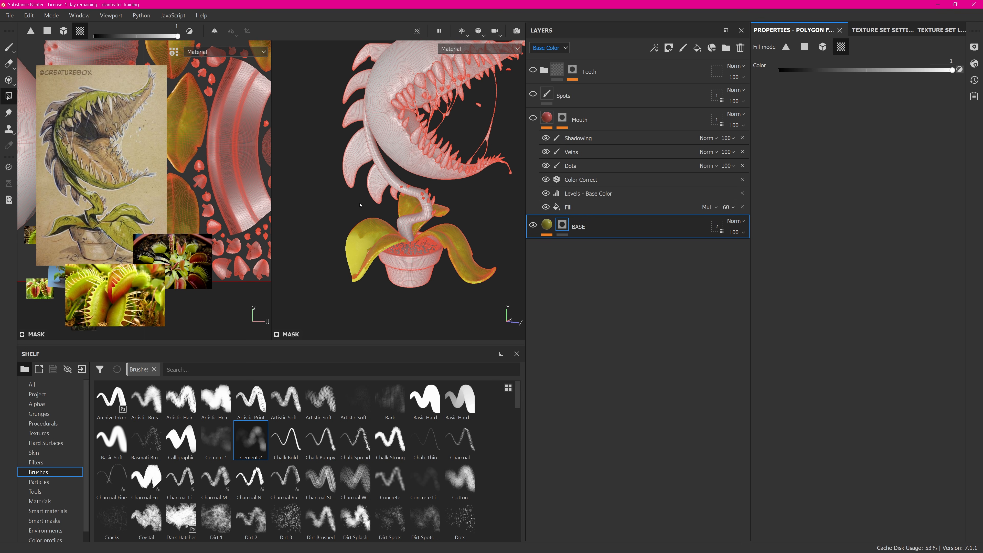
{"action": "left_click", "coordinate": [401, 185]}
{"action": "left_click_drag", "start_coordinate": [401, 185], "coordinate": [478, 164], "text": "alt"}
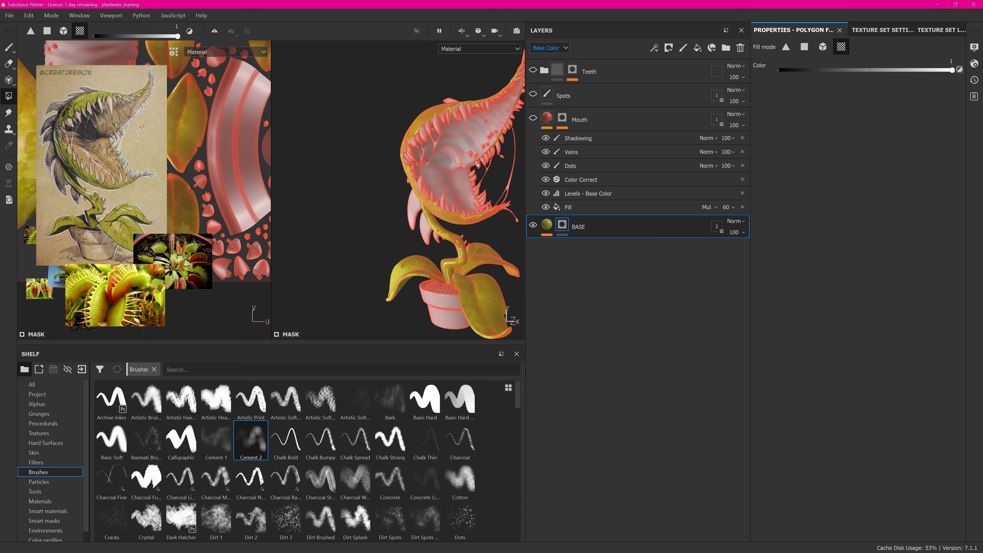
{"action": "left_click", "coordinate": [458, 178]}
{"action": "left_click", "coordinate": [464, 159]}
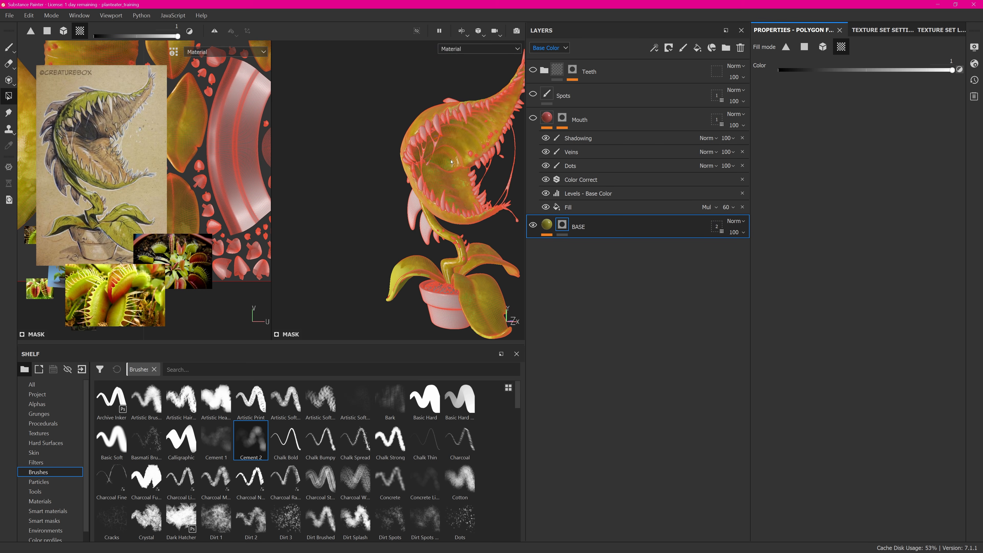
Make the Mouth, Spots and Teeth layers visible again and check the whole plant.
{"action": "left_click_drag", "start_coordinate": [465, 160], "coordinate": [542, 167], "text": "alt"}
{"action": "middle_click_drag", "start_coordinate": [542, 166], "coordinate": [468, 169], "text": "alt"}
{"action": "right_click_drag", "start_coordinate": [468, 169], "coordinate": [410, 224], "text": "alt"}
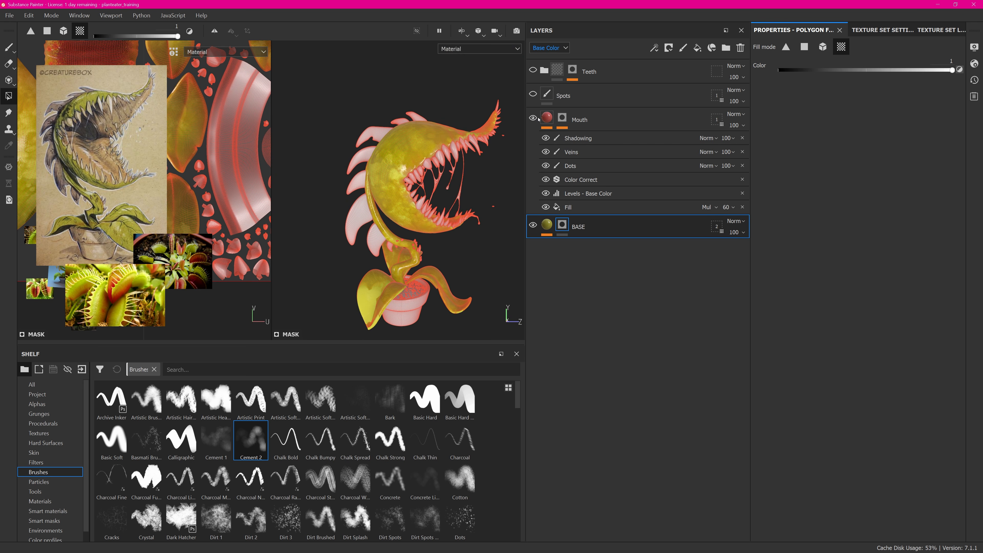
{"action": "left_click", "coordinate": [533, 94]}
{"action": "left_click", "coordinate": [533, 71]}
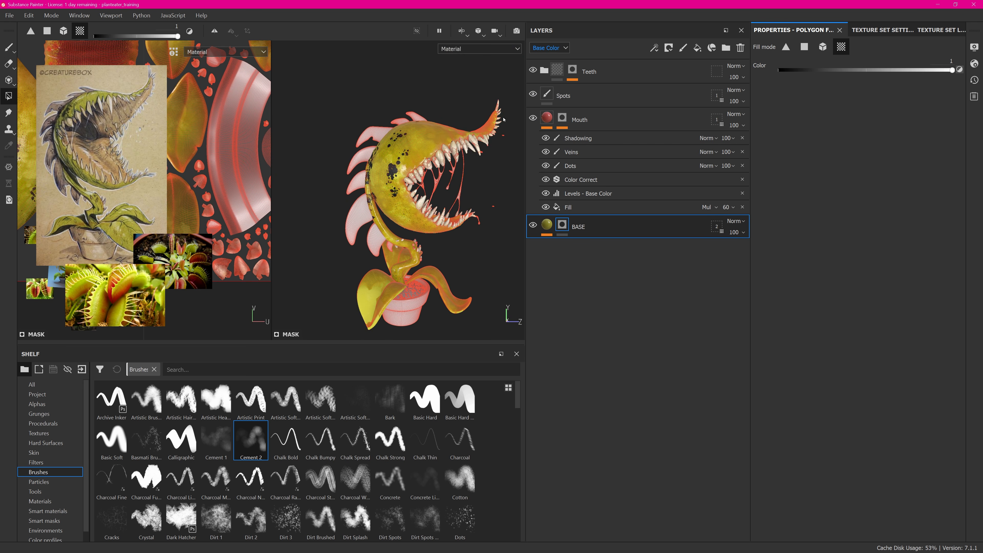
{"action": "left_click_drag", "start_coordinate": [465, 273], "coordinate": [455, 258], "text": "alt"}
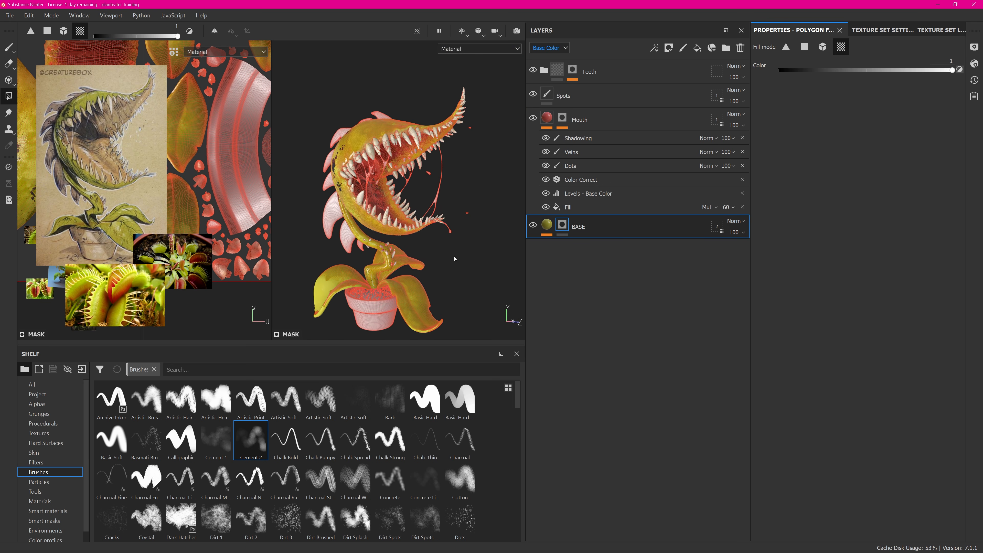
Switch to the Paint tool and the 3D-only view, and inspect the head, stem, leaves and pot from several angles.
{"action": "left_click", "coordinate": [9, 47]}
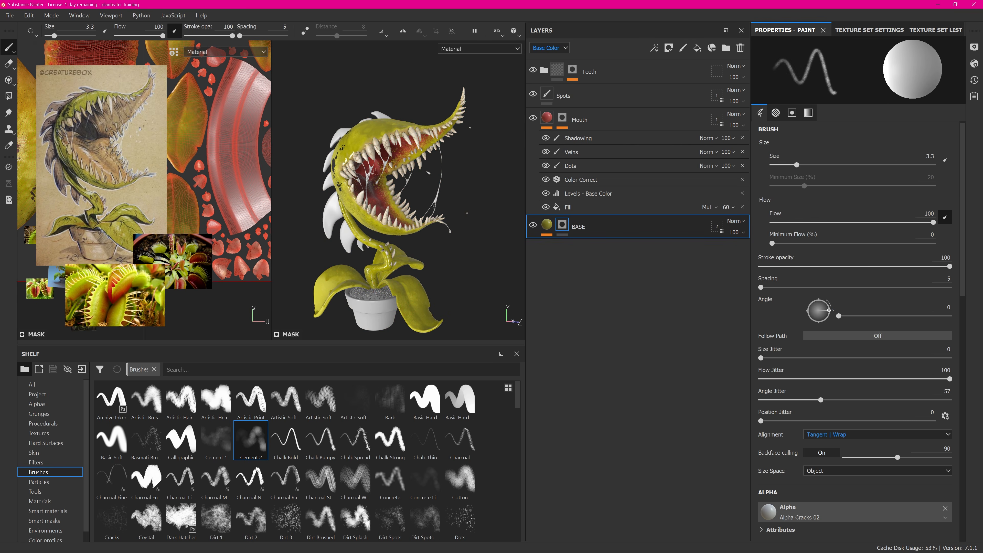
{"action": "scroll", "coordinate": [444, 151], "scroll_direction": "up", "scroll_amount": 5}
{"action": "key", "text": "F2"}
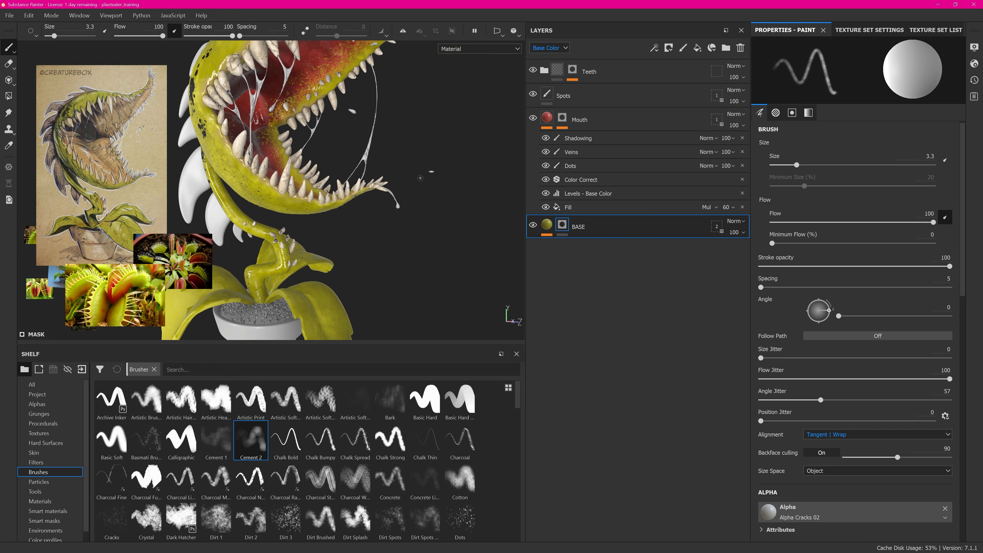
{"action": "middle_click_drag", "start_coordinate": [302, 178], "coordinate": [407, 147], "text": "alt"}
{"action": "left_click_drag", "start_coordinate": [407, 147], "coordinate": [371, 149], "text": "alt"}
{"action": "middle_click_drag", "start_coordinate": [372, 149], "coordinate": [387, 247], "text": "alt"}
{"action": "left_click_drag", "start_coordinate": [349, 256], "coordinate": [400, 260], "text": "alt"}
{"action": "scroll", "coordinate": [401, 260], "scroll_direction": "down", "scroll_amount": 3}
{"action": "key", "text": "alt+Tab"}
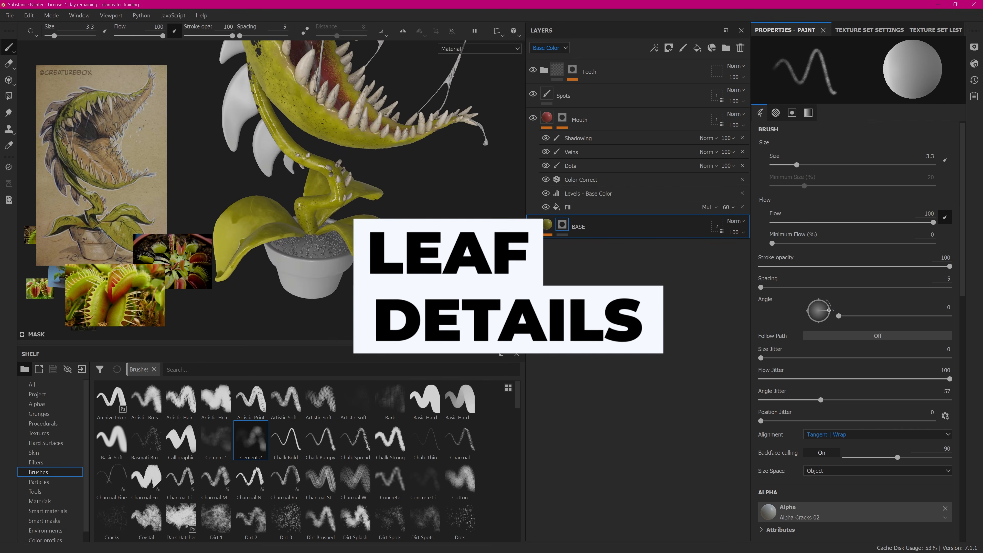
{"action": "left_click_drag", "start_coordinate": [457, 251], "coordinate": [387, 246], "text": "alt"}
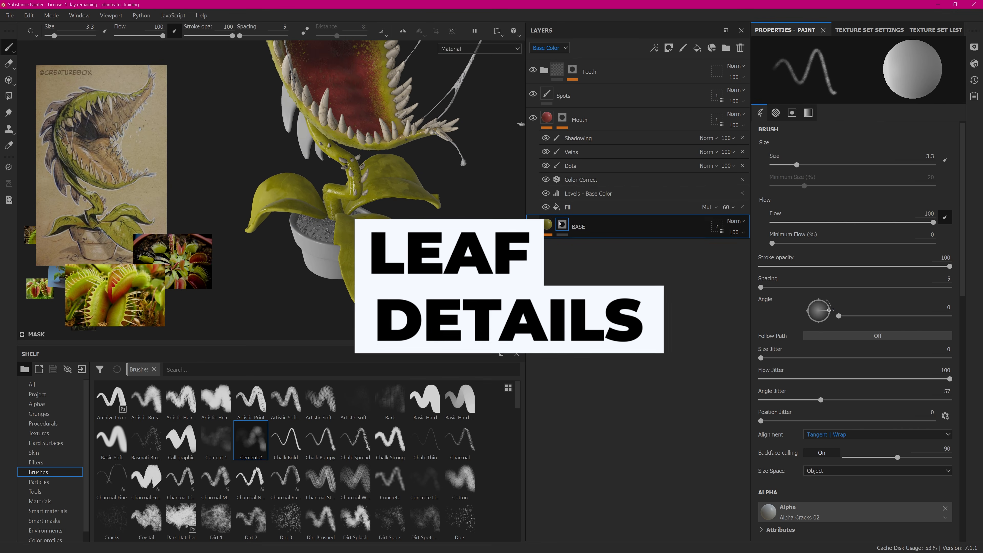
Add a new paint effect to the BASE layer's content, above the teetharea effect.
{"action": "left_click", "coordinate": [561, 223]}
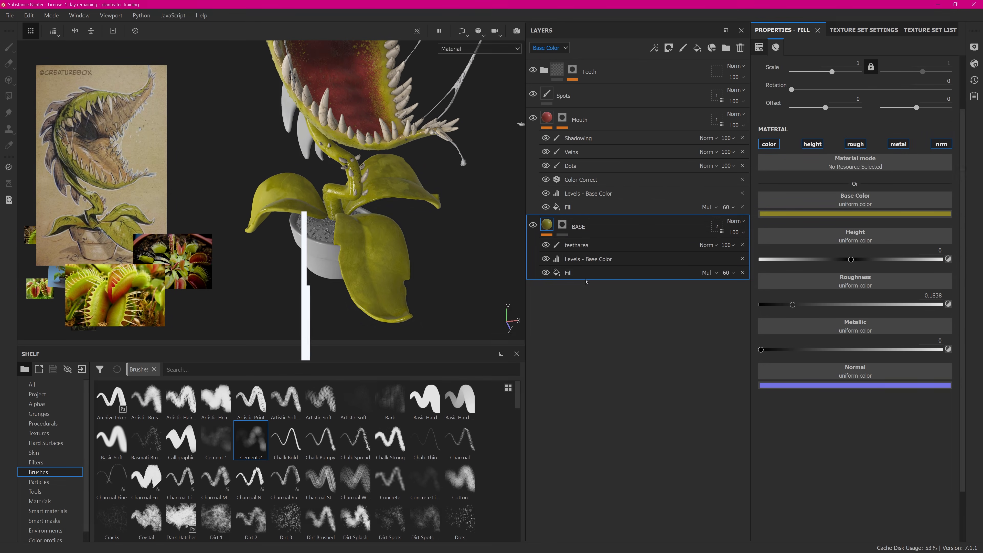
{"action": "left_click", "coordinate": [583, 276]}
{"action": "left_click", "coordinate": [602, 232]}
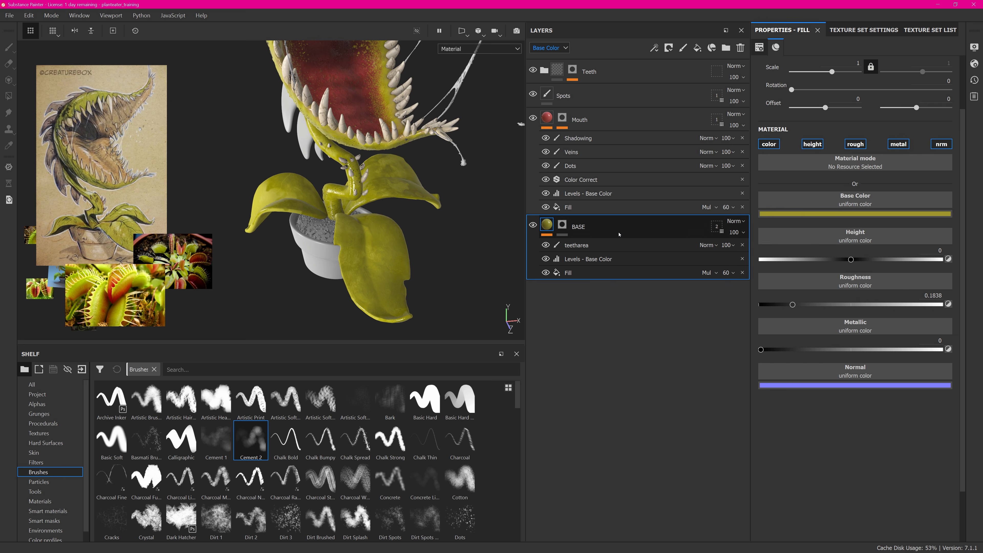
{"action": "left_click", "coordinate": [620, 246]}
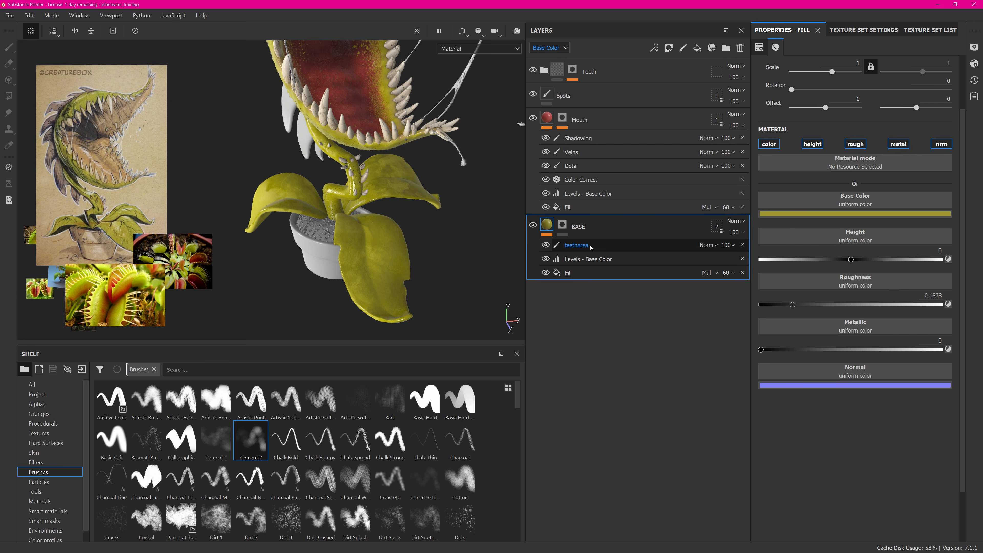
{"action": "left_click", "coordinate": [587, 245]}
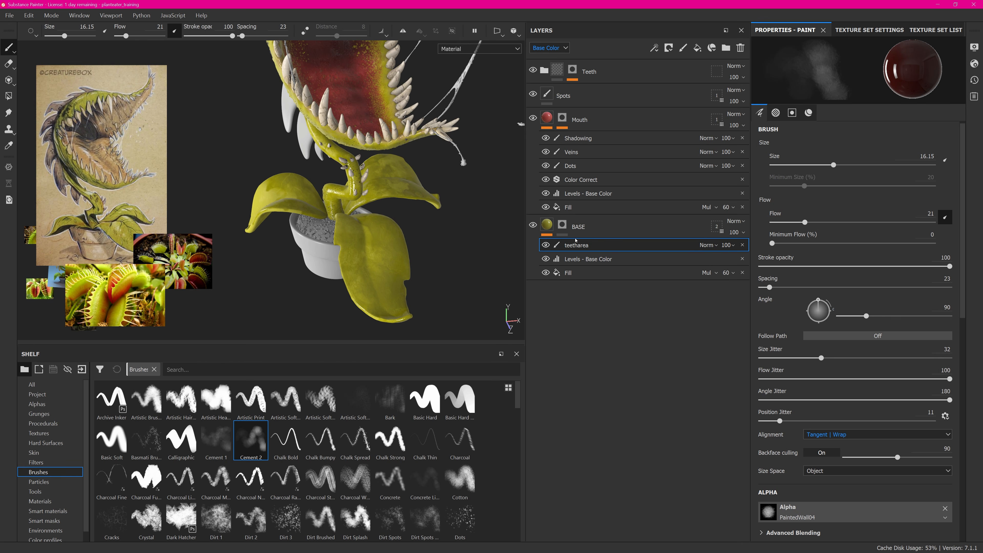
{"action": "left_click", "coordinate": [654, 47]}
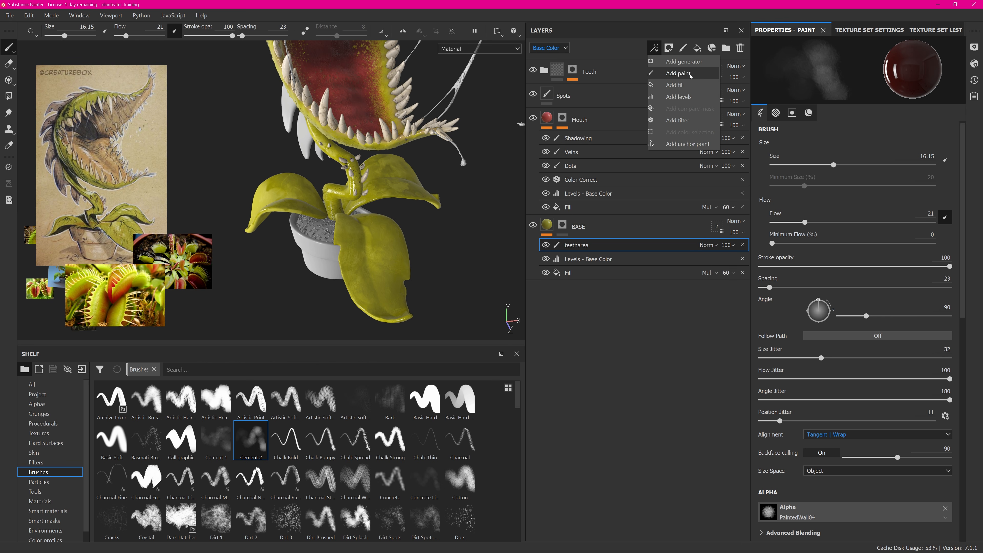
{"action": "left_click", "coordinate": [681, 73]}
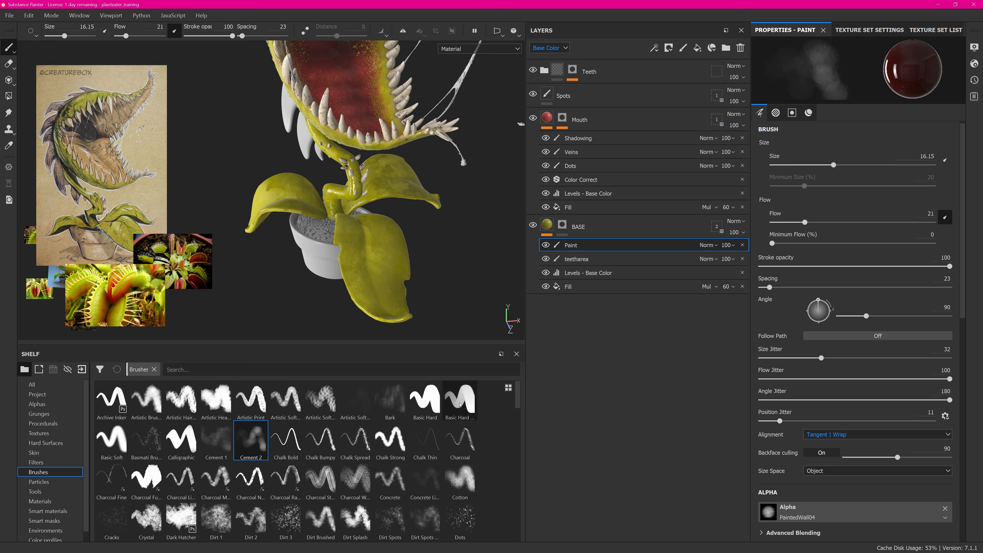
Choose the Cracks brush and set its base color to a very dark green, 1c2002, sampled from the leaf and darkened.
{"action": "scroll", "coordinate": [520, 406], "scroll_direction": "down", "scroll_amount": 1}
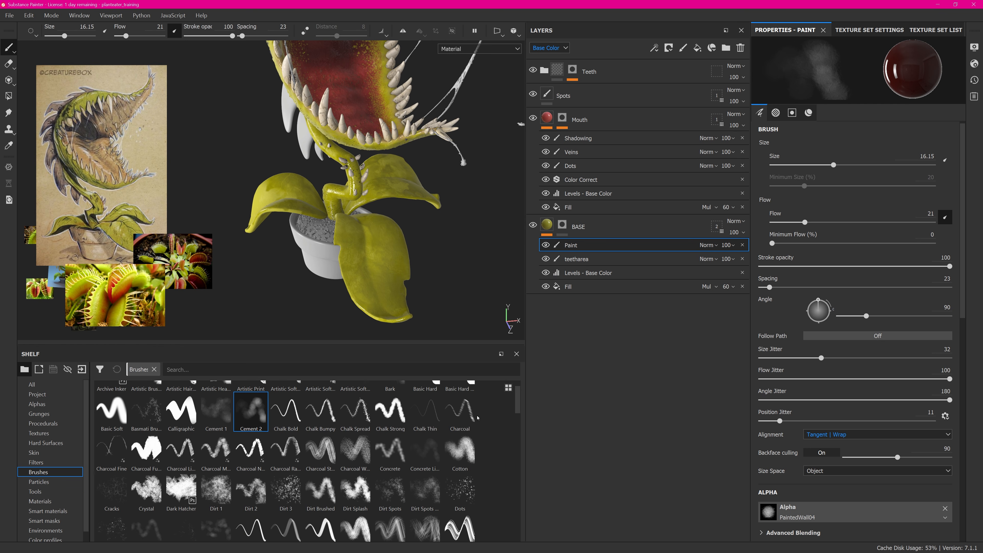
{"action": "left_click", "coordinate": [112, 489]}
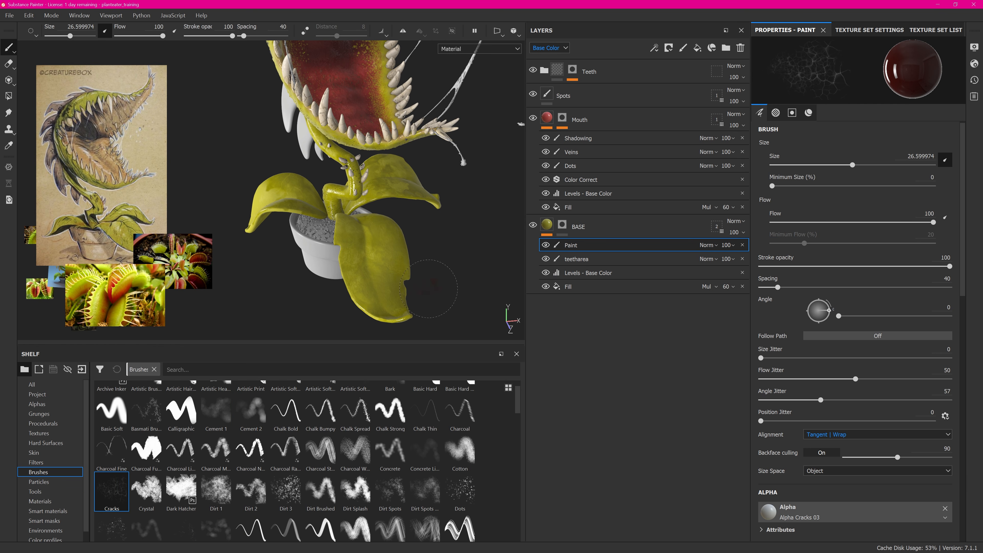
{"action": "right_click_drag", "start_coordinate": [363, 279], "coordinate": [412, 229], "text": "alt"}
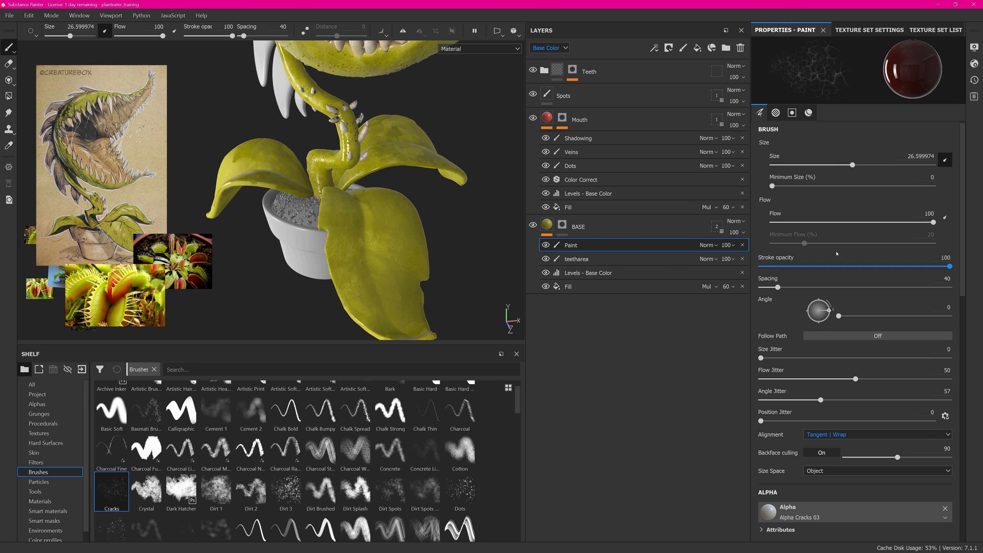
{"action": "left_click", "coordinate": [808, 113]}
{"action": "left_click", "coordinate": [882, 218]}
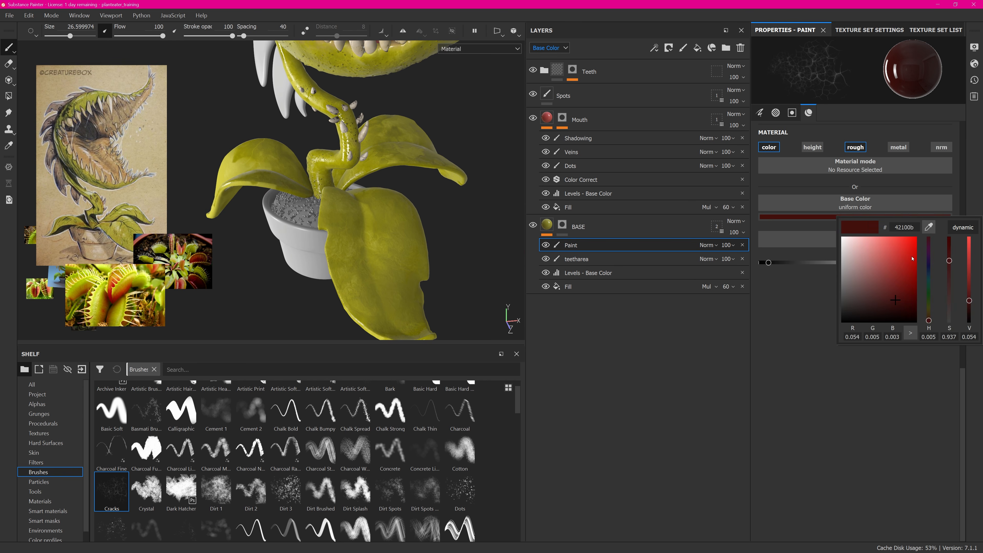
{"action": "left_click_drag", "start_coordinate": [929, 227], "coordinate": [404, 248]}
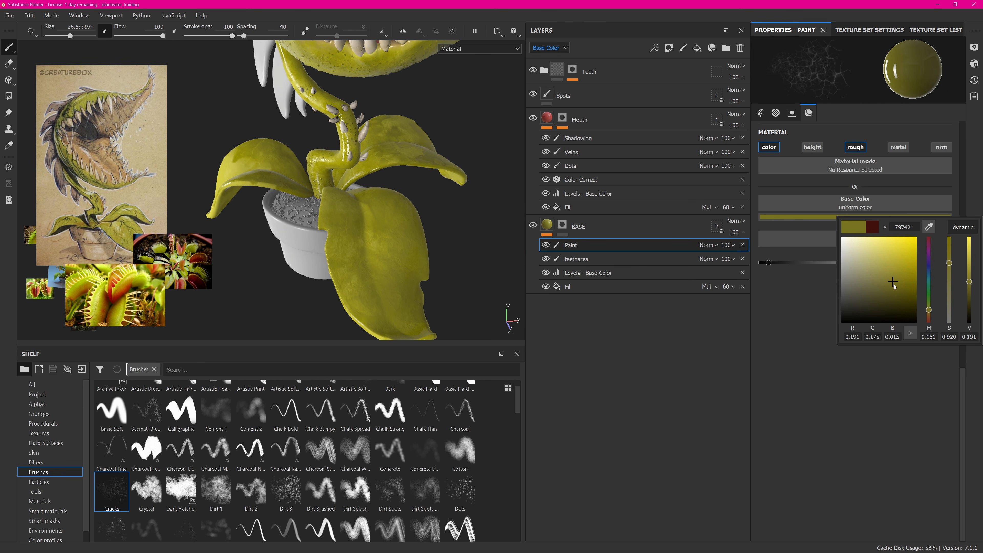
{"action": "left_click_drag", "start_coordinate": [893, 282], "coordinate": [899, 312]}
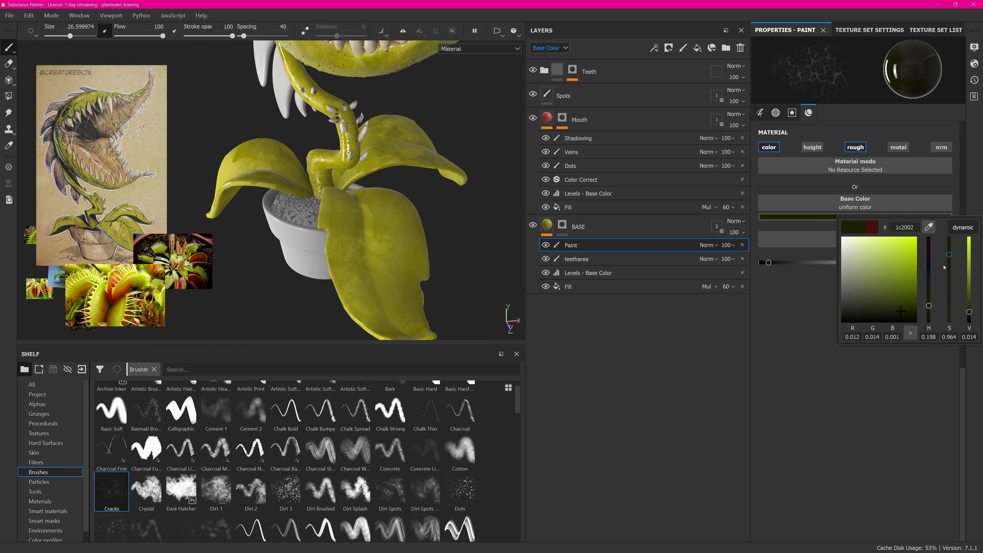
Undo the first crack stamp and stamp faint dark cracks over the large front leaf with brush size 30.43.
{"action": "left_click", "coordinate": [398, 264]}
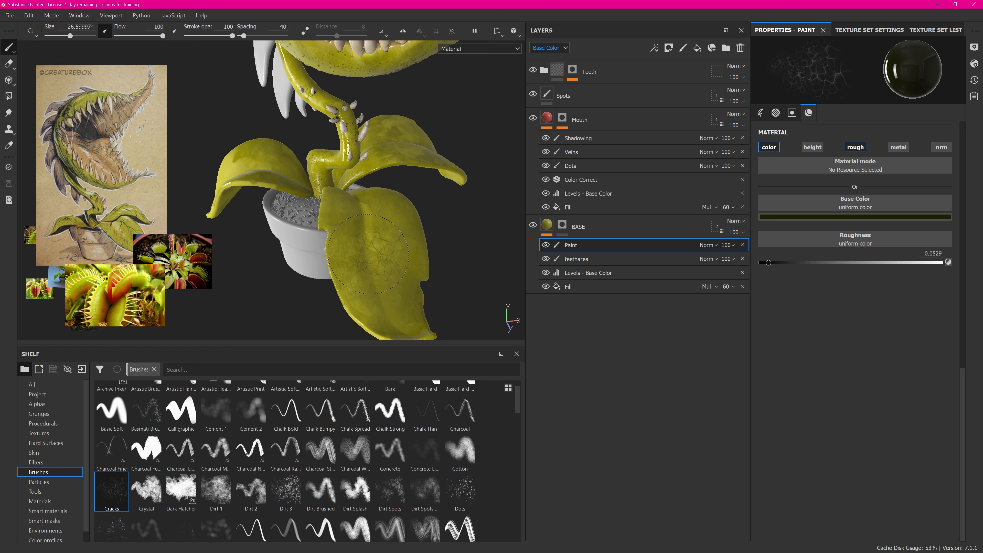
{"action": "key", "text": "ctrl+z"}
{"action": "left_click_drag", "start_coordinate": [423, 221], "coordinate": [416, 233], "text": "alt"}
{"action": "right_click_drag", "start_coordinate": [387, 240], "coordinate": [410, 230], "text": "alt"}
{"action": "middle_click_drag", "start_coordinate": [390, 244], "coordinate": [402, 178], "text": "alt"}
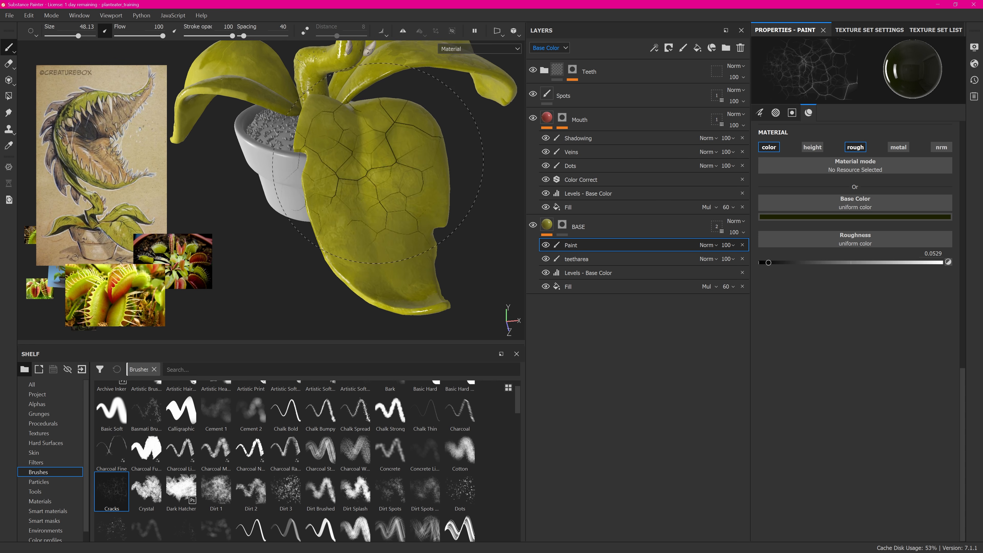
{"action": "mouse_move", "coordinate": [402, 178]}
{"action": "right_mouse_down", "text": "alt"}
{"action": "mouse_move", "coordinate": [395, 197]}
{"action": "mouse_move", "coordinate": [356, 197]}
{"action": "right_mouse_up", "text": "alt"}
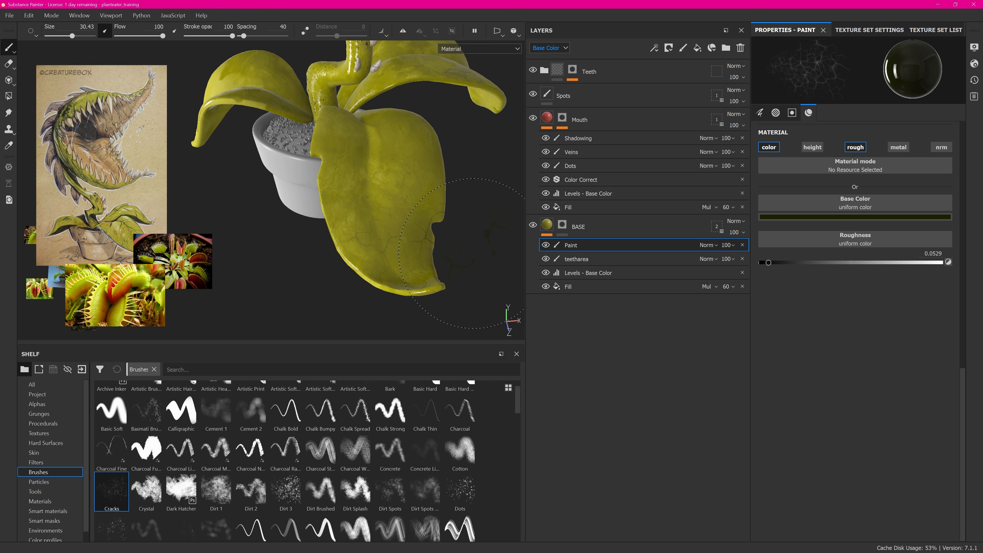
Stamp the same crack pattern over the remaining leaves around the pot.
{"action": "left_click_drag", "start_coordinate": [365, 217], "coordinate": [422, 242], "text": "alt"}
{"action": "middle_click_drag", "start_coordinate": [239, 174], "coordinate": [337, 196], "text": "alt"}
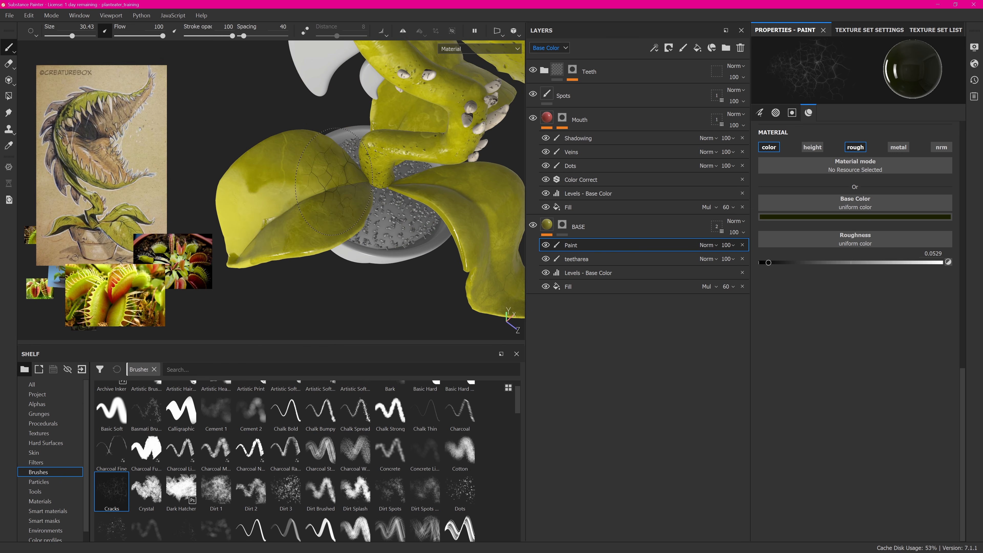
{"action": "mouse_move", "coordinate": [280, 205]}
{"action": "left_mouse_down", "text": "alt"}
{"action": "mouse_move", "coordinate": [317, 173]}
{"action": "mouse_move", "coordinate": [416, 197]}
{"action": "mouse_move", "coordinate": [382, 154]}
{"action": "left_mouse_up", "text": "alt"}
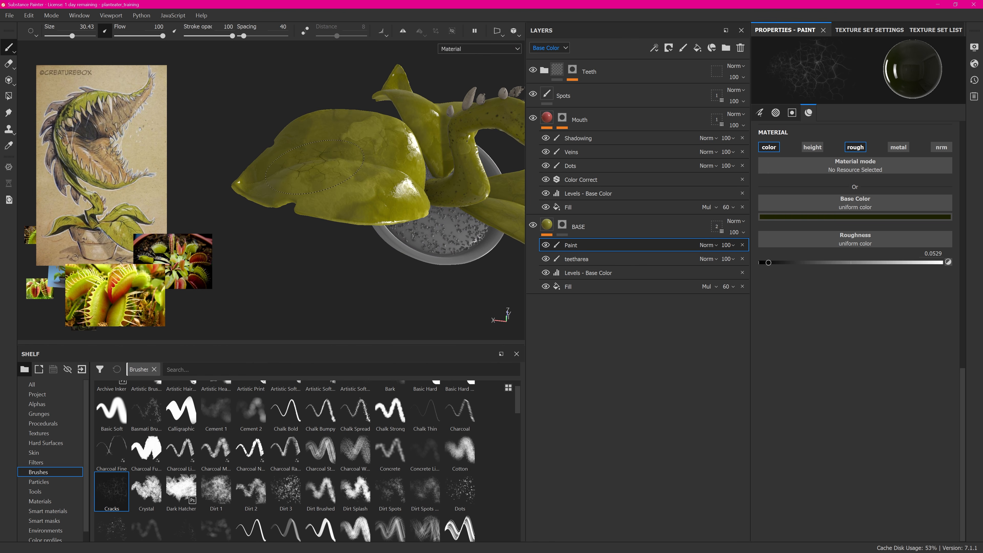
{"action": "left_click_drag", "start_coordinate": [314, 167], "coordinate": [362, 140], "text": "alt"}
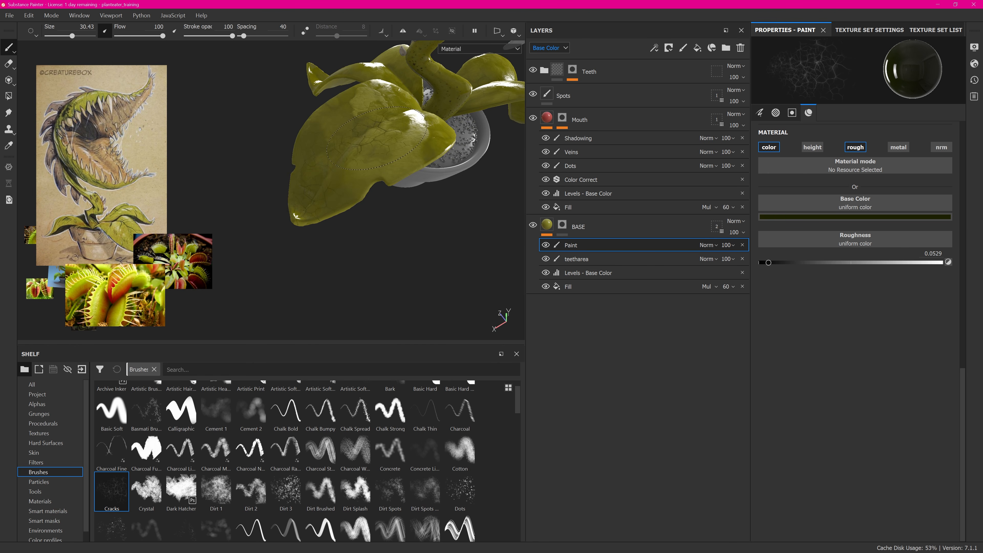
{"action": "left_click_drag", "start_coordinate": [463, 207], "coordinate": [360, 144], "text": "alt"}
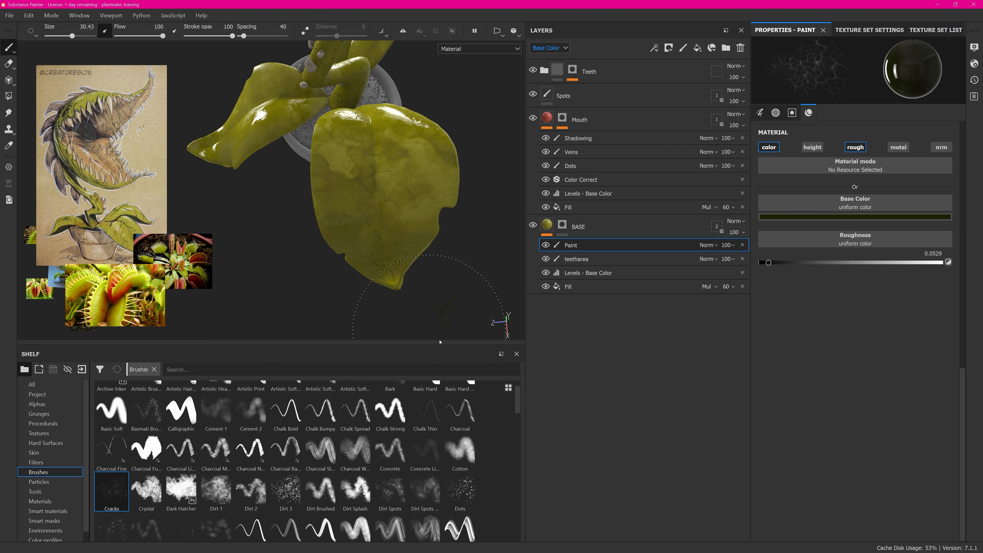
Paint a dark midrib and soft side veins on the leaves with the Dry Mud brush at size 5.63.
{"action": "scroll", "coordinate": [146, 445], "scroll_direction": "down", "scroll_amount": 3}
{"action": "left_click", "coordinate": [146, 444]}
{"action": "mouse_move", "coordinate": [407, 140]}
{"action": "left_mouse_down", "text": "alt"}
{"action": "mouse_move", "coordinate": [395, 128]}
{"action": "mouse_move", "coordinate": [358, 159]}
{"action": "mouse_move", "coordinate": [350, 154]}
{"action": "mouse_move", "coordinate": [393, 148]}
{"action": "left_mouse_up", "text": "alt"}
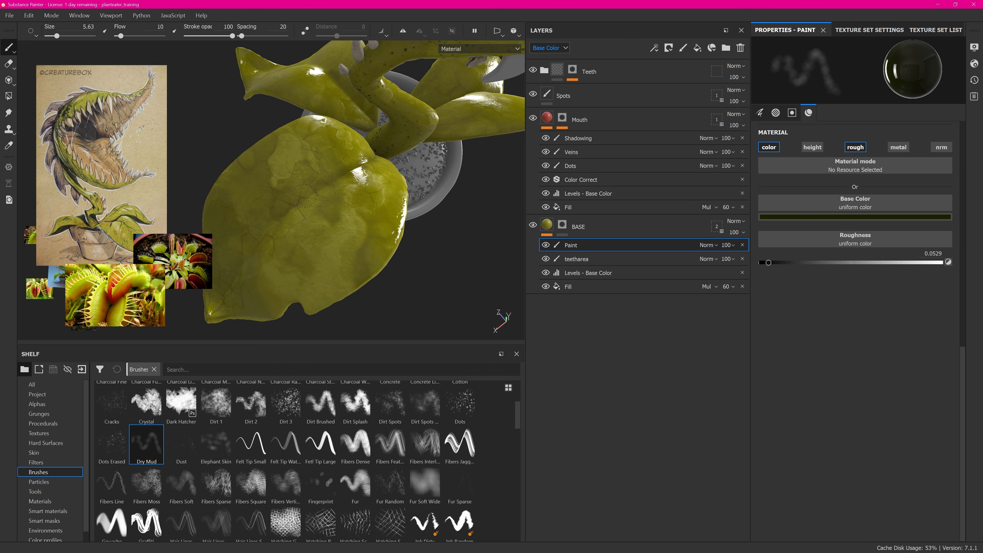
{"action": "left_click_drag", "start_coordinate": [304, 196], "coordinate": [398, 172], "text": "alt"}
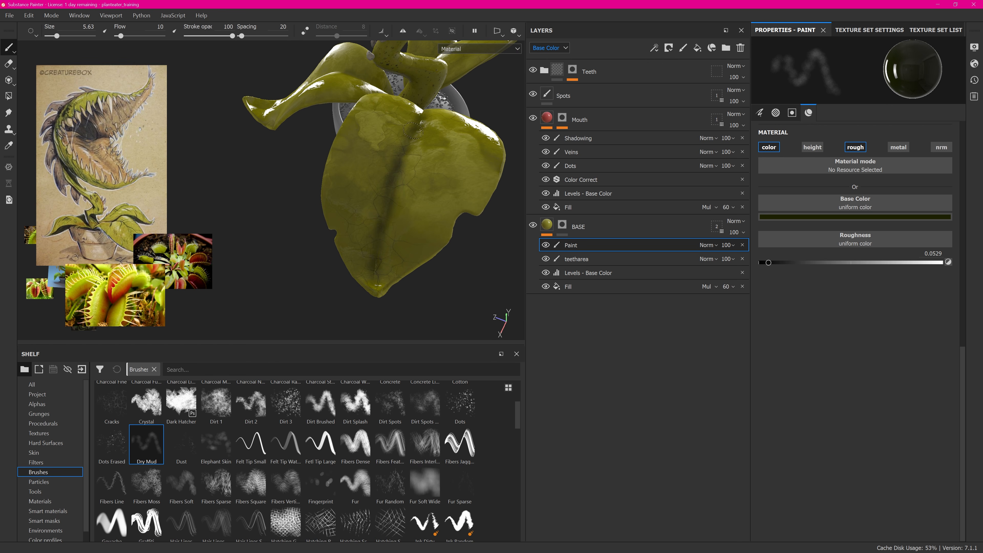
{"action": "left_click_drag", "start_coordinate": [380, 215], "coordinate": [349, 222], "text": "alt"}
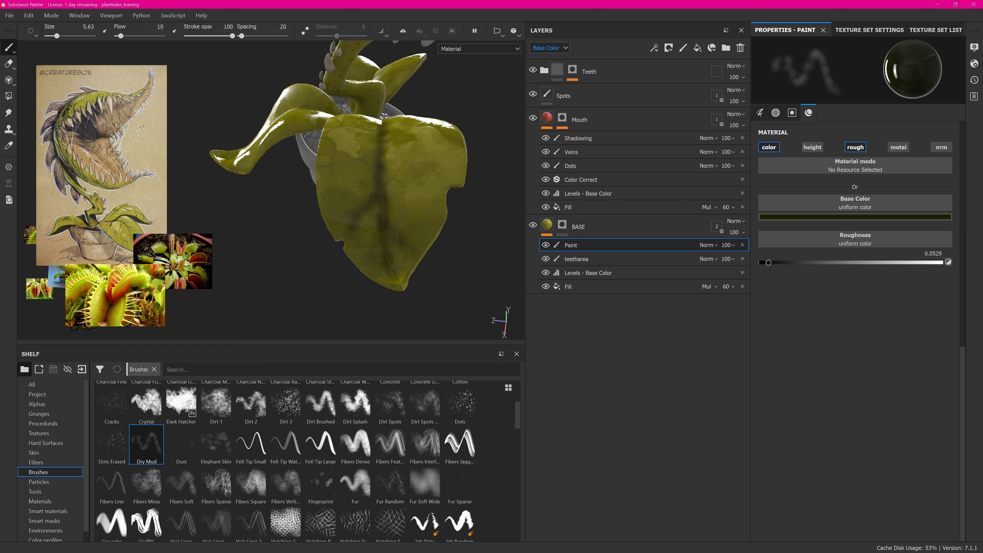
{"action": "left_click_drag", "start_coordinate": [364, 185], "coordinate": [383, 162], "text": "alt"}
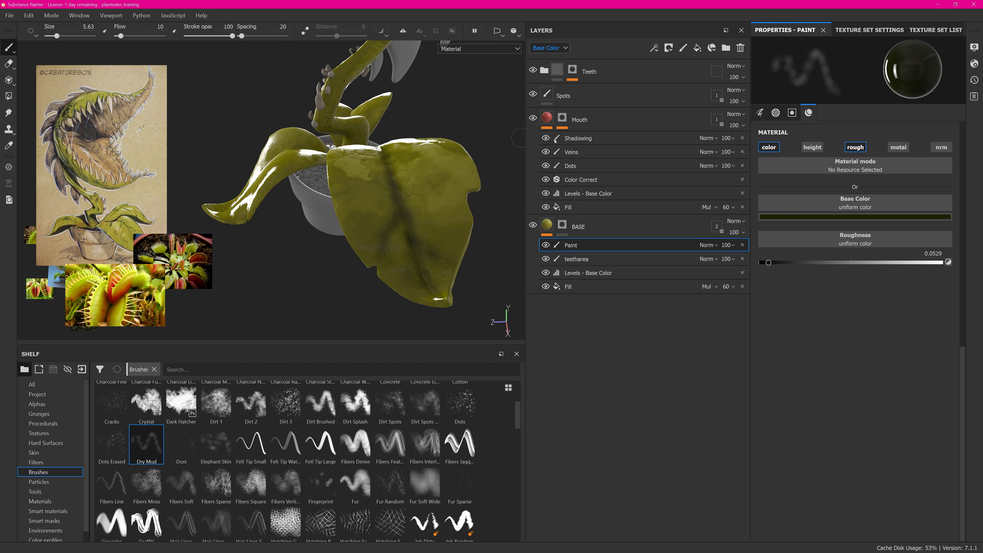
Enable the height channel at -0.1198 and paint recessed dark veins on the leaves with the Dry Mud brush.
{"action": "left_click", "coordinate": [812, 147]}
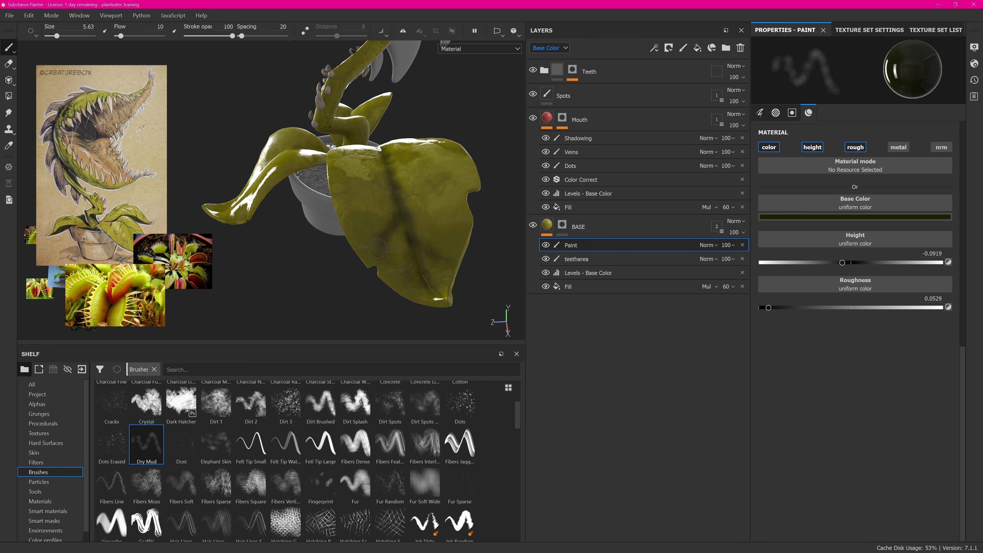
{"action": "left_click_drag", "start_coordinate": [437, 293], "coordinate": [366, 151], "text": "alt"}
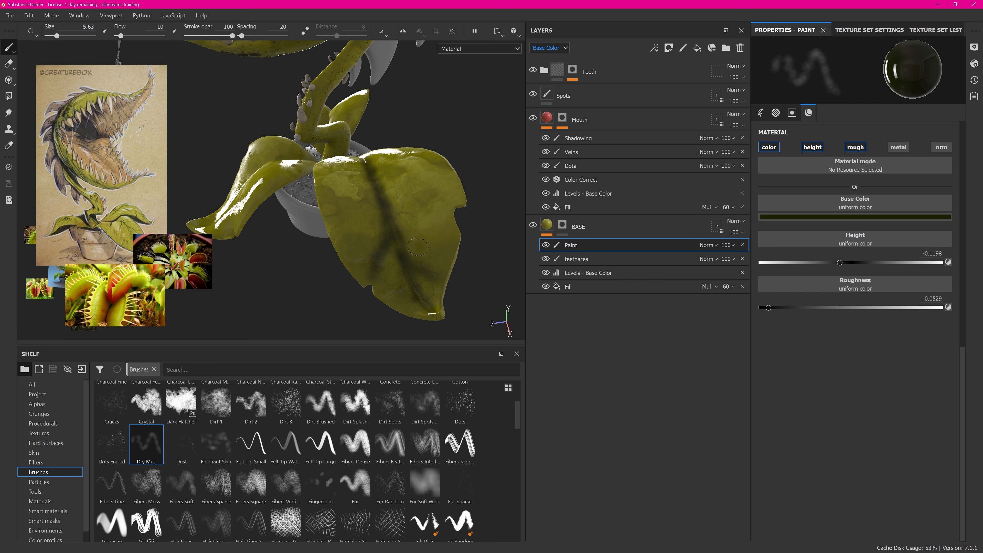
{"action": "left_click_drag", "start_coordinate": [399, 212], "coordinate": [434, 229]}
{"action": "left_click_drag", "start_coordinate": [431, 232], "coordinate": [374, 215], "text": "alt"}
{"action": "left_click_drag", "start_coordinate": [419, 179], "coordinate": [454, 205]}
{"action": "mouse_move", "coordinate": [451, 205]}
{"action": "left_mouse_down", "text": "alt"}
{"action": "mouse_move", "coordinate": [416, 194]}
{"action": "mouse_move", "coordinate": [416, 215]}
{"action": "left_mouse_up", "text": "alt"}
{"action": "mouse_move", "coordinate": [414, 213]}
{"action": "left_mouse_down", "text": "alt"}
{"action": "mouse_move", "coordinate": [399, 197]}
{"action": "mouse_move", "coordinate": [387, 205]}
{"action": "left_mouse_up", "text": "alt"}
Paint recessed dark strokes along the midrib and branching side veins of another leaf, extending them towards its edges.
{"action": "left_click_drag", "start_coordinate": [422, 179], "coordinate": [394, 296]}
{"action": "left_click_drag", "start_coordinate": [410, 209], "coordinate": [391, 280]}
{"action": "mouse_move", "coordinate": [393, 272]}
{"action": "left_mouse_down", "text": "alt"}
{"action": "mouse_move", "coordinate": [406, 233]}
{"action": "mouse_move", "coordinate": [398, 186]}
{"action": "left_mouse_up", "text": "alt"}
{"action": "mouse_move", "coordinate": [397, 185]}
{"action": "left_mouse_down"}
{"action": "mouse_move", "coordinate": [350, 228]}
{"action": "mouse_move", "coordinate": [391, 202]}
{"action": "left_mouse_up"}
{"action": "left_click_drag", "start_coordinate": [354, 193], "coordinate": [382, 233]}
{"action": "left_click_drag", "start_coordinate": [352, 157], "coordinate": [393, 185]}
{"action": "left_click_drag", "start_coordinate": [341, 165], "coordinate": [319, 180]}
{"action": "left_click_drag", "start_coordinate": [342, 225], "coordinate": [356, 209], "text": "alt"}
{"action": "left_click_drag", "start_coordinate": [356, 189], "coordinate": [322, 199]}
{"action": "left_click_drag", "start_coordinate": [372, 202], "coordinate": [405, 219]}
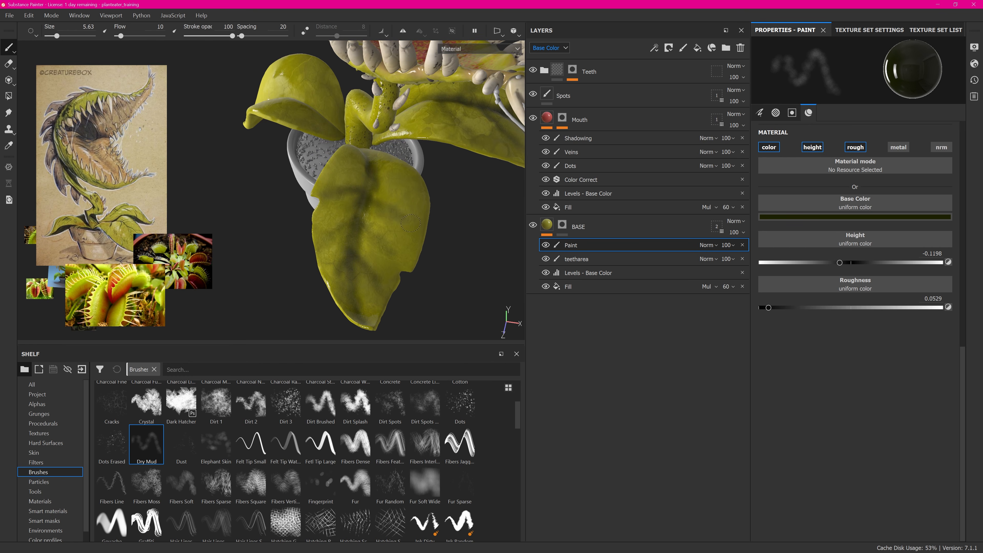
{"action": "left_click_drag", "start_coordinate": [376, 165], "coordinate": [405, 170]}
{"action": "mouse_move", "coordinate": [340, 225]}
{"action": "left_mouse_down", "text": "alt"}
{"action": "mouse_move", "coordinate": [373, 211]}
{"action": "mouse_move", "coordinate": [332, 224]}
{"action": "left_mouse_up", "text": "alt"}
Break up the leaf surfaces with fine dark speckles using the Dirt Spots brush at flow 17 and size 11.87.
{"action": "left_click", "coordinate": [390, 403]}
{"action": "scroll", "coordinate": [341, 221], "scroll_direction": "up", "scroll_amount": 5}
{"action": "left_click", "coordinate": [760, 113]}
{"action": "left_click", "coordinate": [798, 222]}
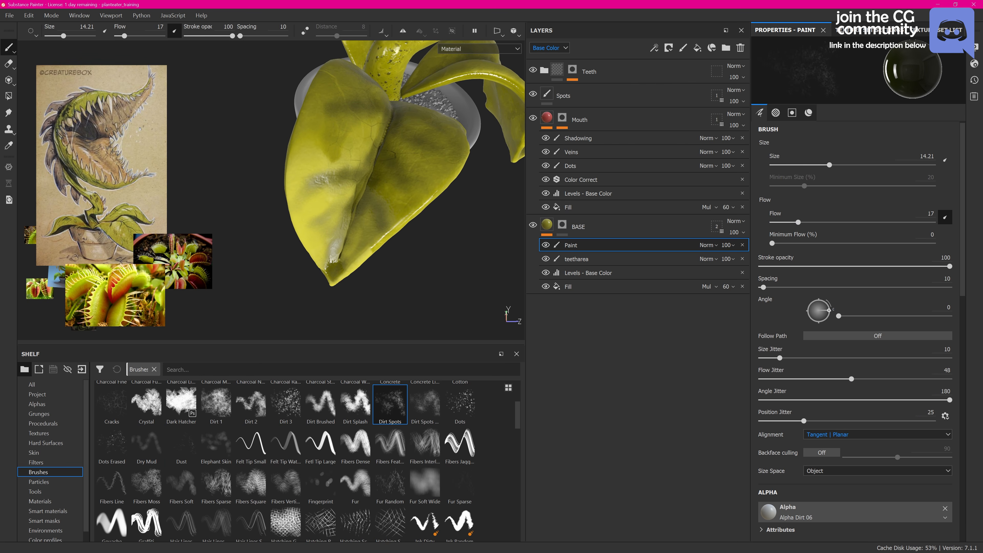
{"action": "left_click_drag", "start_coordinate": [388, 141], "coordinate": [391, 162], "text": "alt"}
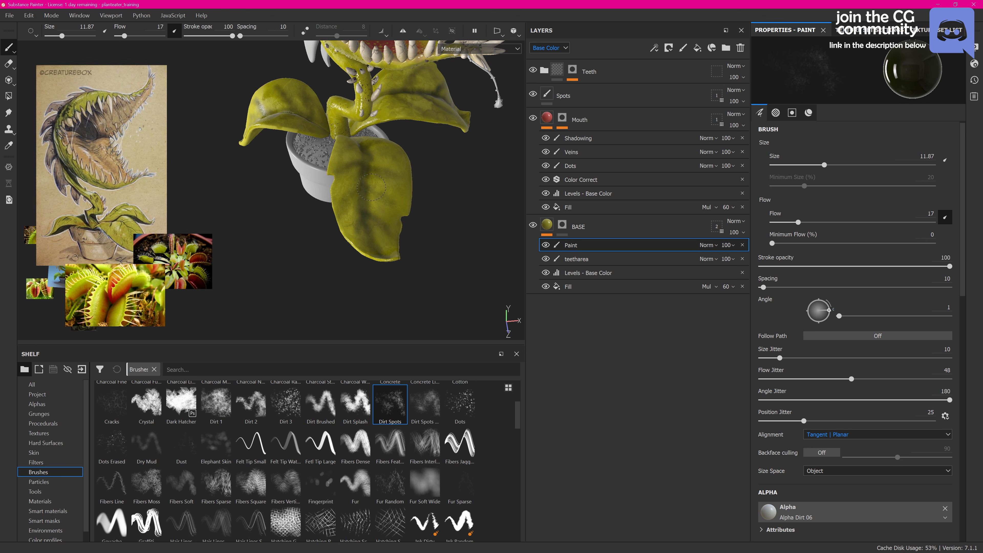
{"action": "mouse_move", "coordinate": [370, 187]}
{"action": "left_mouse_down", "text": "alt"}
{"action": "mouse_move", "coordinate": [320, 144]}
{"action": "mouse_move", "coordinate": [445, 174]}
{"action": "left_mouse_up", "text": "alt"}
{"action": "scroll", "coordinate": [364, 434], "scroll_direction": "up", "scroll_amount": 3}
{"action": "left_click", "coordinate": [355, 438]}
{"action": "left_click", "coordinate": [285, 437]}
{"action": "scroll", "coordinate": [410, 135], "scroll_direction": "up", "scroll_amount": 3}
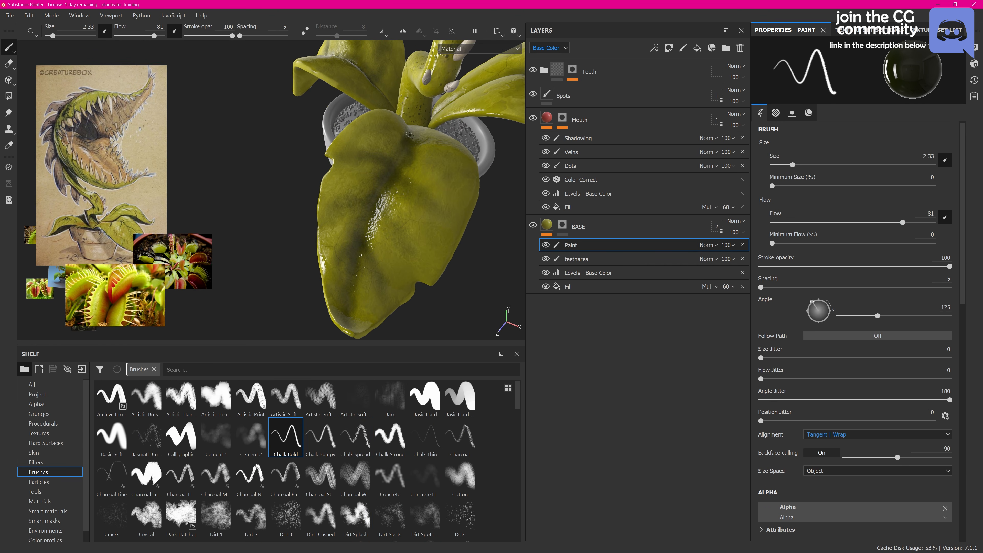
Paint thin branching dark lines across the leaves with the Broken Glass particle brush at size 0.38, using only color and roughness.
{"action": "scroll", "coordinate": [812, 209], "scroll_direction": "down", "scroll_amount": 10}
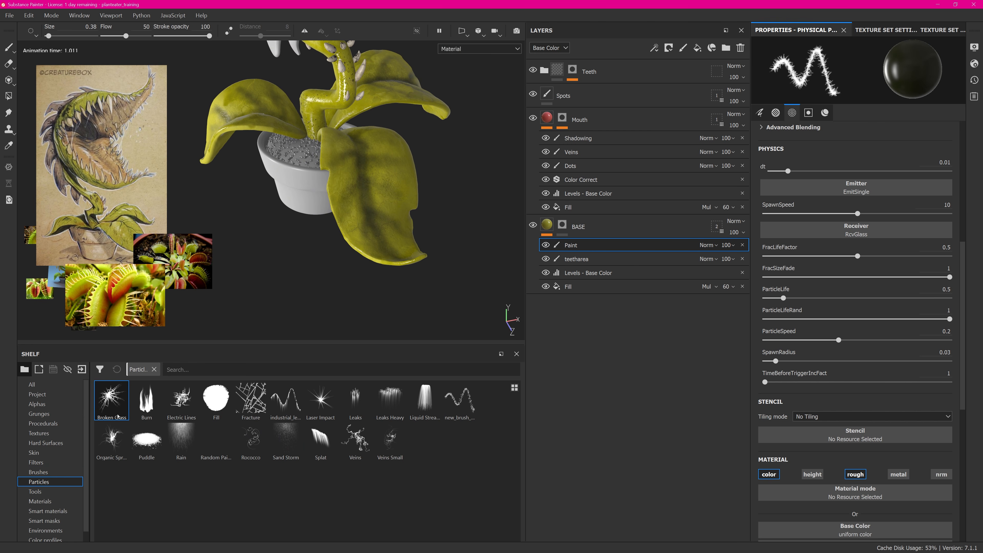
{"action": "right_click_drag", "start_coordinate": [354, 174], "coordinate": [387, 133], "text": "alt"}
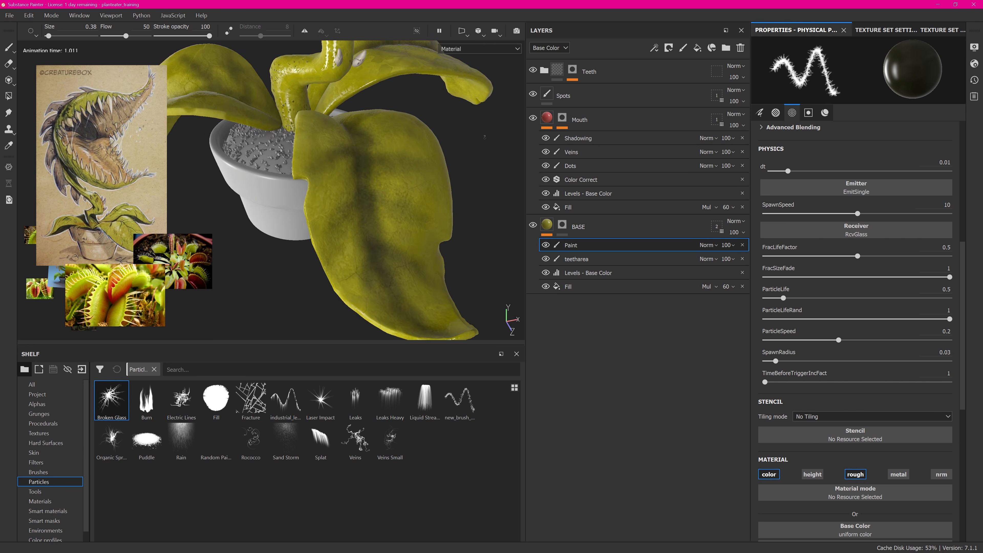
{"action": "left_click_drag", "start_coordinate": [391, 124], "coordinate": [339, 129], "text": "alt"}
{"action": "right_click_drag", "start_coordinate": [339, 129], "coordinate": [367, 139], "text": "alt"}
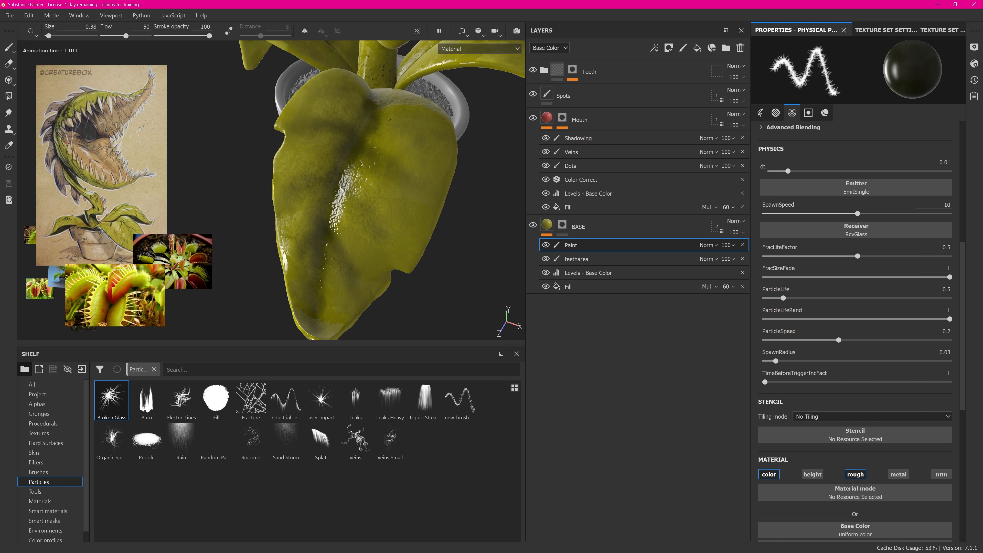
{"action": "left_click_drag", "start_coordinate": [368, 139], "coordinate": [353, 145], "text": "alt"}
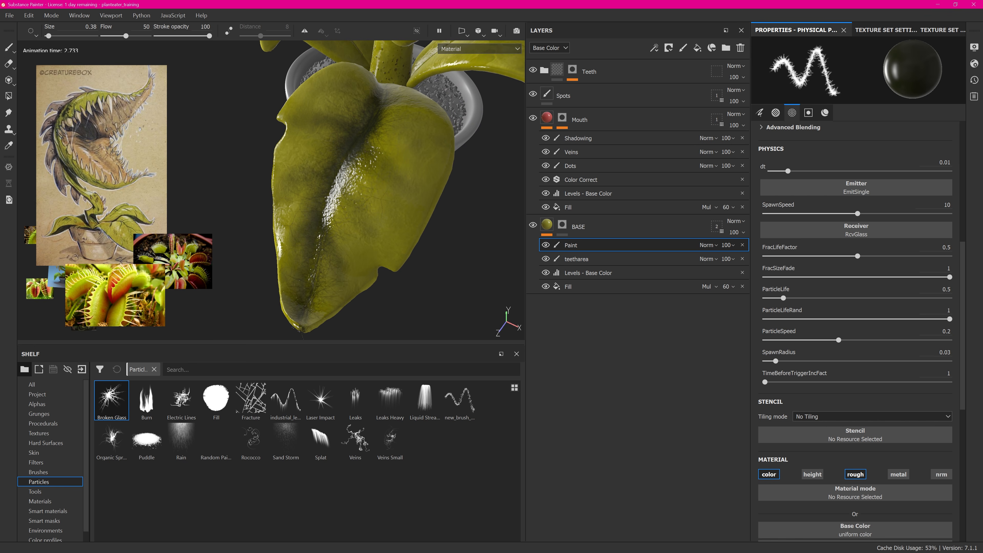
{"action": "right_click_drag", "start_coordinate": [334, 209], "coordinate": [321, 194], "text": "alt"}
{"action": "left_click_drag", "start_coordinate": [321, 194], "coordinate": [368, 155], "text": "alt"}
{"action": "right_click_drag", "start_coordinate": [367, 155], "coordinate": [383, 144], "text": "alt"}
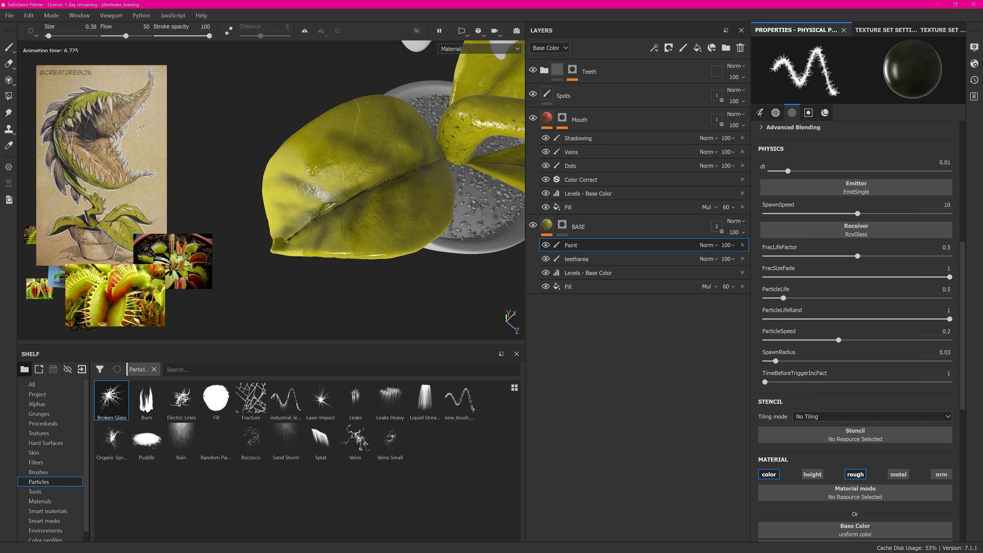
{"action": "mouse_move", "coordinate": [366, 187]}
{"action": "left_mouse_down"}
{"action": "mouse_move", "coordinate": [325, 206]}
{"action": "mouse_move", "coordinate": [393, 169]}
{"action": "left_mouse_up"}
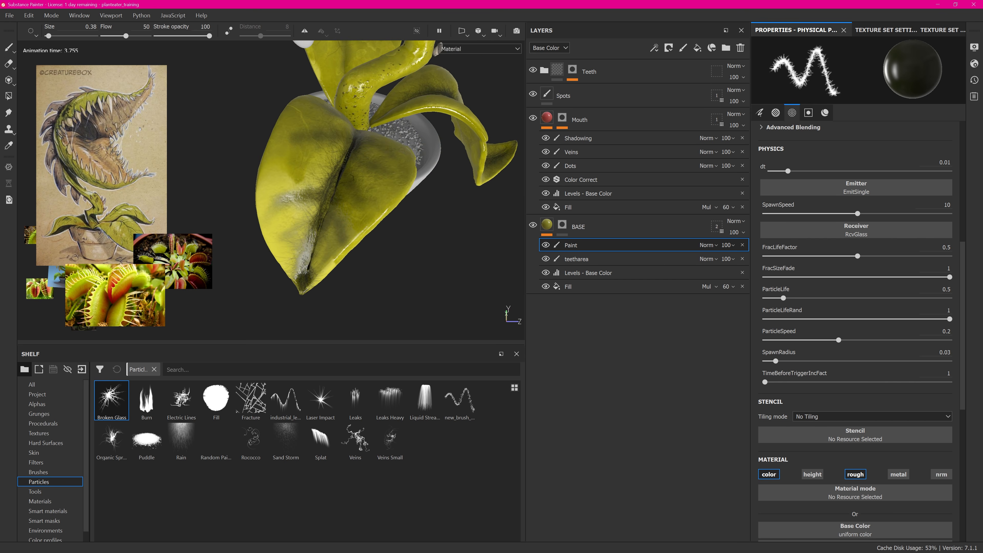
Continue the thin dark Broken Glass lines along the midribs and surfaces of the other leaves around the pot.
{"action": "left_click_drag", "start_coordinate": [322, 241], "coordinate": [317, 260]}
{"action": "left_click_drag", "start_coordinate": [316, 248], "coordinate": [274, 209], "text": "alt"}
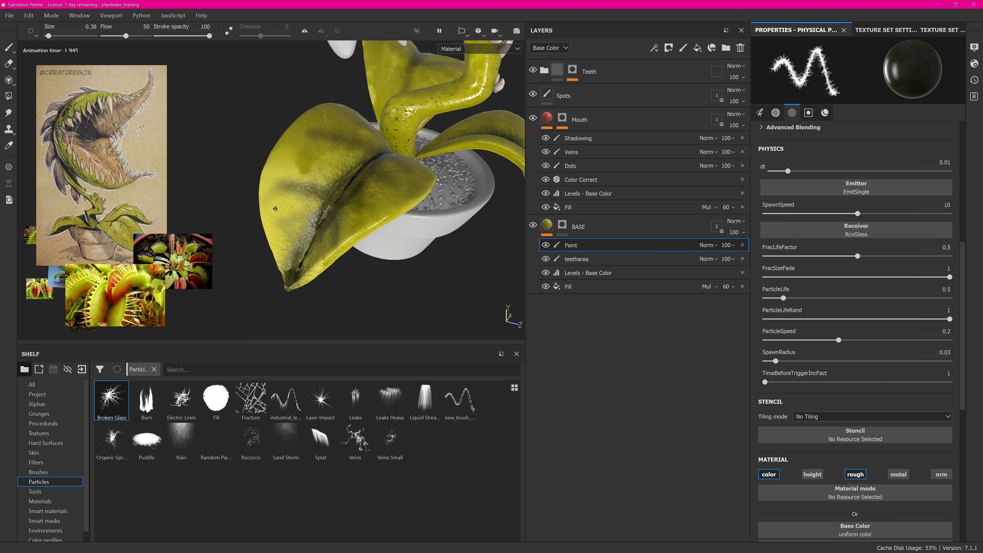
{"action": "middle_click_drag", "start_coordinate": [372, 147], "coordinate": [279, 217], "text": "alt"}
{"action": "mouse_move", "coordinate": [333, 186]}
{"action": "left_mouse_down", "text": "alt"}
{"action": "mouse_move", "coordinate": [286, 178]}
{"action": "mouse_move", "coordinate": [332, 128]}
{"action": "mouse_move", "coordinate": [308, 157]}
{"action": "left_mouse_up", "text": "alt"}
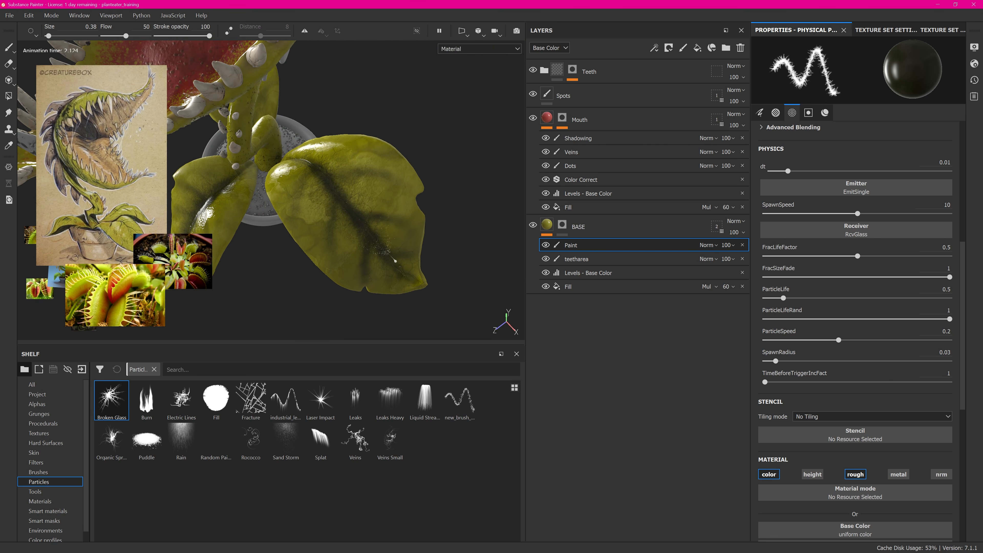
{"action": "left_click_drag", "start_coordinate": [431, 293], "coordinate": [354, 254], "text": "alt"}
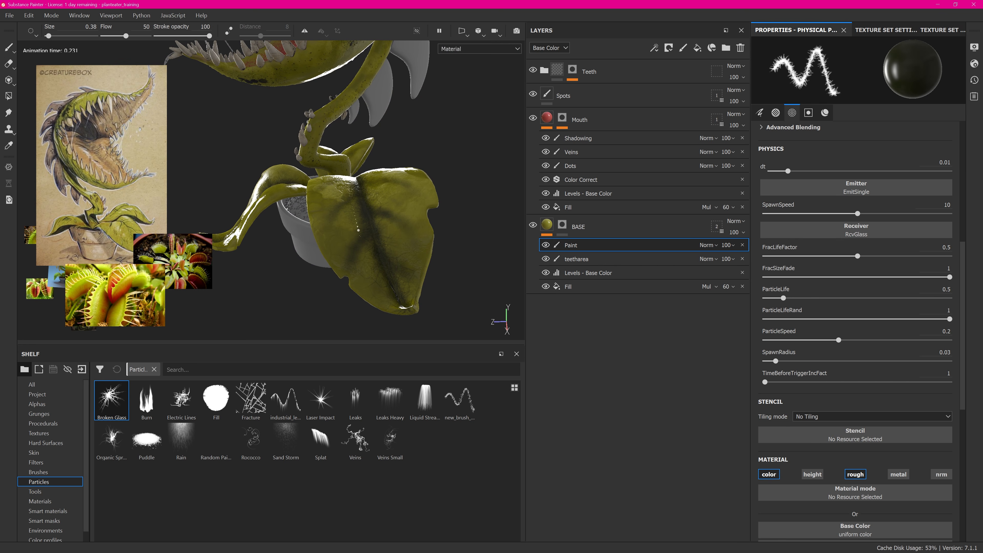
{"action": "left_click_drag", "start_coordinate": [417, 319], "coordinate": [445, 217], "text": "alt"}
{"action": "right_click_drag", "start_coordinate": [445, 217], "coordinate": [417, 185], "text": "alt"}
{"action": "middle_click_drag", "start_coordinate": [416, 185], "coordinate": [356, 176], "text": "alt"}
{"action": "left_click_drag", "start_coordinate": [356, 176], "coordinate": [387, 170], "text": "alt"}
{"action": "middle_click_drag", "start_coordinate": [387, 171], "coordinate": [450, 168], "text": "alt"}
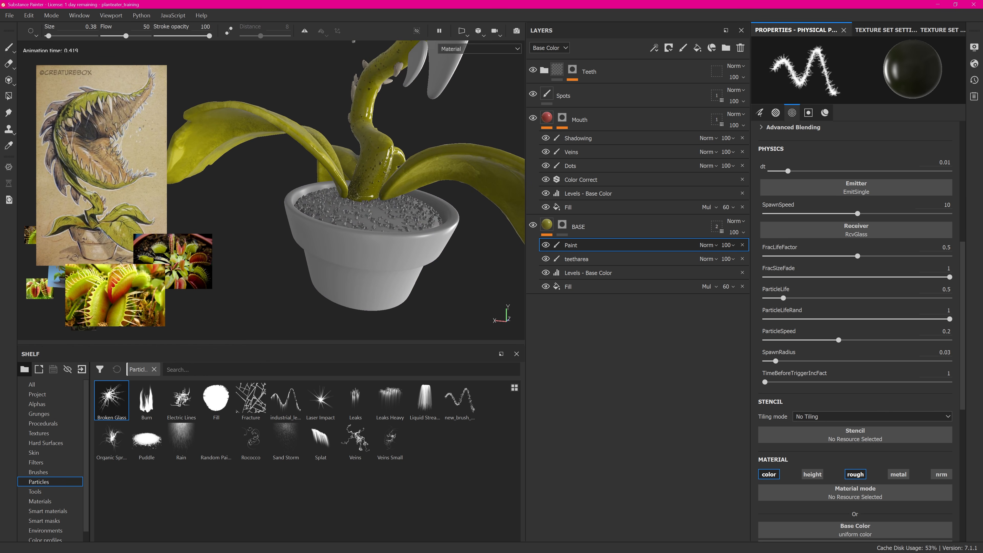
{"action": "left_click_drag", "start_coordinate": [421, 158], "coordinate": [383, 145], "text": "alt"}
{"action": "right_click_drag", "start_coordinate": [383, 145], "coordinate": [362, 124], "text": "alt"}
{"action": "left_click_drag", "start_coordinate": [362, 124], "coordinate": [373, 126], "text": "alt"}
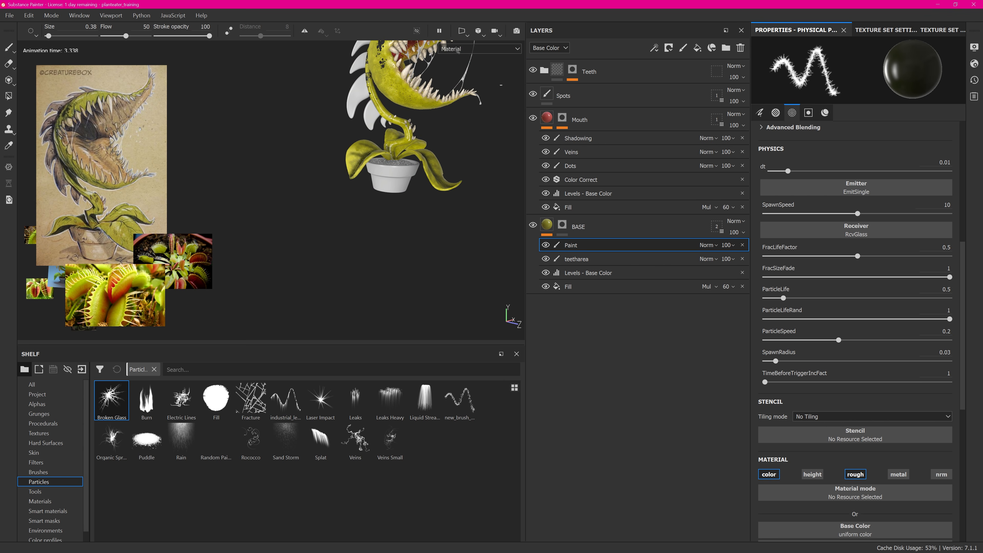
Add a new paint effect at the top of the BASE layer's stack and choose the Veins particle brush.
{"action": "middle_click_drag", "start_coordinate": [404, 148], "coordinate": [369, 162], "text": "alt"}
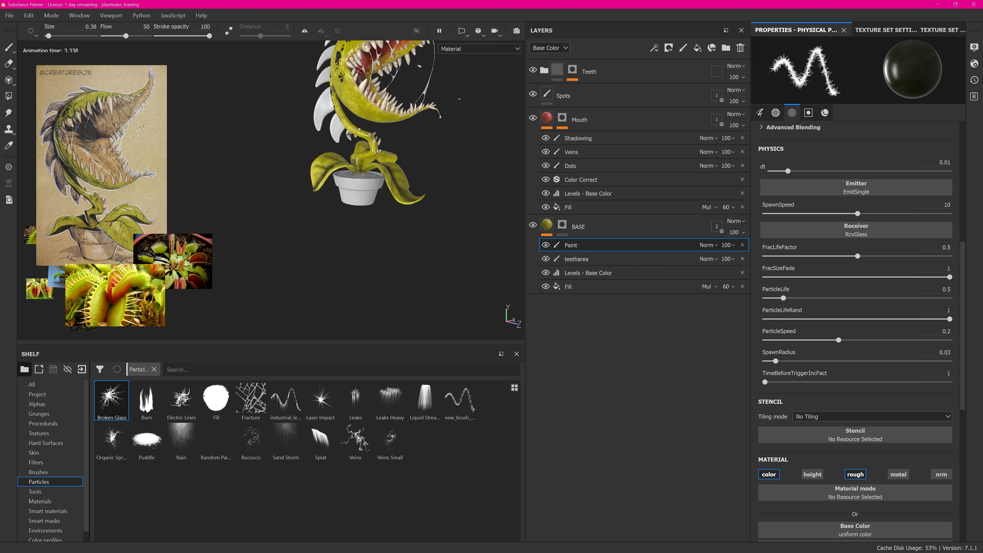
{"action": "left_click_drag", "start_coordinate": [370, 162], "coordinate": [337, 158], "text": "alt"}
{"action": "right_click_drag", "start_coordinate": [360, 151], "coordinate": [421, 159], "text": "alt"}
{"action": "middle_click_drag", "start_coordinate": [411, 137], "coordinate": [381, 164], "text": "alt"}
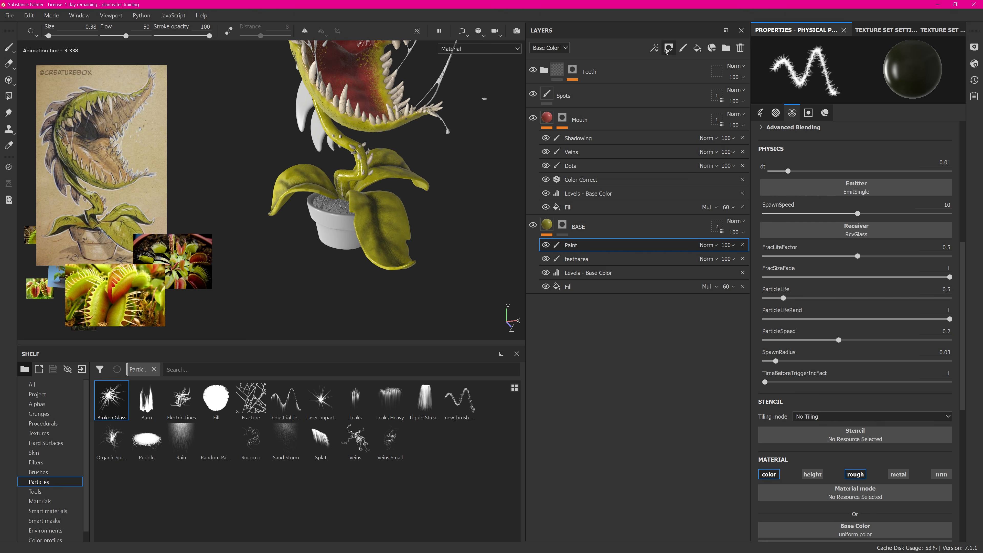
{"action": "left_click", "coordinate": [666, 52]}
{"action": "left_click", "coordinate": [658, 85]}
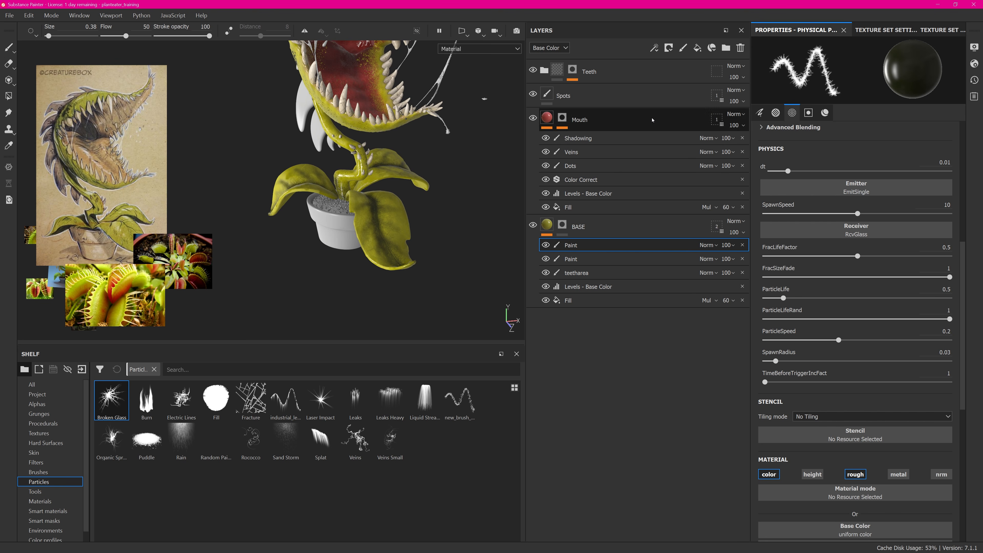
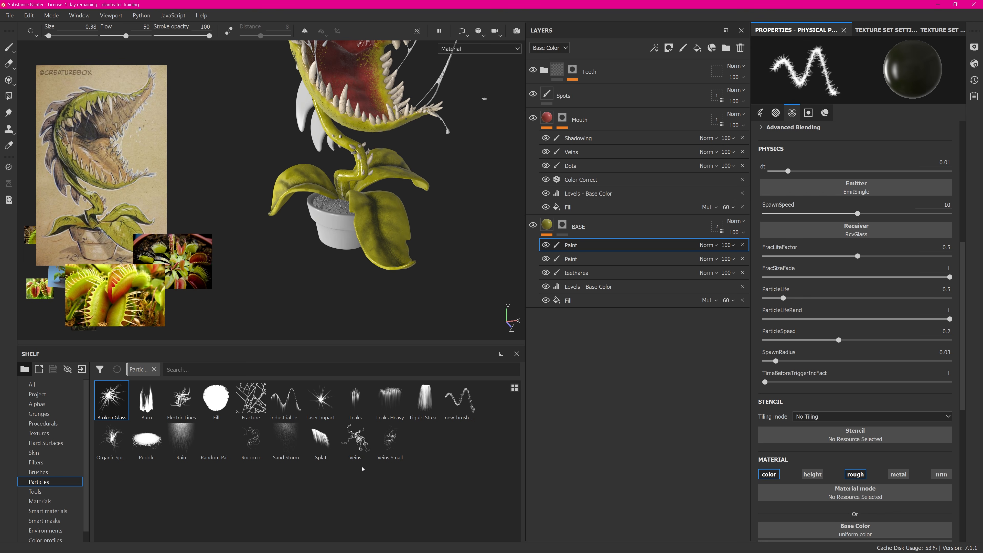
{"action": "left_click", "coordinate": [355, 439]}
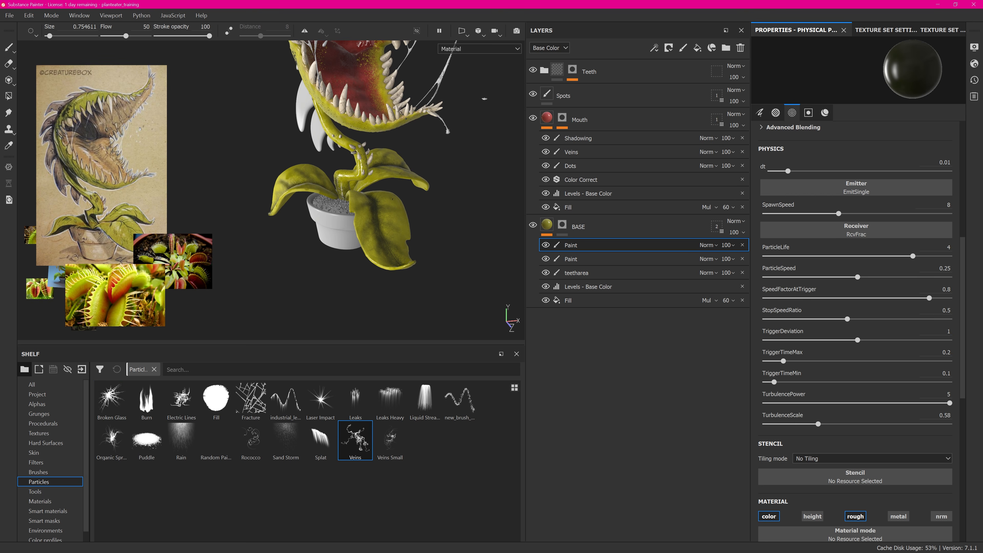
Set the brush material to a dark brown base color with a roughness of 0.4708.
{"action": "left_click", "coordinate": [824, 113]}
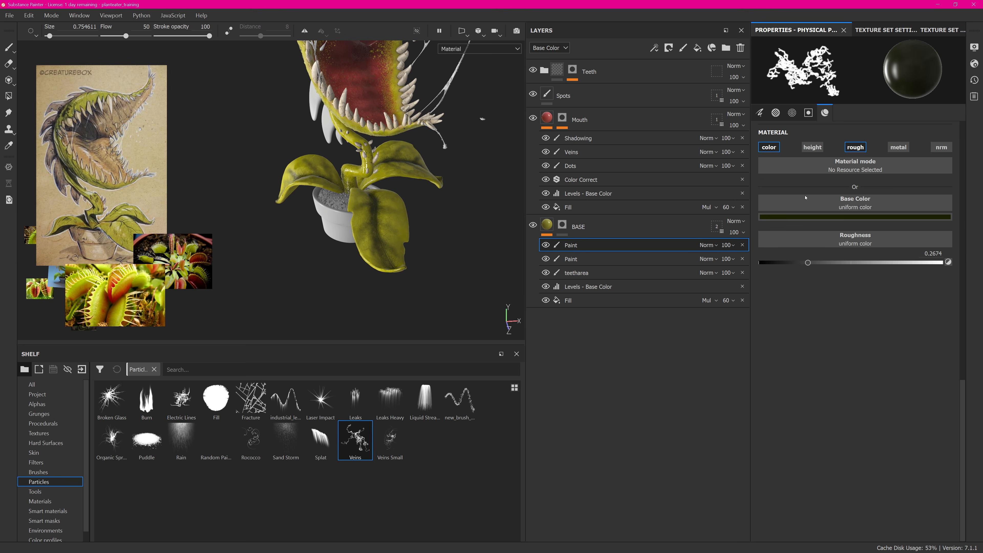
{"action": "left_click", "coordinate": [826, 217]}
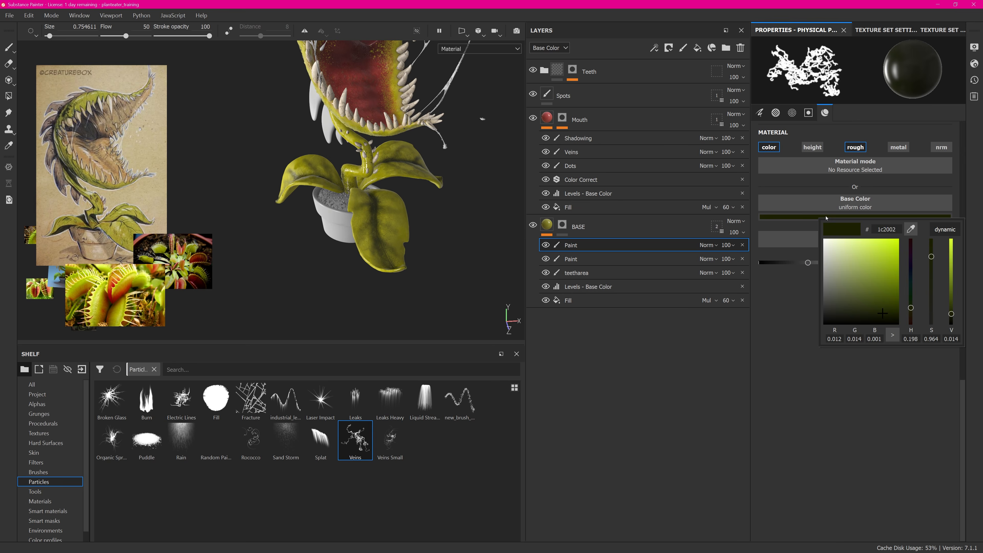
{"action": "left_click", "coordinate": [911, 316]}
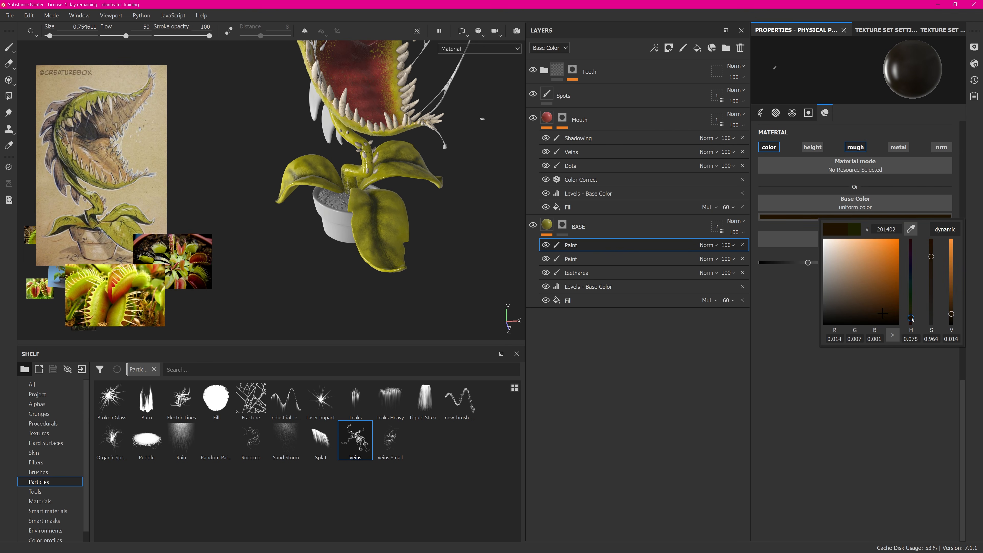
{"action": "left_click_drag", "start_coordinate": [912, 318], "coordinate": [890, 294]}
{"action": "scroll", "coordinate": [364, 205], "scroll_direction": "up", "scroll_amount": 3}
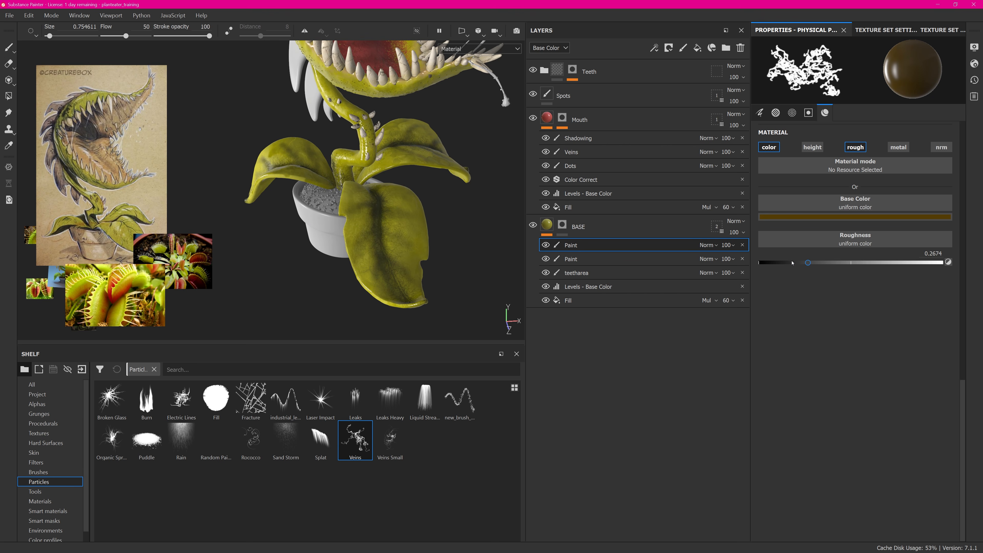
{"action": "left_click_drag", "start_coordinate": [808, 263], "coordinate": [821, 264]}
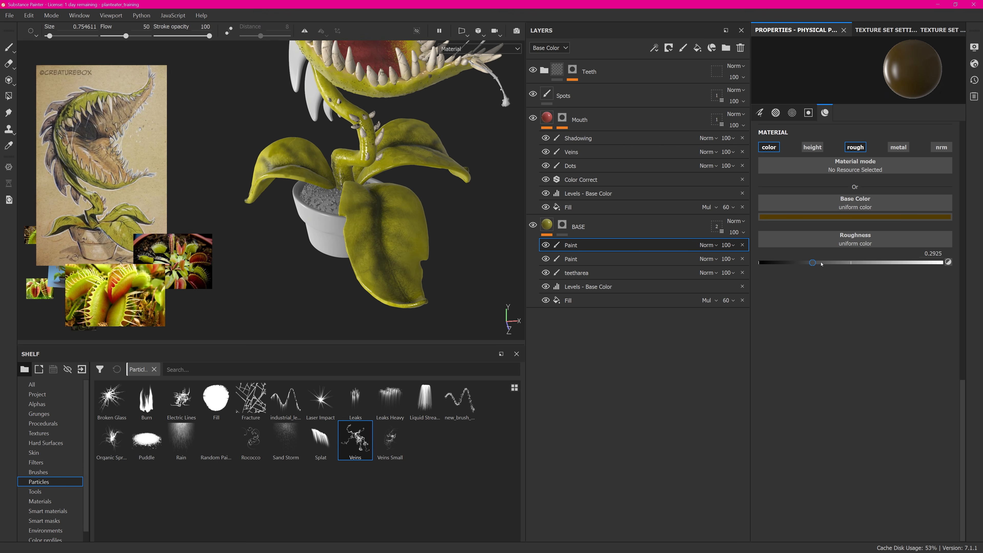
Try a dark brown Veins particle stroke down the front leaf at full stroke opacity, and undo it.
{"action": "scroll", "coordinate": [418, 248], "scroll_direction": "up", "scroll_amount": 2}
{"action": "left_click_drag", "start_coordinate": [453, 232], "coordinate": [406, 229], "text": "alt"}
{"action": "left_click_drag", "start_coordinate": [406, 194], "coordinate": [412, 279]}
{"action": "mouse_move", "coordinate": [453, 233]}
{"action": "left_mouse_down", "text": "alt"}
{"action": "mouse_move", "coordinate": [391, 252]}
{"action": "mouse_move", "coordinate": [381, 240]}
{"action": "mouse_move", "coordinate": [453, 221]}
{"action": "left_mouse_up", "text": "alt"}
{"action": "key", "text": "ctrl+z"}
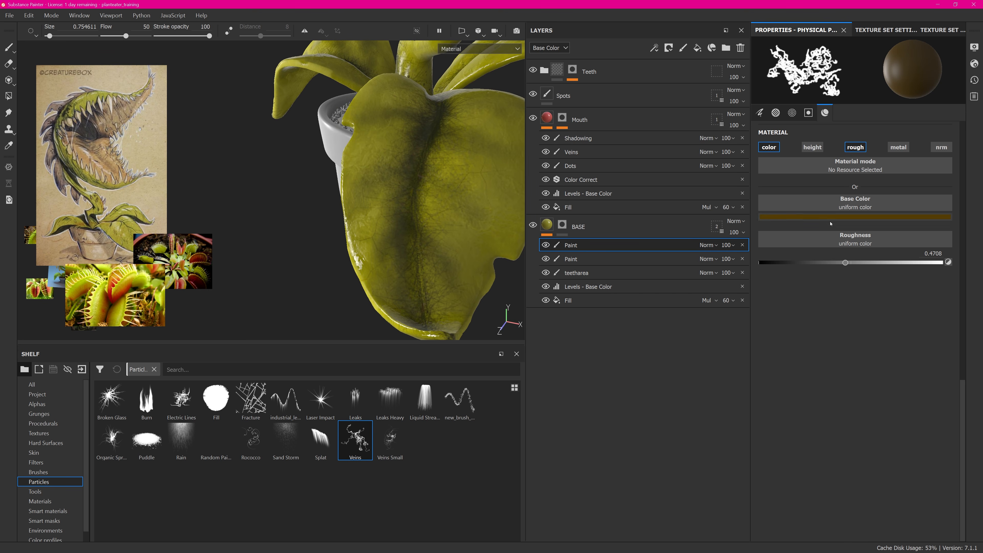
Set the brush's base color to the lighter brown a37748.
{"action": "left_click", "coordinate": [820, 217]}
{"action": "mouse_move", "coordinate": [947, 287]}
{"action": "left_mouse_down"}
{"action": "mouse_move", "coordinate": [949, 268]}
{"action": "mouse_move", "coordinate": [933, 277]}
{"action": "left_mouse_up"}
{"action": "left_click_drag", "start_coordinate": [910, 315], "coordinate": [911, 321]}
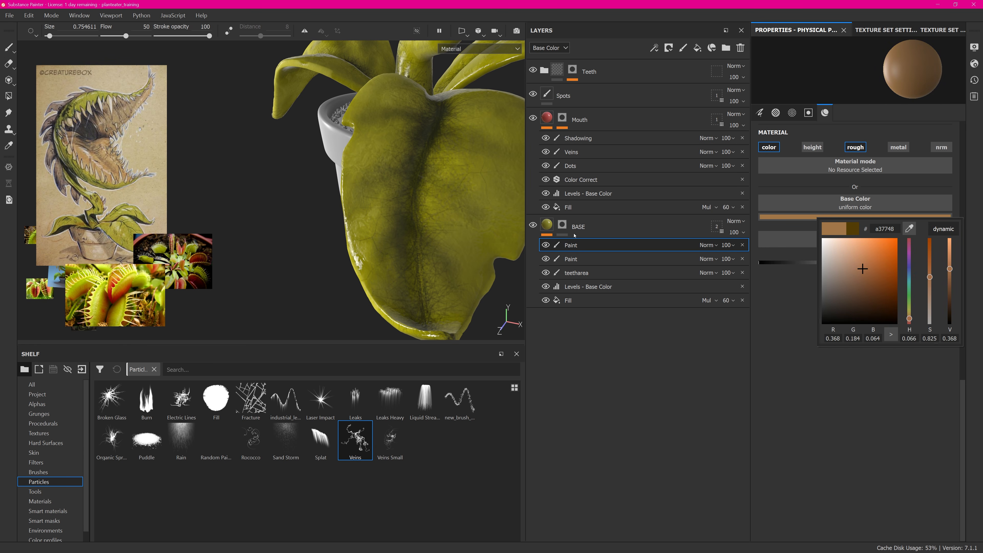
{"action": "left_click", "coordinate": [416, 221]}
Try a light brown Veins particle stroke down the front leaf at stroke opacity 25, and undo it.
{"action": "mouse_move", "coordinate": [433, 205]}
{"action": "left_mouse_down", "text": "alt"}
{"action": "mouse_move", "coordinate": [407, 139]}
{"action": "mouse_move", "coordinate": [447, 171]}
{"action": "left_mouse_up", "text": "alt"}
{"action": "left_click", "coordinate": [760, 113]}
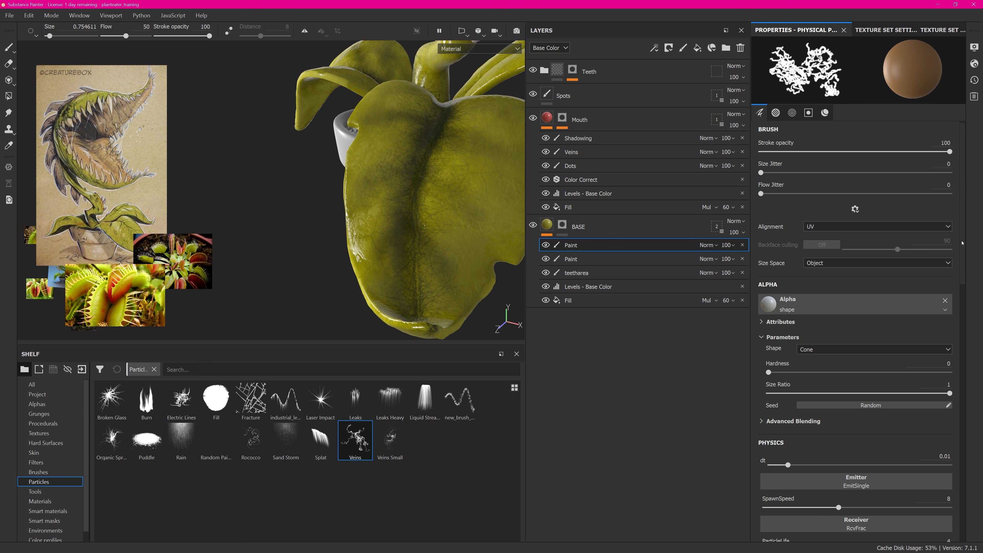
{"action": "left_click_drag", "start_coordinate": [962, 236], "coordinate": [962, 209]}
{"action": "left_click", "coordinate": [807, 154]}
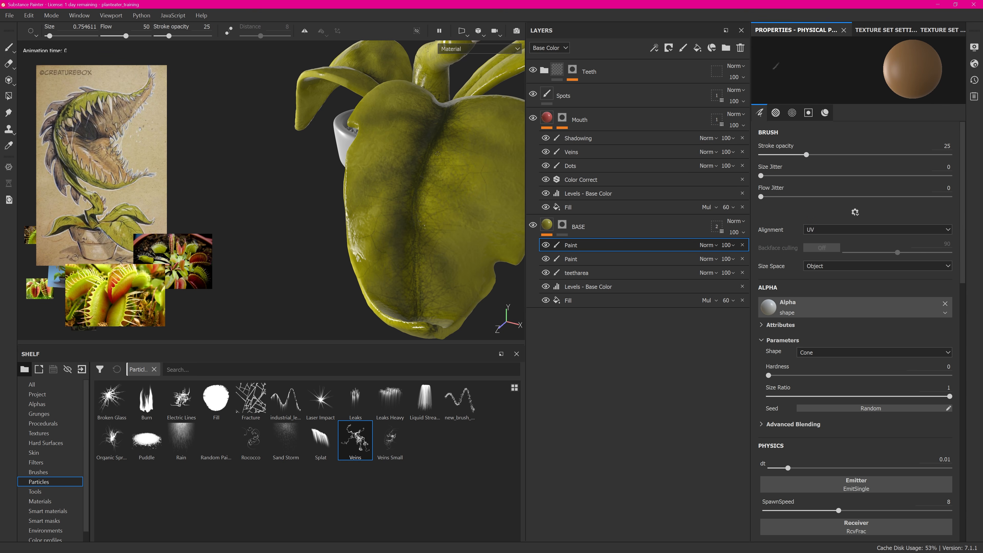
{"action": "left_click_drag", "start_coordinate": [438, 153], "coordinate": [451, 266]}
{"action": "scroll", "coordinate": [451, 198], "scroll_direction": "down", "scroll_amount": 5}
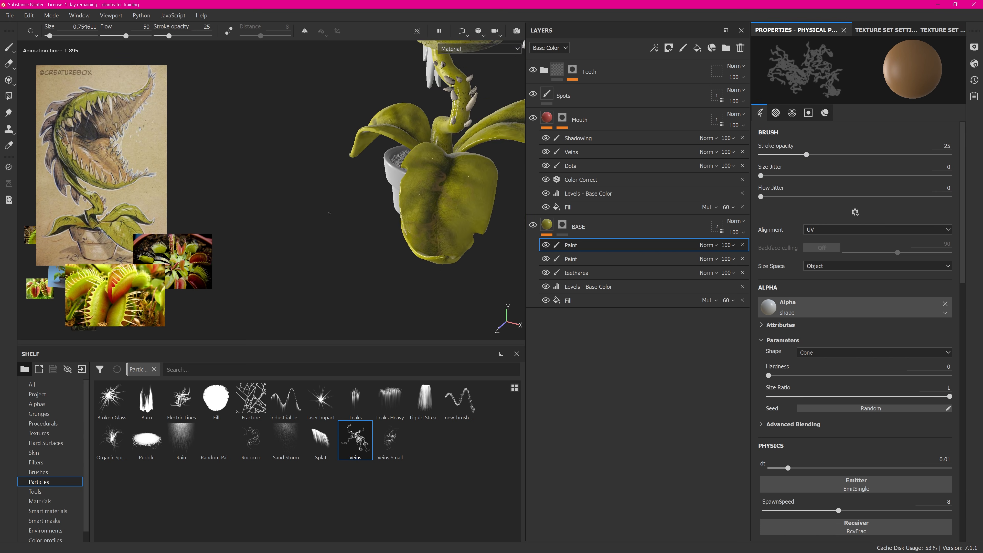
{"action": "left_click_drag", "start_coordinate": [451, 198], "coordinate": [462, 183], "text": "alt"}
{"action": "key", "text": "ctrl+z"}
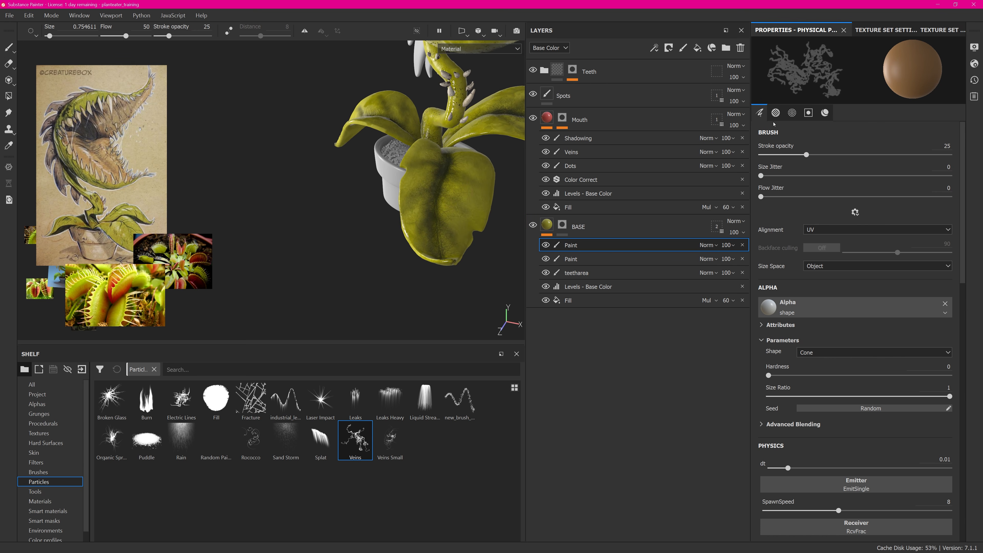
Raise the Veins brush's TurbulenceScale to 1.24 and try the particles on the plant.
{"action": "left_click", "coordinate": [825, 112]}
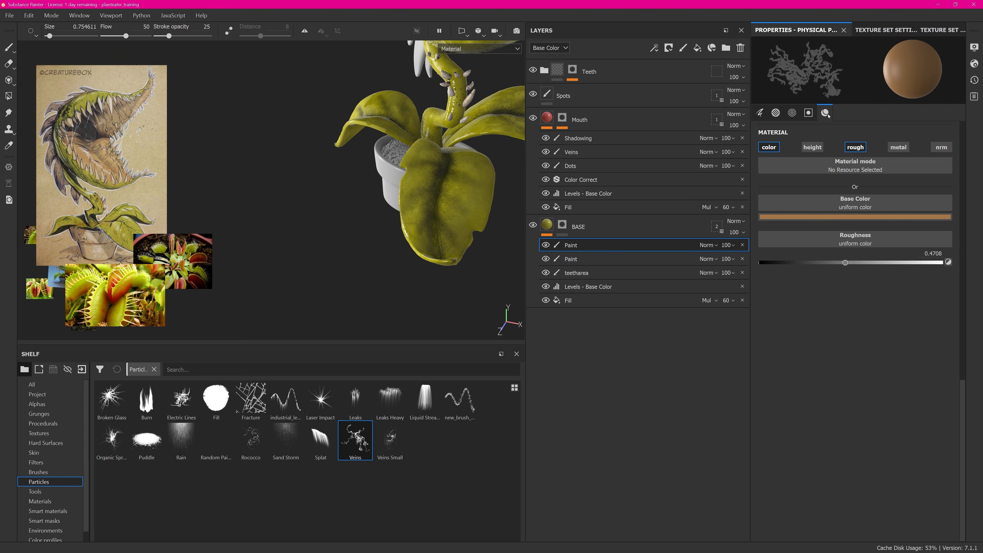
{"action": "left_click", "coordinate": [792, 112]}
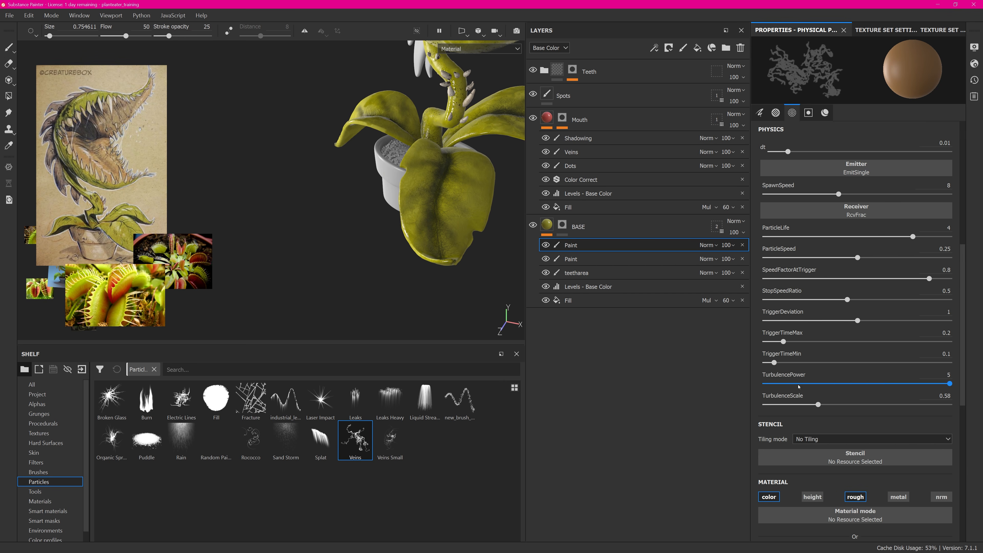
{"action": "left_click_drag", "start_coordinate": [817, 404], "coordinate": [832, 404]}
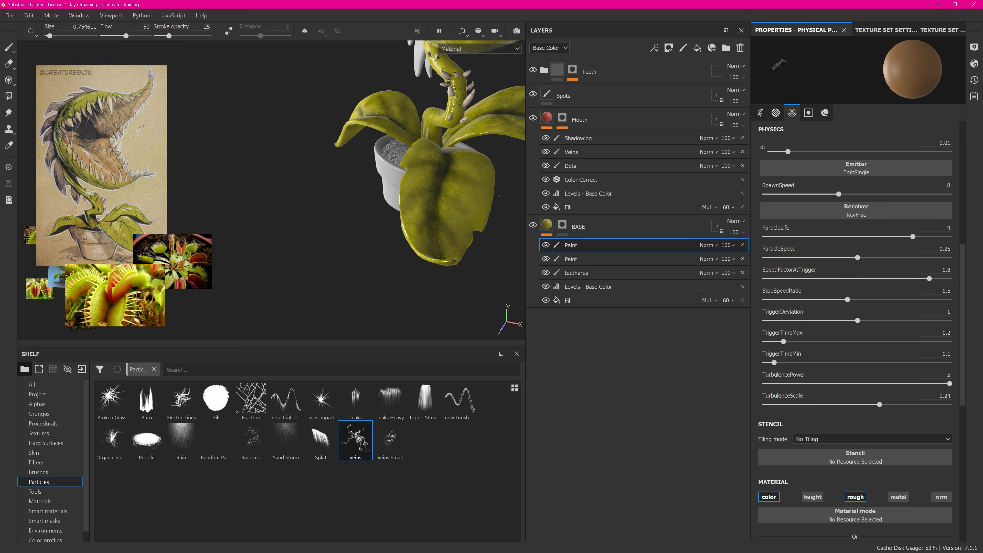
{"action": "left_click_drag", "start_coordinate": [499, 195], "coordinate": [440, 186], "text": "alt"}
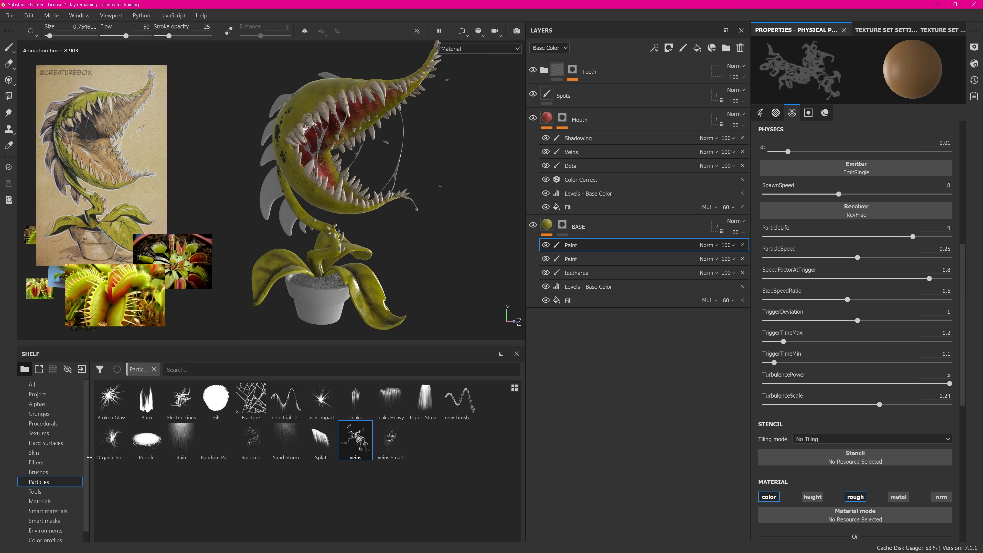
Switch to the branching Kyle's Concept brush that uses Kyle Brush Presets alpha 61 and enable its height channel.
{"action": "left_click", "coordinate": [39, 472]}
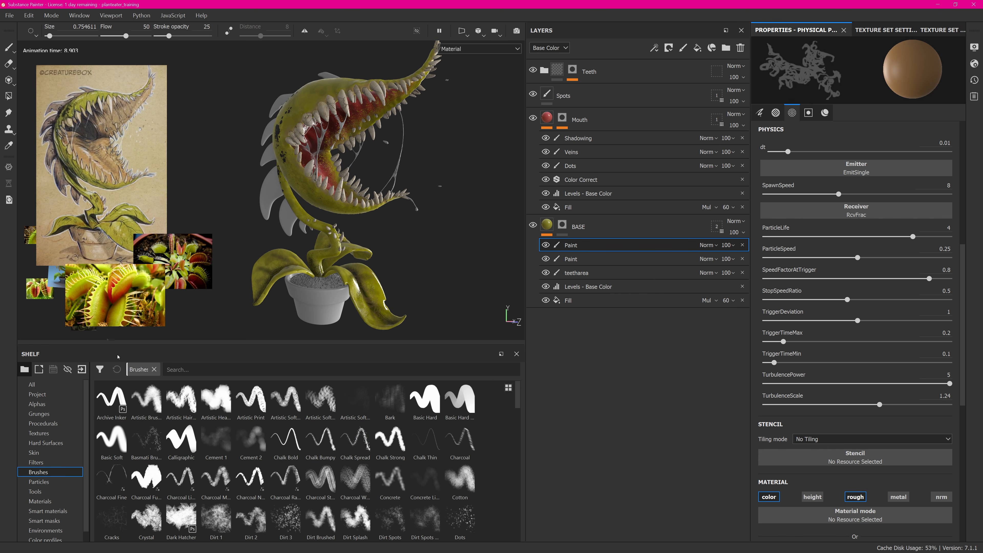
{"action": "left_click_drag", "start_coordinate": [515, 405], "coordinate": [520, 451]}
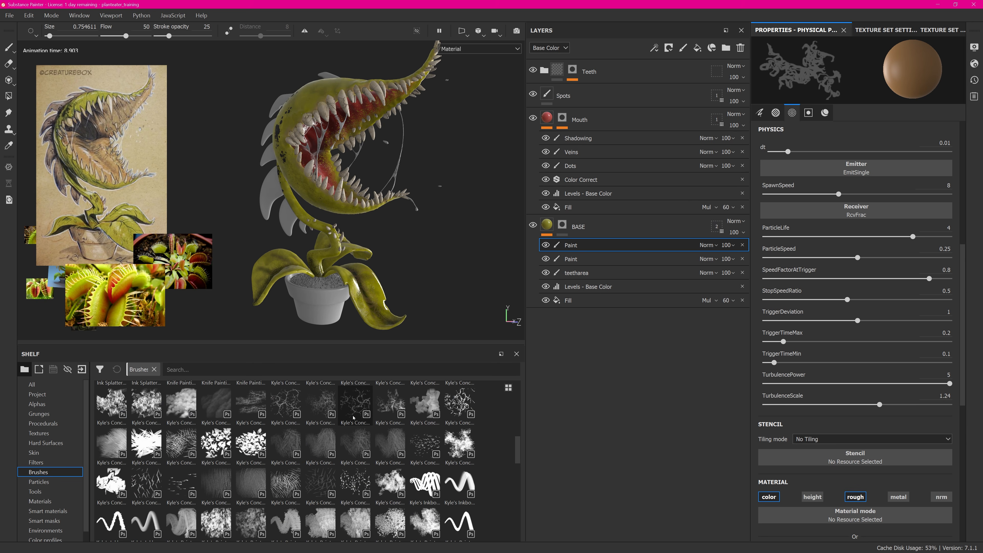
{"action": "left_click", "coordinate": [351, 408]}
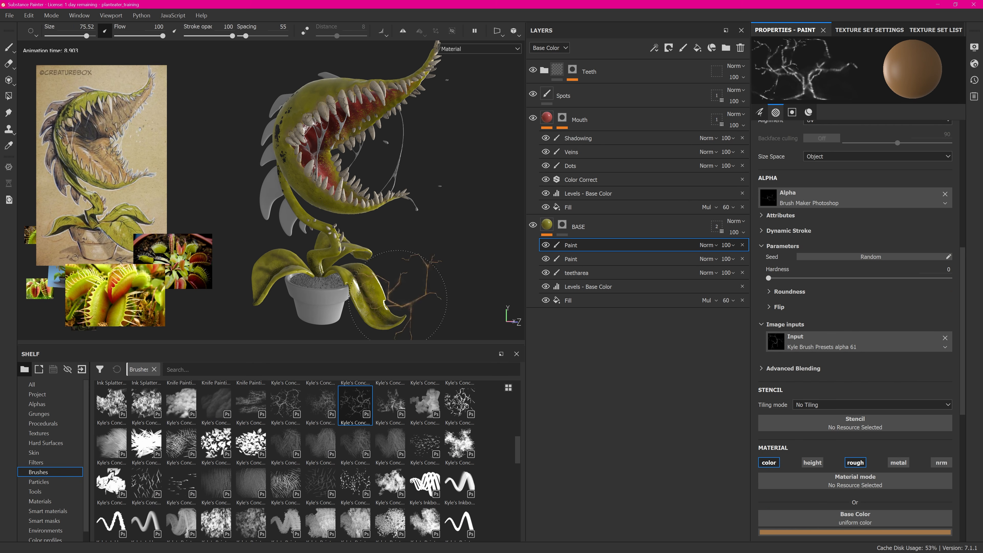
{"action": "scroll", "coordinate": [386, 199], "scroll_direction": "up", "scroll_amount": 5}
{"action": "left_click_drag", "start_coordinate": [385, 199], "coordinate": [323, 216], "text": "alt"}
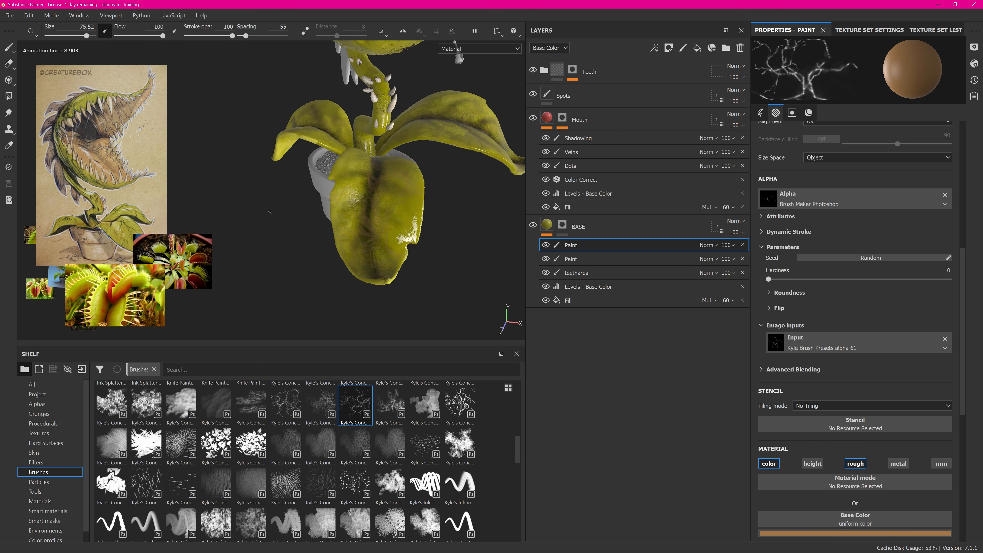
{"action": "scroll", "coordinate": [371, 216], "scroll_direction": "up", "scroll_amount": 3}
{"action": "scroll", "coordinate": [886, 255], "scroll_direction": "down", "scroll_amount": 5}
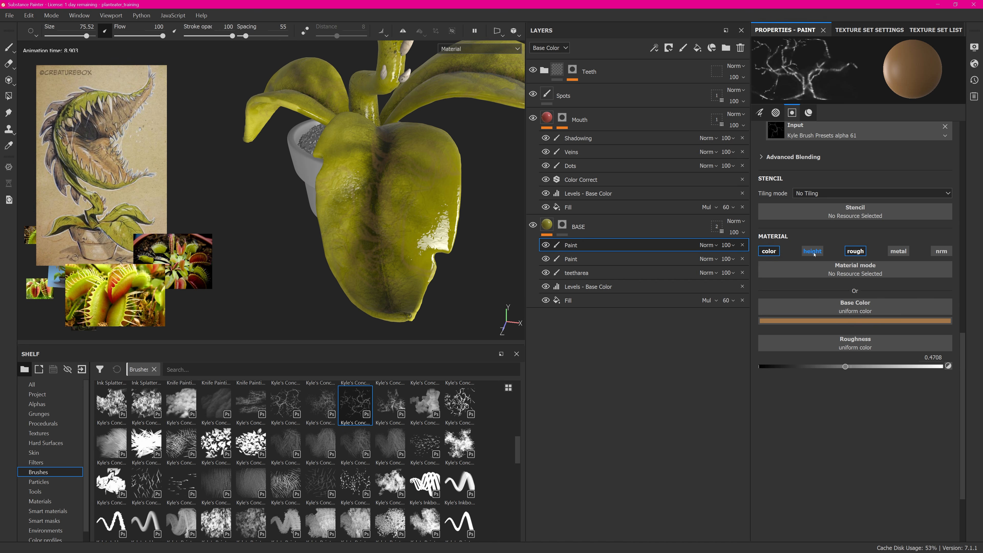
{"action": "left_click", "coordinate": [813, 251]}
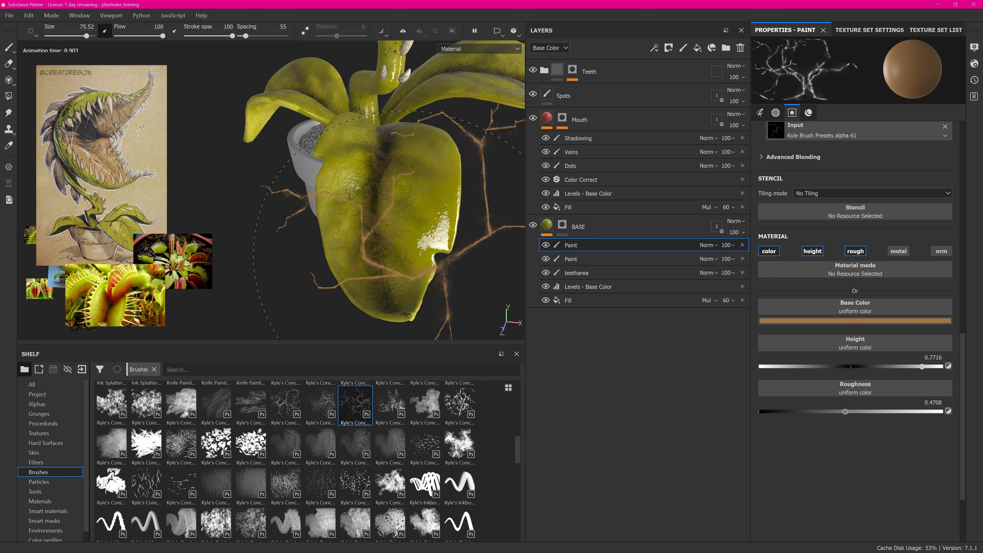
Try stamping the branching vein pattern onto the front leaf at size 75.52, and undo it.
{"action": "left_click", "coordinate": [378, 222]}
{"action": "mouse_move", "coordinate": [378, 222]}
{"action": "left_mouse_down", "text": "alt"}
{"action": "mouse_move", "coordinate": [419, 213]}
{"action": "mouse_move", "coordinate": [397, 211]}
{"action": "left_mouse_up", "text": "alt"}
{"action": "key", "text": "ctrl+z"}
Stamp fine raised brown branching veins along the front leaf's central crease at brush size 22.2 and height 0.0529.
{"action": "right_click_drag", "start_coordinate": [397, 212], "coordinate": [320, 200], "text": "ctrl"}
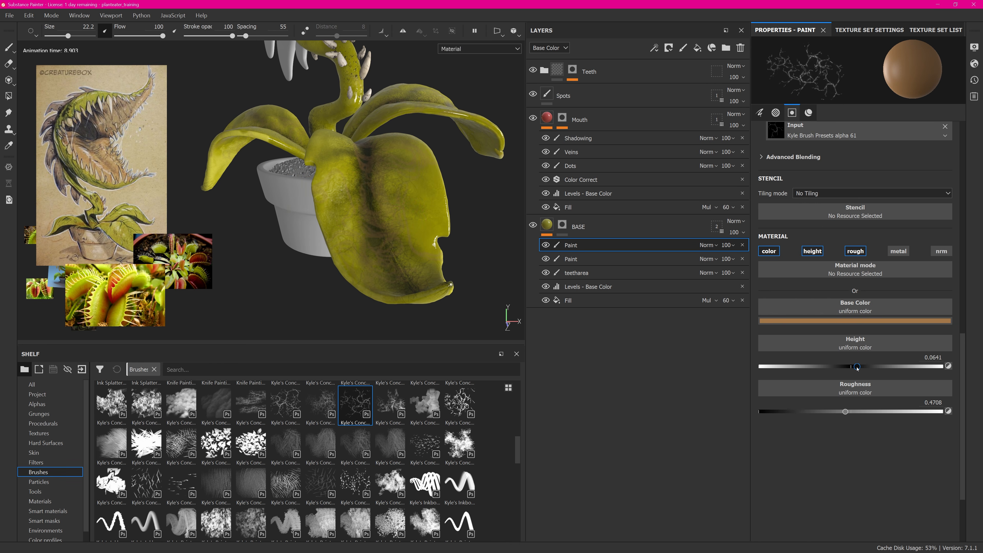
{"action": "left_click_drag", "start_coordinate": [857, 369], "coordinate": [855, 367]}
{"action": "left_click_drag", "start_coordinate": [401, 210], "coordinate": [376, 215], "text": "alt"}
{"action": "right_click_drag", "start_coordinate": [375, 214], "coordinate": [401, 237], "text": "alt"}
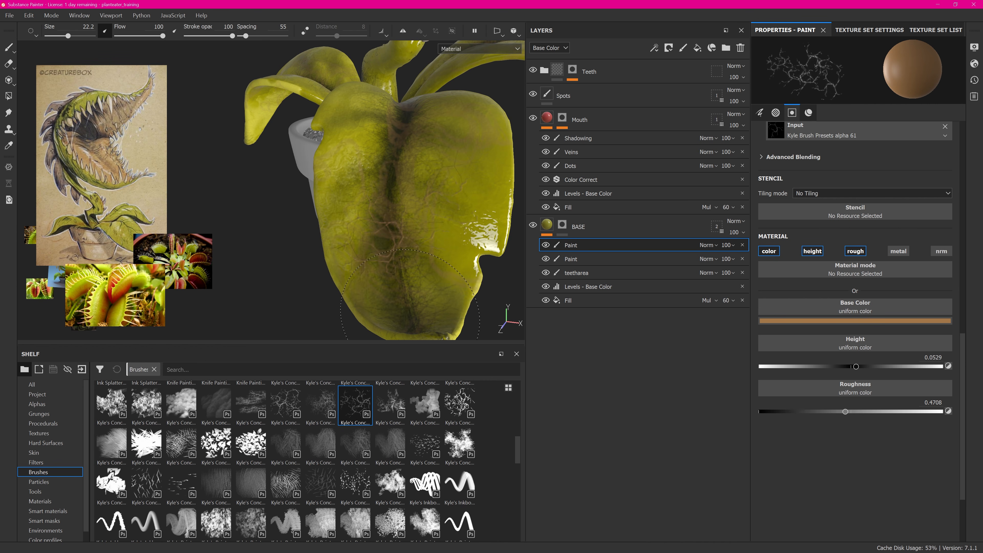
{"action": "left_click_drag", "start_coordinate": [388, 124], "coordinate": [383, 132], "text": "alt"}
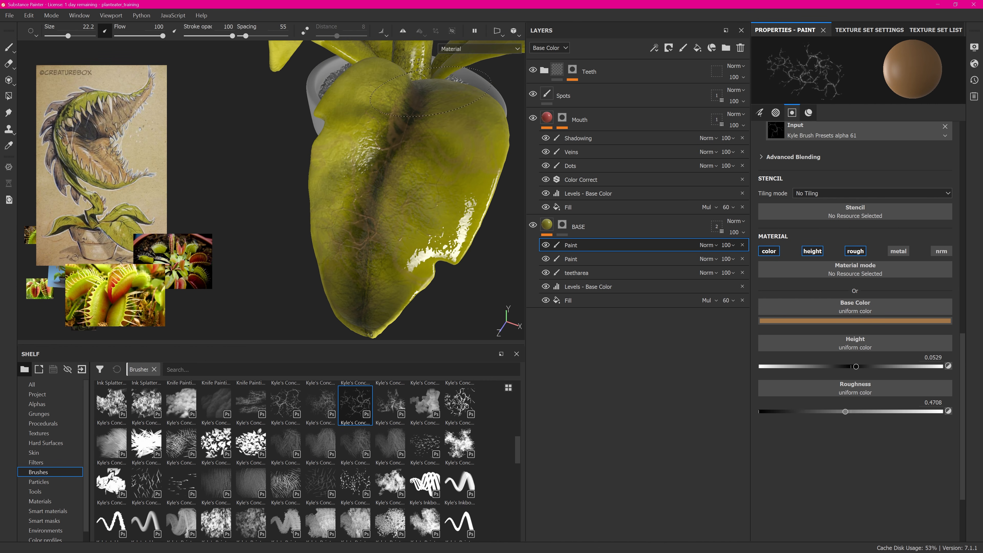
{"action": "left_click_drag", "start_coordinate": [430, 91], "coordinate": [412, 153], "text": "alt"}
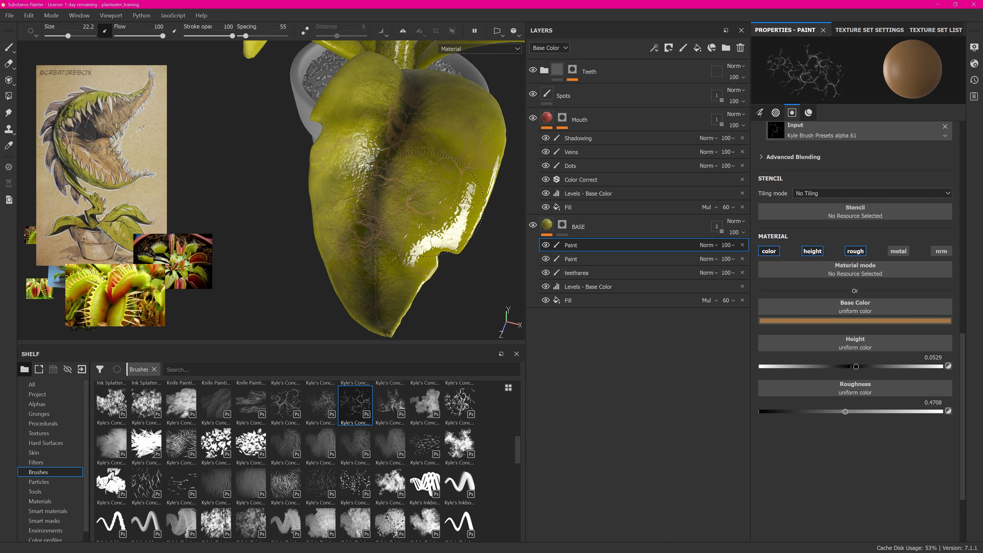
Stamp the same brown branching veins across the central crease of another leaf beside the pot.
{"action": "right_click_drag", "start_coordinate": [424, 204], "coordinate": [348, 171], "text": "alt"}
{"action": "mouse_move", "coordinate": [317, 163]}
{"action": "left_mouse_down", "text": "alt"}
{"action": "mouse_move", "coordinate": [344, 166]}
{"action": "mouse_move", "coordinate": [377, 196]}
{"action": "mouse_move", "coordinate": [483, 196]}
{"action": "left_mouse_up", "text": "alt"}
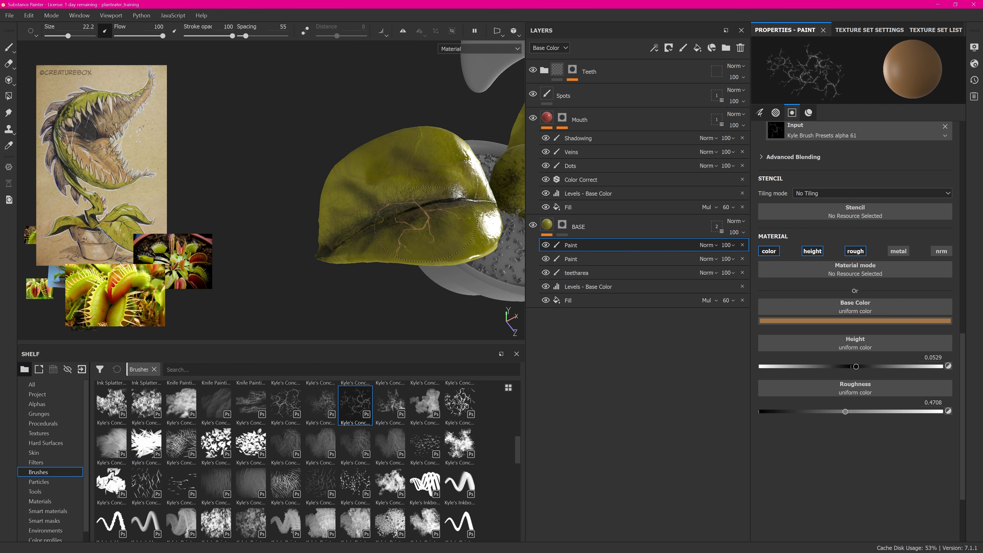
{"action": "left_click_drag", "start_coordinate": [343, 204], "coordinate": [383, 204], "text": "alt"}
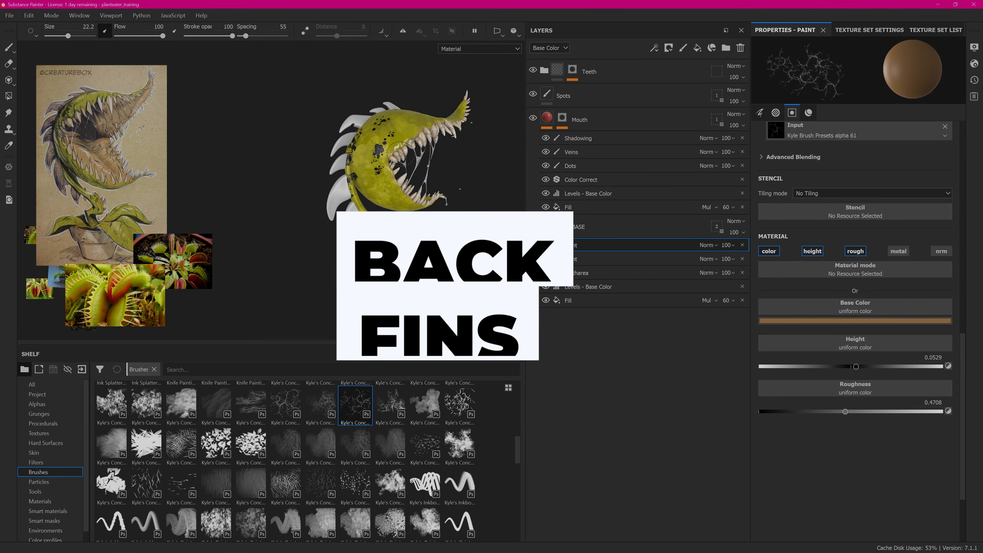
Add a fill layer with a black mask for the back fins, placed directly above the Mouth layer.
{"action": "right_click_drag", "start_coordinate": [401, 154], "coordinate": [449, 129], "text": "alt"}
{"action": "left_click_drag", "start_coordinate": [449, 130], "coordinate": [404, 147], "text": "alt"}
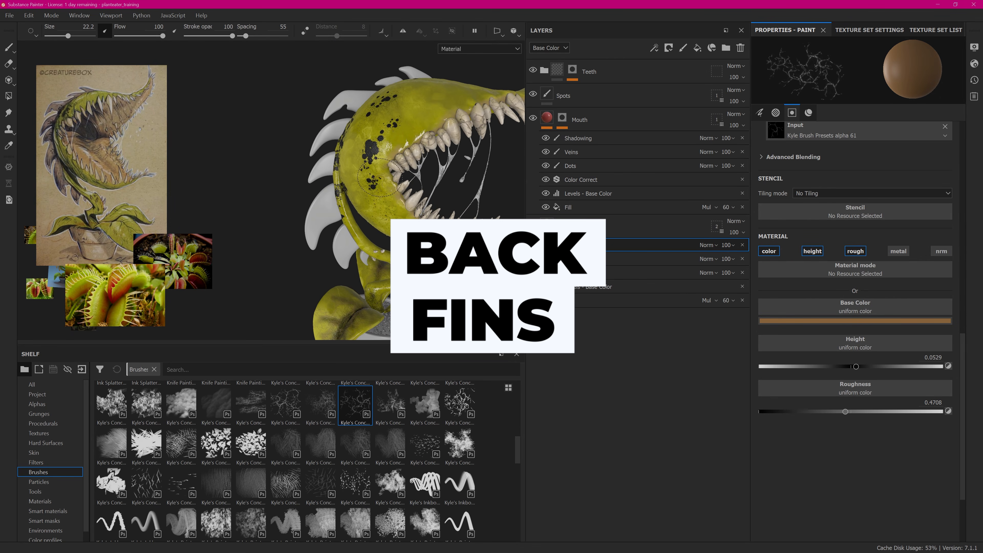
{"action": "middle_click_drag", "start_coordinate": [380, 178], "coordinate": [392, 179], "text": "alt"}
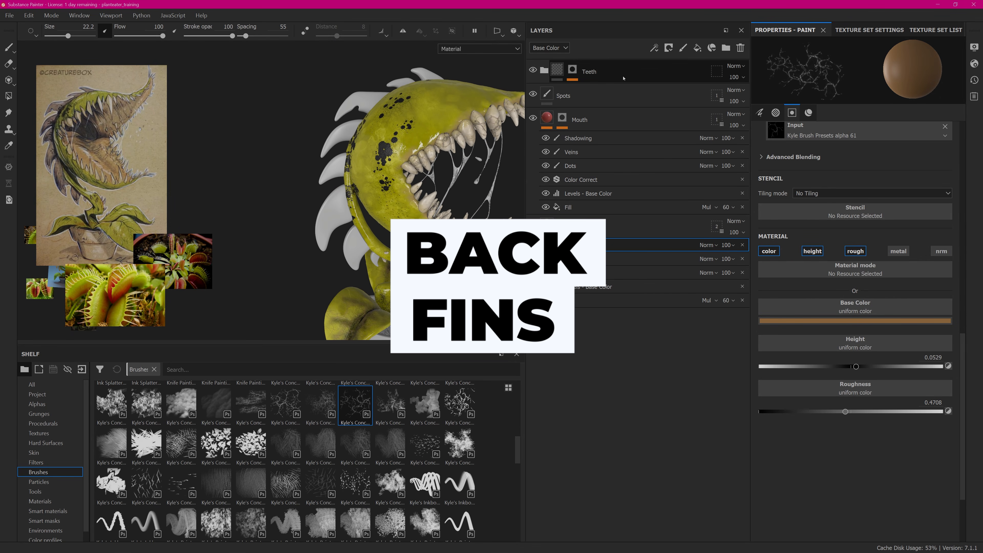
{"action": "left_click", "coordinate": [697, 48]}
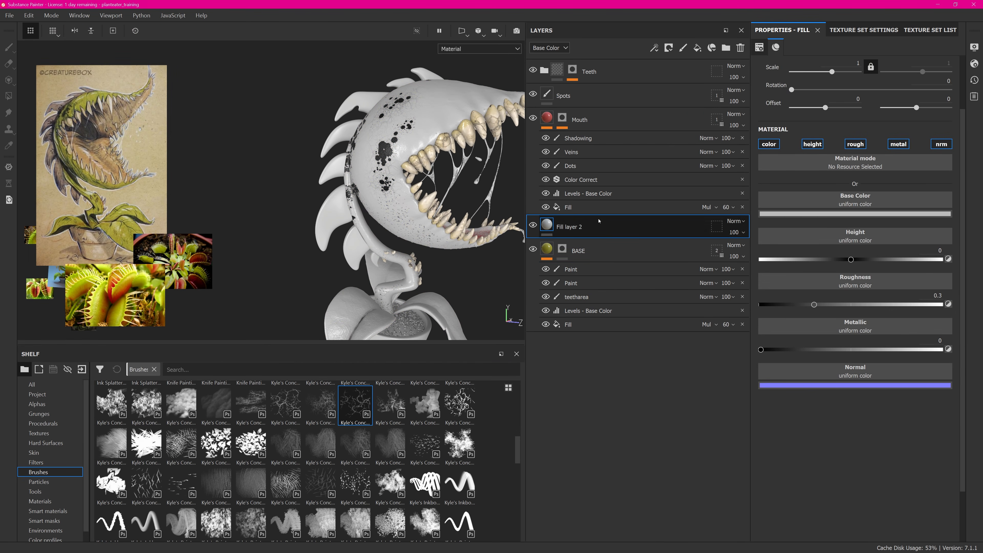
{"action": "left_click_drag", "start_coordinate": [599, 221], "coordinate": [619, 113]}
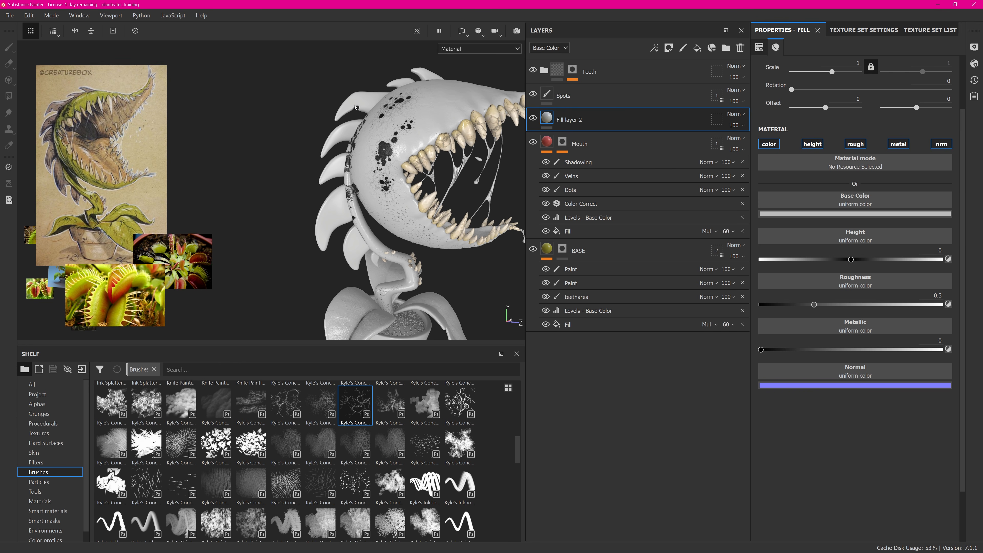
{"action": "left_click", "coordinate": [668, 48]}
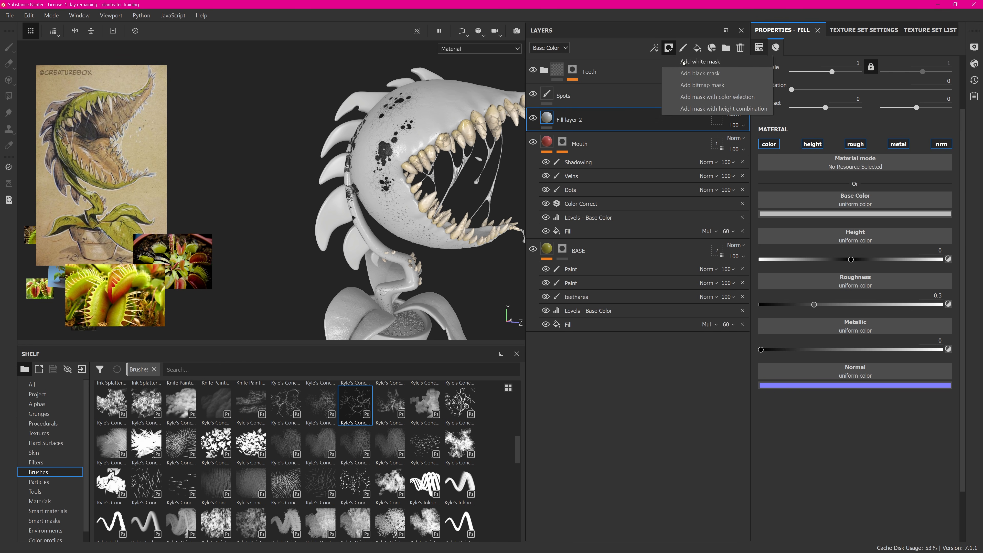
{"action": "left_click", "coordinate": [699, 73]}
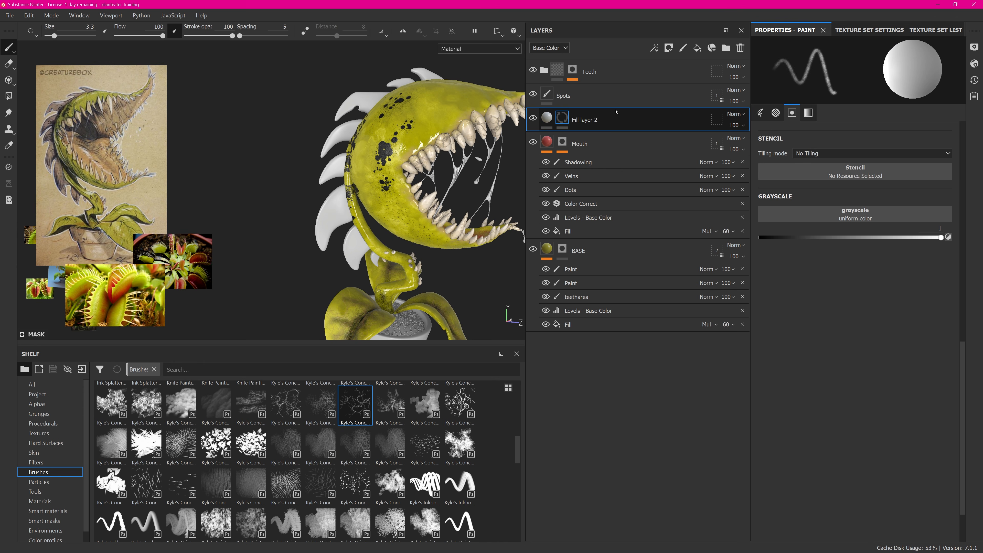
Add a paint effect to the new layer's mask and reveal the back fins with white Polygon Fill.
{"action": "left_click", "coordinate": [654, 47]}
{"action": "left_click", "coordinate": [683, 85]}
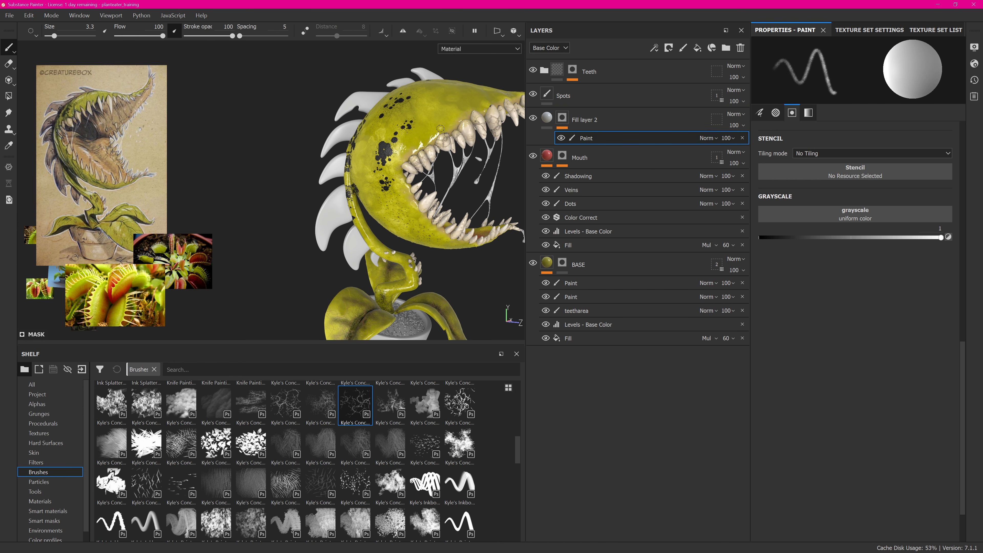
{"action": "left_click", "coordinate": [9, 95]}
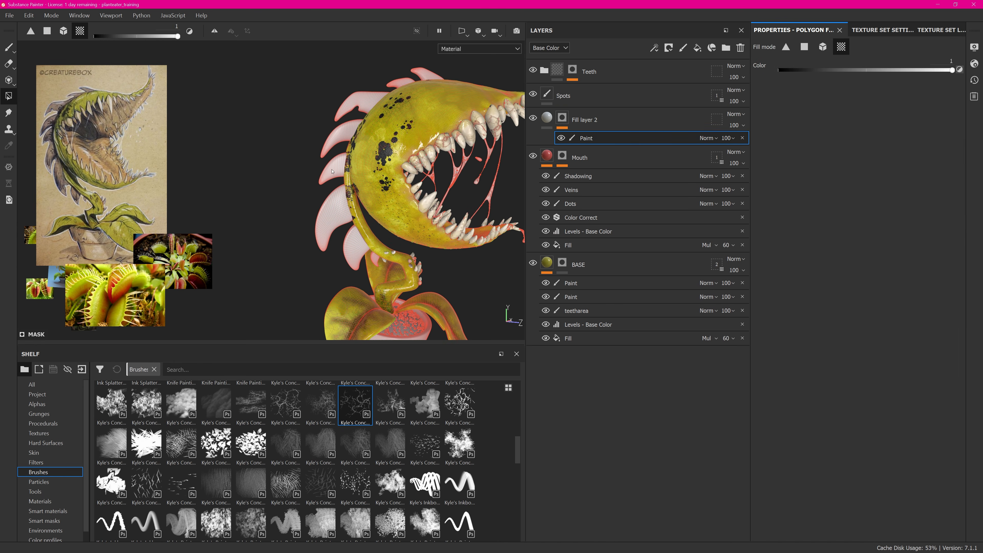
{"action": "left_click", "coordinate": [562, 118]}
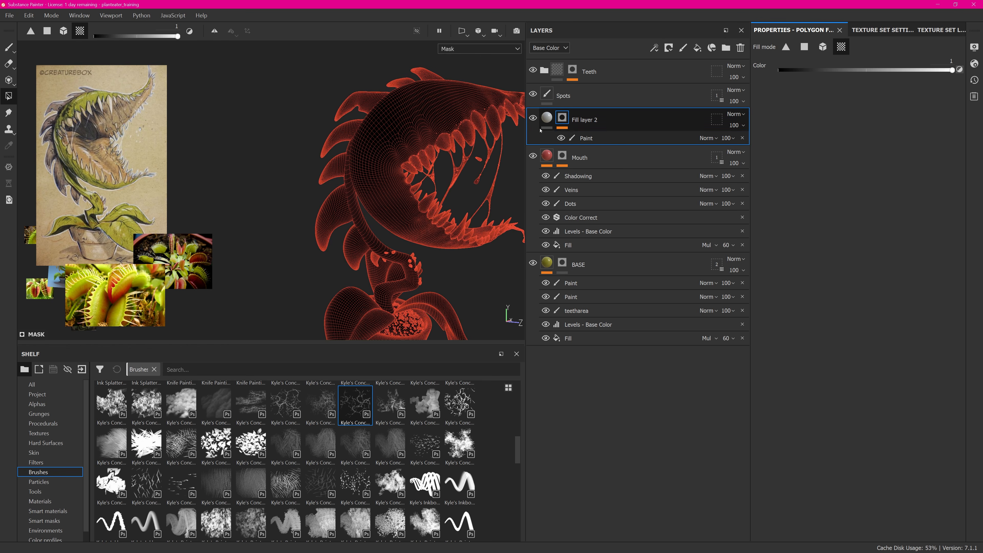
{"action": "middle_click_drag", "start_coordinate": [318, 217], "coordinate": [323, 191]}
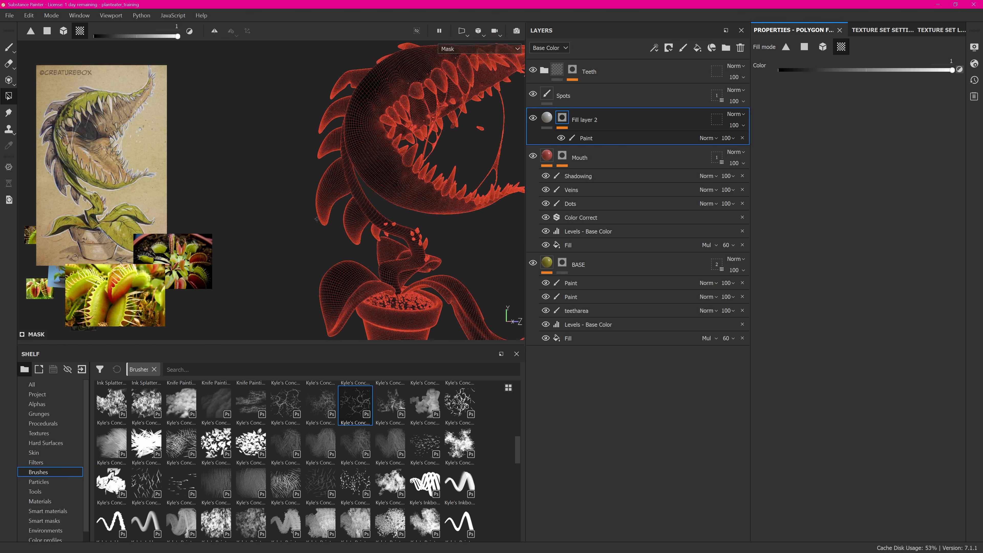
{"action": "scroll", "coordinate": [421, 241], "scroll_direction": "up", "scroll_amount": 3}
{"action": "left_click_drag", "start_coordinate": [320, 233], "coordinate": [337, 143], "text": "alt"}
{"action": "middle_click_drag", "start_coordinate": [336, 143], "coordinate": [362, 95], "text": "alt"}
Sample a brownish grey from the fins in the reference drawing as the fin layer's base color.
{"action": "left_click", "coordinate": [546, 118]}
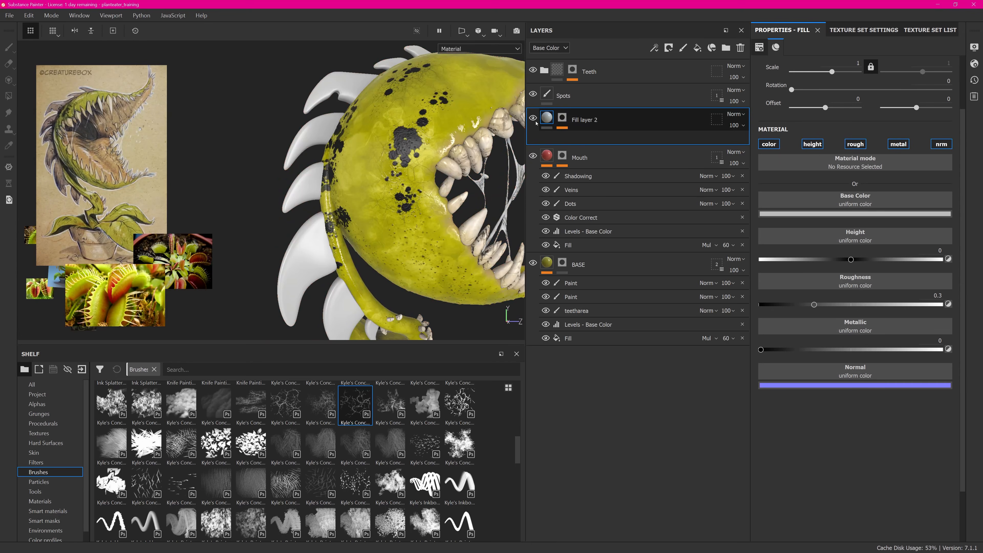
{"action": "right_click_drag", "start_coordinate": [389, 167], "coordinate": [365, 160], "text": "alt"}
{"action": "scroll", "coordinate": [354, 139], "scroll_direction": "up", "scroll_amount": 4}
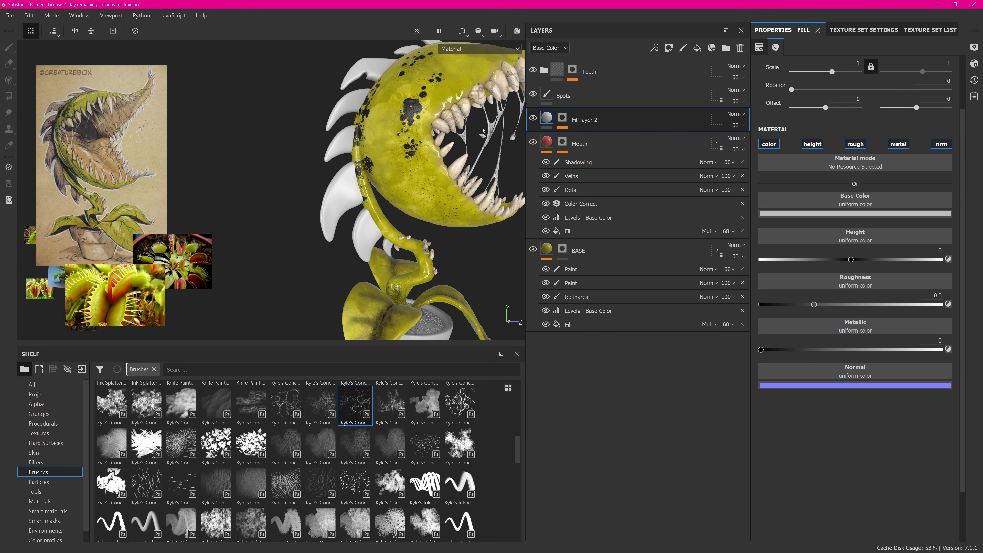
{"action": "left_click", "coordinate": [876, 214]}
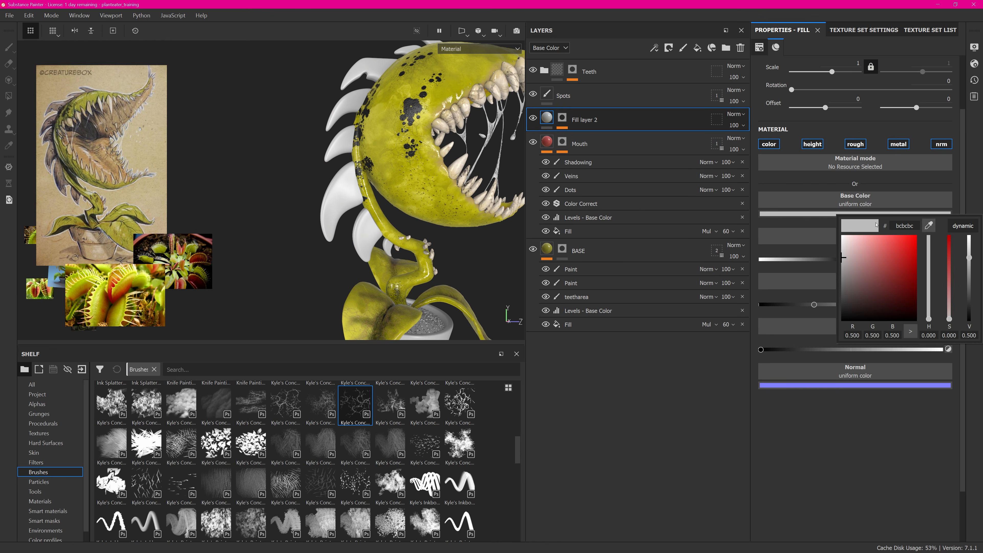
{"action": "left_click", "coordinate": [928, 226]}
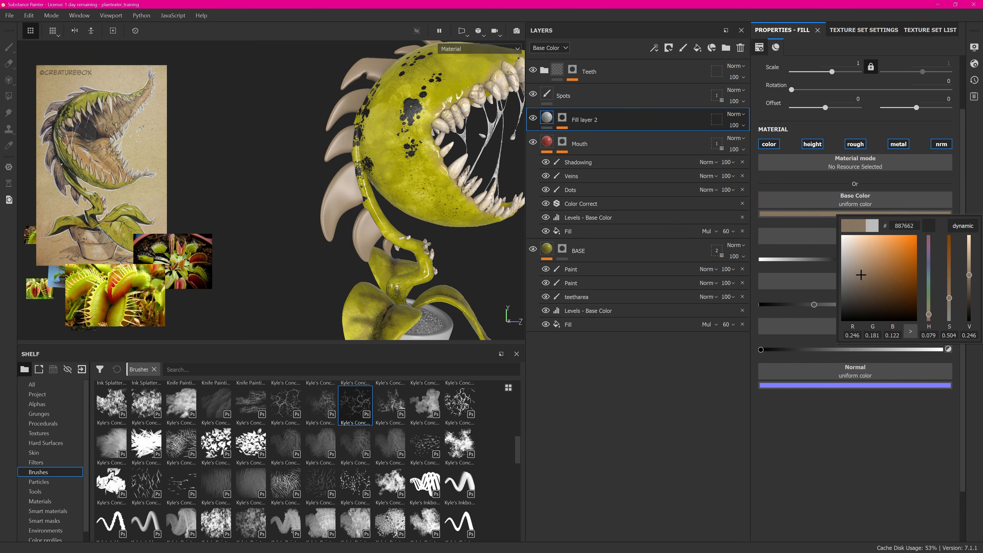
{"action": "left_click_drag", "start_coordinate": [59, 165], "coordinate": [55, 170]}
{"action": "left_click_drag", "start_coordinate": [345, 136], "coordinate": [411, 86], "text": "alt"}
Adjust the fin layer's base color to a darker greyish brown and set its roughness to 0.5014.
{"action": "left_click", "coordinate": [843, 214]}
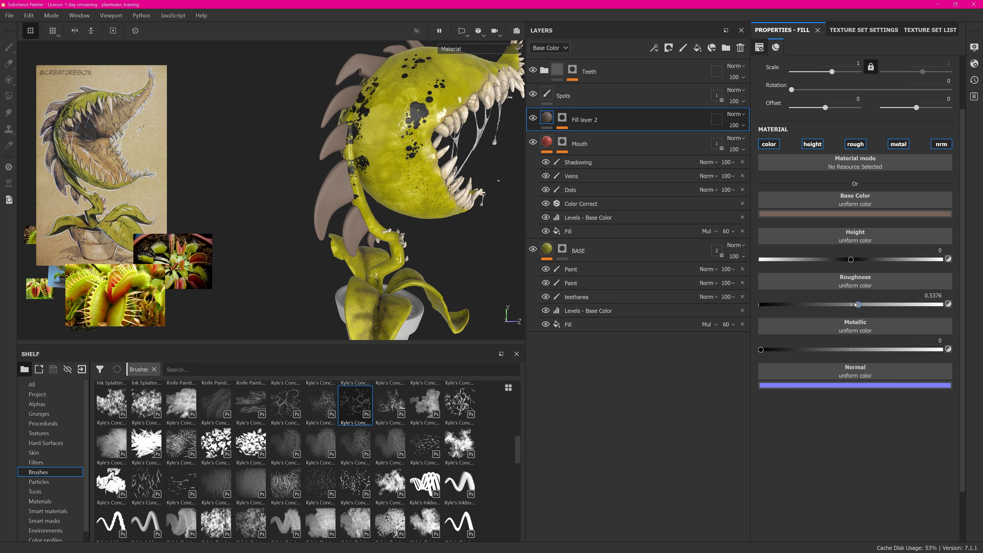
{"action": "left_click_drag", "start_coordinate": [334, 150], "coordinate": [333, 130], "text": "alt"}
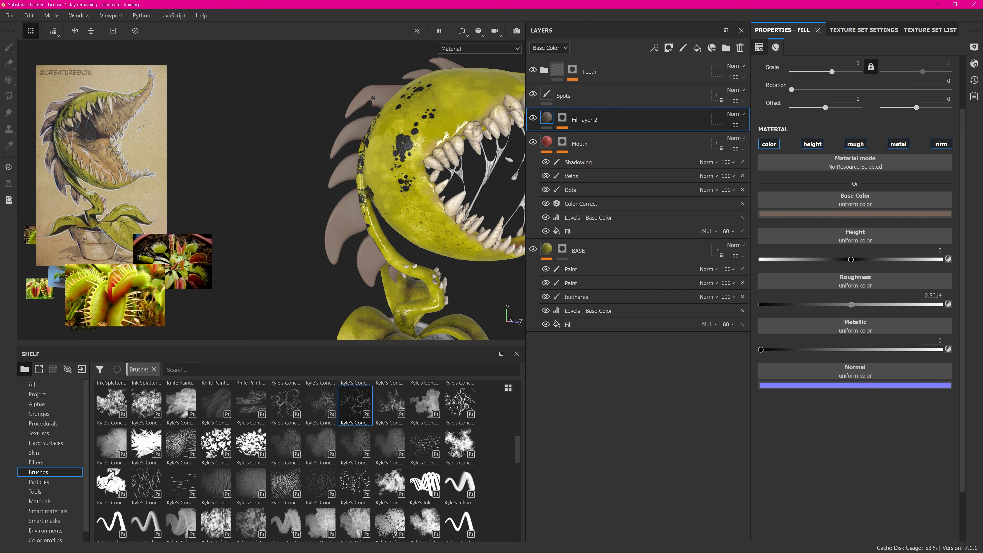
{"action": "left_click_drag", "start_coordinate": [373, 98], "coordinate": [382, 112], "text": "alt"}
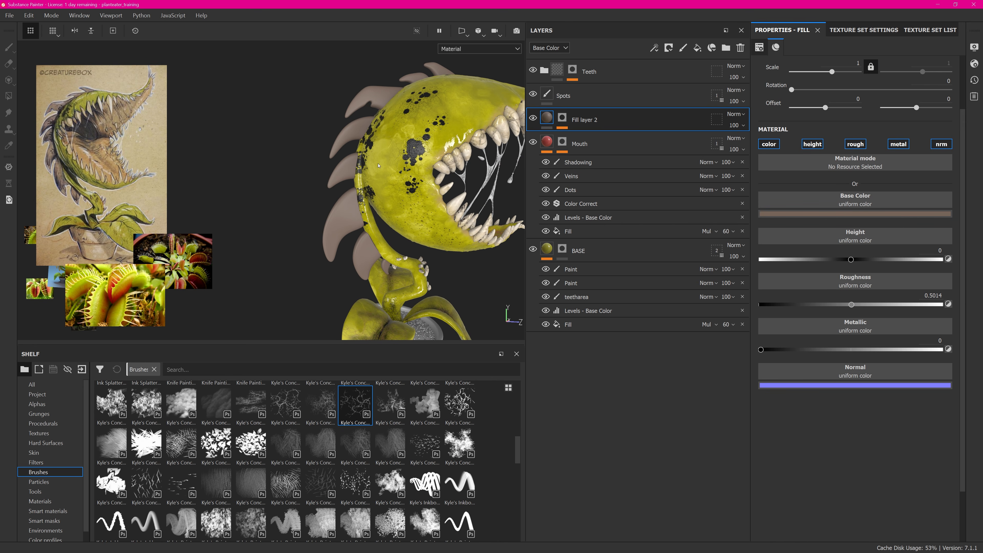
{"action": "left_click_drag", "start_coordinate": [378, 165], "coordinate": [373, 150], "text": "alt"}
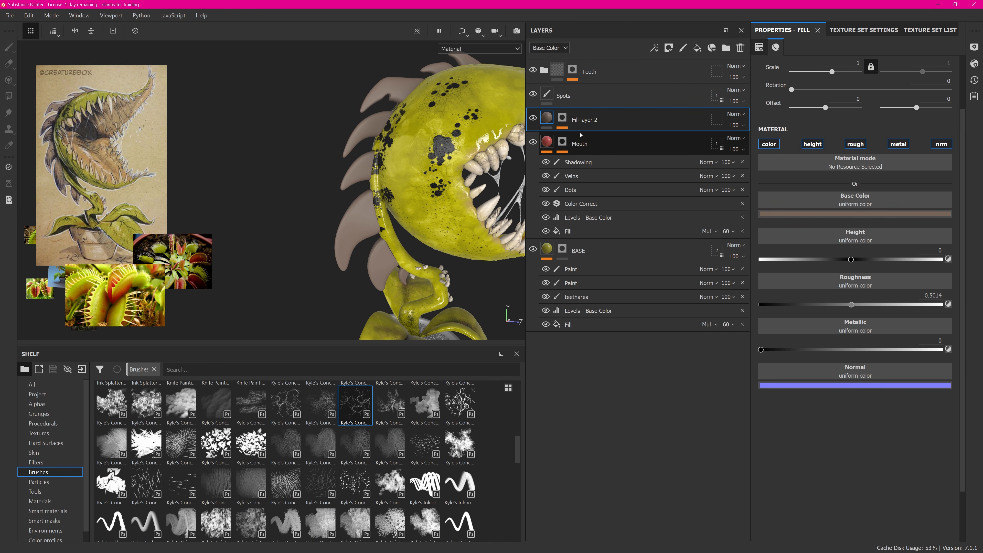
Add a paint effect to the content of the back fins' fill layer.
{"action": "right_click", "coordinate": [620, 121]}
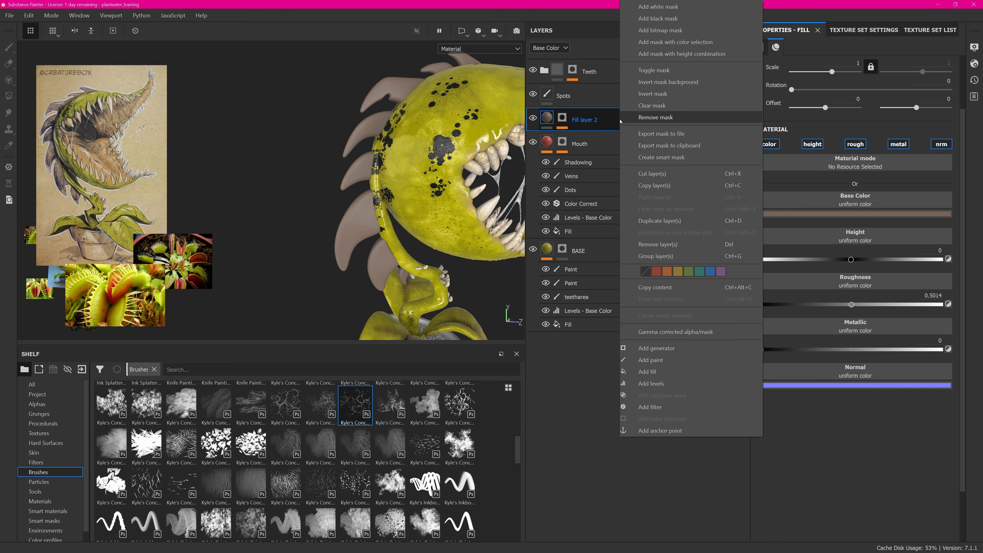
{"action": "left_click", "coordinate": [651, 71]}
{"action": "left_click", "coordinate": [654, 48]}
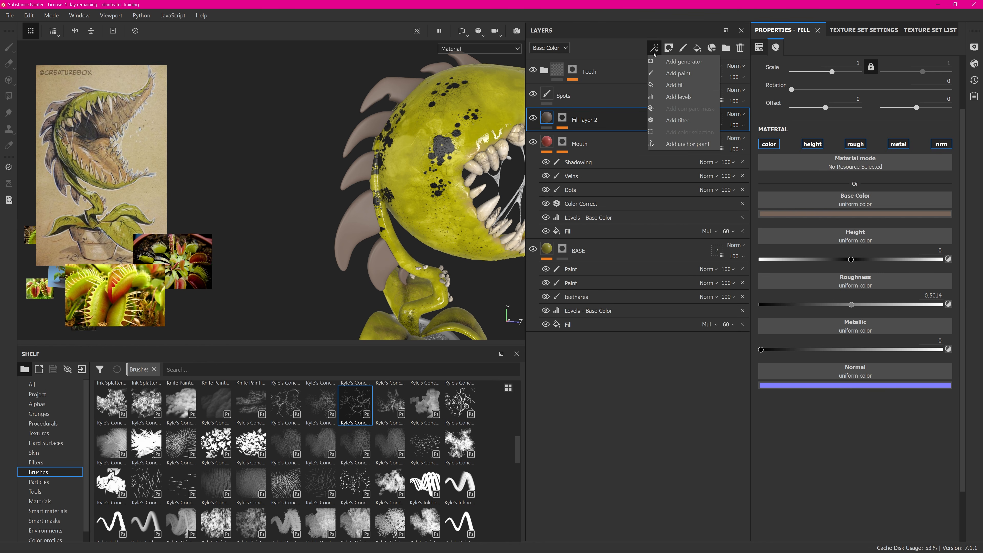
{"action": "left_click", "coordinate": [679, 75]}
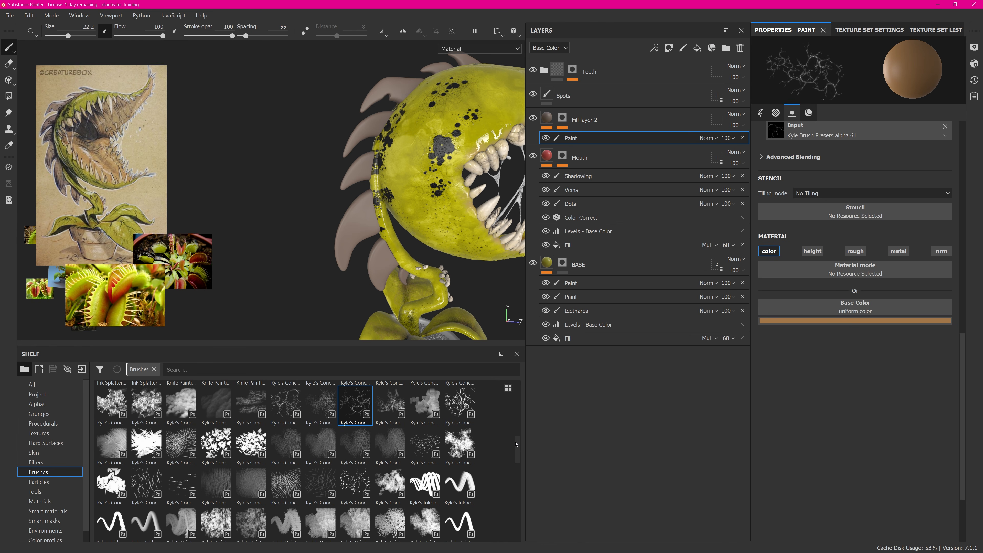
Choose the cloudy Kyle's Real brush that uses Kyle Brush Presets alpha 27 for painting the fins.
{"action": "scroll", "coordinate": [520, 446], "scroll_direction": "up", "scroll_amount": 1}
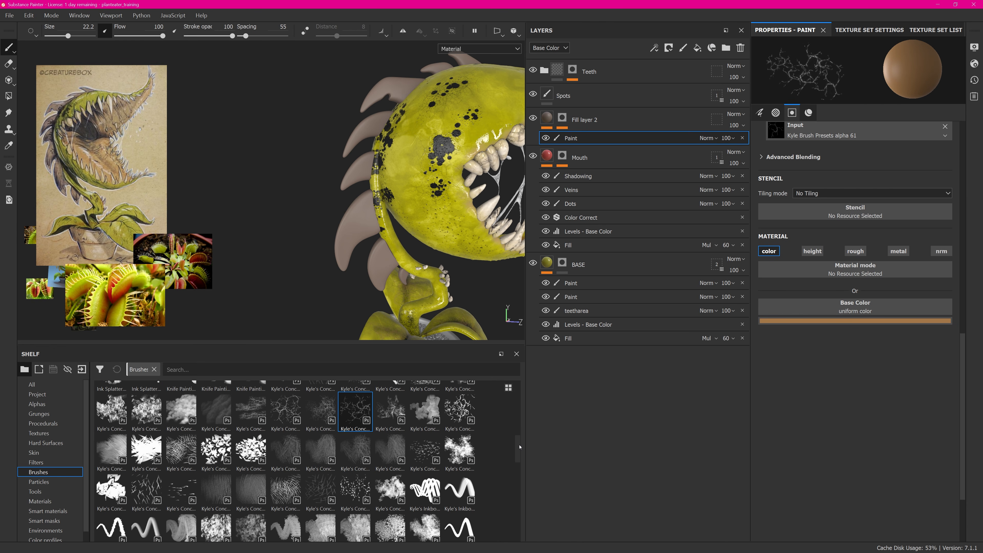
{"action": "scroll", "coordinate": [520, 446], "scroll_direction": "down", "scroll_amount": 5}
{"action": "left_click", "coordinate": [147, 449]}
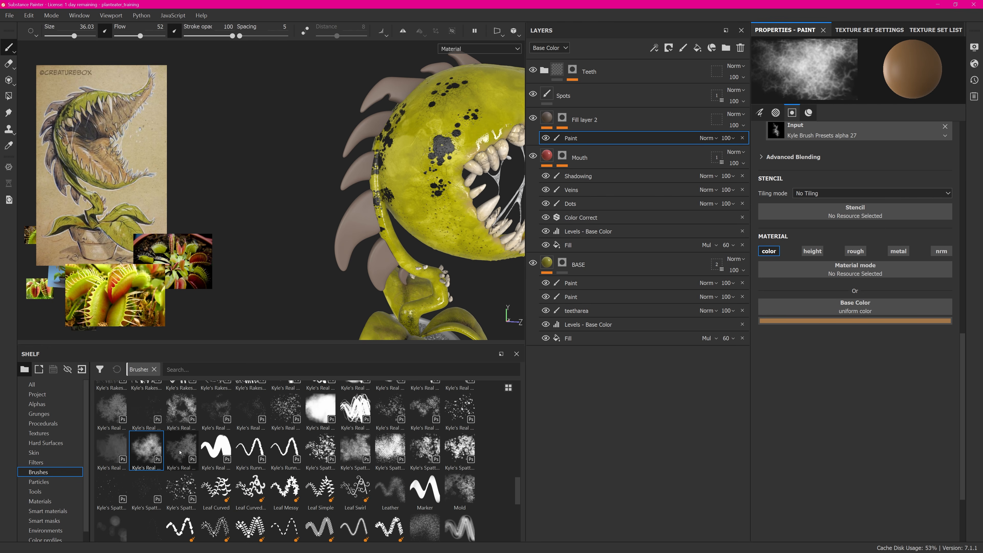
{"action": "scroll", "coordinate": [365, 229], "scroll_direction": "up", "scroll_amount": 3}
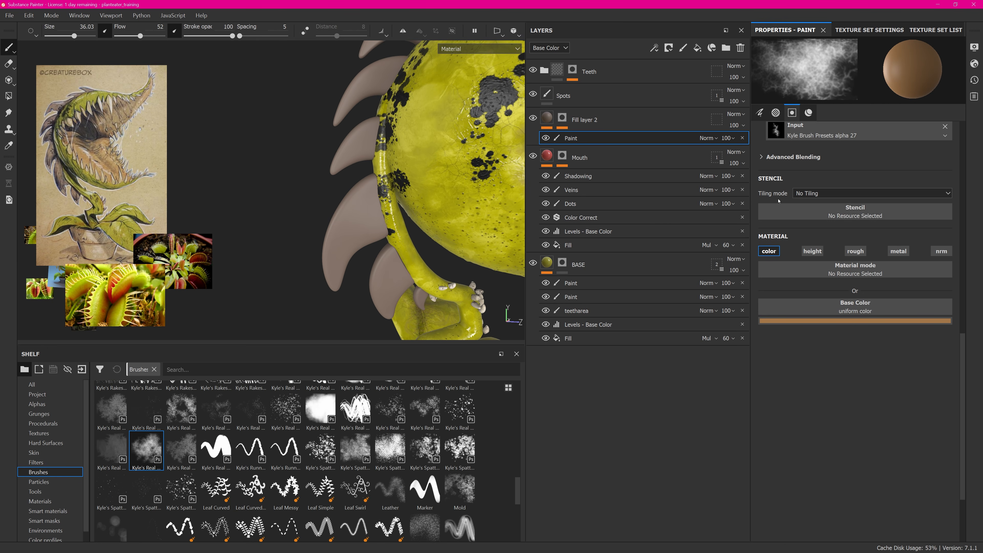
Set the brush's base color to light purple 8d7aa3 and try a stroke across a lower back fin.
{"action": "left_click", "coordinate": [793, 320]}
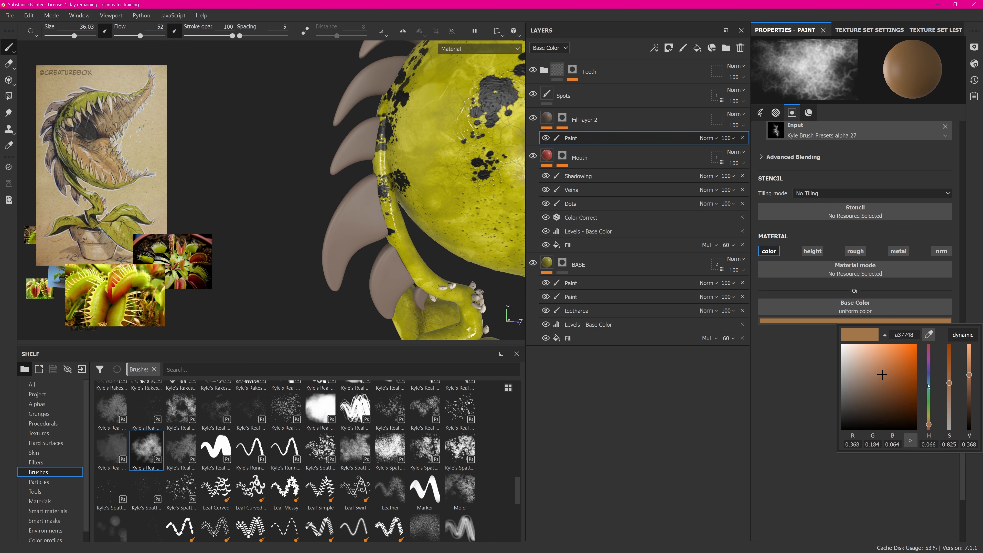
{"action": "left_click_drag", "start_coordinate": [930, 424], "coordinate": [951, 409]}
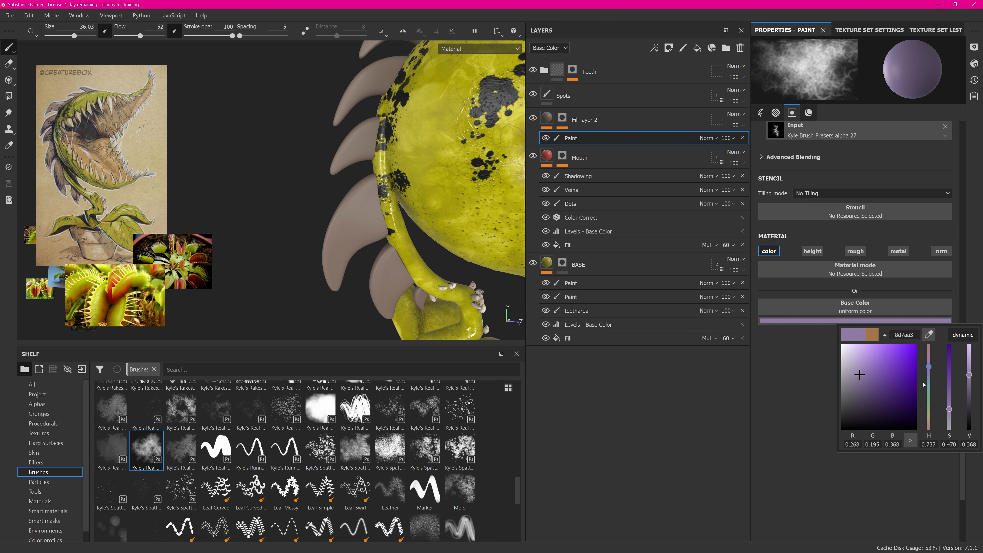
{"action": "mouse_move", "coordinate": [346, 212]}
{"action": "left_mouse_down"}
{"action": "mouse_move", "coordinate": [359, 228]}
{"action": "mouse_move", "coordinate": [380, 224]}
{"action": "left_mouse_up"}
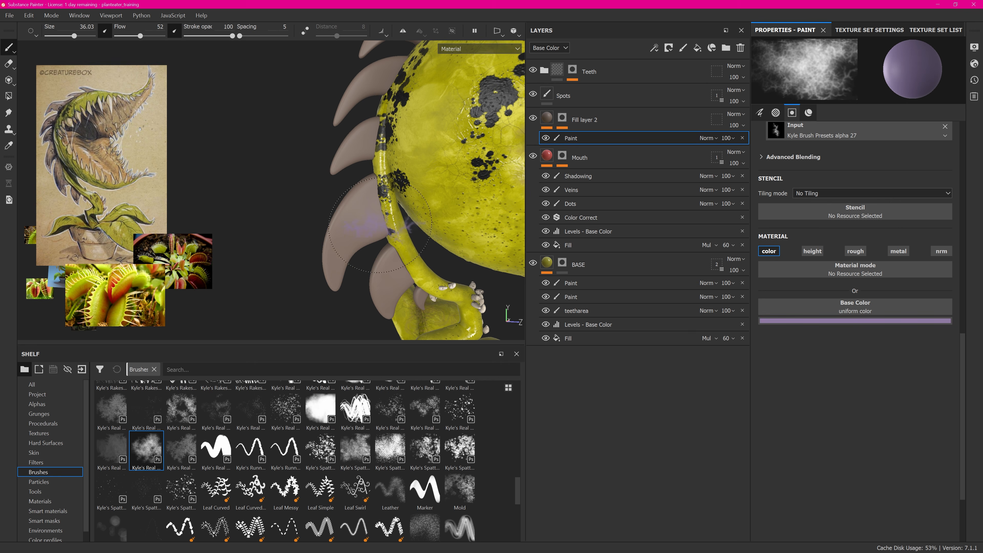
Darken the brush's base color to the deep purple 3e3549.
{"action": "left_click", "coordinate": [895, 321]}
{"action": "left_click_drag", "start_coordinate": [969, 376], "coordinate": [968, 404]}
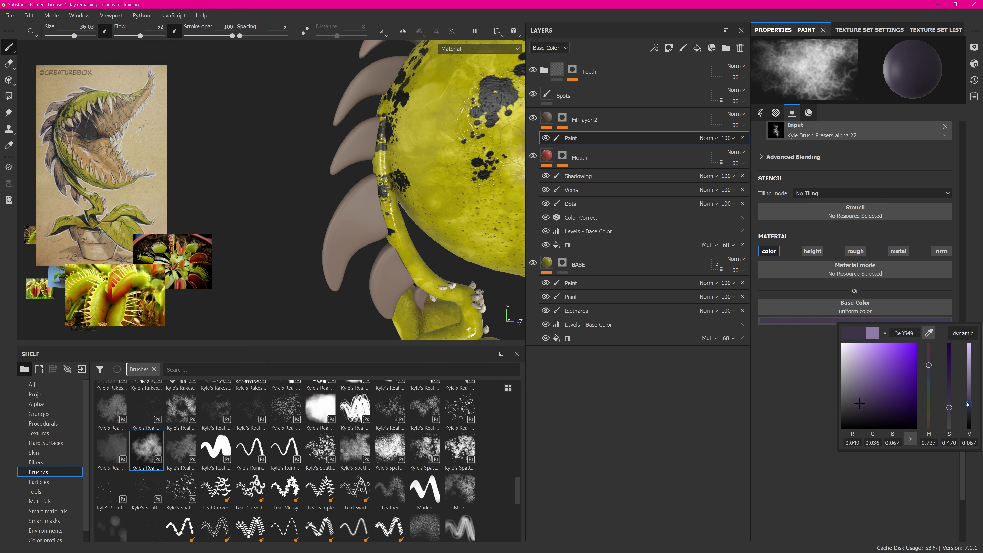
{"action": "left_click", "coordinate": [369, 231]}
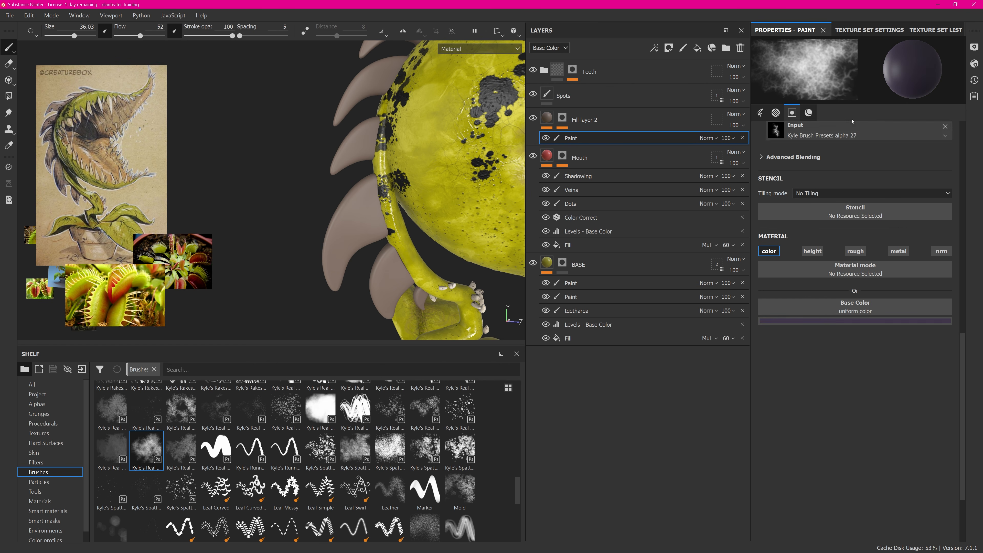
Set the cloudy brush's flow to 9 and paint soft deep purple shading over the back fins.
{"action": "left_click", "coordinate": [759, 112]}
{"action": "left_click_drag", "start_coordinate": [856, 222], "coordinate": [785, 222]}
{"action": "left_click_drag", "start_coordinate": [387, 217], "coordinate": [402, 214], "text": "alt"}
{"action": "mouse_move", "coordinate": [387, 213]}
{"action": "right_mouse_down", "text": "alt"}
{"action": "mouse_move", "coordinate": [403, 213]}
{"action": "mouse_move", "coordinate": [361, 207]}
{"action": "right_mouse_up", "text": "alt"}
{"action": "left_click_drag", "start_coordinate": [394, 183], "coordinate": [393, 191], "text": "alt"}
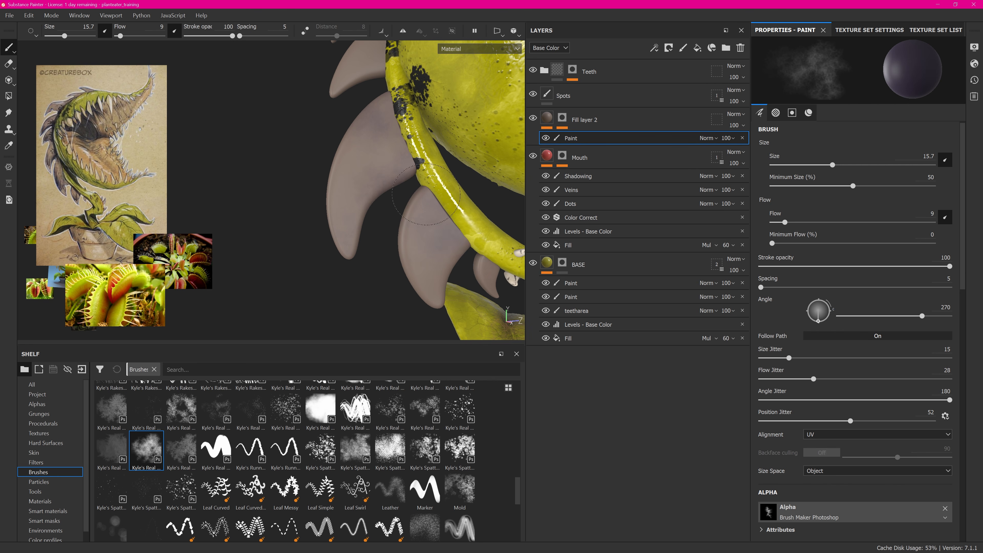
{"action": "left_click_drag", "start_coordinate": [496, 272], "coordinate": [418, 204], "text": "alt"}
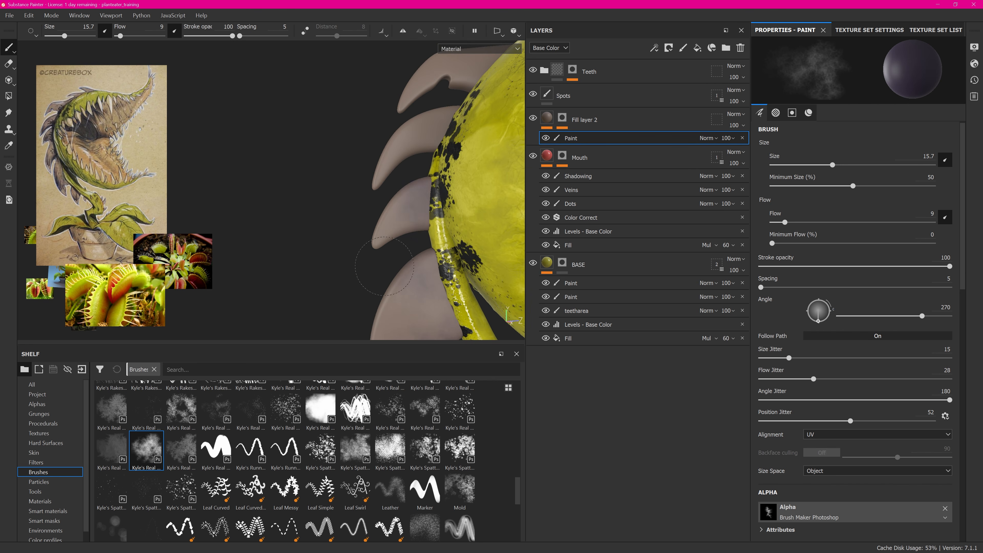
{"action": "left_click_drag", "start_coordinate": [385, 265], "coordinate": [432, 204], "text": "alt"}
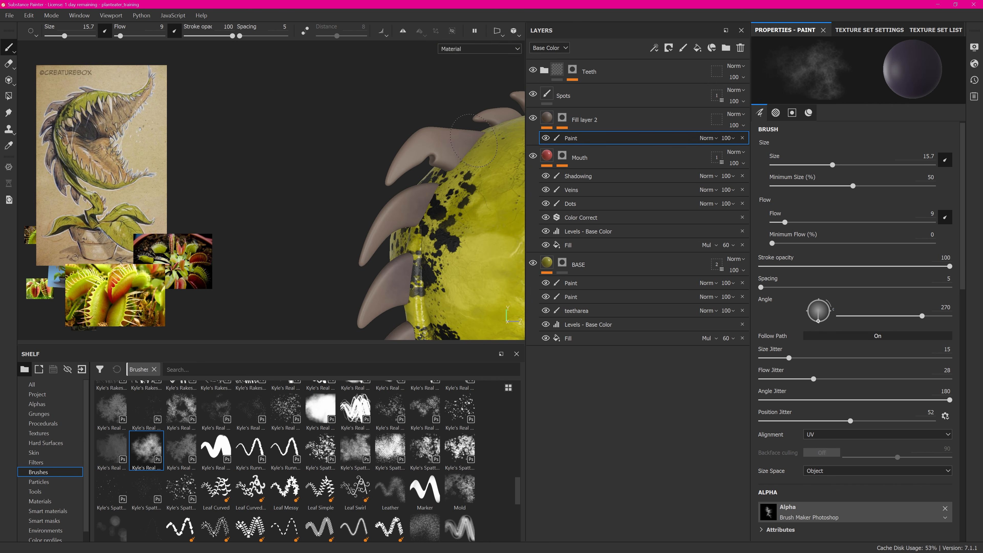
{"action": "mouse_move", "coordinate": [473, 140]}
{"action": "left_mouse_down", "text": "alt"}
{"action": "mouse_move", "coordinate": [399, 220]}
{"action": "mouse_move", "coordinate": [376, 209]}
{"action": "left_mouse_up", "text": "alt"}
Choose the Kyle's Concept brush with the branching crack pattern and paint dark veins on the back fins at size 16.25.
{"action": "scroll", "coordinate": [425, 450], "scroll_direction": "up", "scroll_amount": 7}
{"action": "left_click", "coordinate": [355, 432]}
{"action": "right_click_drag", "start_coordinate": [445, 149], "coordinate": [437, 149], "text": "ctrl"}
{"action": "left_click_drag", "start_coordinate": [461, 155], "coordinate": [437, 154], "text": "ctrl"}
{"action": "left_click_drag", "start_coordinate": [445, 136], "coordinate": [460, 167]}
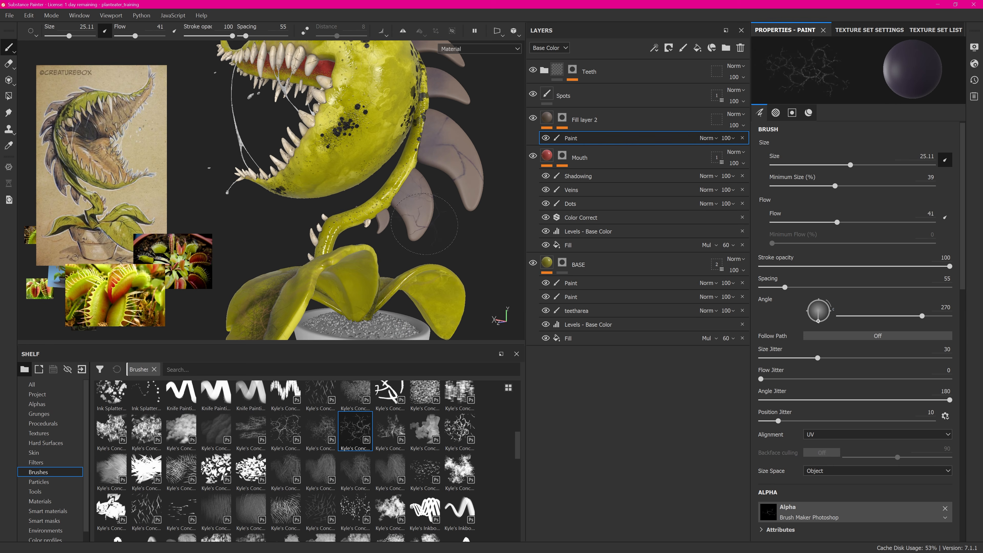
{"action": "left_click_drag", "start_coordinate": [436, 132], "coordinate": [402, 163], "text": "alt"}
{"action": "right_click_drag", "start_coordinate": [403, 162], "coordinate": [456, 155], "text": "alt"}
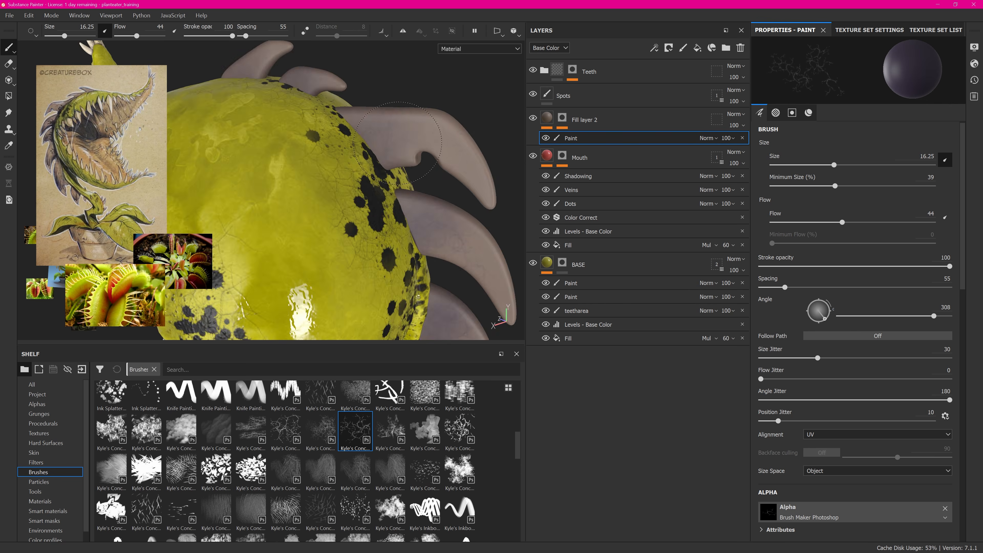
{"action": "left_click_drag", "start_coordinate": [514, 163], "coordinate": [456, 170], "text": "alt"}
{"action": "right_click_drag", "start_coordinate": [456, 170], "coordinate": [410, 186], "text": "alt"}
Enable the brush's height channel at 0.0696 and paint raised veins on the lower back fins.
{"action": "left_click", "coordinate": [808, 113]}
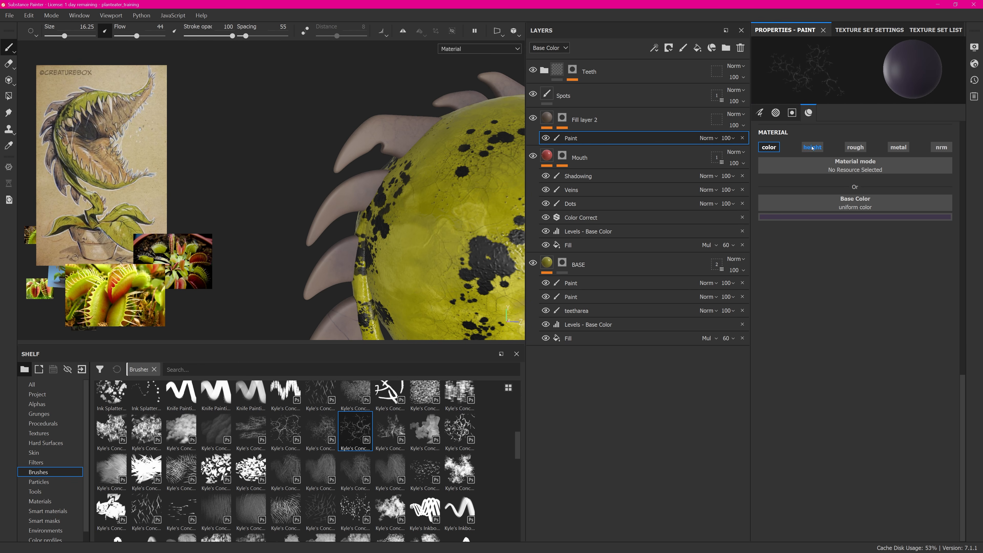
{"action": "left_click", "coordinate": [813, 148]}
{"action": "left_click_drag", "start_coordinate": [850, 262], "coordinate": [857, 263]}
{"action": "left_click_drag", "start_coordinate": [445, 186], "coordinate": [387, 194], "text": "alt"}
{"action": "mouse_move", "coordinate": [374, 197]}
{"action": "left_mouse_down"}
{"action": "mouse_move", "coordinate": [365, 213]}
{"action": "mouse_move", "coordinate": [390, 193]}
{"action": "left_mouse_up"}
{"action": "right_click_drag", "start_coordinate": [391, 194], "coordinate": [418, 190], "text": "alt"}
{"action": "left_click_drag", "start_coordinate": [418, 190], "coordinate": [429, 189], "text": "ctrl"}
{"action": "left_click", "coordinate": [428, 189]}
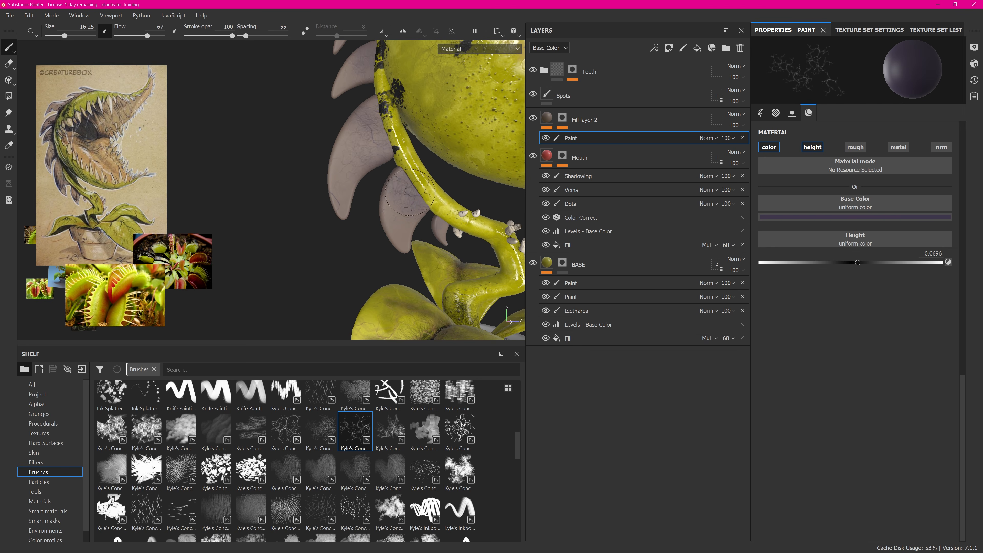
Extend the raised purple veins over the remaining back fins.
{"action": "right_click_drag", "start_coordinate": [428, 189], "coordinate": [368, 190], "text": "alt"}
{"action": "left_click_drag", "start_coordinate": [368, 189], "coordinate": [410, 217], "text": "alt"}
{"action": "right_click_drag", "start_coordinate": [348, 193], "coordinate": [387, 202], "text": "alt"}
{"action": "left_click", "coordinate": [366, 206]}
{"action": "left_click_drag", "start_coordinate": [367, 205], "coordinate": [286, 203], "text": "alt"}
{"action": "left_click_drag", "start_coordinate": [410, 200], "coordinate": [390, 190], "text": "alt"}
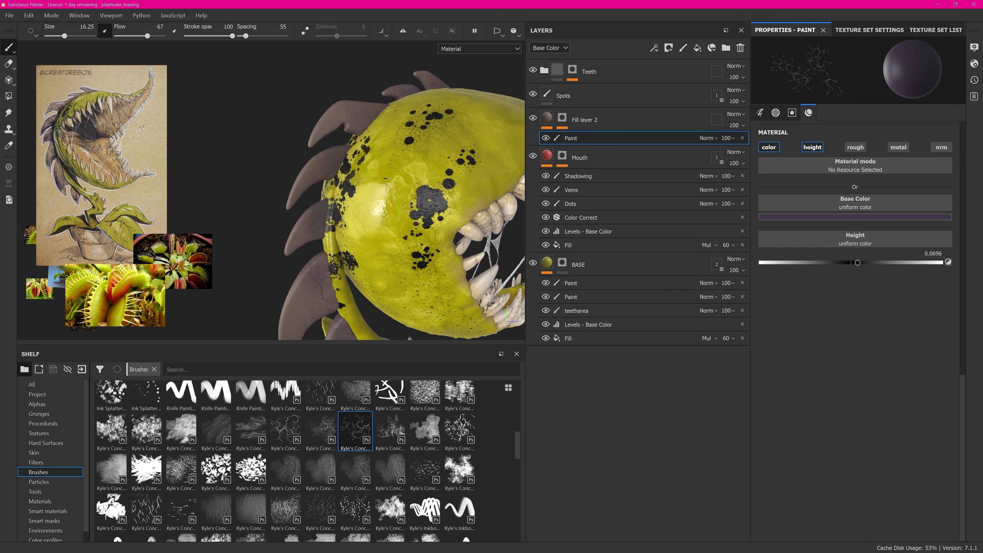
Copy the Mouth layer's Dots paint effect to the top of Fill layer 2 and choose the dotted Ink Splatter brush.
{"action": "left_click", "coordinate": [591, 206]}
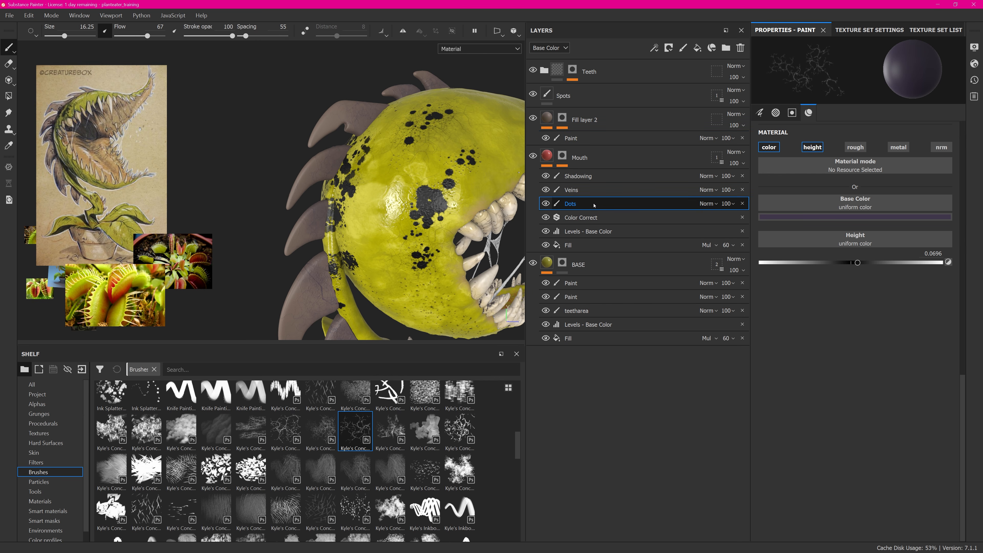
{"action": "left_click_drag", "start_coordinate": [592, 204], "coordinate": [596, 141]}
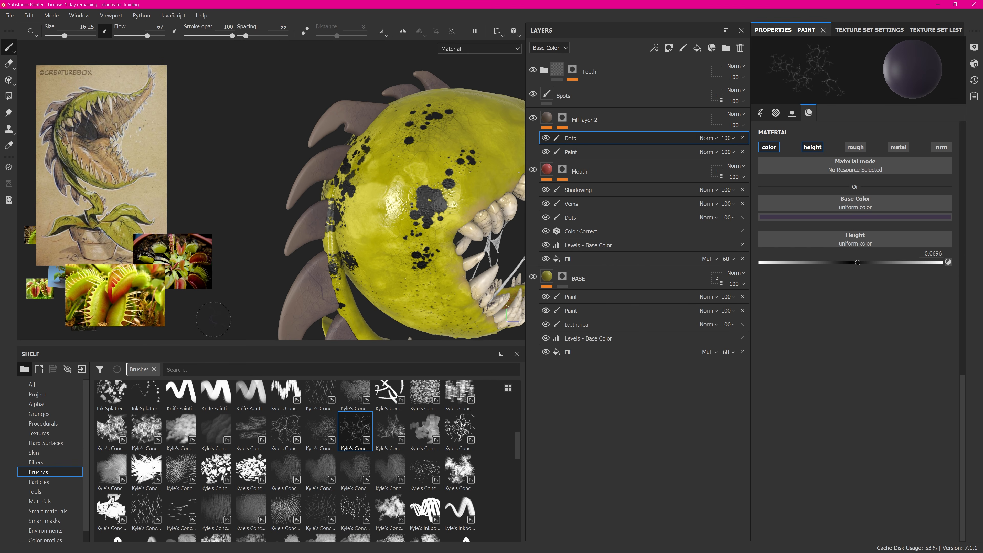
{"action": "left_click_drag", "start_coordinate": [517, 448], "coordinate": [518, 390]}
{"action": "scroll", "coordinate": [271, 445], "scroll_direction": "down", "scroll_amount": 5}
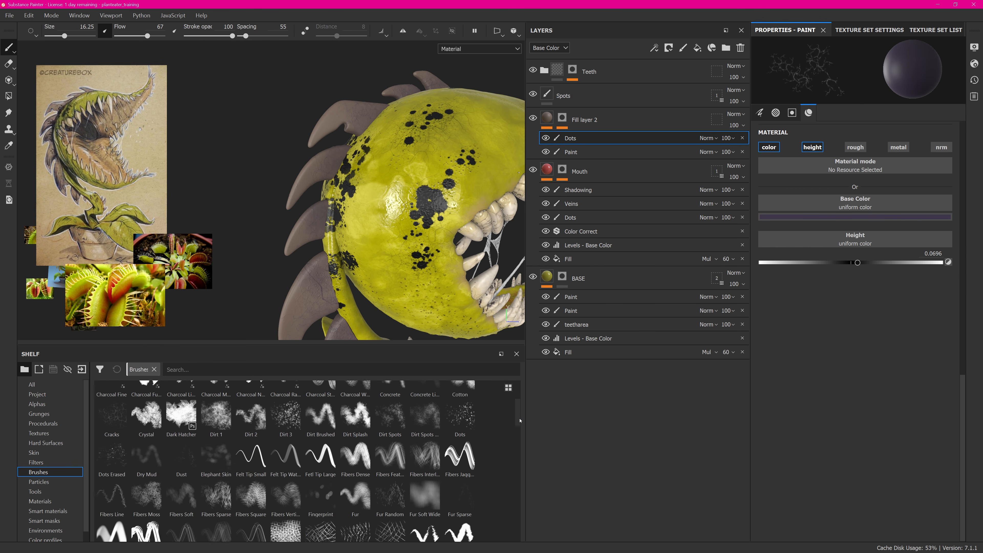
{"action": "left_click", "coordinate": [146, 440]}
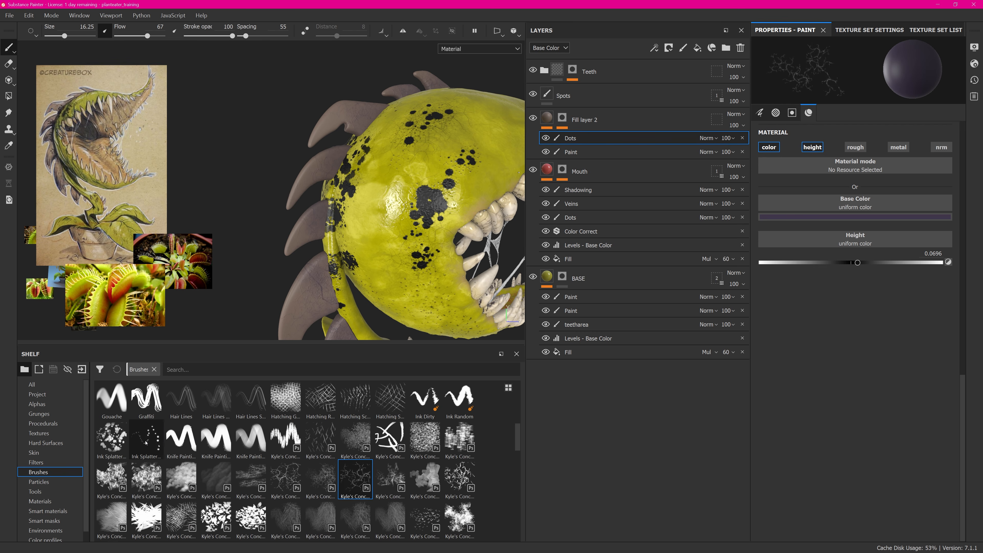
Set the splatter brush to black with height 0.0362 and roughness 0.5877, and paint dots at the base of the upper fins.
{"action": "left_click", "coordinate": [848, 215]}
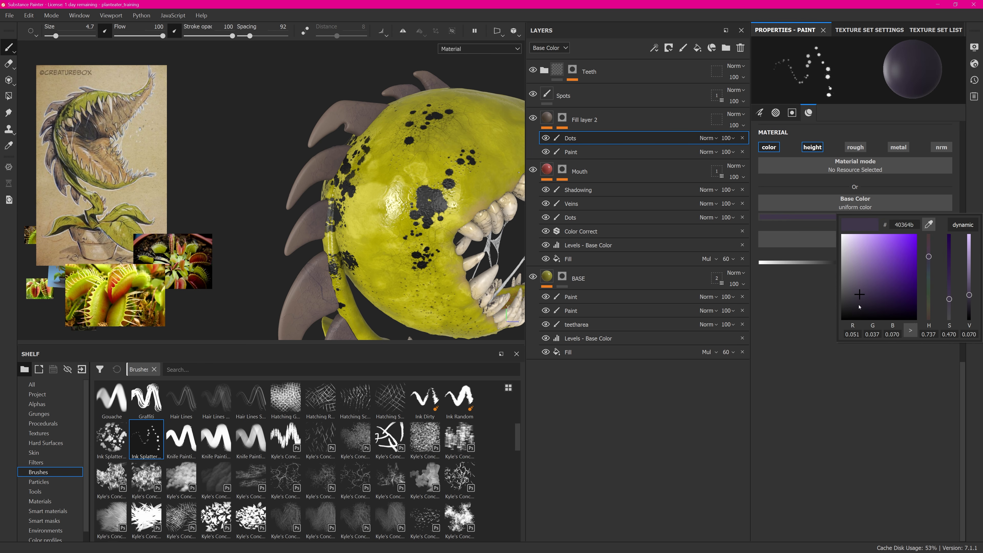
{"action": "left_click_drag", "start_coordinate": [859, 307], "coordinate": [860, 329]}
{"action": "left_click", "coordinate": [855, 147]}
{"action": "left_click_drag", "start_coordinate": [387, 174], "coordinate": [410, 182], "text": "alt"}
{"action": "right_click_drag", "start_coordinate": [387, 175], "coordinate": [422, 182], "text": "alt"}
{"action": "left_click", "coordinate": [365, 118]}
{"action": "left_click_drag", "start_coordinate": [365, 131], "coordinate": [364, 167], "text": "alt"}
{"action": "left_click", "coordinate": [353, 183]}
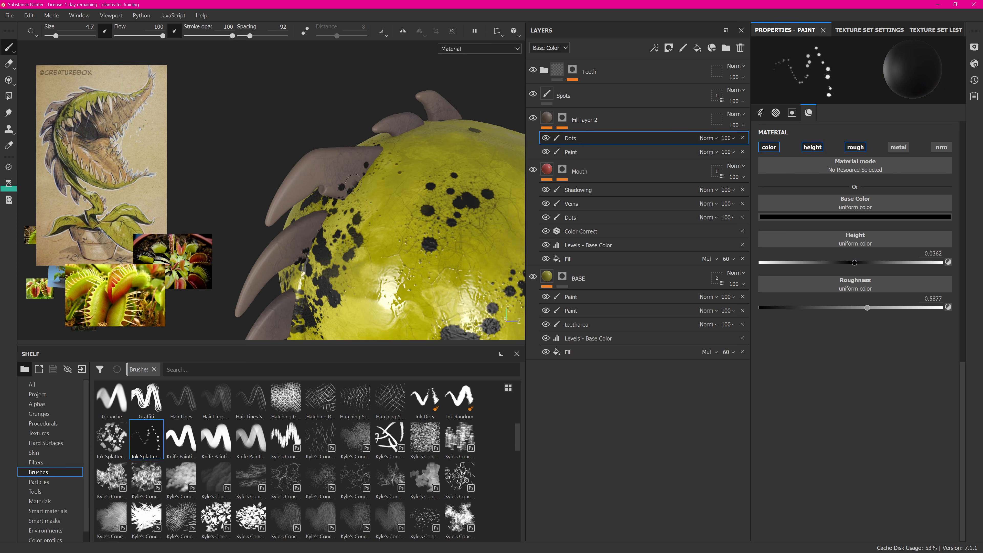
Set the splatter brush's Follow Path to off, alignment to UV and spacing to 164, save the project, and dot the top fins.
{"action": "left_click", "coordinate": [759, 113]}
{"action": "left_click", "coordinate": [877, 336]}
{"action": "left_click", "coordinate": [877, 434]}
{"action": "left_click", "coordinate": [851, 464]}
{"action": "key", "text": "ctrl+s"}
{"action": "left_click_drag", "start_coordinate": [802, 287], "coordinate": [837, 287]}
{"action": "left_click_drag", "start_coordinate": [406, 174], "coordinate": [445, 163], "text": "alt"}
{"action": "left_click", "coordinate": [467, 120]}
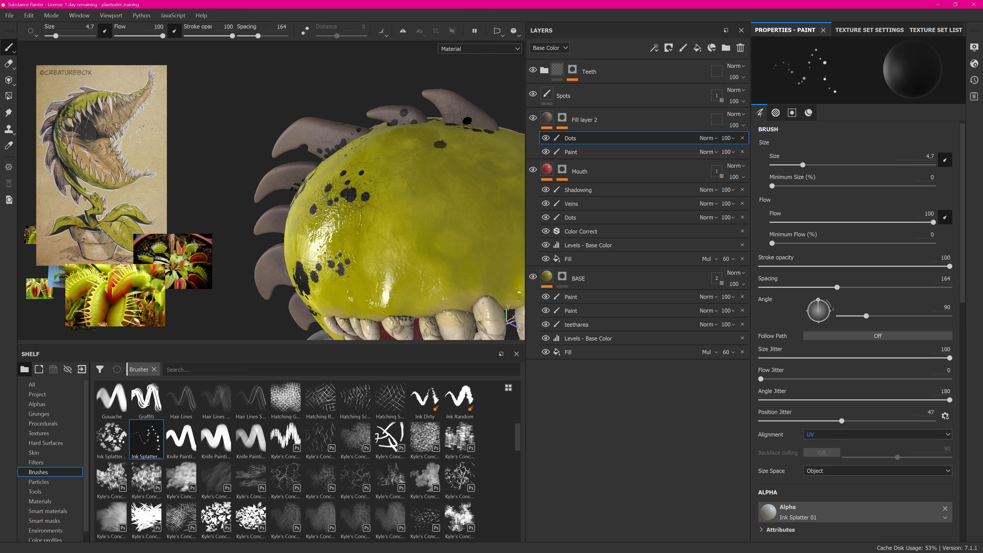
Enlarge the splatter brush to size 7.2 and scatter black dots along the rest of the back fins.
{"action": "left_click_drag", "start_coordinate": [344, 137], "coordinate": [366, 179], "text": "alt"}
{"action": "mouse_move", "coordinate": [384, 214]}
{"action": "left_mouse_down", "text": "alt"}
{"action": "mouse_move", "coordinate": [402, 194]}
{"action": "mouse_move", "coordinate": [371, 155]}
{"action": "left_mouse_up", "text": "alt"}
{"action": "left_click", "coordinate": [335, 103]}
{"action": "right_click_drag", "start_coordinate": [371, 174], "coordinate": [329, 175], "text": "alt"}
{"action": "left_click_drag", "start_coordinate": [329, 174], "coordinate": [380, 182], "text": "alt"}
{"action": "right_click_drag", "start_coordinate": [360, 216], "coordinate": [363, 217], "text": "ctrl"}
{"action": "mouse_move", "coordinate": [365, 242]}
{"action": "left_mouse_down"}
{"action": "mouse_move", "coordinate": [365, 223]}
{"action": "mouse_move", "coordinate": [348, 209]}
{"action": "left_mouse_up"}
{"action": "right_click_drag", "start_coordinate": [348, 209], "coordinate": [371, 209], "text": "alt"}
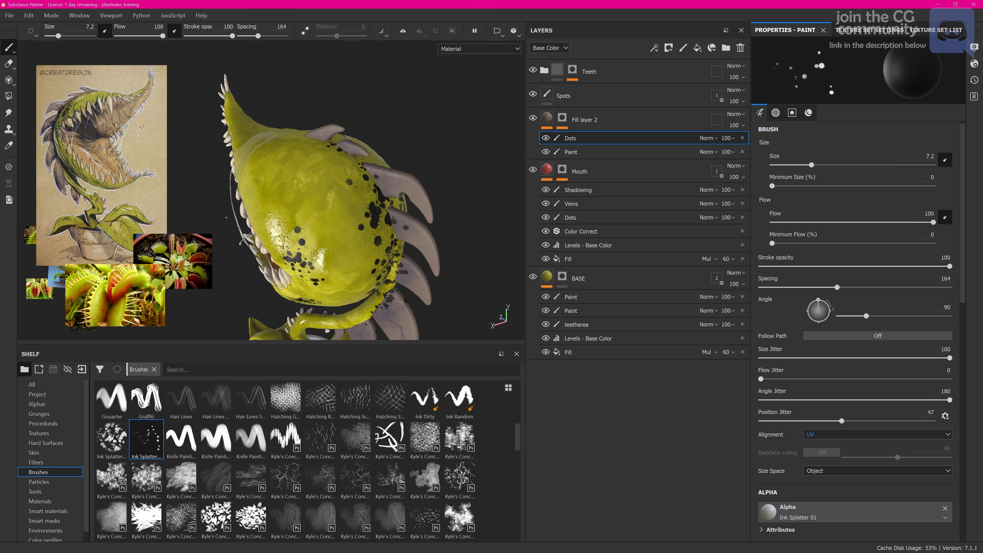
{"action": "left_click_drag", "start_coordinate": [363, 202], "coordinate": [374, 148], "text": "alt"}
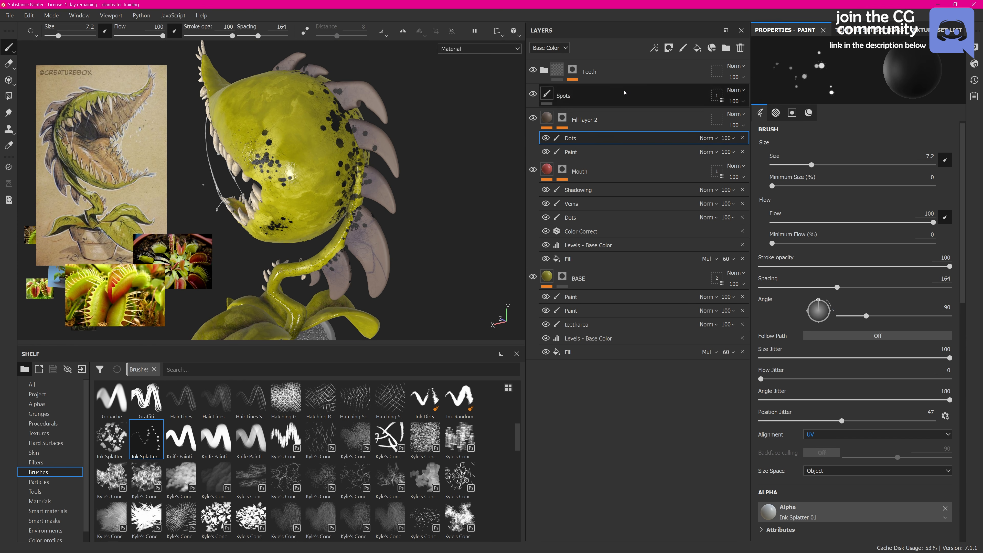
Add a paint effect above Dots in Fill layer 2 and name it Lines.
{"action": "left_click", "coordinate": [654, 48]}
{"action": "left_click", "coordinate": [678, 73]}
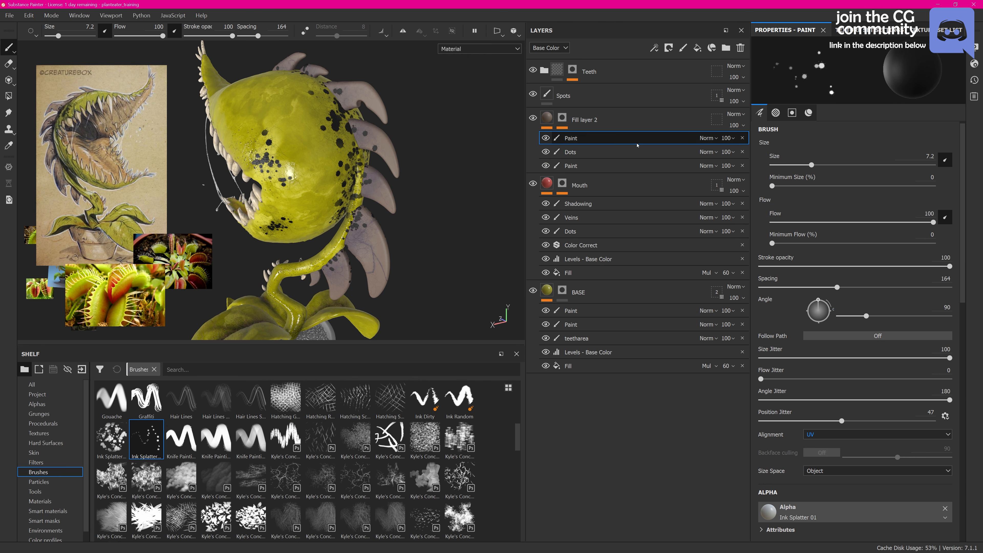
{"action": "double_click", "coordinate": [574, 138]}
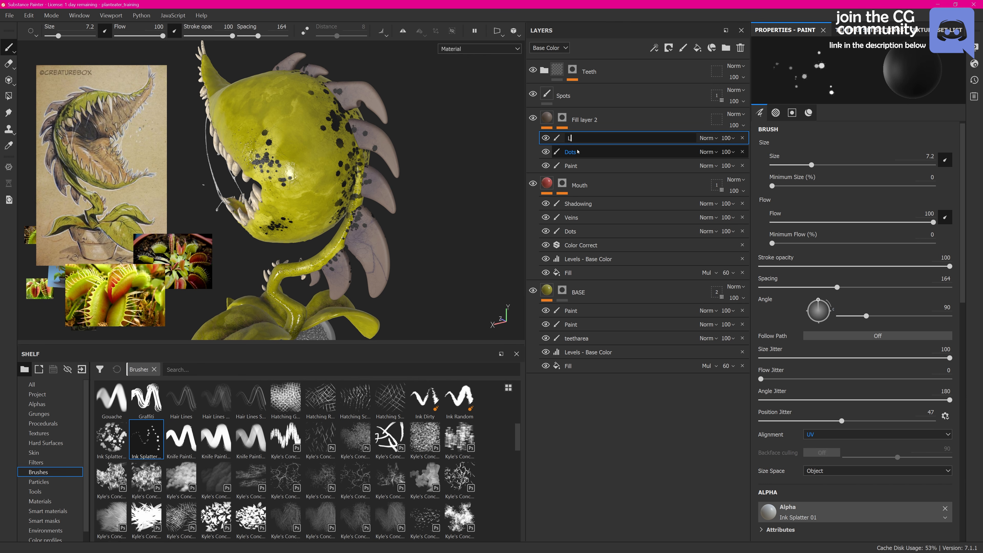
{"action": "type", "text": "Lines"}
{"action": "key", "text": "Return"}
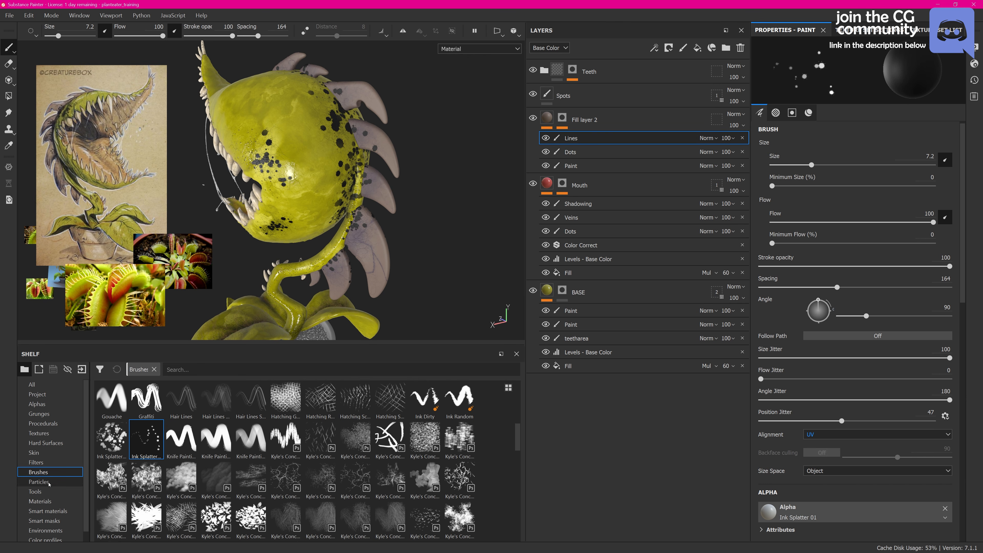
Try the Random Paint particle brush near the back fins, and switch to the Leaks particle brush.
{"action": "left_click", "coordinate": [45, 481]}
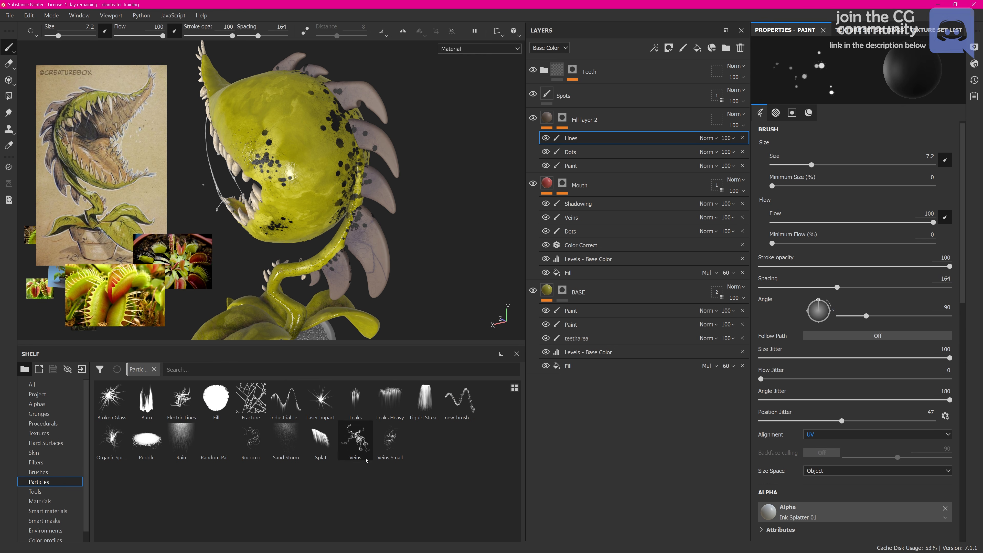
{"action": "left_click", "coordinate": [216, 439]}
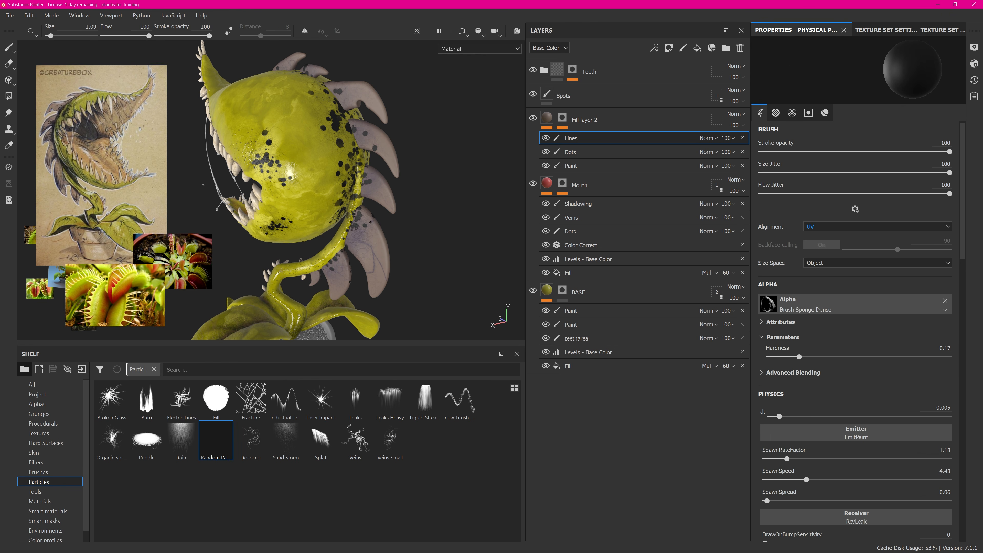
{"action": "left_click", "coordinate": [362, 227]}
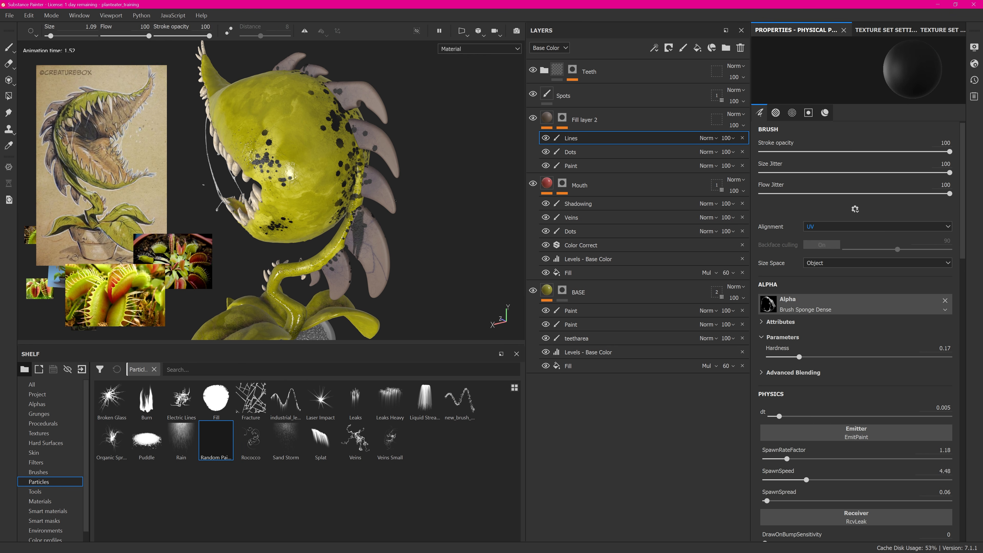
{"action": "left_click", "coordinate": [355, 399]}
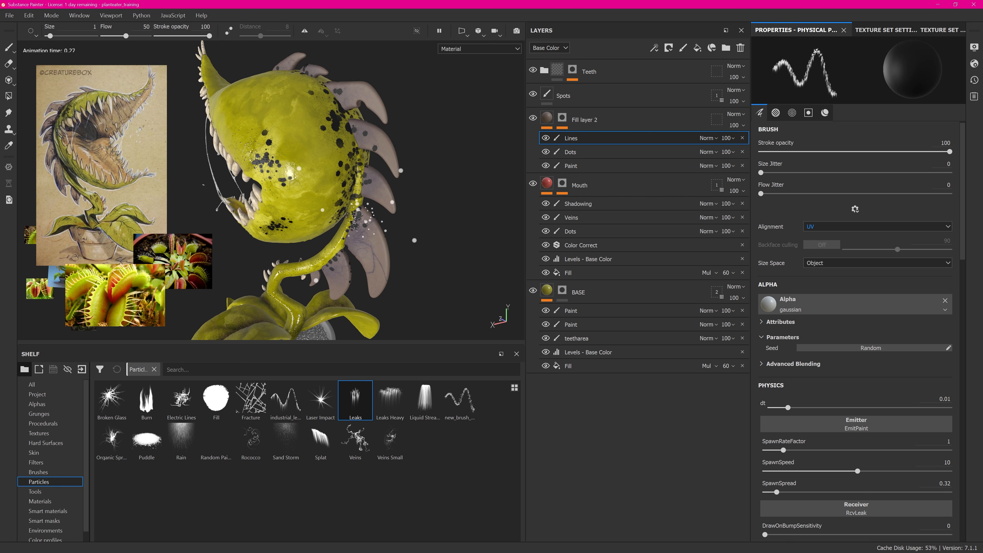
Try a Leaks particle stroke across the large upper back fin at size 1 and undo it.
{"action": "left_click_drag", "start_coordinate": [412, 162], "coordinate": [350, 186], "text": "alt"}
{"action": "scroll", "coordinate": [951, 170], "scroll_direction": "down", "scroll_amount": 10}
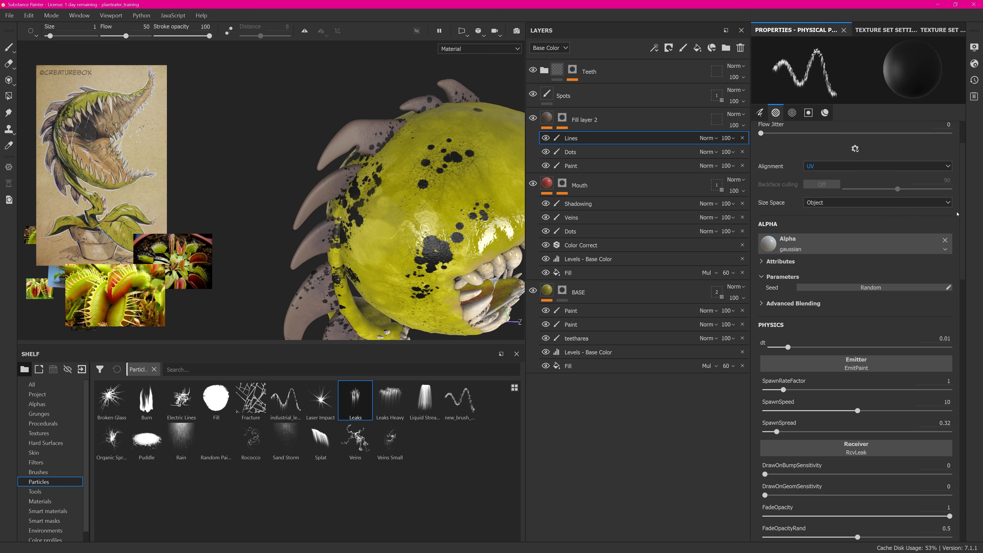
{"action": "right_click_drag", "start_coordinate": [391, 186], "coordinate": [415, 186], "text": "alt"}
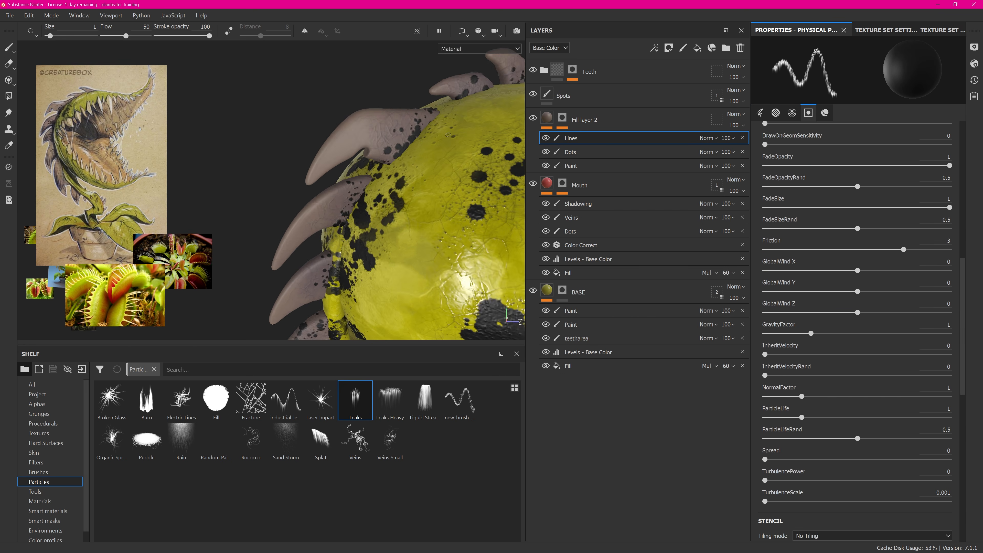
{"action": "left_click_drag", "start_coordinate": [414, 185], "coordinate": [403, 193], "text": "alt"}
{"action": "mouse_move", "coordinate": [333, 124]}
{"action": "left_mouse_down"}
{"action": "mouse_move", "coordinate": [398, 112]}
{"action": "mouse_move", "coordinate": [433, 126]}
{"action": "left_mouse_up"}
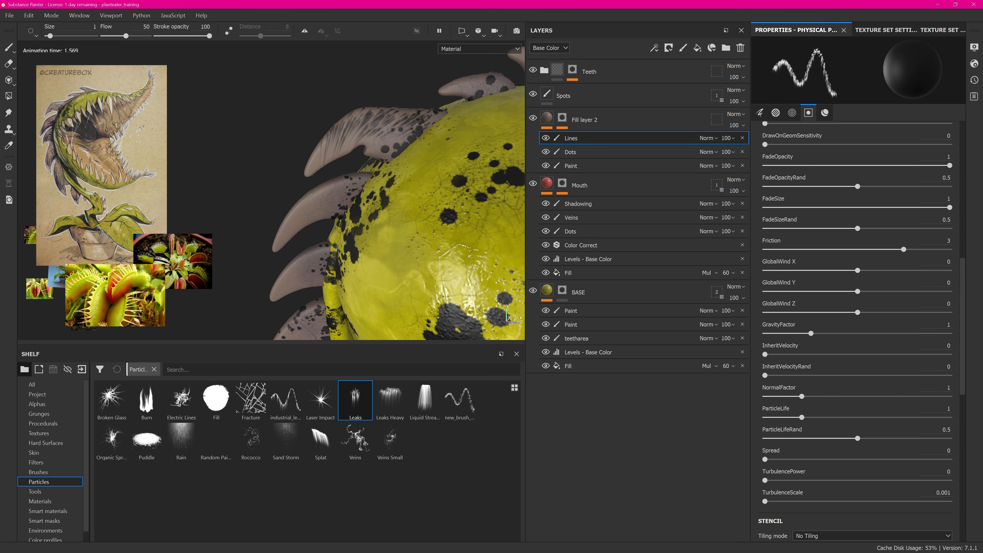
{"action": "key", "text": "ctrl+z"}
Test smaller Leaks strokes on the upper fin, undo them, and set the brush size to 0.82.
{"action": "right_click_drag", "start_coordinate": [340, 139], "coordinate": [329, 140], "text": "ctrl"}
{"action": "left_click_drag", "start_coordinate": [330, 131], "coordinate": [360, 113]}
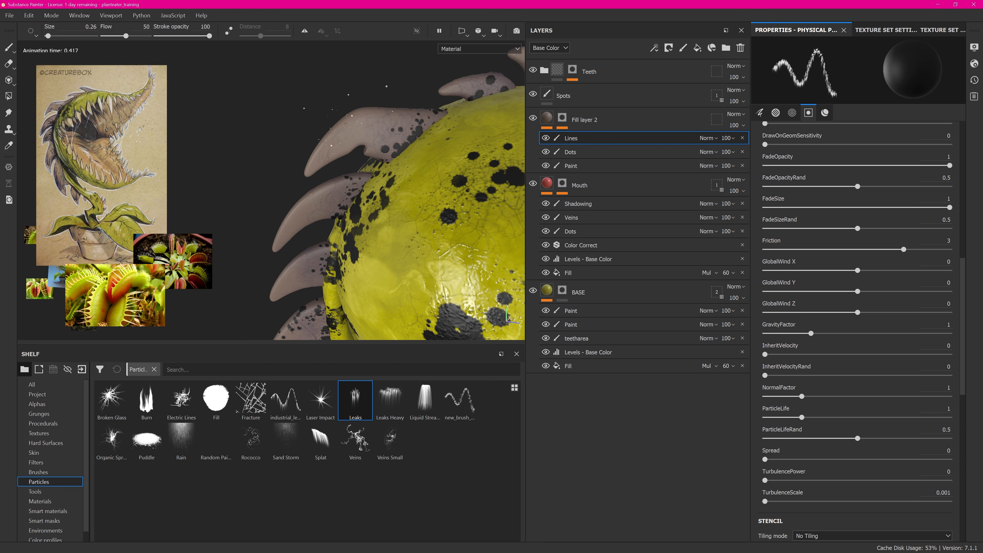
{"action": "key", "text": "ctrl+z"}
{"action": "right_click_drag", "start_coordinate": [339, 140], "coordinate": [344, 140], "text": "ctrl"}
{"action": "key", "text": "ctrl+z"}
Set the Leaks brush's SpawnSpeed to 5.91 and SpawnSpread to 1.39, and paint fine particle lines over the back fins.
{"action": "scroll", "coordinate": [960, 190], "scroll_direction": "up", "scroll_amount": 5}
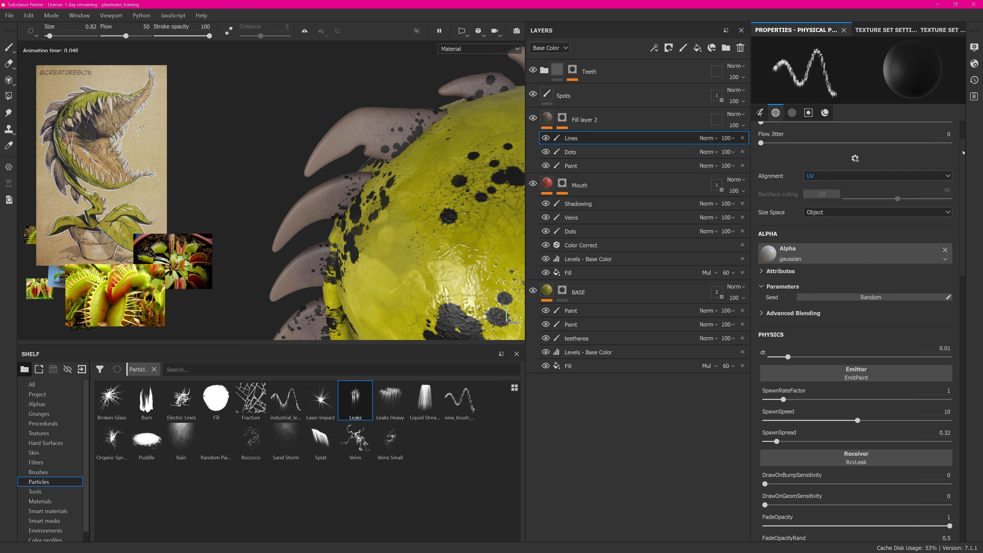
{"action": "scroll", "coordinate": [962, 191], "scroll_direction": "down", "scroll_amount": 4}
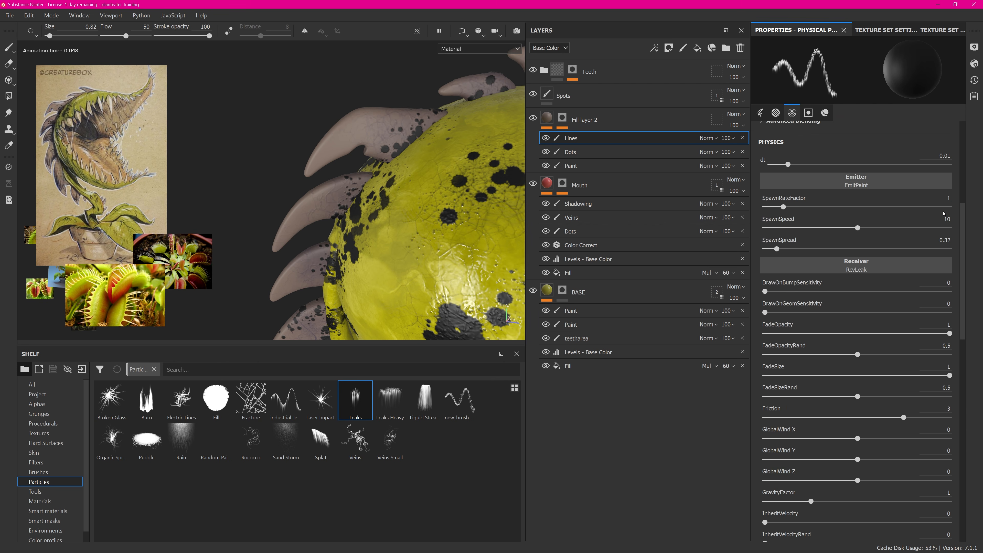
{"action": "left_click_drag", "start_coordinate": [821, 228], "coordinate": [812, 231]}
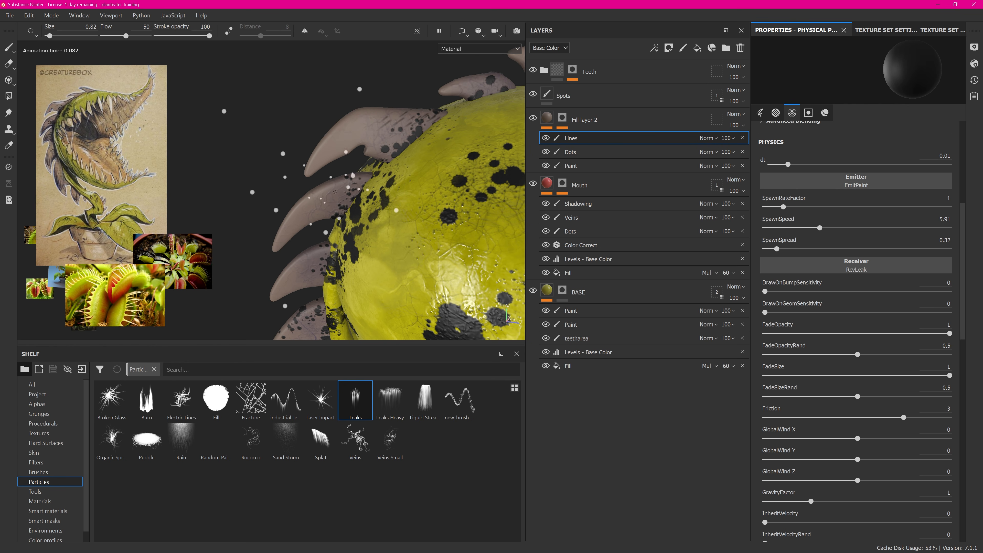
{"action": "left_click_drag", "start_coordinate": [335, 192], "coordinate": [334, 188], "text": "alt"}
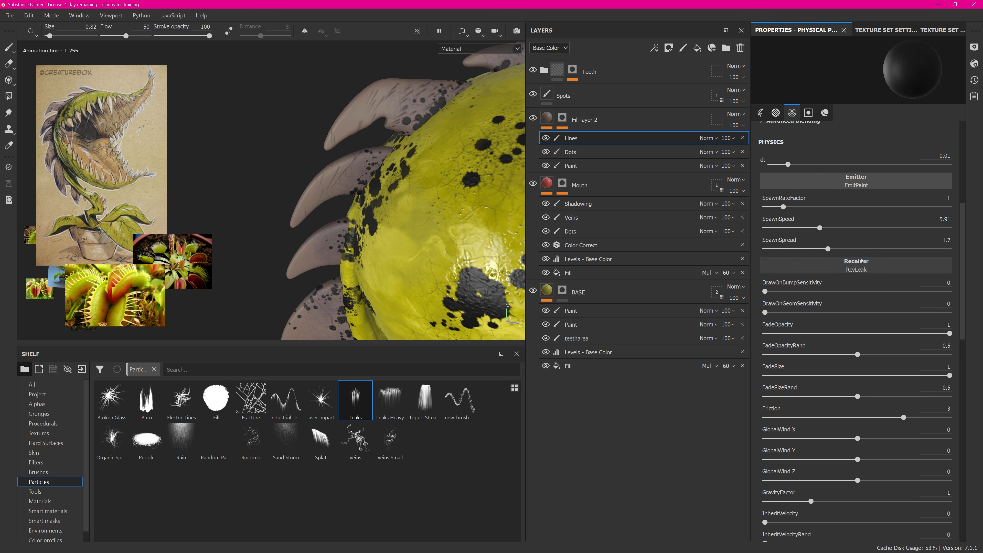
{"action": "left_click_drag", "start_coordinate": [828, 249], "coordinate": [816, 248]}
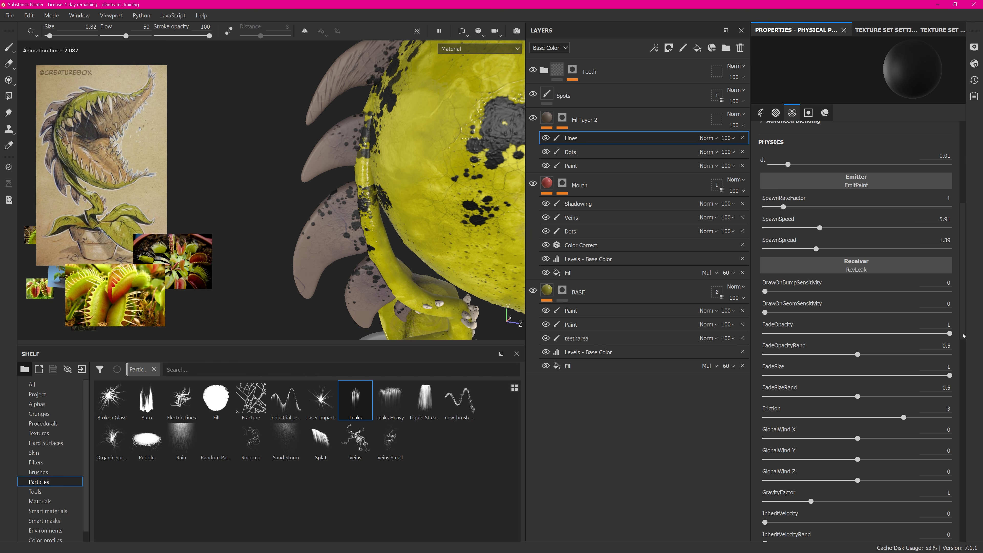
Set the Leaks brush's ParticleLife to 2.14 and NormalFactor to 0.15 for the lines on the lower fins.
{"action": "scroll", "coordinate": [868, 314], "scroll_direction": "down", "scroll_amount": 4}
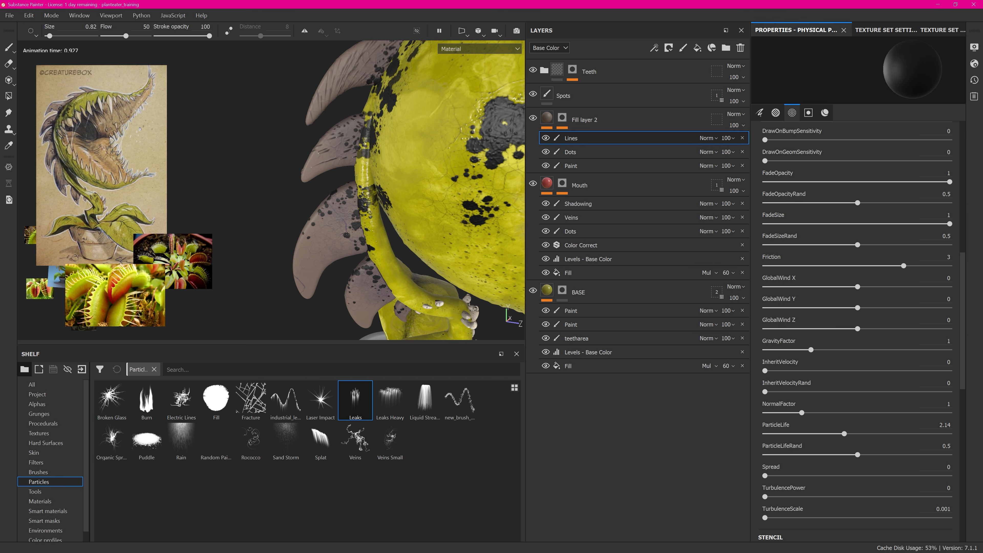
{"action": "left_click_drag", "start_coordinate": [801, 412], "coordinate": [765, 407]}
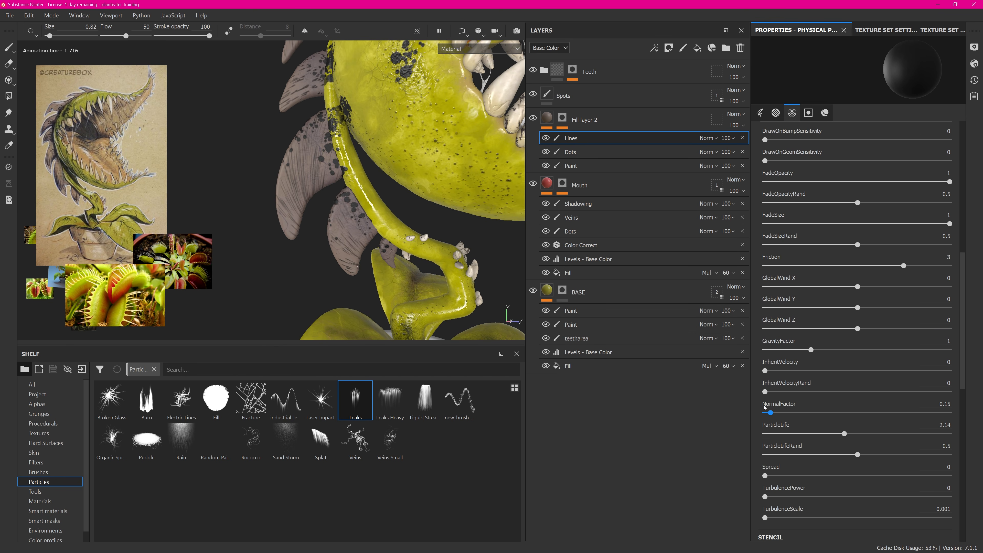
Try the Kyle Brush Presets alpha 73 brush on the back fins at size 27.8.
{"action": "middle_click_drag", "start_coordinate": [314, 126], "coordinate": [341, 262], "text": "alt"}
{"action": "left_click_drag", "start_coordinate": [328, 185], "coordinate": [428, 142], "text": "alt"}
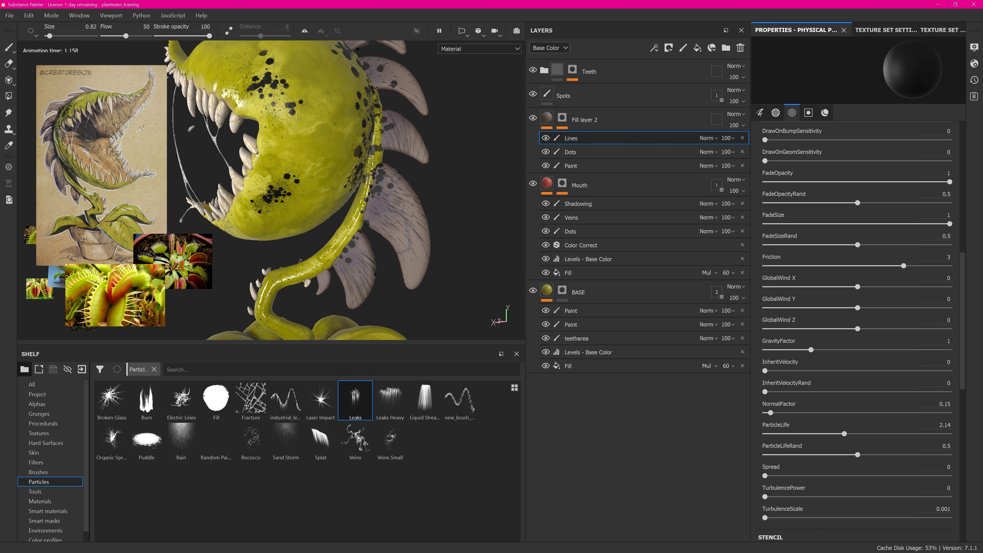
{"action": "left_click_drag", "start_coordinate": [387, 174], "coordinate": [186, 190], "text": "alt"}
{"action": "middle_click_drag", "start_coordinate": [186, 189], "coordinate": [348, 182], "text": "alt"}
{"action": "left_click", "coordinate": [38, 472]}
{"action": "scroll", "coordinate": [193, 445], "scroll_direction": "down", "scroll_amount": 3}
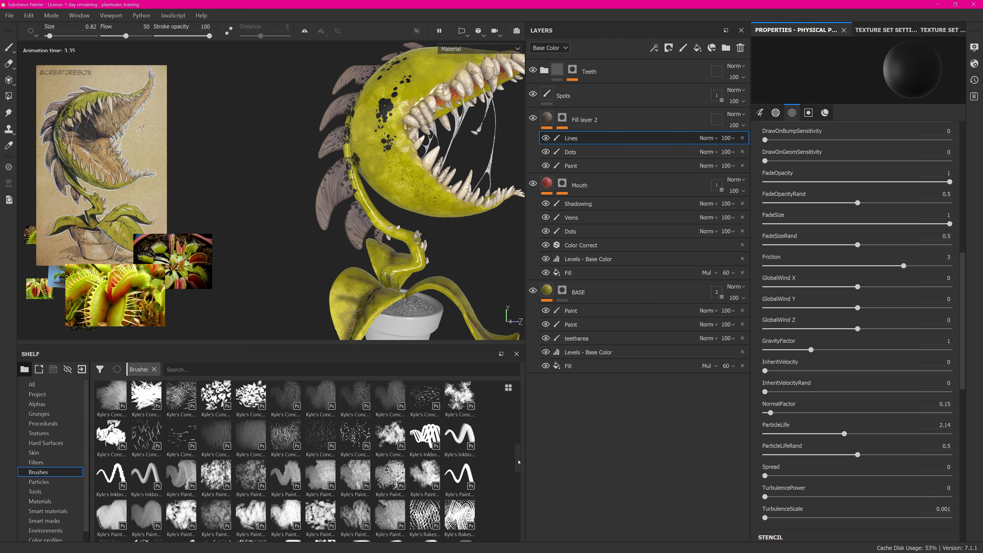
{"action": "left_click", "coordinate": [181, 410]}
{"action": "left_click", "coordinate": [355, 412]}
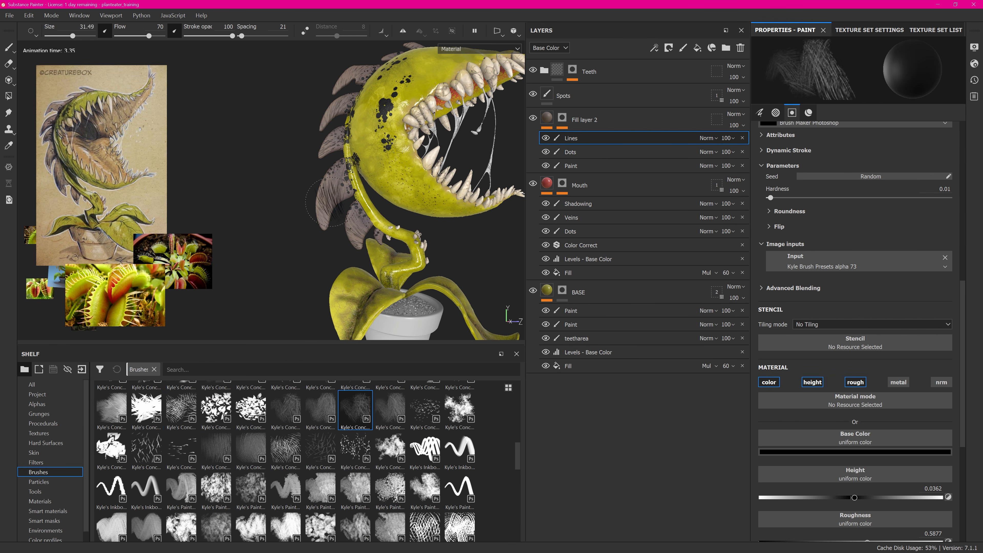
{"action": "scroll", "coordinate": [387, 186], "scroll_direction": "down", "scroll_amount": 3}
{"action": "left_click_drag", "start_coordinate": [387, 186], "coordinate": [359, 200], "text": "alt"}
{"action": "left_click_drag", "start_coordinate": [492, 174], "coordinate": [467, 152], "text": "alt"}
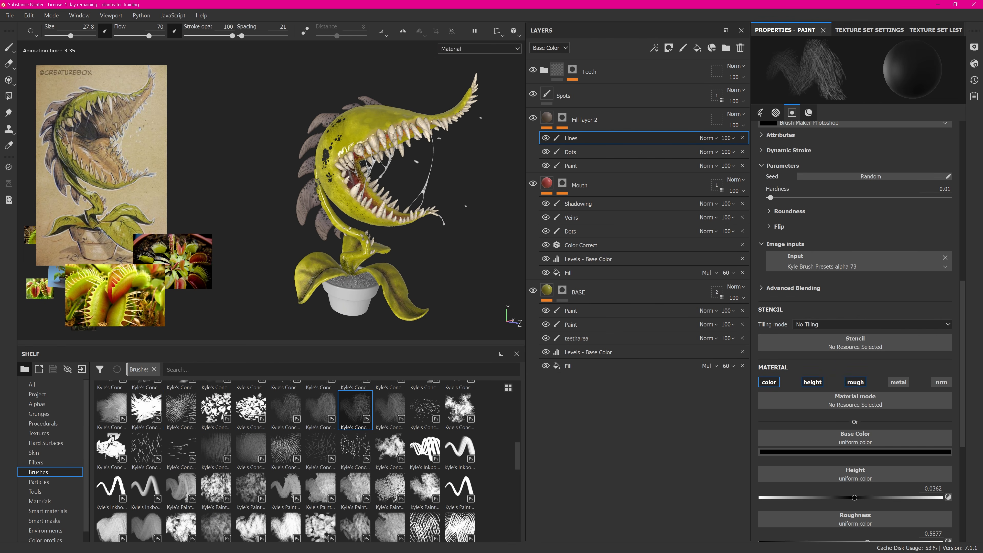
Select Fill layer 2's Paint effect and set up the Dirt Spots brush with height off and roughness about 0.72.
{"action": "scroll", "coordinate": [466, 153], "scroll_direction": "up", "scroll_amount": 3}
{"action": "left_click", "coordinate": [570, 166]}
{"action": "scroll", "coordinate": [371, 212], "scroll_direction": "up", "scroll_amount": 3}
{"action": "right_click_drag", "start_coordinate": [371, 212], "coordinate": [368, 207], "text": "alt"}
{"action": "middle_click_drag", "start_coordinate": [258, 242], "coordinate": [347, 232], "text": "alt"}
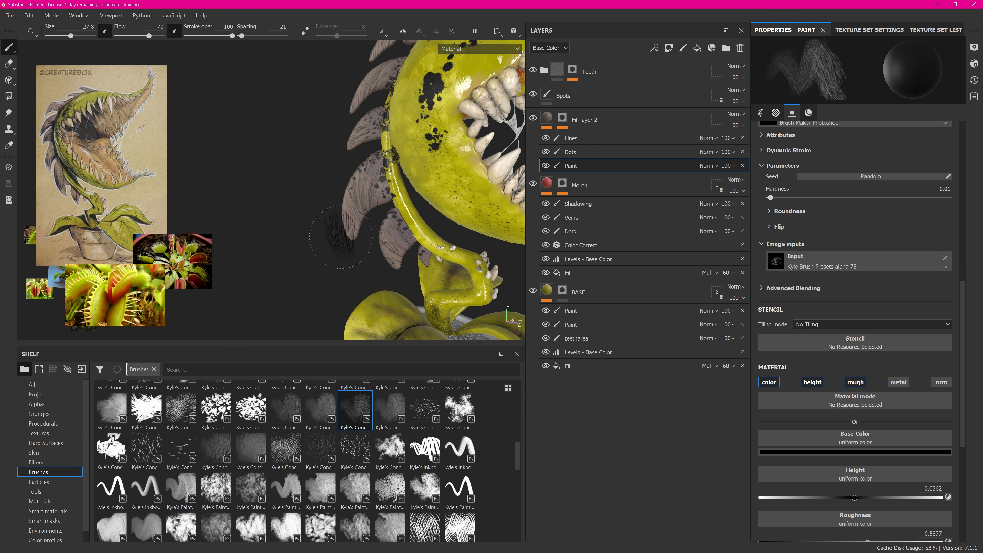
{"action": "scroll", "coordinate": [521, 451], "scroll_direction": "up", "scroll_amount": 8}
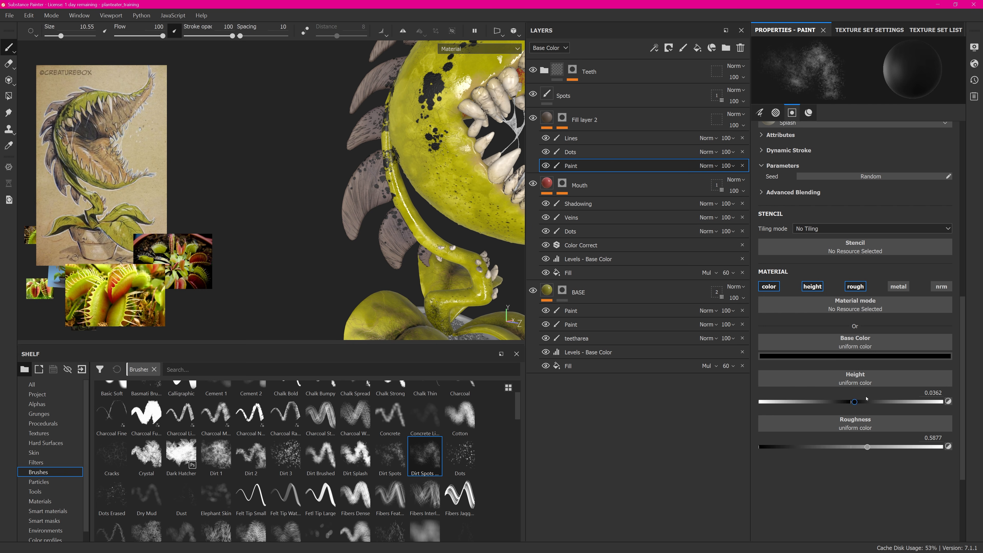
{"action": "left_click", "coordinate": [813, 286]}
{"action": "left_click", "coordinate": [855, 286]}
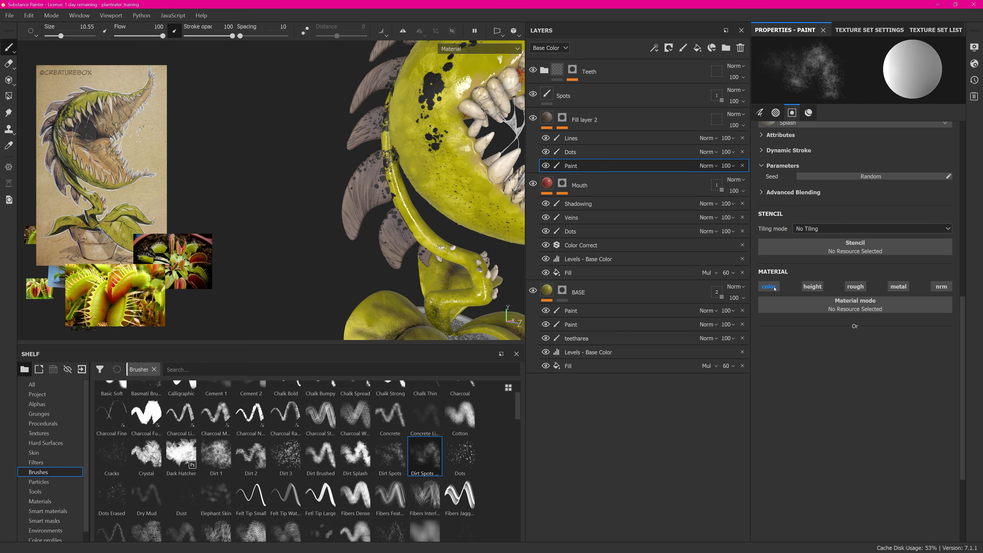
{"action": "left_click", "coordinate": [866, 289]}
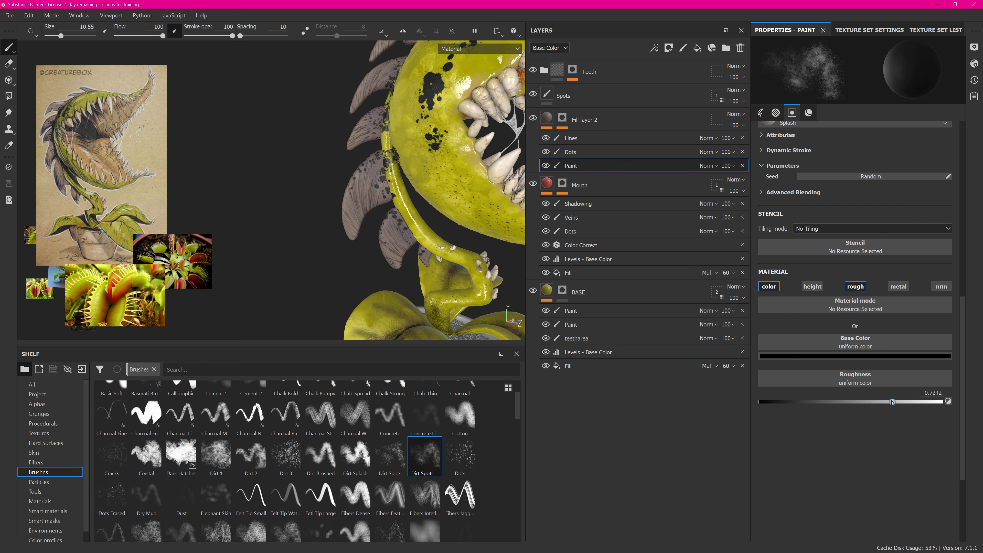
Sample the fin colour, shift it to a light lavender, and brush it softly over the back fins at a flow of 19.
{"action": "left_click", "coordinate": [937, 354]}
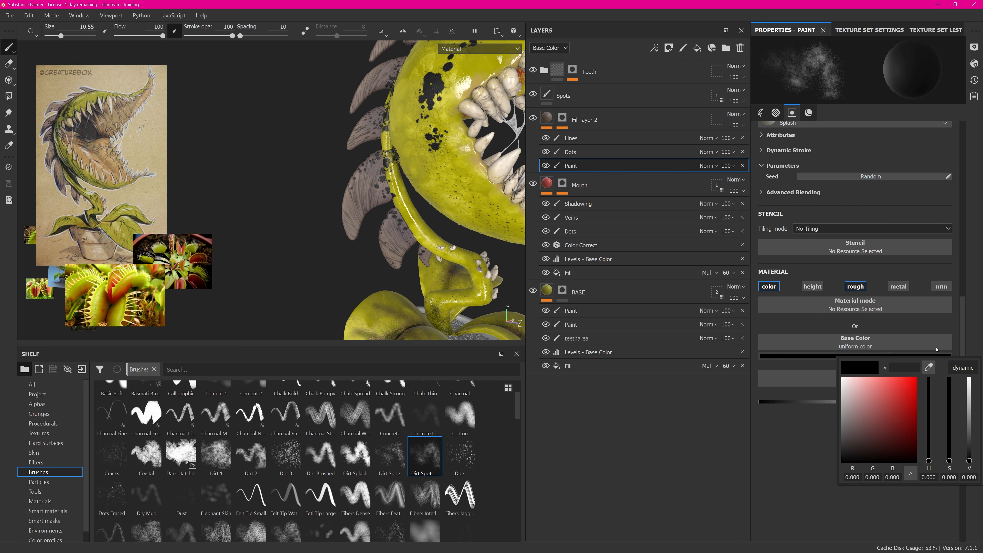
{"action": "left_click", "coordinate": [347, 206]}
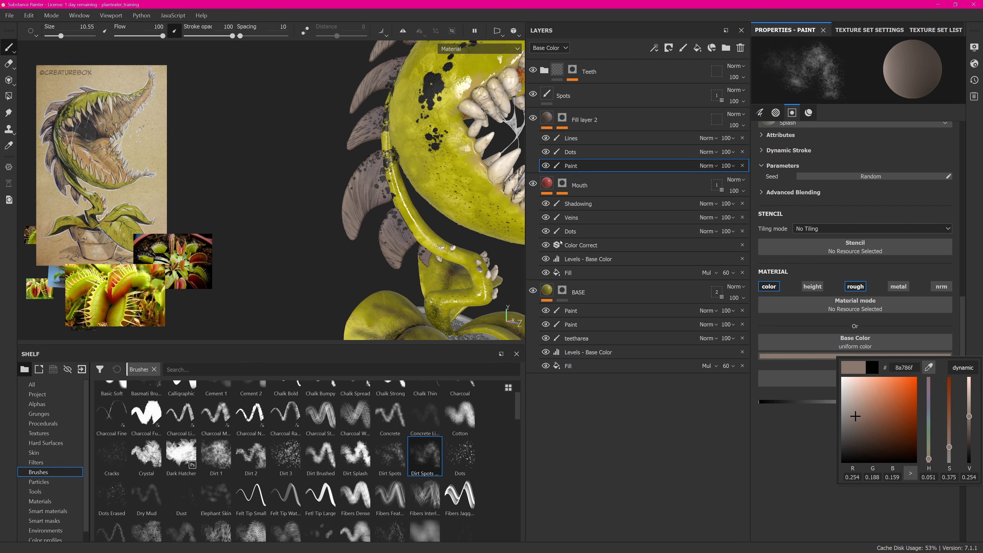
{"action": "left_click_drag", "start_coordinate": [968, 417], "coordinate": [968, 398]}
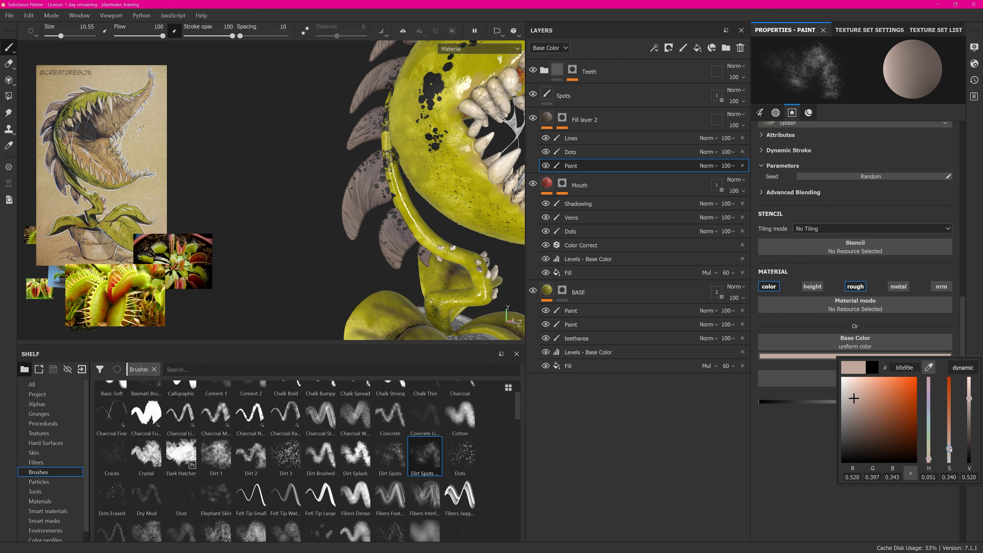
{"action": "left_click_drag", "start_coordinate": [935, 460], "coordinate": [931, 407]}
{"action": "left_click_drag", "start_coordinate": [317, 205], "coordinate": [366, 199], "text": "alt"}
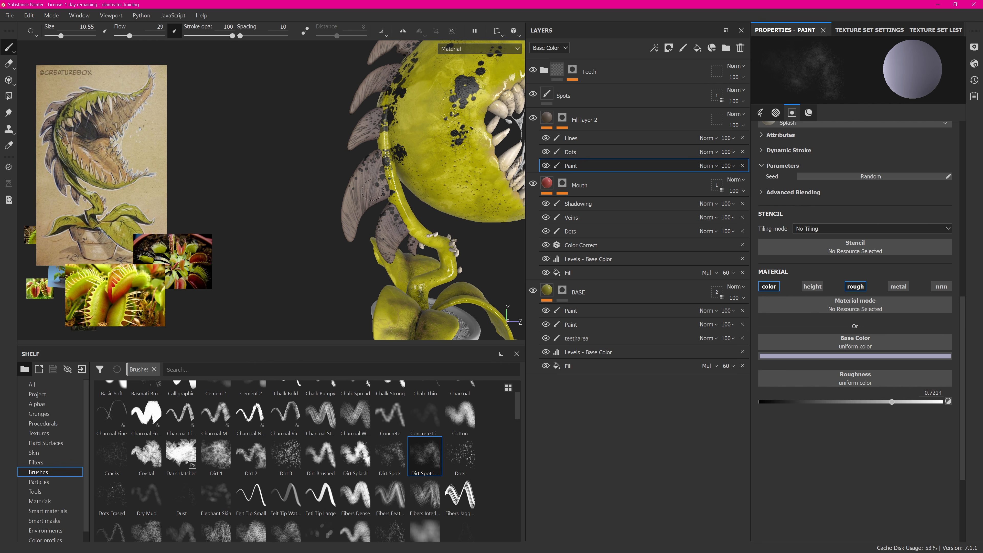
{"action": "scroll", "coordinate": [374, 190], "scroll_direction": "up", "scroll_amount": 3}
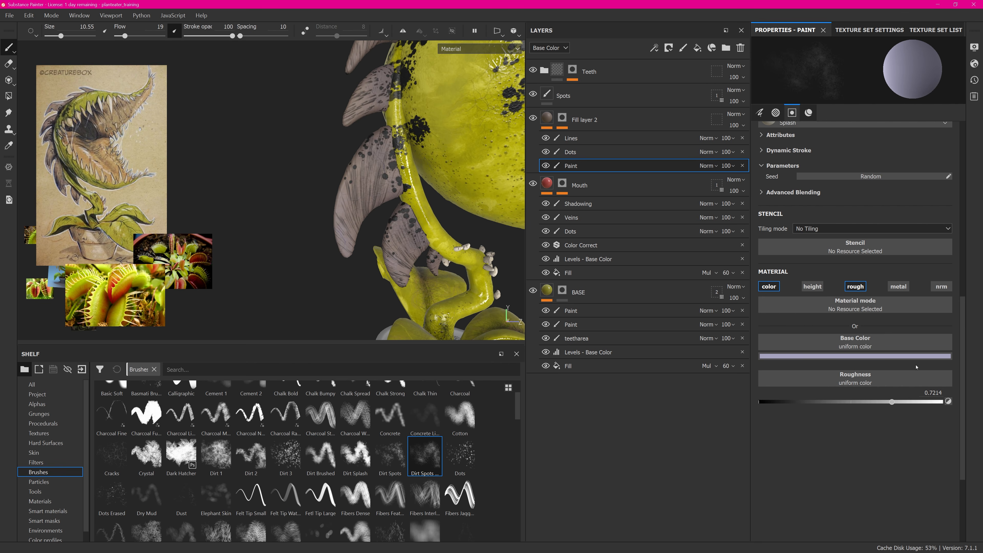
Darken the brush's base colour to the grey-purple 615f6f and shade the back fins with it from several sides.
{"action": "left_click", "coordinate": [928, 356]}
{"action": "left_click_drag", "start_coordinate": [966, 405], "coordinate": [968, 426]}
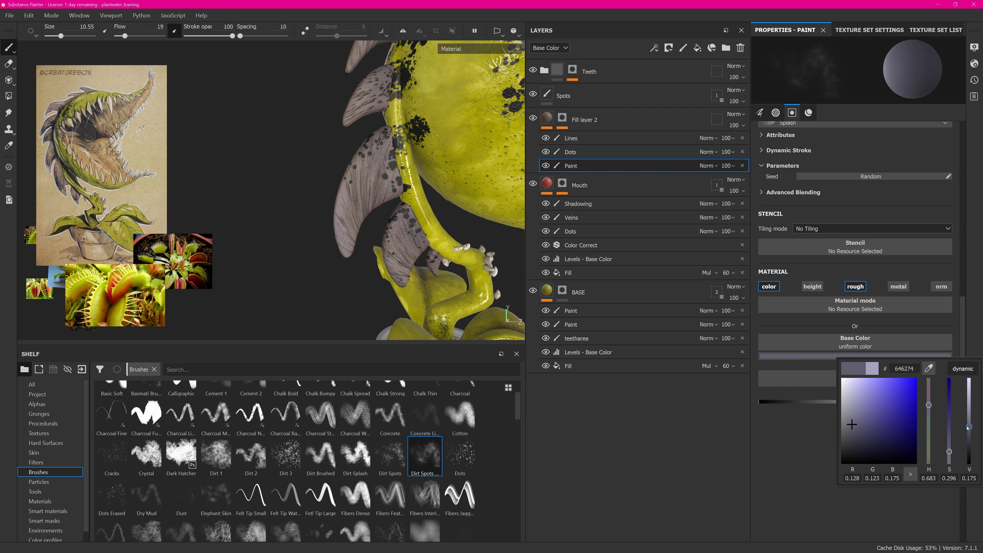
{"action": "left_click", "coordinate": [367, 270]}
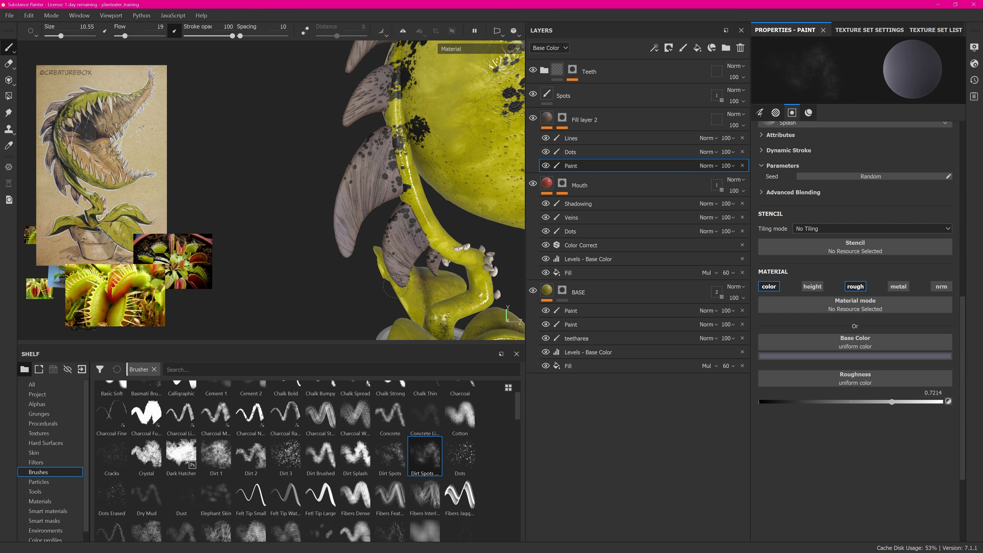
{"action": "left_click_drag", "start_coordinate": [395, 287], "coordinate": [383, 193], "text": "alt"}
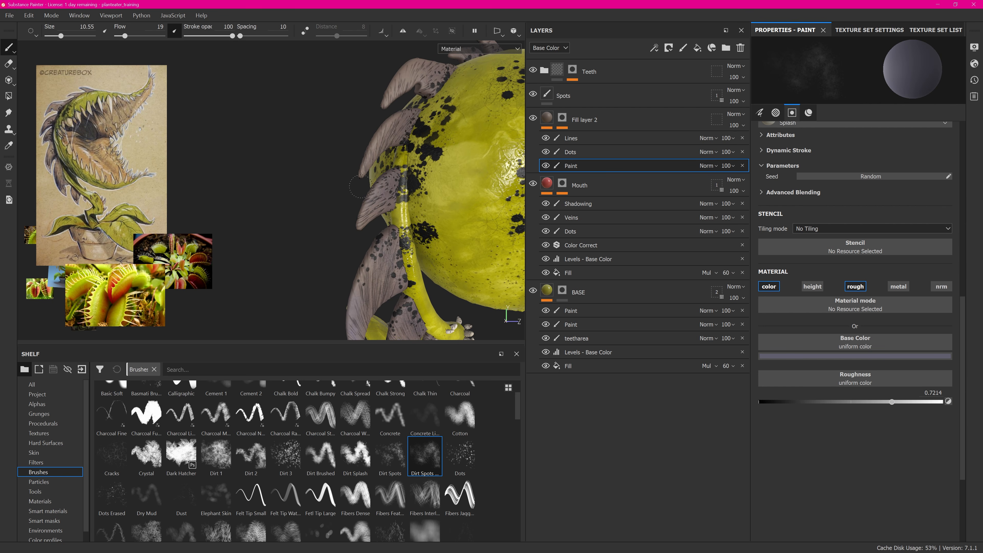
{"action": "mouse_move", "coordinate": [406, 90]}
{"action": "left_mouse_down", "text": "alt"}
{"action": "mouse_move", "coordinate": [432, 236]}
{"action": "mouse_move", "coordinate": [338, 171]}
{"action": "left_mouse_up", "text": "alt"}
{"action": "left_click_drag", "start_coordinate": [456, 139], "coordinate": [318, 225], "text": "alt"}
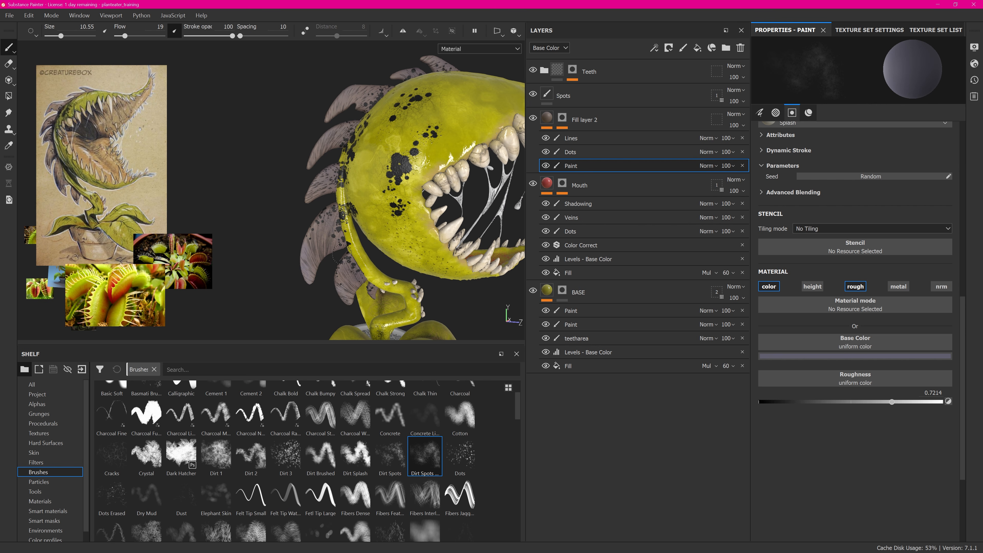
{"action": "left_click_drag", "start_coordinate": [337, 213], "coordinate": [309, 201], "text": "alt"}
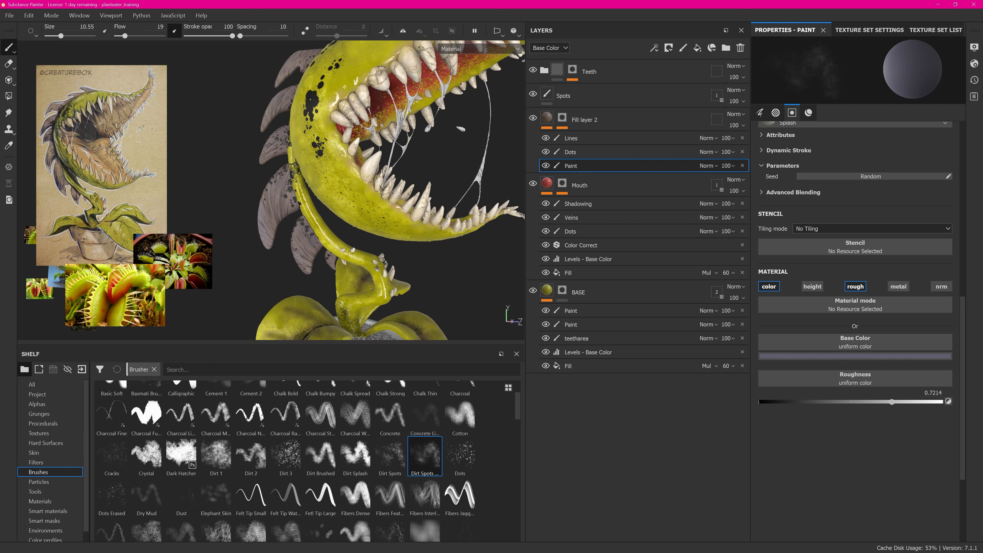
{"action": "right_click_drag", "start_coordinate": [368, 202], "coordinate": [321, 178], "text": "alt"}
{"action": "left_click_drag", "start_coordinate": [321, 178], "coordinate": [346, 164], "text": "alt"}
{"action": "right_click_drag", "start_coordinate": [346, 164], "coordinate": [383, 155], "text": "alt"}
{"action": "left_click_drag", "start_coordinate": [383, 154], "coordinate": [401, 152], "text": "alt"}
{"action": "middle_click_drag", "start_coordinate": [400, 153], "coordinate": [436, 139], "text": "alt"}
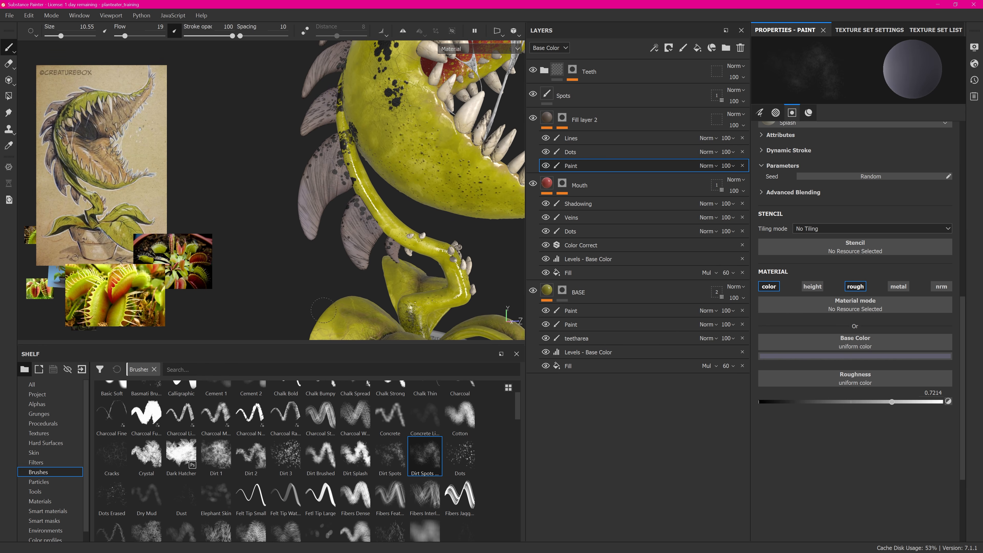
Activate the Lines effect with the cracked-line Kyle brush using alpha 61, and set its size to 31.91.
{"action": "left_click_drag", "start_coordinate": [517, 410], "coordinate": [519, 435]}
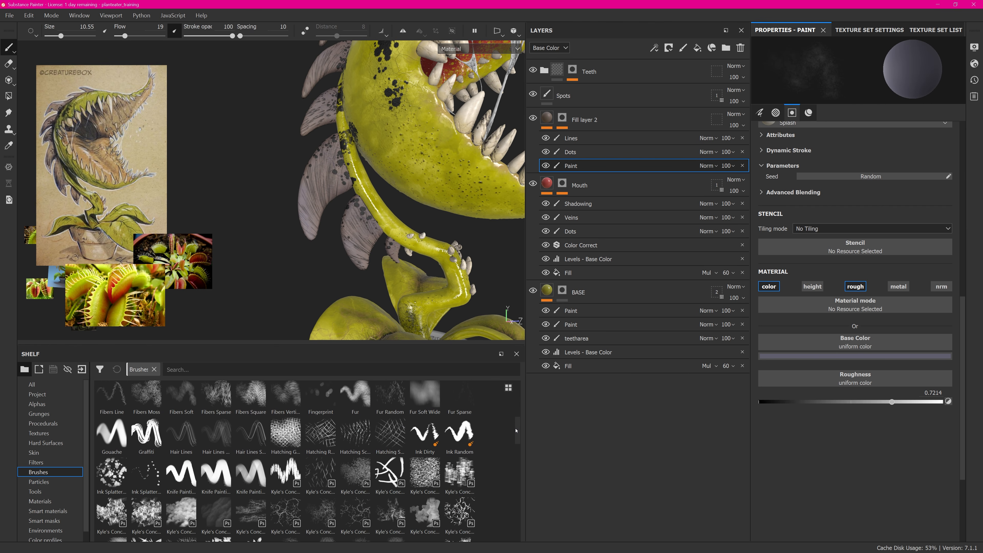
{"action": "left_click_drag", "start_coordinate": [517, 425], "coordinate": [519, 438]}
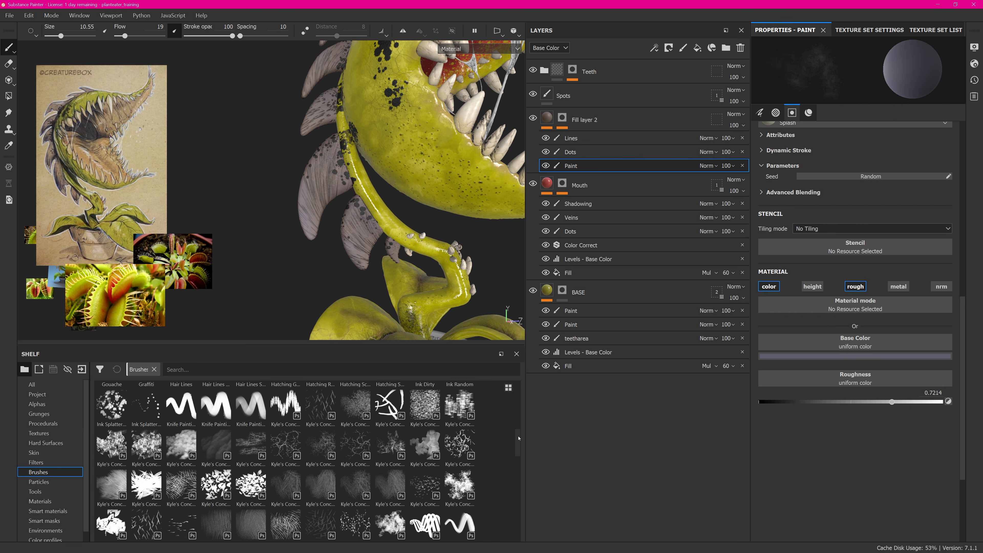
{"action": "left_click", "coordinate": [285, 445]}
{"action": "left_click", "coordinate": [577, 137]}
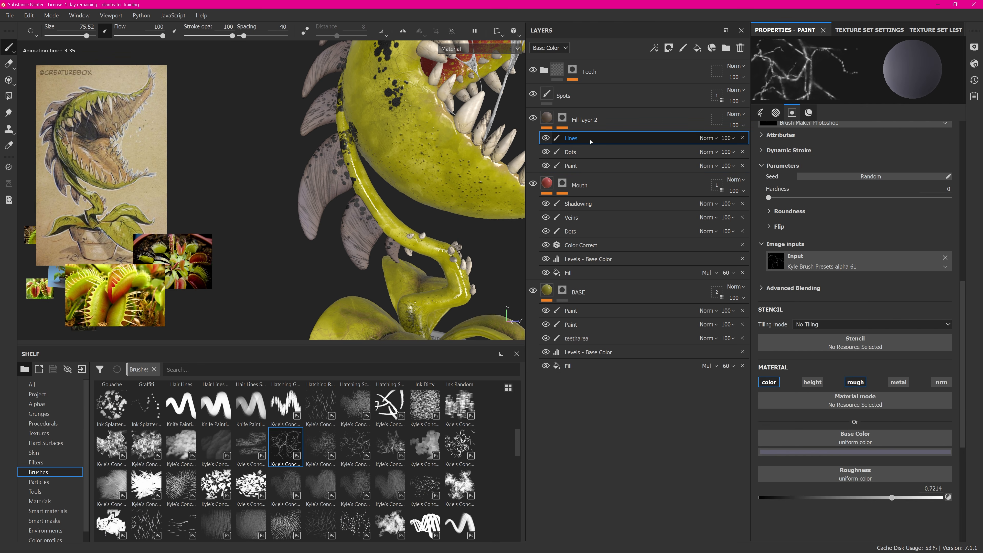
{"action": "right_click_drag", "start_coordinate": [338, 185], "coordinate": [273, 188], "text": "ctrl"}
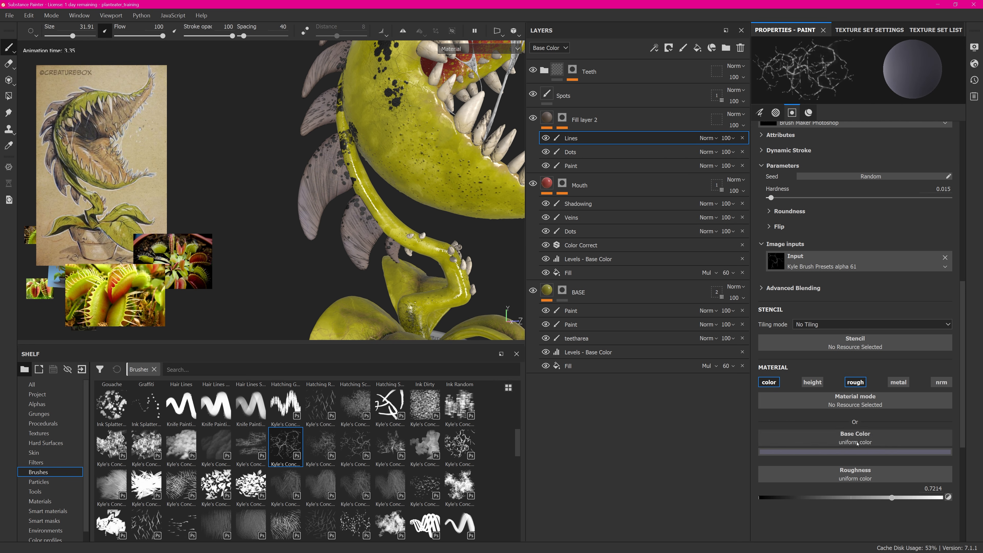
Enable the brush's height at 0.1421, set roughness to 0.4930, and darken the base colour to 464551.
{"action": "left_click", "coordinate": [812, 382]}
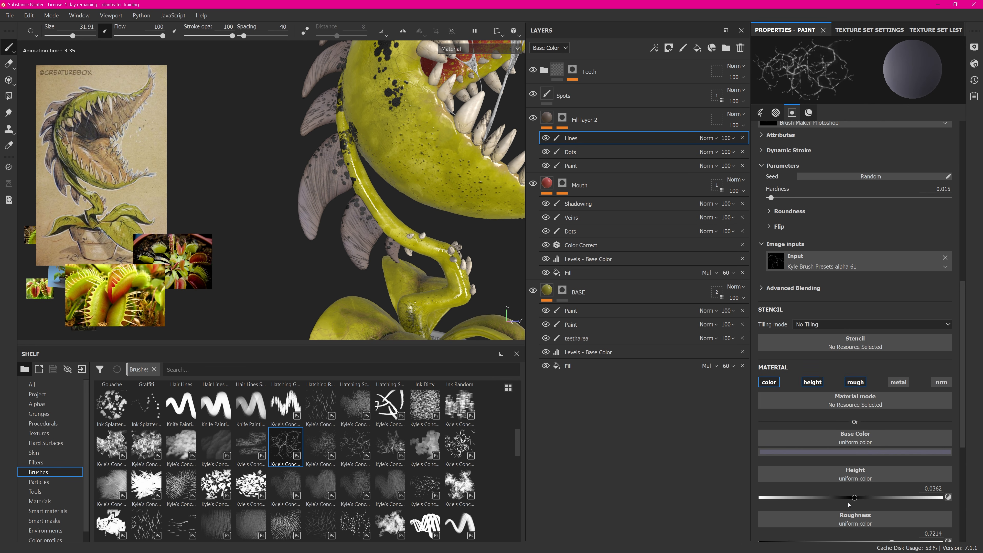
{"action": "scroll", "coordinate": [951, 453], "scroll_direction": "down", "scroll_amount": 3}
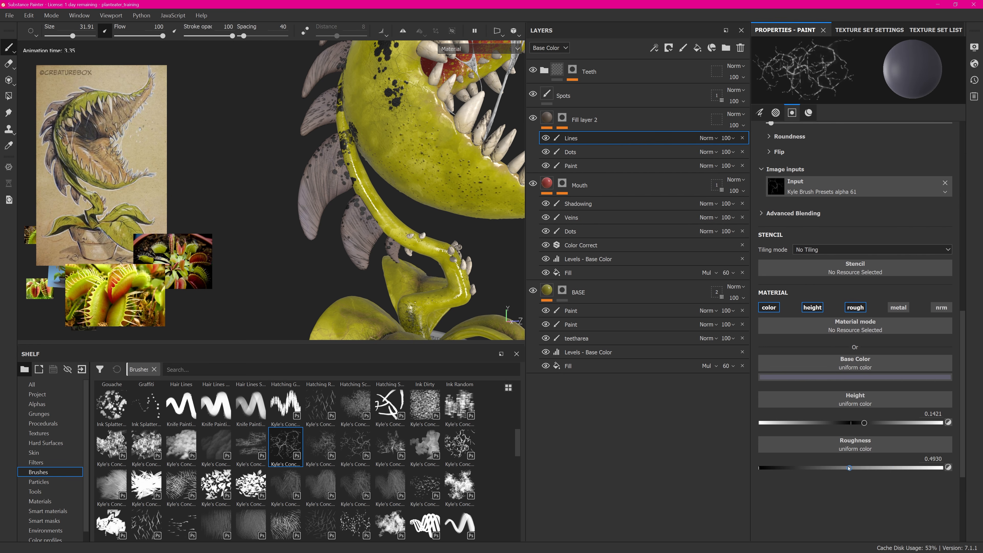
{"action": "left_click", "coordinate": [853, 377]}
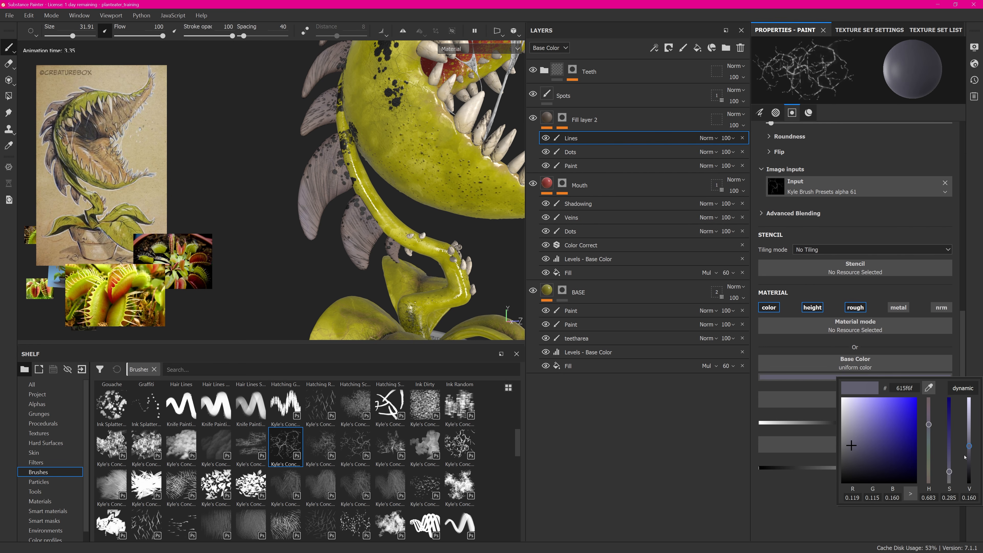
{"action": "left_click_drag", "start_coordinate": [970, 447], "coordinate": [970, 458]}
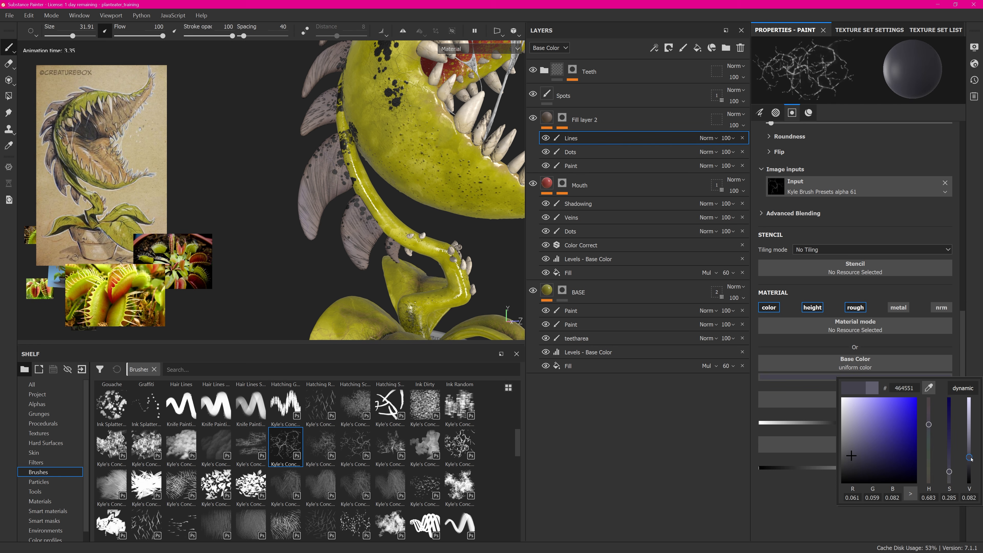
{"action": "left_click", "coordinate": [543, 279]}
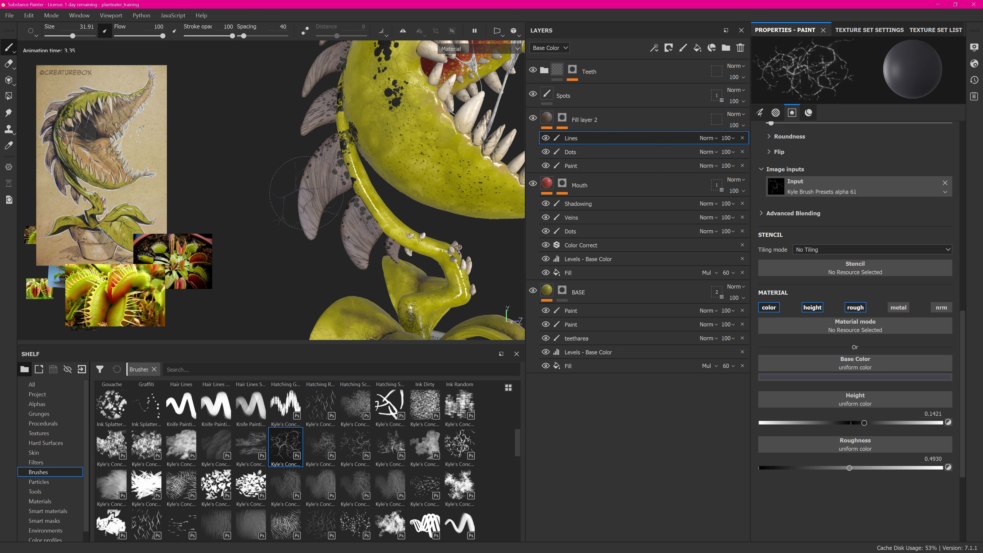
Switch to the Kyle brush using alpha 59, reduce its size to 36.96, and paint its web-like lines over the back fins.
{"action": "right_click_drag", "start_coordinate": [306, 193], "coordinate": [353, 205], "text": "alt"}
{"action": "left_click", "coordinate": [250, 445]}
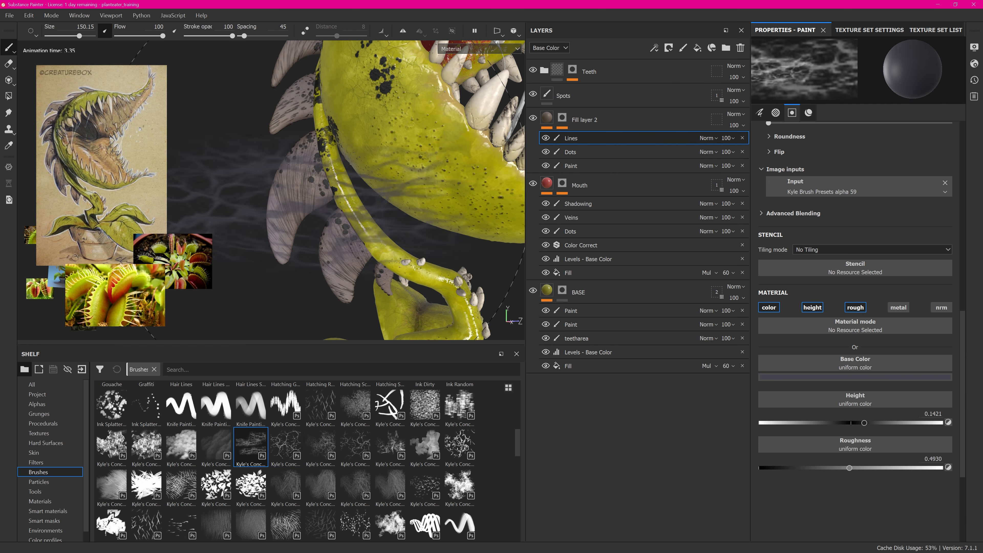
{"action": "right_click_drag", "start_coordinate": [350, 195], "coordinate": [295, 182], "text": "ctrl"}
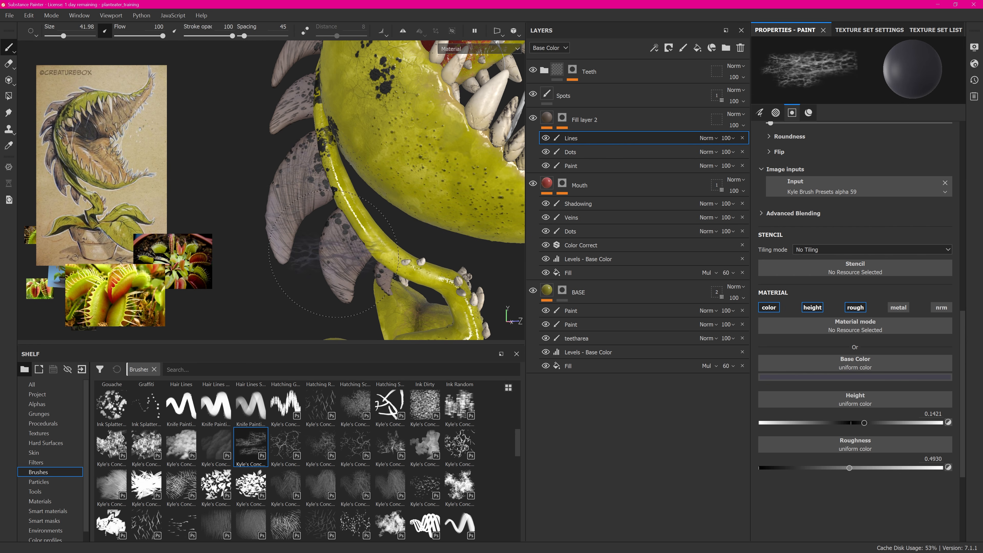
{"action": "left_click_drag", "start_coordinate": [341, 225], "coordinate": [378, 159], "text": "alt"}
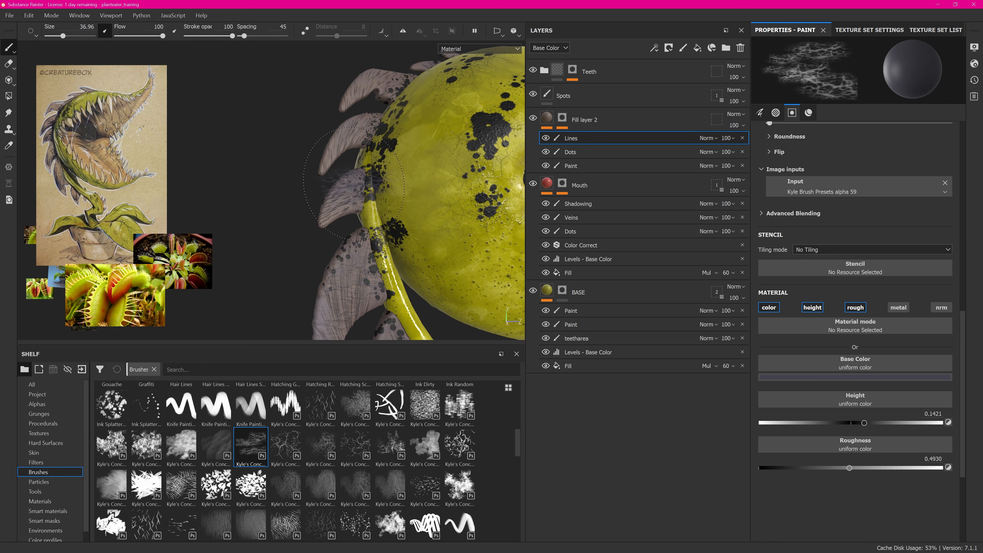
Add UV tile 1002 to the geometry mask of the Spots layer.
{"action": "left_click", "coordinate": [582, 119]}
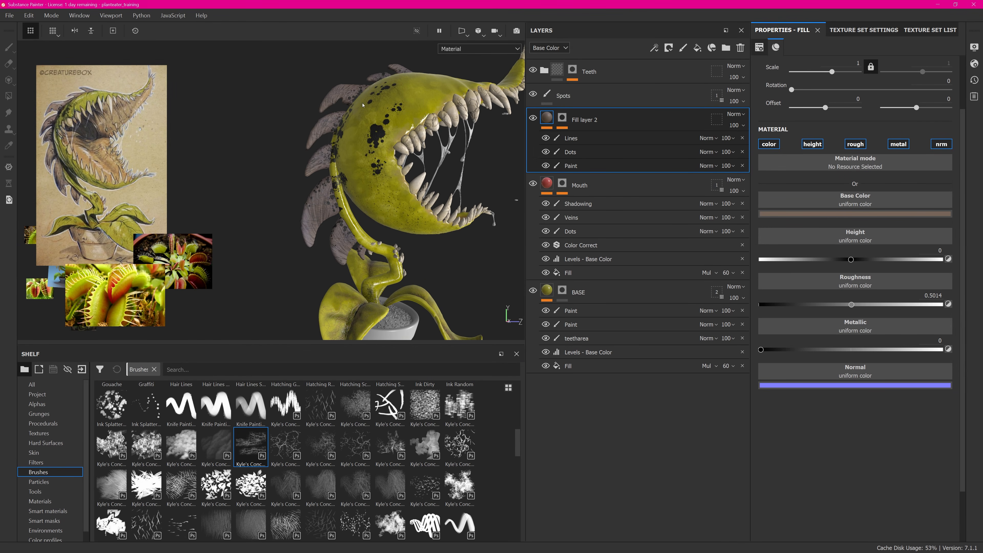
{"action": "left_click", "coordinate": [566, 97]}
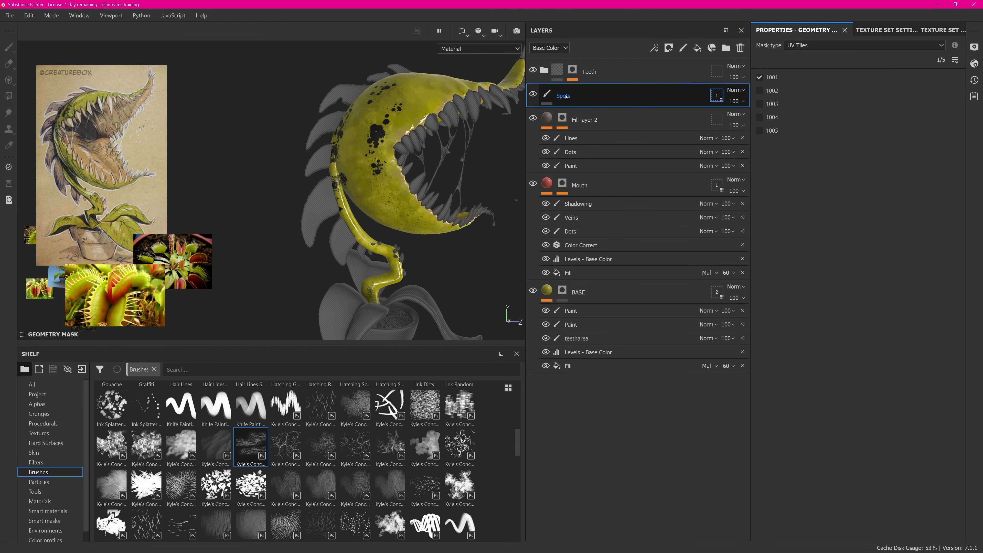
{"action": "left_click", "coordinate": [767, 91]}
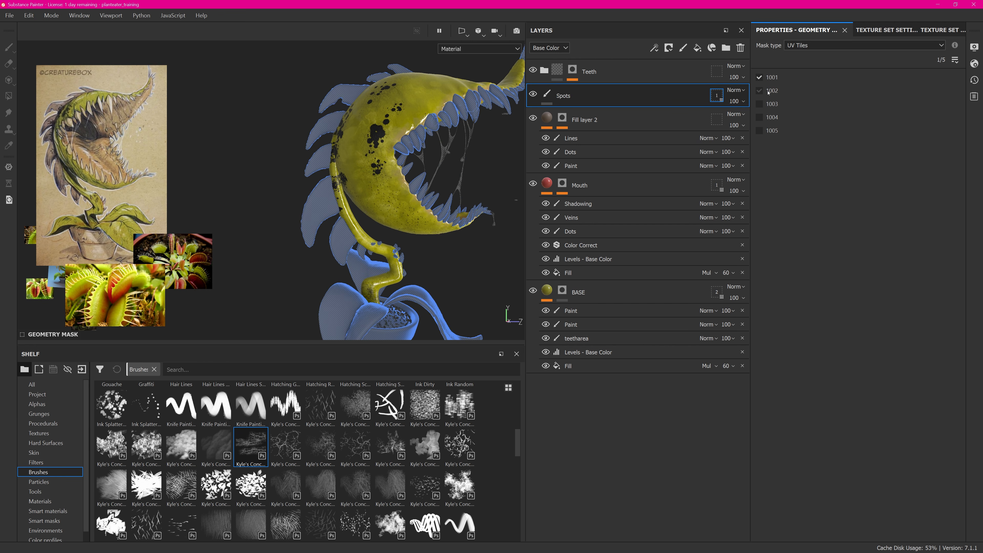
{"action": "left_click", "coordinate": [768, 92]}
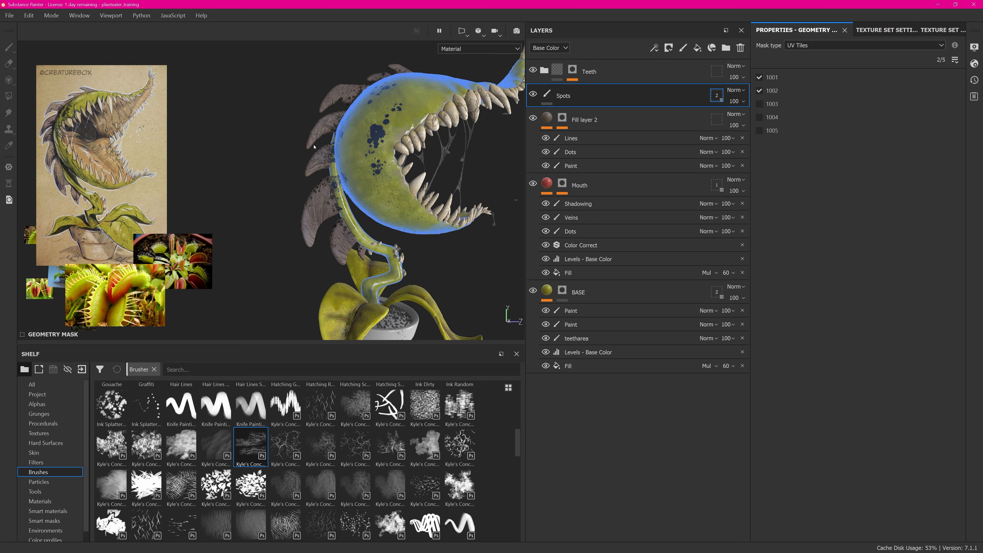
Return to painting on the Spots layer and choose the dotted Ink Splatter brush at size 4.7.
{"action": "left_click_drag", "start_coordinate": [366, 176], "coordinate": [372, 244], "text": "alt"}
{"action": "left_click", "coordinate": [561, 96]}
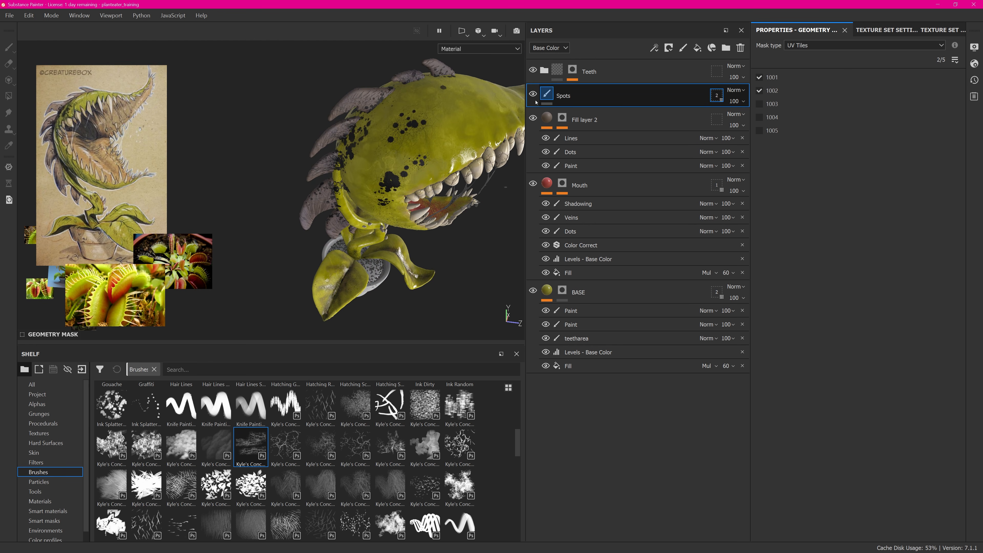
{"action": "scroll", "coordinate": [395, 172], "scroll_direction": "up", "scroll_amount": 3}
{"action": "left_click_drag", "start_coordinate": [395, 172], "coordinate": [347, 221], "text": "alt"}
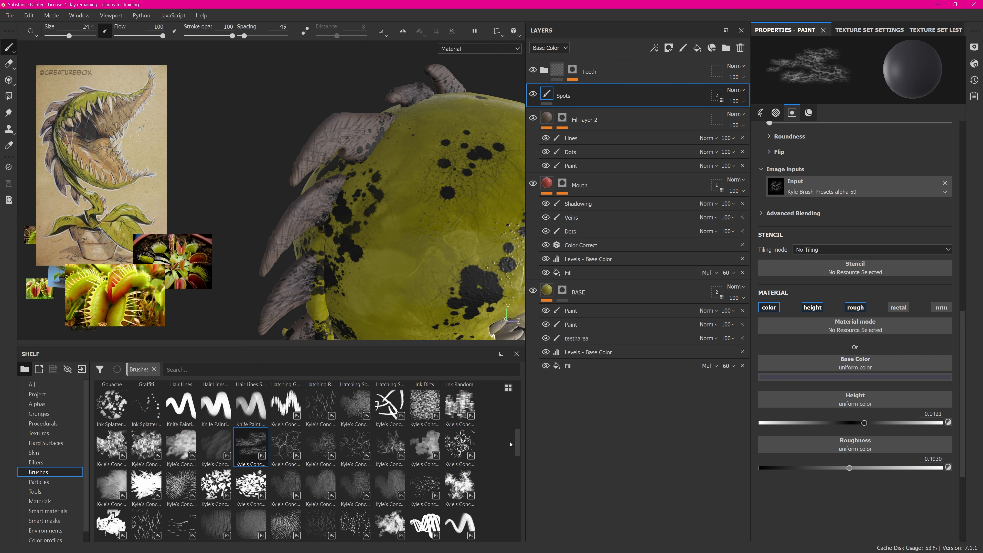
{"action": "mouse_move", "coordinate": [517, 450]}
{"action": "left_mouse_down"}
{"action": "mouse_move", "coordinate": [525, 391]}
{"action": "mouse_move", "coordinate": [521, 438]}
{"action": "left_mouse_up"}
{"action": "left_click", "coordinate": [143, 469]}
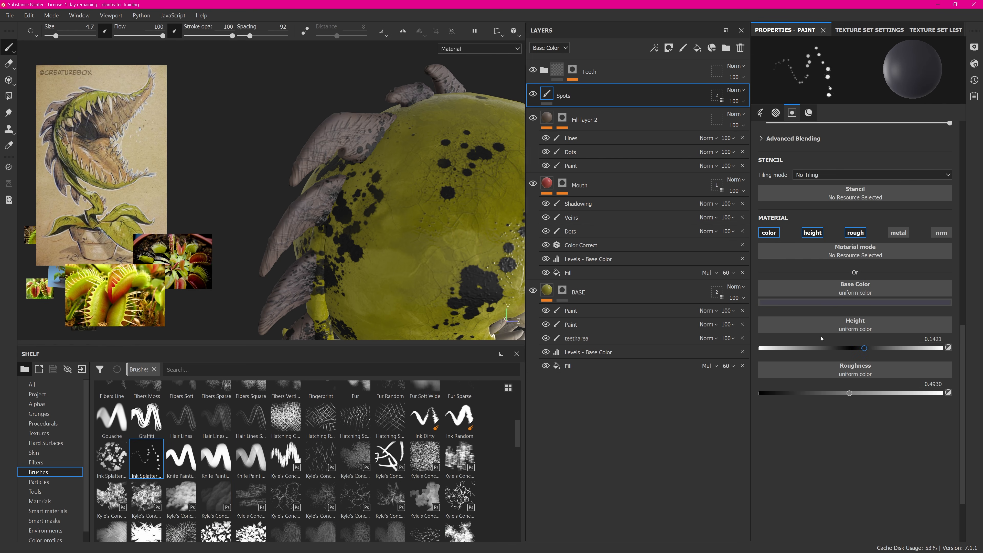
Set the splatter brush's base colour to black, its height to 0.0418 and its roughness to 0.5070.
{"action": "left_click", "coordinate": [855, 302]}
{"action": "left_click_drag", "start_coordinate": [968, 383], "coordinate": [971, 422]}
{"action": "left_click", "coordinate": [907, 470]}
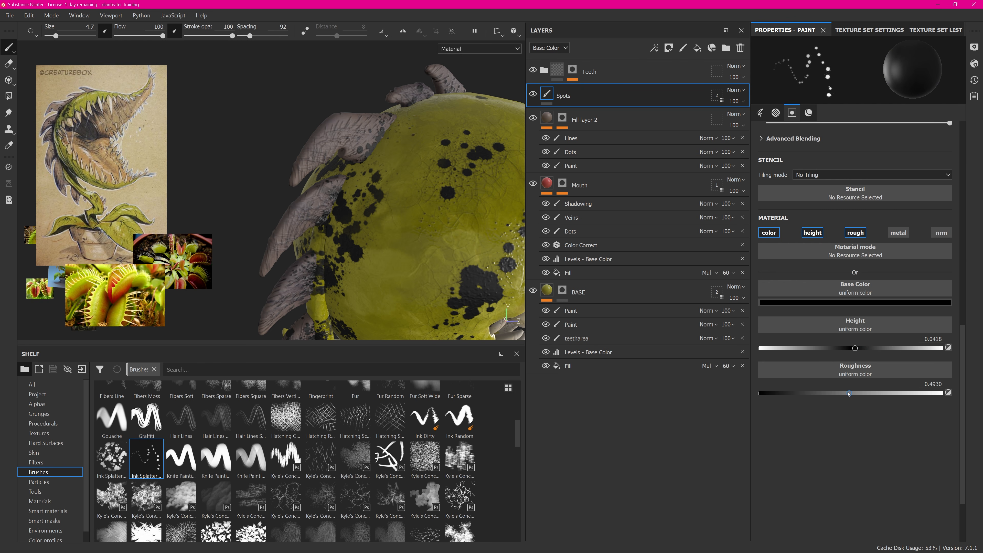
{"action": "left_click_drag", "start_coordinate": [846, 394], "coordinate": [853, 393]}
Paint black spots around the bases of the back fins where they meet the head.
{"action": "scroll", "coordinate": [321, 185], "scroll_direction": "up", "scroll_amount": 2}
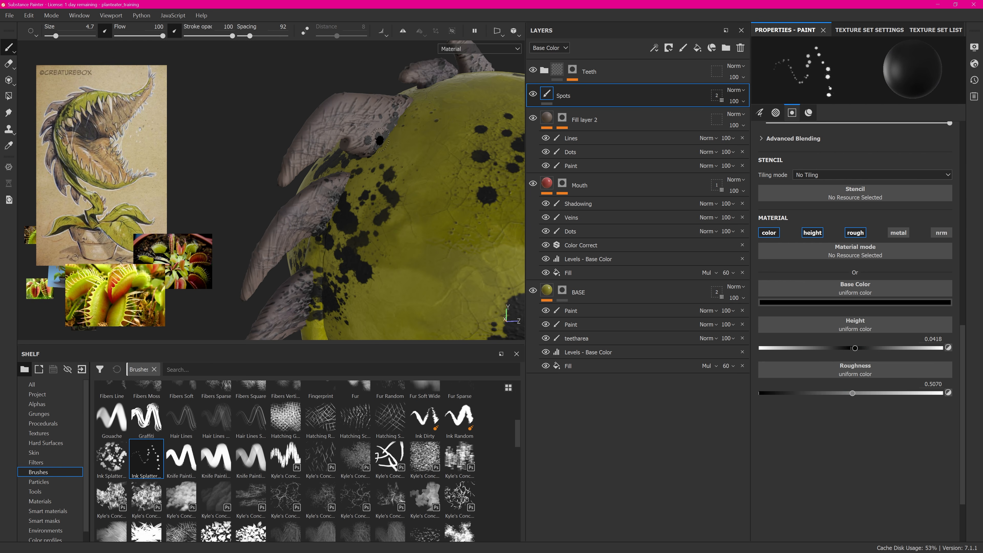
{"action": "mouse_move", "coordinate": [407, 108]}
{"action": "left_mouse_down", "text": "alt"}
{"action": "mouse_move", "coordinate": [394, 125]}
{"action": "mouse_move", "coordinate": [386, 180]}
{"action": "mouse_move", "coordinate": [437, 158]}
{"action": "mouse_move", "coordinate": [377, 163]}
{"action": "mouse_move", "coordinate": [410, 159]}
{"action": "mouse_move", "coordinate": [393, 126]}
{"action": "left_mouse_up", "text": "alt"}
{"action": "mouse_move", "coordinate": [393, 126]}
{"action": "left_mouse_down"}
{"action": "mouse_move", "coordinate": [378, 162]}
{"action": "mouse_move", "coordinate": [457, 159]}
{"action": "left_mouse_up"}
{"action": "middle_click_drag", "start_coordinate": [469, 107], "coordinate": [462, 227], "text": "alt"}
{"action": "left_click_drag", "start_coordinate": [463, 226], "coordinate": [390, 222], "text": "alt"}
{"action": "right_click_drag", "start_coordinate": [378, 227], "coordinate": [301, 222], "text": "alt"}
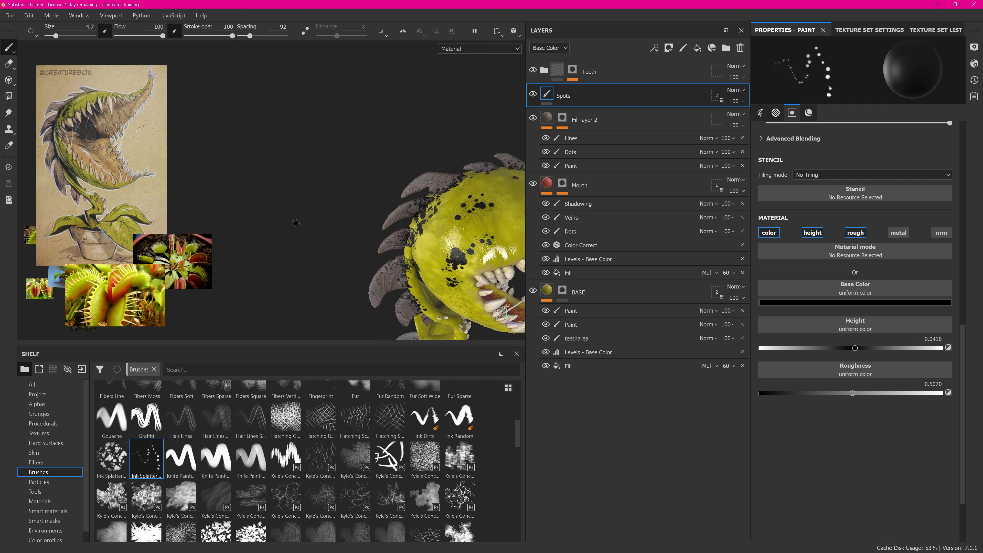
{"action": "middle_click_drag", "start_coordinate": [301, 222], "coordinate": [291, 143], "text": "alt"}
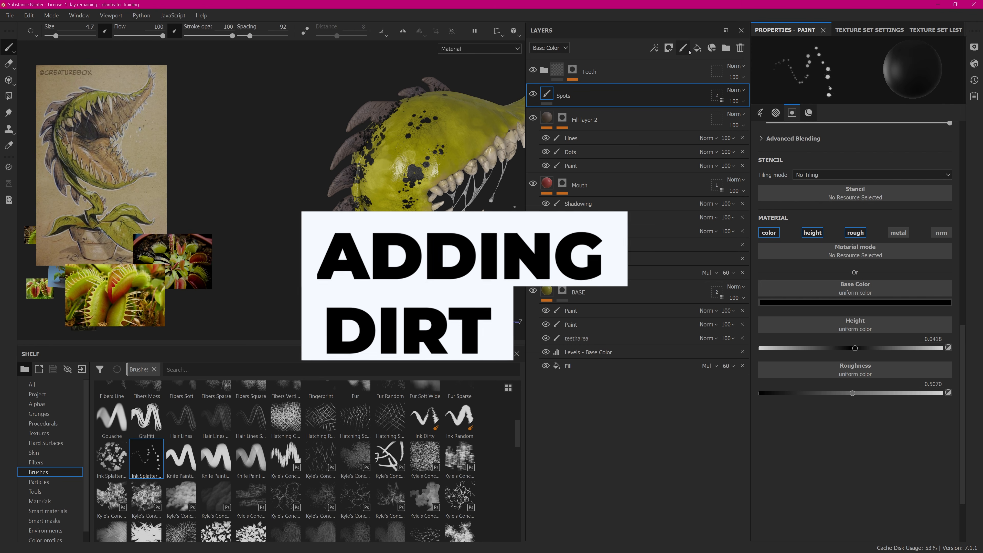
Add a new fill layer and place it at the top of the stack, above the Teeth folder.
{"action": "left_click", "coordinate": [697, 48]}
{"action": "left_click_drag", "start_coordinate": [610, 96], "coordinate": [627, 62]}
{"action": "left_click_drag", "start_coordinate": [520, 145], "coordinate": [493, 123], "text": "alt"}
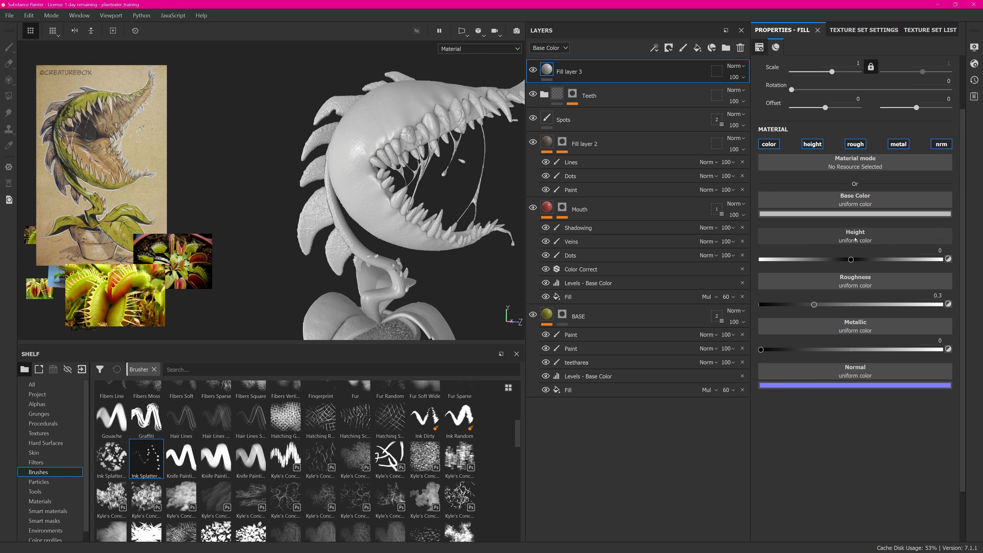
Assign the BnW Spots 2 procedural to the new fill layer's height.
{"action": "left_click", "coordinate": [855, 239]}
{"action": "left_click", "coordinate": [691, 426]}
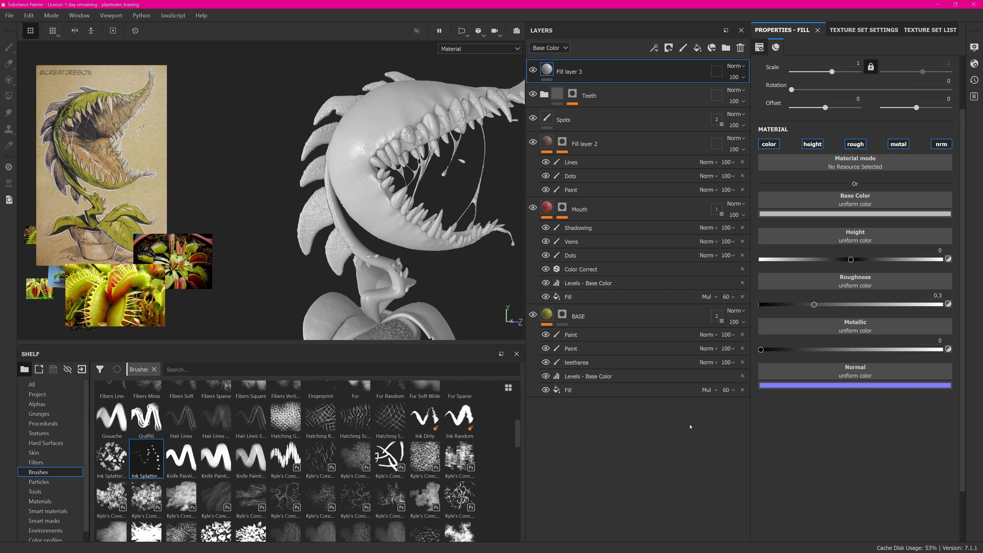
{"action": "left_click", "coordinate": [61, 413]}
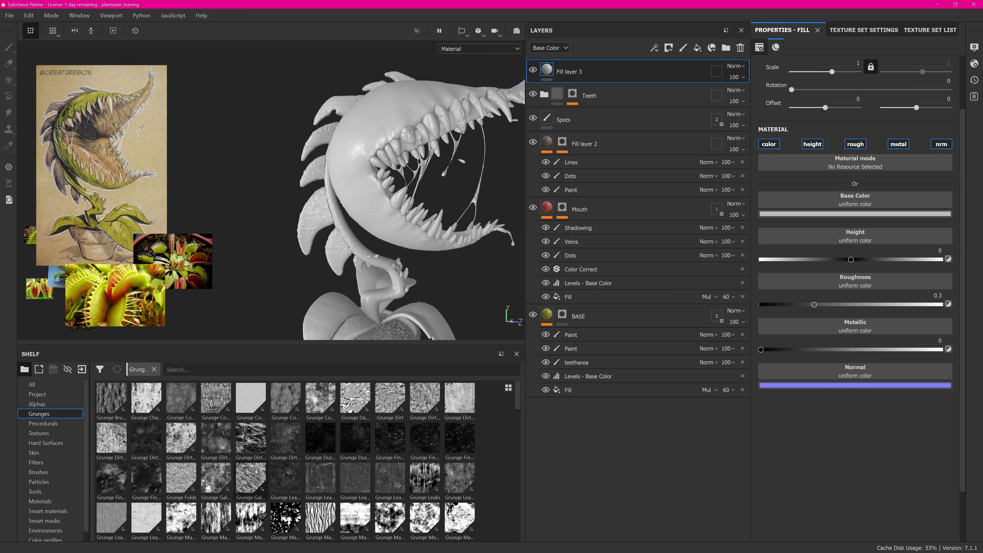
{"action": "left_click", "coordinate": [59, 432]}
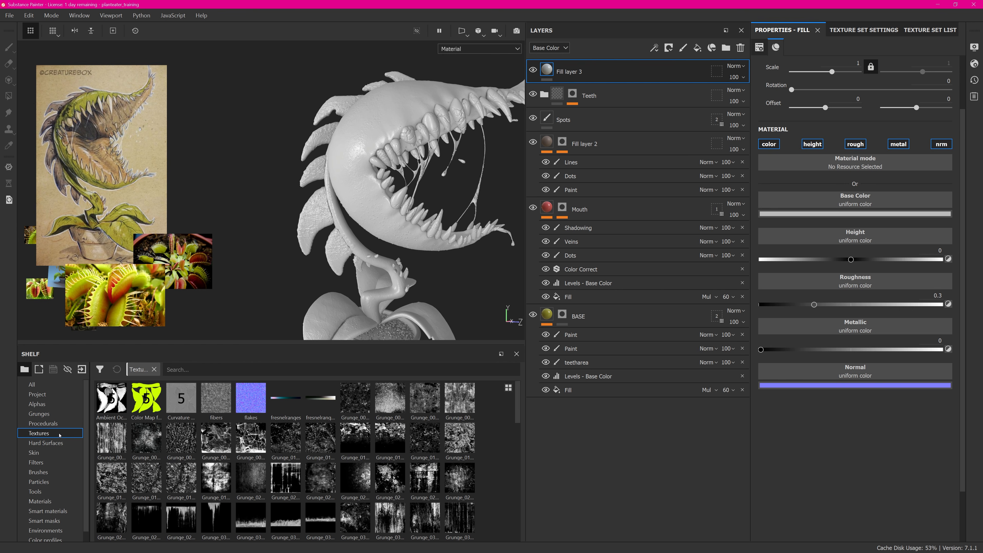
{"action": "left_click", "coordinate": [57, 424]}
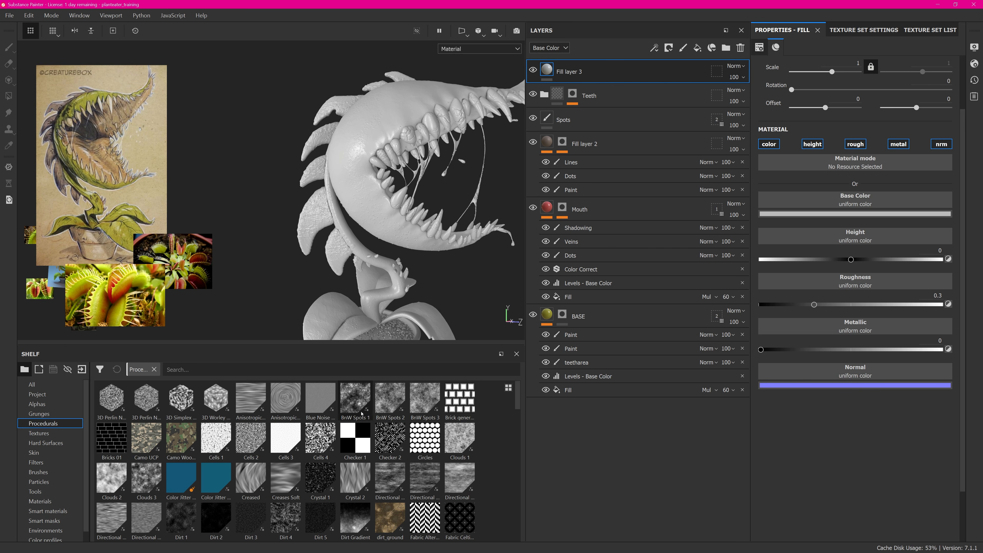
{"action": "left_click_drag", "start_coordinate": [394, 394], "coordinate": [886, 271]}
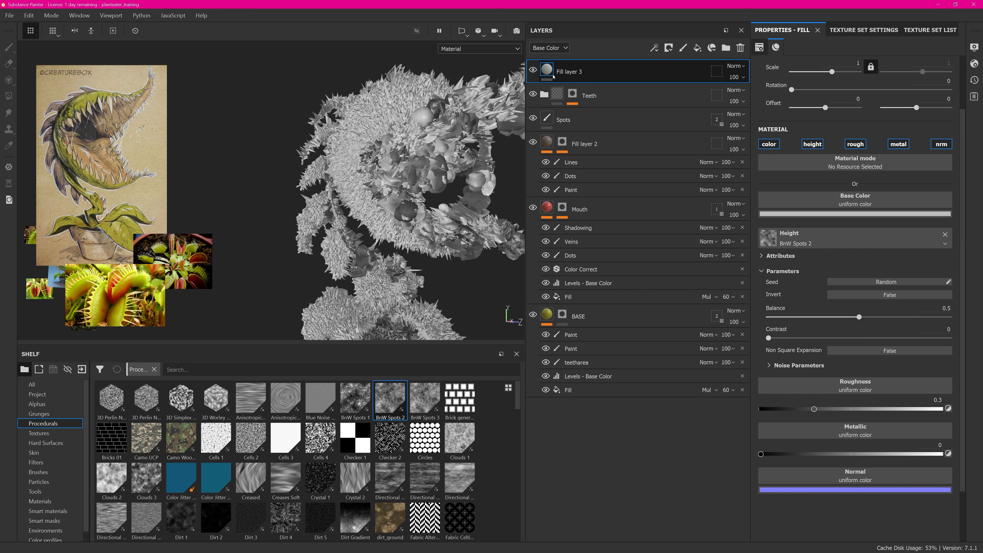
Show the layer stack's Height channel and lower the new fill layer's height opacity to 6.
{"action": "left_click", "coordinate": [549, 48]}
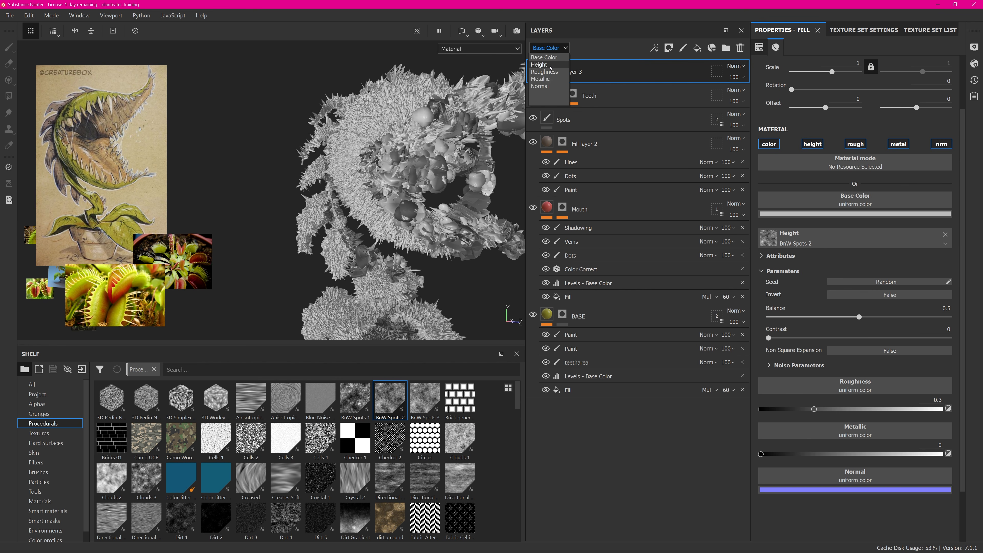
{"action": "left_click", "coordinate": [542, 65]}
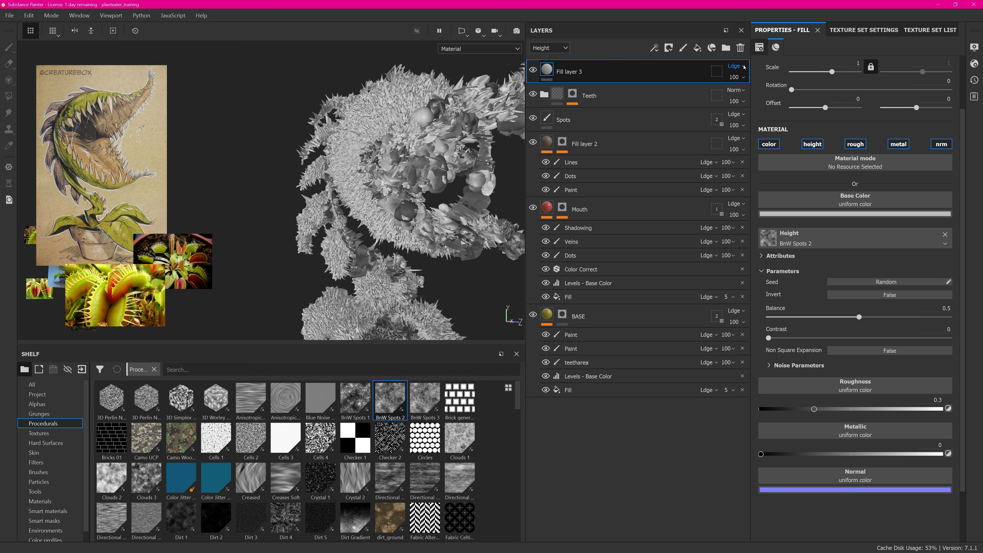
{"action": "left_click", "coordinate": [735, 65]}
{"action": "left_click", "coordinate": [692, 68]}
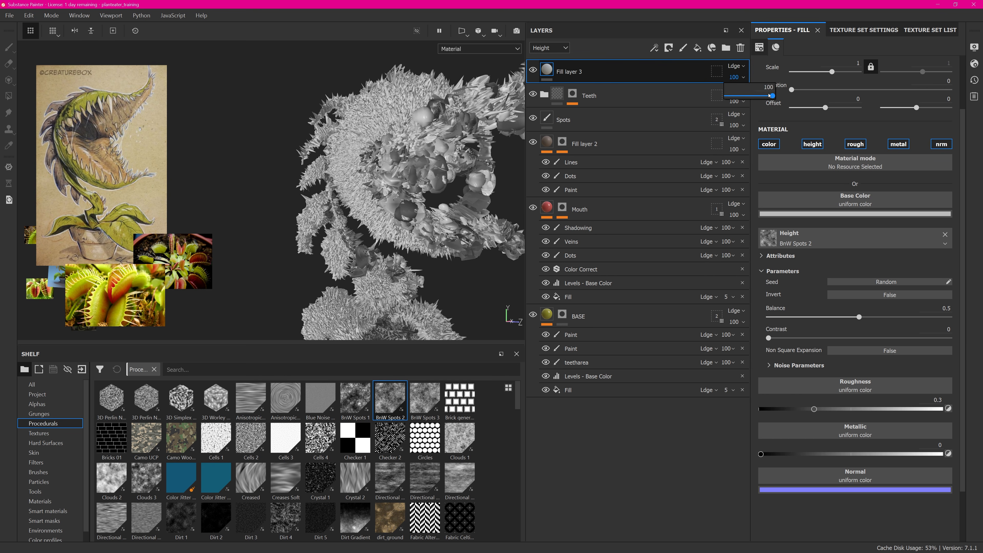
{"action": "left_click_drag", "start_coordinate": [770, 95], "coordinate": [729, 96]}
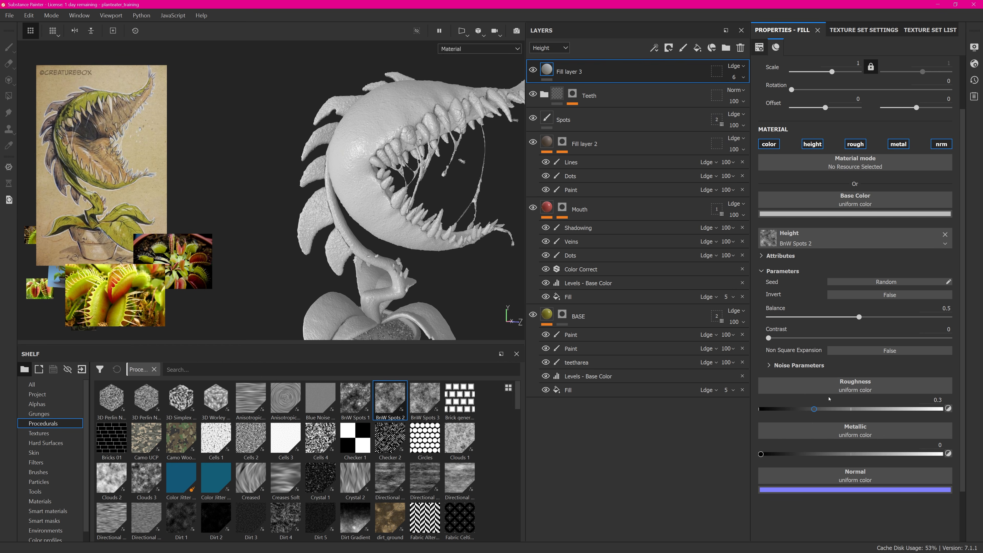
Assign the Gradient resource to the fill layer's base color and feed BnW Spots 1 into its image input.
{"action": "left_click", "coordinate": [868, 231]}
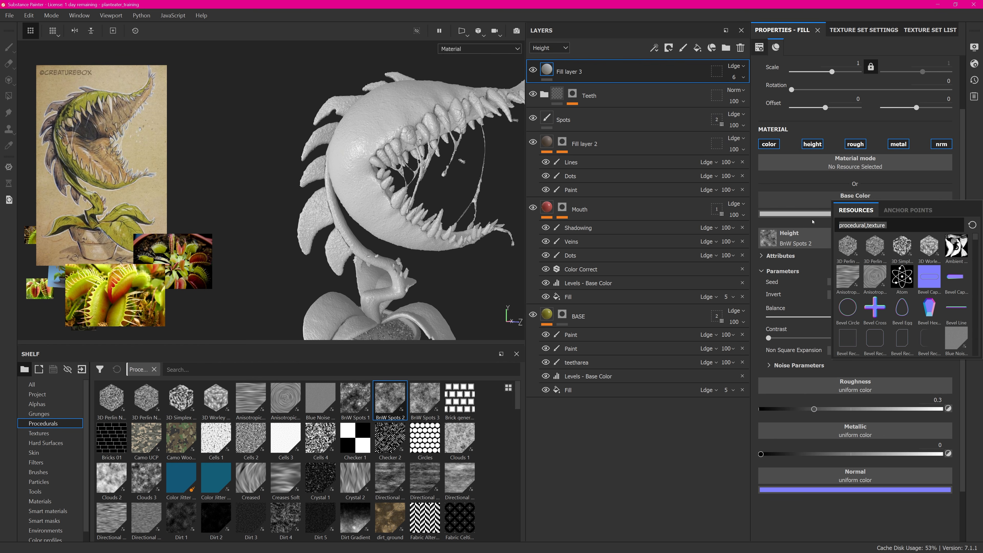
{"action": "type", "text": "grad"}
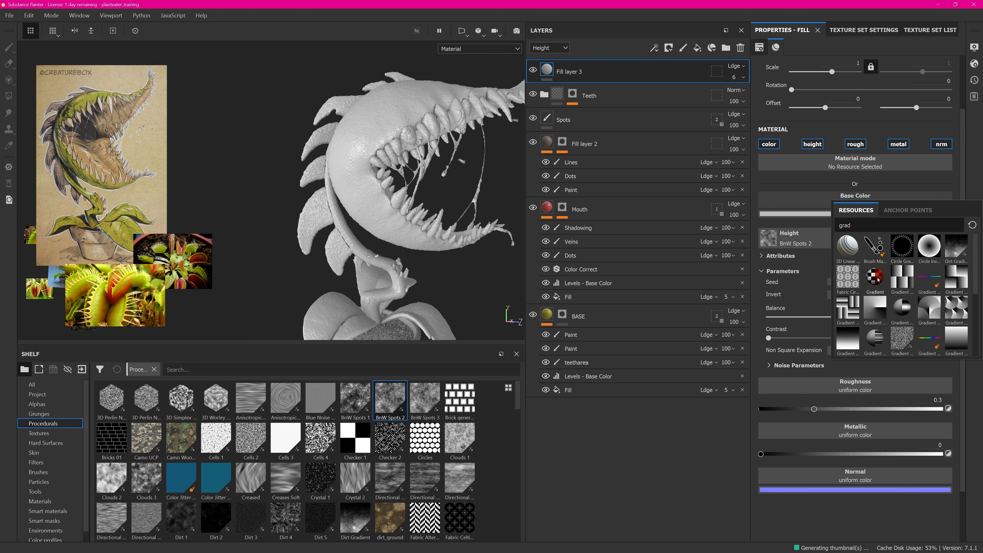
{"action": "left_click", "coordinate": [883, 278]}
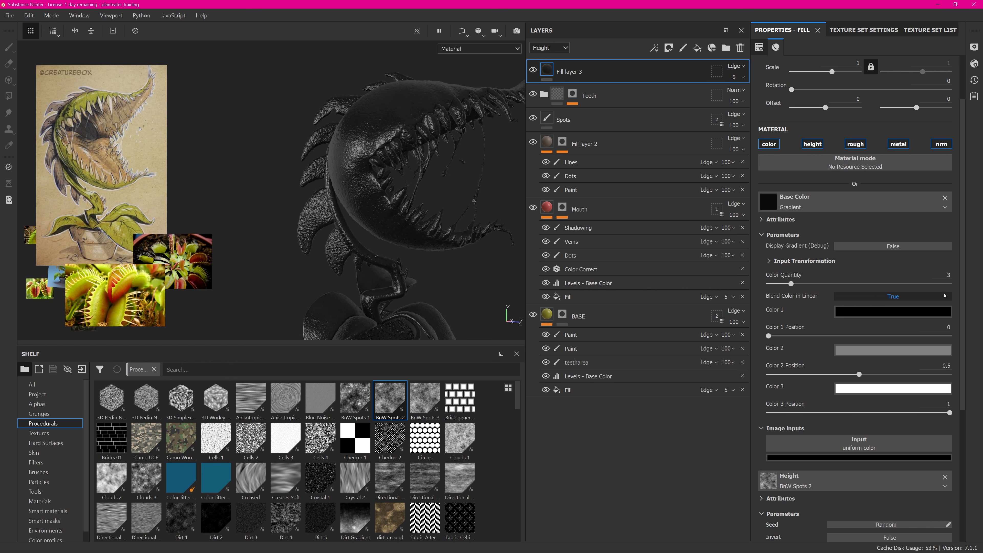
{"action": "left_click_drag", "start_coordinate": [355, 398], "coordinate": [861, 445]}
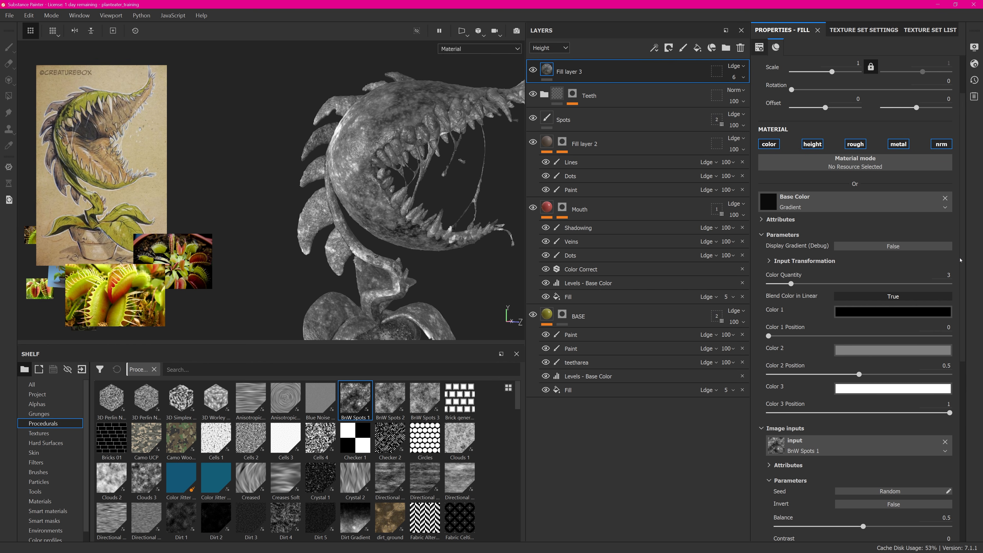
Set the gradient input's noise parameters to scale 4, disorder 0.04 and roughness 1.17.
{"action": "scroll", "coordinate": [958, 298], "scroll_direction": "down", "scroll_amount": 3}
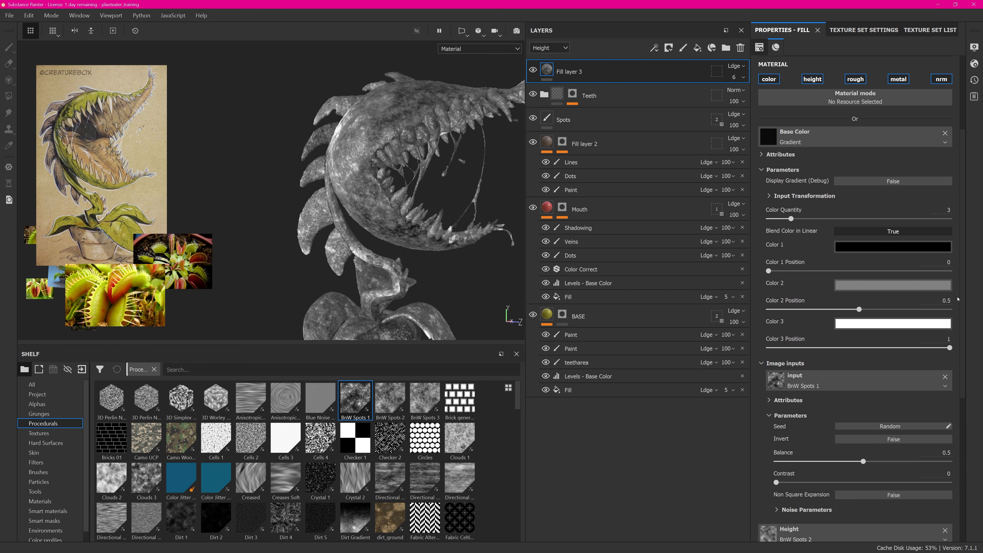
{"action": "scroll", "coordinate": [828, 484], "scroll_direction": "down", "scroll_amount": 3}
{"action": "left_click", "coordinate": [829, 456]}
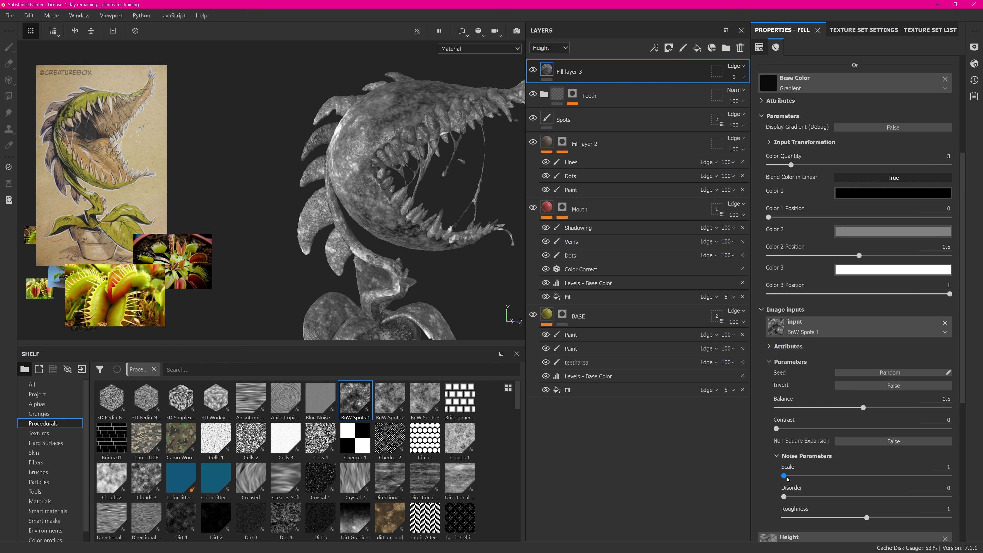
{"action": "left_click_drag", "start_coordinate": [800, 476], "coordinate": [797, 497]}
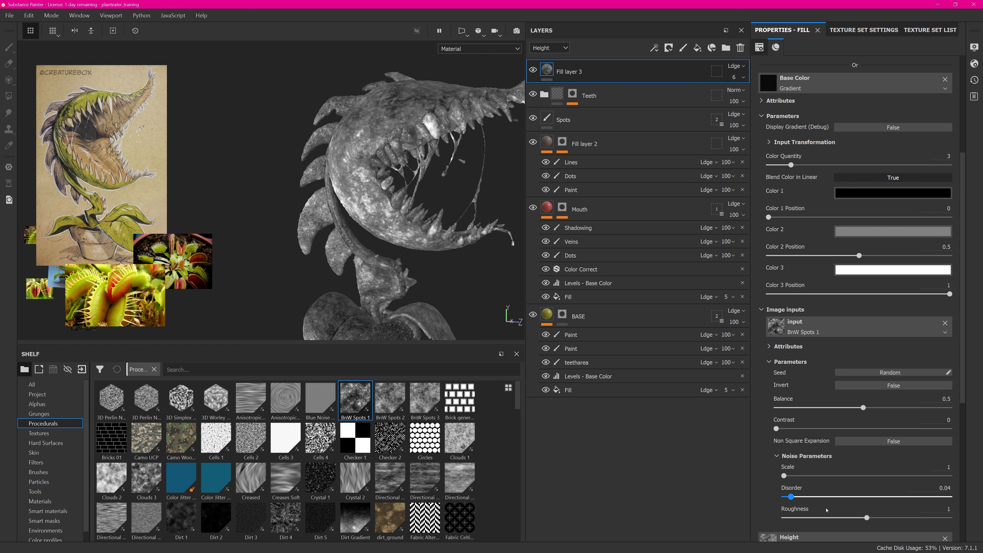
{"action": "mouse_move", "coordinate": [870, 518]}
{"action": "left_mouse_down"}
{"action": "mouse_move", "coordinate": [933, 518]}
{"action": "mouse_move", "coordinate": [881, 518]}
{"action": "left_mouse_up"}
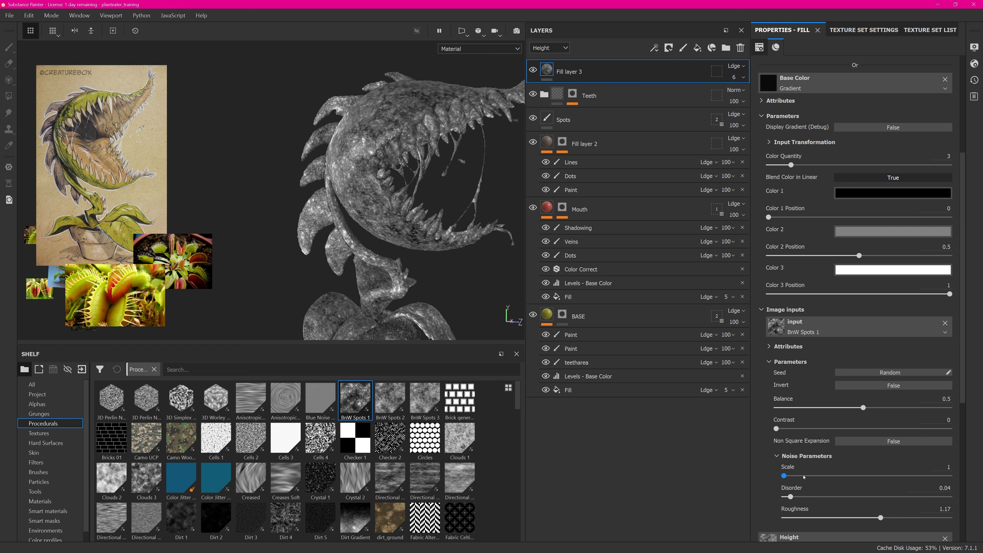
{"action": "left_click", "coordinate": [805, 476]}
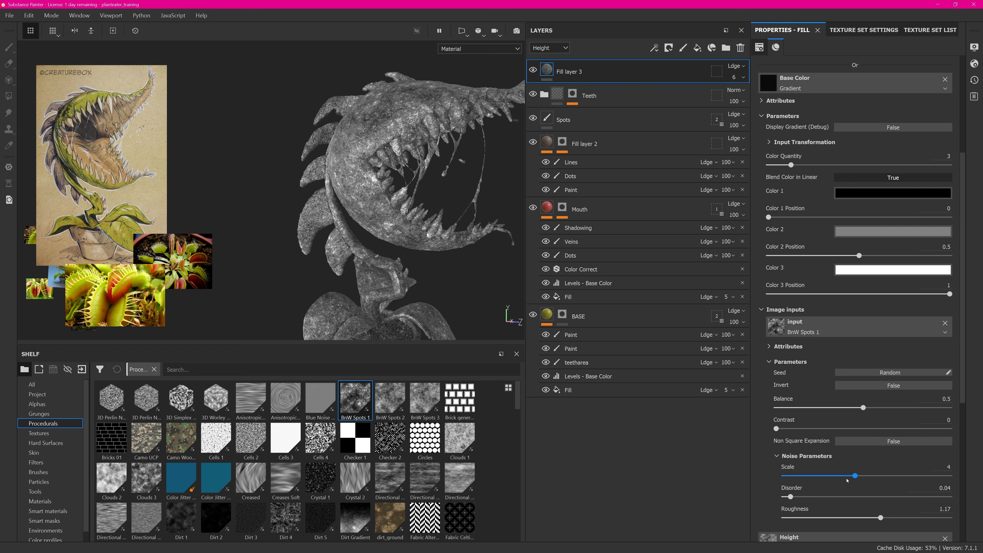
{"action": "left_click_drag", "start_coordinate": [400, 178], "coordinate": [421, 197], "text": "alt"}
{"action": "right_click_drag", "start_coordinate": [422, 198], "coordinate": [472, 209], "text": "alt"}
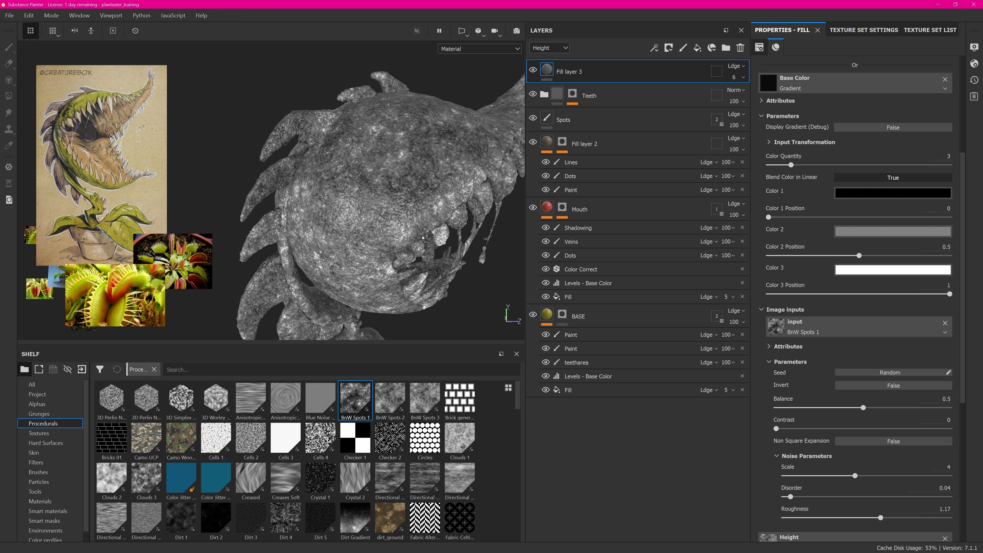
Set the gradient's Color 3 to the dark olive brown 2c2618.
{"action": "scroll", "coordinate": [858, 404], "scroll_direction": "up", "scroll_amount": 3}
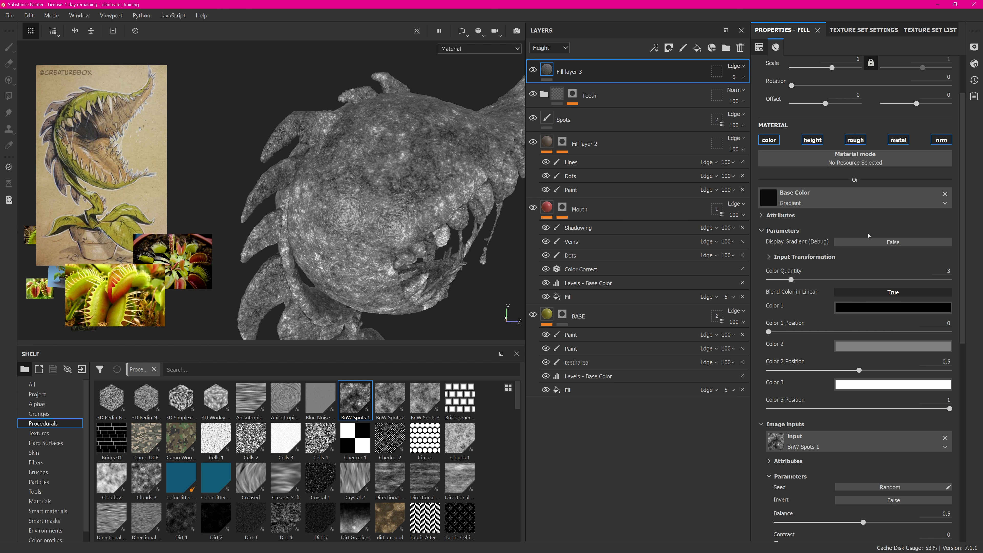
{"action": "left_click", "coordinate": [865, 388]}
{"action": "left_click", "coordinate": [890, 436]}
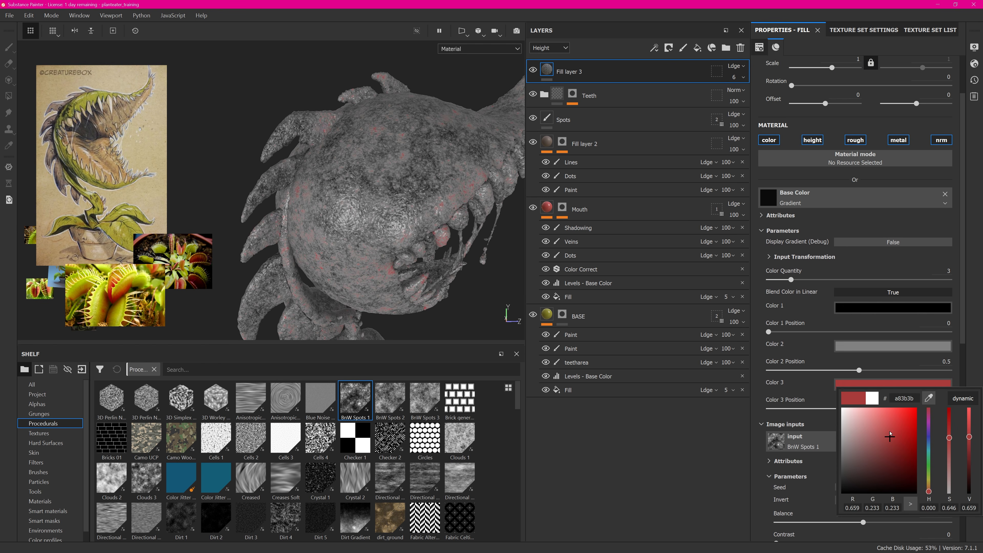
{"action": "left_click_drag", "start_coordinate": [954, 437], "coordinate": [929, 485]}
{"action": "left_click_drag", "start_coordinate": [974, 444], "coordinate": [966, 480]}
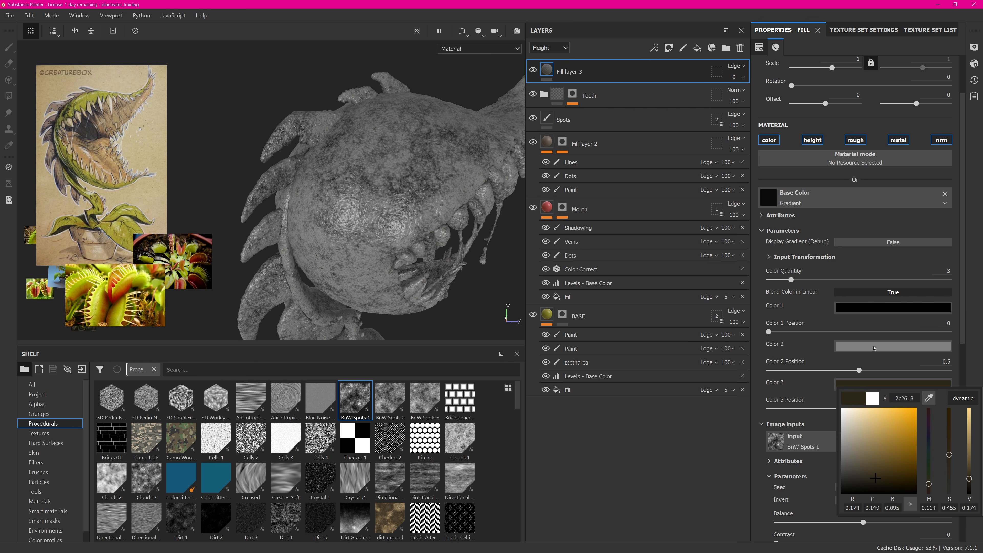
Set the gradient's Color 2 to the dark reddish brown 201510.
{"action": "left_click", "coordinate": [873, 347]}
{"action": "left_click", "coordinate": [928, 359]}
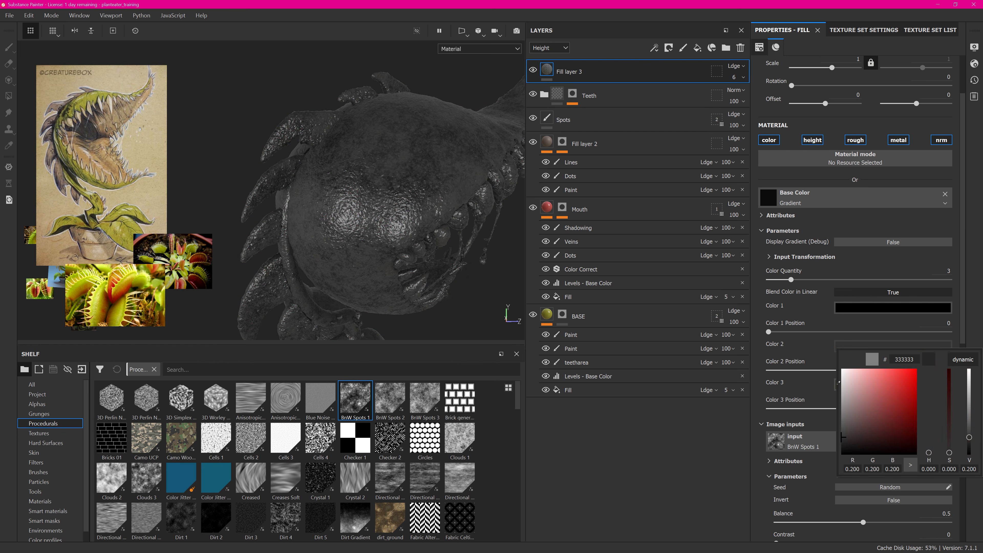
{"action": "left_click", "coordinate": [837, 383]}
{"action": "left_click", "coordinate": [830, 395]}
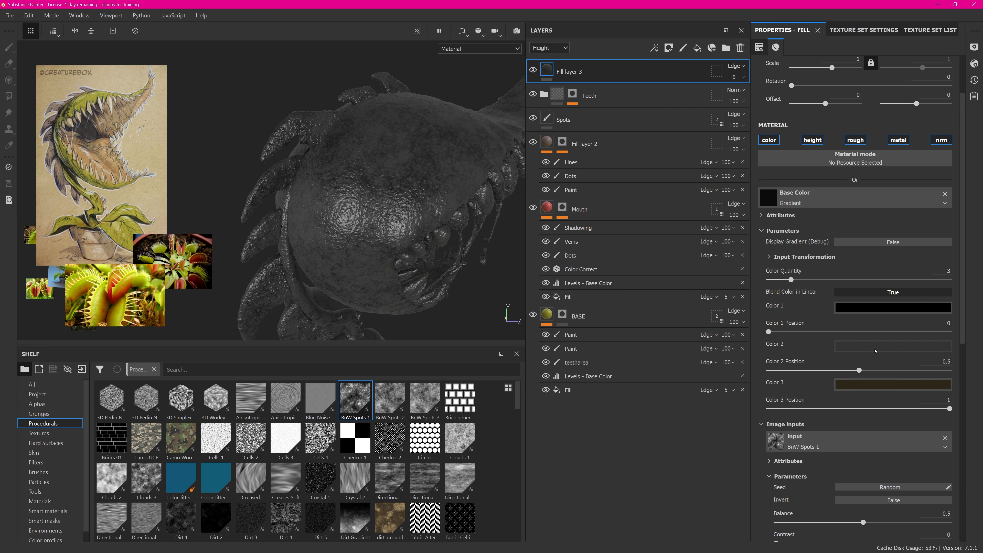
{"action": "left_click", "coordinate": [875, 350]}
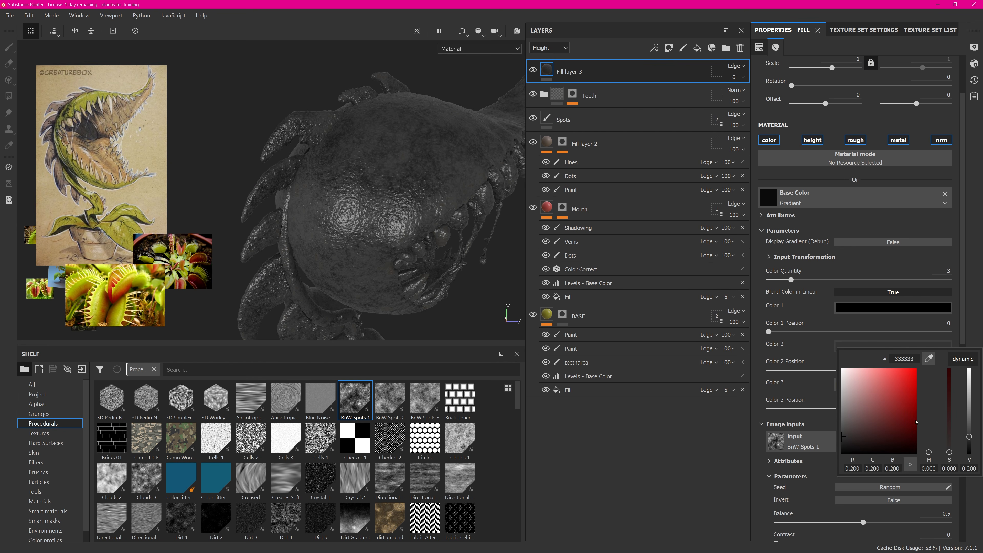
{"action": "left_click", "coordinate": [902, 408]}
{"action": "left_click_drag", "start_coordinate": [928, 452], "coordinate": [928, 450]}
{"action": "left_click_drag", "start_coordinate": [949, 384], "coordinate": [968, 445]}
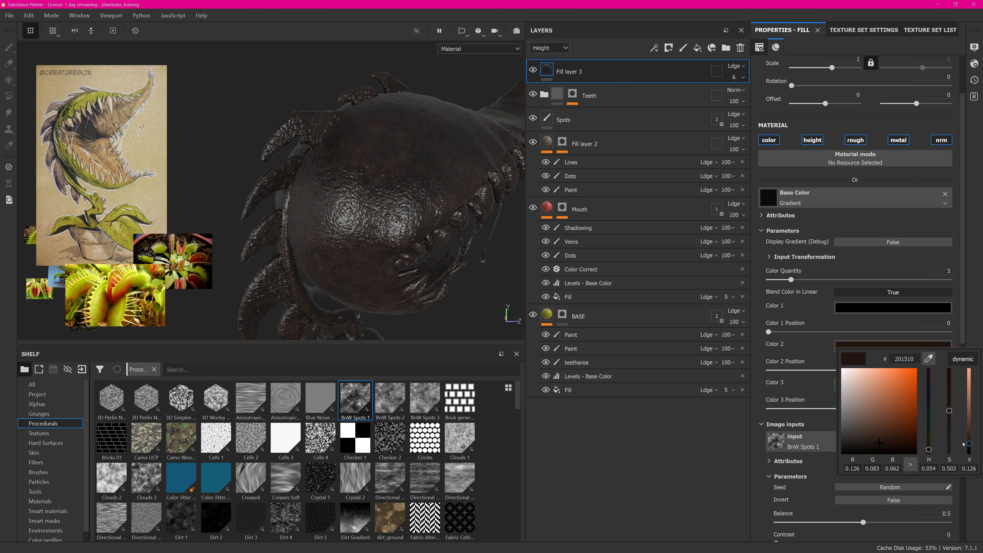
Set the gradient's Color 1 to a muted dark brown, slightly lighter than the other two gradient colors.
{"action": "left_click", "coordinate": [876, 309]}
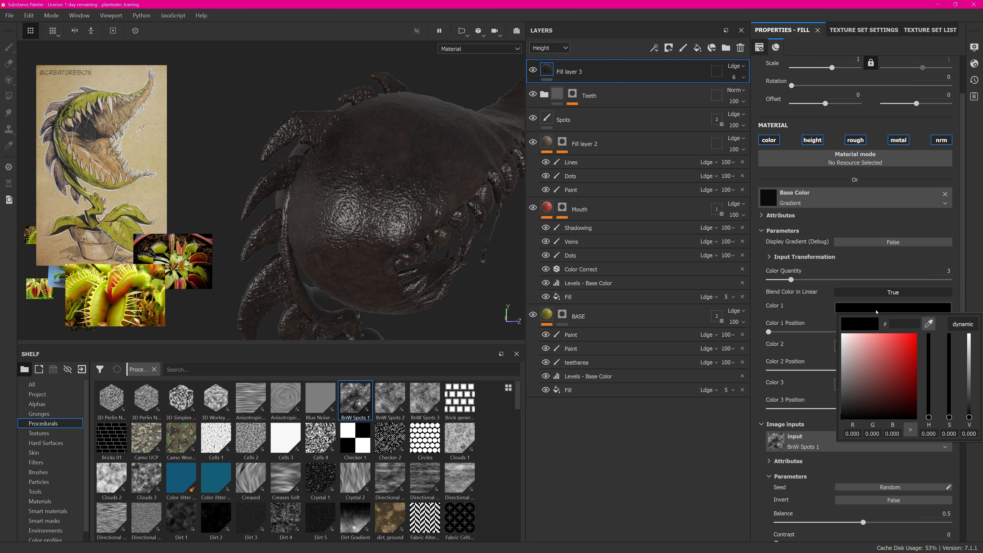
{"action": "left_click", "coordinate": [898, 399]}
{"action": "left_click_drag", "start_coordinate": [930, 412], "coordinate": [929, 410]}
{"action": "left_click_drag", "start_coordinate": [950, 396], "coordinate": [950, 400]}
{"action": "left_click_drag", "start_coordinate": [970, 405], "coordinate": [970, 402]}
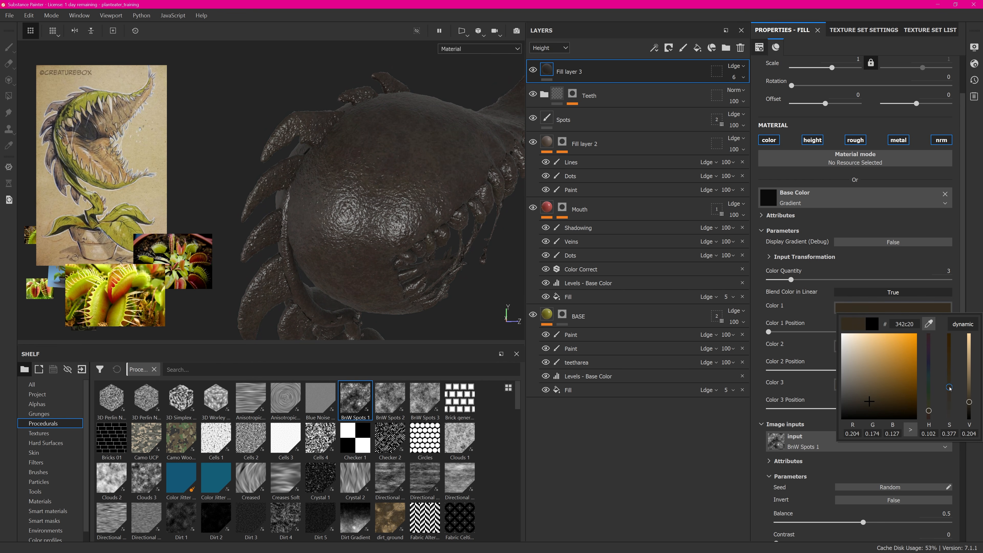
{"action": "left_click", "coordinate": [970, 407]}
{"action": "left_click", "coordinate": [753, 468]}
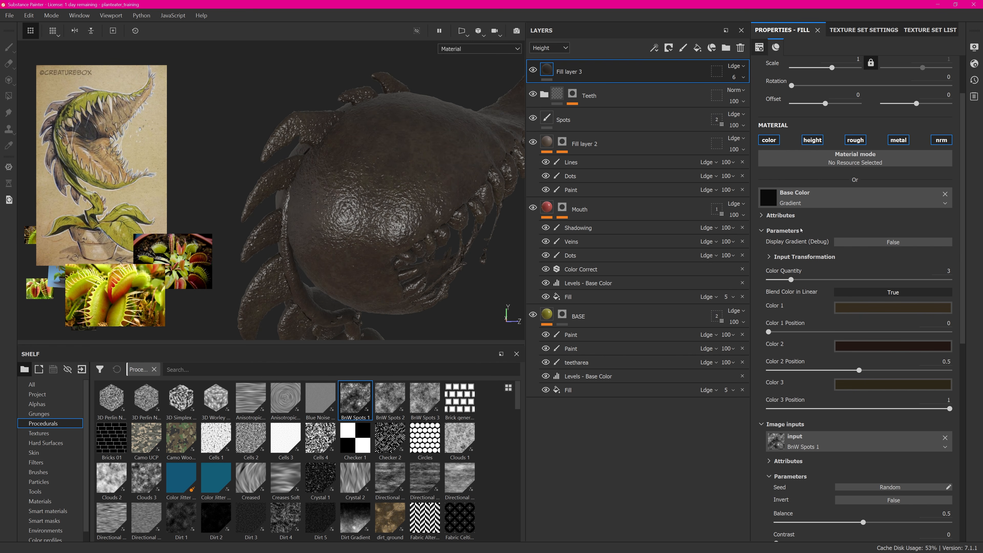
Feed the BnW Spots 1 procedural into the roughness channel of Fill layer 3.
{"action": "left_click", "coordinate": [776, 233]}
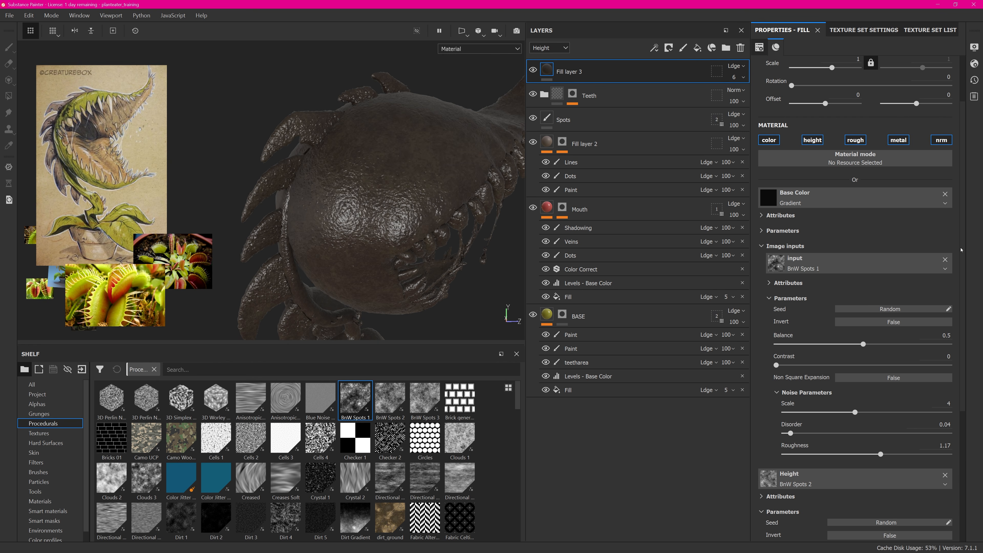
{"action": "scroll", "coordinate": [960, 266], "scroll_direction": "down", "scroll_amount": 1}
{"action": "scroll", "coordinate": [960, 265], "scroll_direction": "down", "scroll_amount": 3}
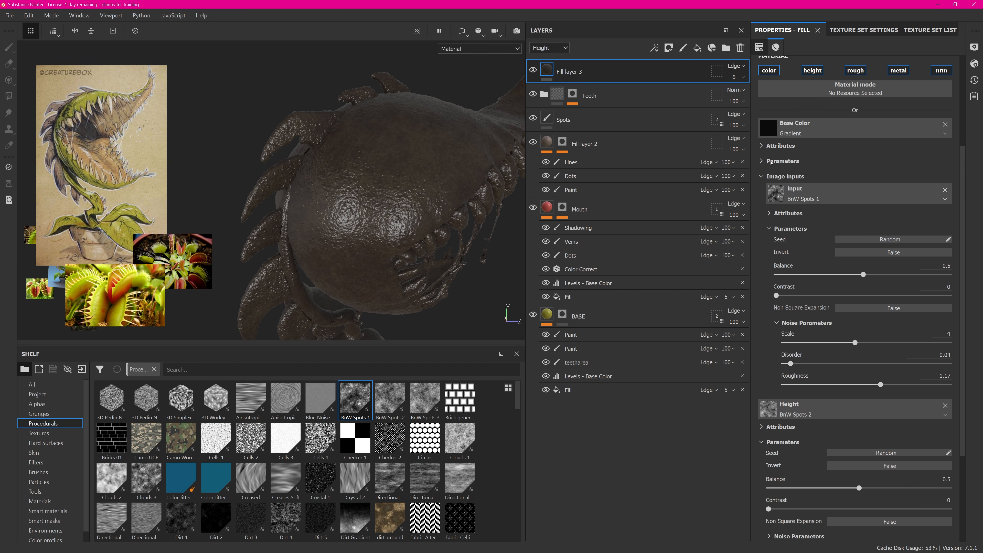
{"action": "left_click_drag", "start_coordinate": [962, 220], "coordinate": [960, 306]}
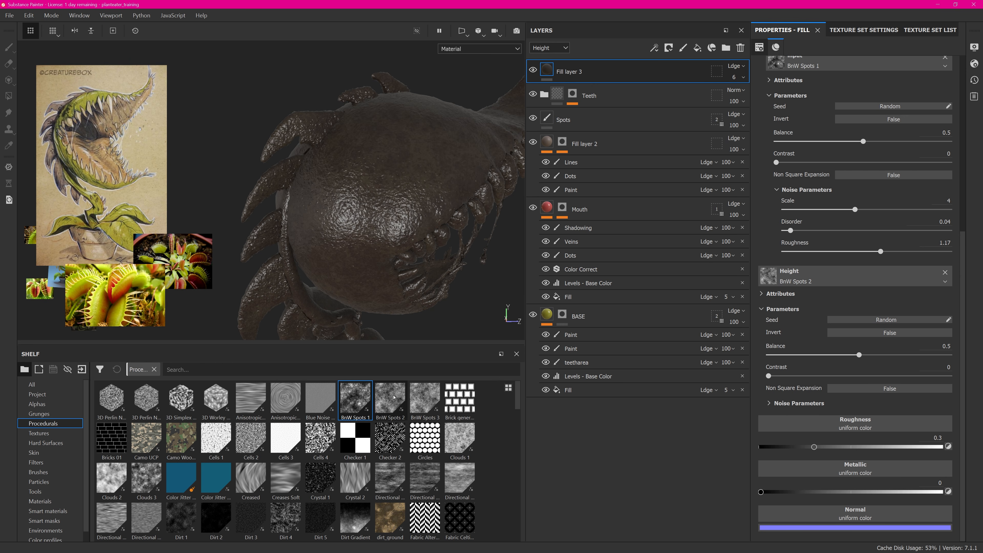
{"action": "left_click_drag", "start_coordinate": [353, 399], "coordinate": [823, 428]}
{"action": "scroll", "coordinate": [871, 420], "scroll_direction": "down", "scroll_amount": 3}
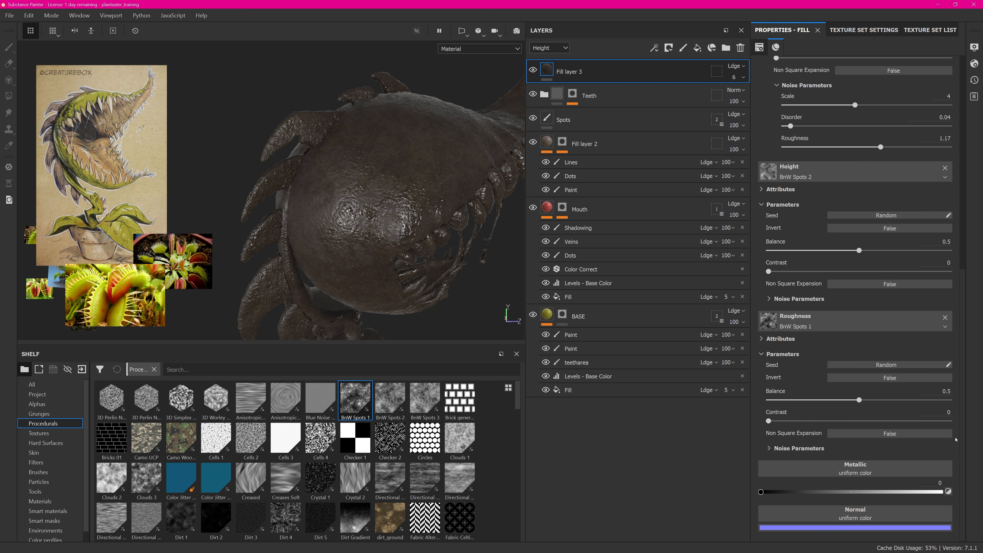
Set the roughness noise's balance to 0.58 and its contrast to 0.21.
{"action": "mouse_move", "coordinate": [864, 398]}
{"action": "left_mouse_down"}
{"action": "mouse_move", "coordinate": [897, 400]}
{"action": "mouse_move", "coordinate": [877, 400]}
{"action": "left_mouse_up"}
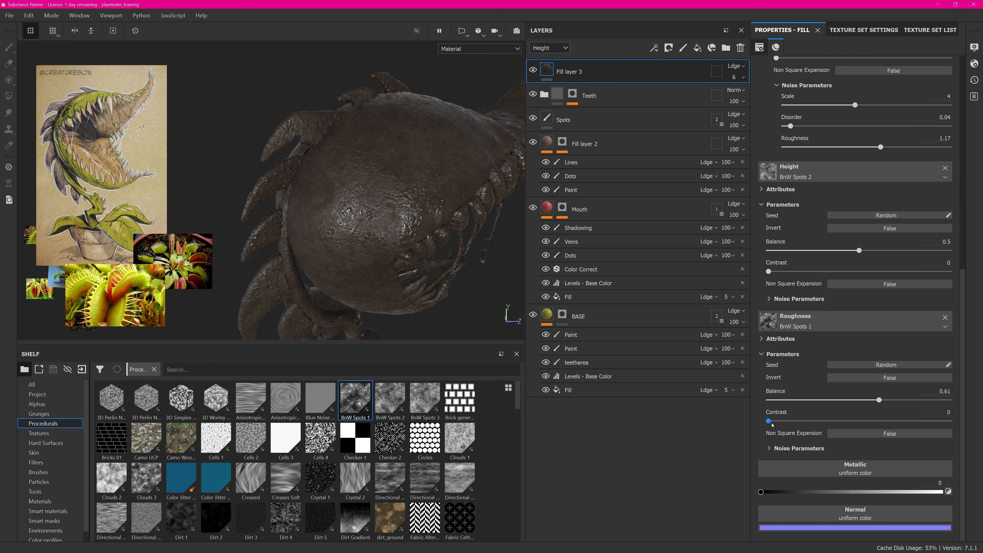
{"action": "left_click_drag", "start_coordinate": [772, 425], "coordinate": [806, 422]}
{"action": "left_click_drag", "start_coordinate": [860, 405], "coordinate": [875, 403]}
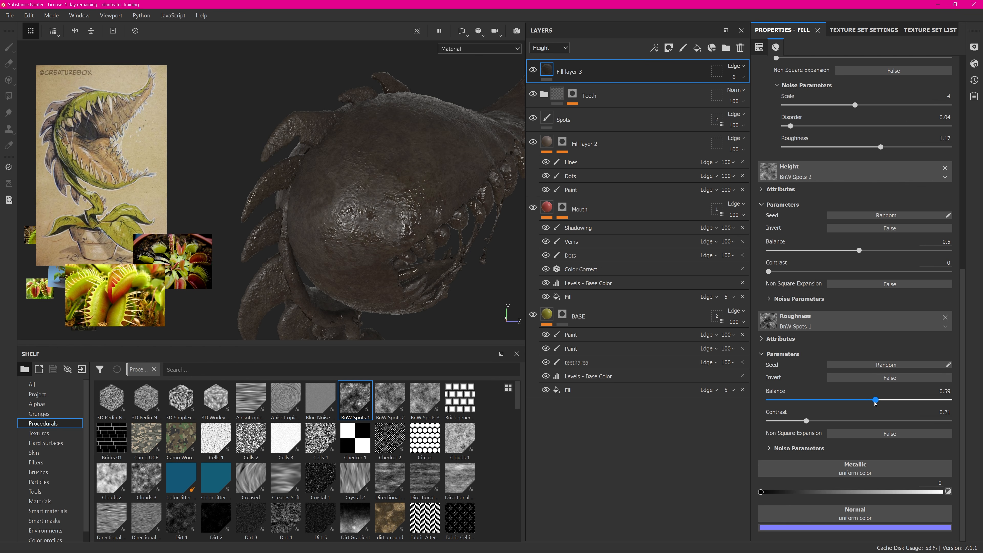
{"action": "left_click_drag", "start_coordinate": [267, 104], "coordinate": [384, 217], "text": "alt"}
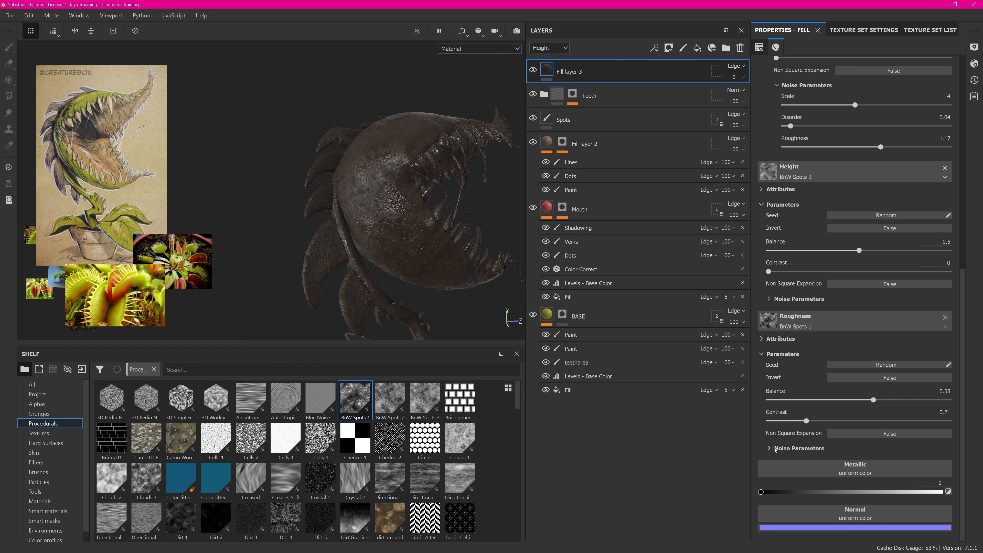
Disable the metal and nrm channels of Fill layer 3.
{"action": "scroll", "coordinate": [956, 353], "scroll_direction": "up", "scroll_amount": 10}
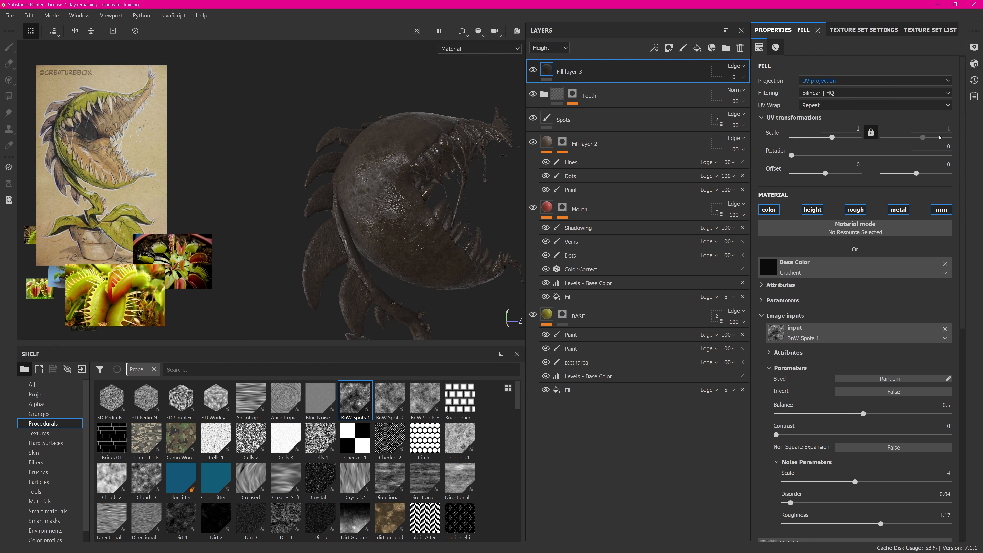
{"action": "left_click", "coordinate": [905, 214]}
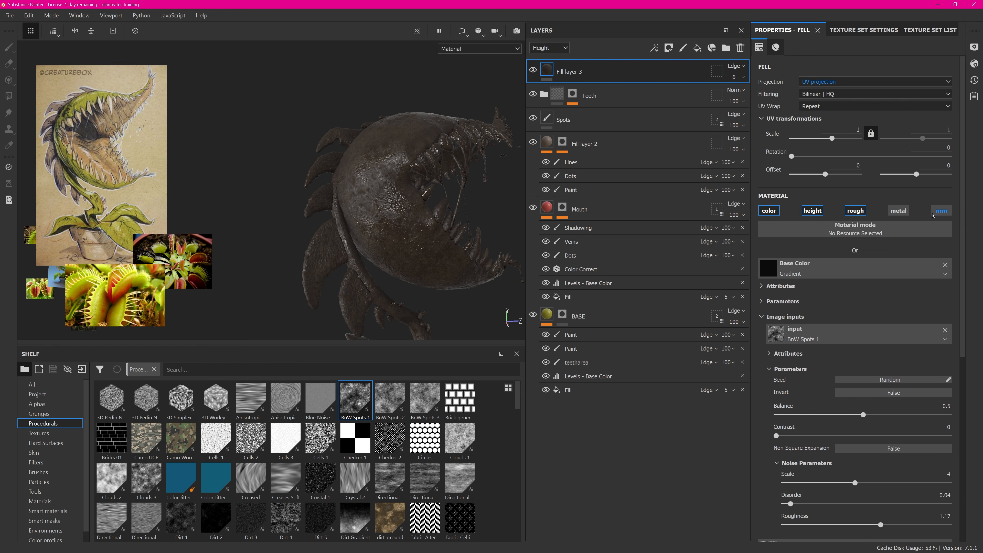
{"action": "left_click_drag", "start_coordinate": [400, 145], "coordinate": [381, 168], "text": "alt"}
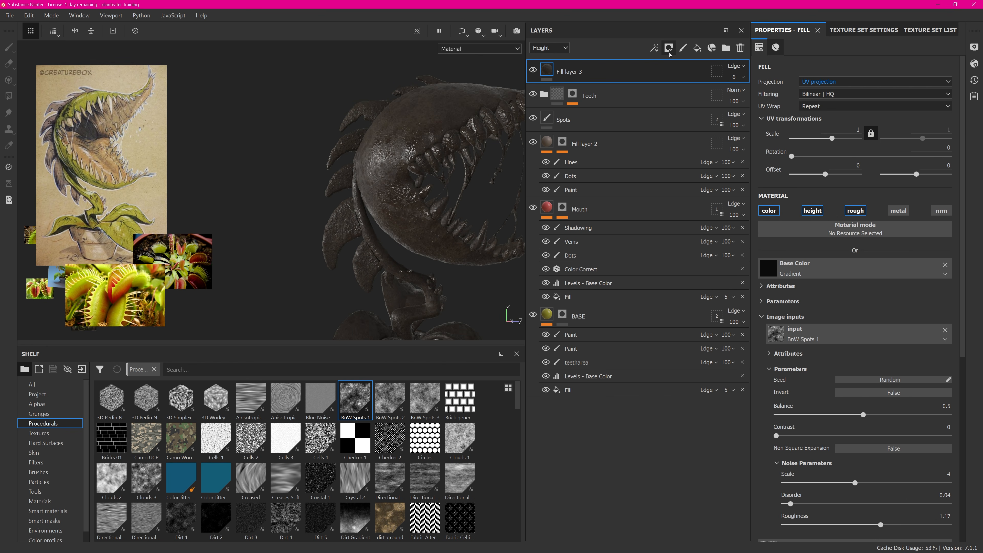
Add a black mask to Fill layer 3.
{"action": "left_click", "coordinate": [669, 48]}
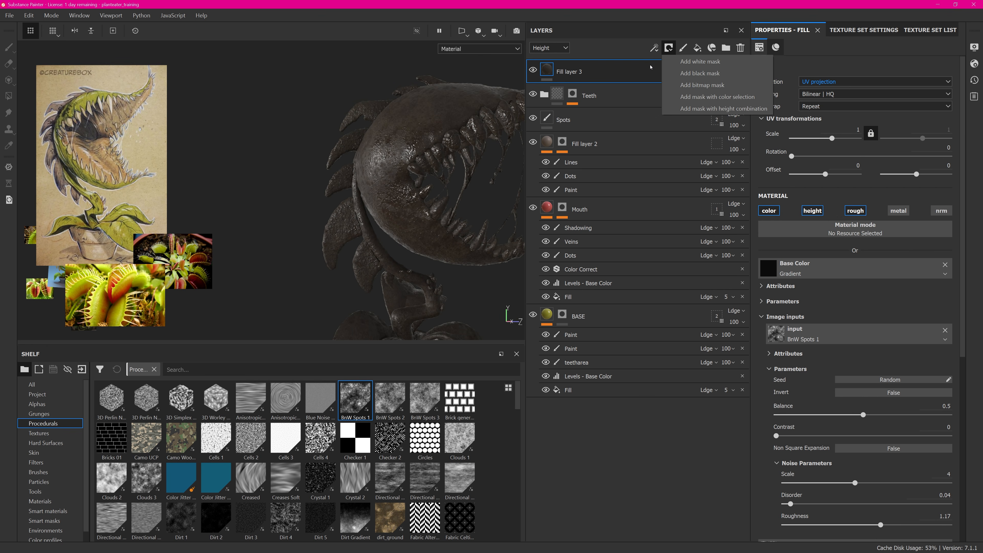
{"action": "left_click", "coordinate": [699, 73]}
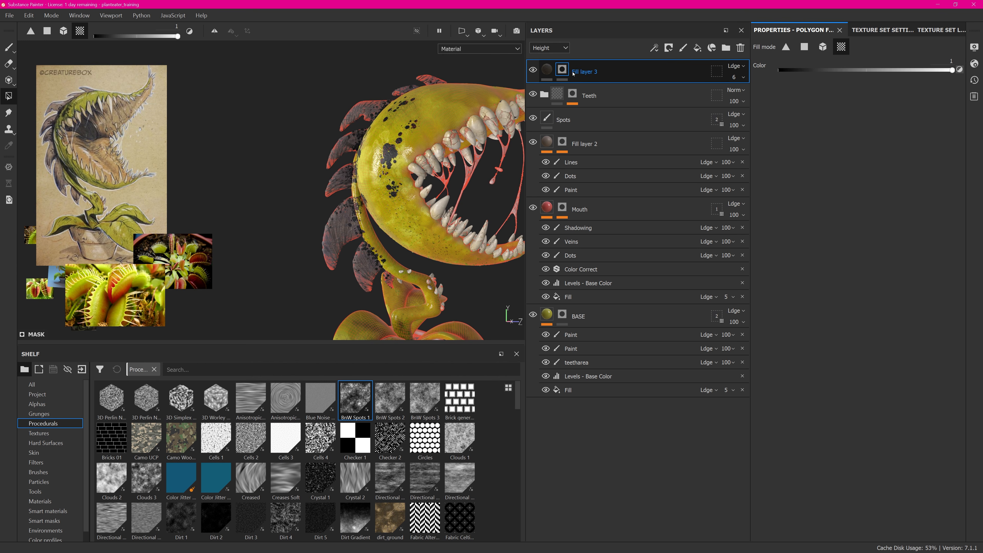
{"action": "key", "text": "1"}
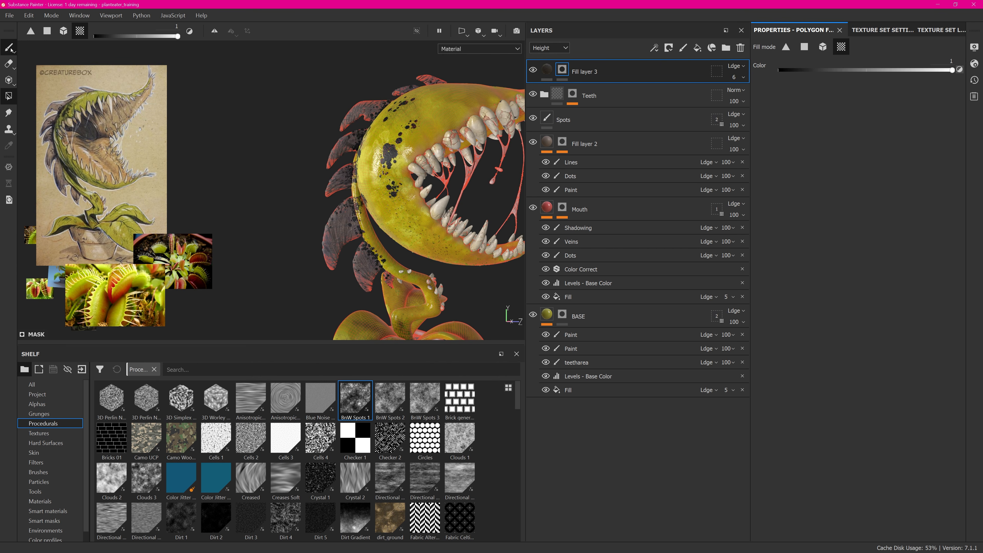
Add a generator to the Fill layer 3 mask and assign the Mask Editor to it.
{"action": "left_click", "coordinate": [668, 49]}
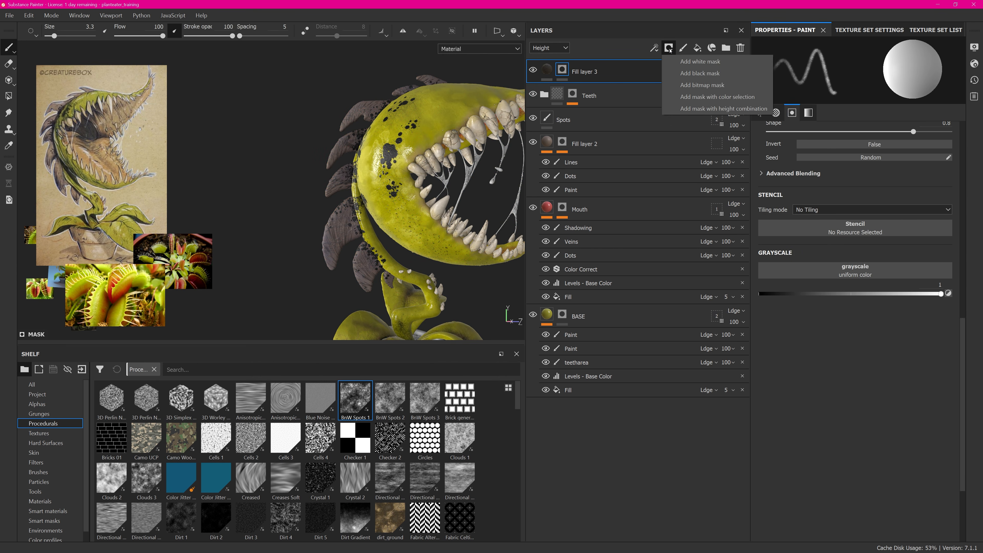
{"action": "left_click", "coordinate": [653, 50]}
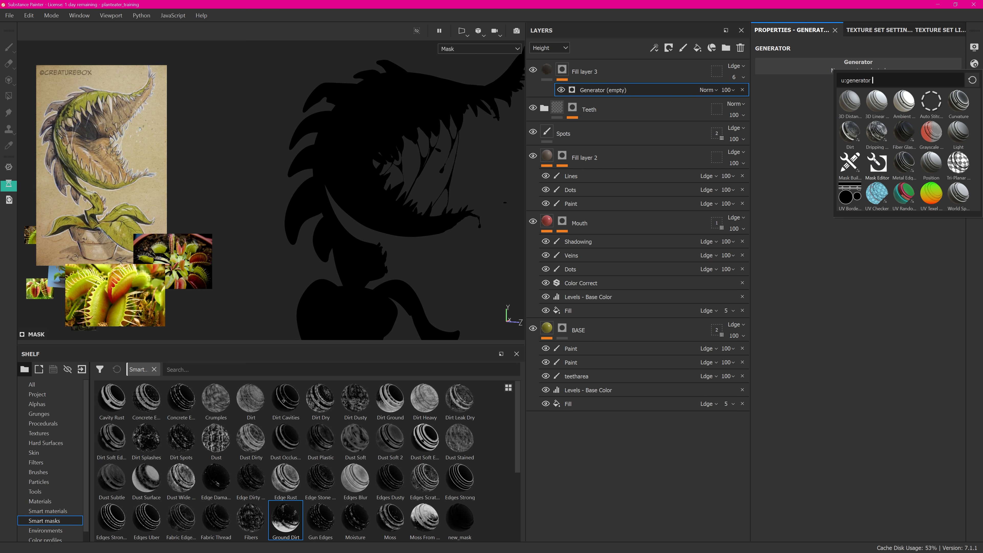
{"action": "left_click", "coordinate": [877, 162]}
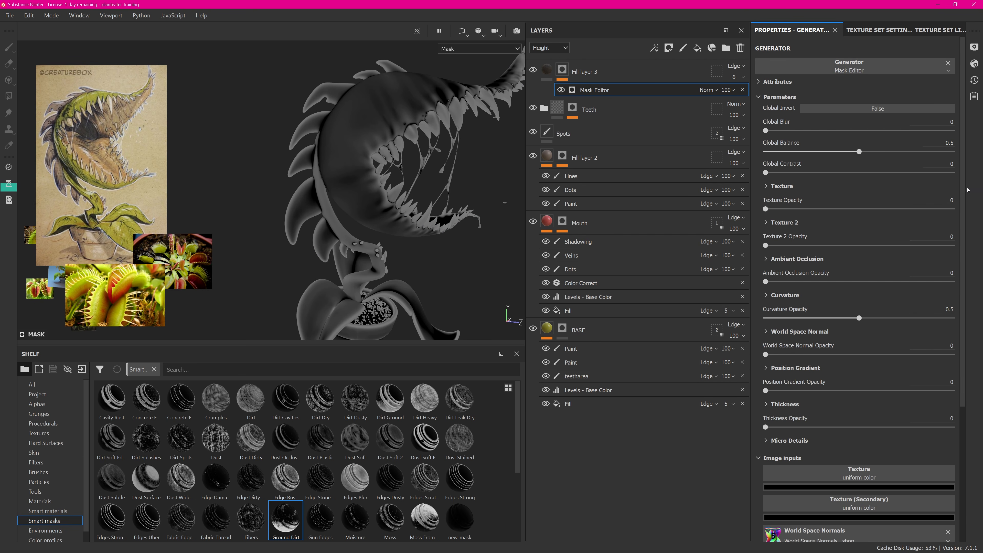
Set the Mask Editor's curvature mode to Cavities.
{"action": "scroll", "coordinate": [967, 190], "scroll_direction": "down", "scroll_amount": 3}
{"action": "left_click", "coordinate": [866, 211]}
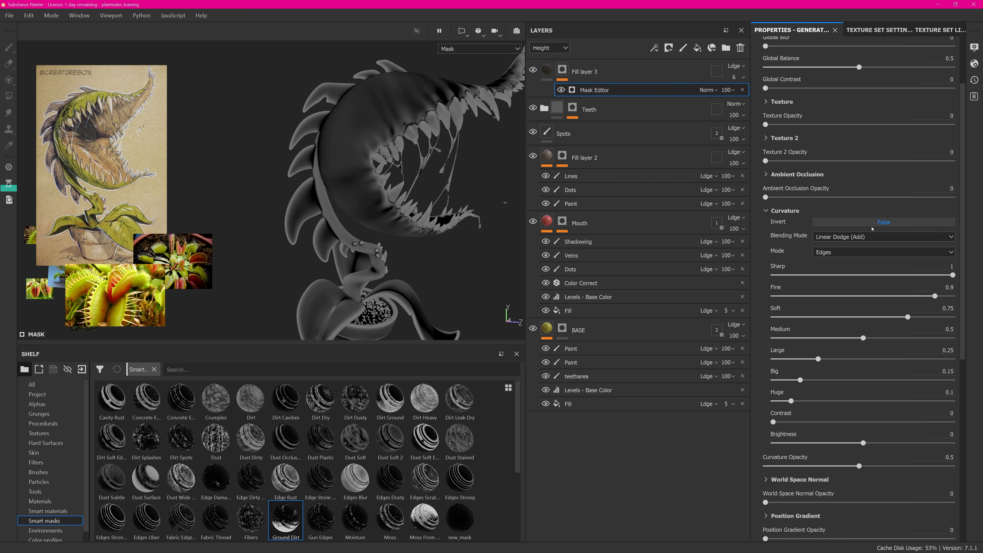
{"action": "left_click", "coordinate": [870, 252]}
{"action": "left_click", "coordinate": [828, 270]}
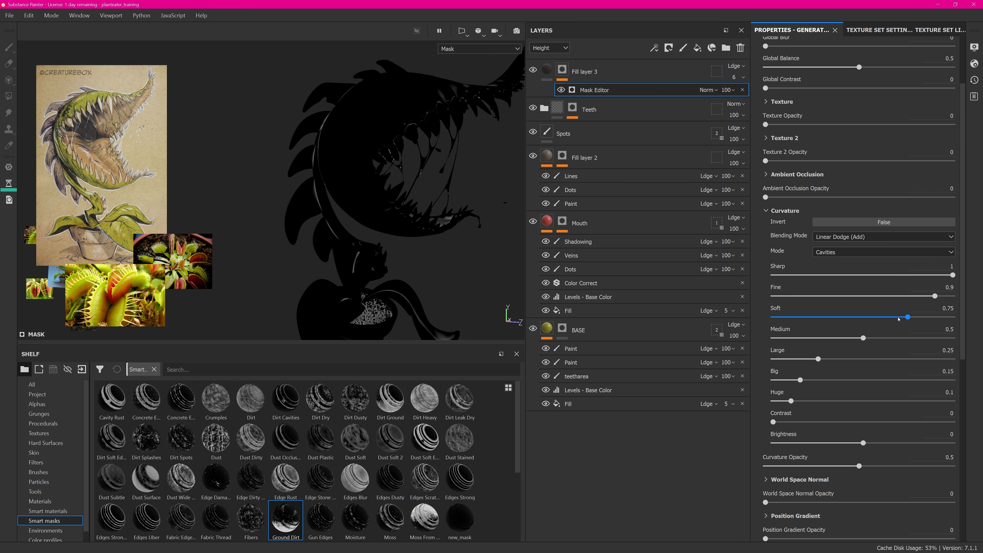
Set the curvature's Soft, Medium and Large values to 1 and Big to 0.29, and save the project.
{"action": "left_click_drag", "start_coordinate": [863, 338], "coordinate": [947, 325]}
{"action": "key", "text": "ctrl+s"}
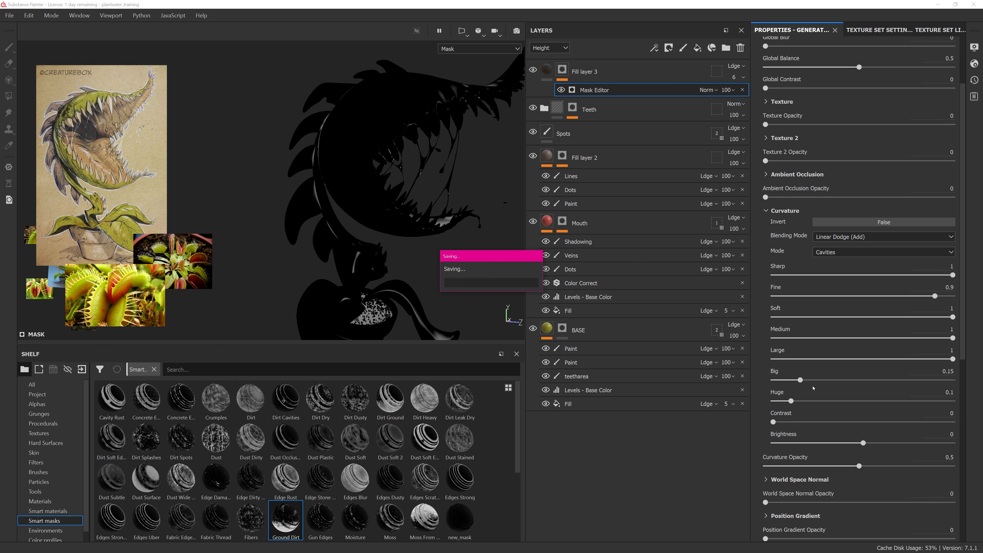
{"action": "left_click_drag", "start_coordinate": [809, 381], "coordinate": [908, 379]}
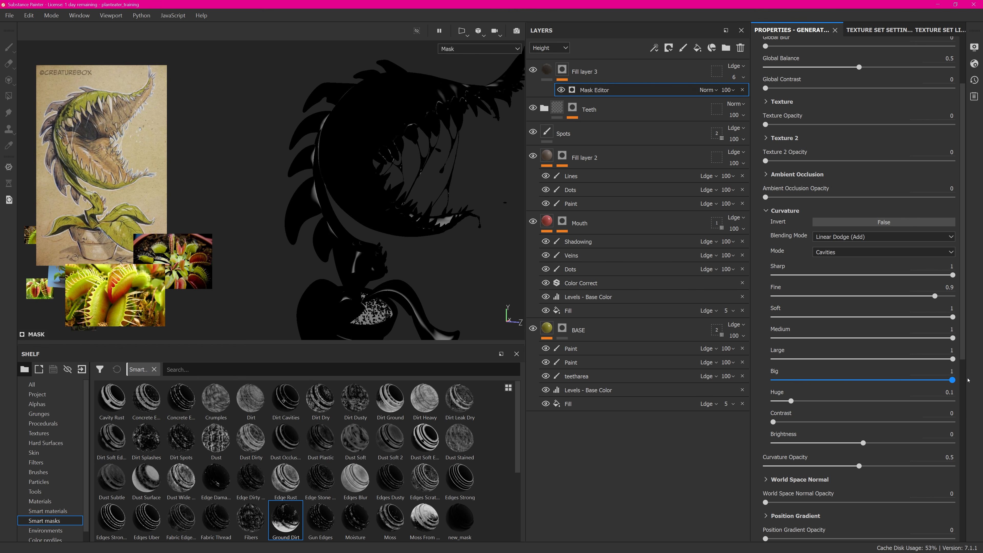
{"action": "left_click_drag", "start_coordinate": [968, 381], "coordinate": [793, 380]}
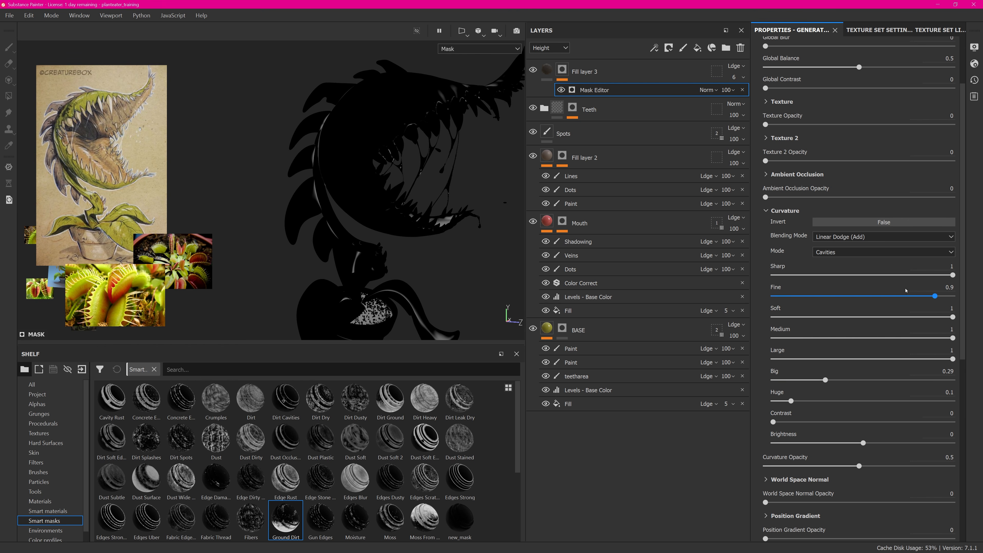
{"action": "left_click_drag", "start_coordinate": [961, 285], "coordinate": [960, 286]}
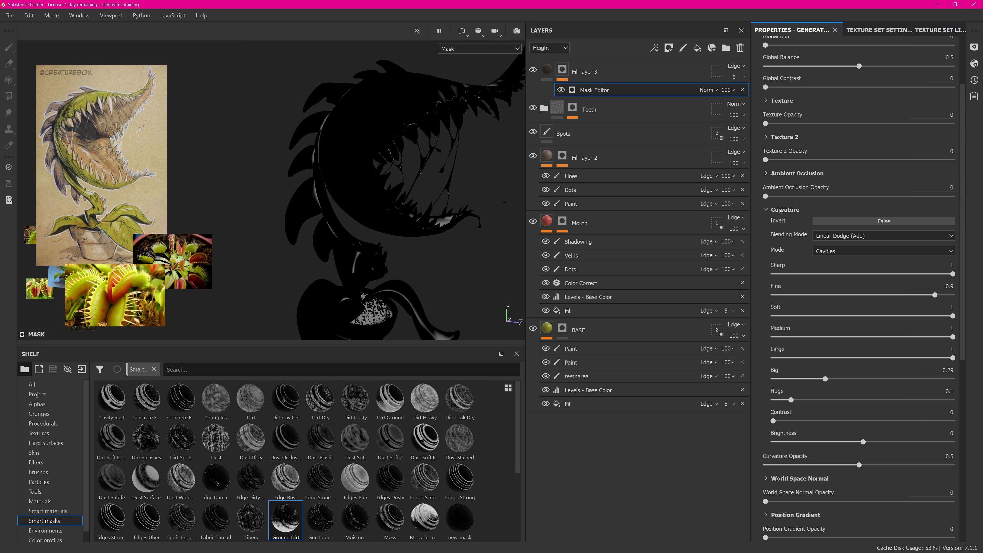
Set the Mask Editor's ambient occlusion to 0.96 opacity with Linear Dodge (Add) blending and invert it.
{"action": "left_click", "coordinate": [785, 209]}
{"action": "left_click_drag", "start_coordinate": [775, 196], "coordinate": [979, 202]}
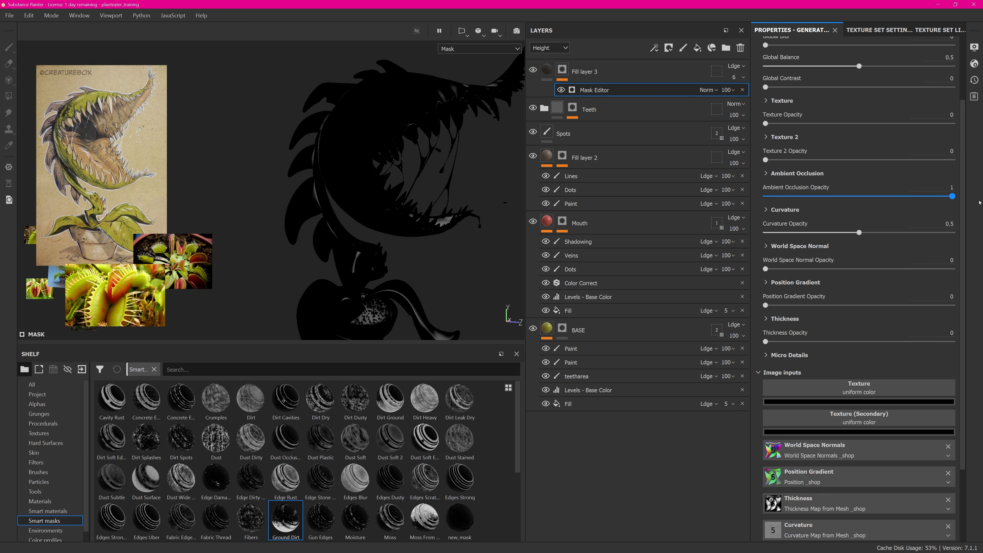
{"action": "left_click", "coordinate": [779, 174]}
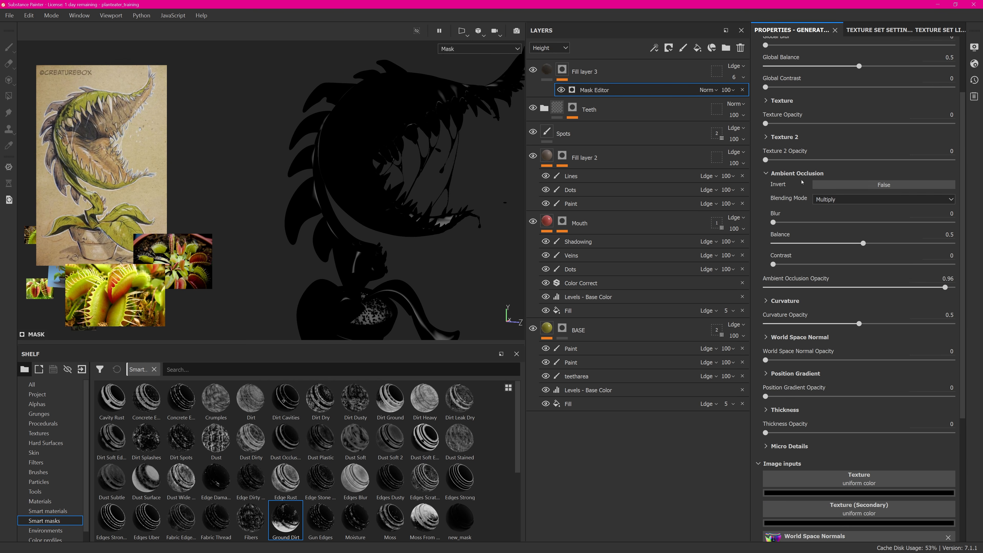
{"action": "left_click", "coordinate": [882, 199]}
{"action": "left_click", "coordinate": [845, 218]}
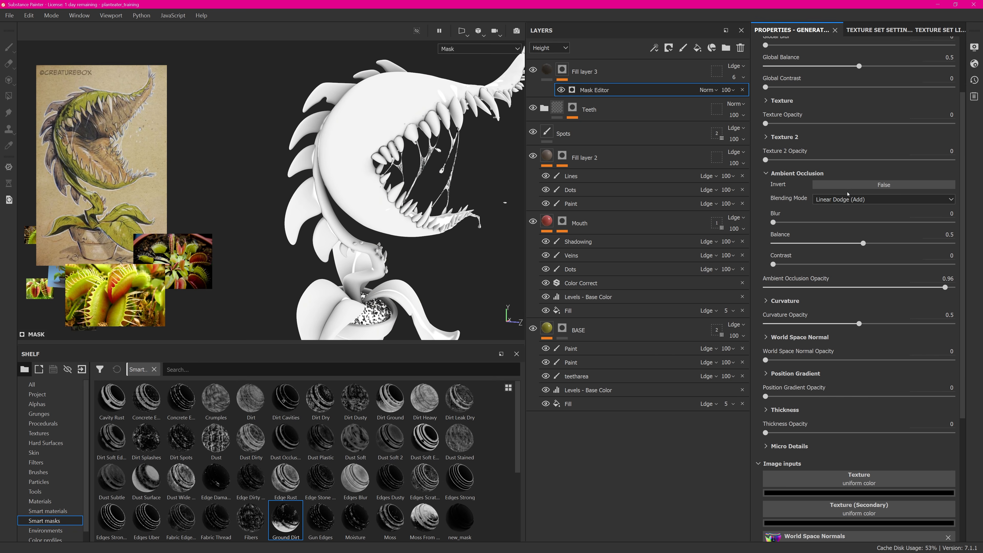
{"action": "left_click", "coordinate": [849, 185]}
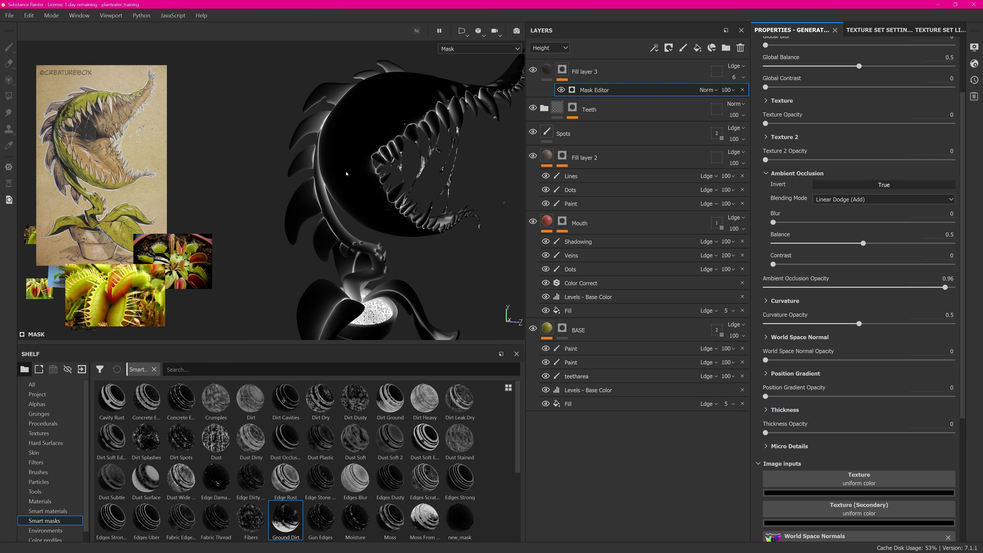
Set the ambient occlusion's blur to 4.31, balance to 0.36 and contrast to 0.25.
{"action": "left_click_drag", "start_coordinate": [773, 222], "coordinate": [821, 222]}
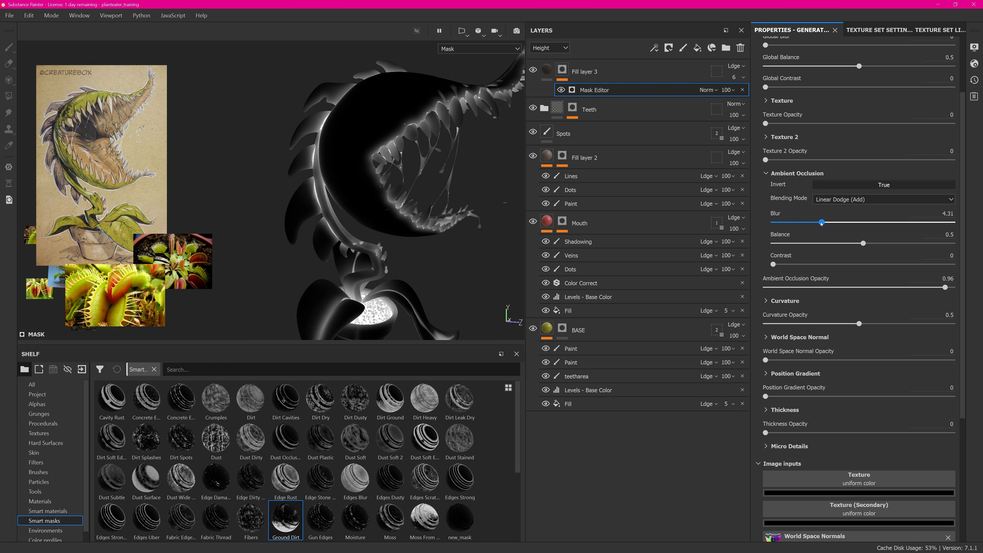
{"action": "left_click_drag", "start_coordinate": [862, 258], "coordinate": [837, 247]}
Feed the BnW Spots 2 procedural into the Mask Editor's Texture image input.
{"action": "scroll", "coordinate": [963, 316], "scroll_direction": "down", "scroll_amount": 5}
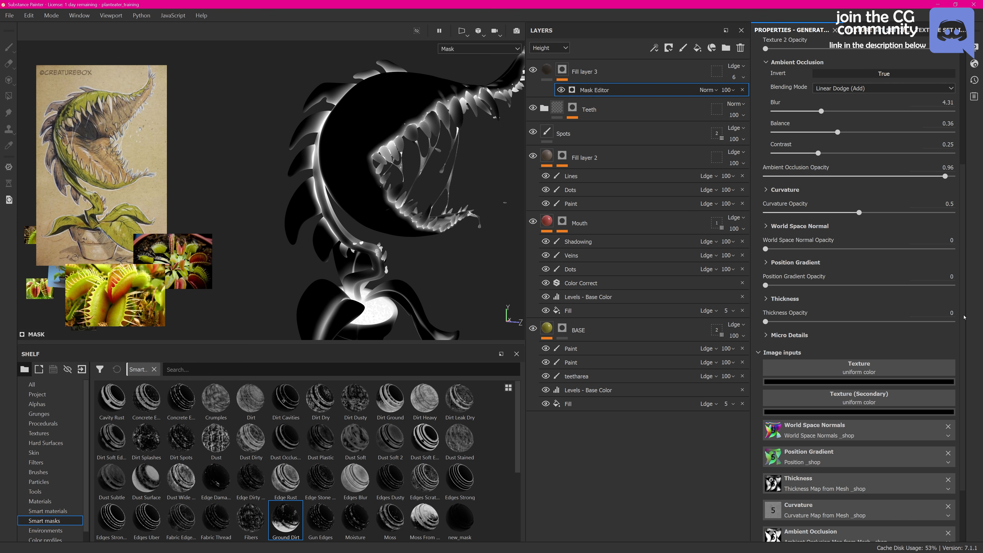
{"action": "scroll", "coordinate": [963, 317], "scroll_direction": "down", "scroll_amount": 1}
{"action": "left_click", "coordinate": [57, 414]}
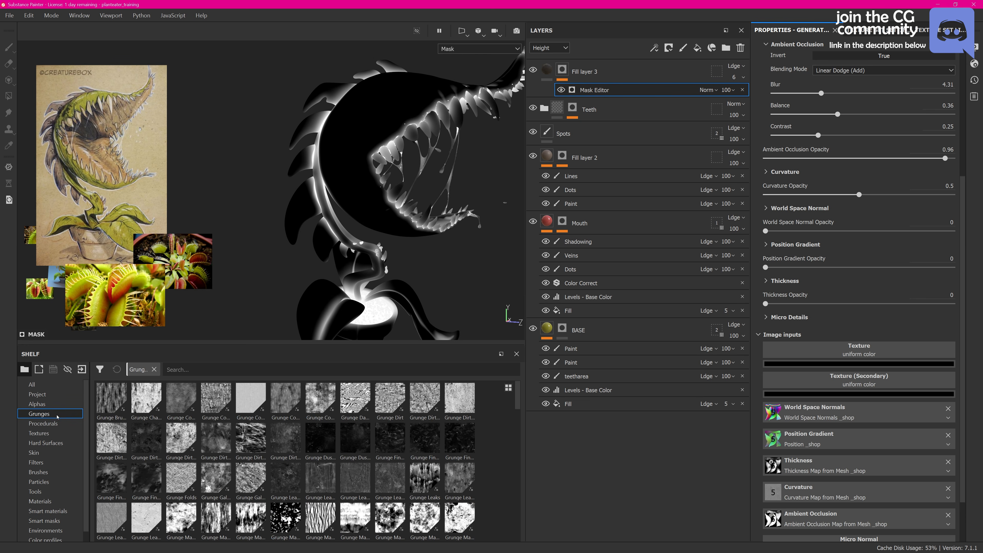
{"action": "left_click", "coordinate": [54, 424]}
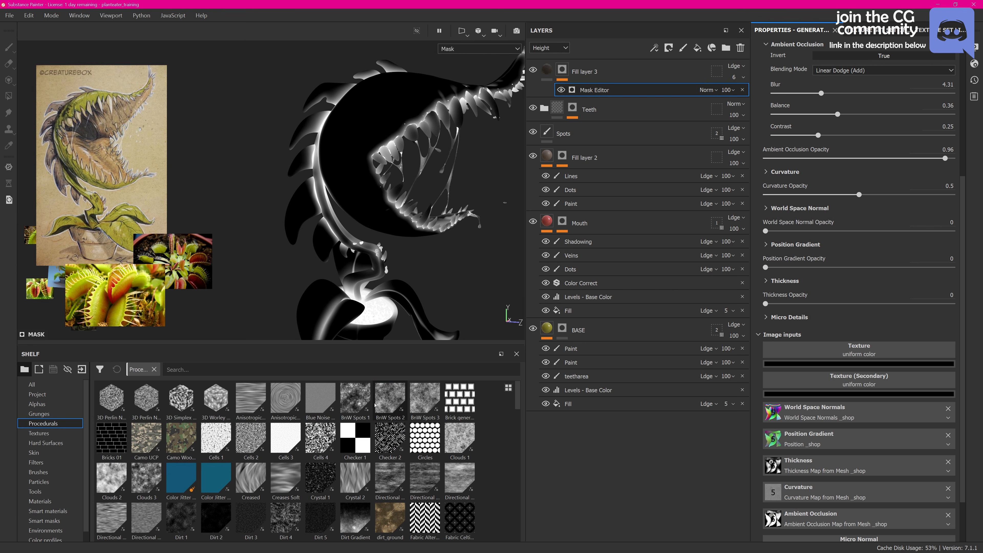
{"action": "left_click_drag", "start_coordinate": [375, 405], "coordinate": [858, 352]}
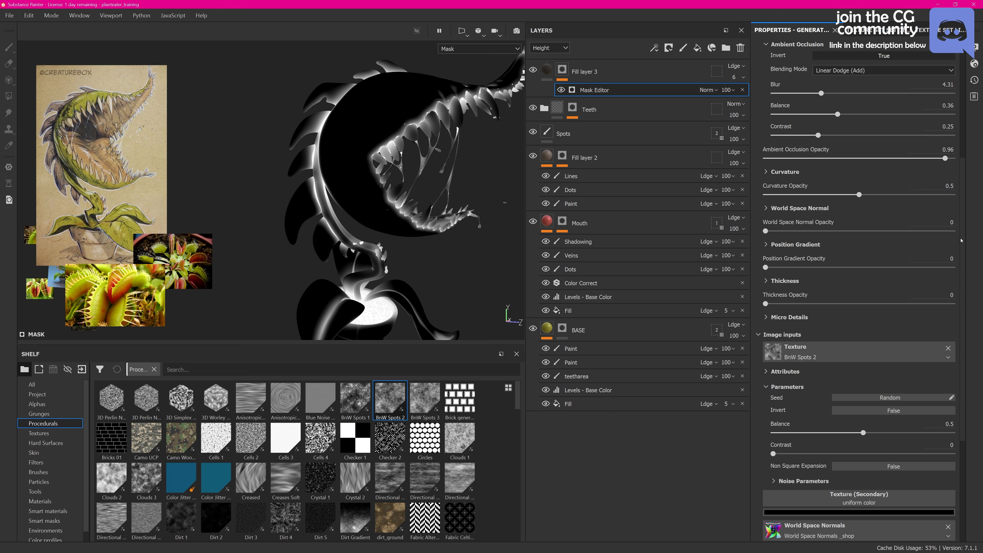
{"action": "scroll", "coordinate": [858, 256], "scroll_direction": "up", "scroll_amount": 10}
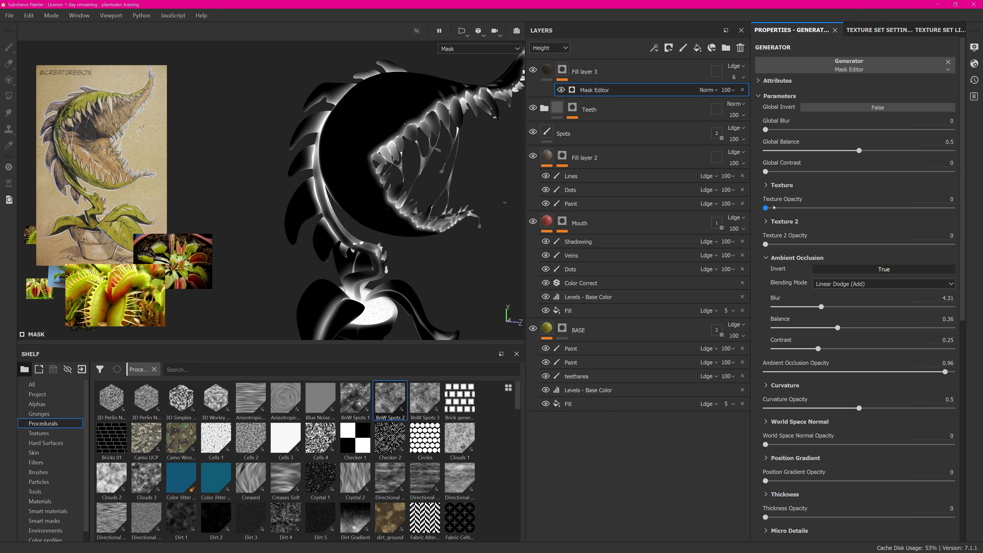
Set the Mask Editor's texture opacity to 1, texture scale 2.27, contrast 0.36 and brightness -0.17, and the global contrast to 0.35.
{"action": "left_click_drag", "start_coordinate": [765, 208], "coordinate": [952, 208]}
{"action": "mouse_move", "coordinate": [397, 184]}
{"action": "left_mouse_down", "text": "alt"}
{"action": "mouse_move", "coordinate": [468, 184]}
{"action": "mouse_move", "coordinate": [396, 188]}
{"action": "left_mouse_up", "text": "alt"}
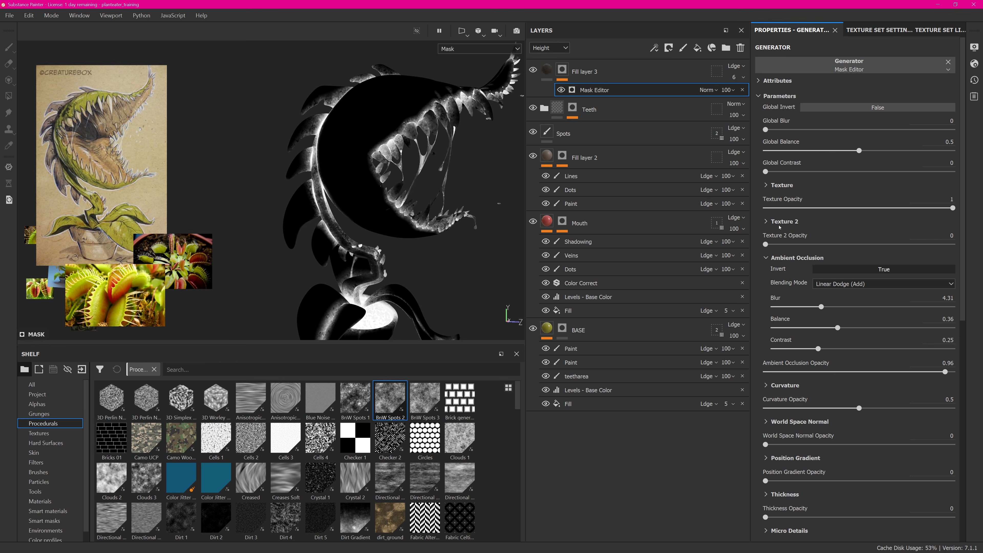
{"action": "left_click", "coordinate": [780, 189]}
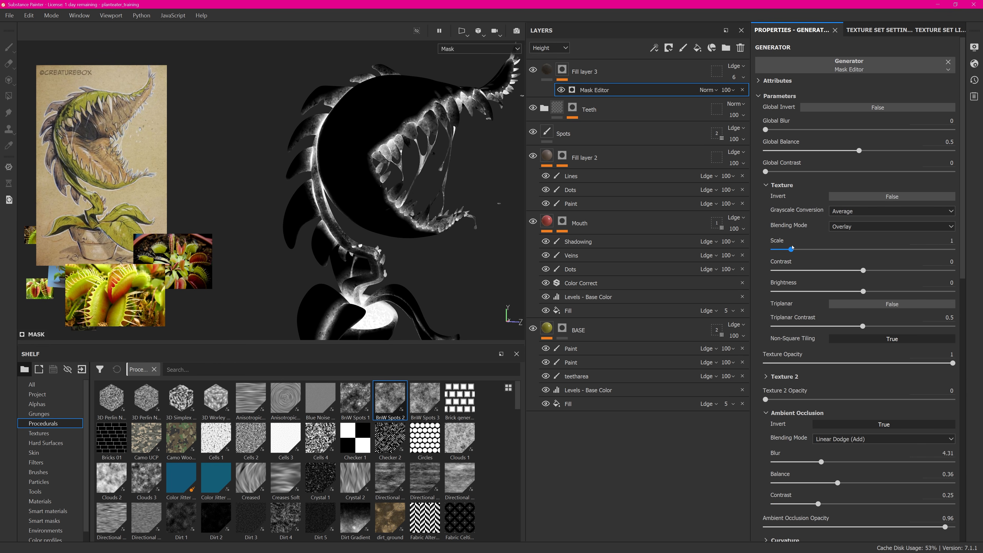
{"action": "left_click_drag", "start_coordinate": [791, 249], "coordinate": [814, 249]}
{"action": "left_click_drag", "start_coordinate": [863, 270], "coordinate": [849, 292]}
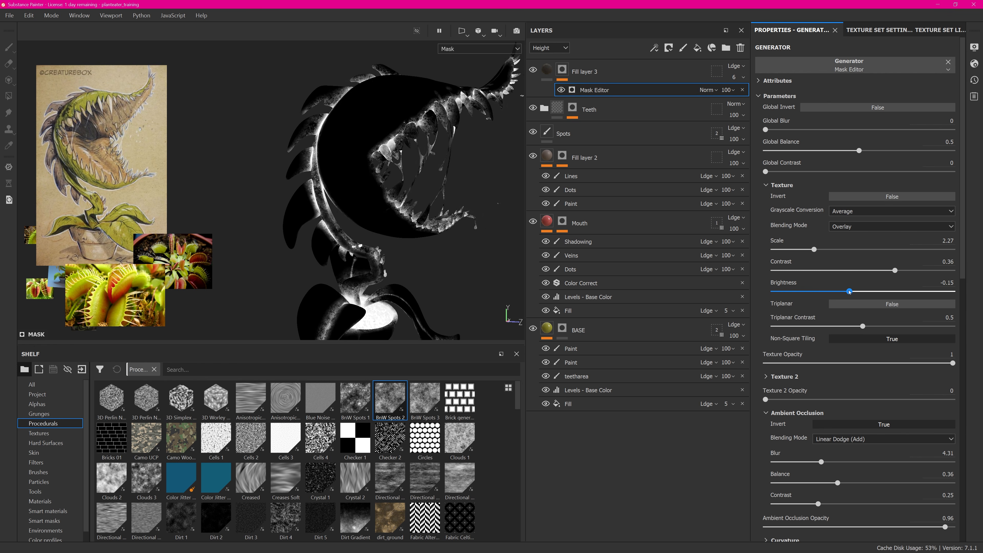
{"action": "left_click_drag", "start_coordinate": [765, 171], "coordinate": [821, 171]}
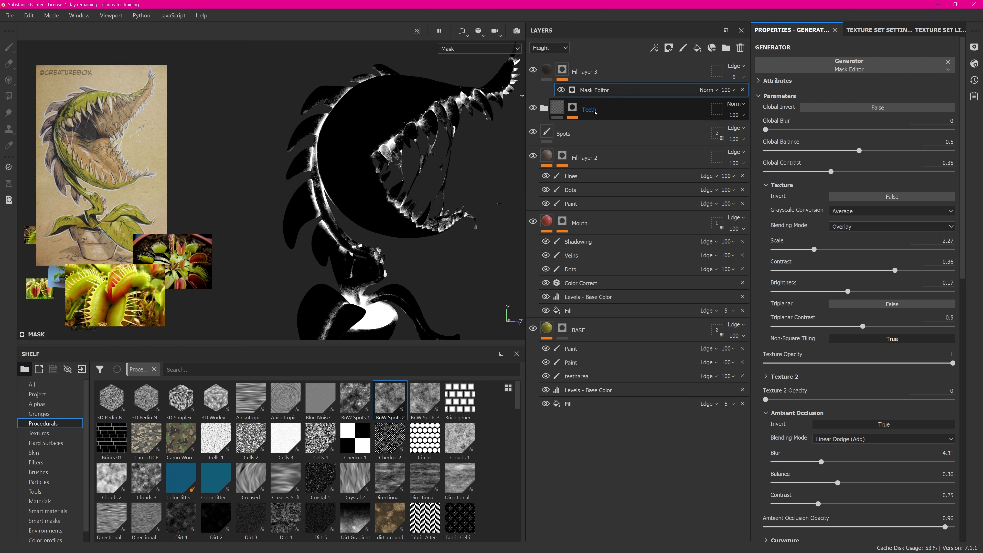
Return Fill layer 3 to the material view and examine the dirt on the pot, leaves, stem and head.
{"action": "left_click", "coordinate": [547, 70]}
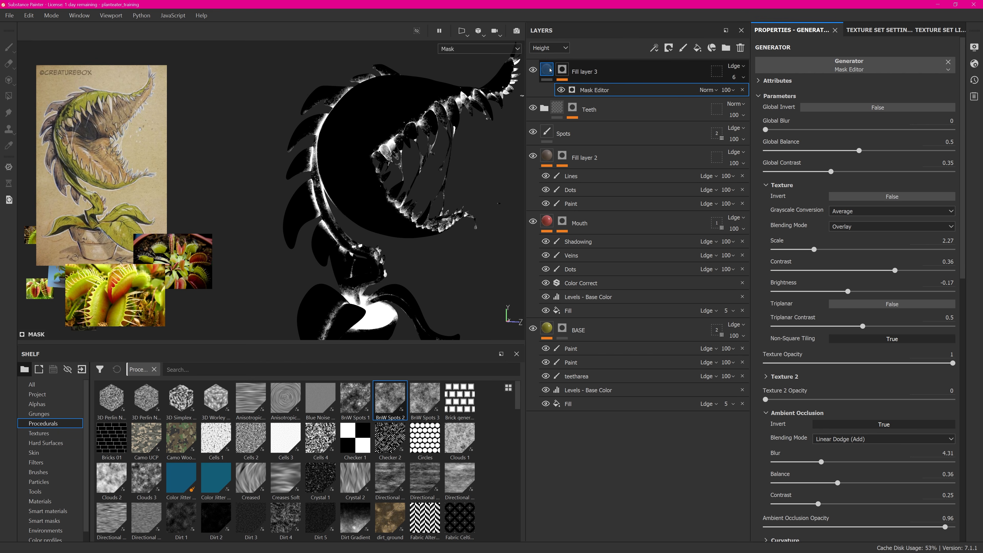
{"action": "middle_click_drag", "start_coordinate": [394, 150], "coordinate": [395, 101], "text": "alt"}
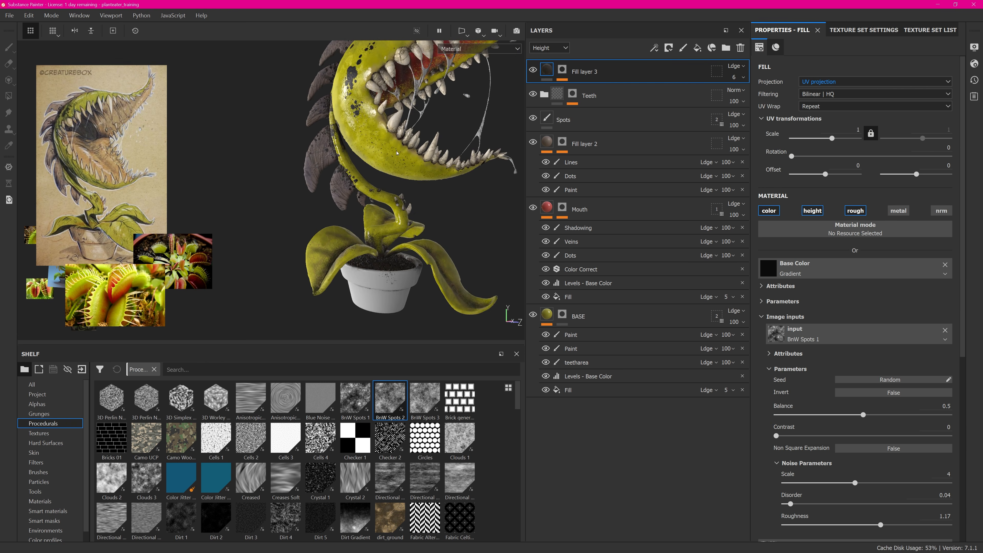
{"action": "left_click_drag", "start_coordinate": [395, 101], "coordinate": [371, 121], "text": "alt"}
{"action": "right_click_drag", "start_coordinate": [371, 120], "coordinate": [476, 217], "text": "alt"}
{"action": "left_click_drag", "start_coordinate": [476, 217], "coordinate": [453, 232], "text": "alt"}
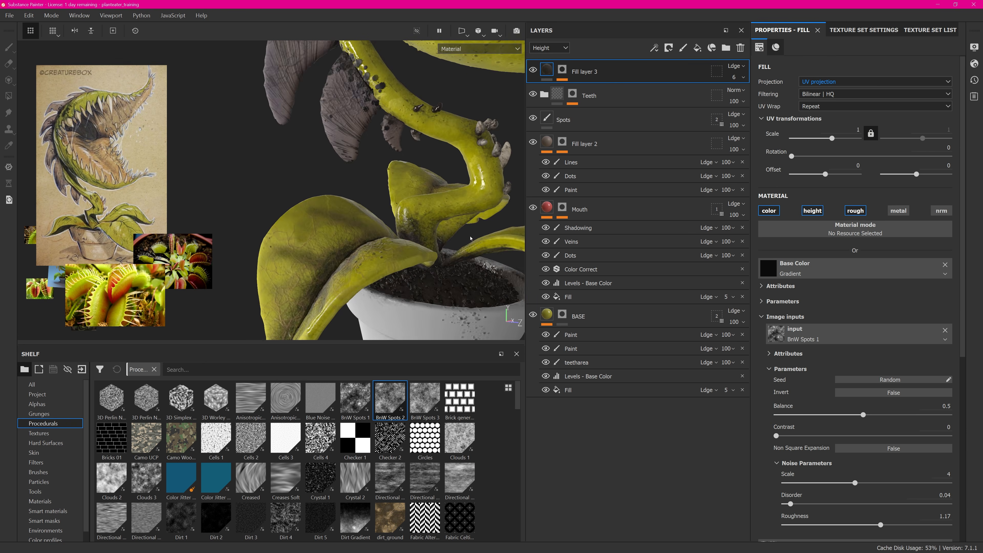
{"action": "right_click_drag", "start_coordinate": [453, 232], "coordinate": [387, 163], "text": "alt"}
{"action": "middle_click_drag", "start_coordinate": [387, 163], "coordinate": [391, 248], "text": "alt"}
{"action": "left_click_drag", "start_coordinate": [391, 248], "coordinate": [437, 205], "text": "alt"}
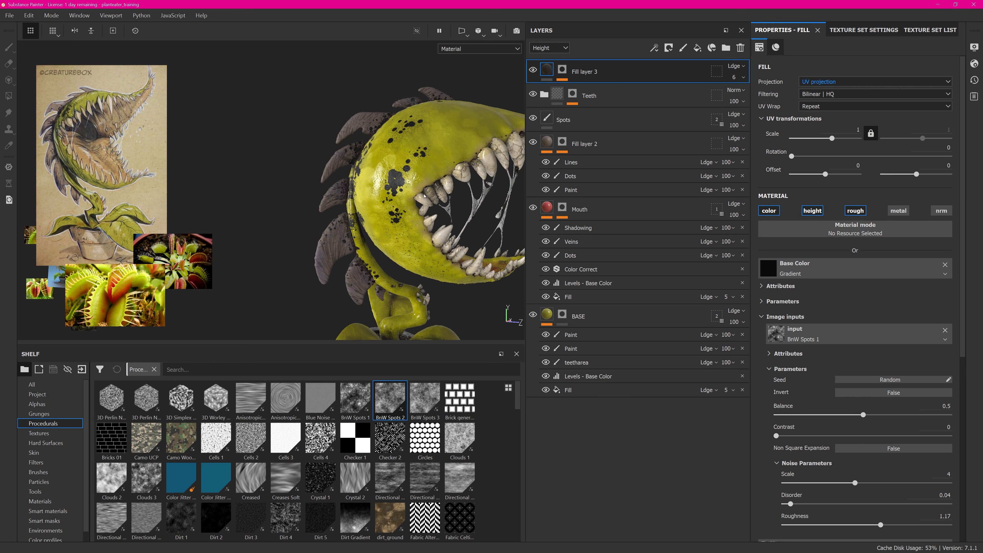
Compare the plant with Fill layer 3 hidden and shown from several angles to judge the dirt's effect.
{"action": "left_click", "coordinate": [534, 70]}
{"action": "left_click", "coordinate": [535, 70]}
{"action": "left_click_drag", "start_coordinate": [387, 131], "coordinate": [374, 135], "text": "alt"}
{"action": "right_click_drag", "start_coordinate": [374, 135], "coordinate": [437, 190], "text": "alt"}
{"action": "left_click_drag", "start_coordinate": [437, 189], "coordinate": [488, 233], "text": "alt"}
{"action": "right_click_drag", "start_coordinate": [488, 232], "coordinate": [457, 209], "text": "alt"}
{"action": "middle_click_drag", "start_coordinate": [456, 209], "coordinate": [391, 160], "text": "alt"}
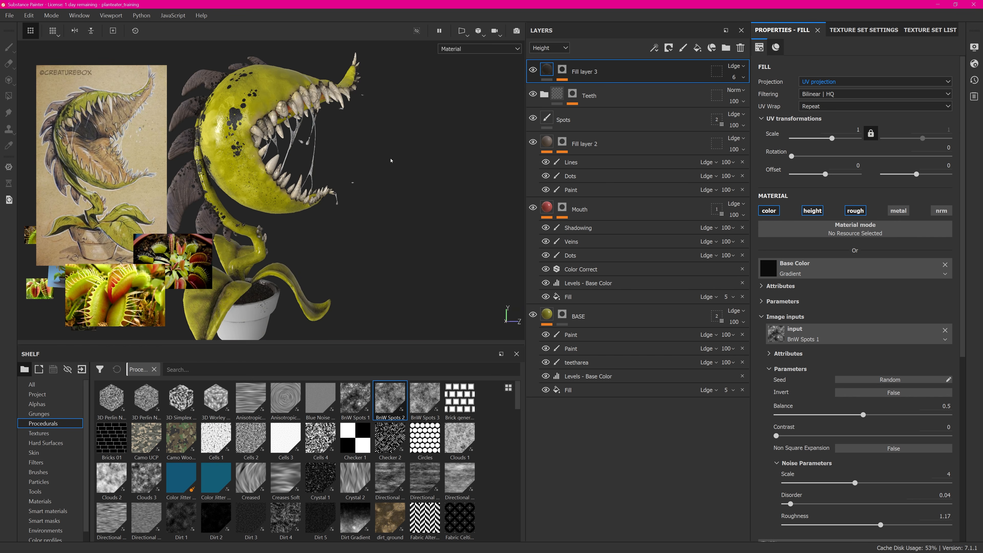
{"action": "left_click_drag", "start_coordinate": [390, 161], "coordinate": [340, 170], "text": "alt"}
{"action": "middle_click_drag", "start_coordinate": [341, 171], "coordinate": [411, 175], "text": "alt"}
{"action": "right_click_drag", "start_coordinate": [410, 174], "coordinate": [430, 184], "text": "alt"}
{"action": "left_click", "coordinate": [533, 72]}
{"action": "left_click", "coordinate": [533, 72]}
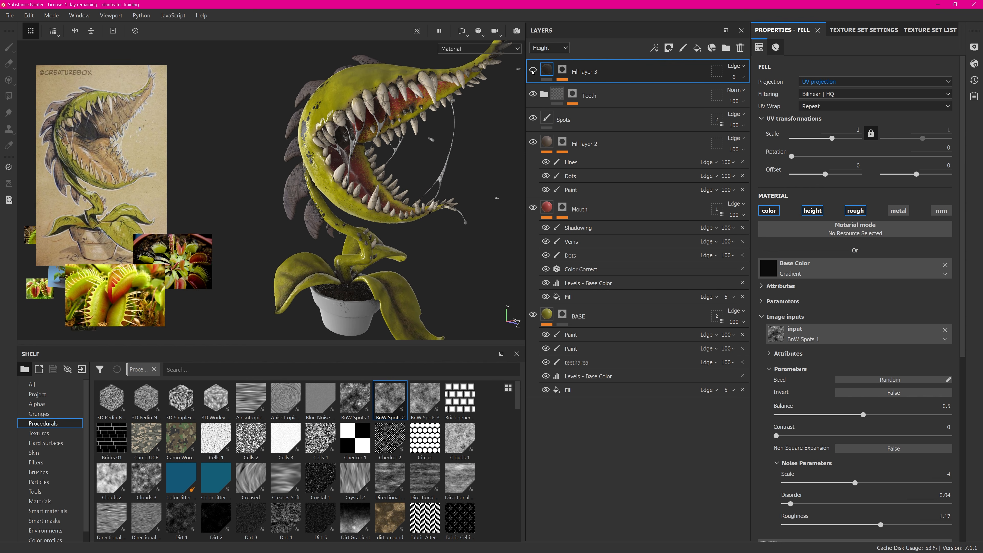
{"action": "left_click", "coordinate": [532, 71]}
{"action": "left_click", "coordinate": [533, 71]}
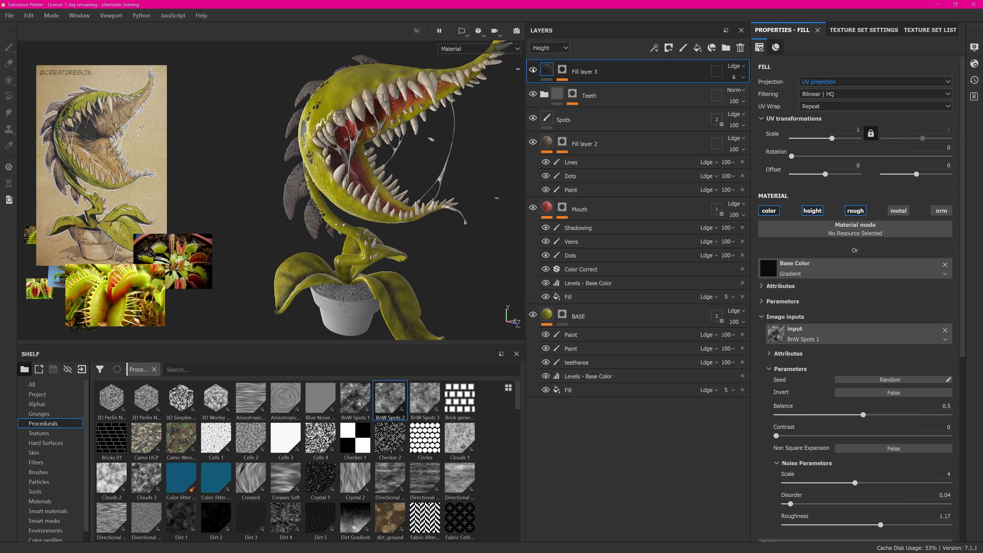
{"action": "left_click", "coordinate": [532, 71]}
Inspect the dirt closely around the mouth, stem, leaves and pot rim.
{"action": "left_click_drag", "start_coordinate": [437, 167], "coordinate": [383, 165], "text": "alt"}
{"action": "left_click_drag", "start_coordinate": [415, 79], "coordinate": [433, 83], "text": "alt"}
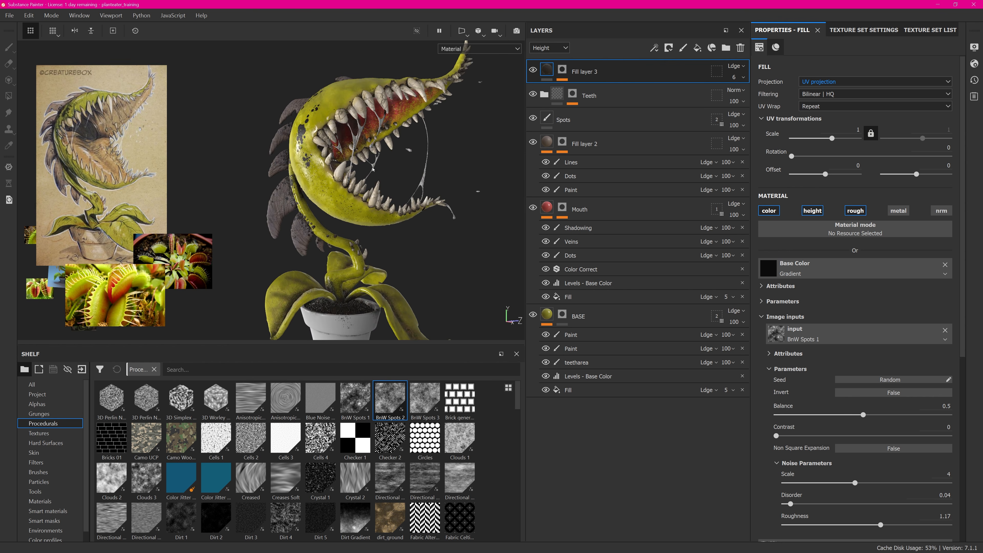
{"action": "right_click_drag", "start_coordinate": [433, 83], "coordinate": [480, 110], "text": "alt"}
{"action": "left_click_drag", "start_coordinate": [480, 110], "coordinate": [465, 106], "text": "alt"}
{"action": "right_click_drag", "start_coordinate": [466, 105], "coordinate": [348, 128], "text": "alt"}
{"action": "left_click_drag", "start_coordinate": [349, 128], "coordinate": [349, 171], "text": "alt"}
{"action": "middle_click_drag", "start_coordinate": [349, 216], "coordinate": [313, 173], "text": "alt"}
{"action": "right_click_drag", "start_coordinate": [314, 172], "coordinate": [363, 213], "text": "alt"}
{"action": "left_click_drag", "start_coordinate": [363, 213], "coordinate": [406, 227], "text": "alt"}
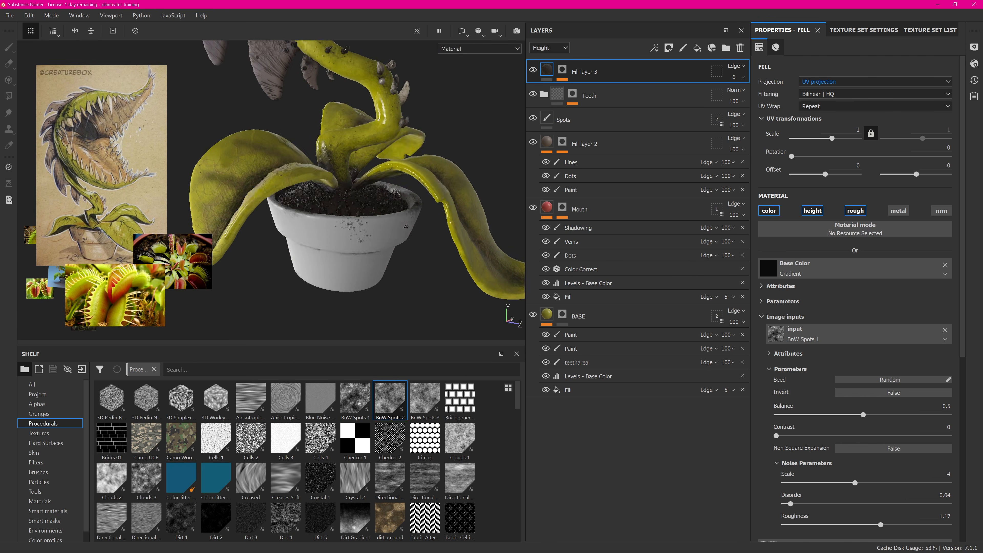
{"action": "right_click_drag", "start_coordinate": [406, 227], "coordinate": [352, 199], "text": "alt"}
{"action": "left_click_drag", "start_coordinate": [352, 199], "coordinate": [396, 200], "text": "alt"}
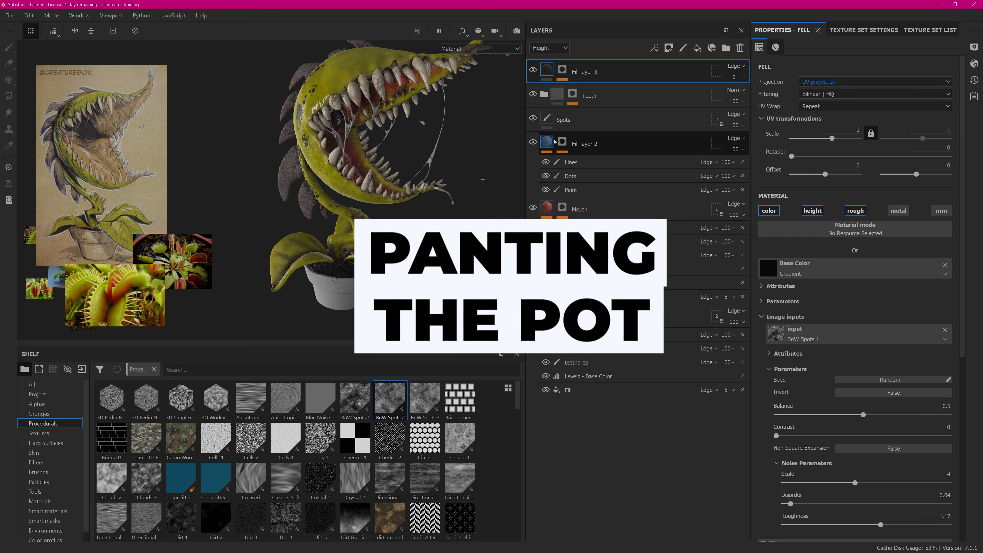
Add a fill layer named Pot at the top of the stack and rename Fill layer 3 to Dirt.
{"action": "left_click", "coordinate": [557, 142]}
{"action": "left_click", "coordinate": [553, 69]}
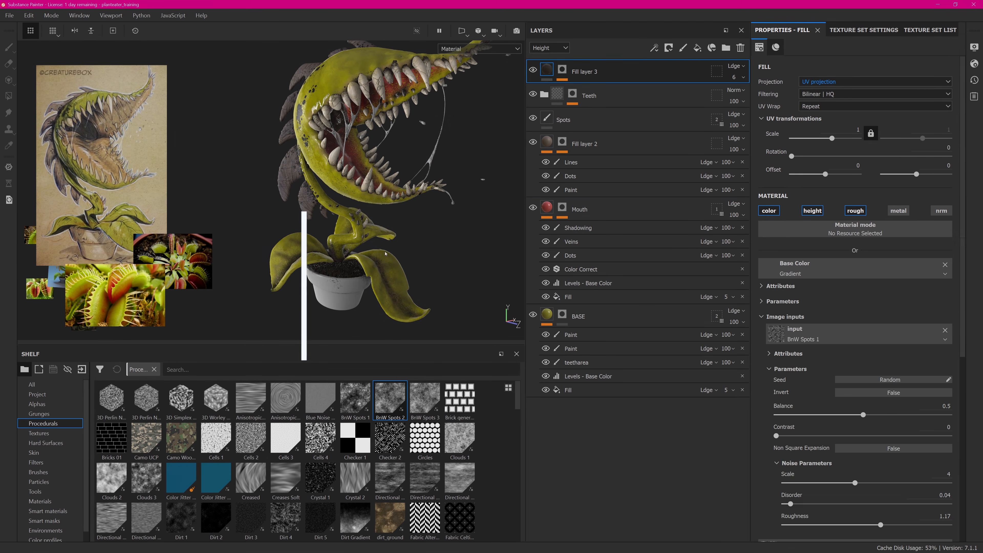
{"action": "middle_click_drag", "start_coordinate": [399, 215], "coordinate": [410, 178], "text": "alt"}
{"action": "left_click_drag", "start_coordinate": [411, 178], "coordinate": [389, 201], "text": "alt"}
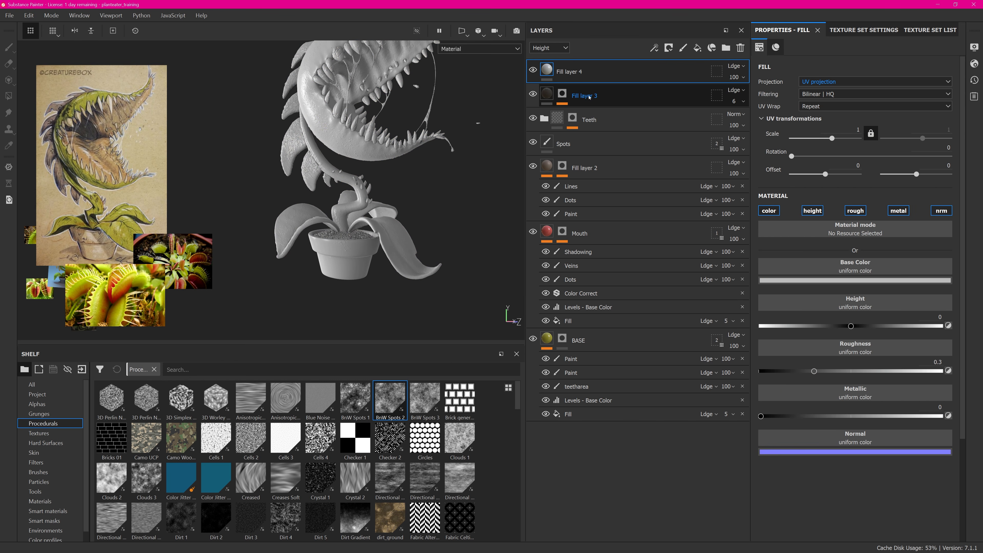
{"action": "left_click", "coordinate": [595, 100]}
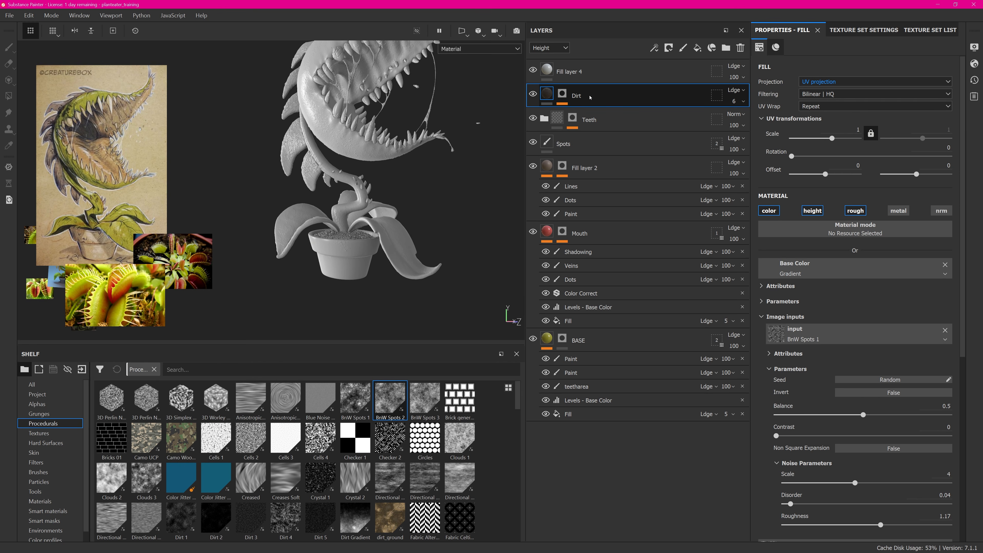
{"action": "double_click", "coordinate": [573, 71]}
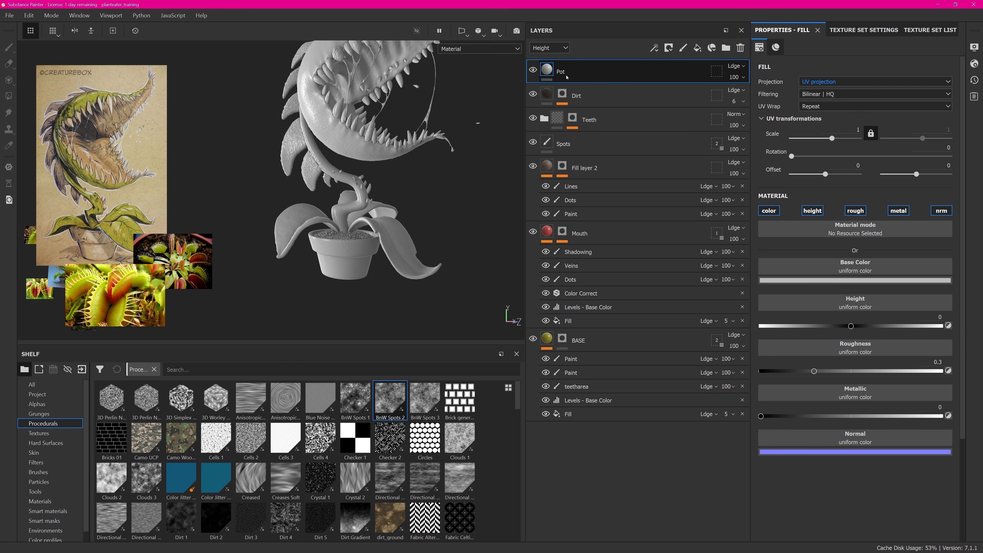
Give the Pot layer a black mask with a paint effect and reveal only the pot using Polygon Fill.
{"action": "left_click", "coordinate": [668, 47]}
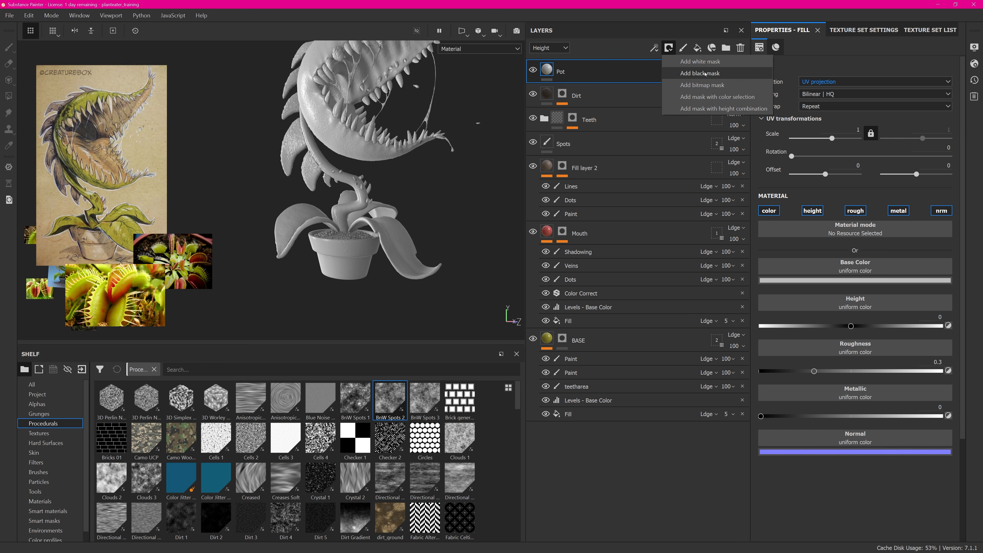
{"action": "left_click", "coordinate": [699, 73]}
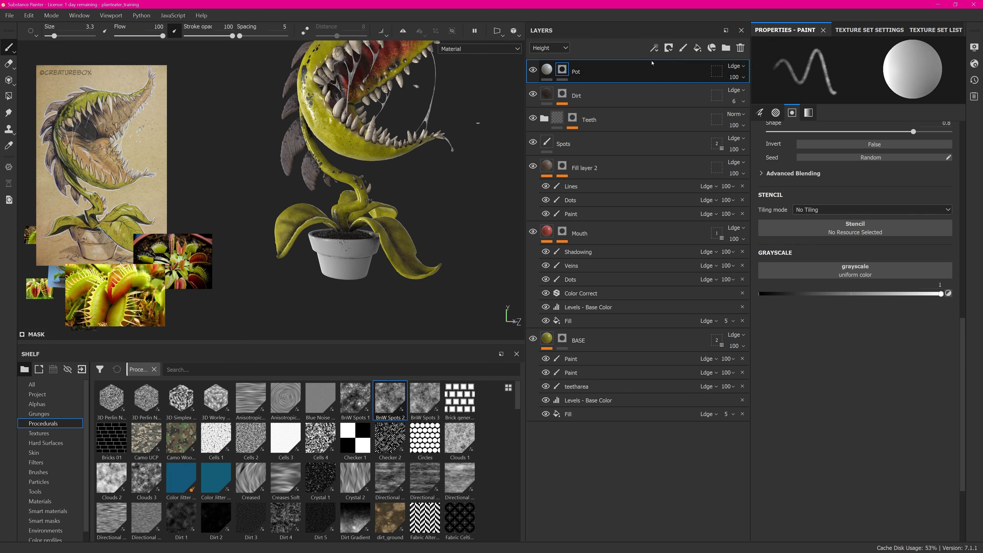
{"action": "left_click", "coordinate": [654, 47]}
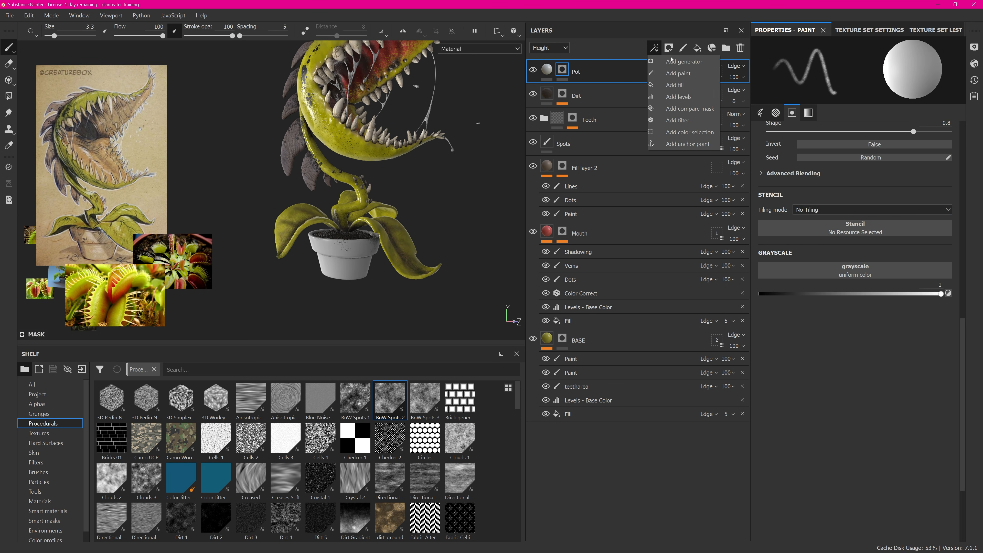
{"action": "left_click", "coordinate": [678, 73]}
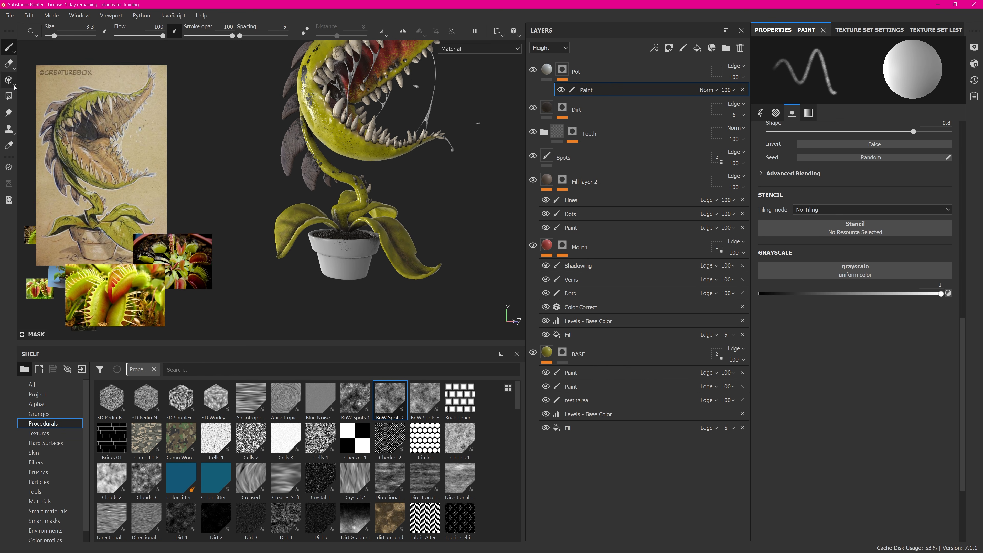
{"action": "left_click", "coordinate": [8, 96]}
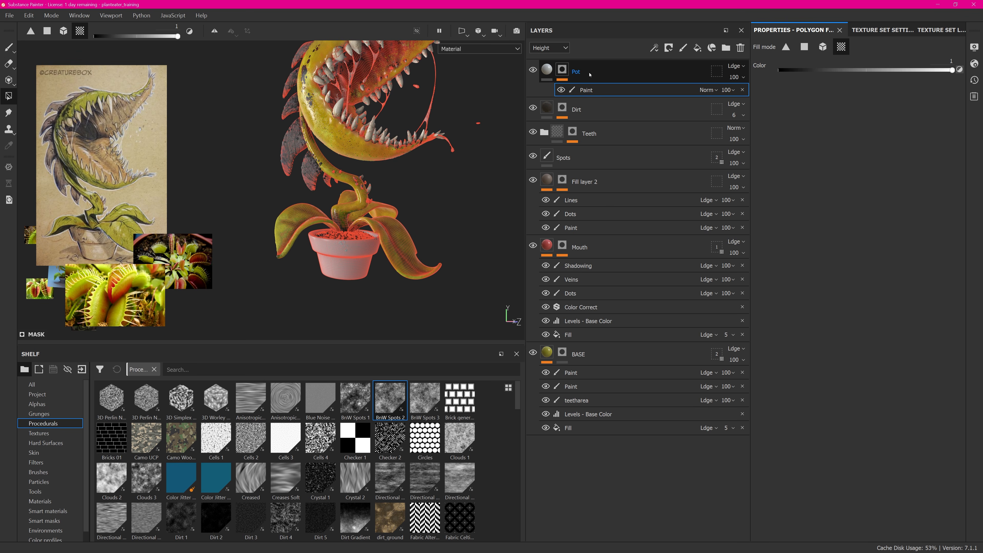
{"action": "left_click", "coordinate": [567, 75]}
Disable the height, metal and normal channels of the Pot layer's fill, keeping only color and roughness.
{"action": "left_click", "coordinate": [547, 70]}
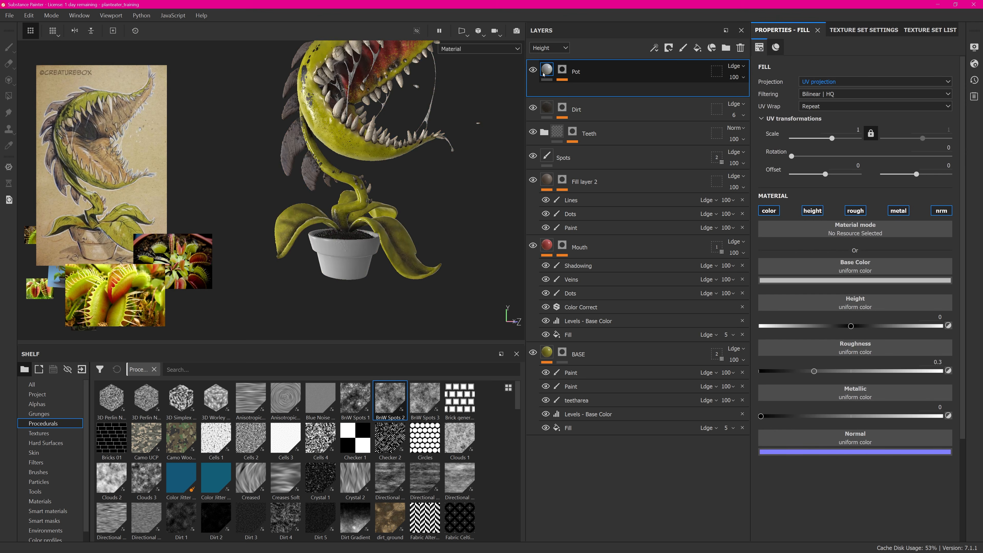
{"action": "scroll", "coordinate": [410, 209], "scroll_direction": "up", "scroll_amount": 5}
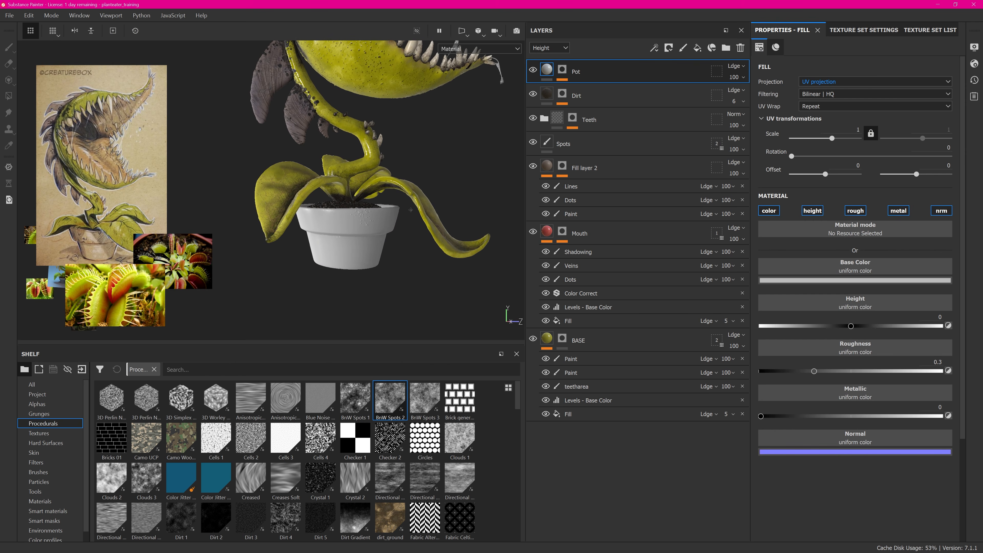
{"action": "left_click_drag", "start_coordinate": [410, 210], "coordinate": [449, 187], "text": "alt"}
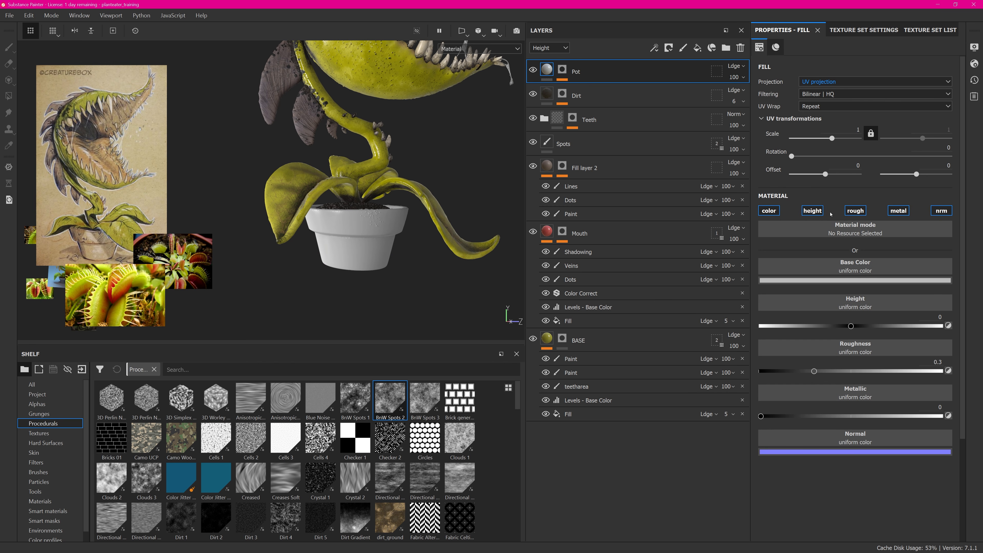
{"action": "left_click", "coordinate": [812, 211]}
{"action": "left_click", "coordinate": [898, 210]}
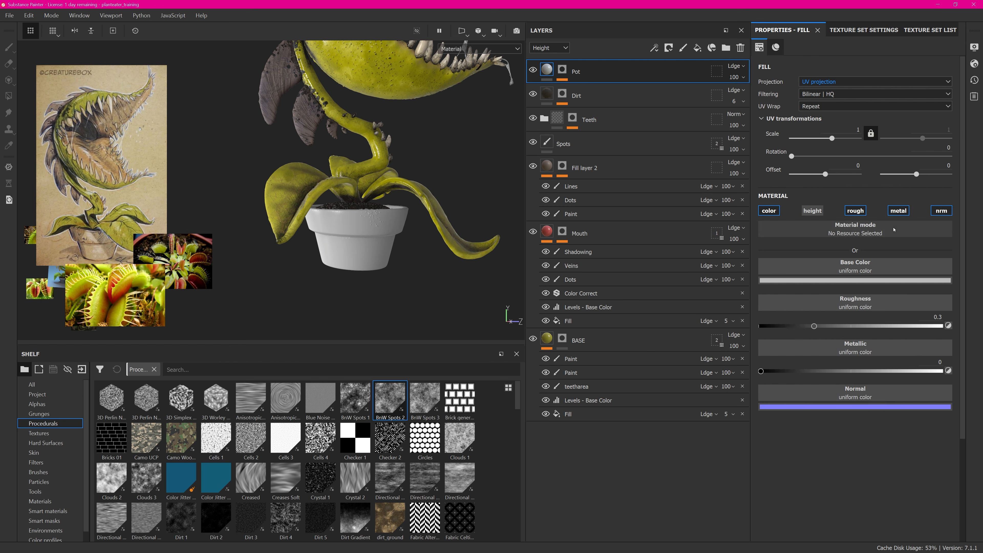
{"action": "left_click", "coordinate": [941, 211]}
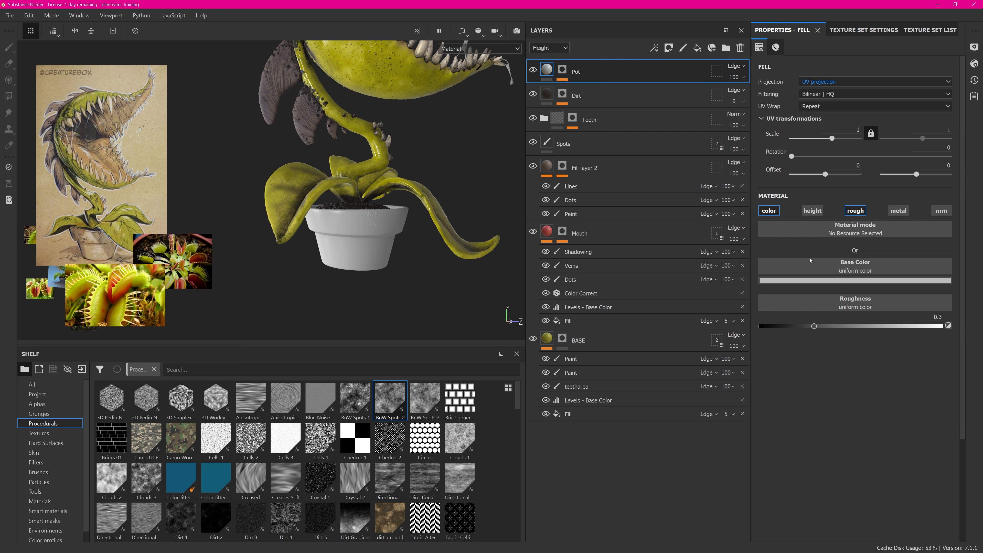
Sample the Pot layer's base color from the reference drawing, adjust it to brown 654226, and set the roughness to 0.3538.
{"action": "left_click", "coordinate": [820, 280]}
{"action": "left_click_drag", "start_coordinate": [912, 291], "coordinate": [105, 249]}
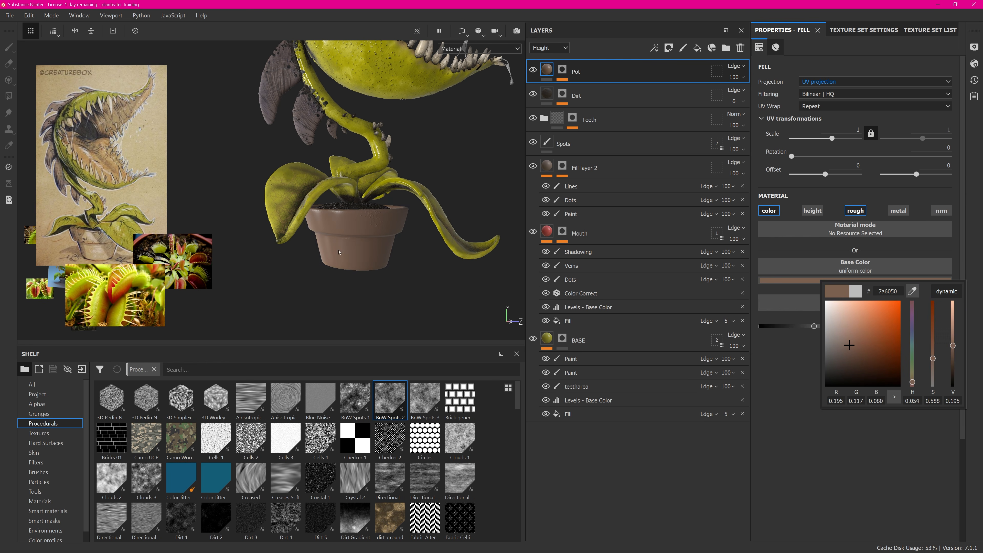
{"action": "left_click_drag", "start_coordinate": [931, 355], "coordinate": [954, 355]}
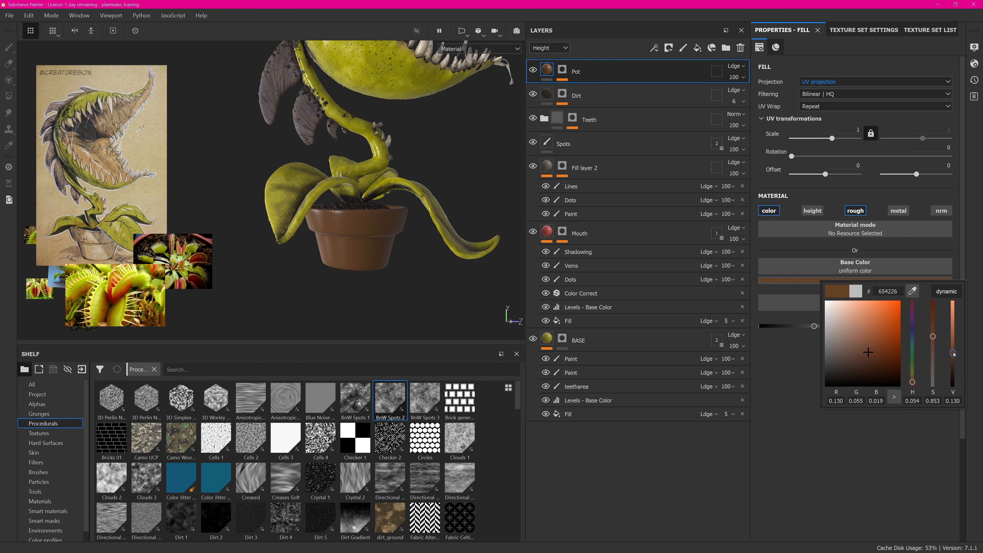
{"action": "mouse_move", "coordinate": [814, 326]}
{"action": "left_mouse_down"}
{"action": "mouse_move", "coordinate": [847, 327]}
{"action": "mouse_move", "coordinate": [822, 328]}
{"action": "left_mouse_up"}
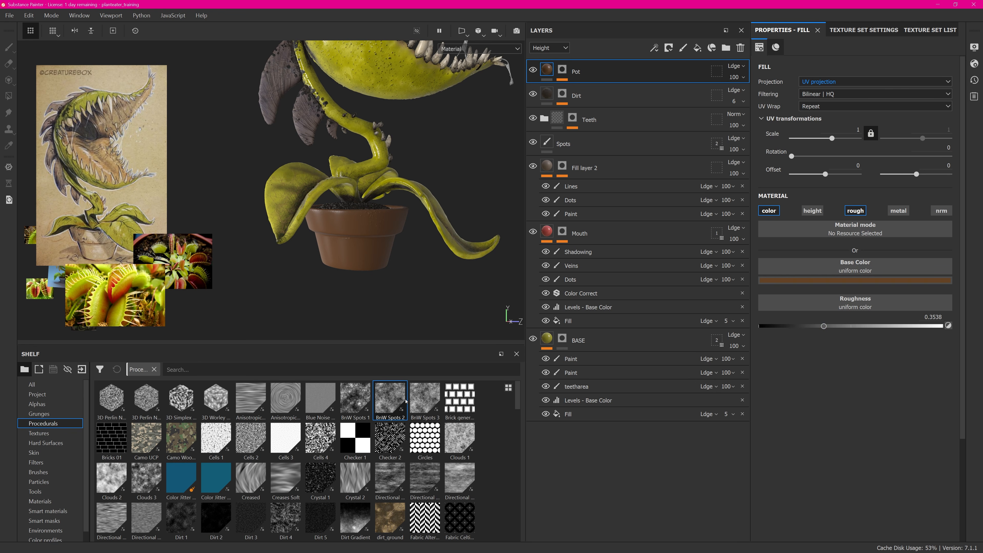
Use the BnW Spots 1 procedural as the Pot layer's roughness and switch its fill to tri-planar projection.
{"action": "left_click_drag", "start_coordinate": [363, 395], "coordinate": [883, 331]}
{"action": "left_click_drag", "start_coordinate": [437, 252], "coordinate": [471, 228], "text": "alt"}
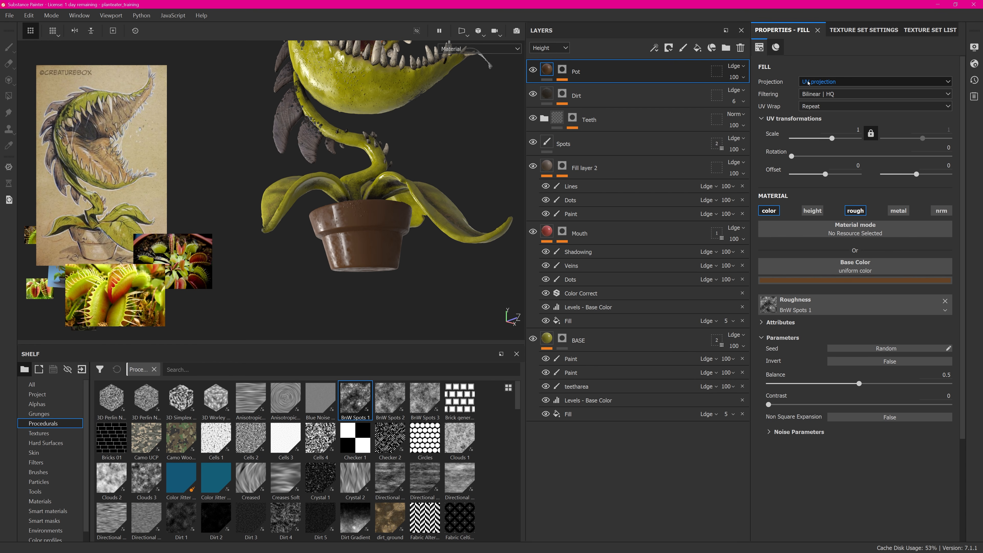
{"action": "left_click", "coordinate": [812, 82]}
{"action": "left_click", "coordinate": [817, 100]}
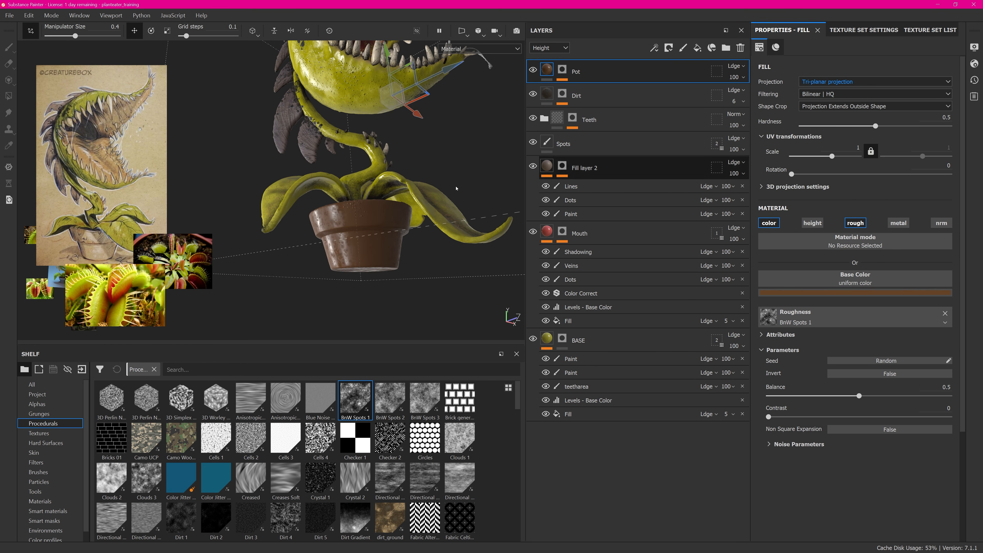
Set the BnW Spots 1 roughness texture's balance to 0.68 and contrast to 0.2.
{"action": "left_click_drag", "start_coordinate": [449, 182], "coordinate": [406, 208], "text": "alt"}
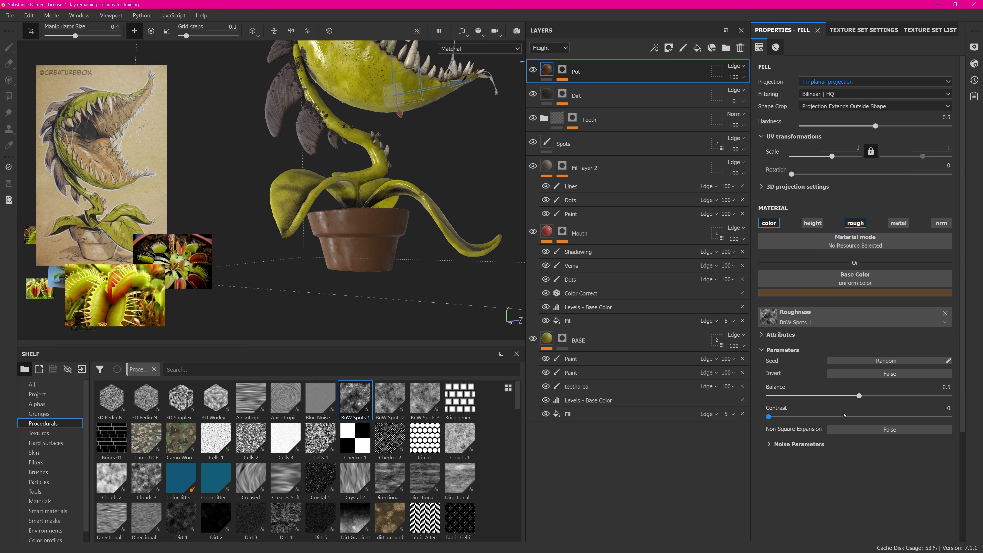
{"action": "mouse_move", "coordinate": [787, 418]}
{"action": "left_mouse_down"}
{"action": "mouse_move", "coordinate": [852, 417]}
{"action": "mouse_move", "coordinate": [805, 417]}
{"action": "left_mouse_up"}
{"action": "mouse_move", "coordinate": [859, 395]}
{"action": "left_mouse_down"}
{"action": "mouse_move", "coordinate": [906, 395]}
{"action": "mouse_move", "coordinate": [891, 395]}
{"action": "left_mouse_up"}
{"action": "left_click_drag", "start_coordinate": [805, 417], "coordinate": [791, 421]}
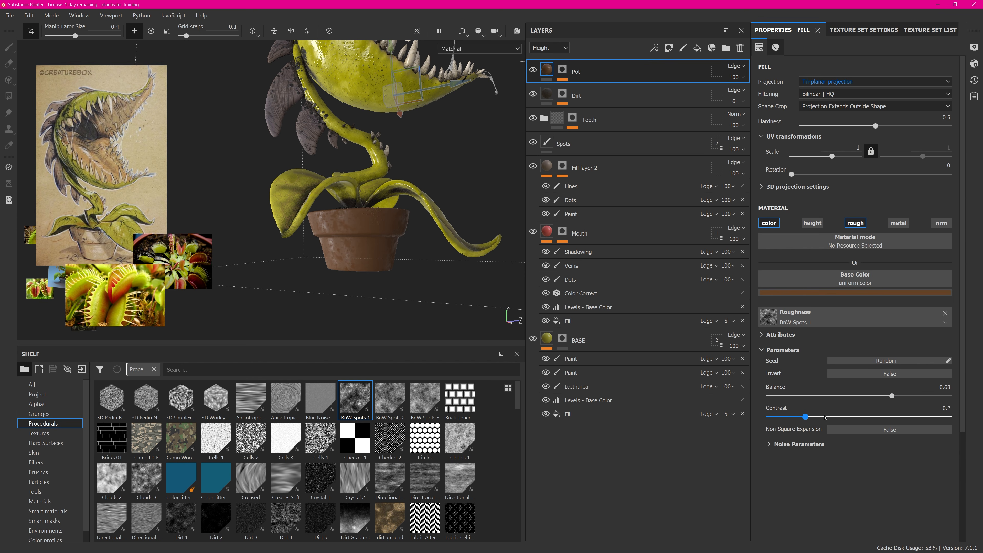
Lower the contrast of the Pot layer's BnW Spots 1 roughness texture to 0.
{"action": "left_click_drag", "start_coordinate": [878, 415], "coordinate": [757, 414]}
{"action": "left_click_drag", "start_coordinate": [329, 205], "coordinate": [307, 204], "text": "alt"}
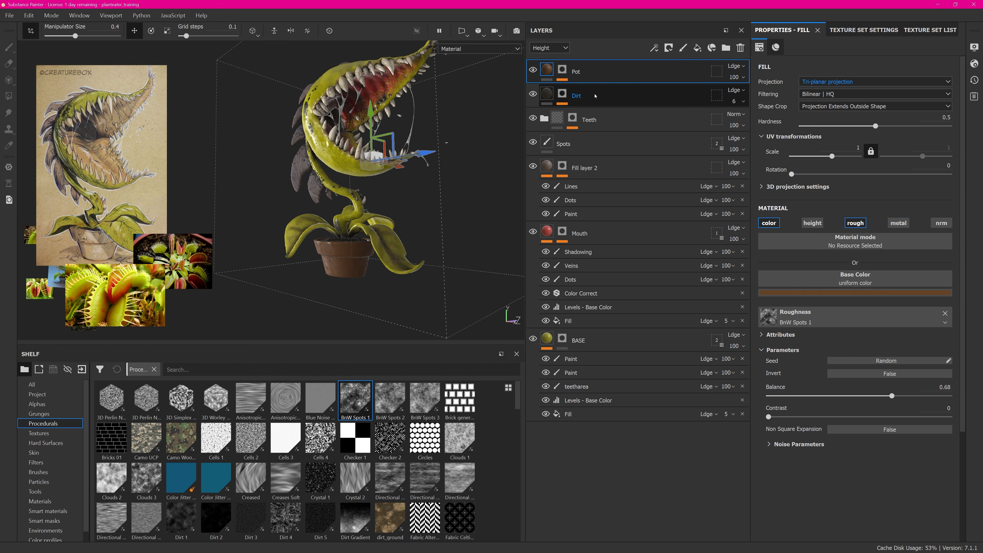
{"action": "right_click_drag", "start_coordinate": [310, 248], "coordinate": [341, 248], "text": "alt"}
{"action": "left_click_drag", "start_coordinate": [340, 248], "coordinate": [349, 259], "text": "alt"}
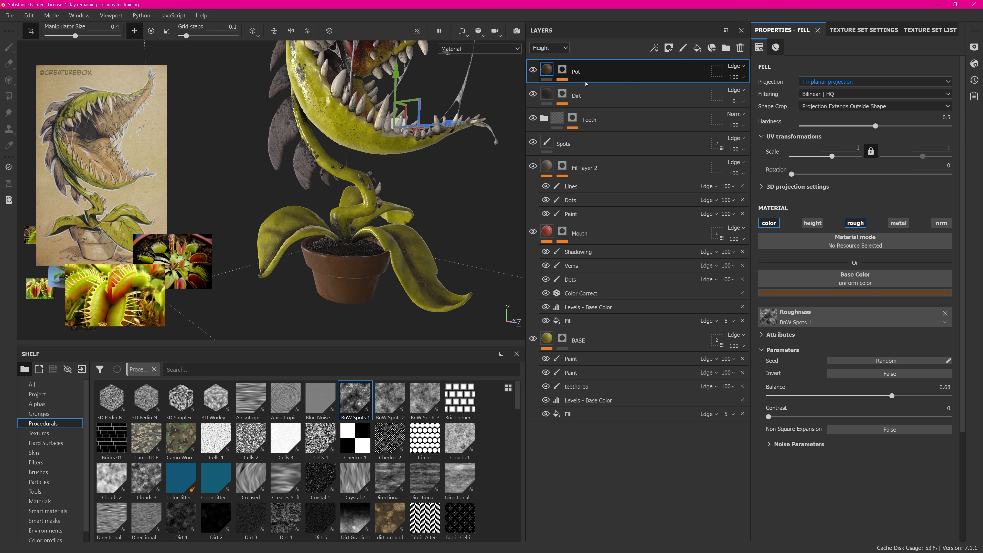
Examine the textured plant as a whole and up close around the mouth, teeth and saliva strands.
{"action": "left_click_drag", "start_coordinate": [395, 178], "coordinate": [403, 204], "text": "alt"}
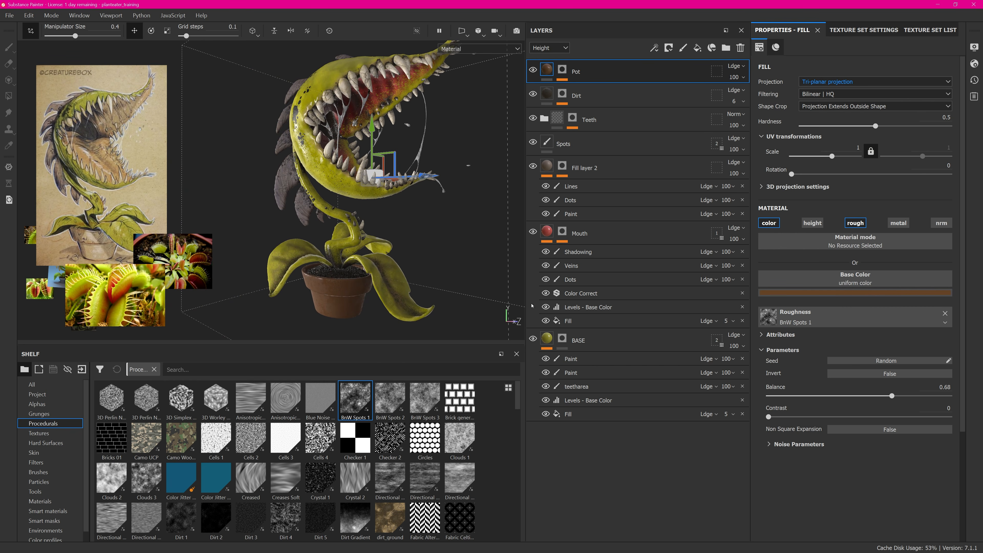
{"action": "right_click_drag", "start_coordinate": [583, 426], "coordinate": [465, 294], "text": "alt"}
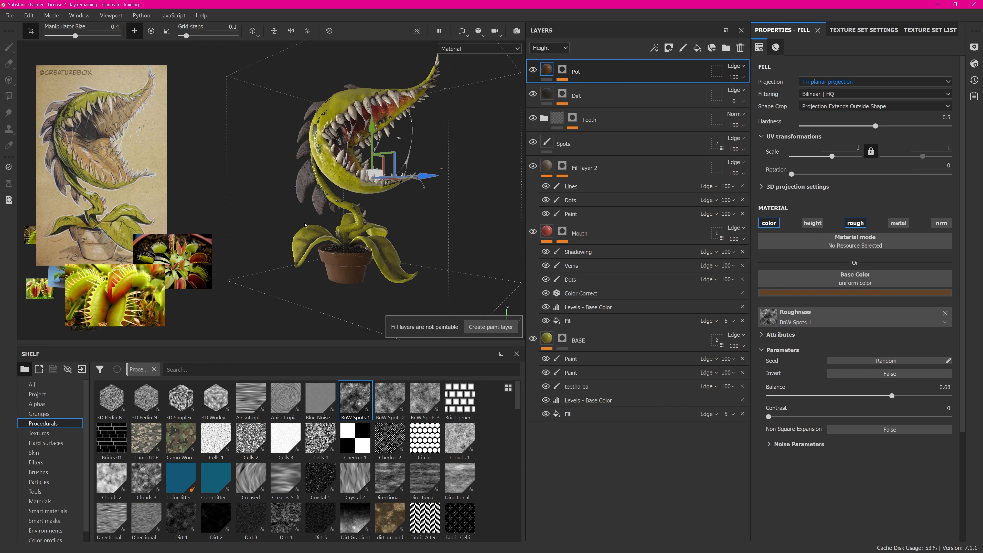
{"action": "left_click_drag", "start_coordinate": [441, 232], "coordinate": [433, 263], "text": "alt"}
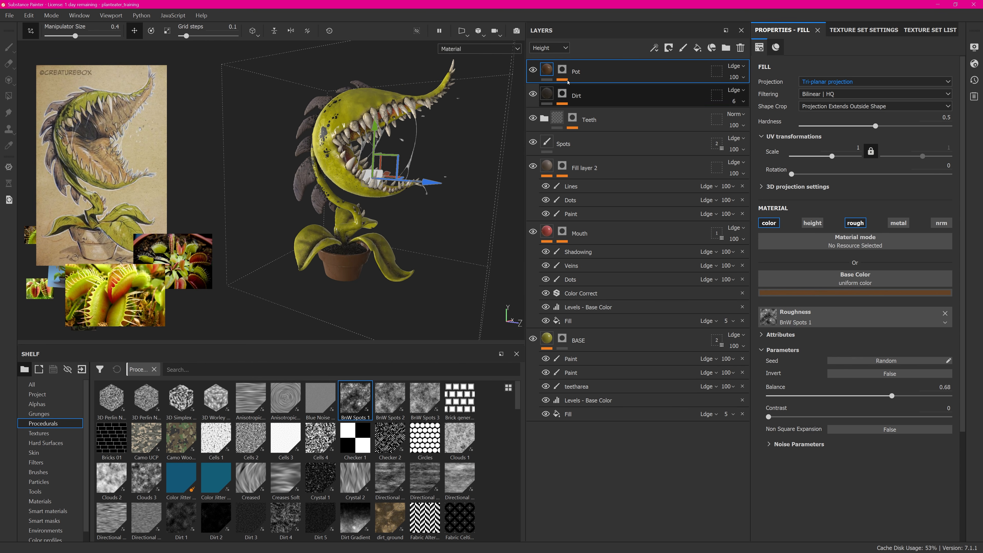
{"action": "double_click", "coordinate": [577, 72]}
{"action": "left_click", "coordinate": [619, 95]}
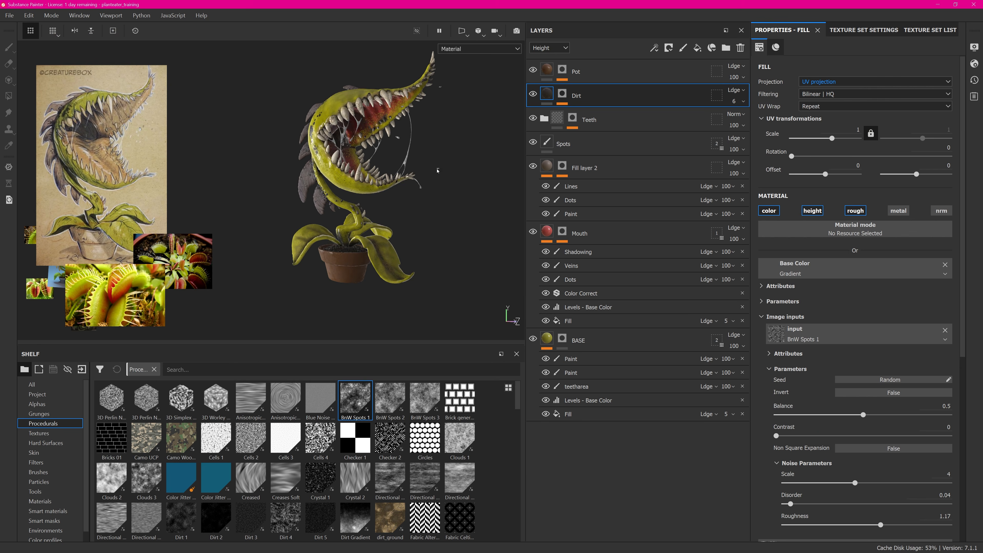
{"action": "scroll", "coordinate": [368, 168], "scroll_direction": "up", "scroll_amount": 5}
{"action": "scroll", "coordinate": [384, 180], "scroll_direction": "up", "scroll_amount": 5}
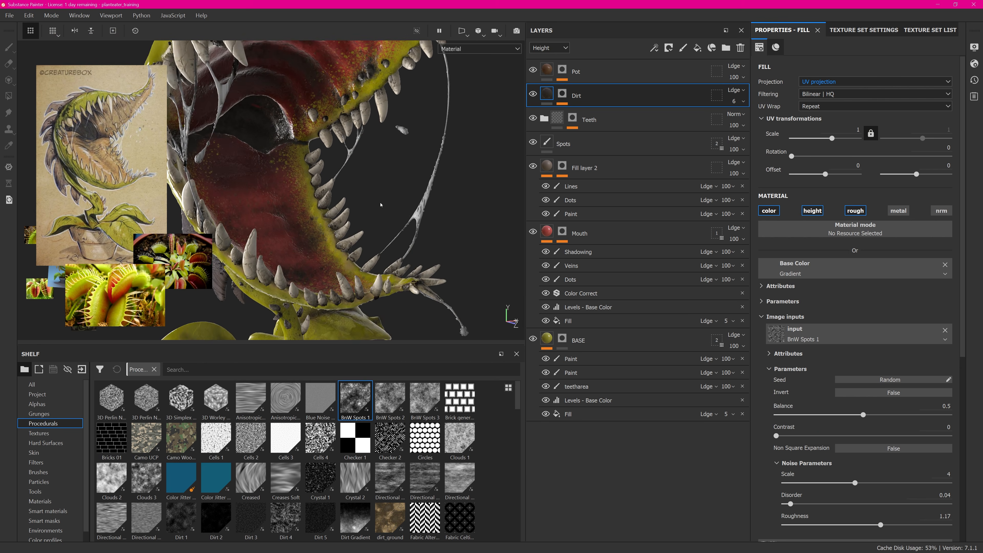
{"action": "scroll", "coordinate": [436, 256], "scroll_direction": "up", "scroll_amount": 8}
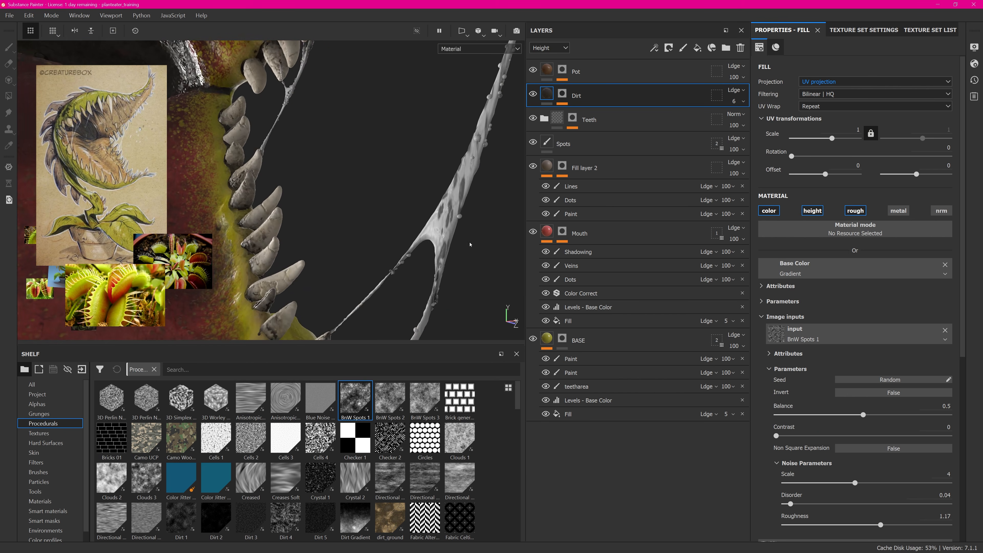
{"action": "scroll", "coordinate": [452, 254], "scroll_direction": "down", "scroll_amount": 15}
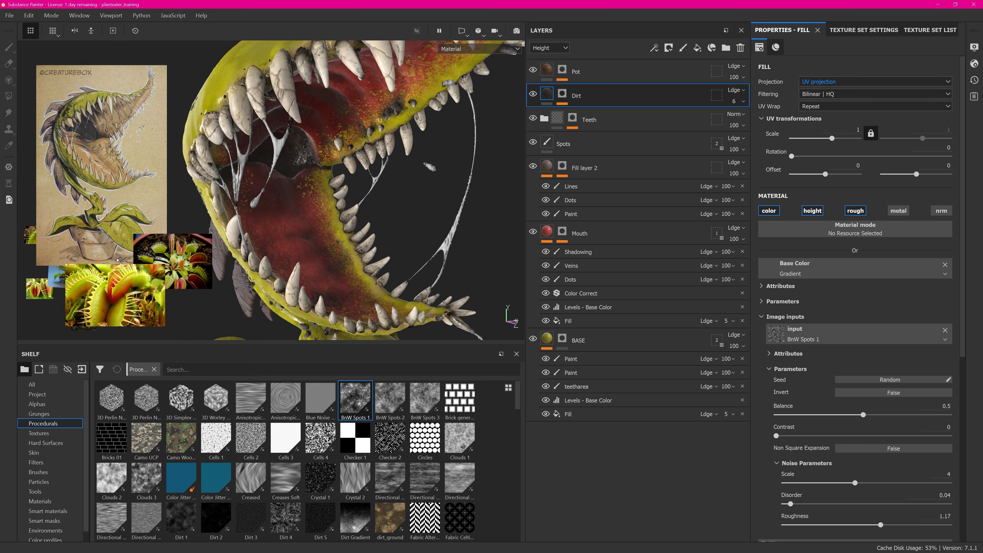
{"action": "middle_click_drag", "start_coordinate": [316, 162], "coordinate": [311, 190], "text": "alt"}
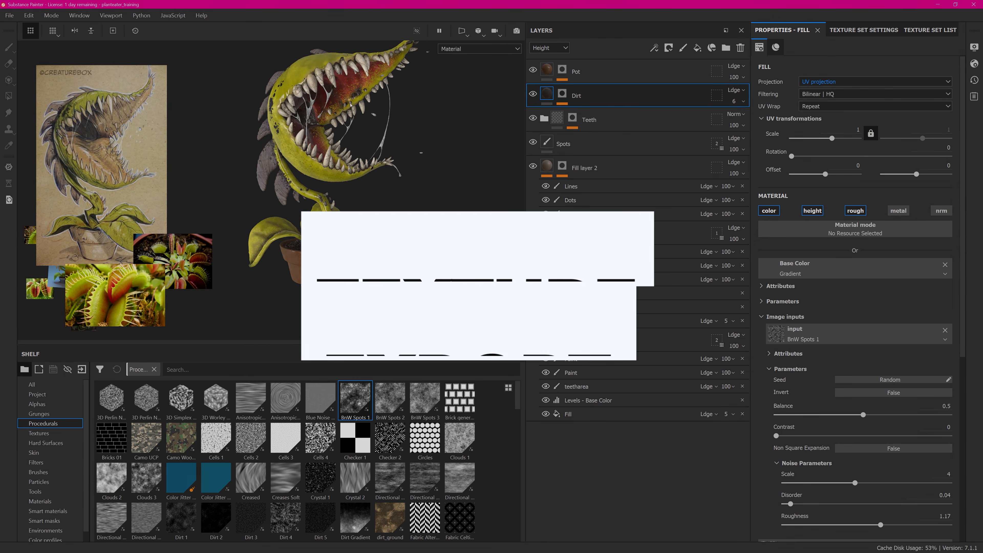
{"action": "left_click_drag", "start_coordinate": [332, 178], "coordinate": [292, 162], "text": "alt"}
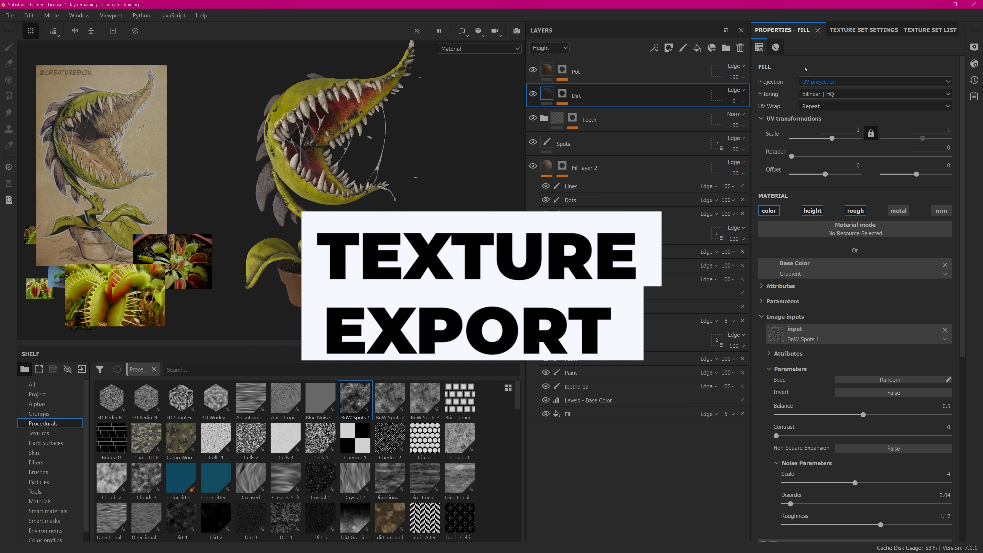
Check the _shop texture set's size and channel settings and view the whole plant.
{"action": "left_click", "coordinate": [863, 29]}
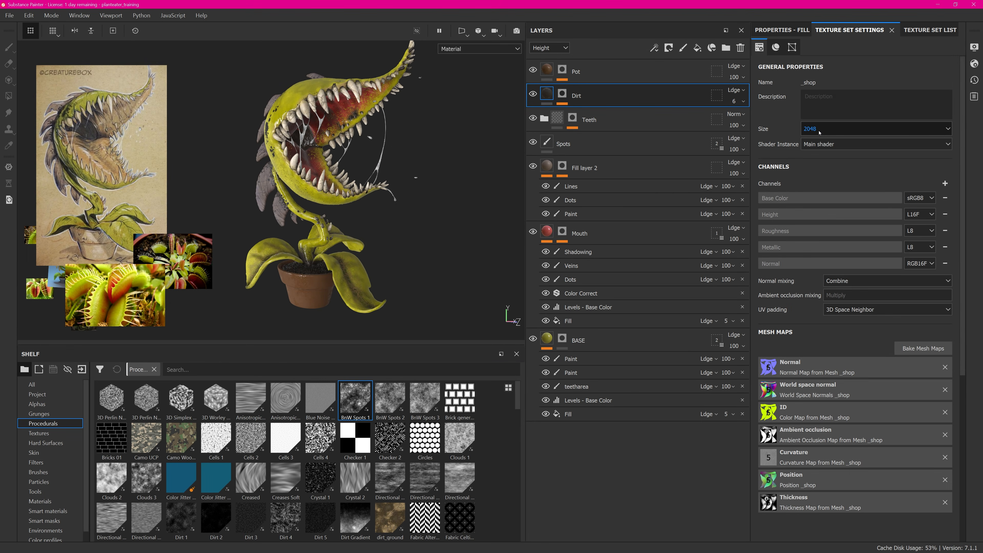
{"action": "left_click_drag", "start_coordinate": [375, 153], "coordinate": [407, 151], "text": "alt"}
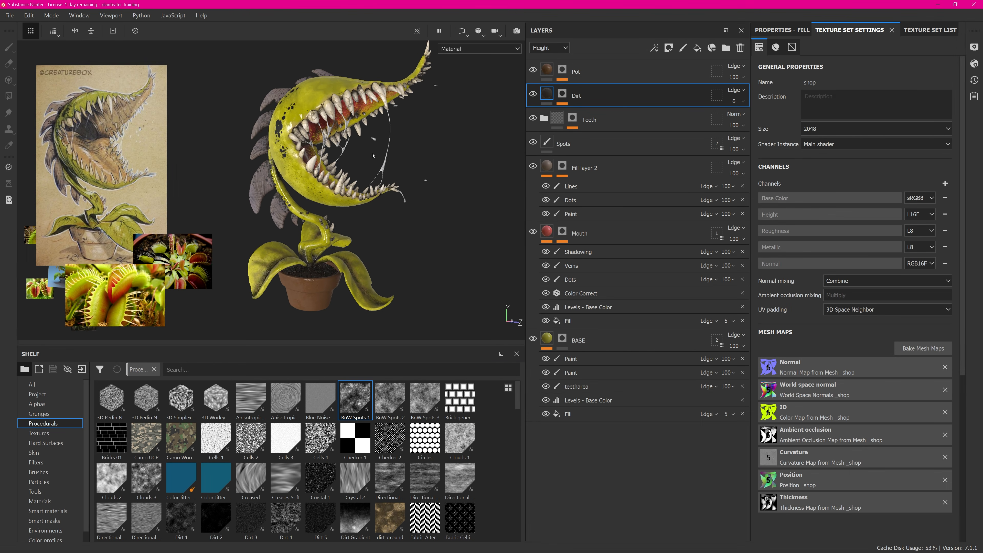
{"action": "middle_click_drag", "start_coordinate": [406, 152], "coordinate": [388, 166], "text": "alt"}
{"action": "left_click_drag", "start_coordinate": [387, 166], "coordinate": [402, 163], "text": "alt"}
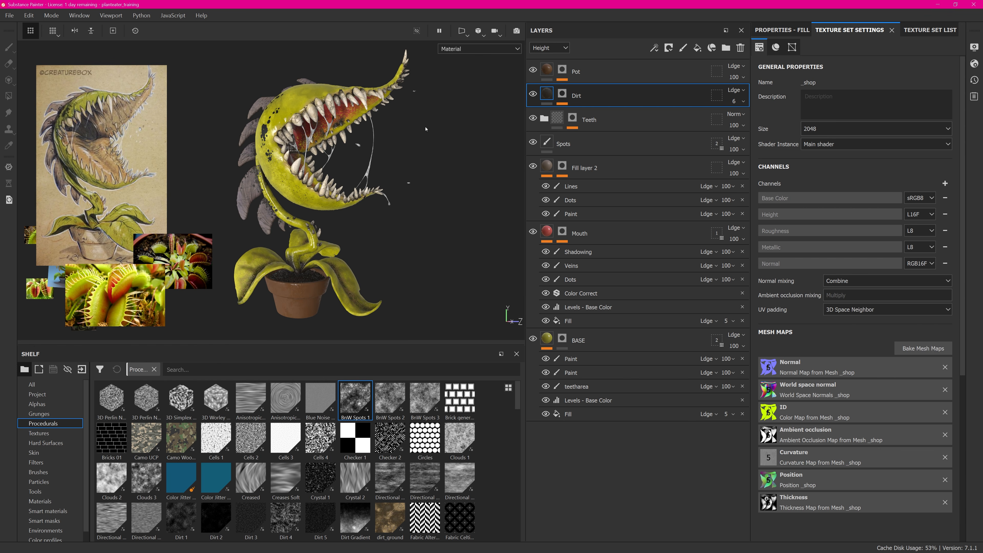
Save the project and open the texture export settings.
{"action": "left_click", "coordinate": [9, 15]}
{"action": "left_click", "coordinate": [31, 110]}
{"action": "left_click", "coordinate": [10, 16]}
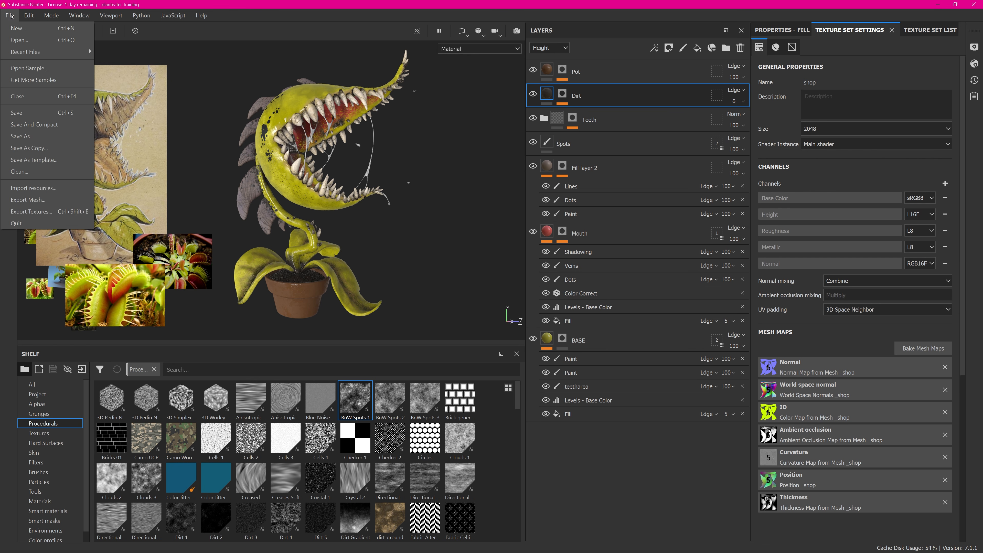
{"action": "left_click", "coordinate": [49, 211]}
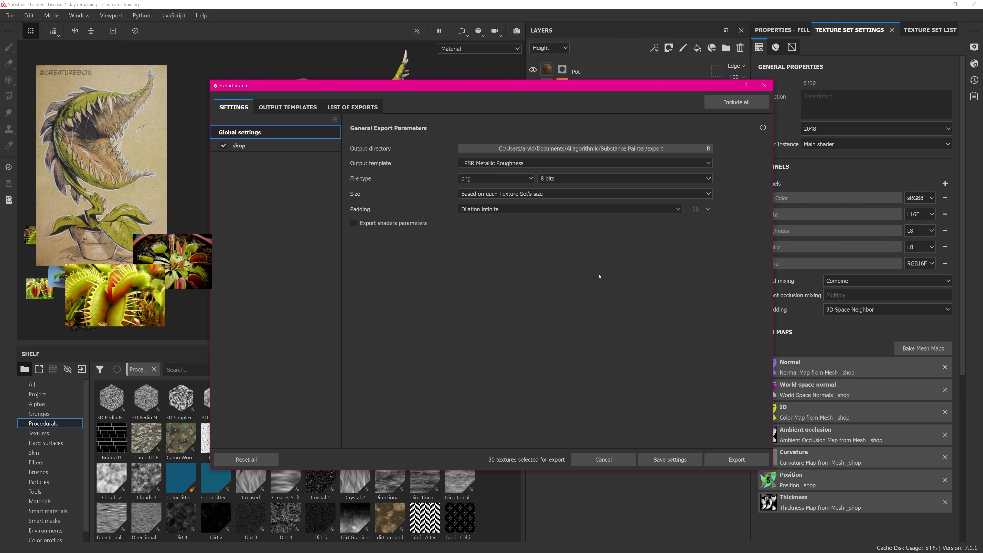
{"action": "left_click_drag", "start_coordinate": [567, 85], "coordinate": [622, 86]}
Choose Arnold (AiStandard)_copy as the output template for the texture export.
{"action": "left_click", "coordinate": [569, 178]}
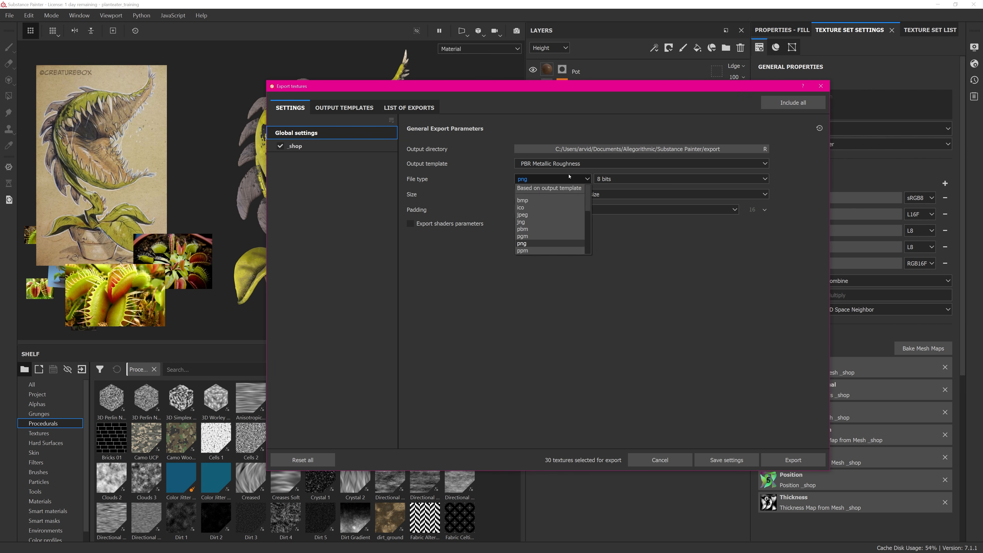
{"action": "left_click", "coordinate": [561, 177]}
{"action": "left_click", "coordinate": [557, 164]}
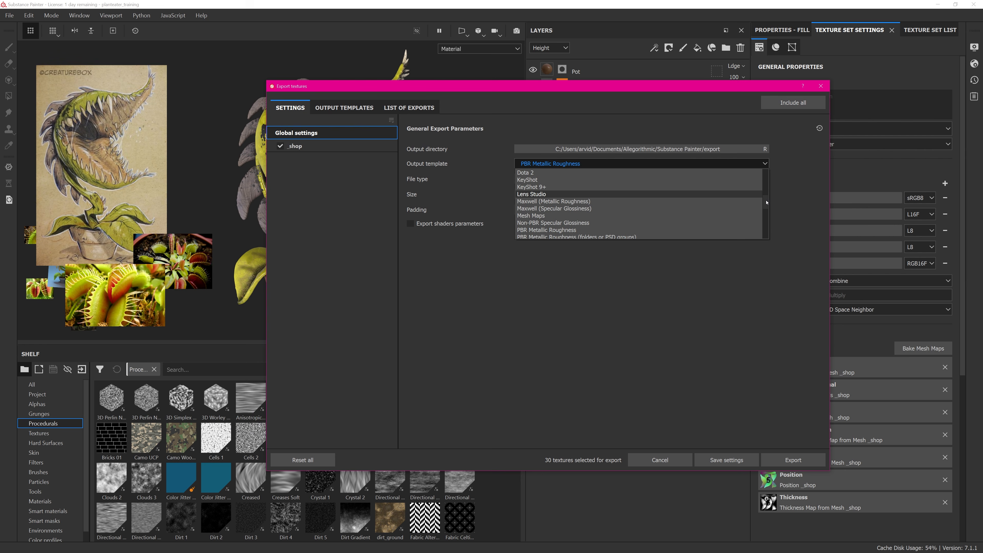
{"action": "mouse_move", "coordinate": [766, 202]}
{"action": "left_mouse_down"}
{"action": "mouse_move", "coordinate": [769, 210]}
{"action": "mouse_move", "coordinate": [767, 187]}
{"action": "left_mouse_up"}
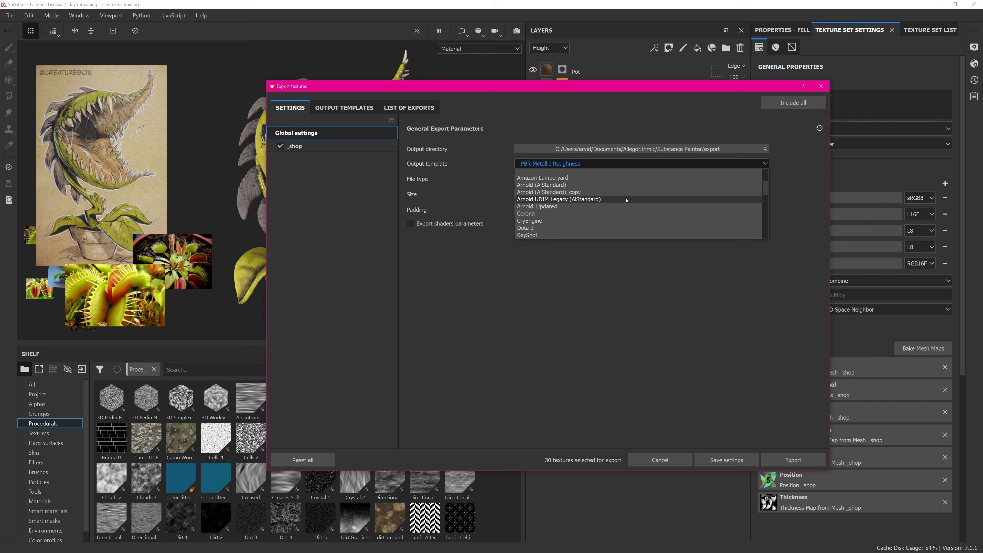
{"action": "left_click", "coordinate": [592, 192]}
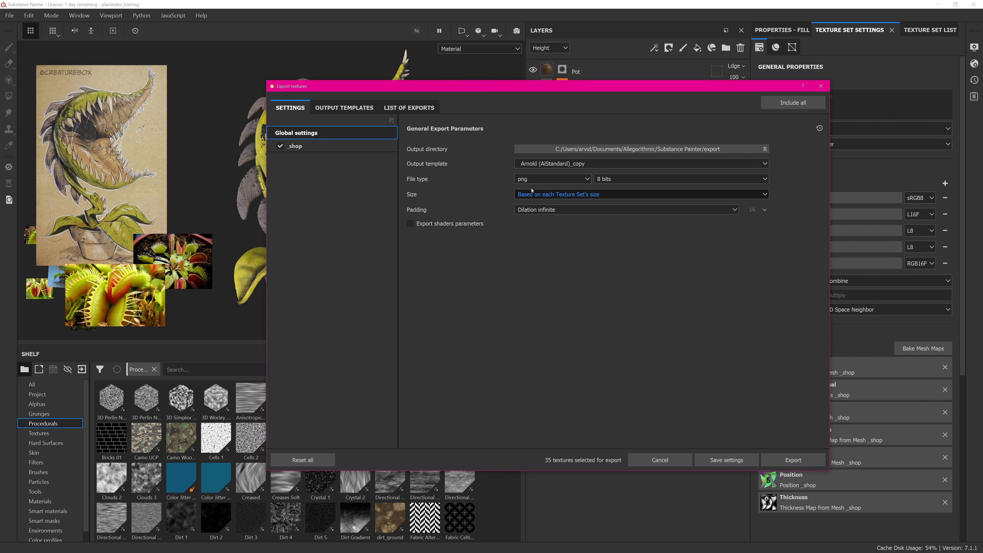
Set the export file type to exr and the texture size to 4096.
{"action": "left_click", "coordinate": [554, 179]}
{"action": "left_click_drag", "start_coordinate": [589, 217], "coordinate": [588, 230]}
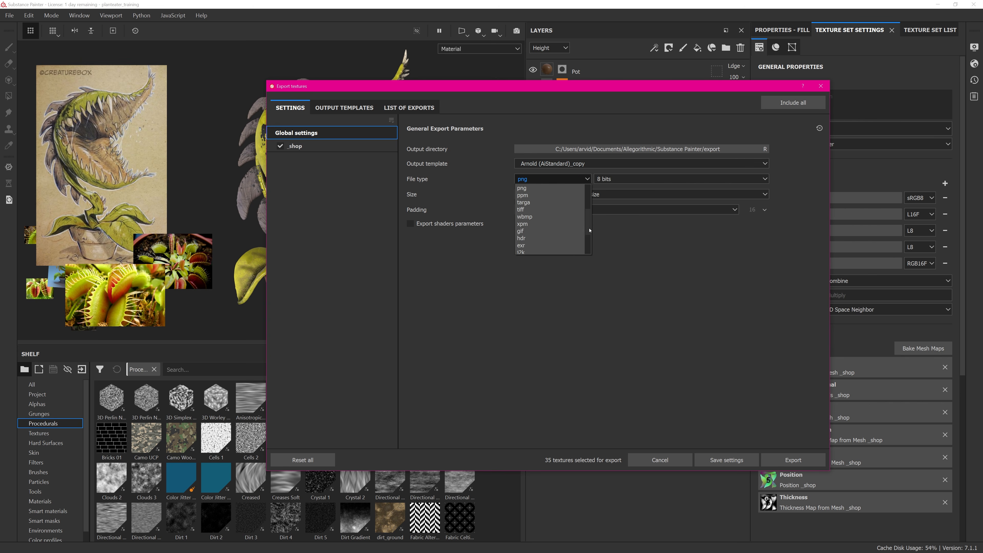
{"action": "left_click", "coordinate": [565, 243]}
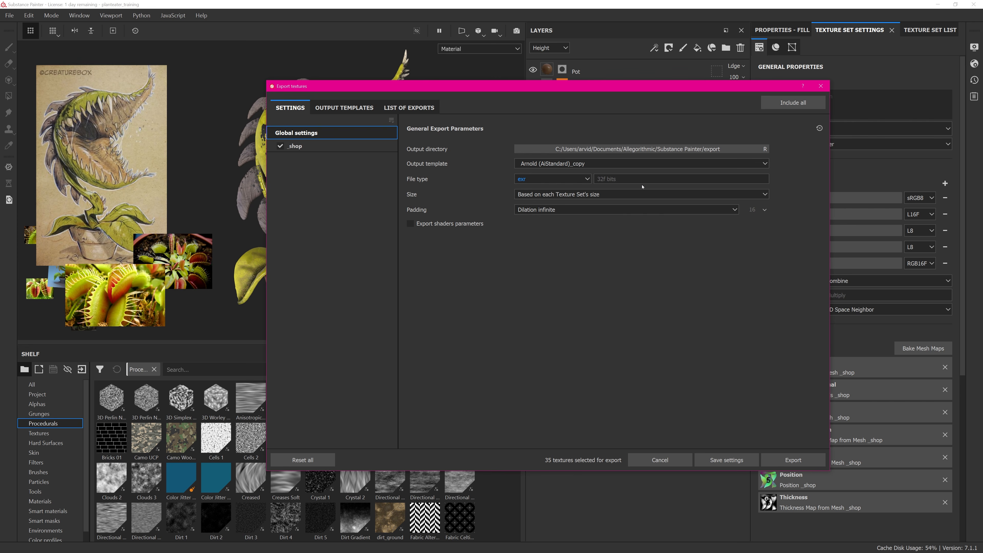
{"action": "left_click", "coordinate": [613, 194]}
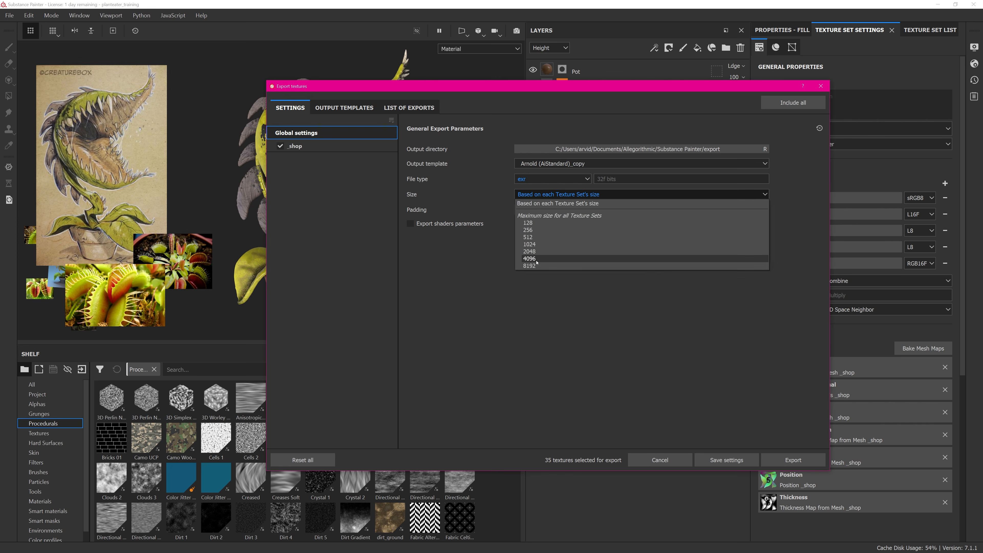
{"action": "left_click", "coordinate": [545, 250]}
{"action": "left_click", "coordinate": [474, 225]}
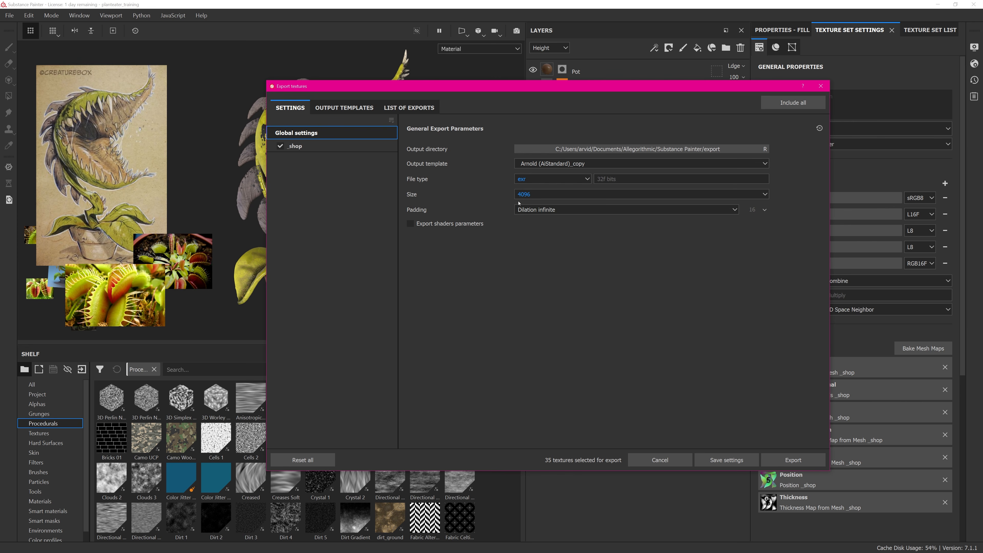
Remove the MaskA and MaskB output maps from the Arnold (AiStandard)_copy template.
{"action": "left_click", "coordinate": [301, 146]}
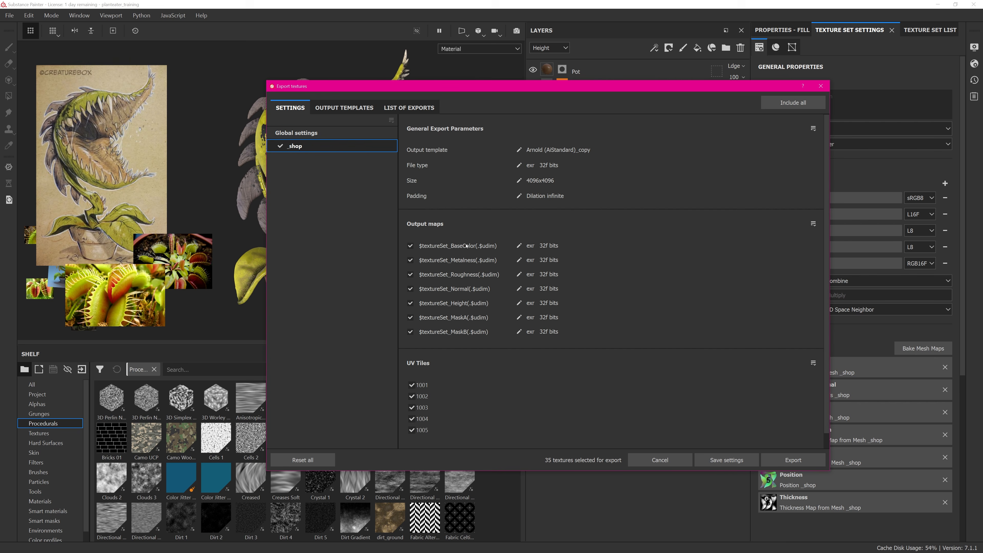
{"action": "left_click", "coordinate": [342, 108]}
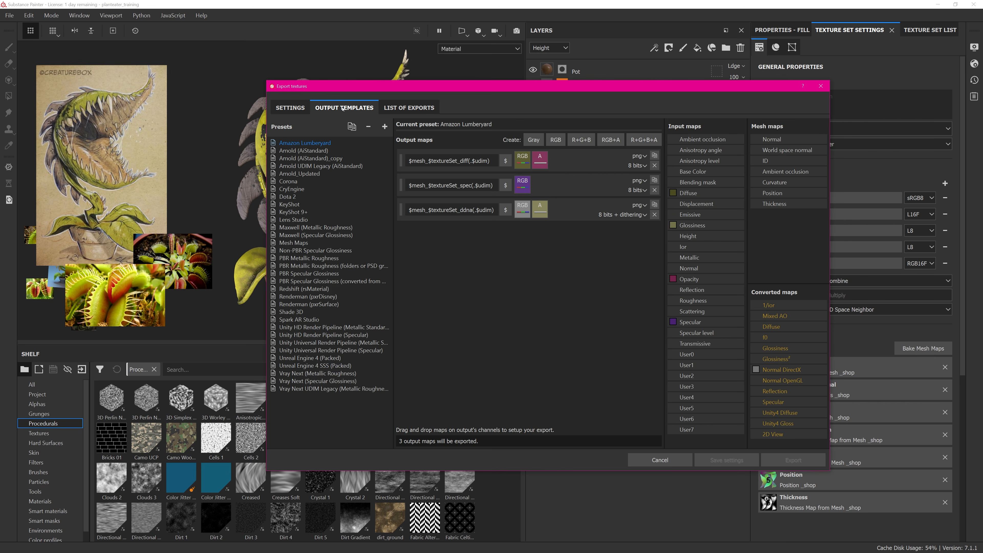
{"action": "left_click", "coordinate": [328, 159]}
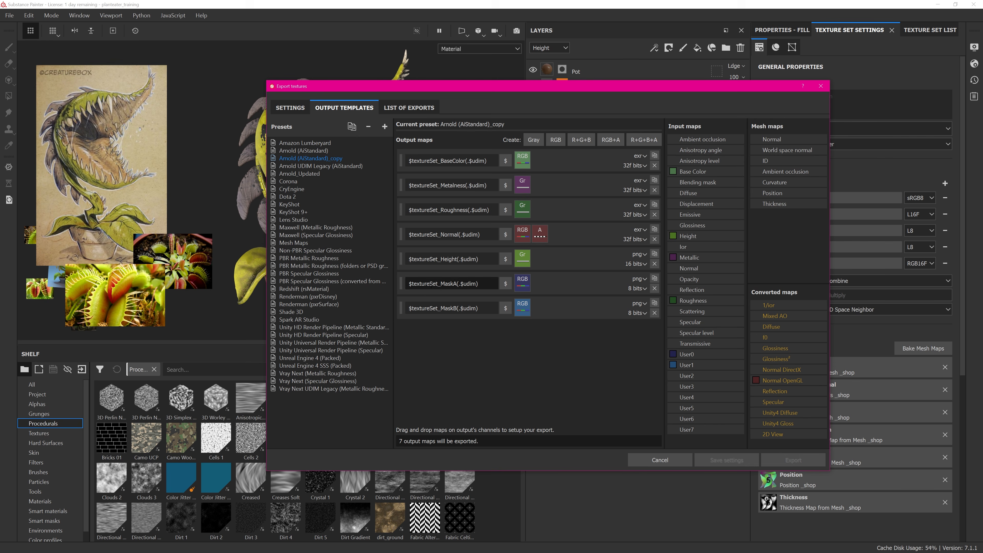
{"action": "left_click", "coordinate": [654, 313]}
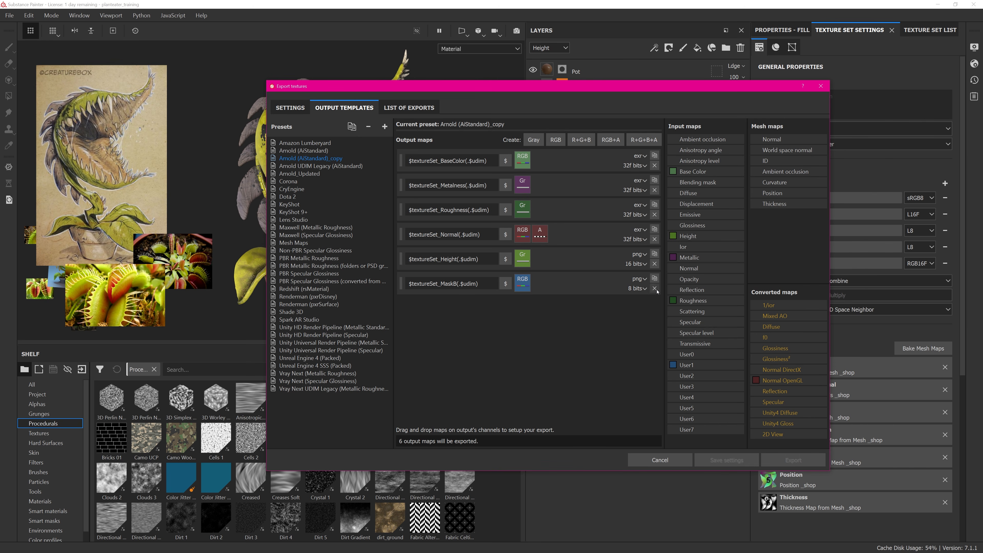
{"action": "left_click", "coordinate": [654, 288]}
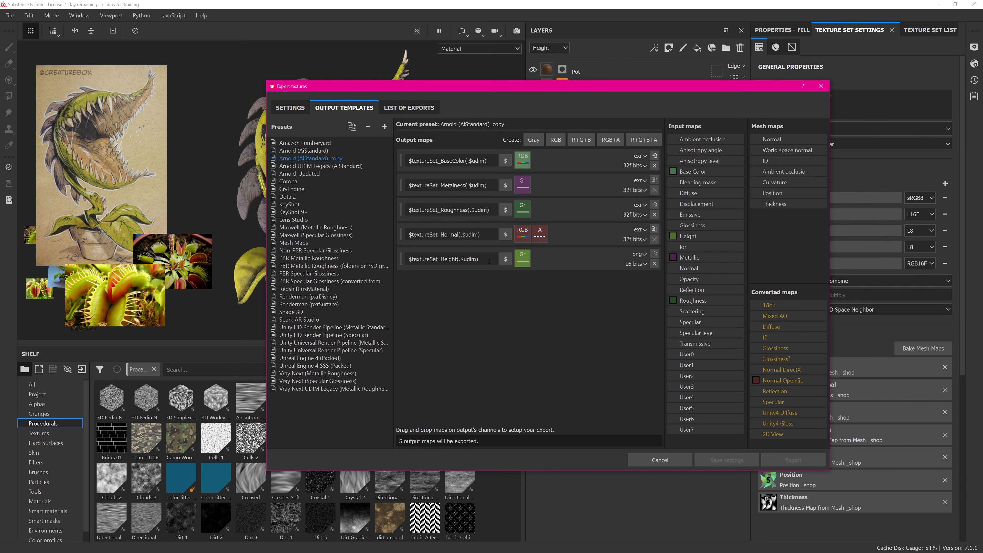
Set the template's Height output map to the exr format at 32f bits.
{"action": "left_click", "coordinate": [634, 265]}
{"action": "left_click", "coordinate": [636, 299]}
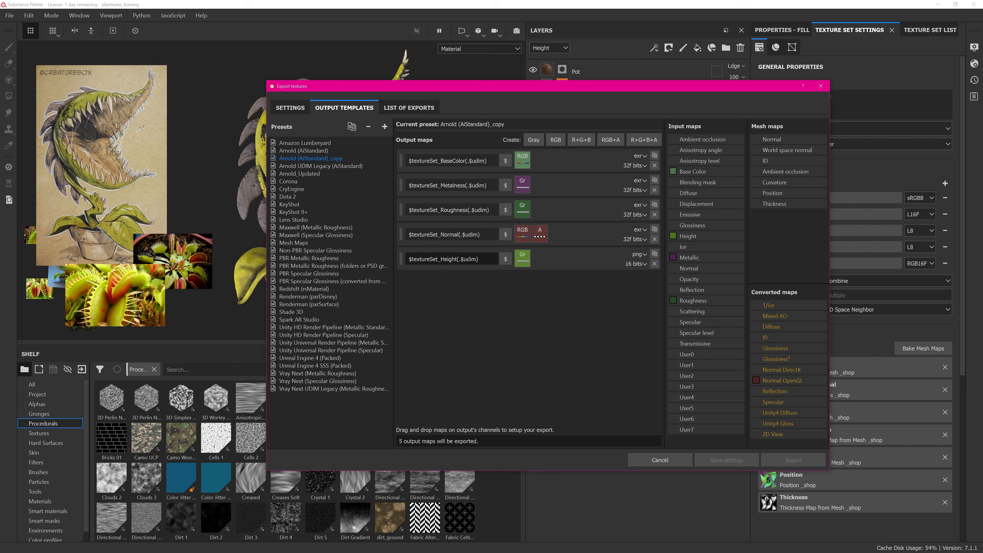
{"action": "left_click", "coordinate": [638, 254]}
{"action": "left_click", "coordinate": [645, 430]}
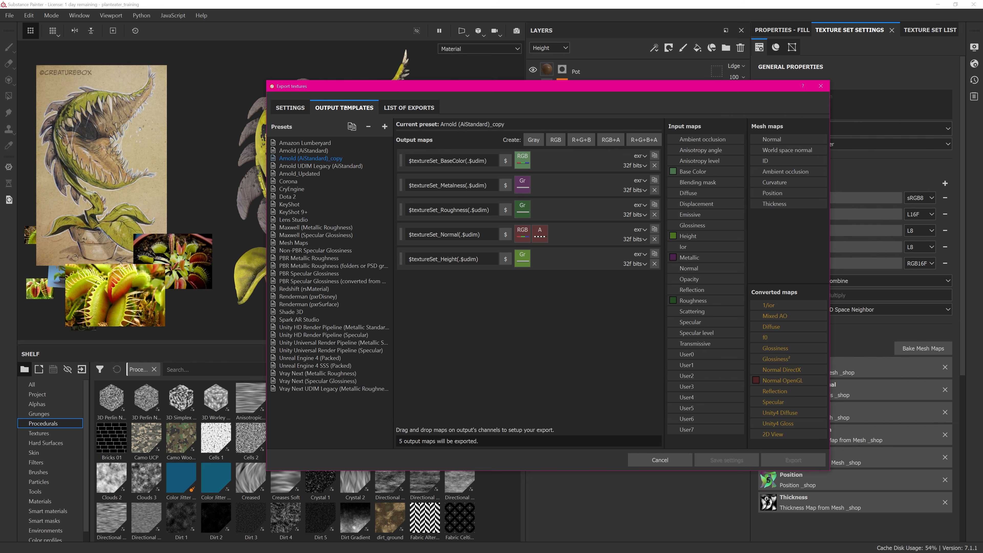
Check the list of exports, and browse for the global output directory to training/plantEater/substance on the WORK (W:) drive.
{"action": "left_click", "coordinate": [399, 106]}
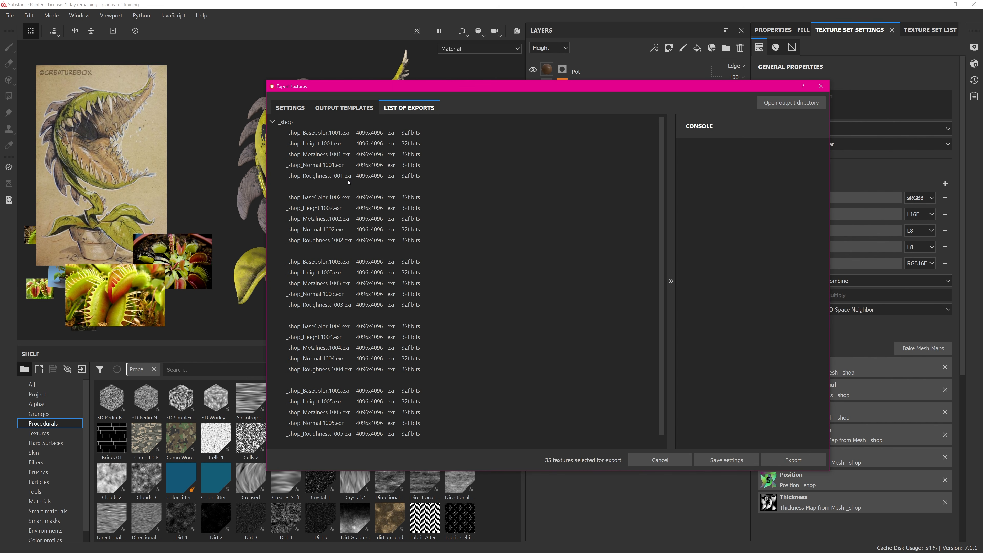
{"action": "left_click", "coordinate": [289, 108]}
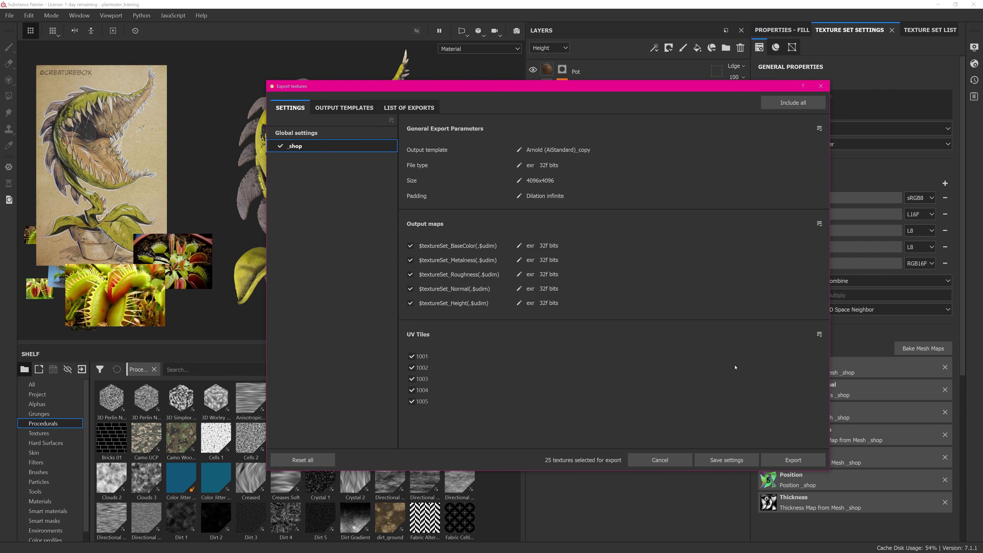
{"action": "left_click", "coordinate": [387, 132]}
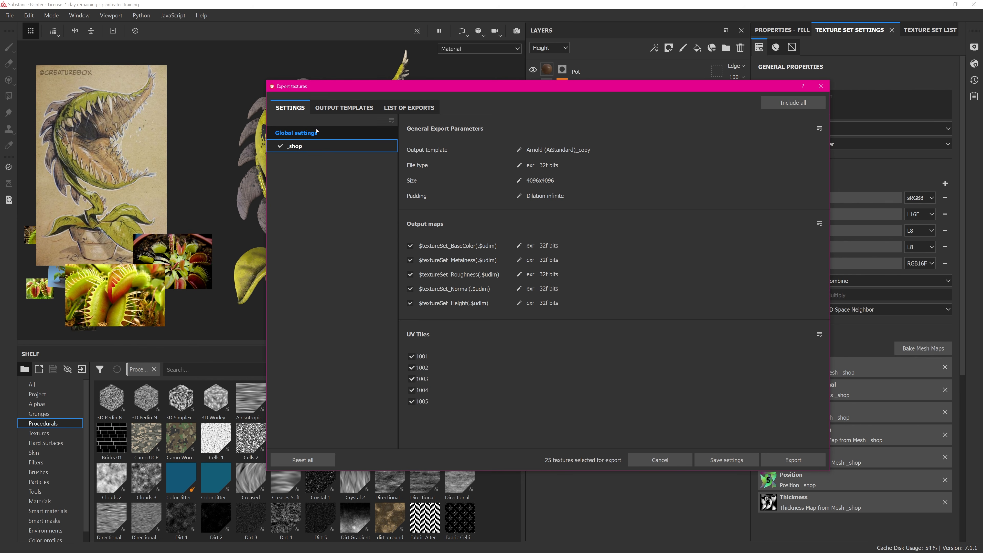
{"action": "left_click", "coordinate": [712, 149]}
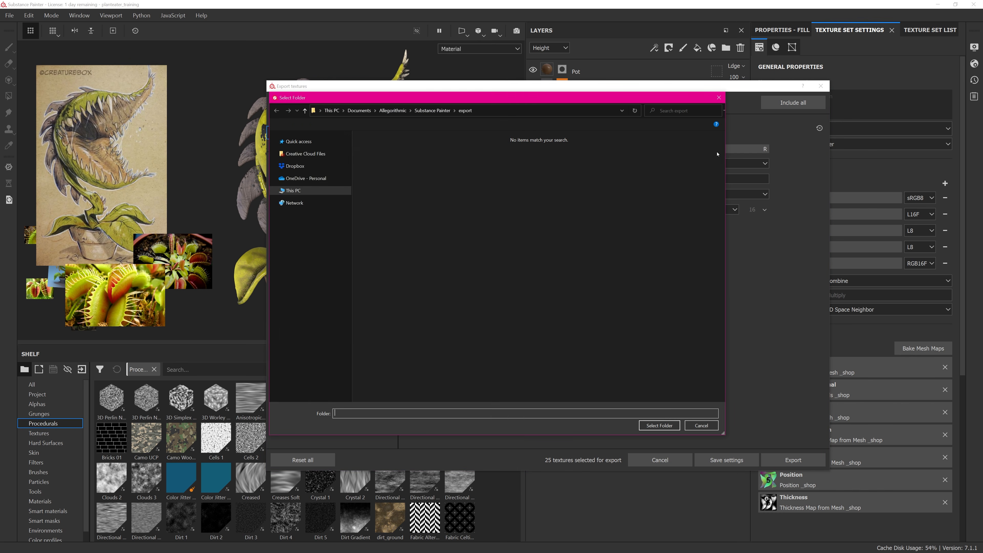
{"action": "left_click", "coordinate": [306, 215]}
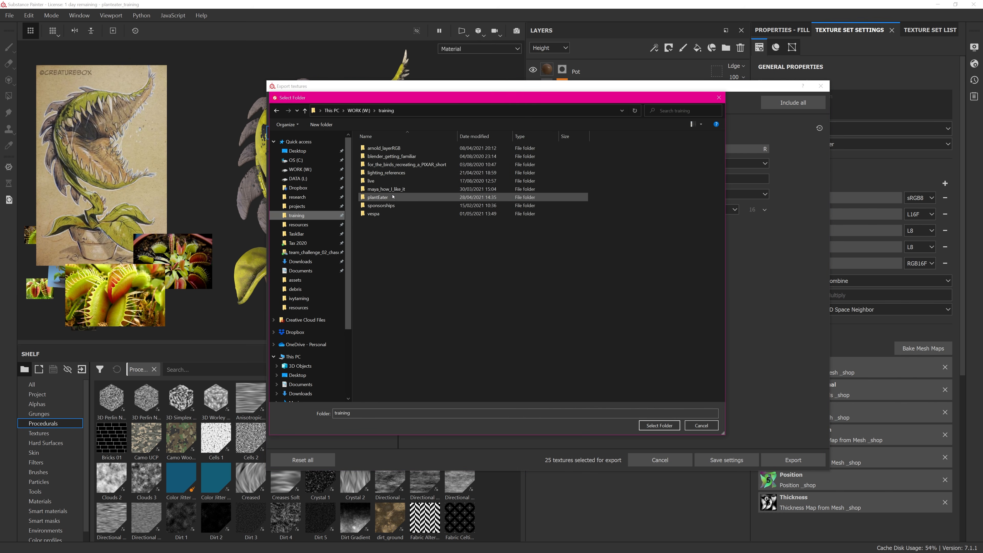
{"action": "left_click", "coordinate": [392, 197]}
{"action": "double_click", "coordinate": [392, 197]}
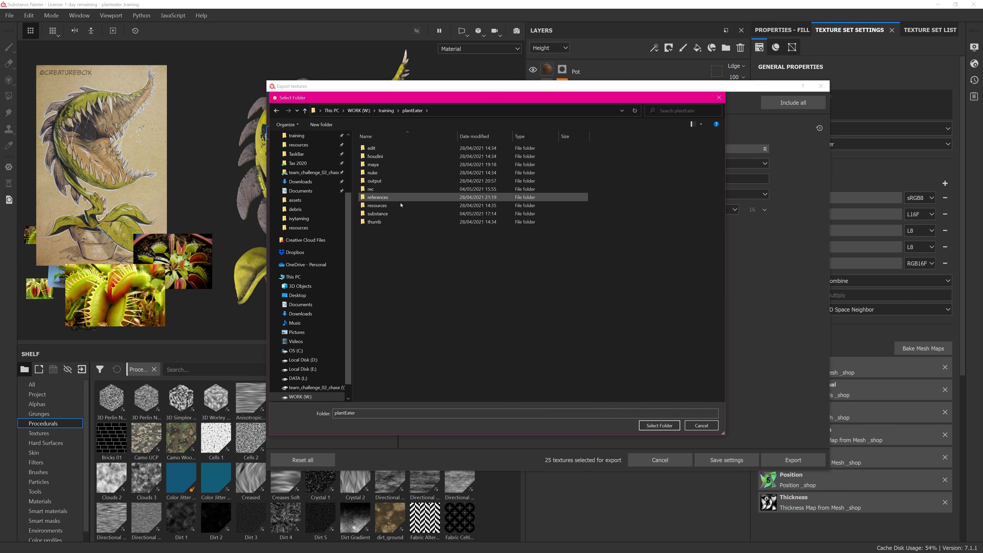
{"action": "double_click", "coordinate": [390, 214]}
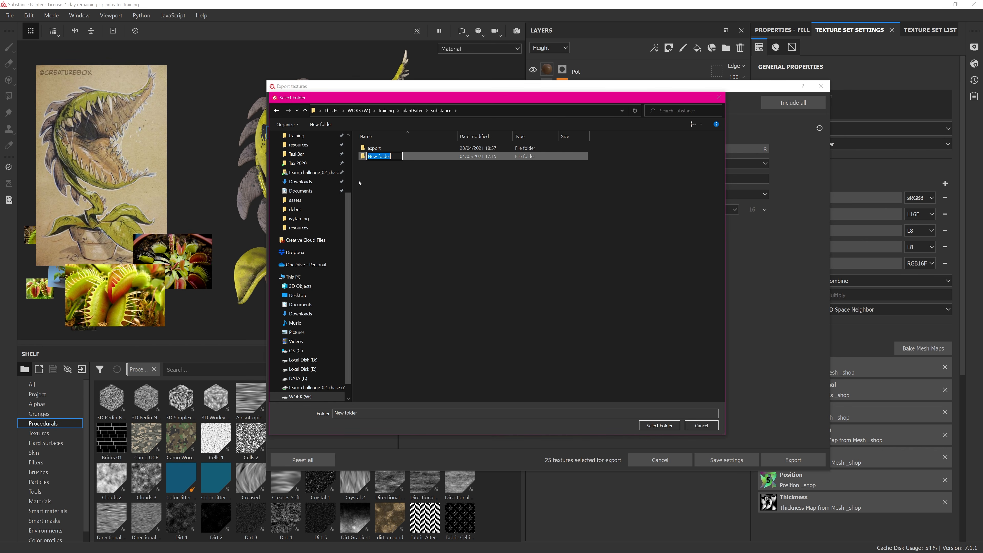
Export the textures into a new folder named training_export inside the substance folder.
{"action": "type", "text": "tr"}
{"action": "key", "text": "Return"}
{"action": "key", "text": "Return"}
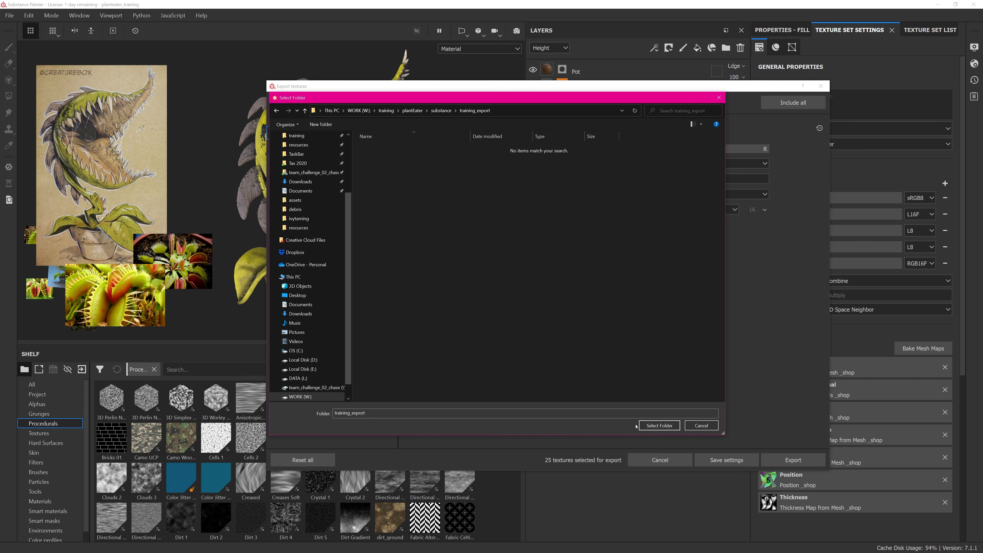
{"action": "left_click", "coordinate": [643, 425]}
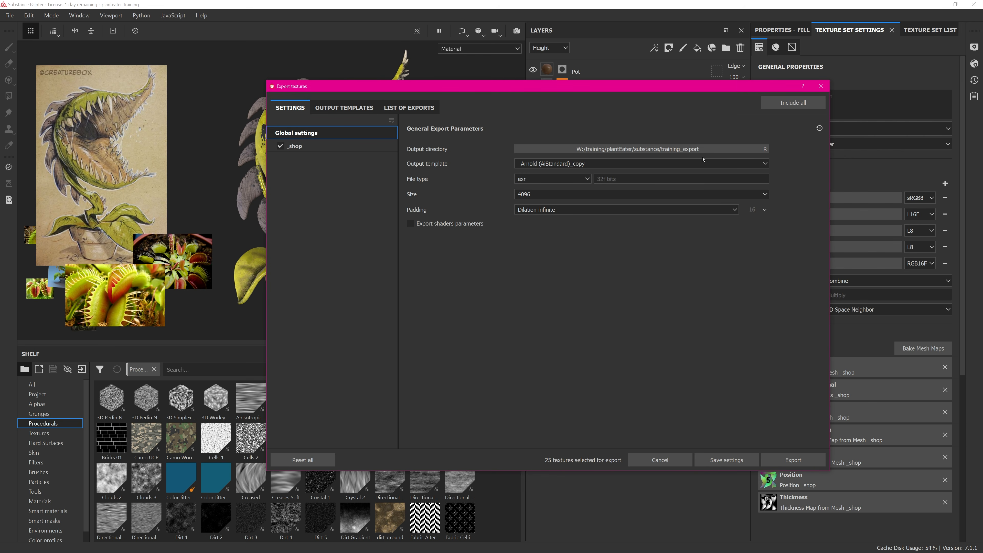
{"action": "left_click", "coordinate": [791, 459]}
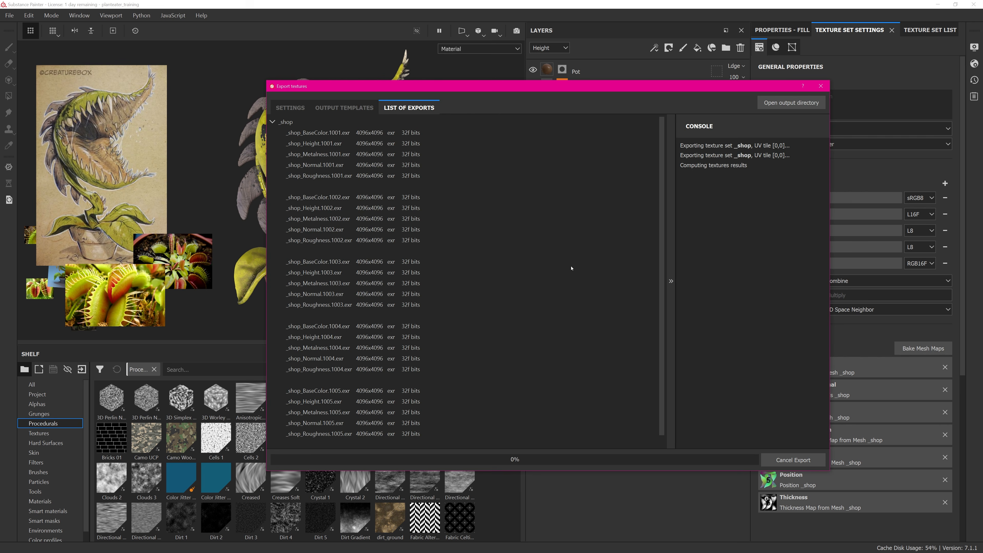